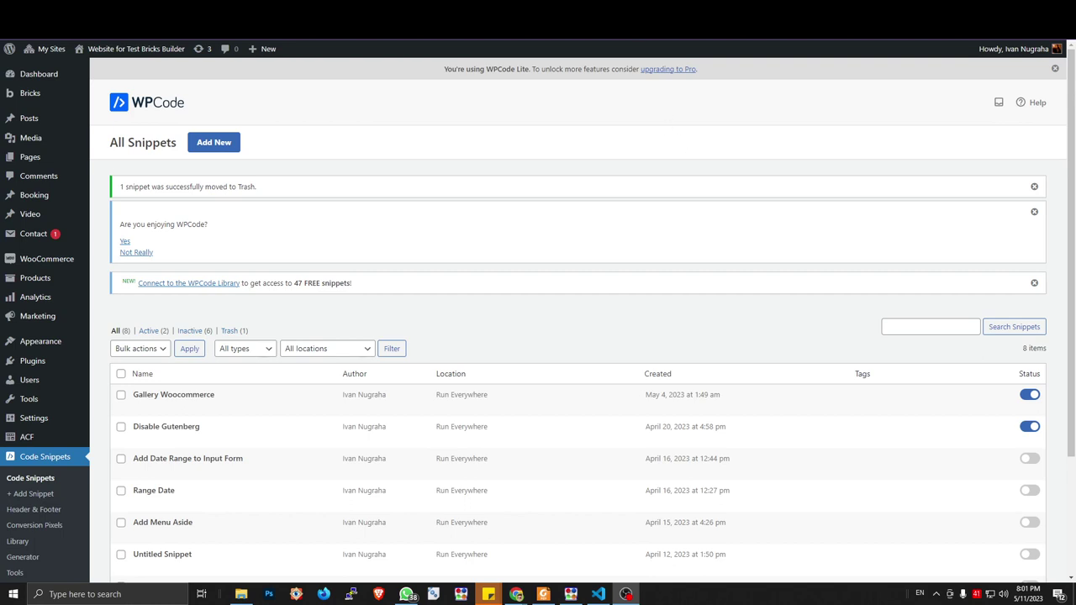
Inspect the flatpickr disabled-dates demo calendar, then return to the WPCode snippets list
left_click(589, 25)
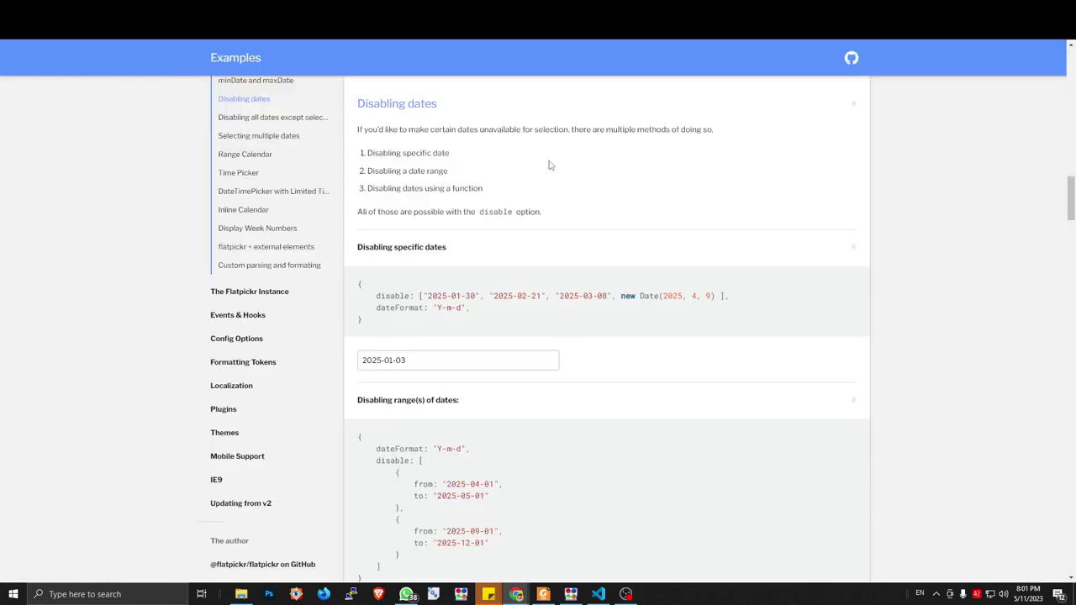
left_click(434, 360)
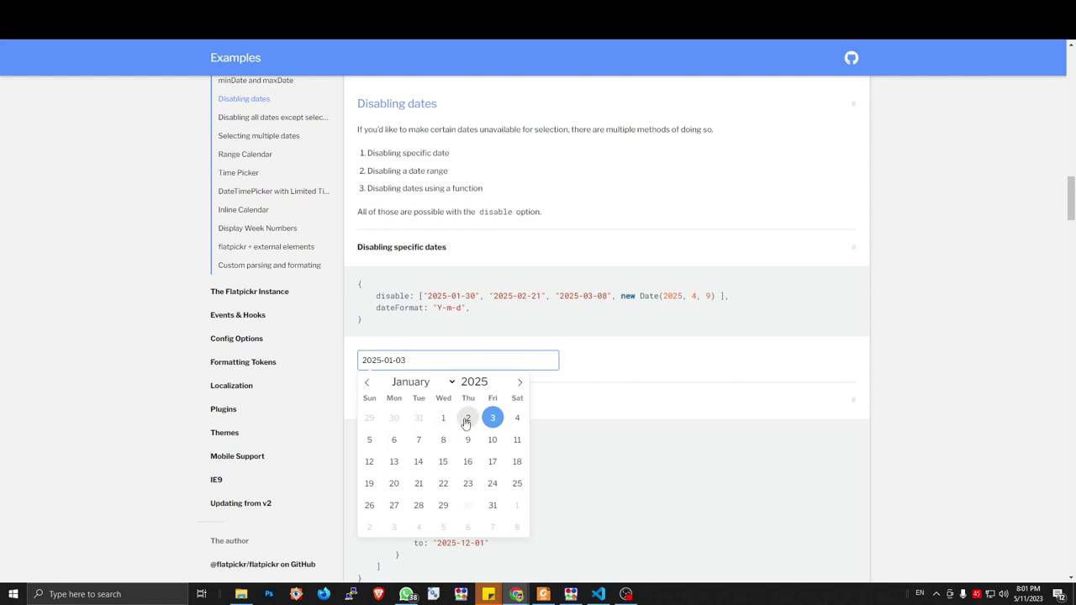
left_click(598, 409)
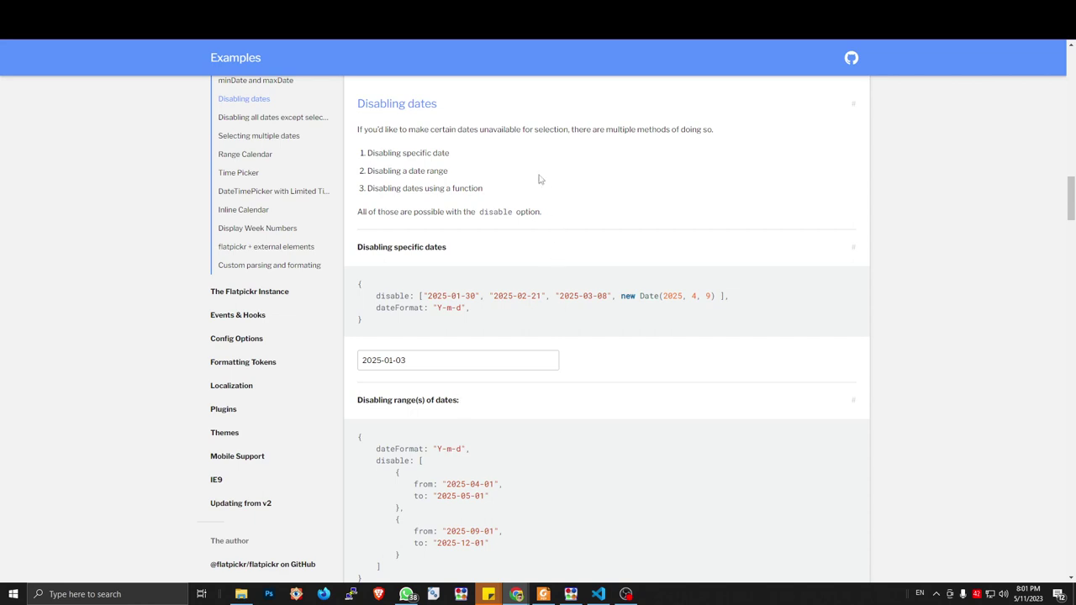
left_click(432, 363)
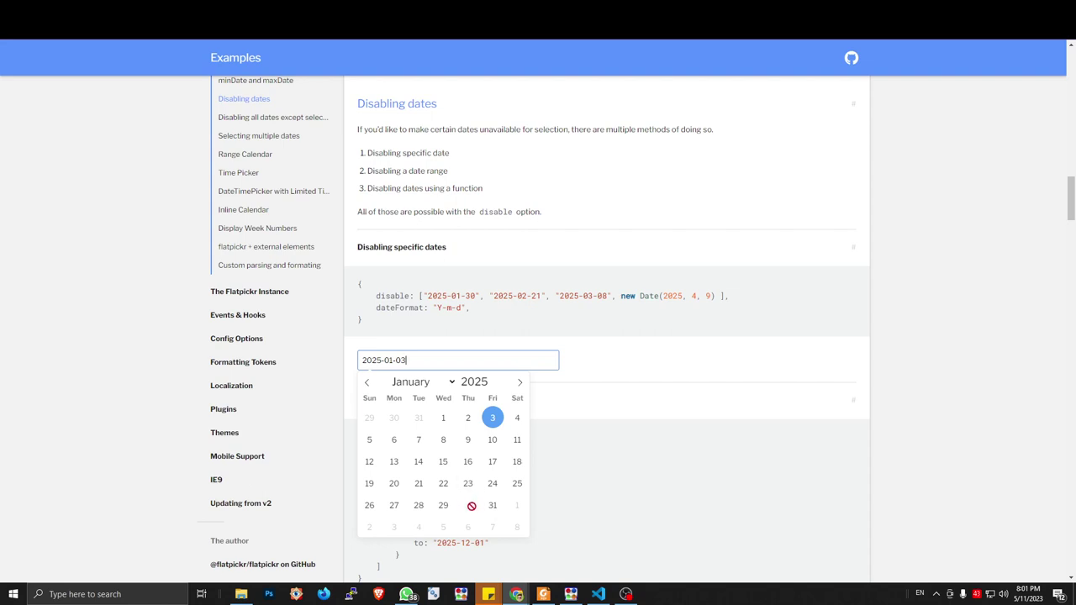
left_click(569, 454)
left_click(496, 370)
left_click(617, 410)
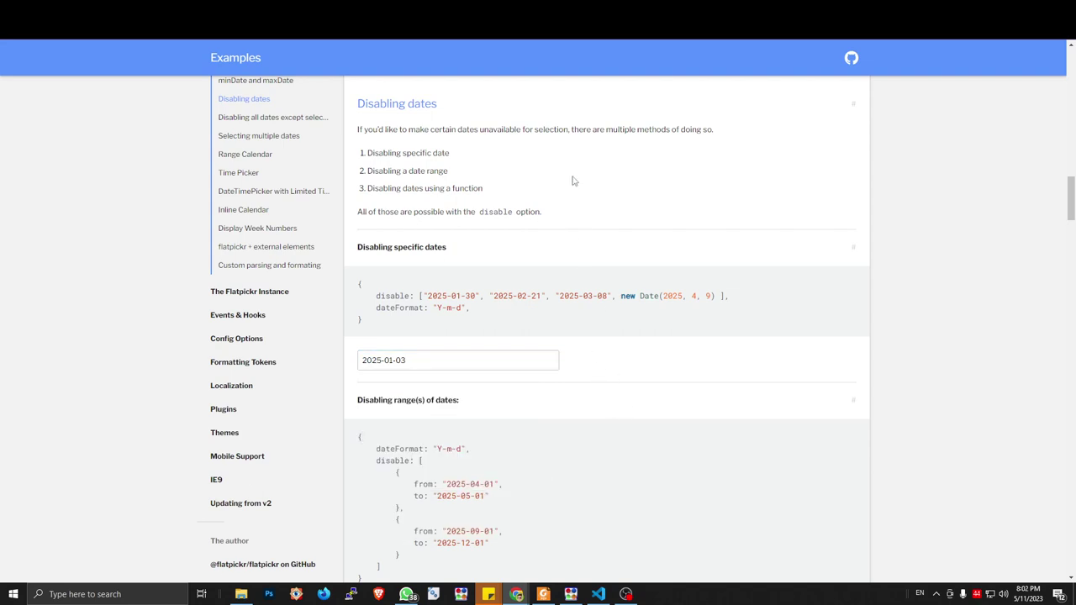
left_click(498, 33)
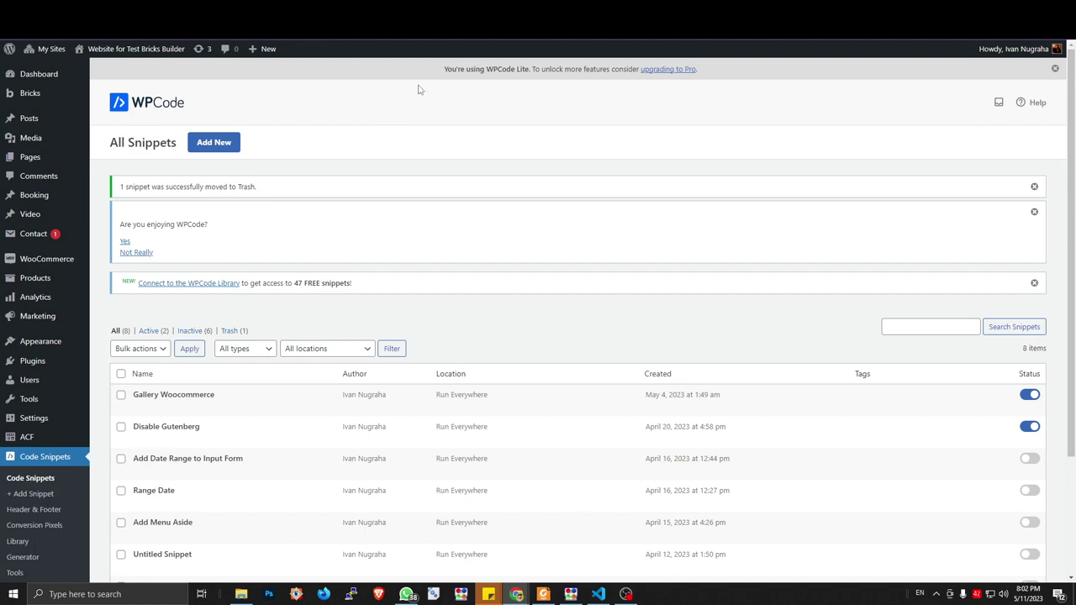
Review the mangwp tutorial's first step about creating the Booking post type
scroll(372, 125, "down", 3)
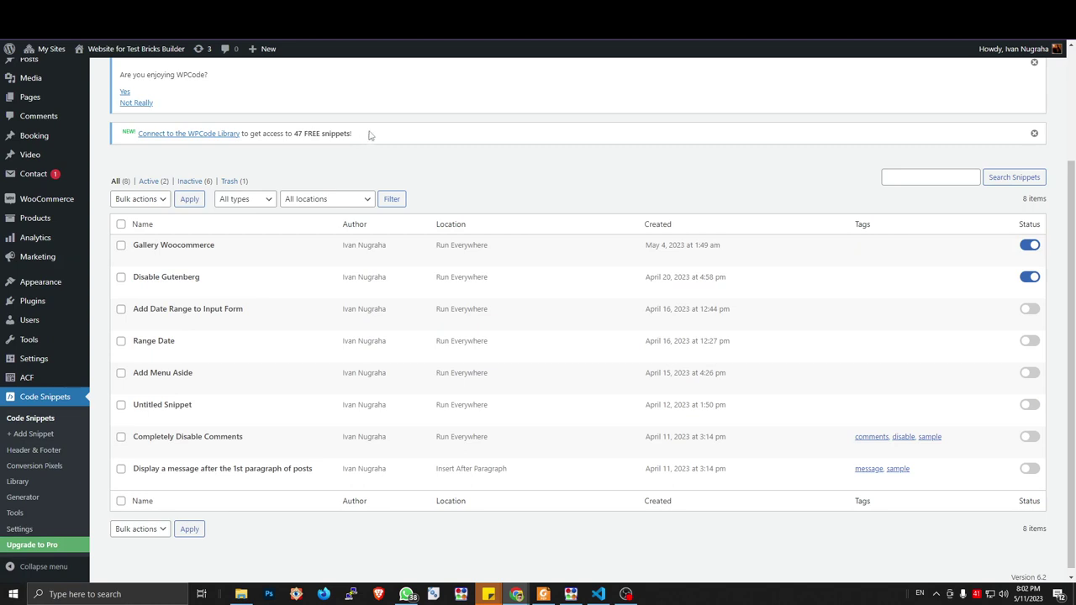
scroll(370, 135, "up", 3)
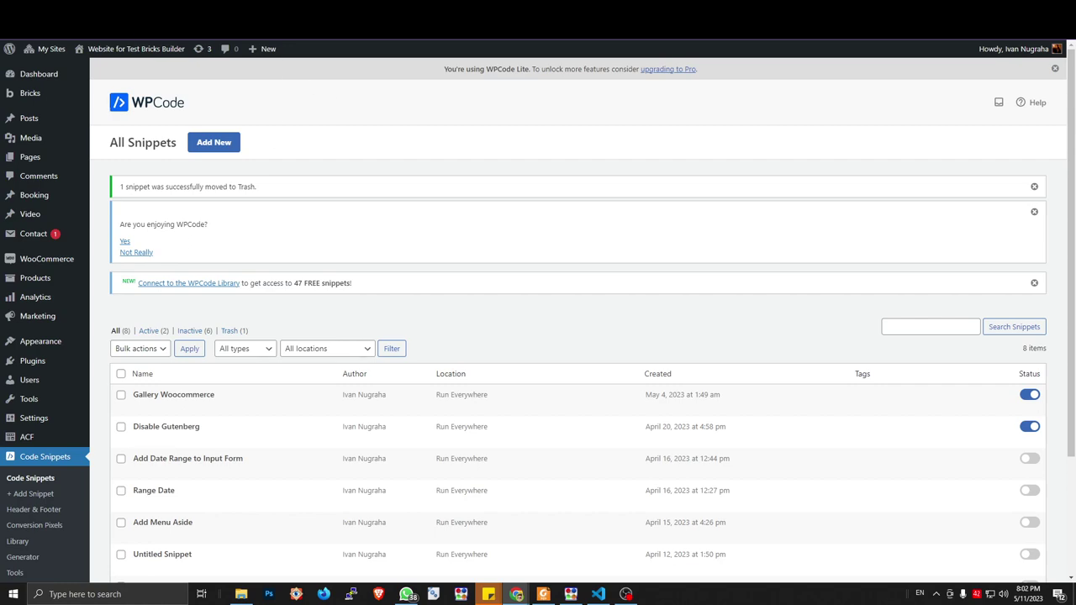
left_click(194, 16)
scroll(549, 207, "down", 2)
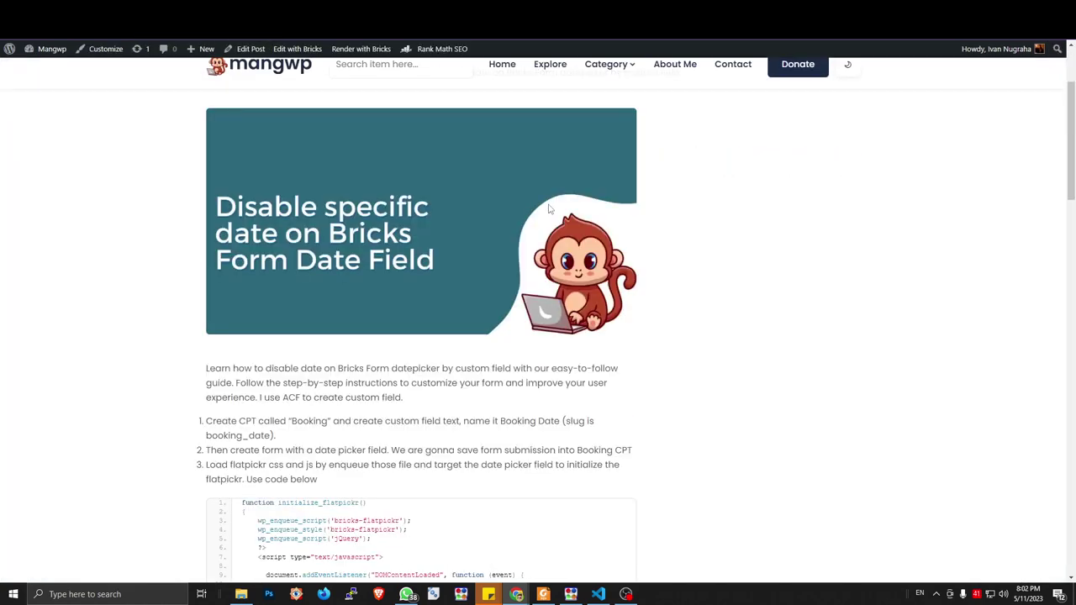
scroll(549, 207, "down", 2)
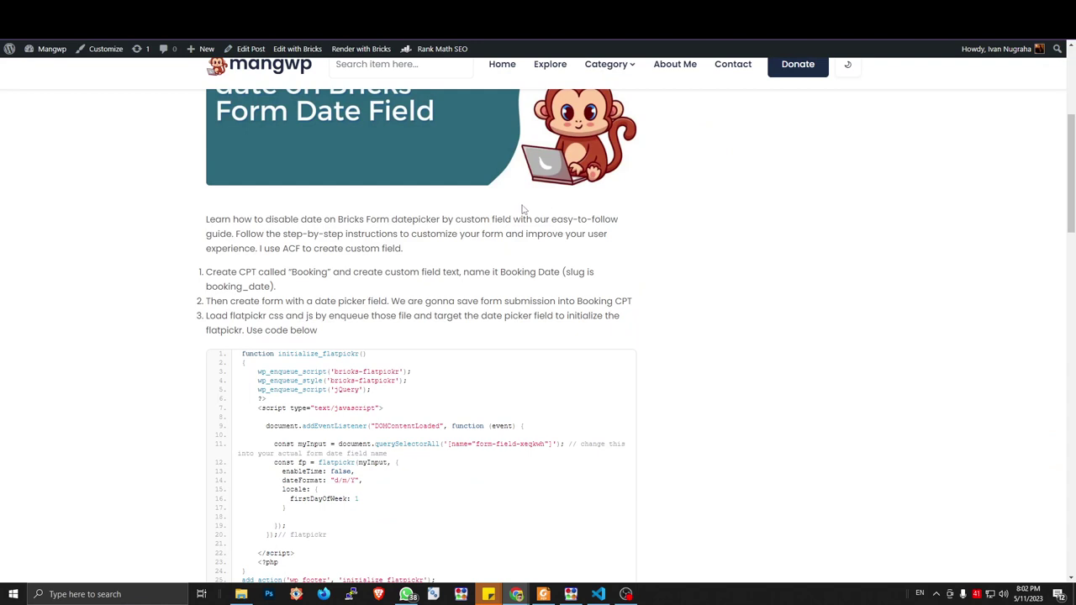
scroll(502, 252, "down", 2)
scroll(497, 252, "up", 2)
left_click_drag(276, 287, 286, 289)
In ACF Post Types, trash the existing Booking post type and start a new one
key("ctrl+Tab")
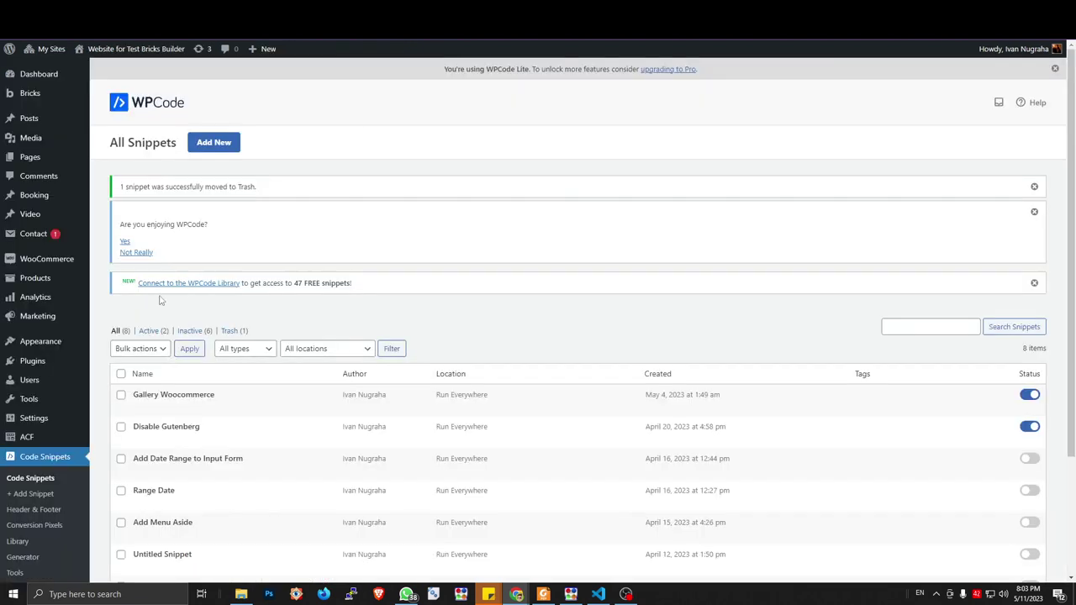
mouse_move(58, 441)
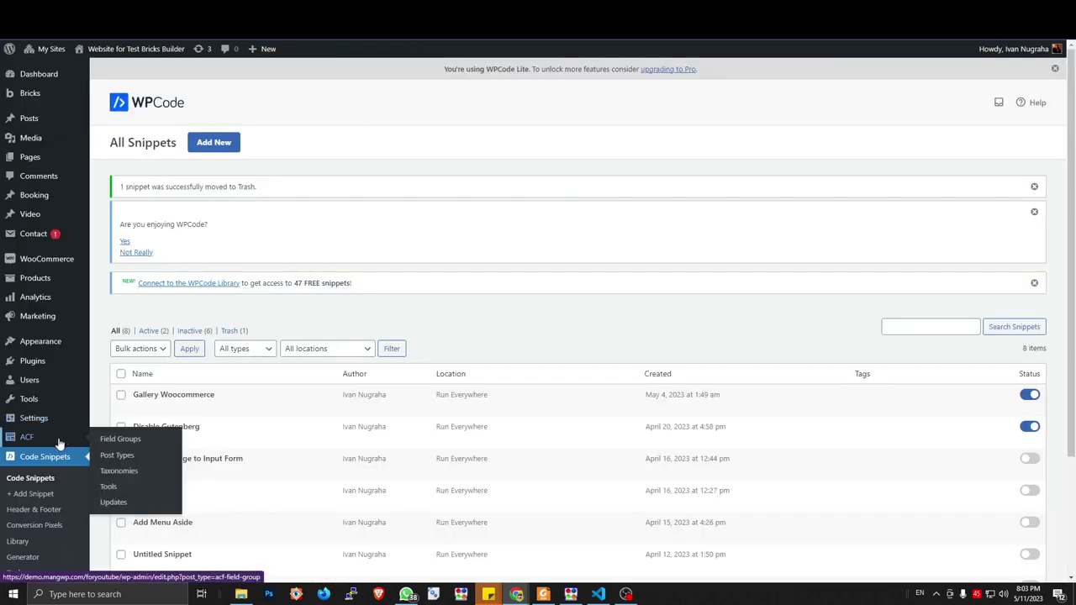
left_click(121, 441)
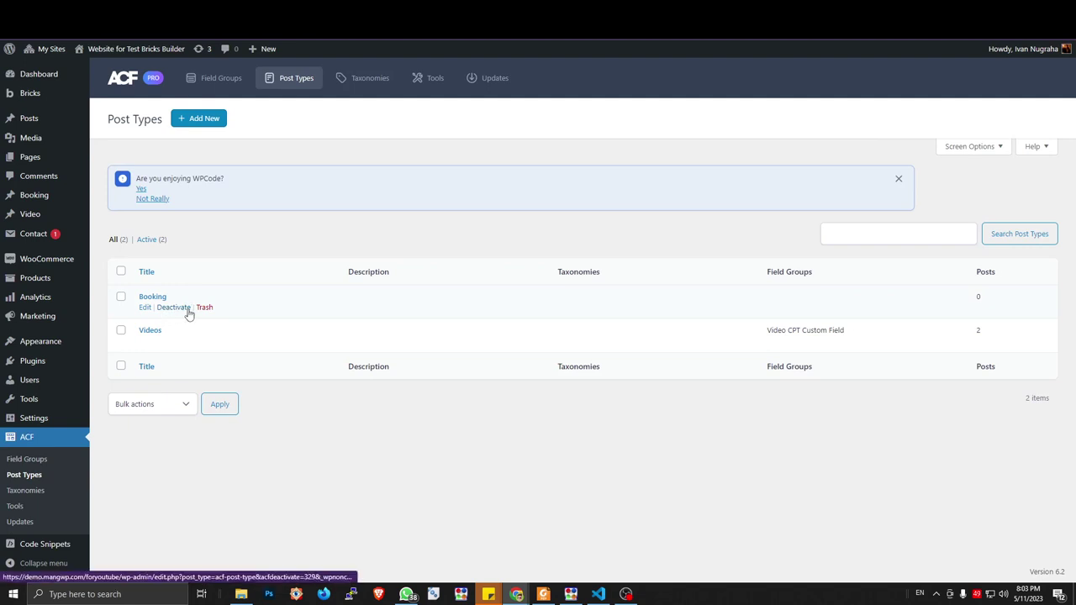
left_click(206, 307)
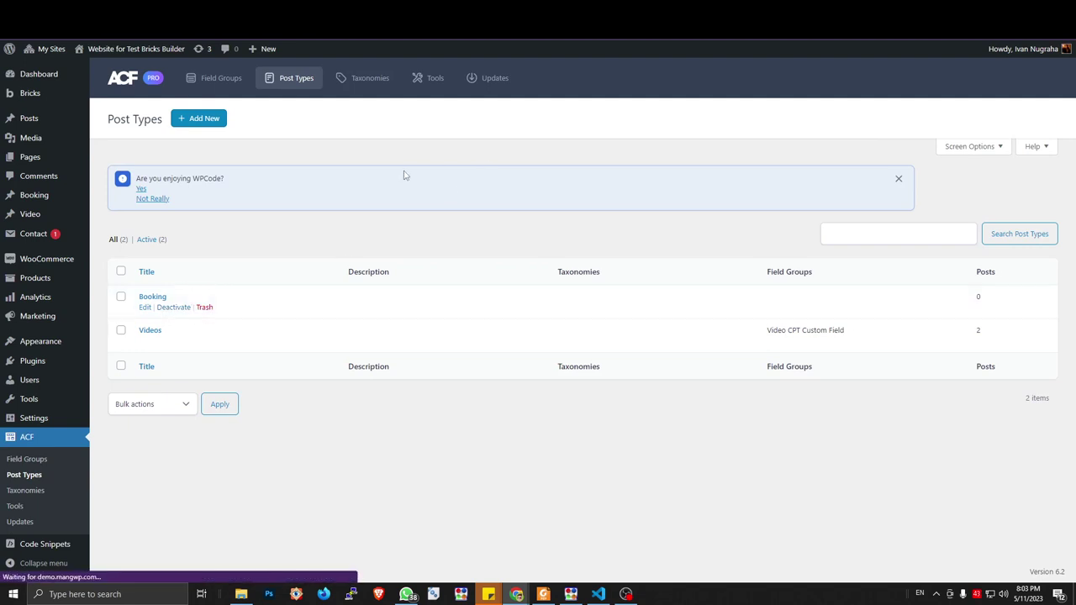
left_click(199, 126)
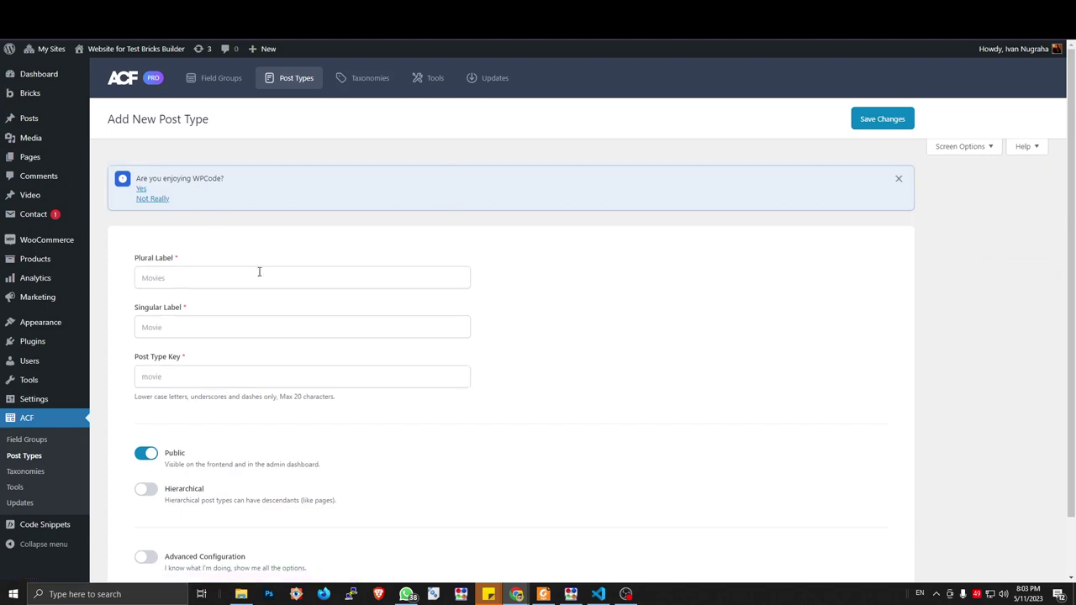
Enter Booking as plural and singular labels, keeping the post type key booking
left_click(250, 280)
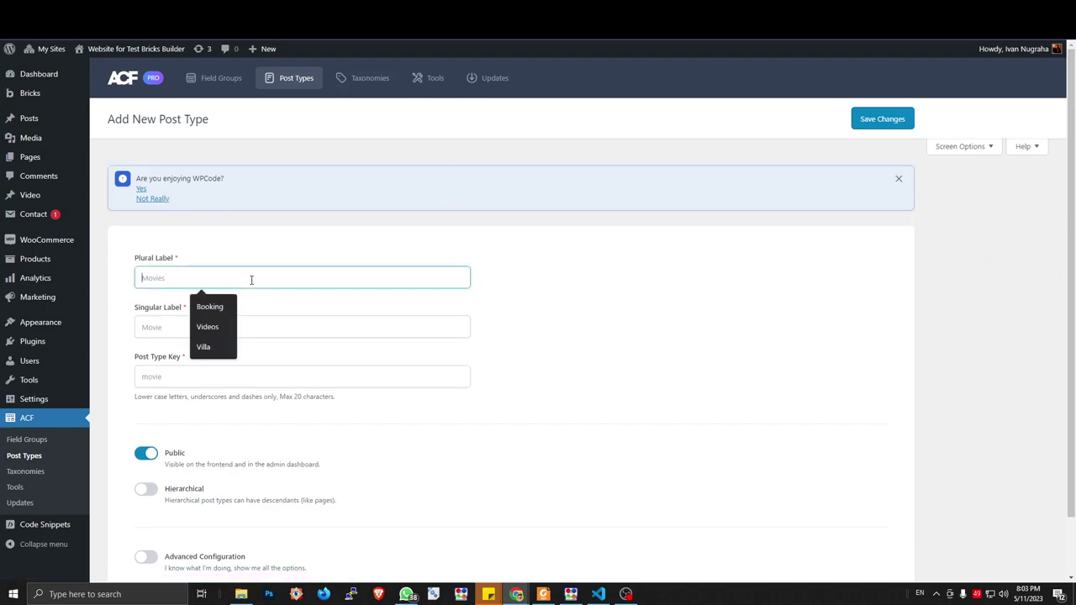
type("Booking")
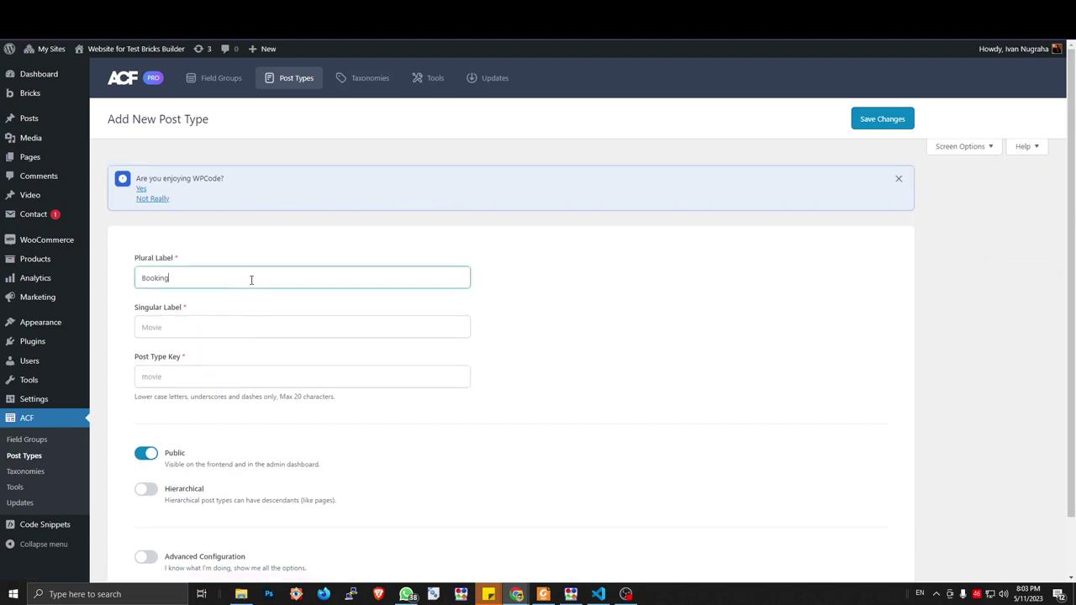
left_click(203, 319)
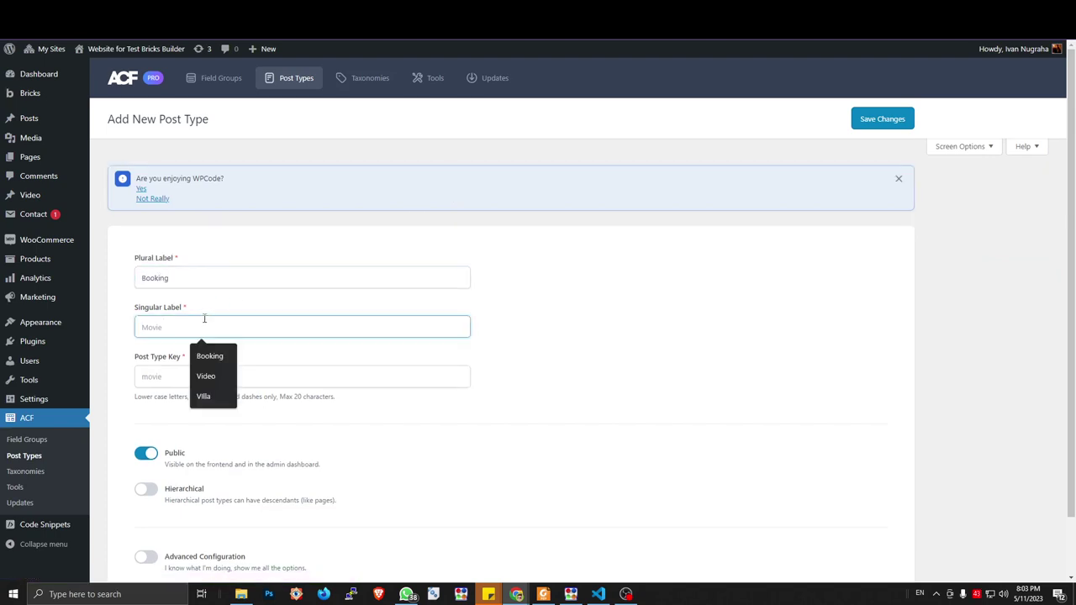
type("Booking")
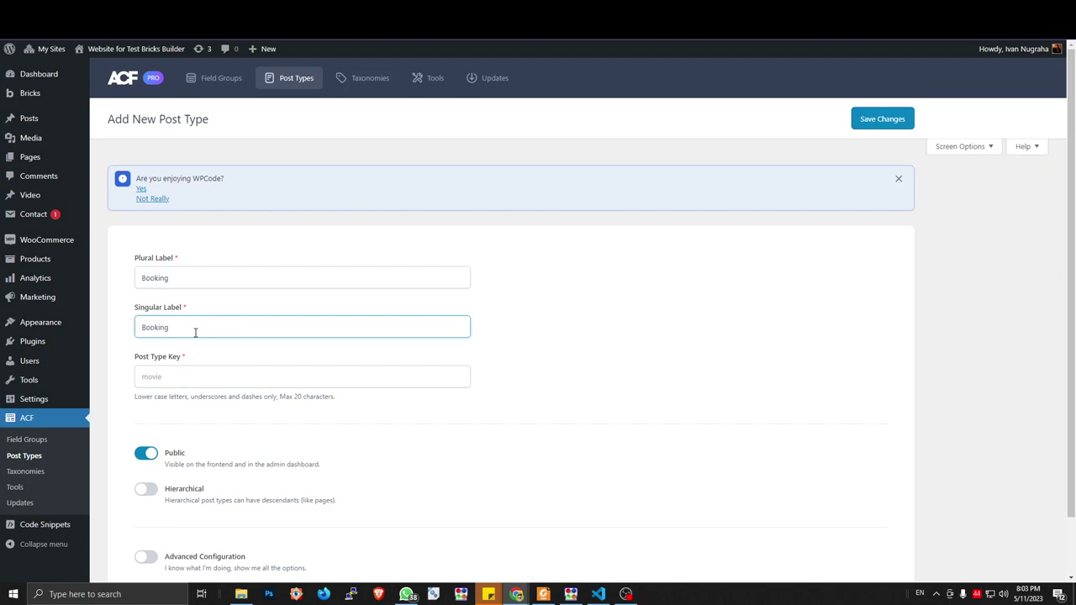
left_click(183, 374)
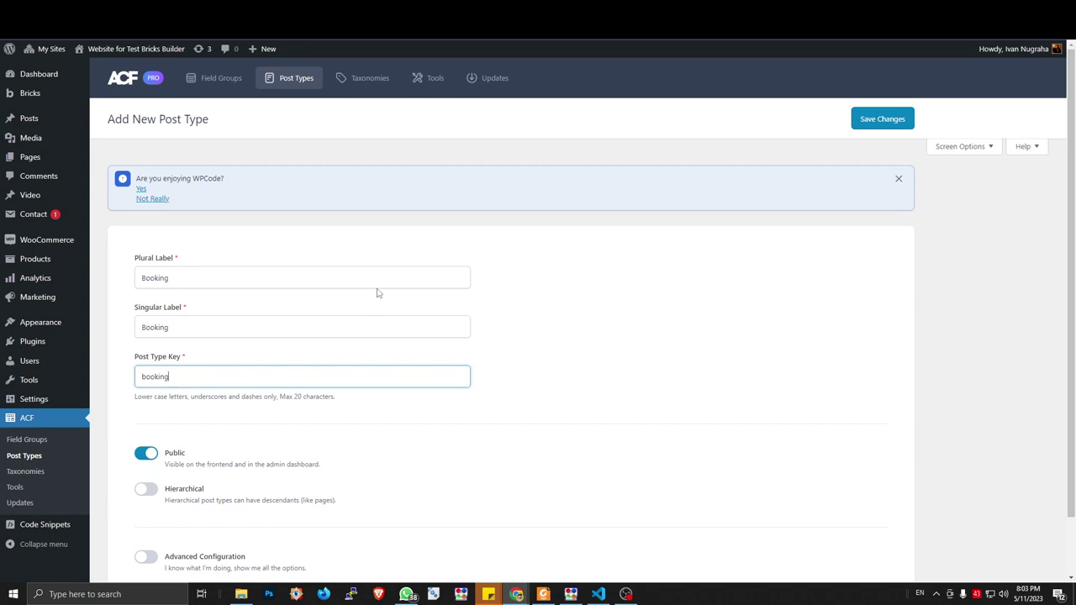
key("ctrl+Tab")
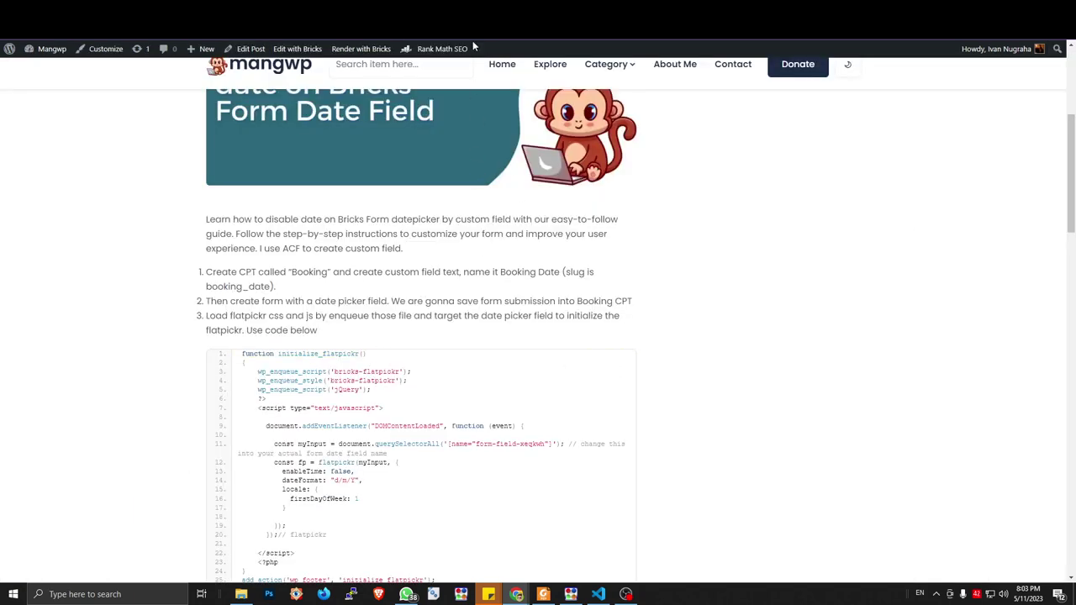
key("ctrl+Tab")
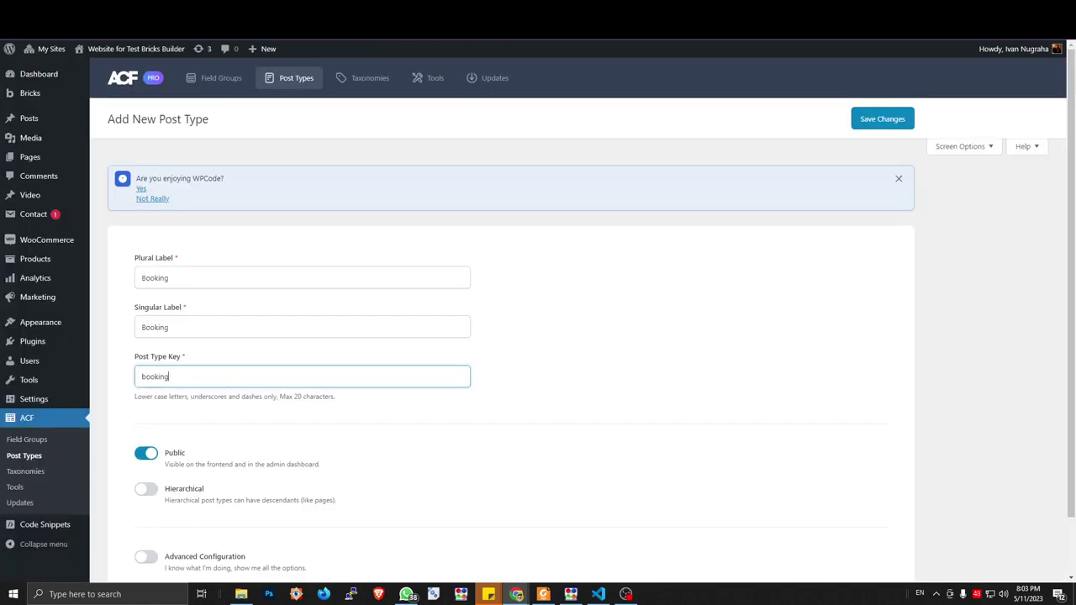
key("ctrl+Tab")
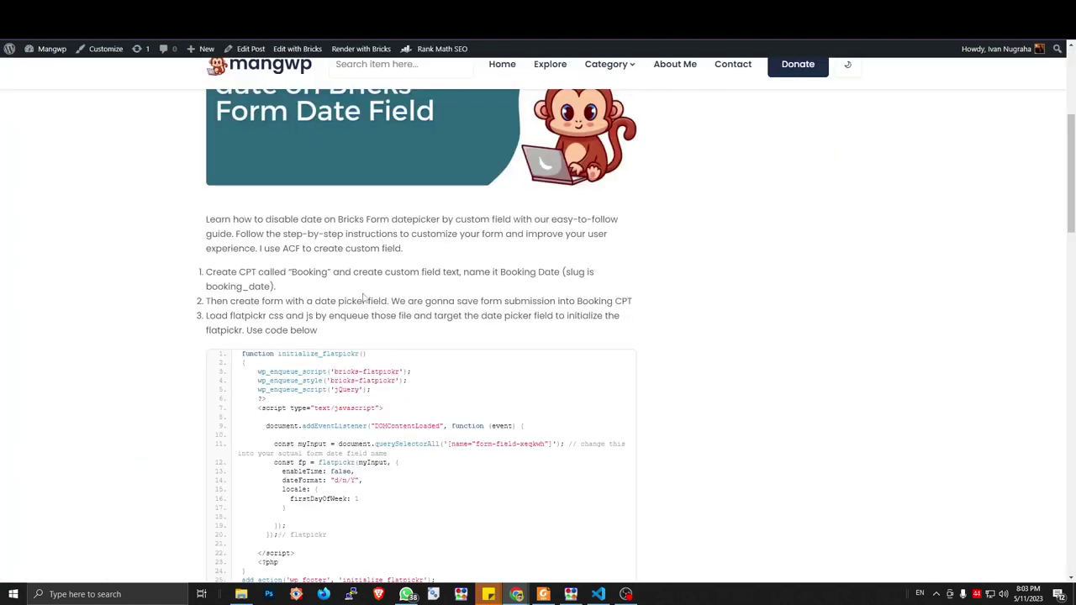
double_click(318, 273)
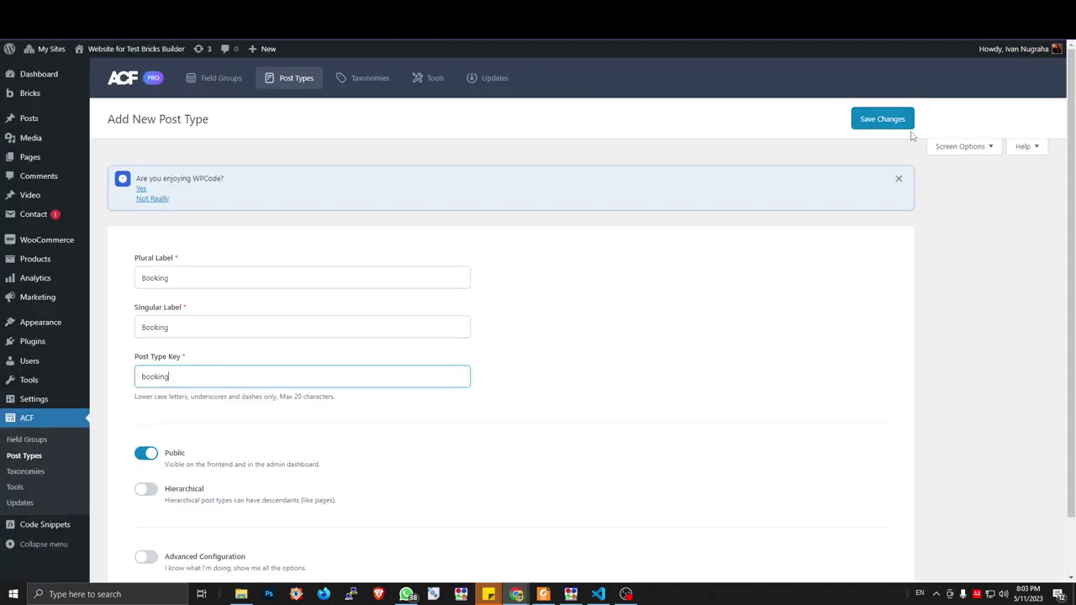
Save the new Booking post type and compare its name with the tutorial
left_click(892, 124)
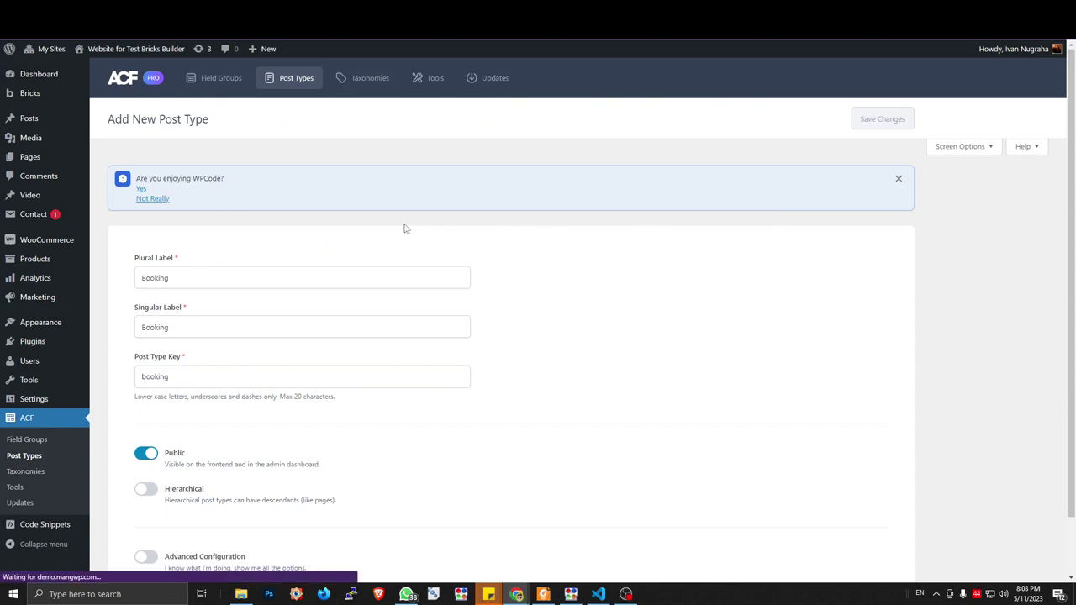
mouse_move(59, 200)
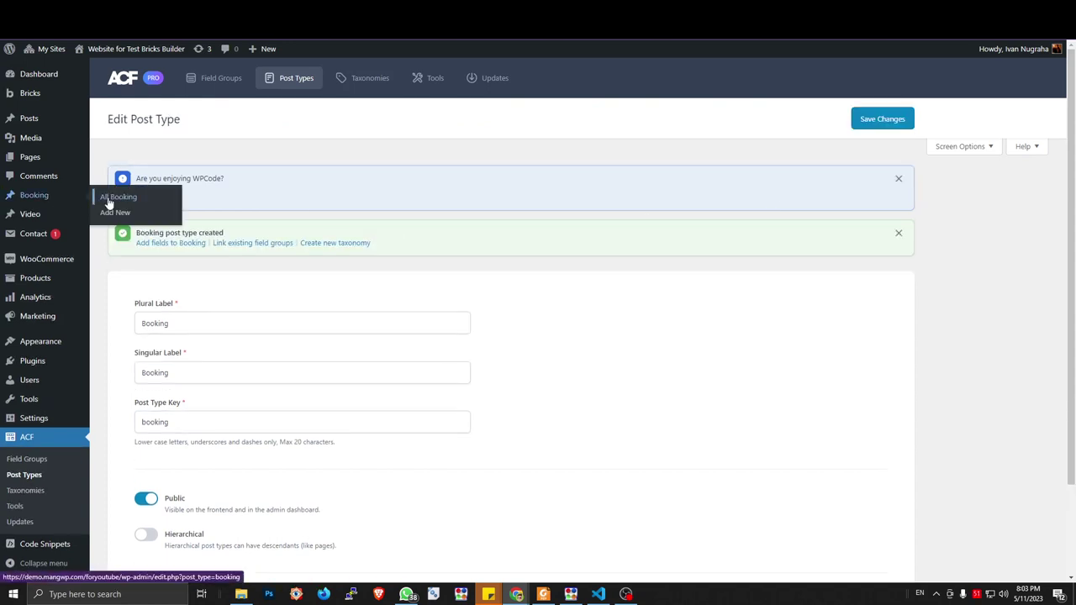
scroll(132, 303, "down", 2)
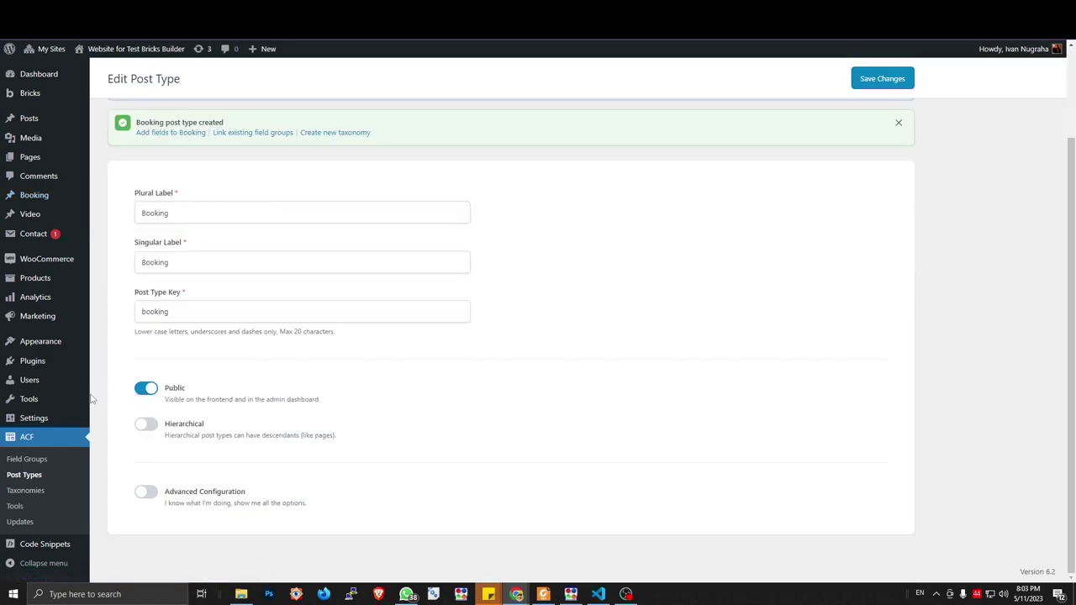
key("ctrl+Tab")
key("ctrl+Tab")
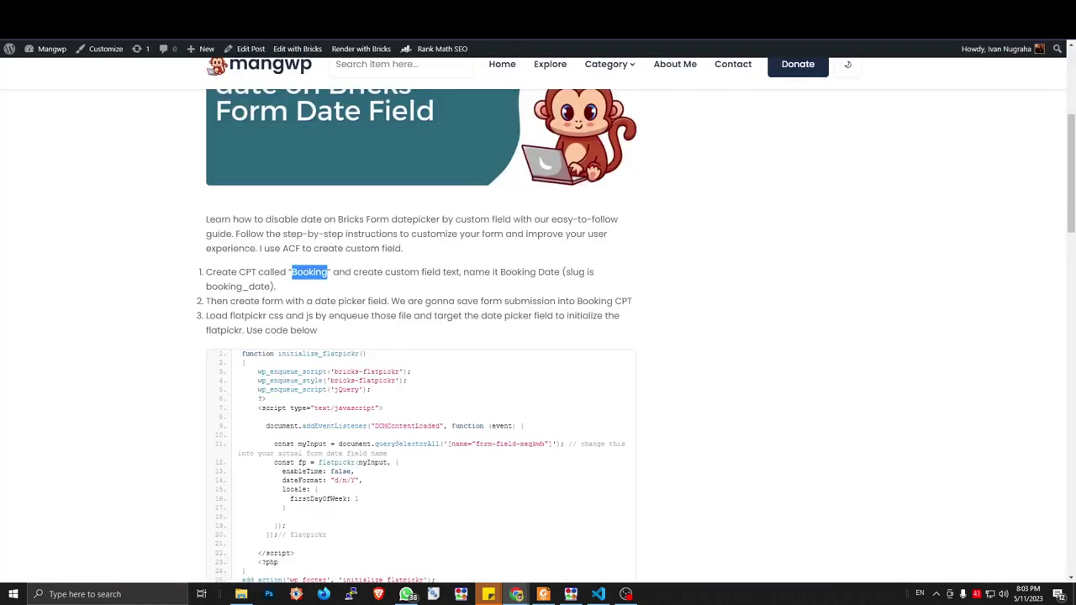
key("ctrl+shift+Tab")
key("ctrl+shift+Tab")
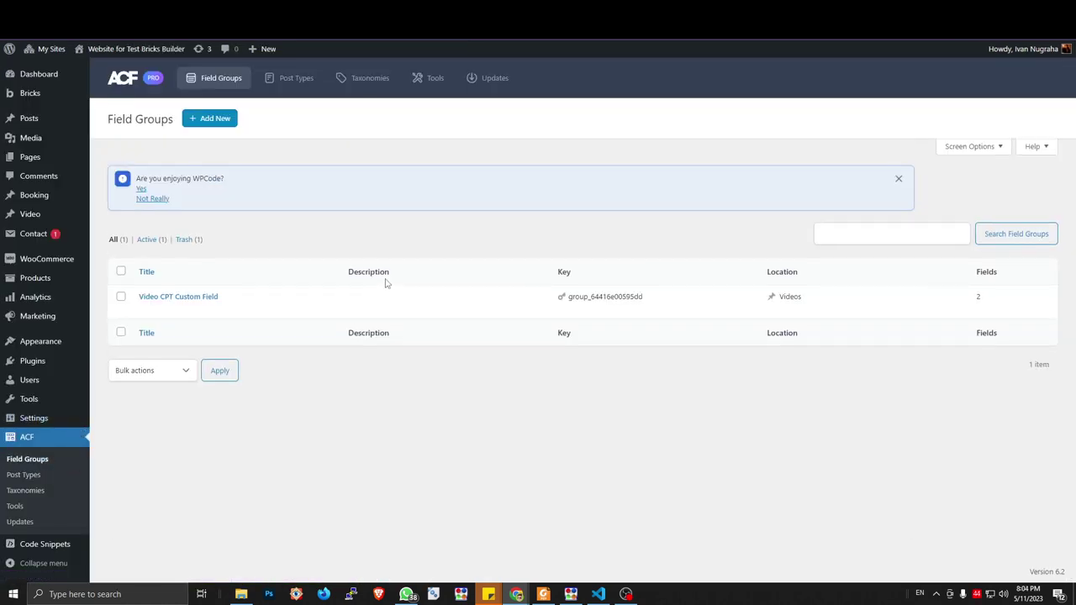
Start a Booking Field group with a Full Name text field named full_name
left_click(215, 123)
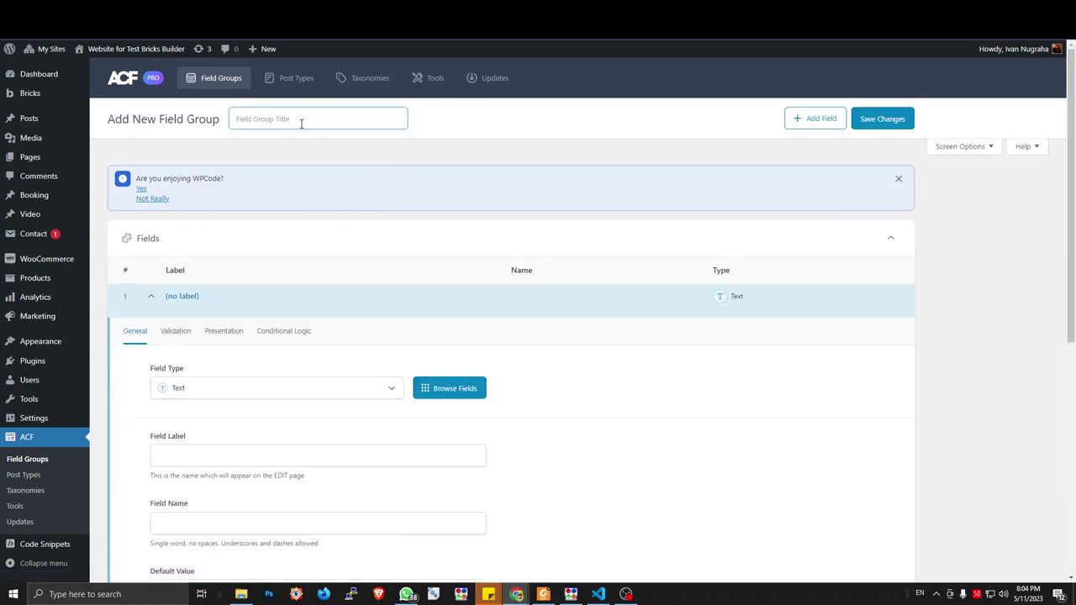
left_click(301, 124)
type("Booking Field")
left_click(202, 446)
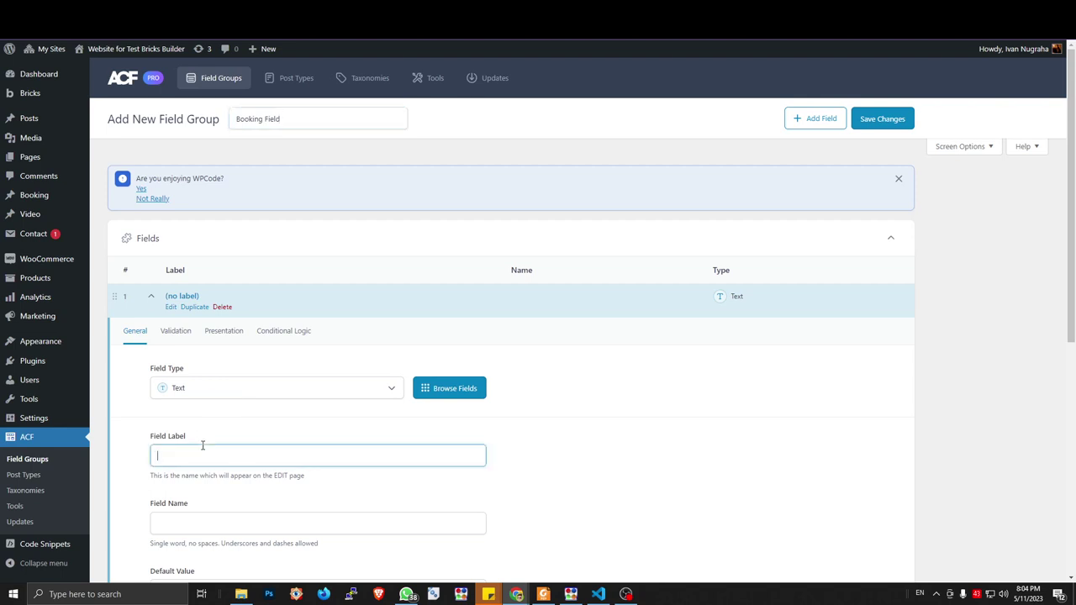
type("Full Name")
key("Tab")
left_click(171, 309)
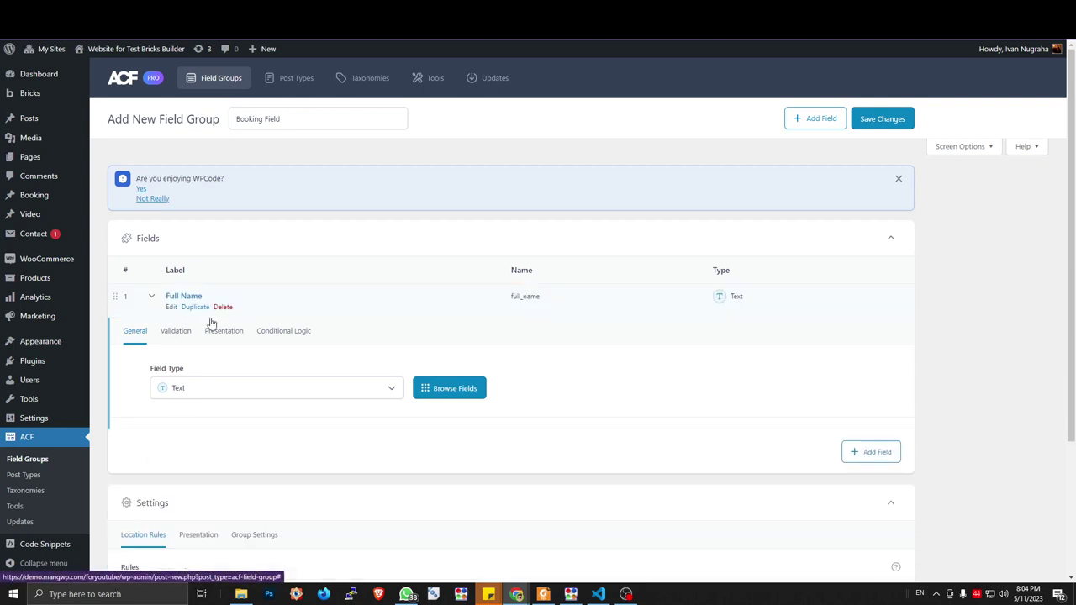
Add an Email-type field labelled Email, named email
left_click(886, 342)
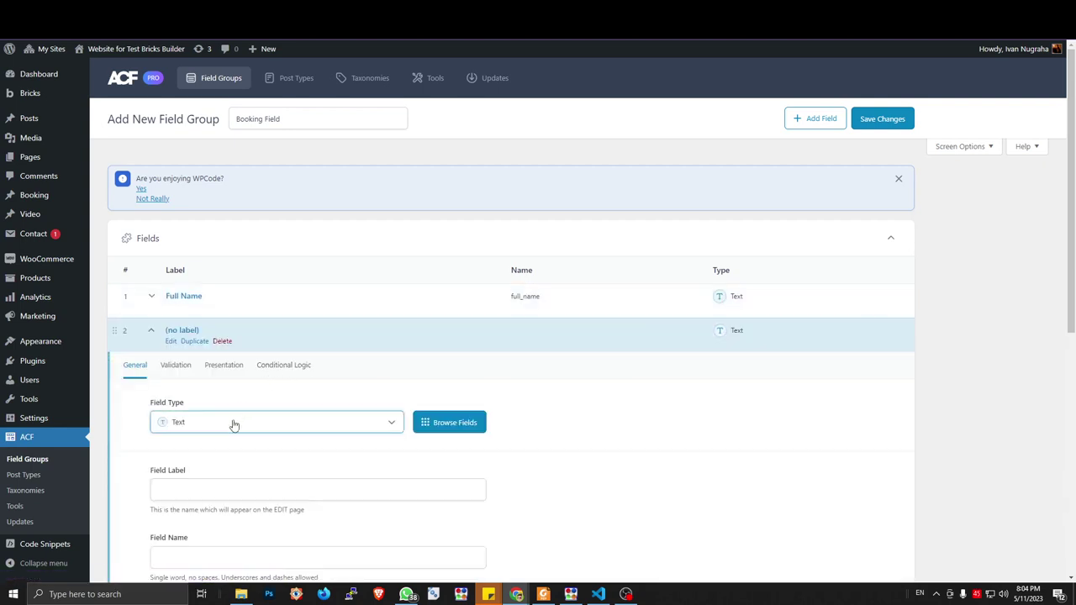
left_click(234, 423)
left_click(216, 244)
left_click(208, 488)
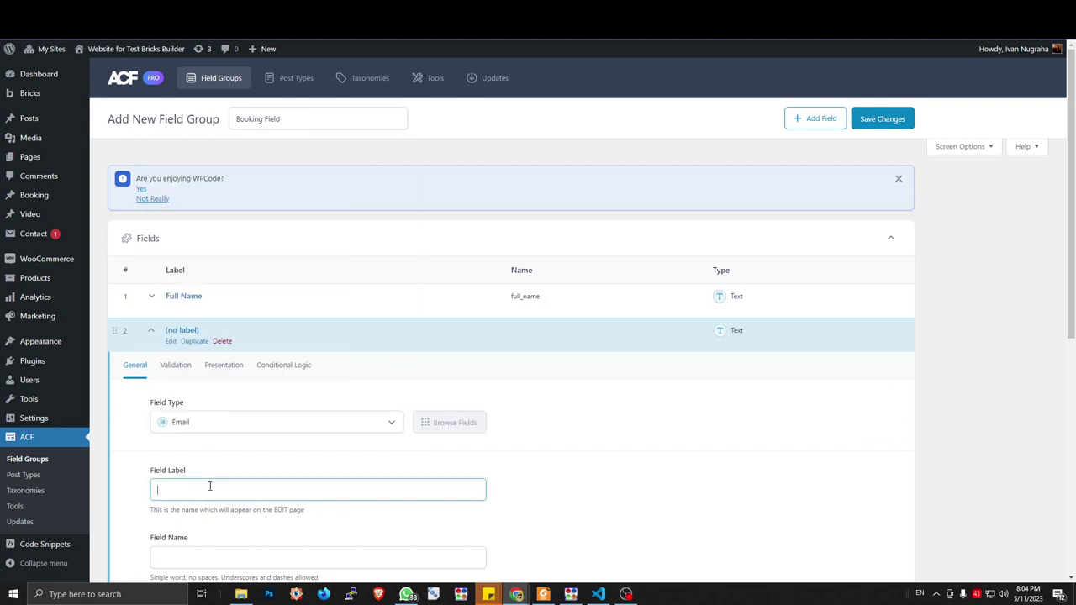
type("email")
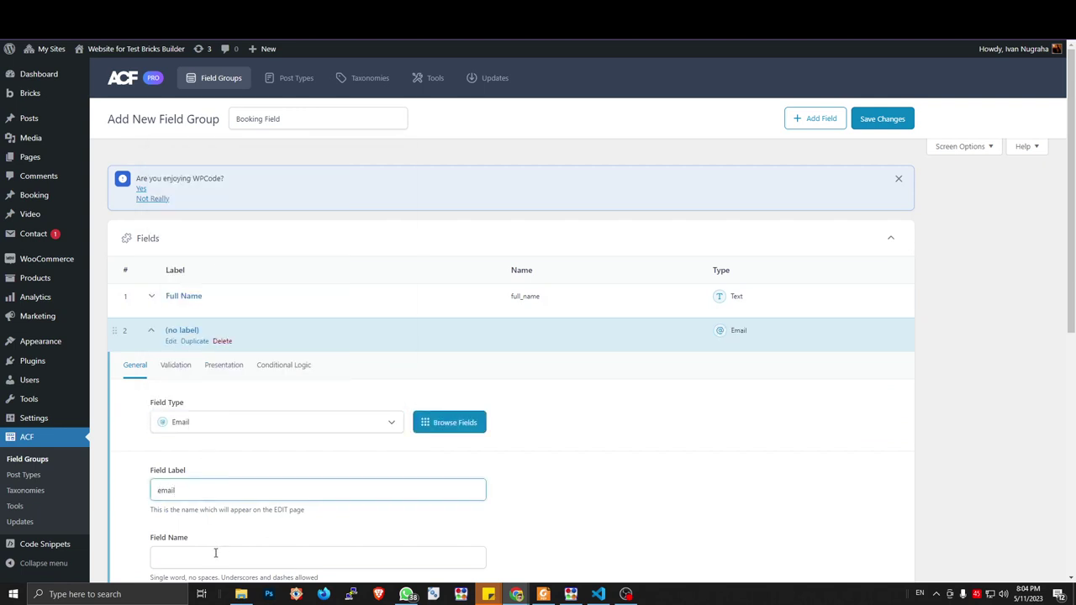
left_click(216, 554)
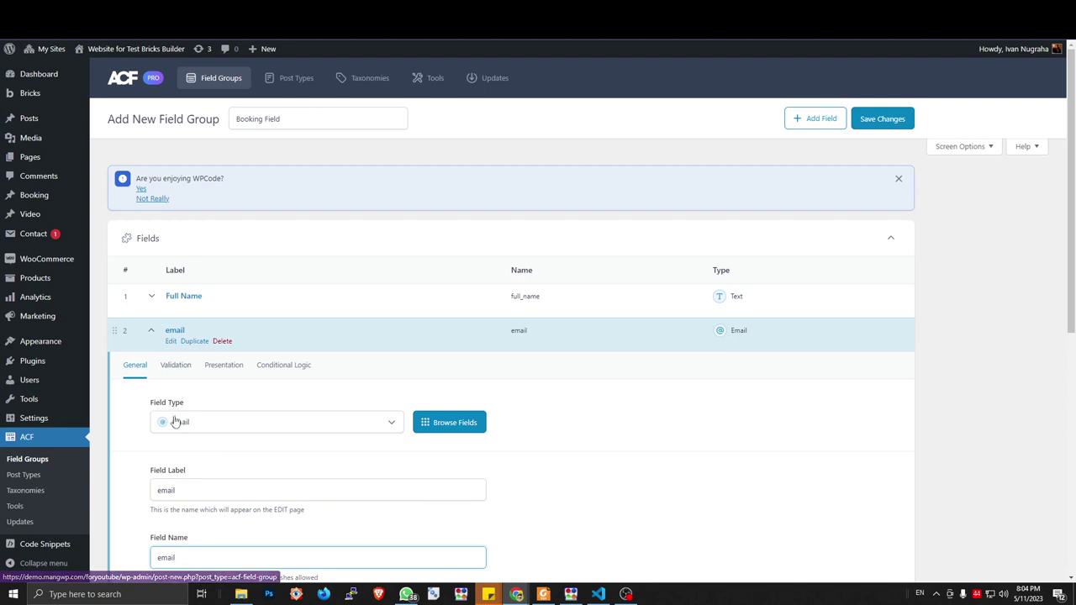
left_click(159, 487)
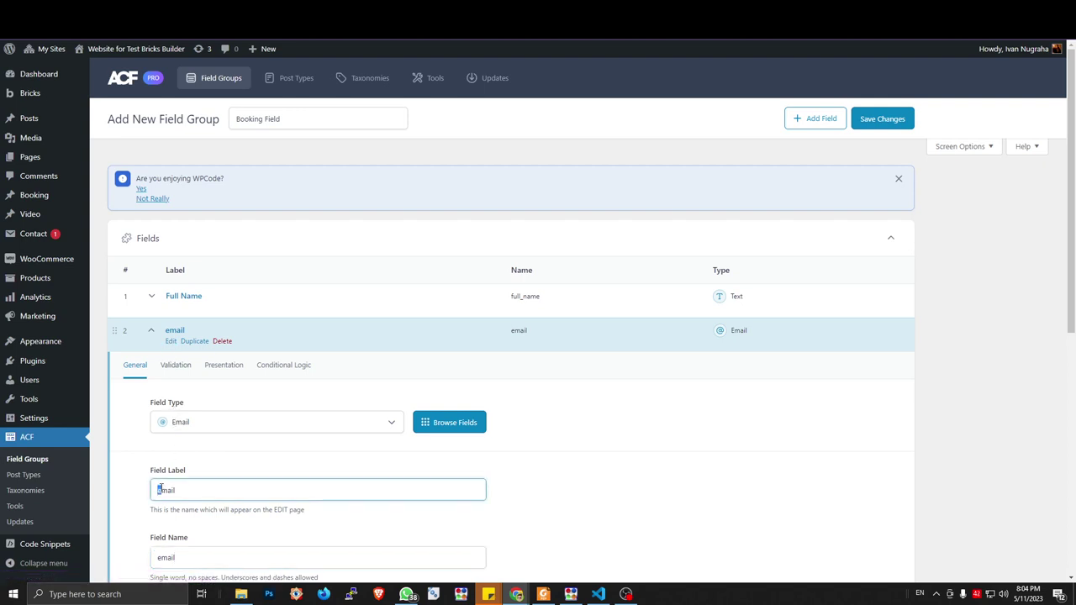
left_click(170, 341)
Add a Phone Number text field named phone_number
left_click(874, 375)
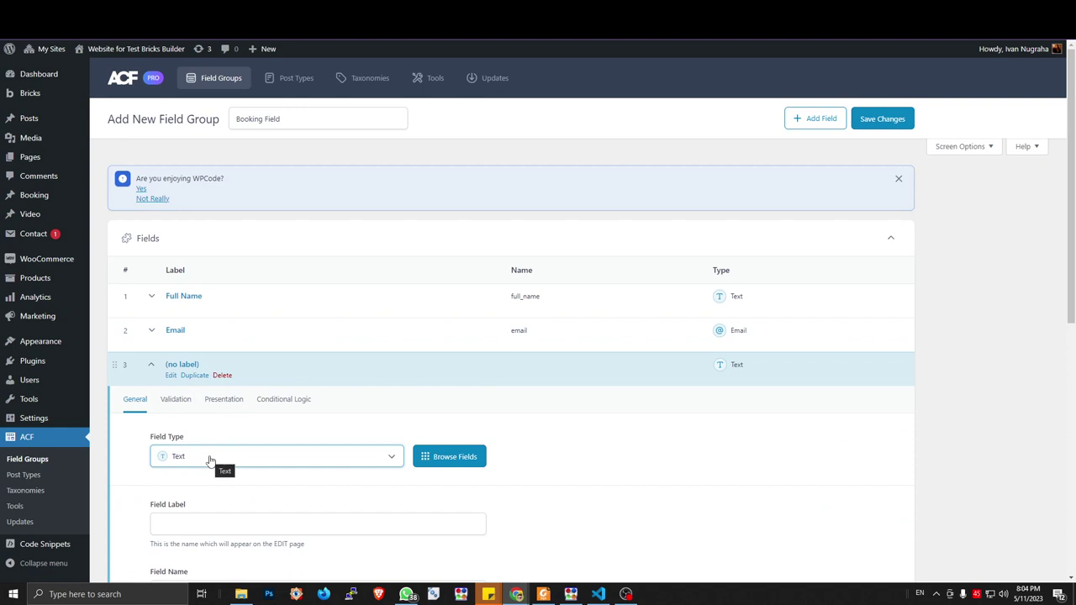
left_click(207, 463)
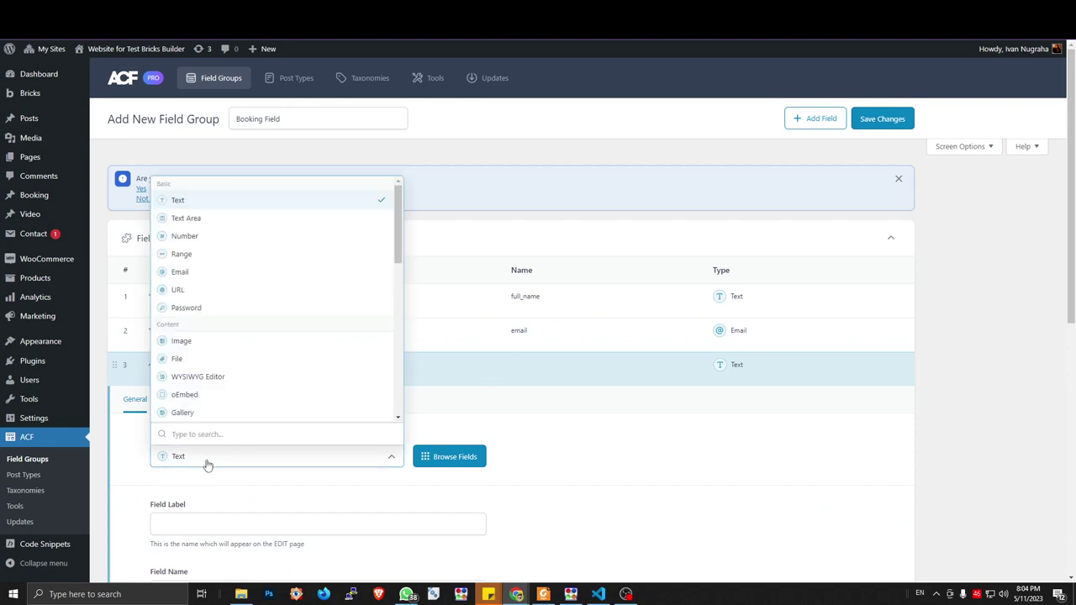
left_click(210, 463)
left_click(215, 525)
type("Phone Number")
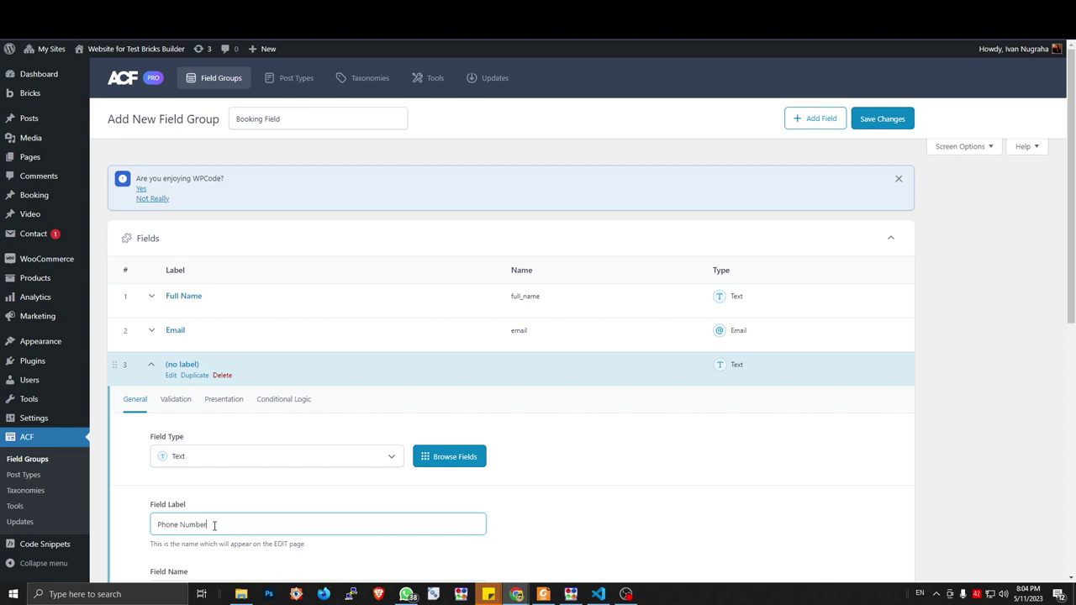
scroll(214, 521, "down", 2)
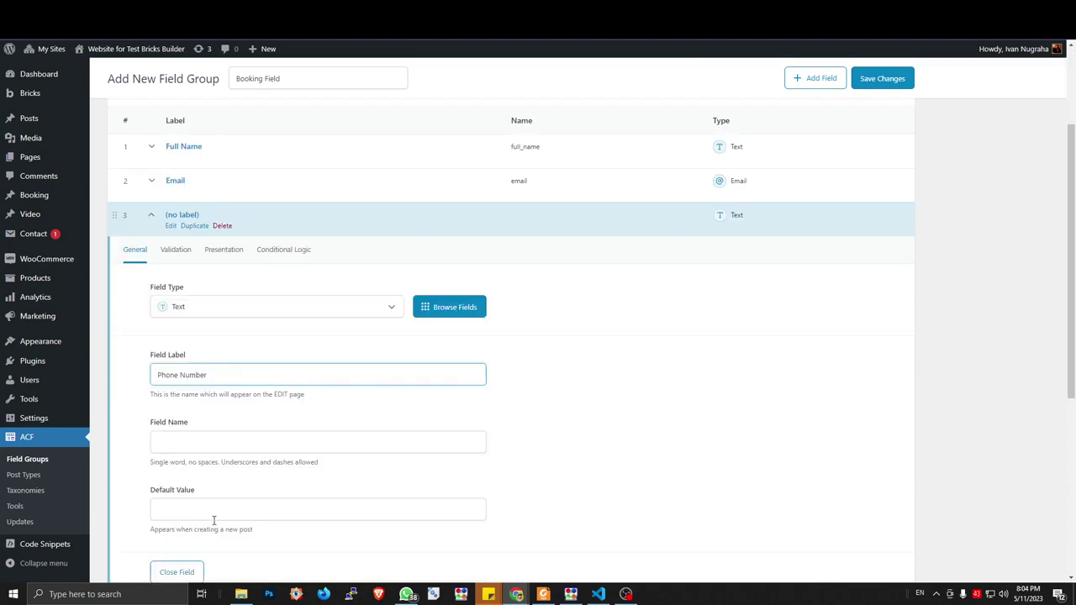
key("Tab")
left_click(171, 229)
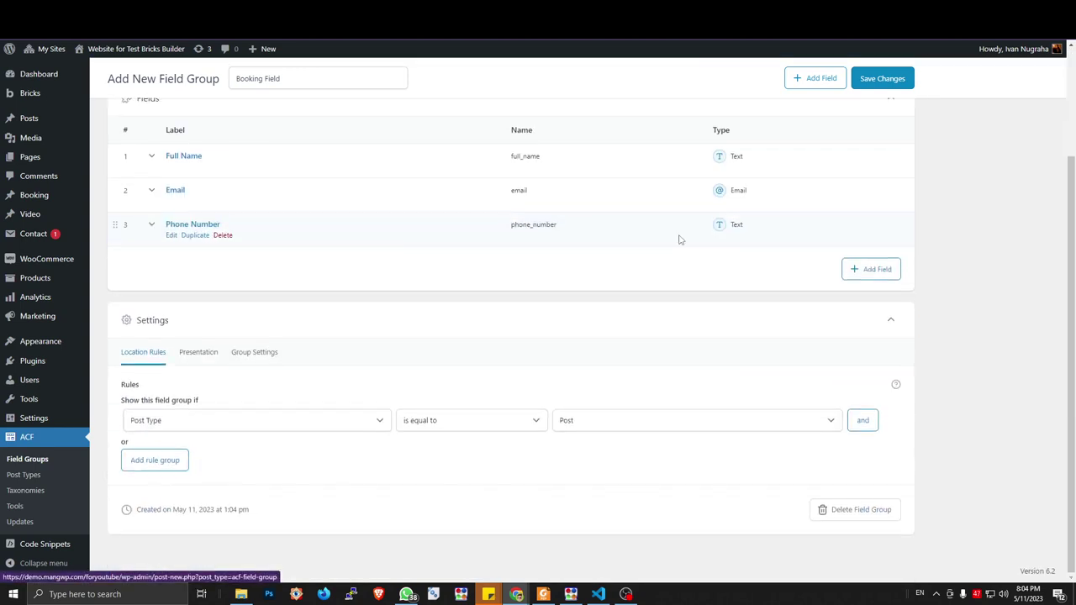
Add a fourth Text field and begin entering its label
left_click(867, 270)
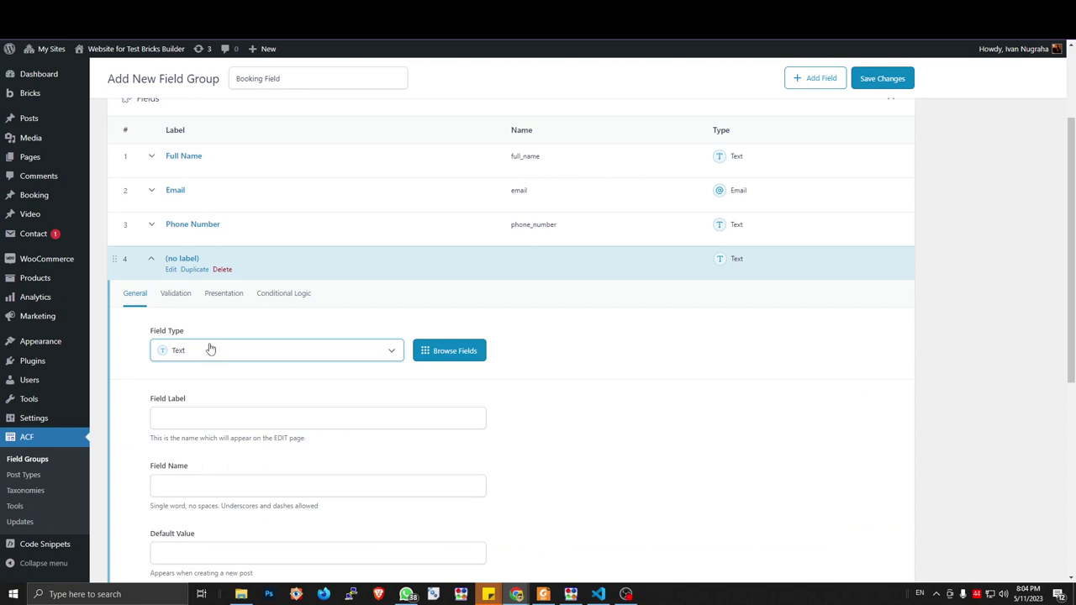
left_click(198, 417)
type("D")
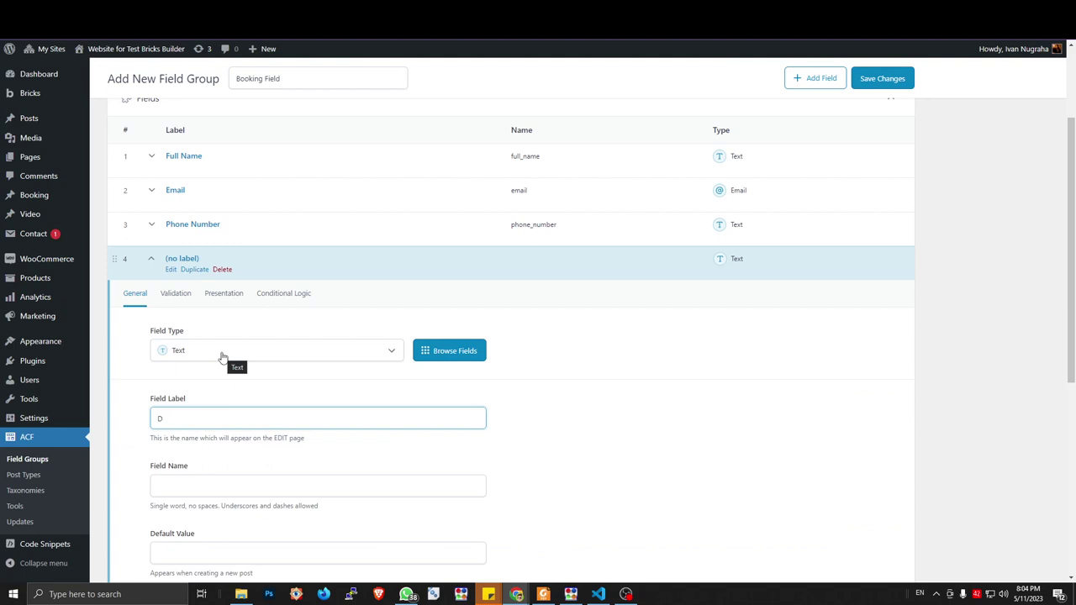
left_click(222, 357)
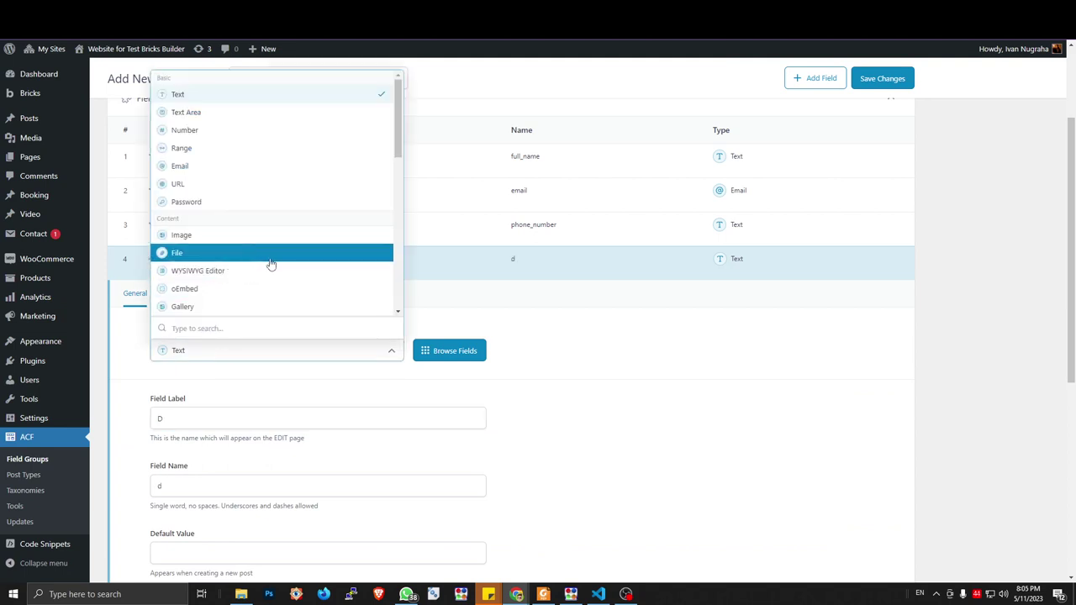
left_click(601, 347)
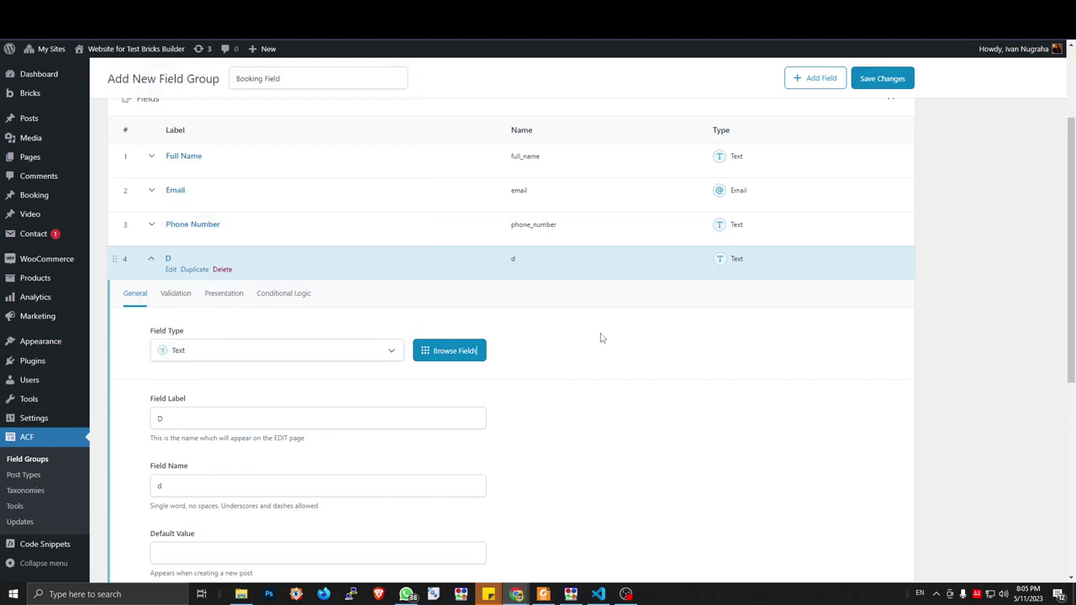
left_click(273, 411)
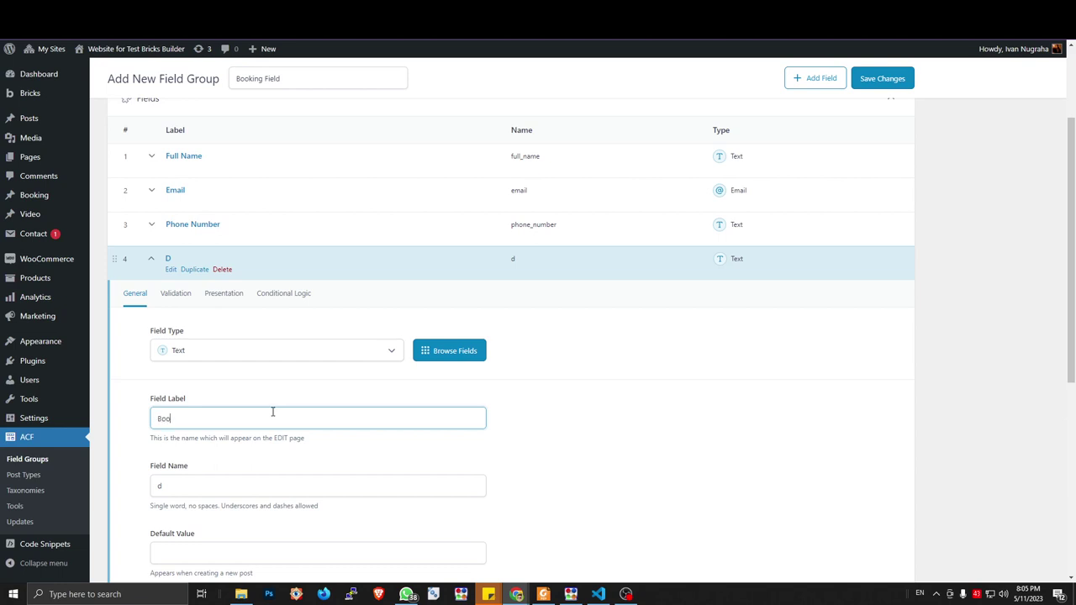
type("ng")
key("ctrl+Tab")
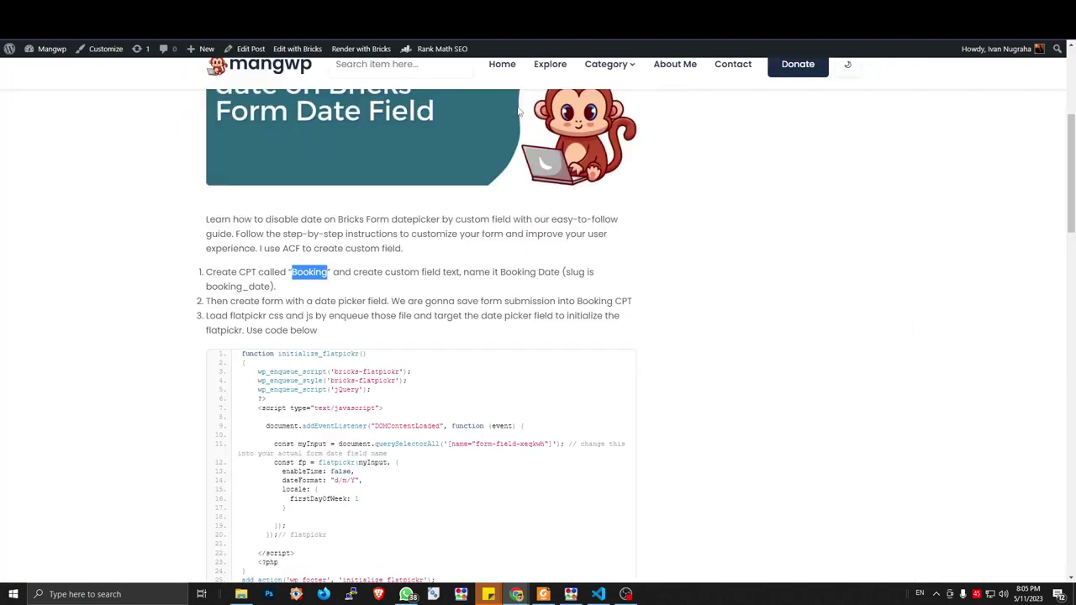
key("ctrl+shift+Tab")
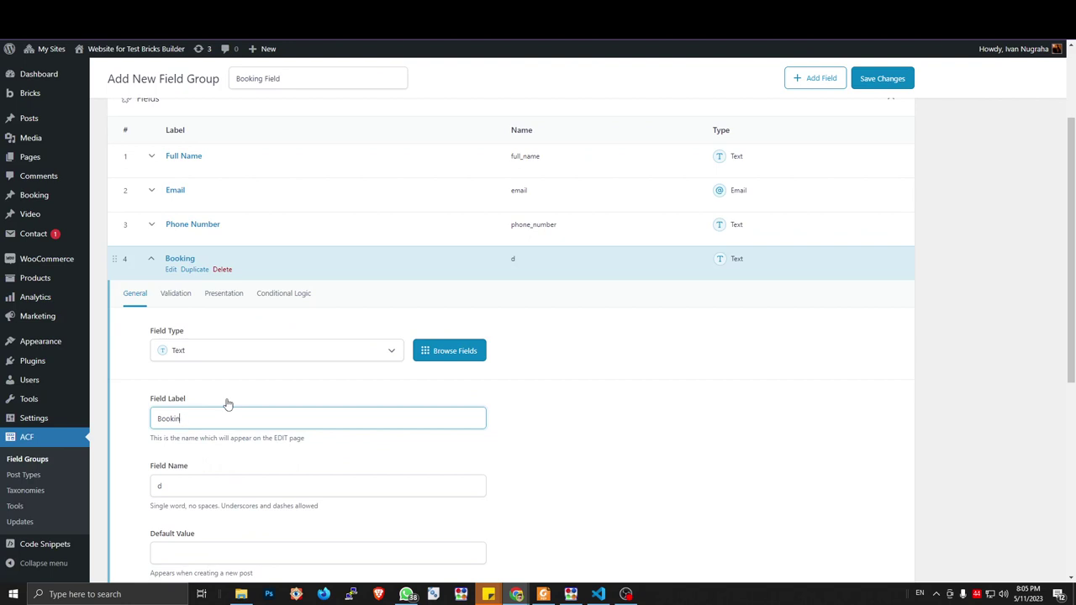
Set the fourth field's label to Book Date with name book_date
type("te")
key("Tab")
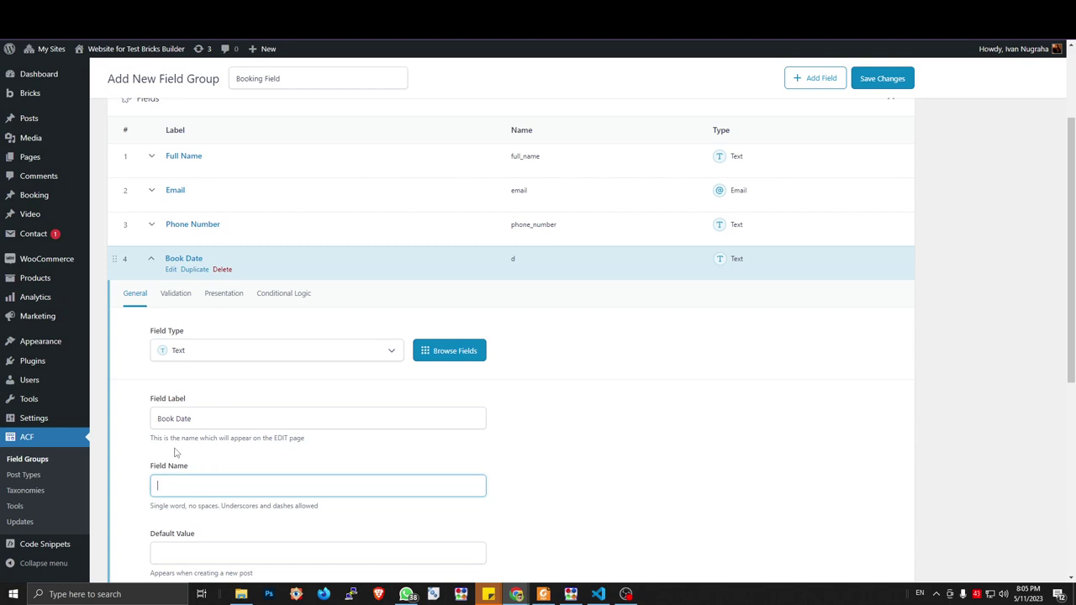
left_click(222, 413)
key("ctrl+a")
key("ctrl+c")
key("BackSpace")
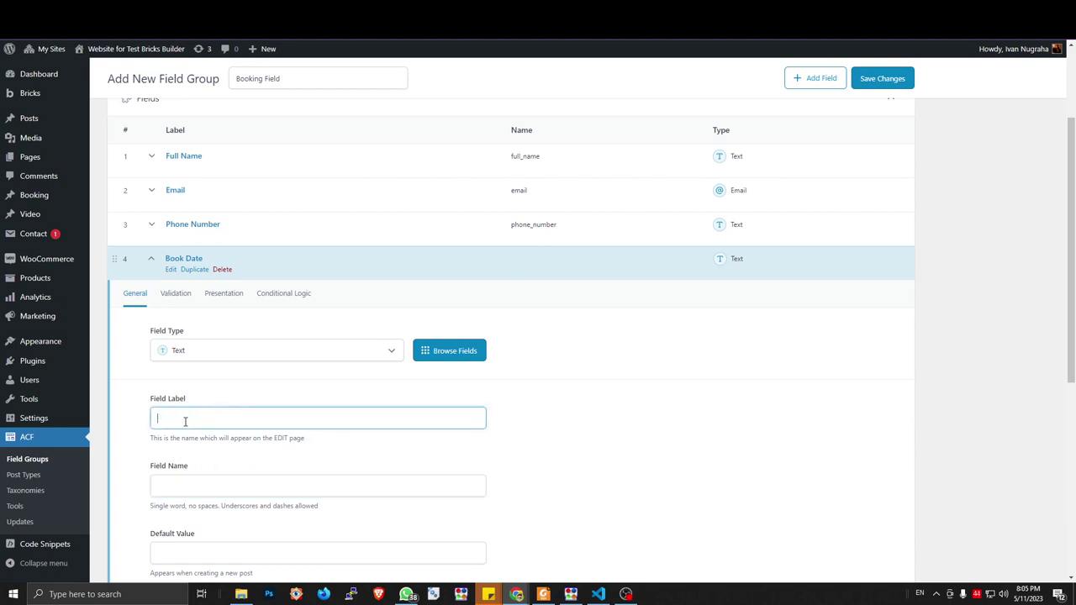
key("ctrl+v")
left_click(206, 484)
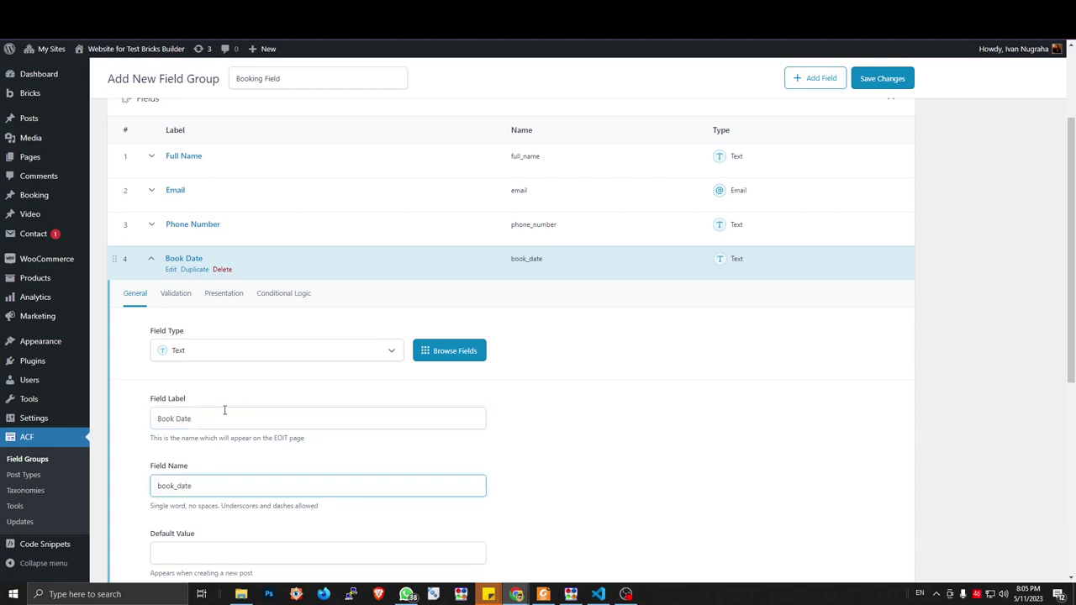
left_click(171, 272)
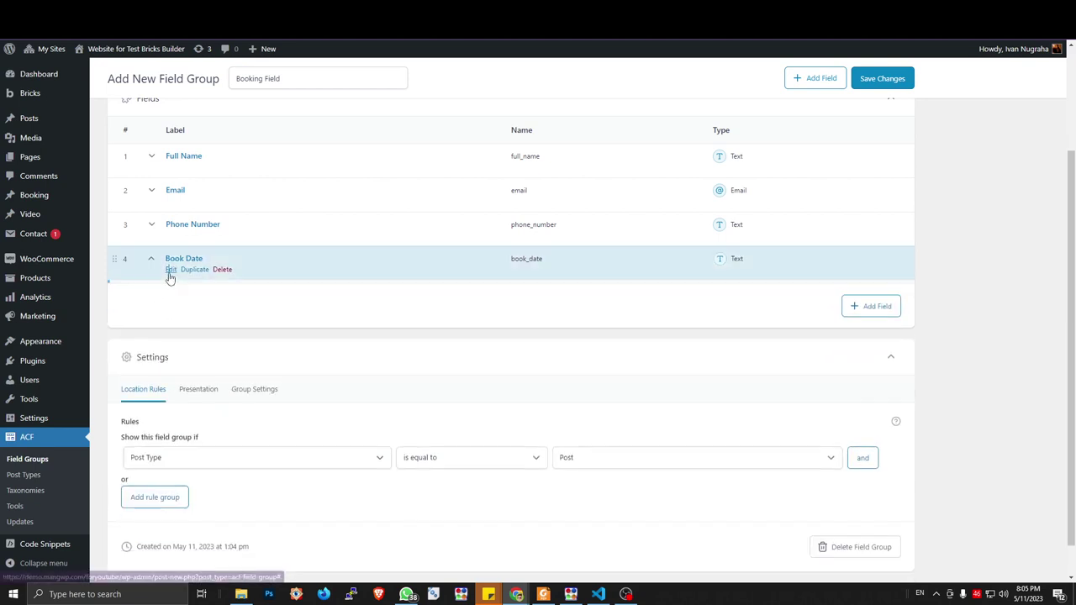
Set the location rule to Post Type is equal to Booking and save the group
left_click(171, 273)
left_click(171, 274)
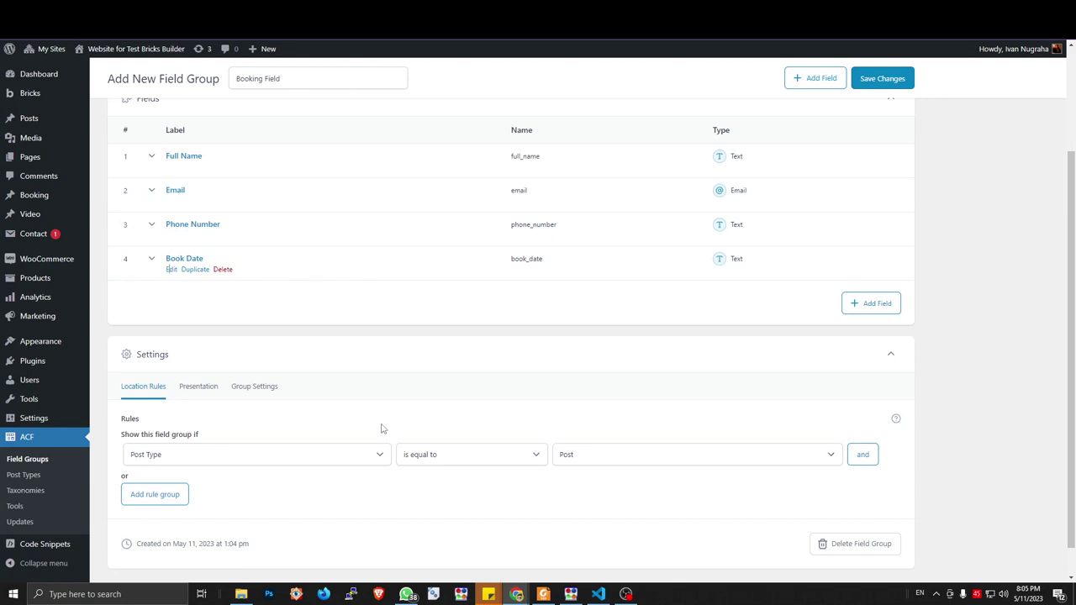
left_click(603, 459)
left_click(578, 490)
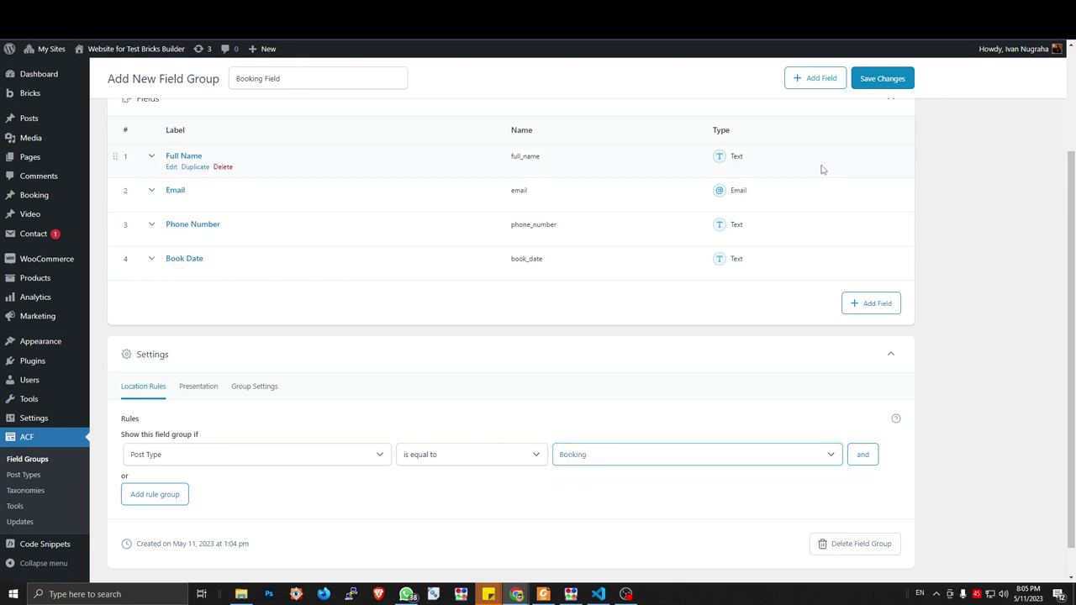
left_click(882, 78)
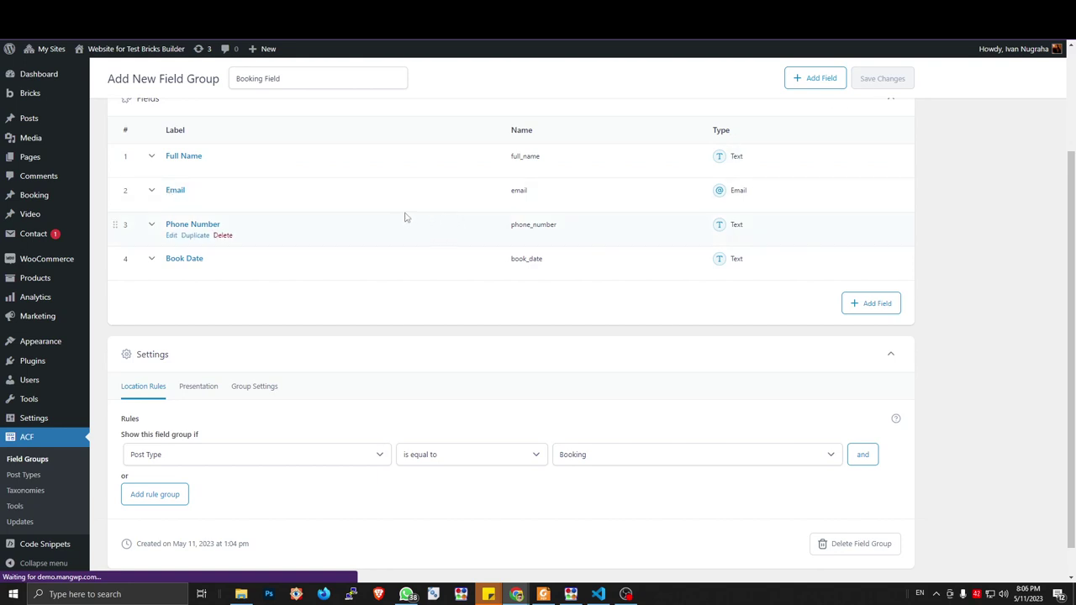
Open a new Booking post to check its four Booking Field inputs, then consult the tutorial
mouse_move(61, 204)
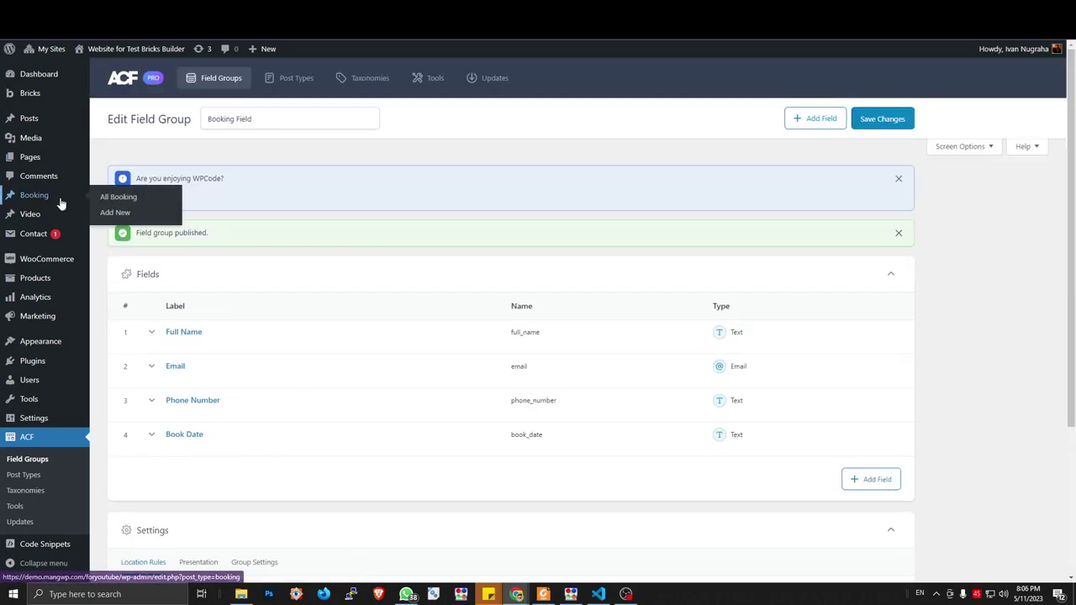
left_click(124, 212)
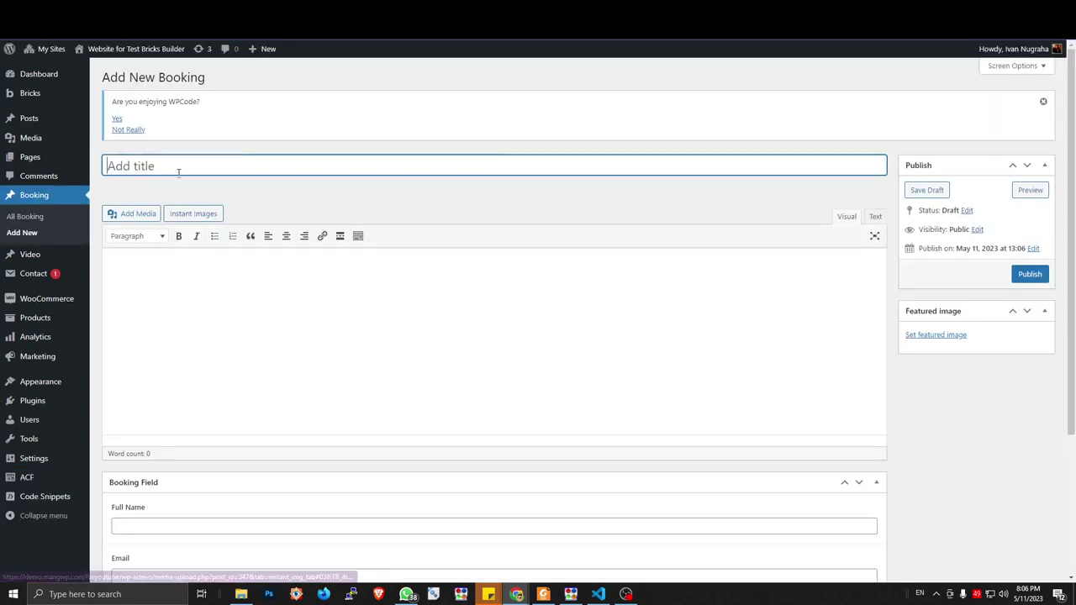
scroll(267, 196, "down", 2)
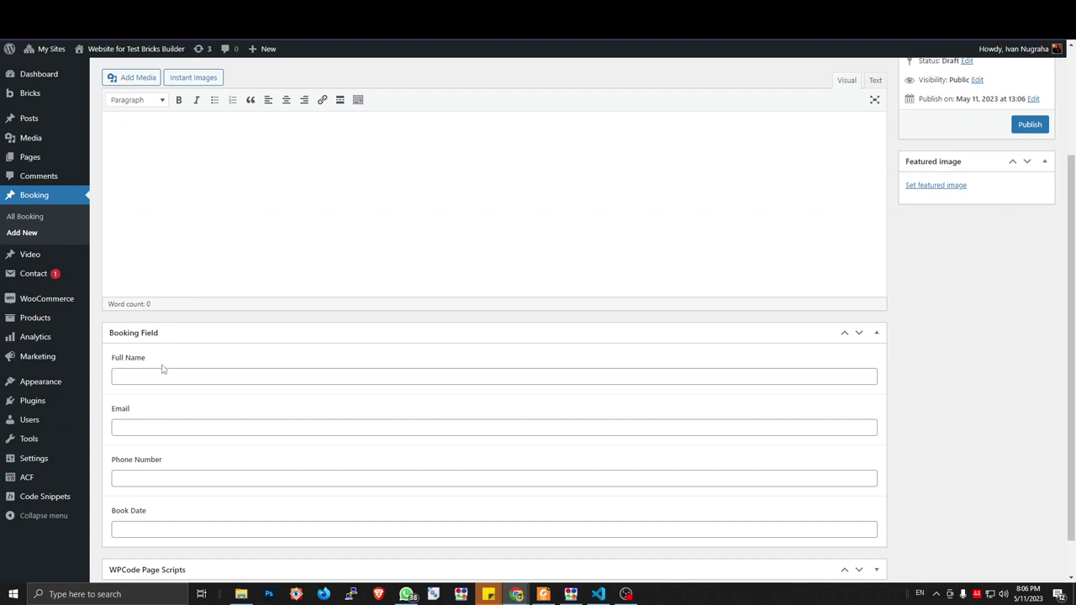
scroll(161, 368, "down", 1)
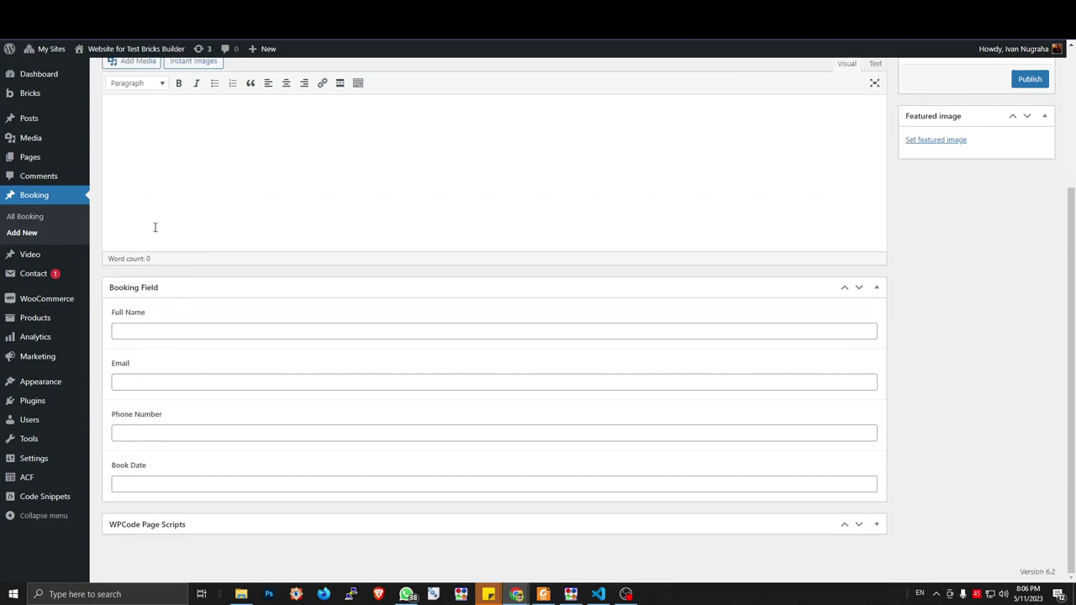
scroll(154, 228, "up", 3)
key("ctrl+Tab")
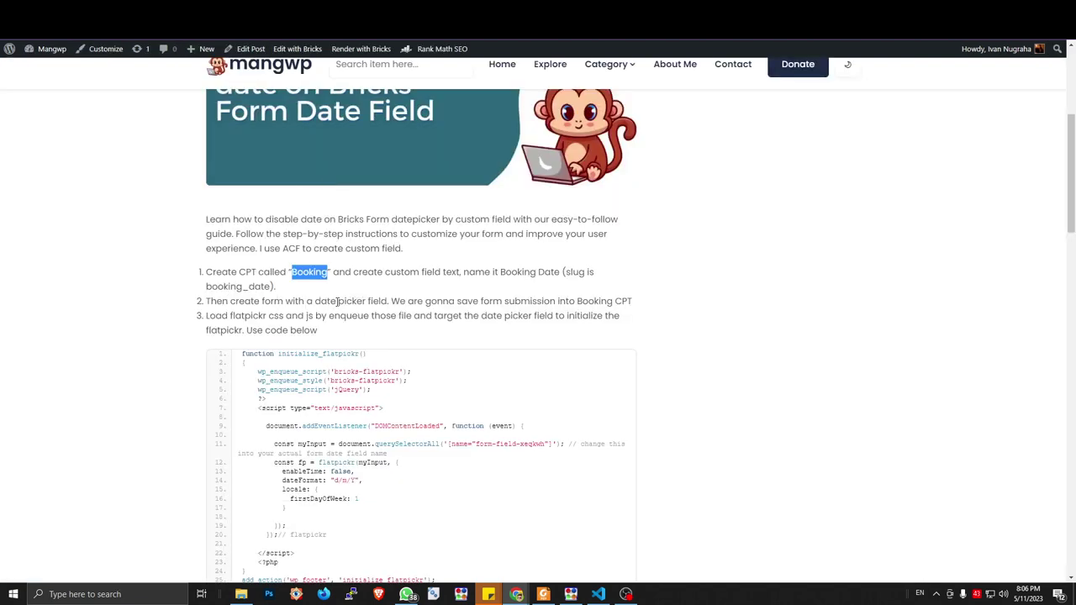
key("ctrl+Tab")
key("ctrl+Tab")
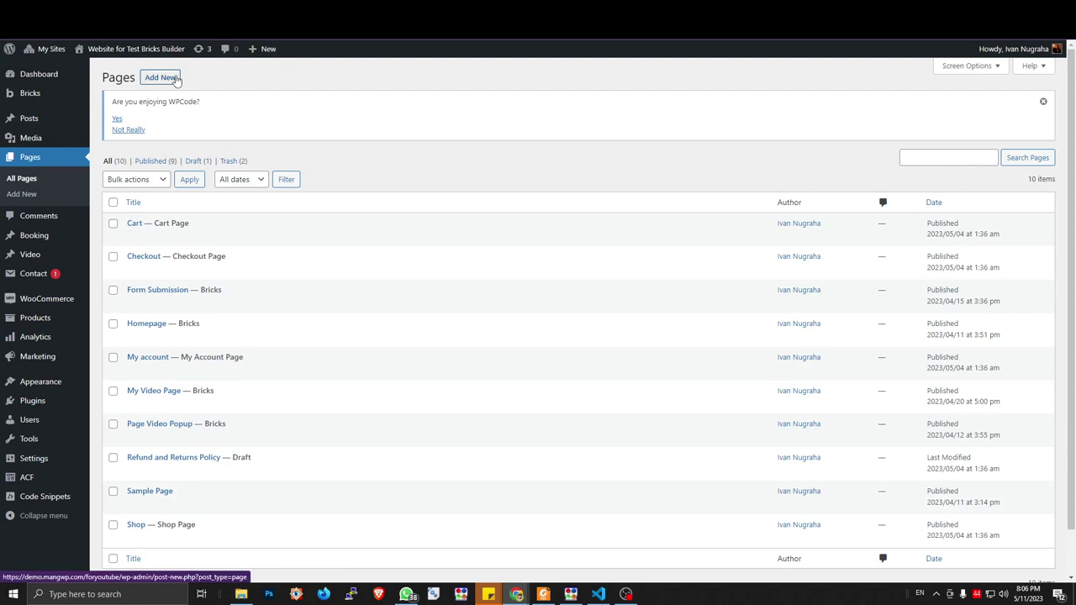
Publish a new page titled 'Rent Our House' and open it in Bricks
left_click(174, 79)
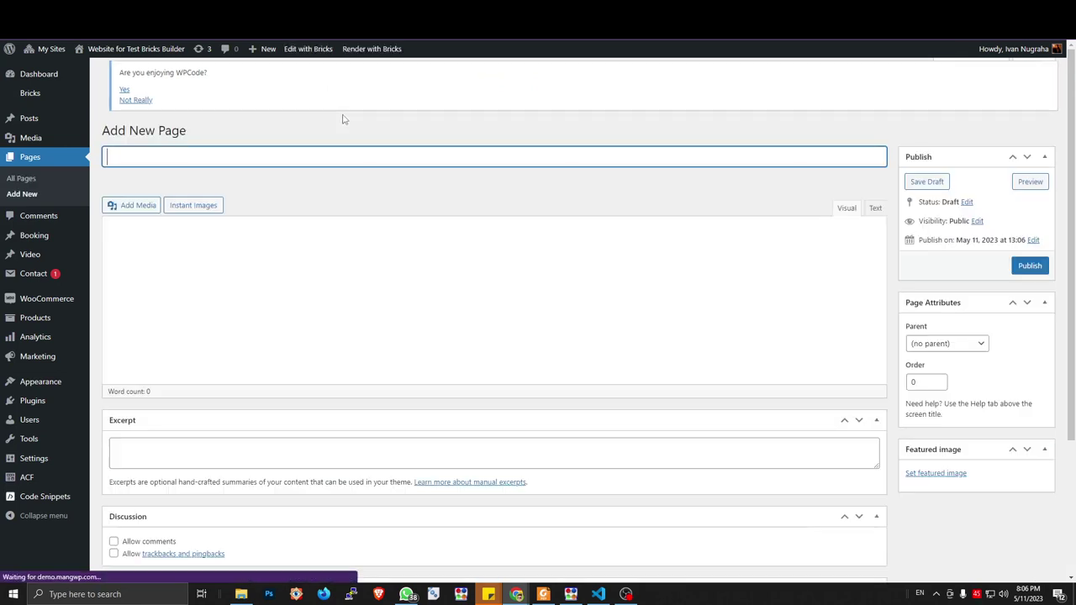
type("R")
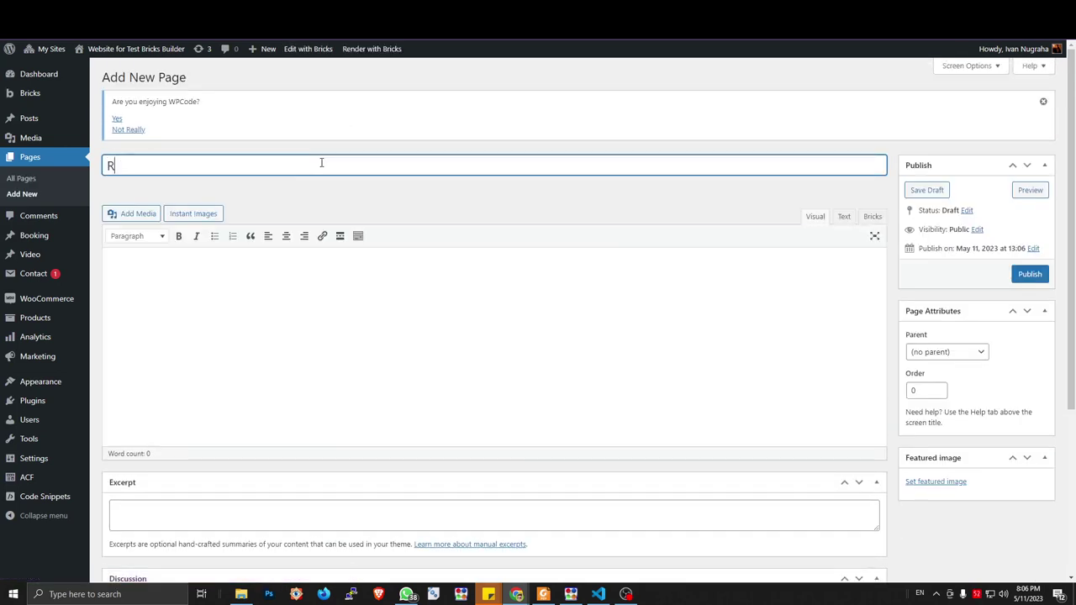
type("ent Our House")
left_click(1027, 275)
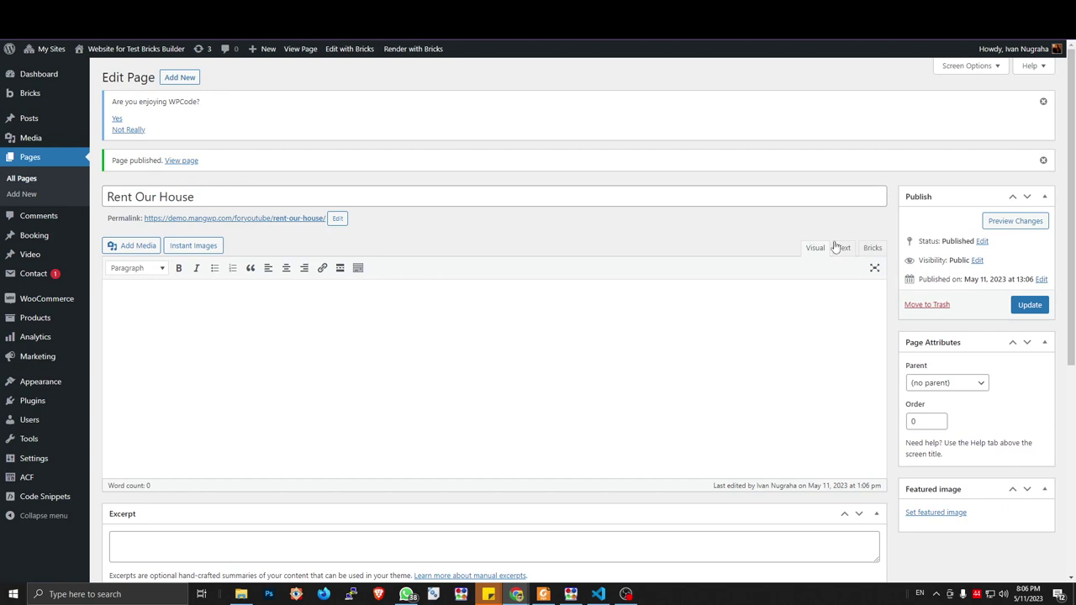
left_click(871, 250)
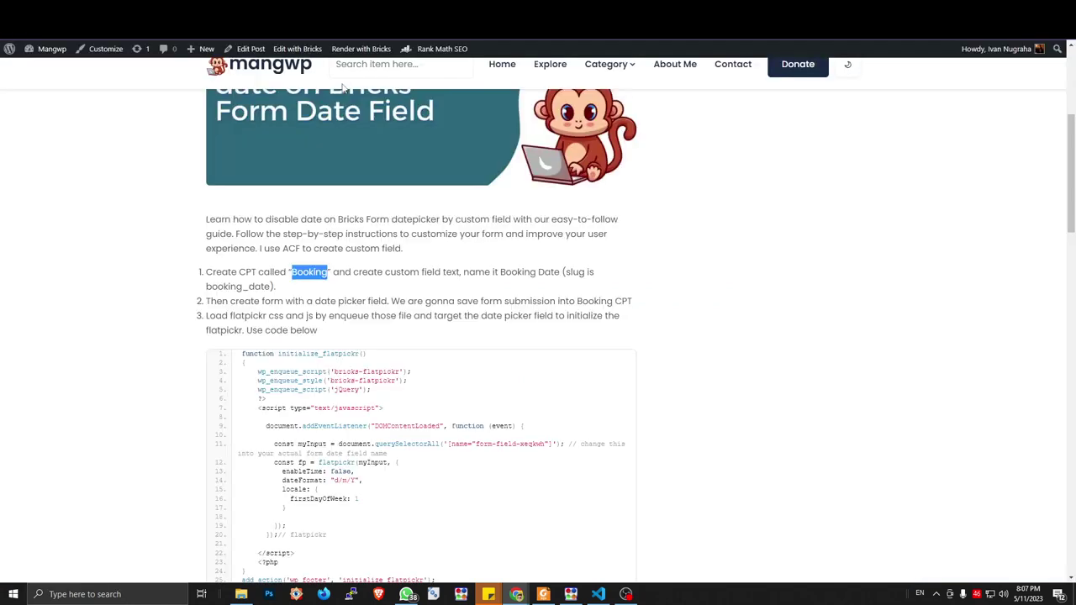
scroll(445, 168, "down", 2)
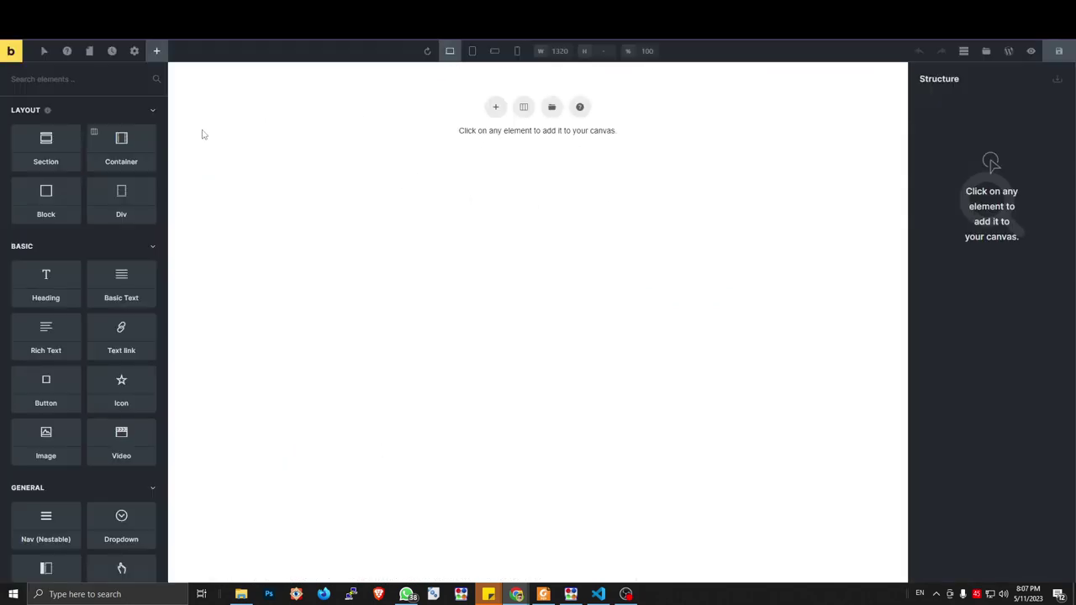
Add a section containing an h1 heading reading 'Rent a Room'
left_click(75, 150)
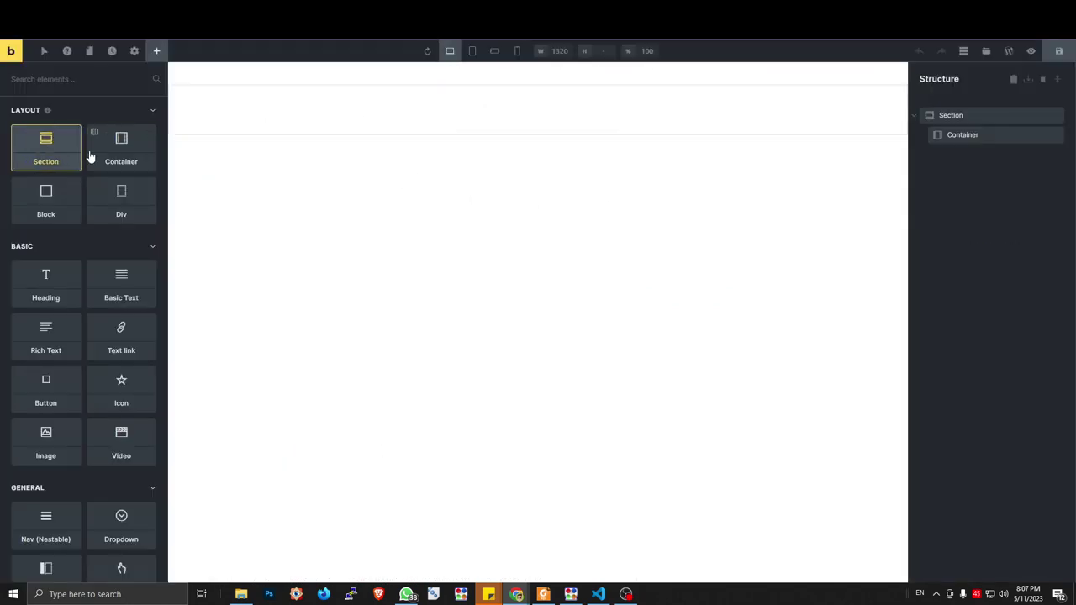
left_click(954, 135)
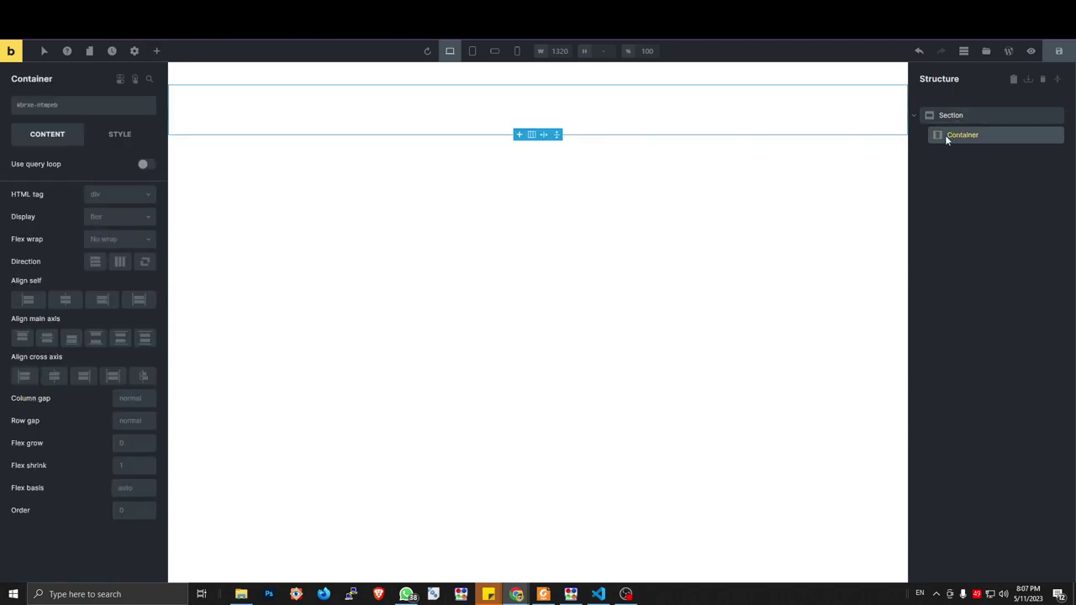
left_click(156, 51)
left_click(51, 269)
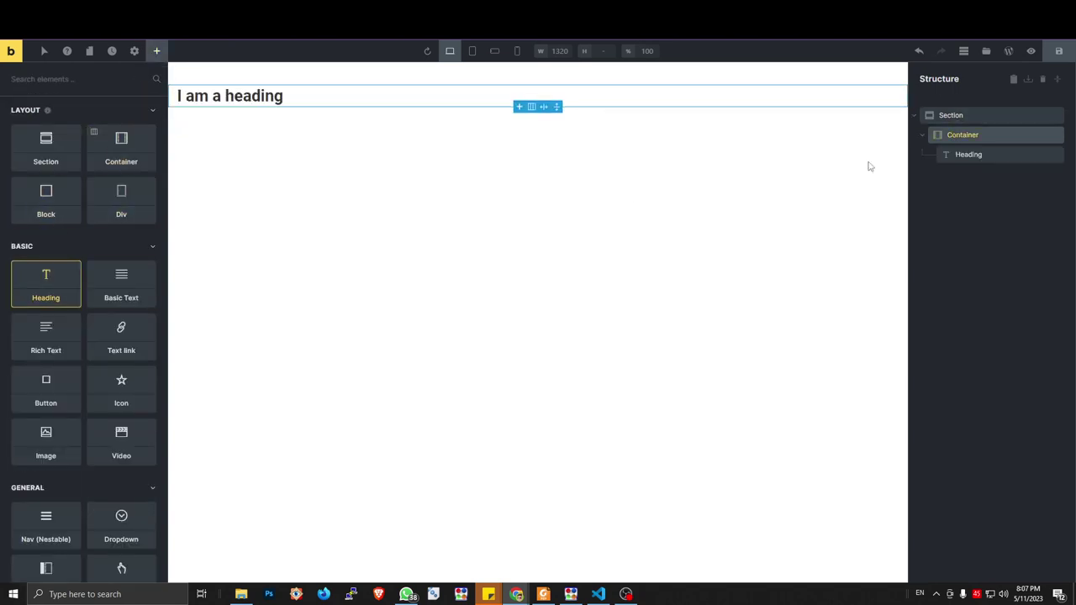
left_click(976, 157)
left_click_drag(38, 167, 87, 165)
key("ctrl+a")
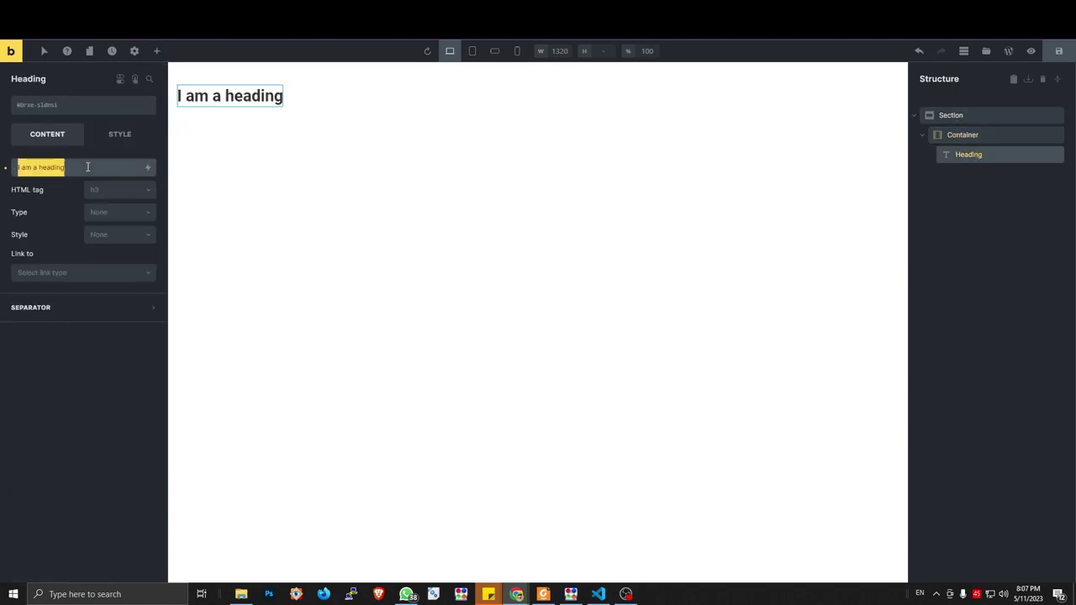
type("Ret a Room")
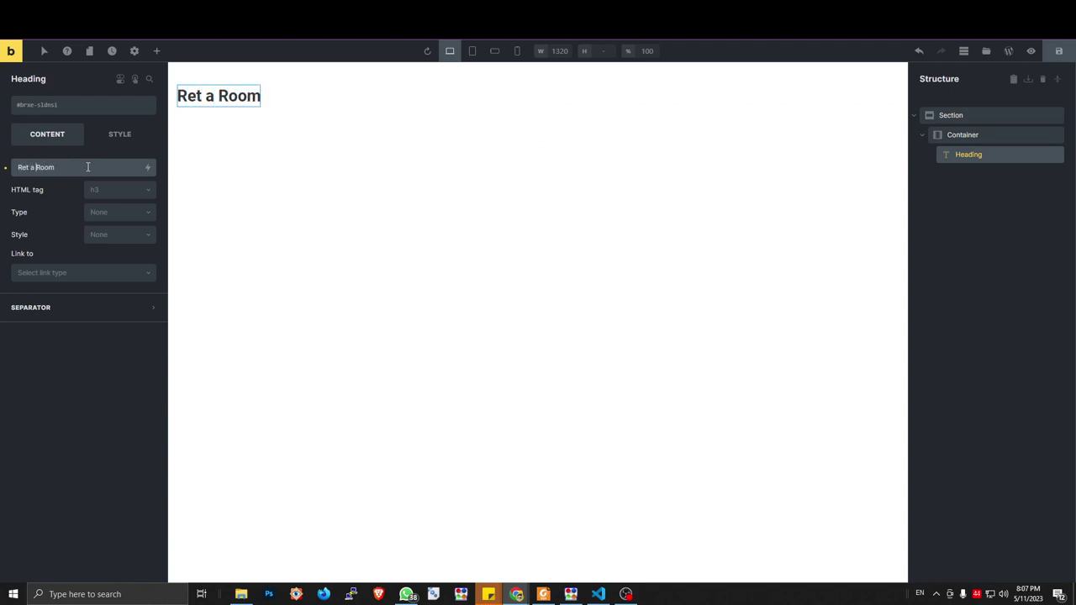
type("n")
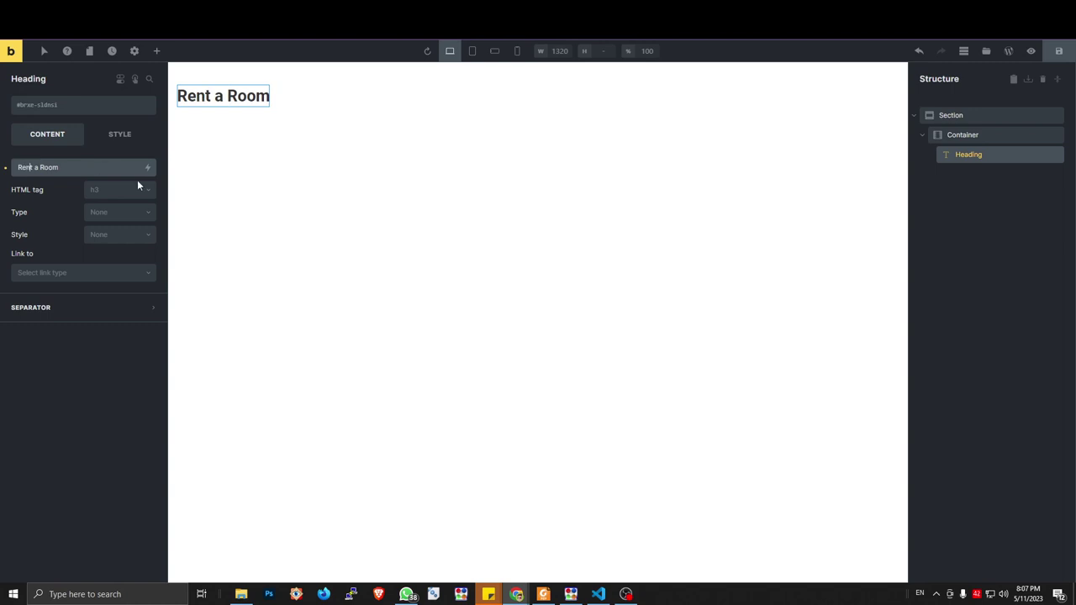
left_click(137, 187)
left_click(125, 209)
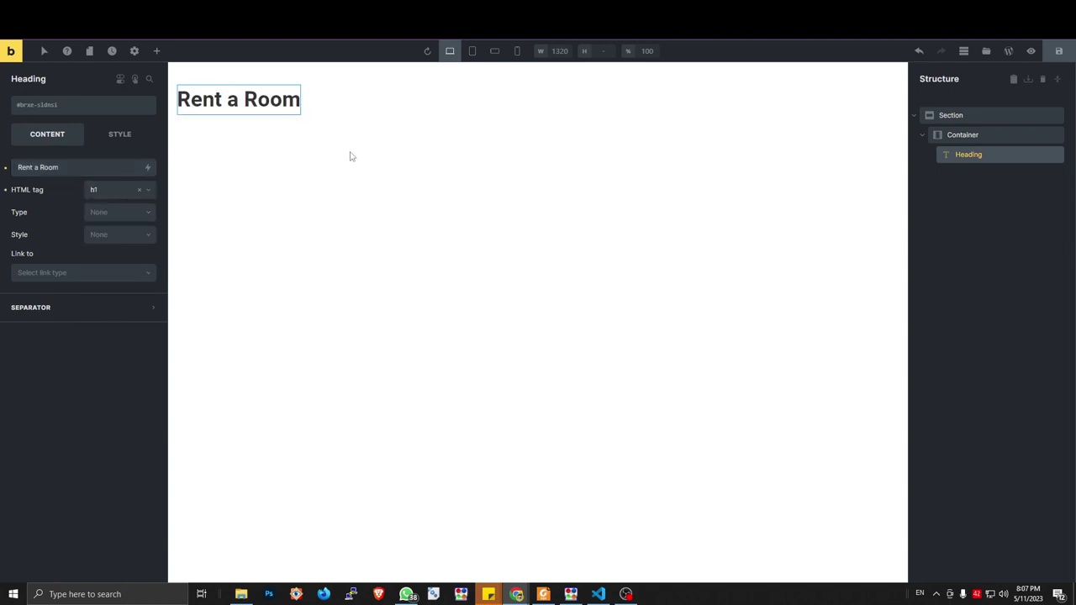
Add a Form element below the heading and select it
left_click(964, 116)
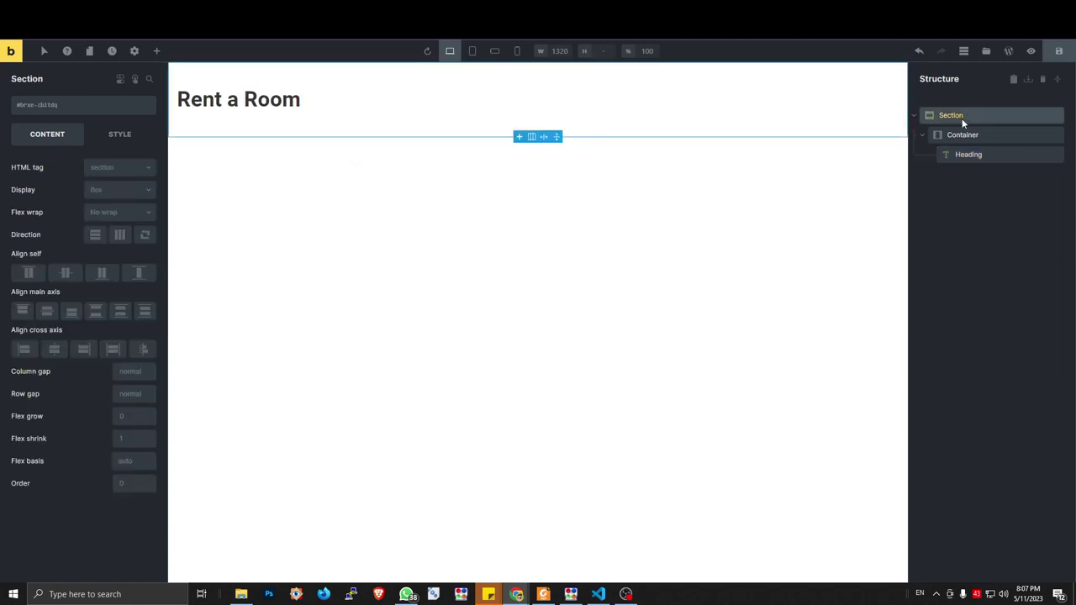
left_click(967, 155)
left_click(156, 50)
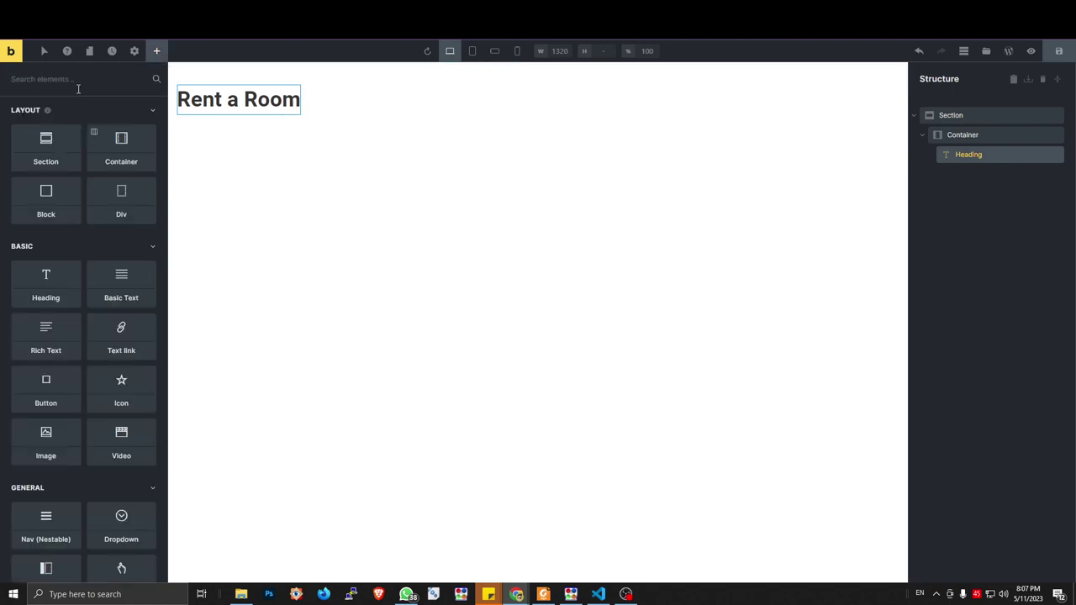
type("form")
left_click(58, 126)
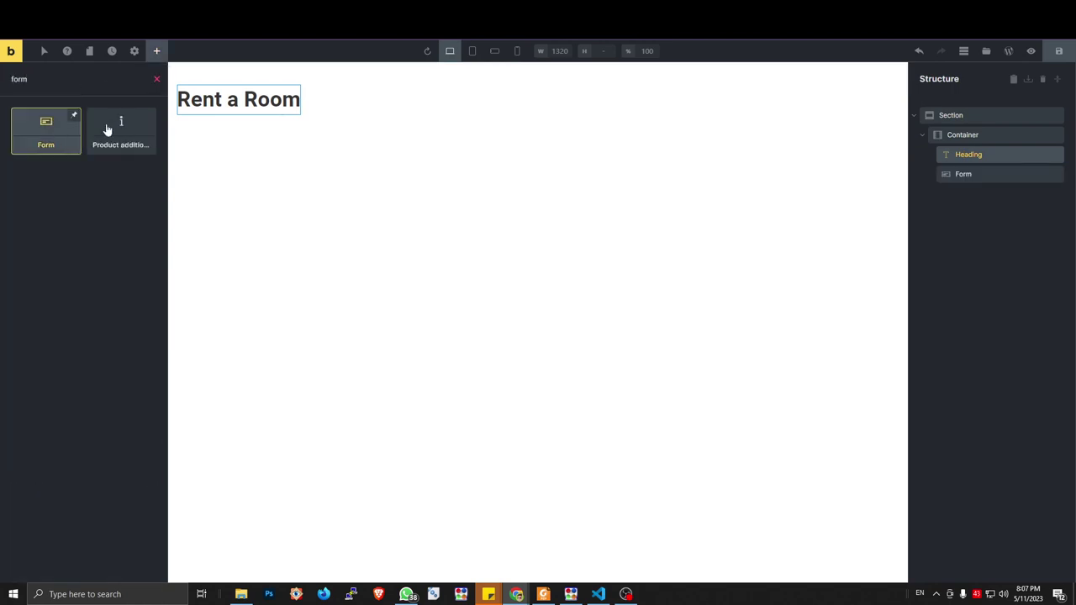
left_click(961, 175)
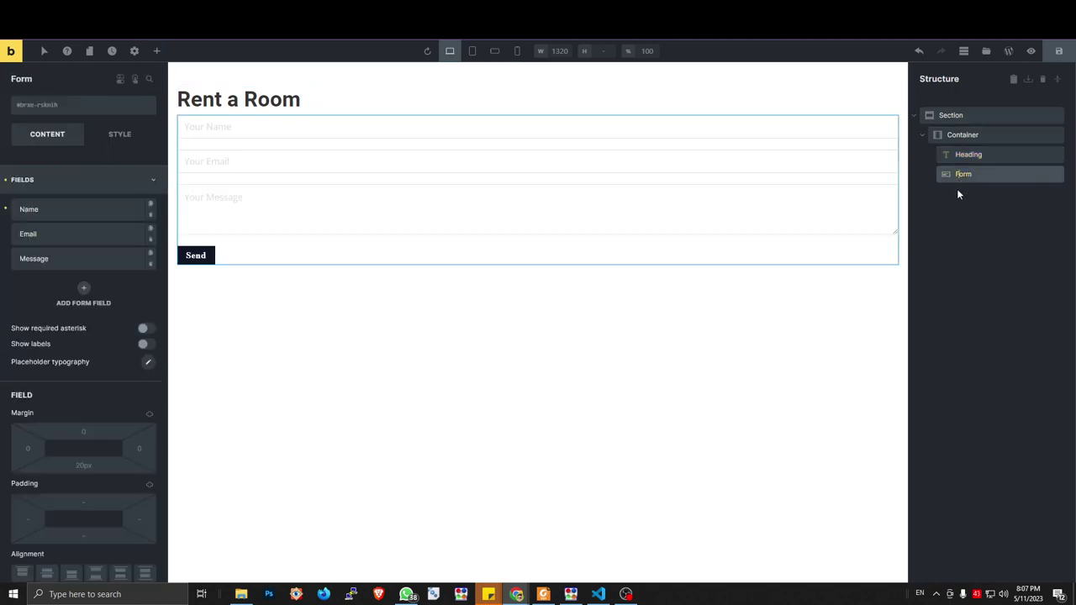
Give the section a light grey #f4f4f4 background
left_click(951, 115)
left_click(114, 136)
left_click(101, 225)
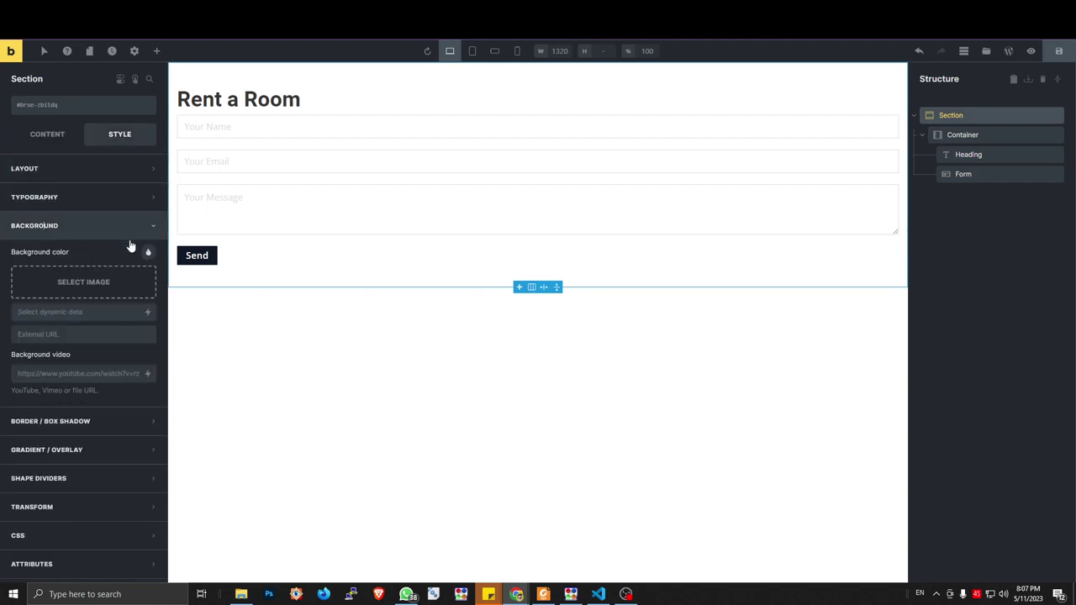
left_click(146, 252)
left_click(60, 279)
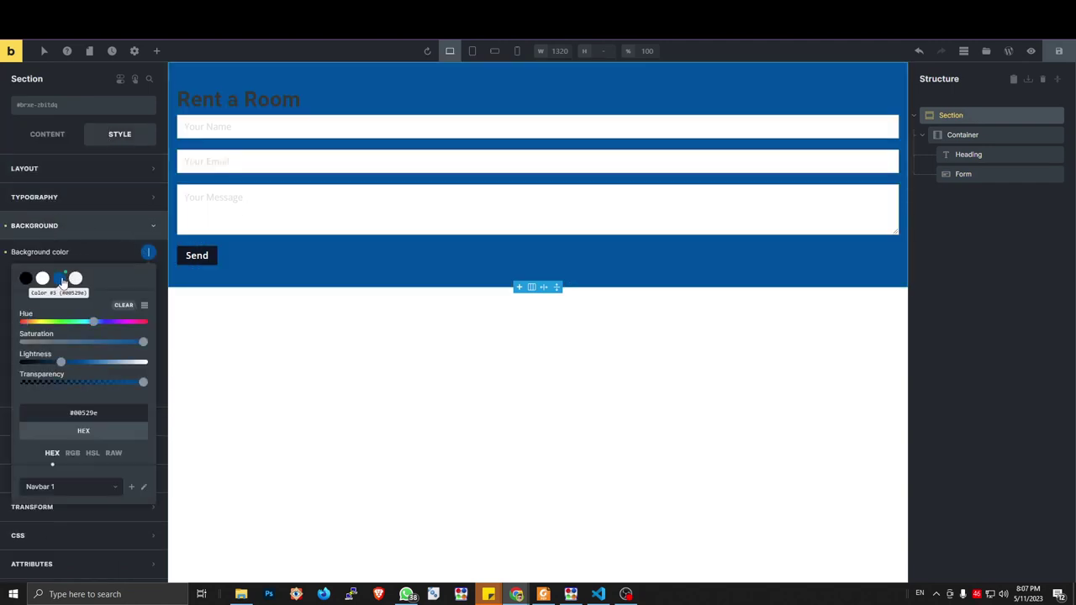
left_click(42, 280)
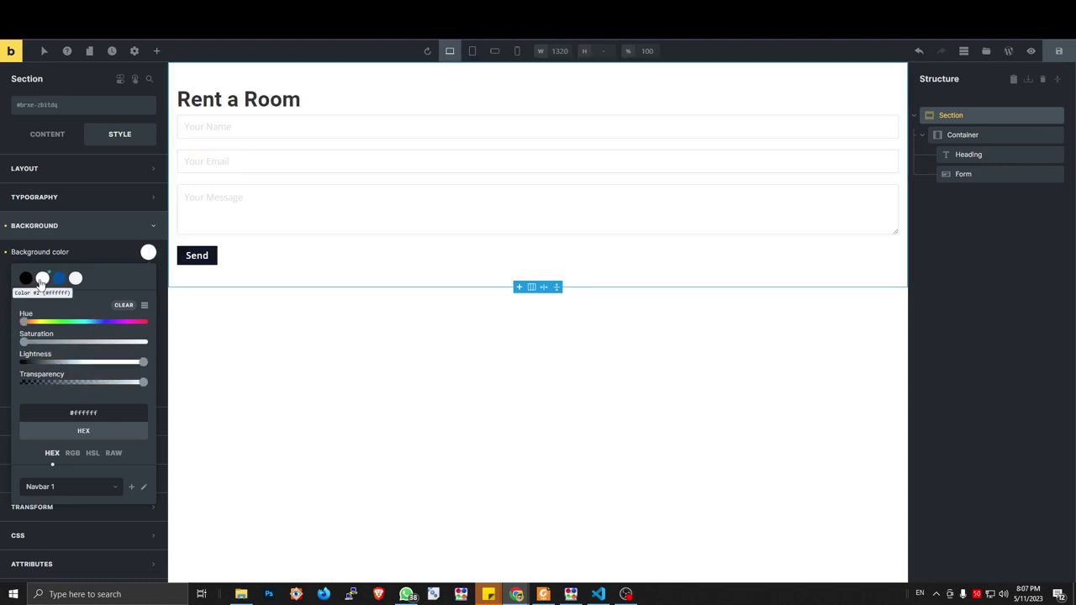
left_click(74, 278)
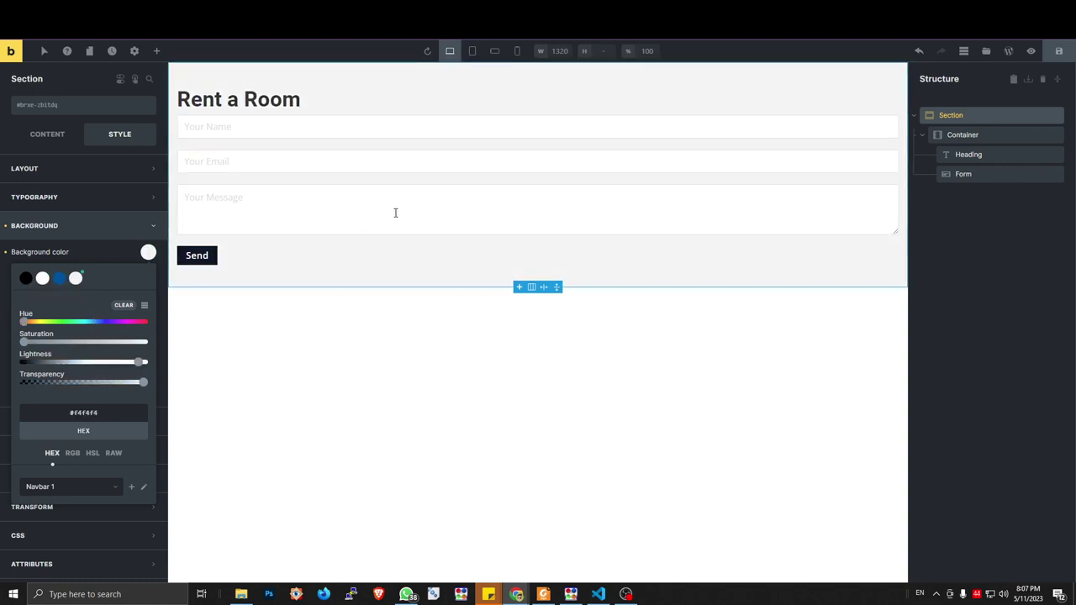
Make the form's placeholder text black, save the page, and expand the Name field
left_click(976, 174)
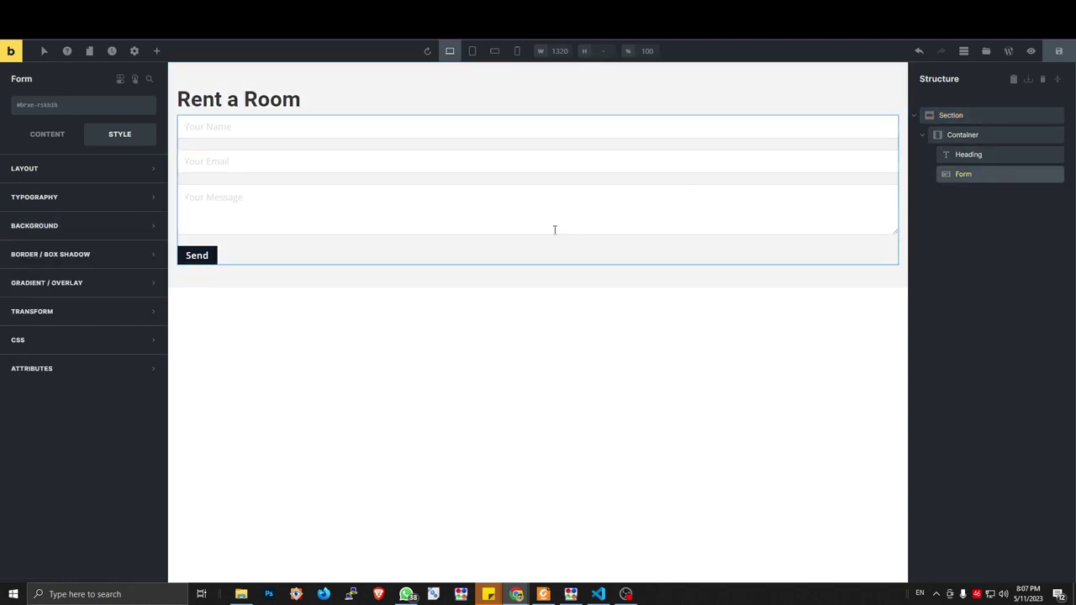
left_click(52, 137)
left_click(106, 139)
left_click(52, 140)
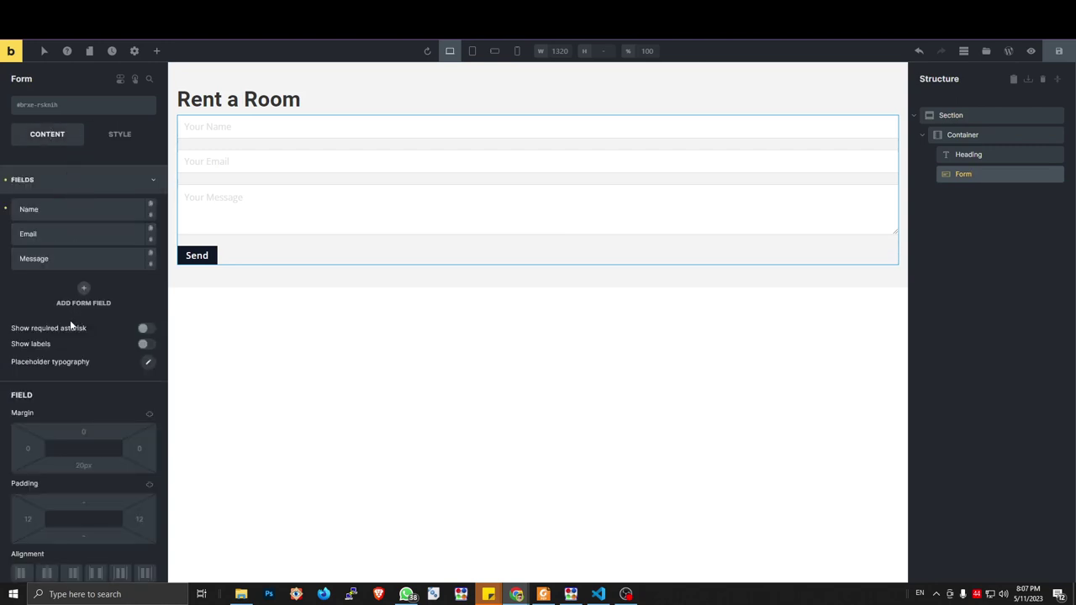
left_click(147, 364)
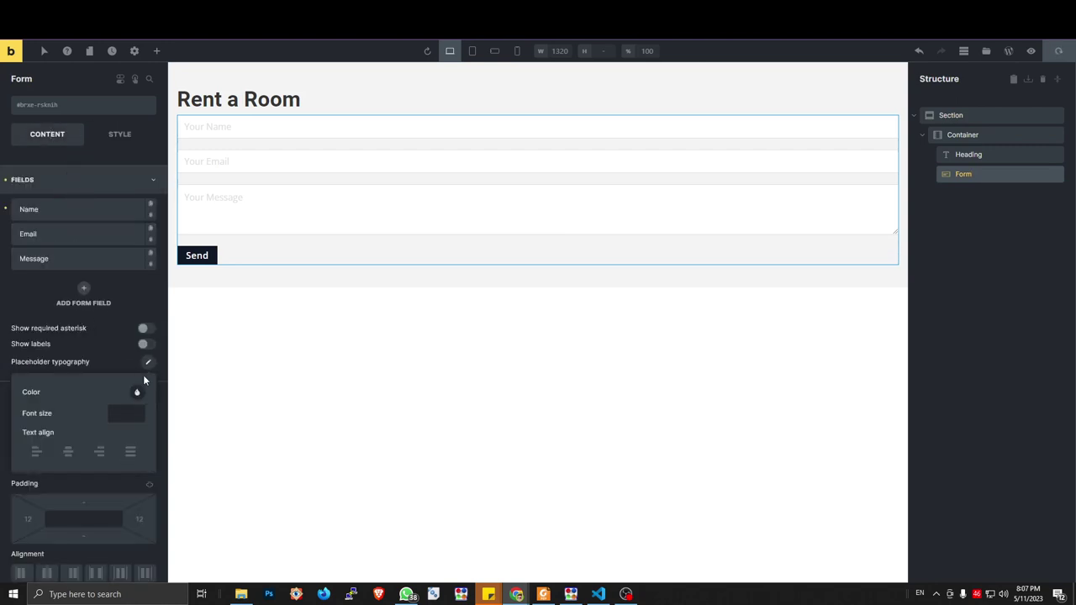
left_click(137, 392)
left_click(36, 417)
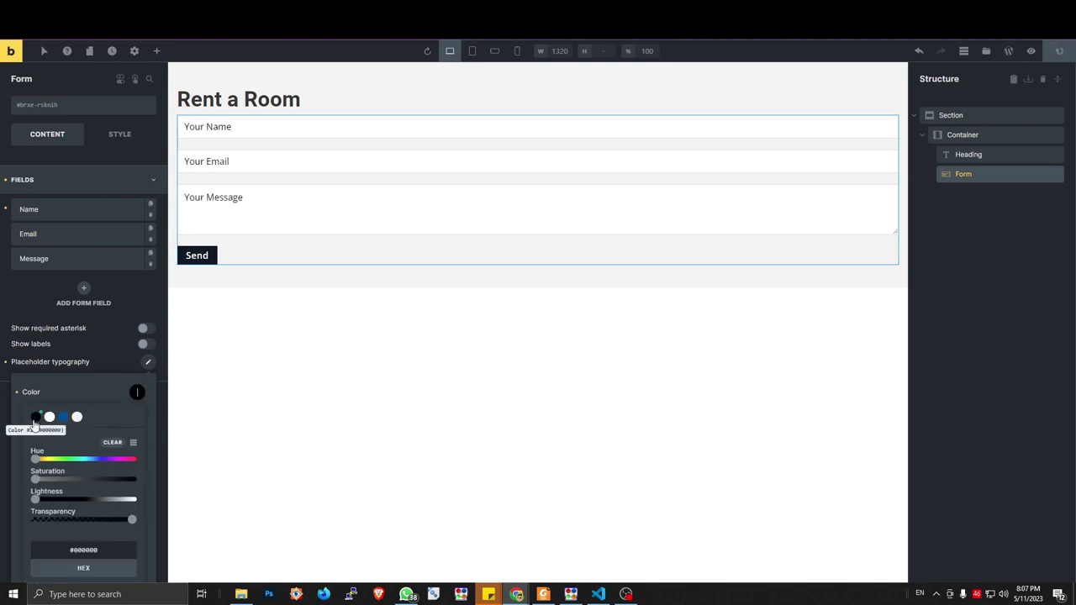
left_click(148, 362)
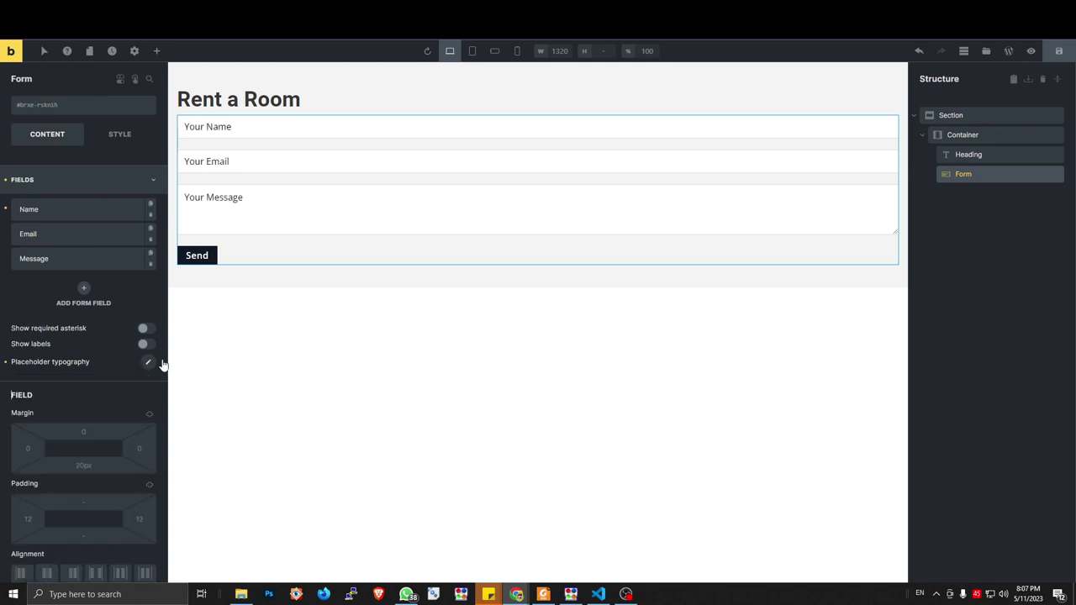
left_click(1059, 50)
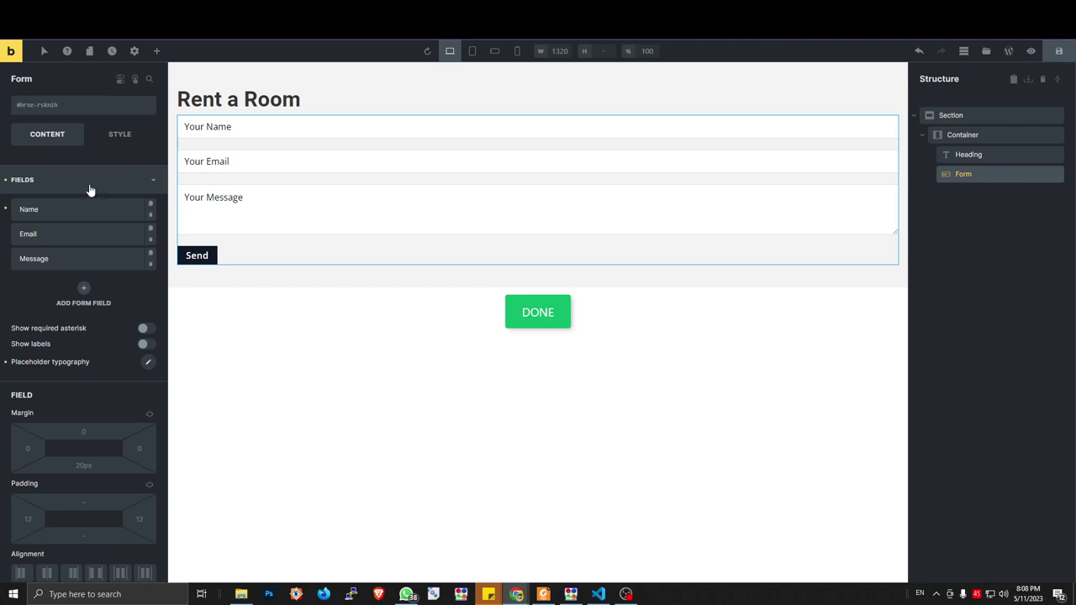
left_click(60, 212)
Change the first field's label and placeholder to 'Full Name', then exit to the live page
left_click_drag(59, 289, 1, 290)
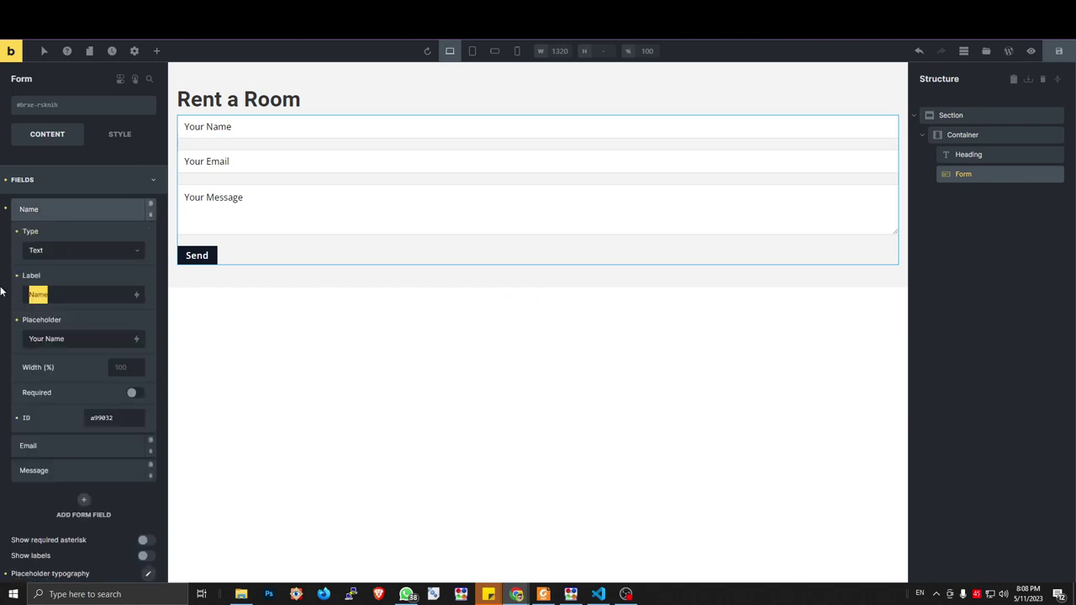
type("Full Name")
triple_click(75, 291)
left_click_drag(80, 338, 1, 334)
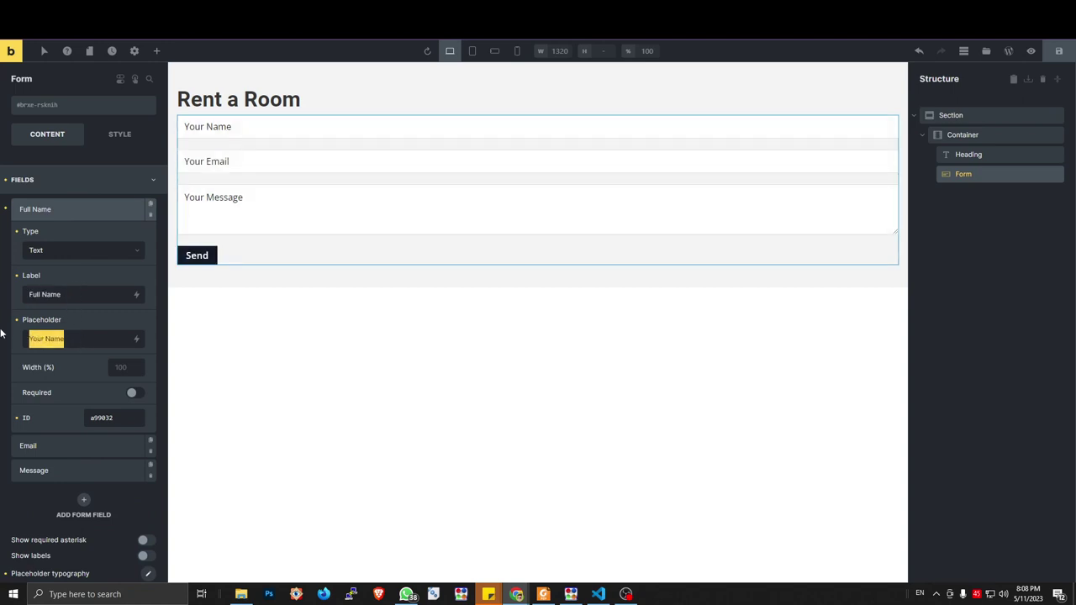
type("Full Name")
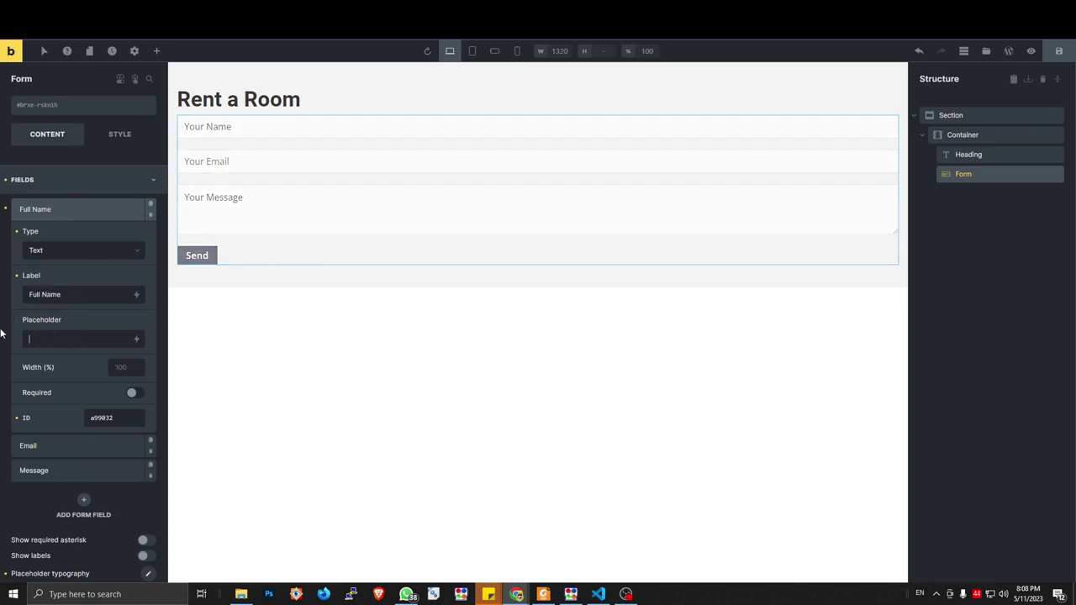
left_click(101, 203)
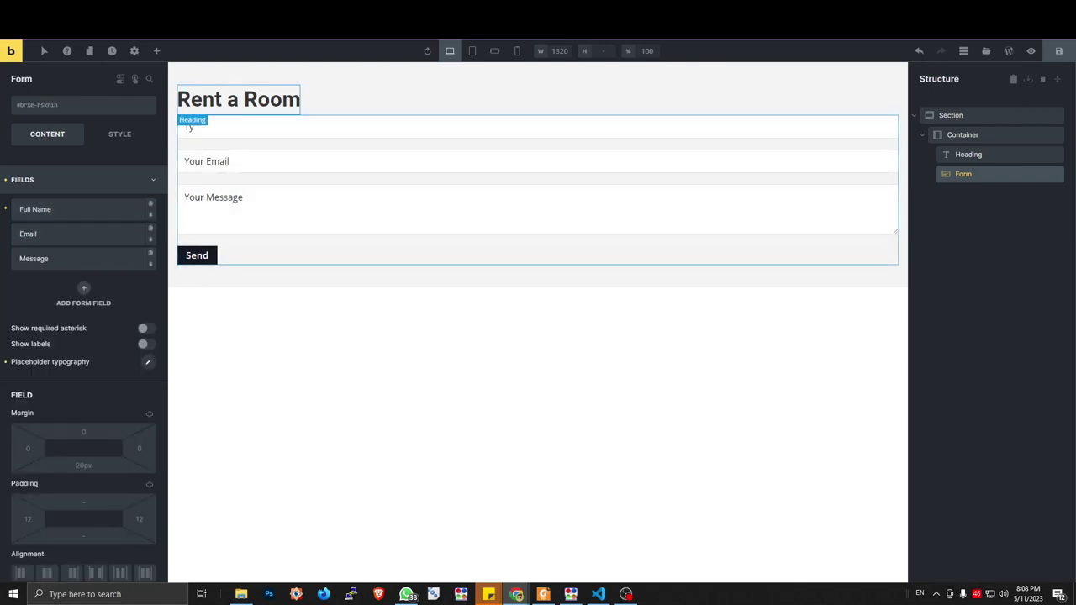
key("ctrl+Tab")
key("ctrl+Tab")
key("ctrl+Tab")
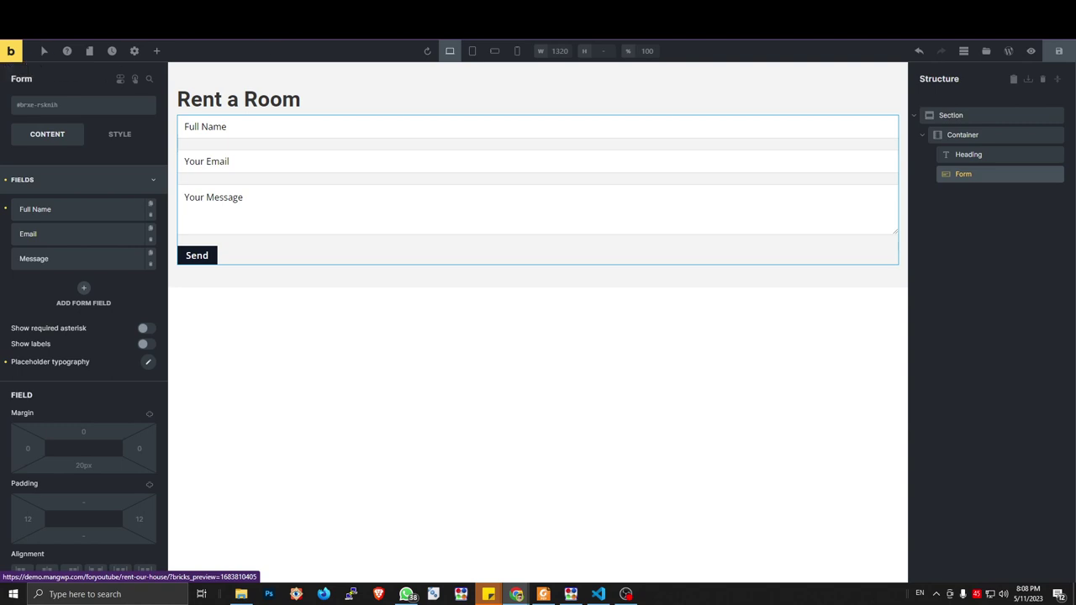
left_click(17, 54)
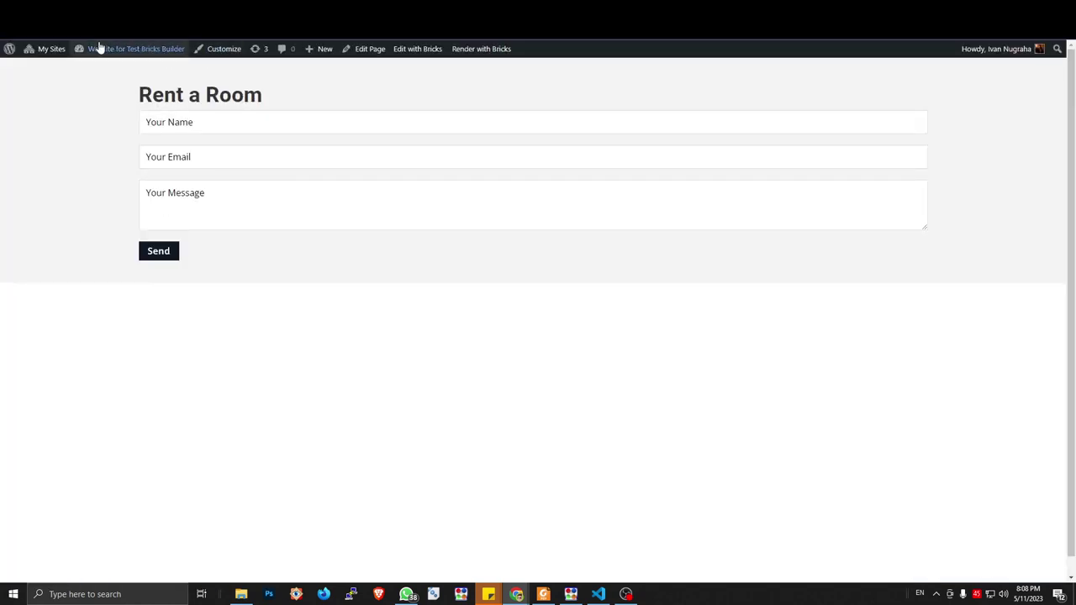
Go to the Website for Test Bricks Builder dashboard via My Sites
left_click(97, 77)
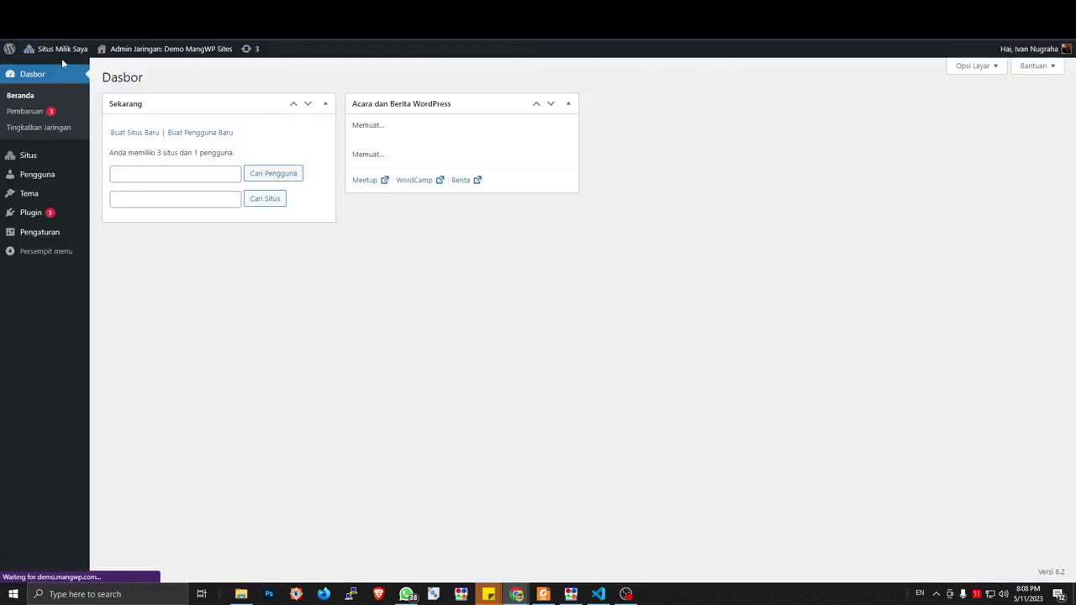
mouse_move(61, 71)
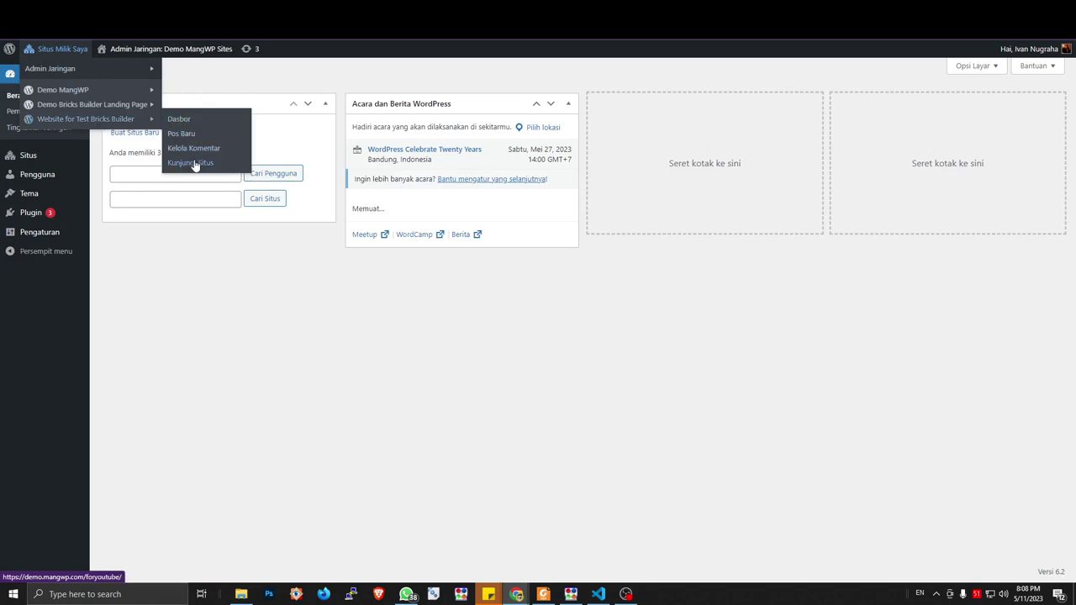
left_click(192, 166)
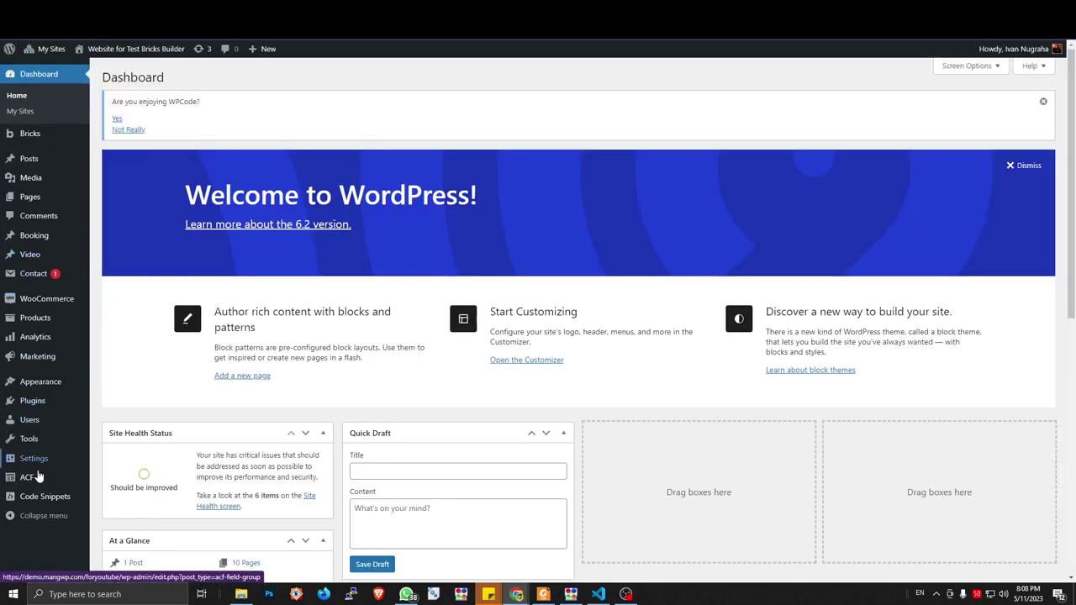
mouse_move(50, 498)
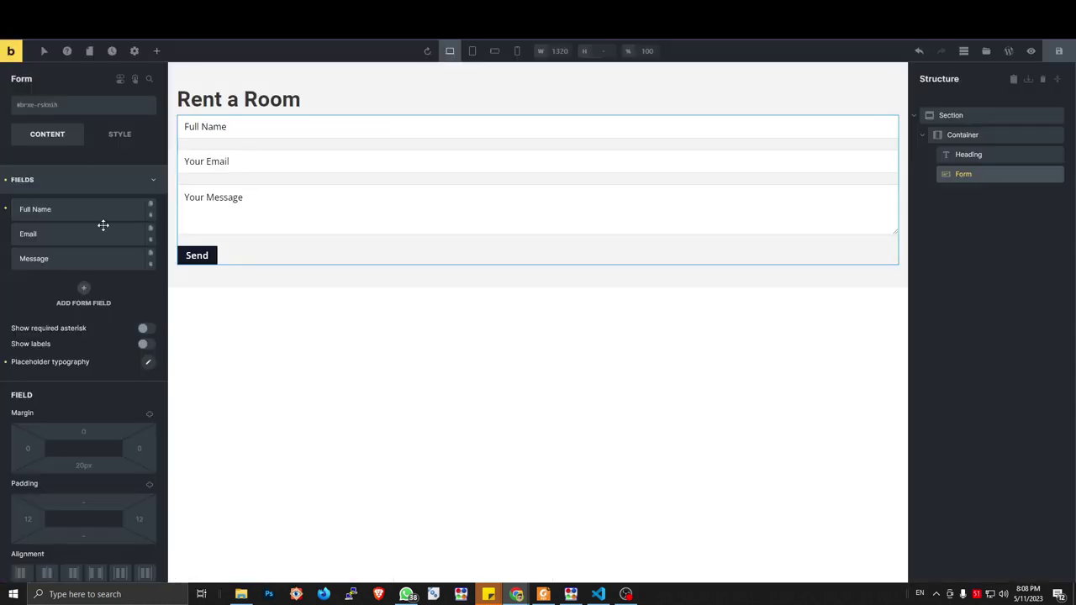
Add a new form field and move it between Email and Message
left_click(84, 233)
left_click(84, 233)
left_click(80, 261)
left_click(80, 262)
left_click(83, 287)
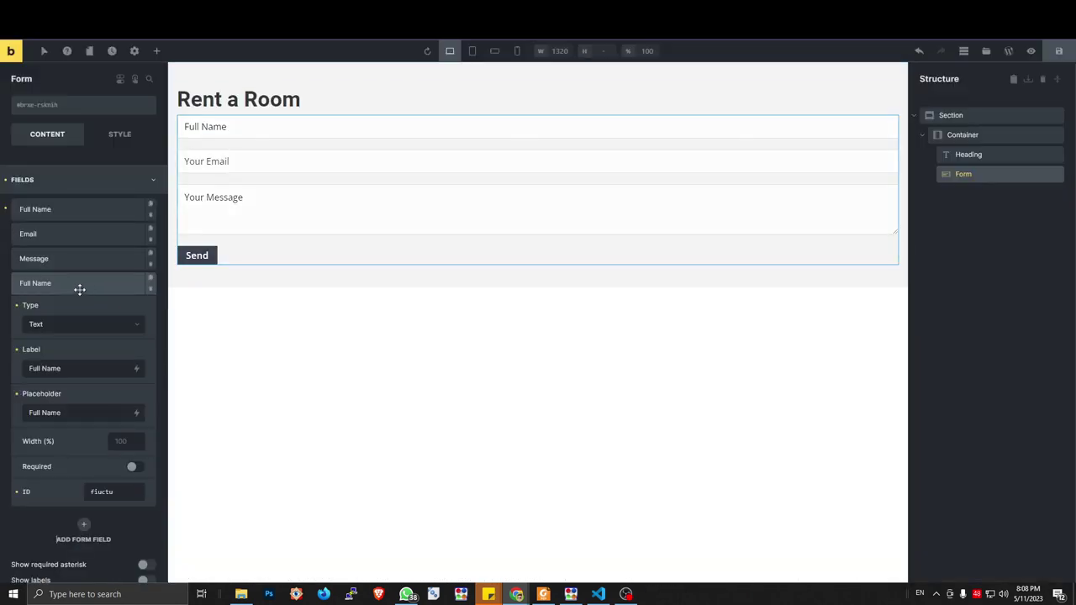
left_click_drag(79, 288, 85, 257)
left_click(85, 260)
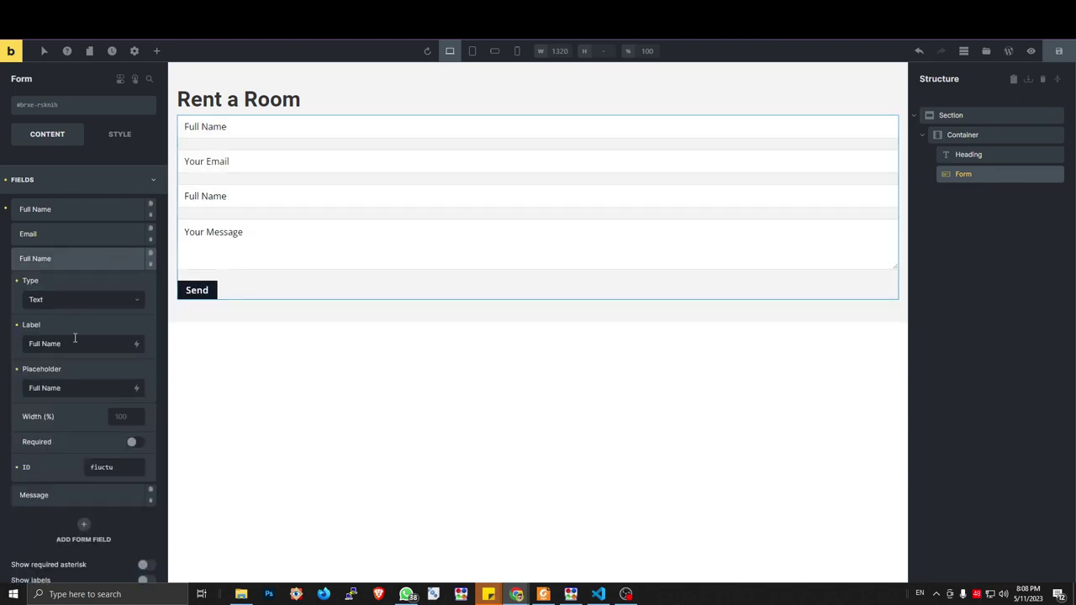
Label the new field 'Phone Number' and give it a Phone Number placeholder
left_click_drag(74, 343, 0, 343)
type("Phone")
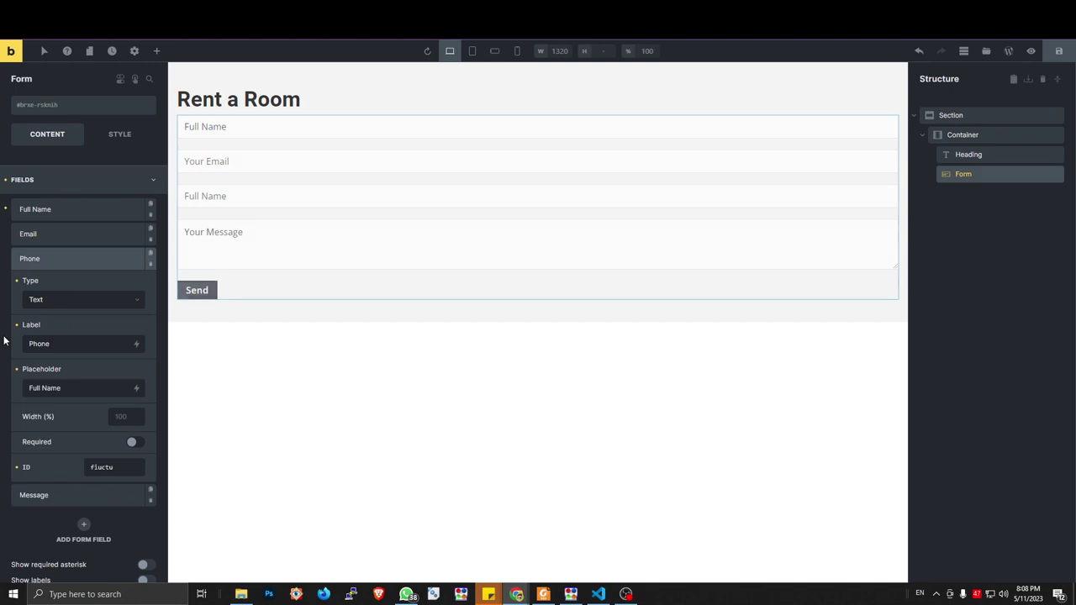
type(" nUMBER")
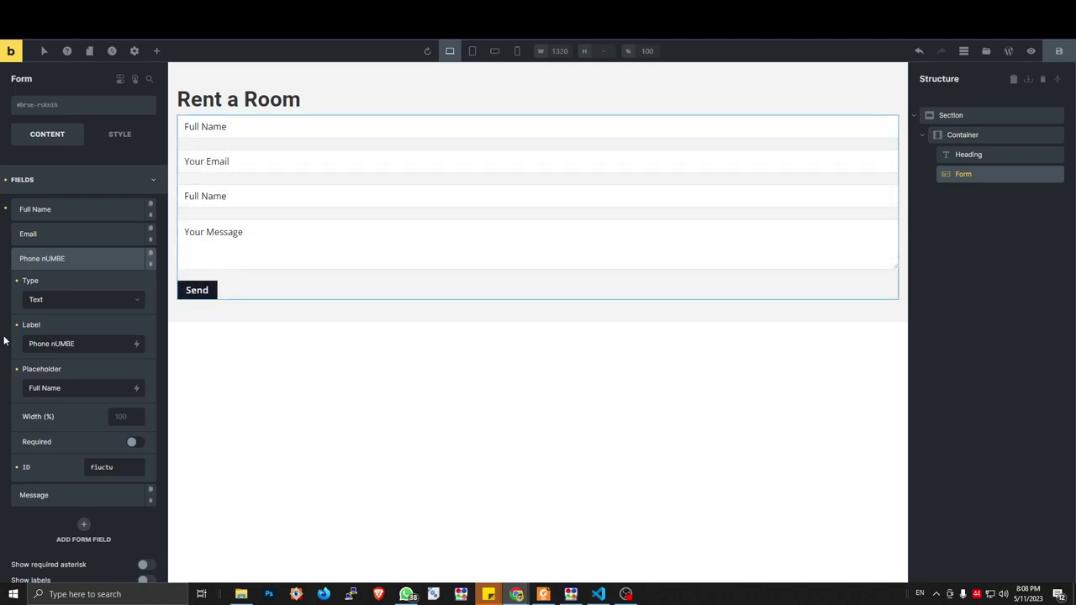
key("BackSpace")
key("BackSpace")
key("BackSpace")
key("BackSpace")
type("Number")
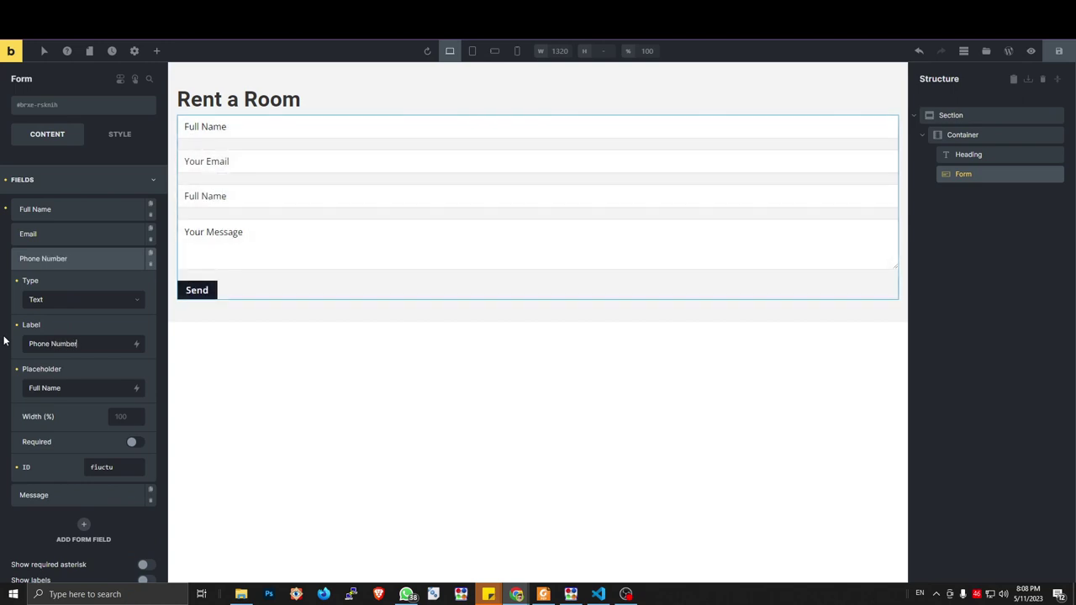
key("ctrl+a")
key("ctrl+c")
left_click_drag(43, 386, 62, 391)
key("ctrl+a")
key("ctrl+v")
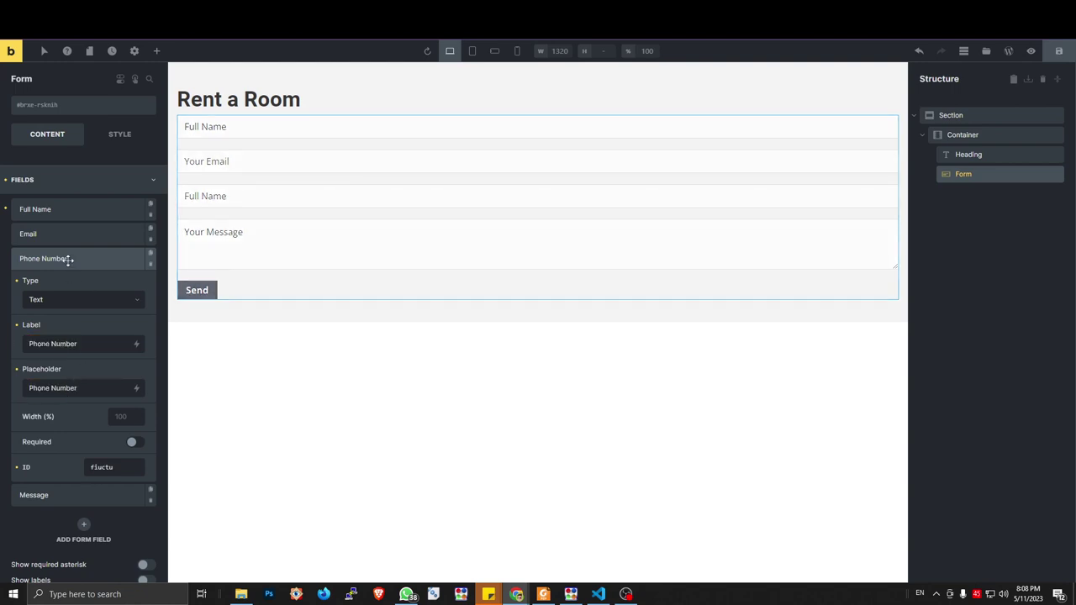
left_click(67, 259)
Check the ACF Booking Field group, then return to the form's Message field
key("ctrl+Tab")
key("ctrl+Tab")
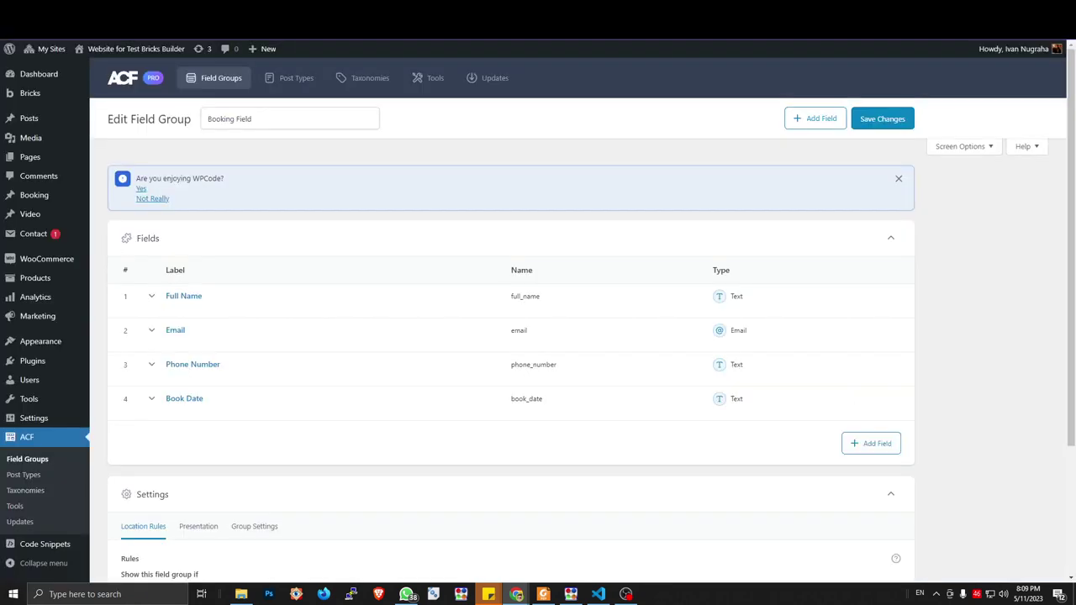
key("ctrl+Tab")
left_click(87, 278)
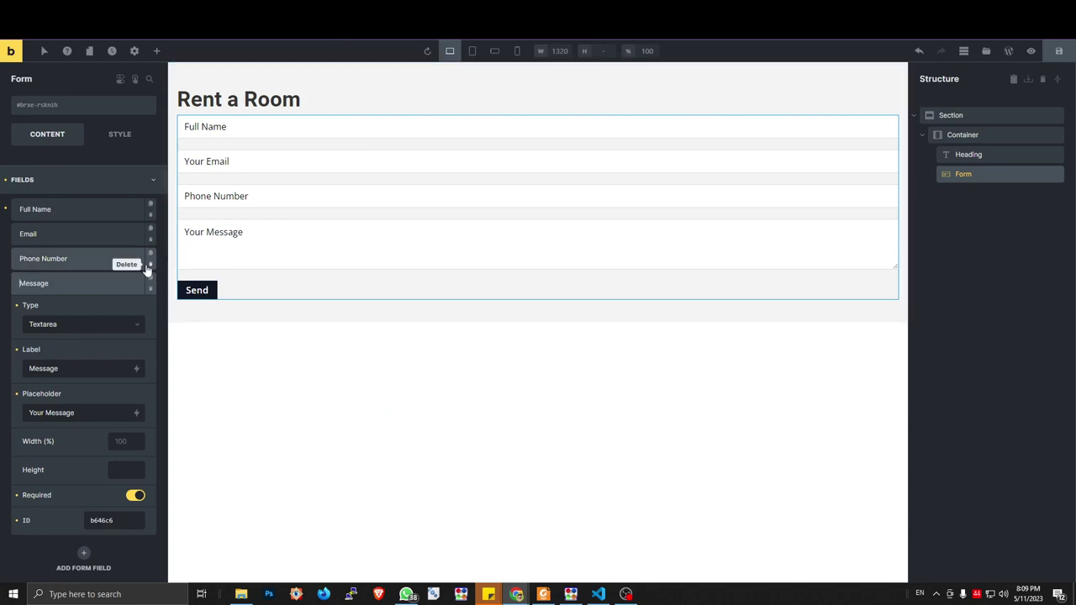
Change the Message field's type to Datepicker
left_click(91, 331)
scroll(67, 454, "down", 2)
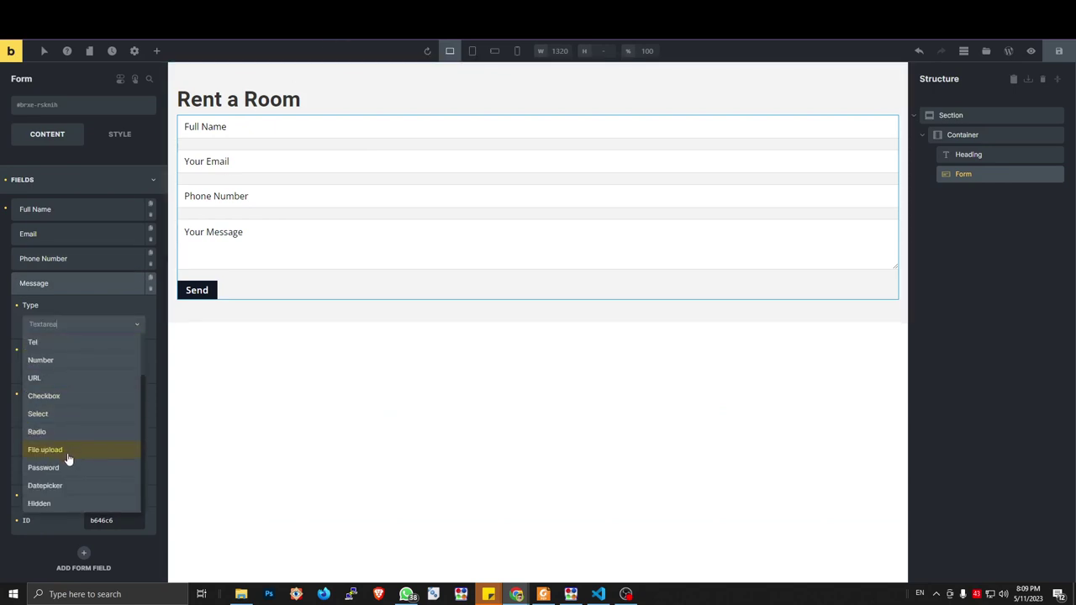
left_click(67, 485)
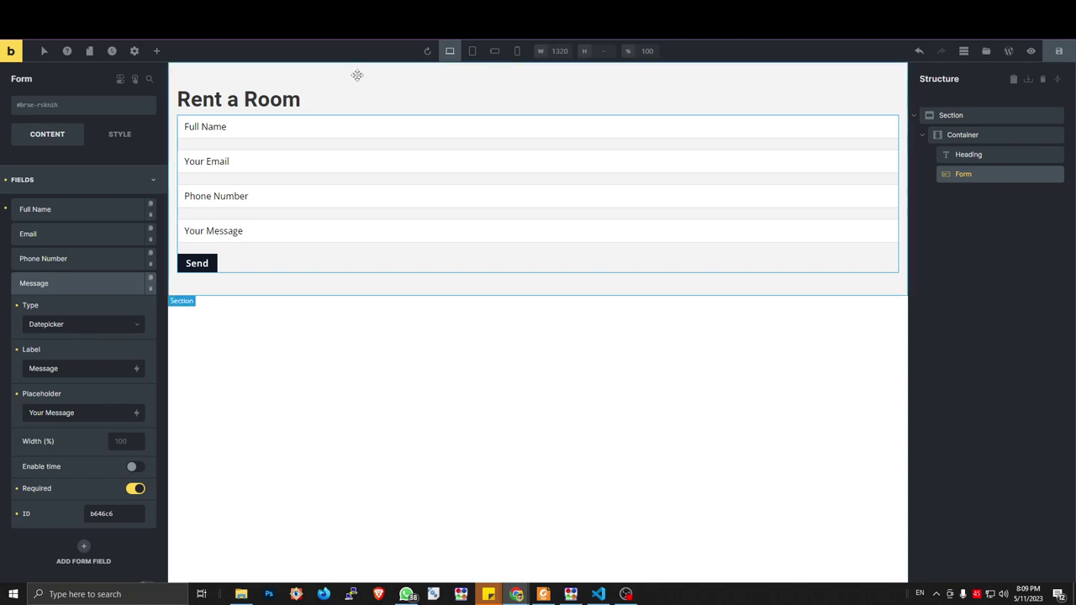
Look up the flatpickr 'disable' option in the date-disabling docs
key("ctrl+Tab")
left_click_drag(377, 296, 402, 296)
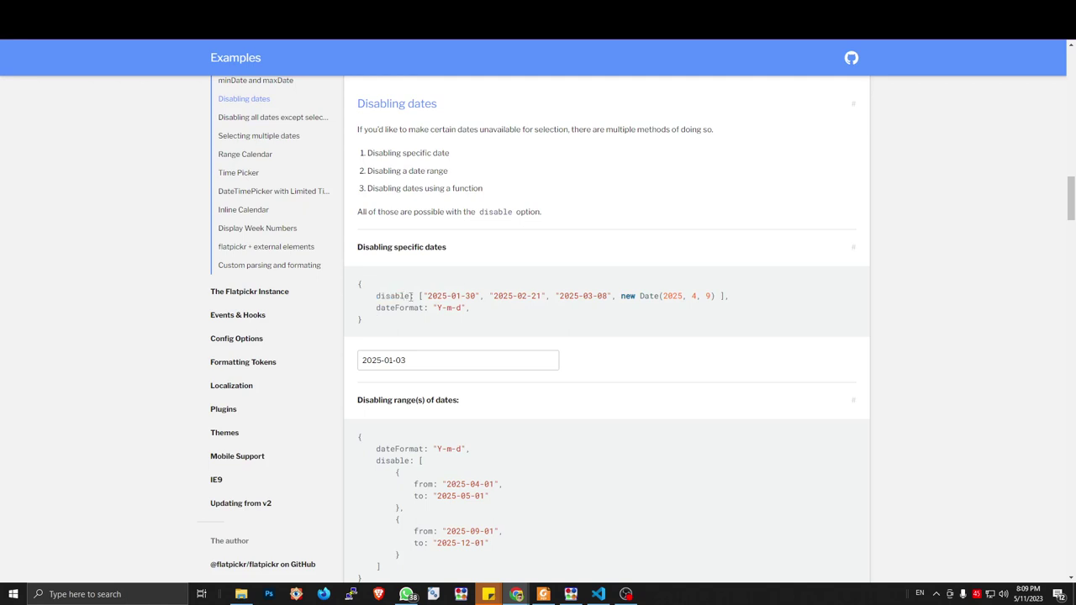
double_click(404, 296)
key("ctrl+Tab")
key("ctrl+Tab")
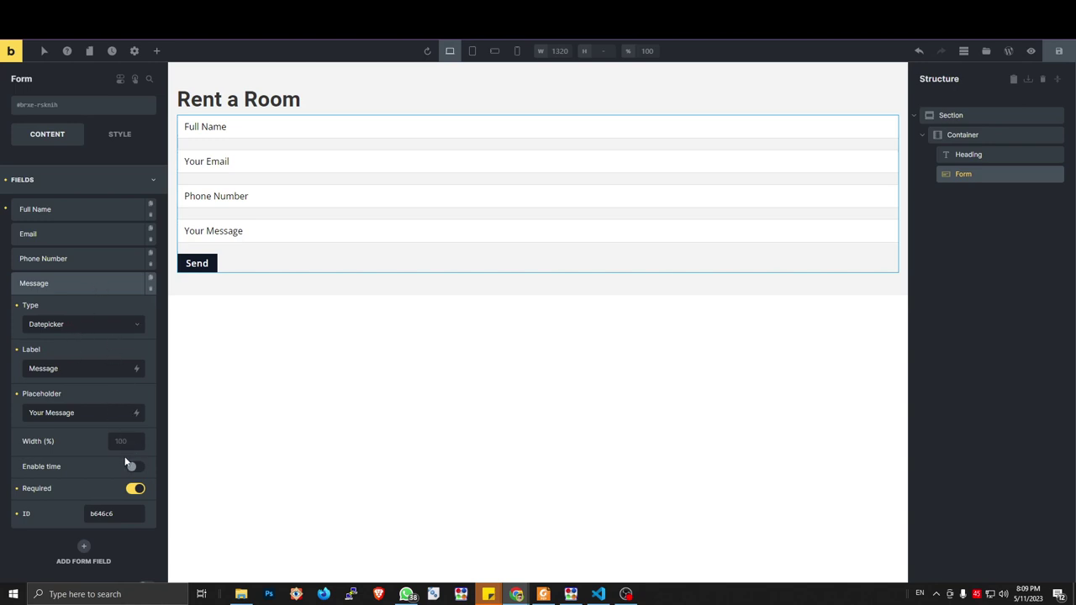
Re-select Datepicker as the Message field's type
left_click(74, 328)
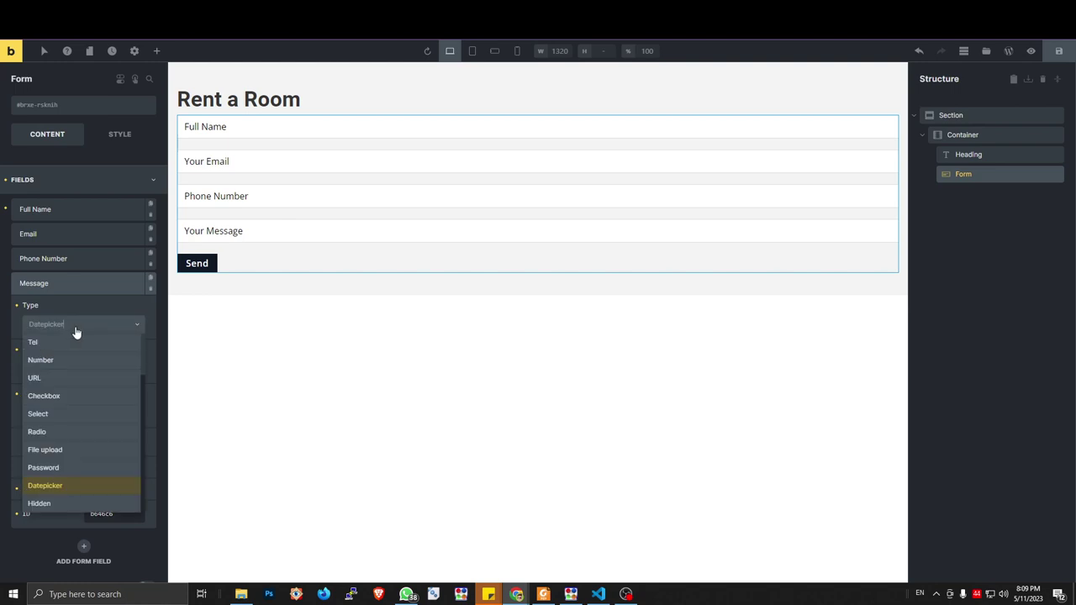
left_click(63, 477)
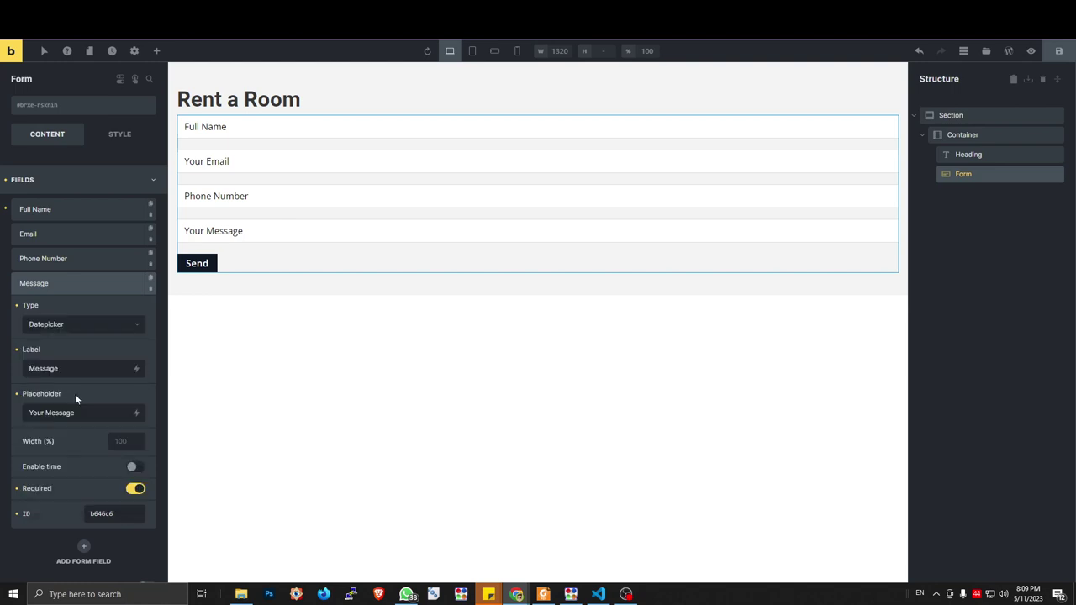
left_click(80, 286)
left_click(80, 286)
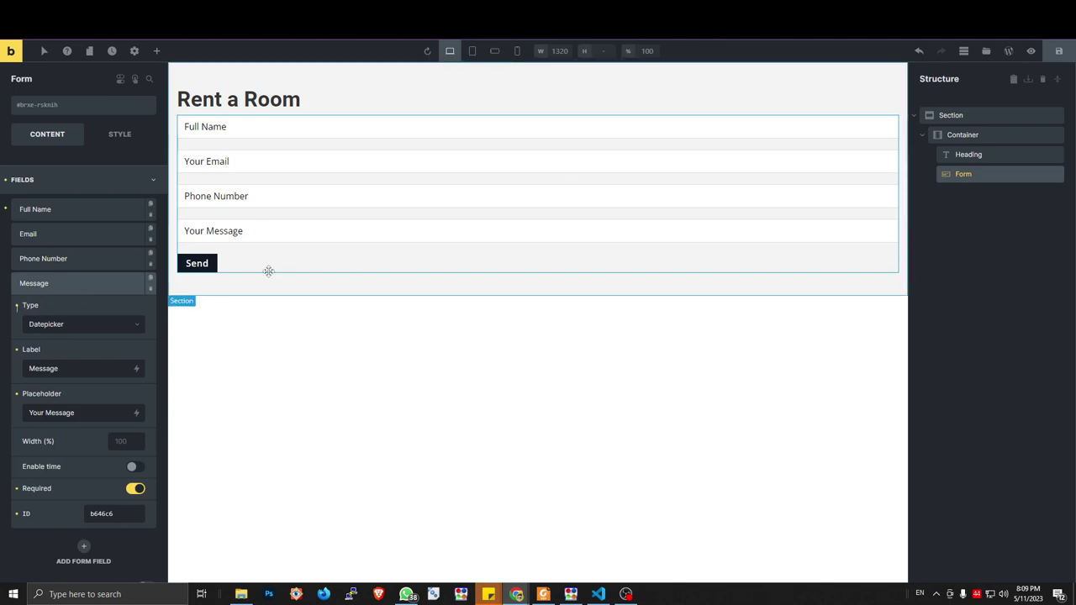
left_click(91, 327)
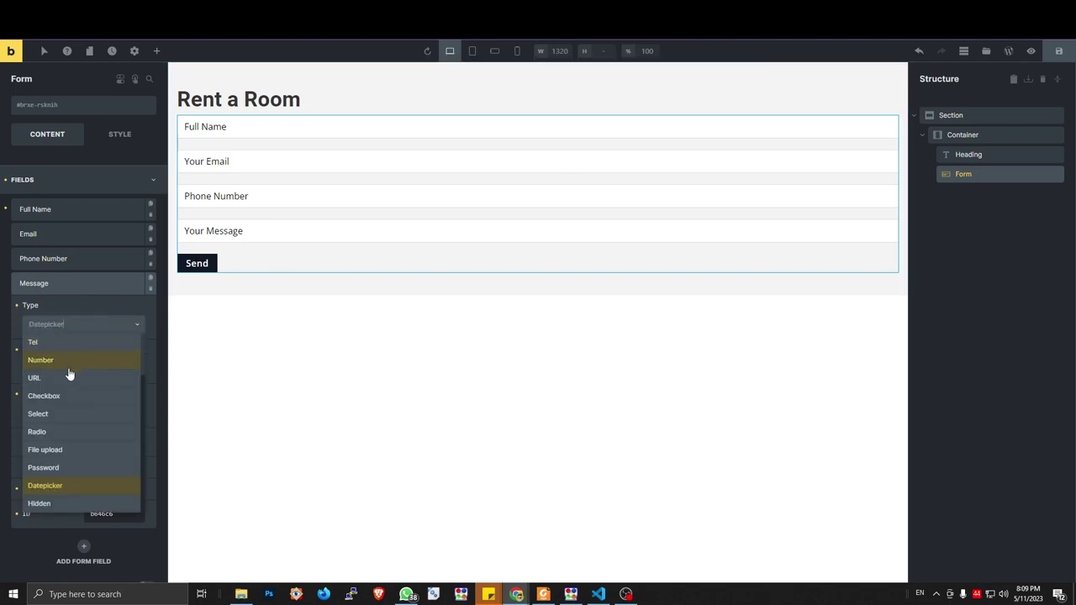
Set the fourth field's type to Text and relabel it 'Booking Date'
scroll(70, 370, "up", 1)
left_click(68, 344)
double_click(72, 370)
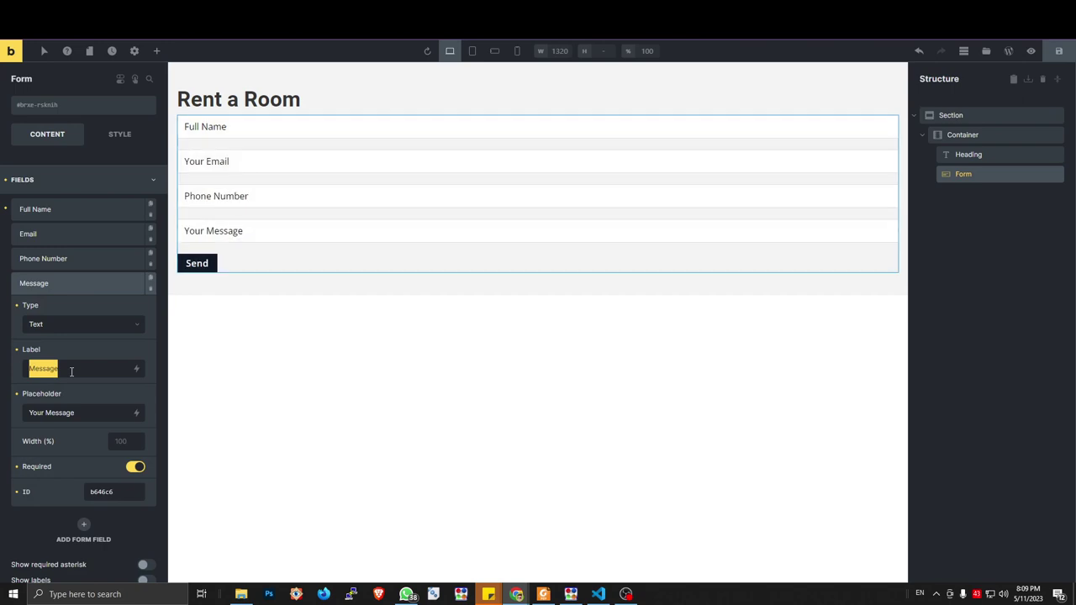
type("DateBook")
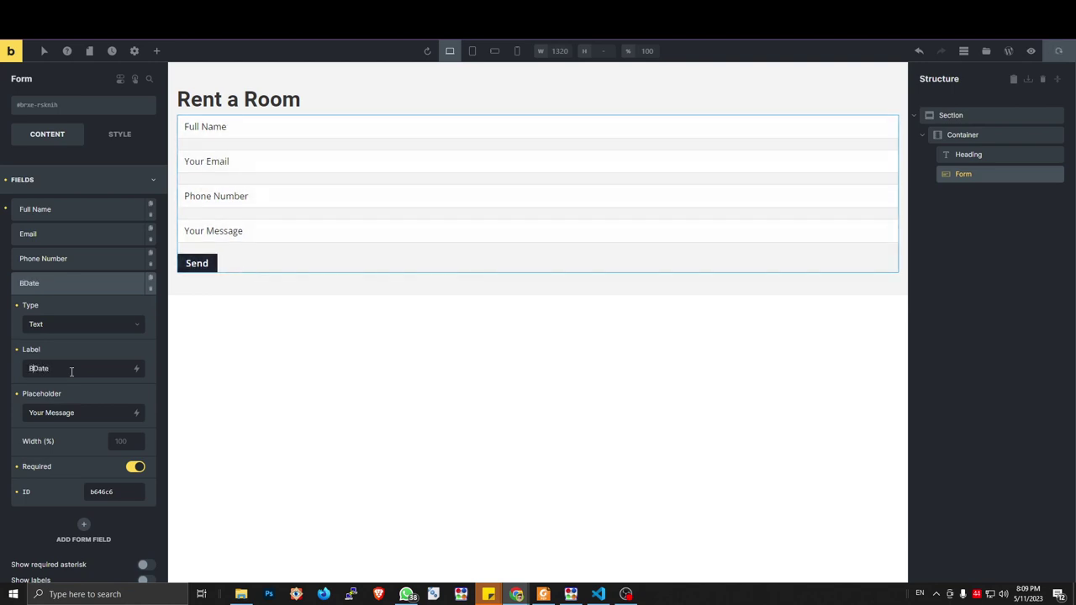
type("ing")
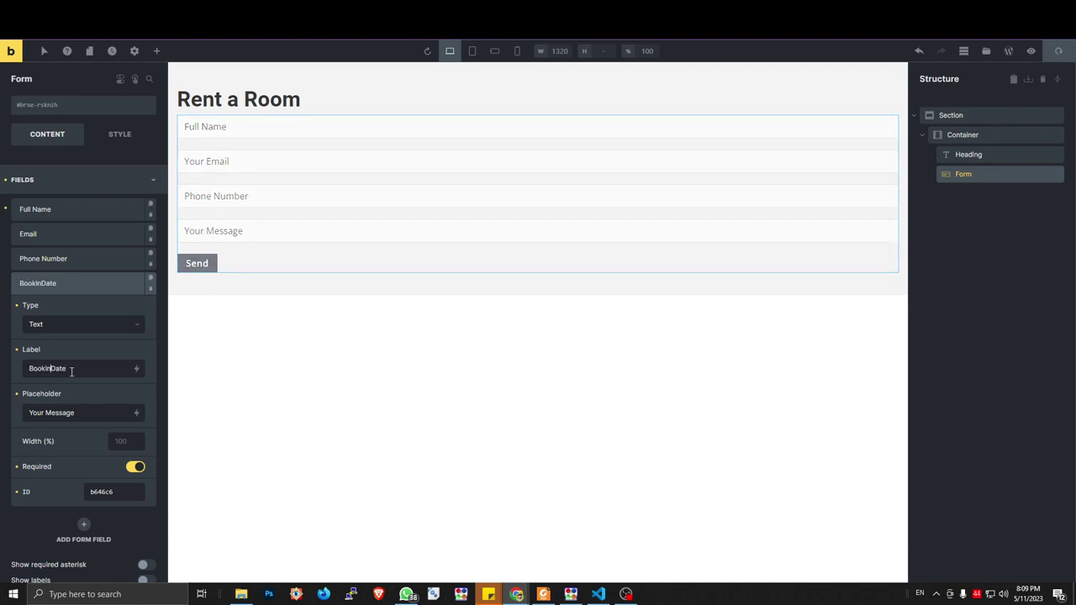
key("ctrl+a")
key("ctrl+f")
triple_click(79, 406)
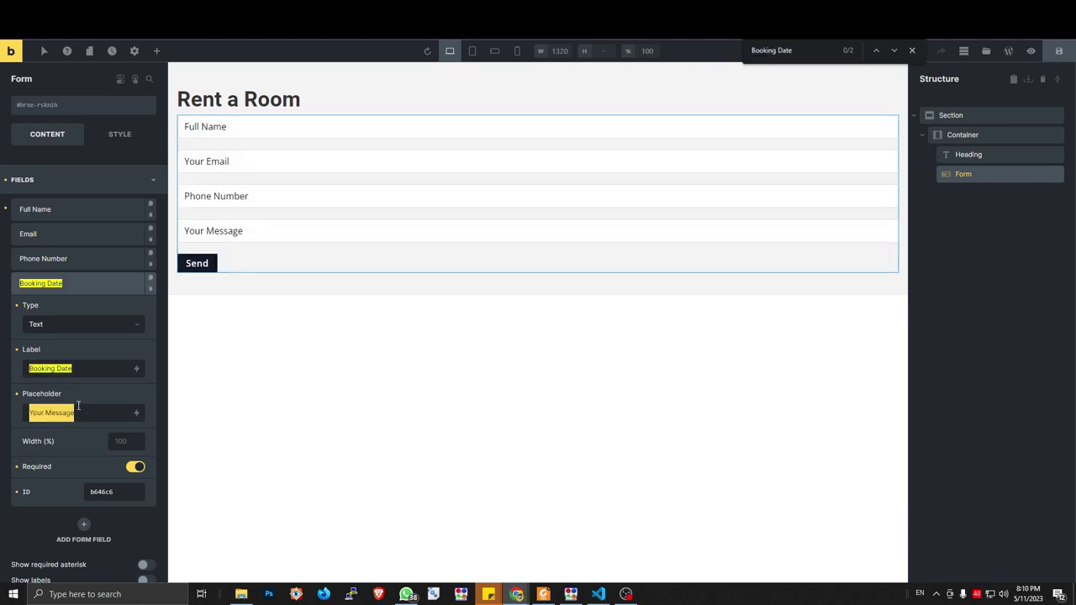
Add a fifth field to the form below Booking Date
left_click(78, 283)
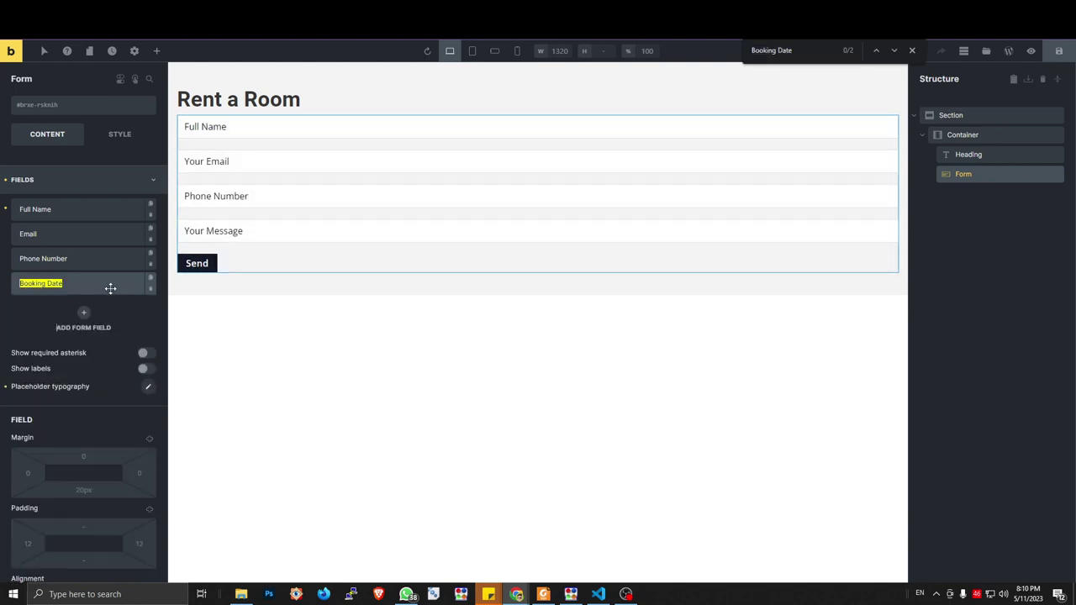
left_click(89, 313)
left_click(77, 349)
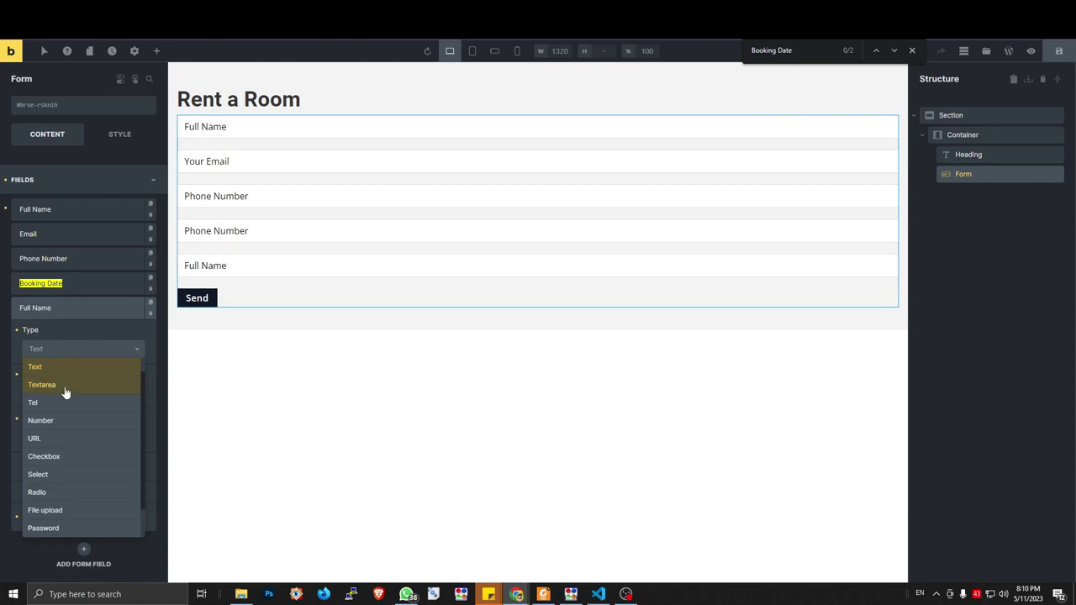
Make the new field a Textarea labelled 'Messages' with a Messages placeholder
left_click(66, 385)
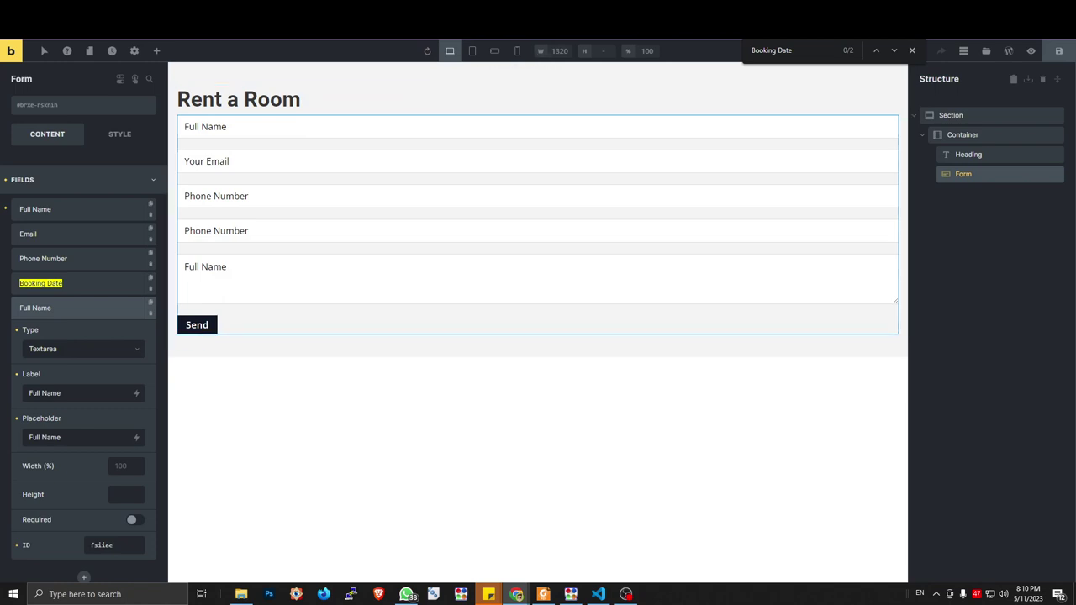
triple_click(74, 389)
type("MEssages")
key("Left")
key("Left")
key("Left")
key("Left")
key("BackSpace")
type("e")
left_click(84, 437)
key("ctrl+shift+Left")
key("ctrl+shift+Left")
type("Messages")
Make Phone Number and Full Name required, then save and preview the page
left_click(134, 522)
left_click(134, 522)
left_click(101, 289)
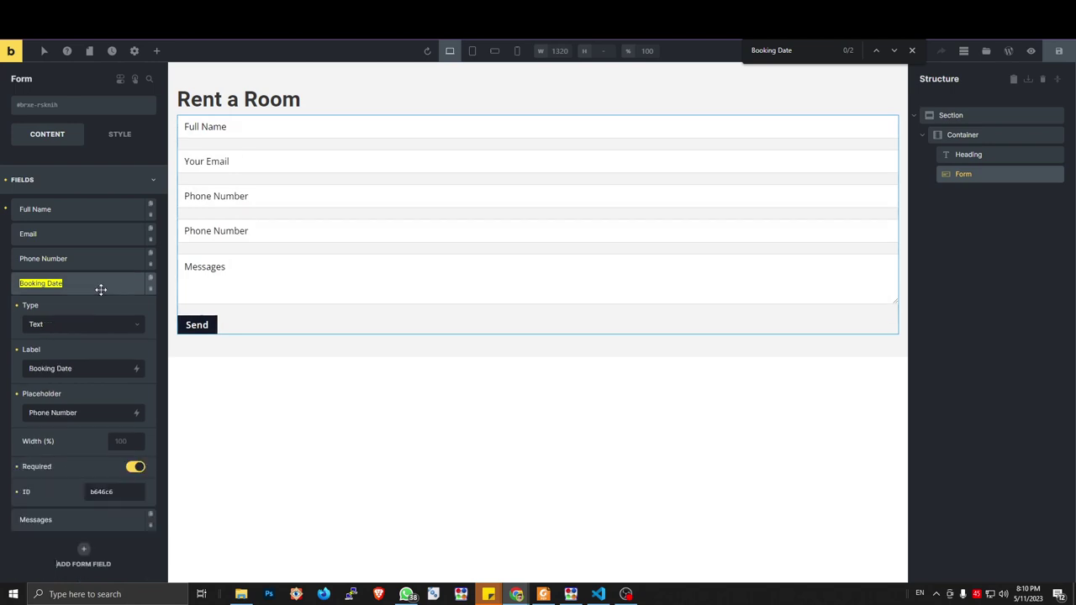
left_click(101, 289)
left_click(96, 260)
left_click(133, 442)
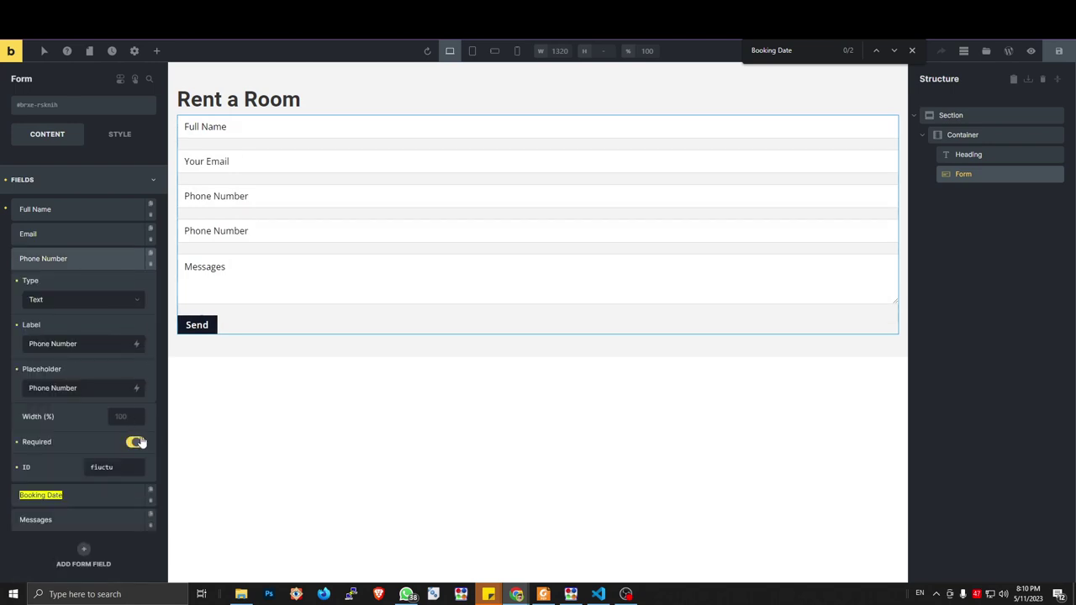
left_click(102, 236)
left_click(97, 207)
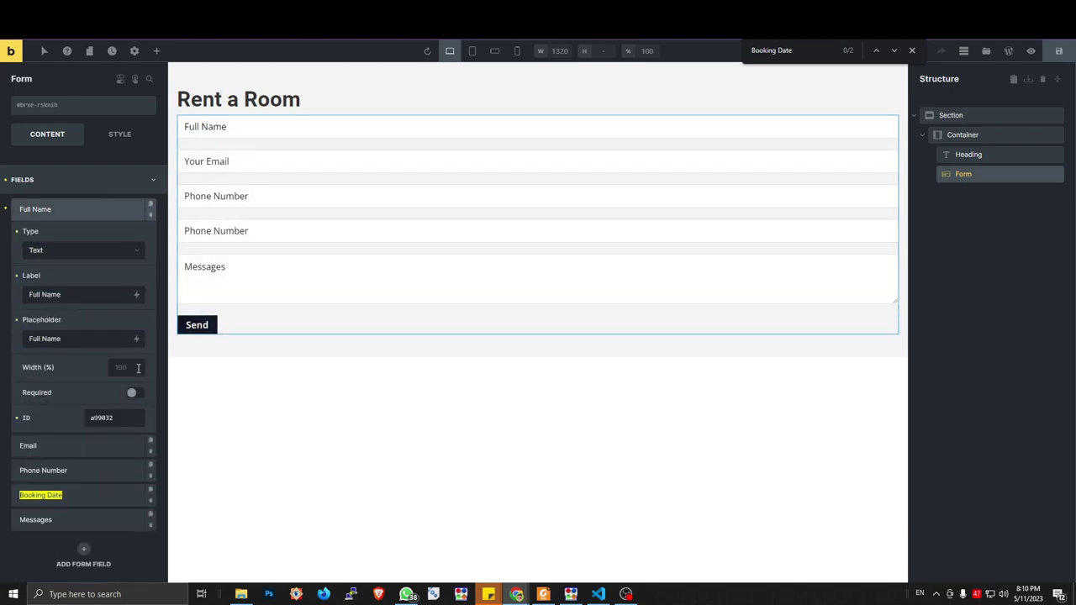
left_click(138, 390)
left_click(79, 210)
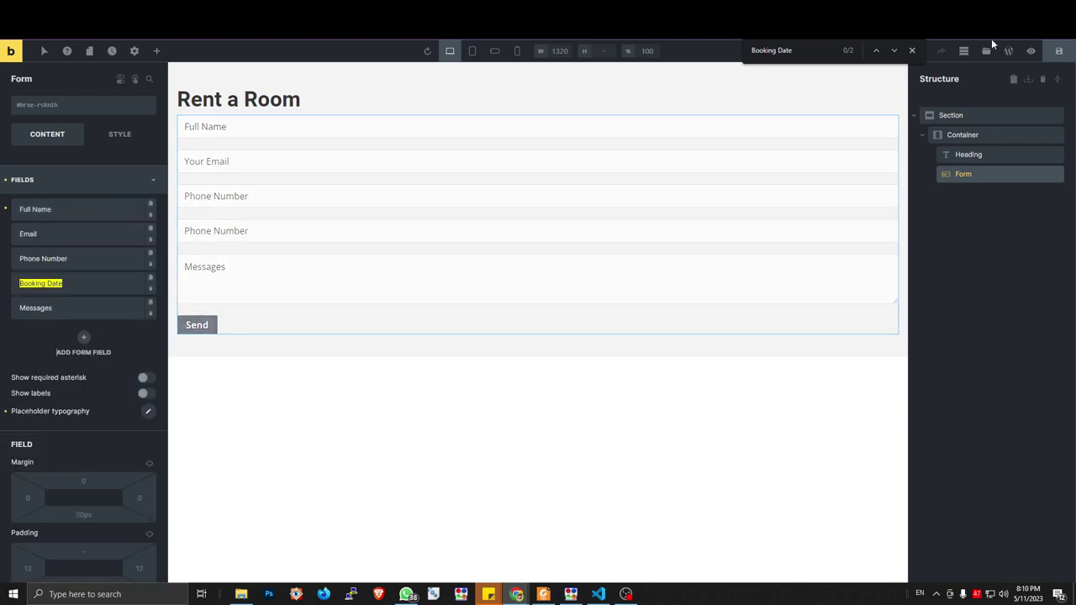
left_click(1058, 51)
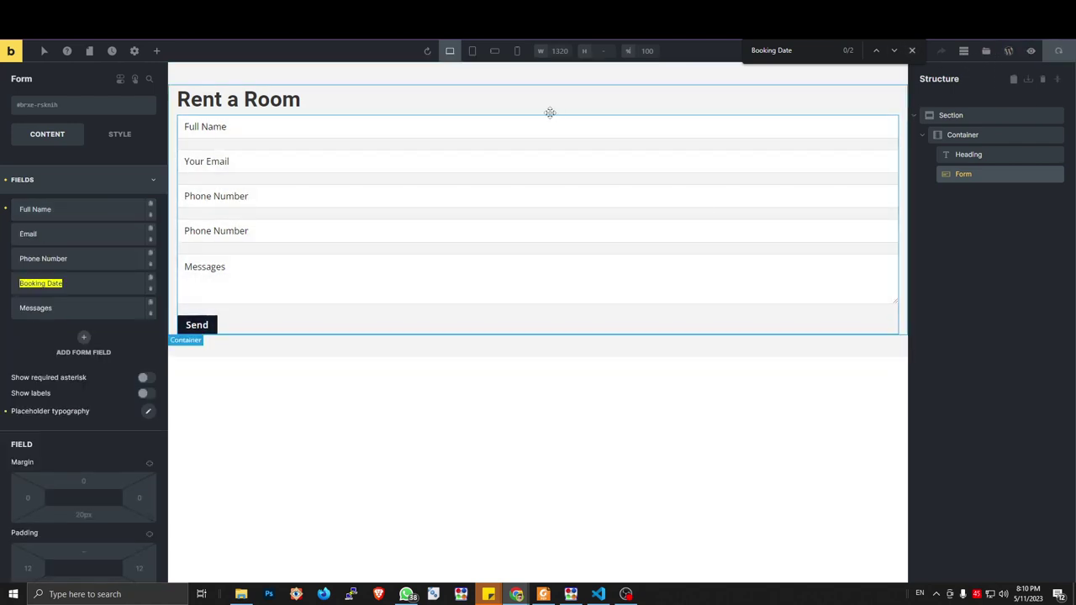
left_click(1030, 51)
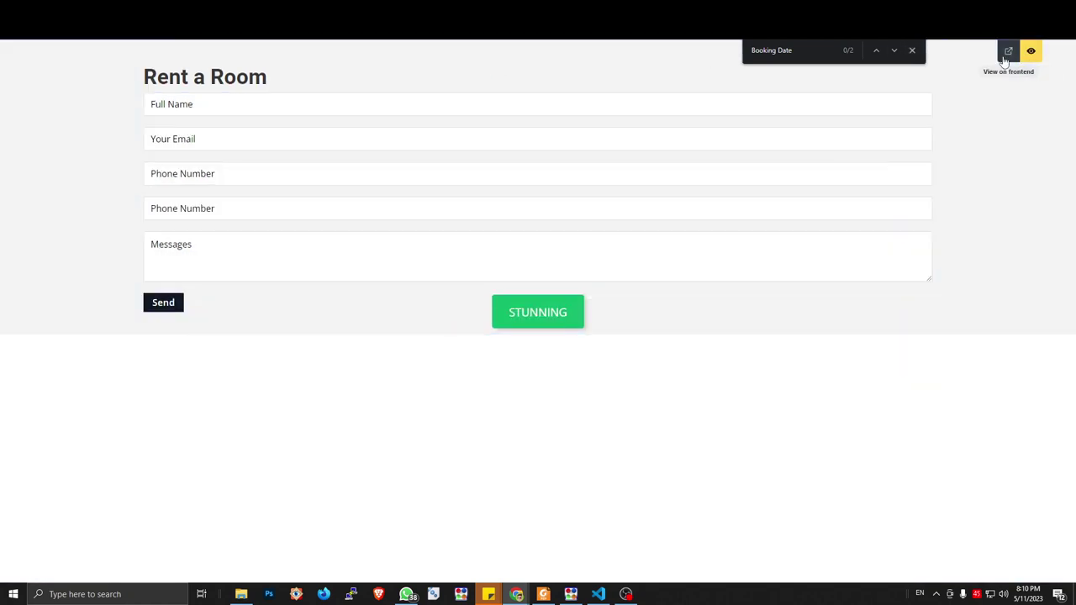
View the live page, then copy the Booking Date label into its placeholder
left_click(1009, 52)
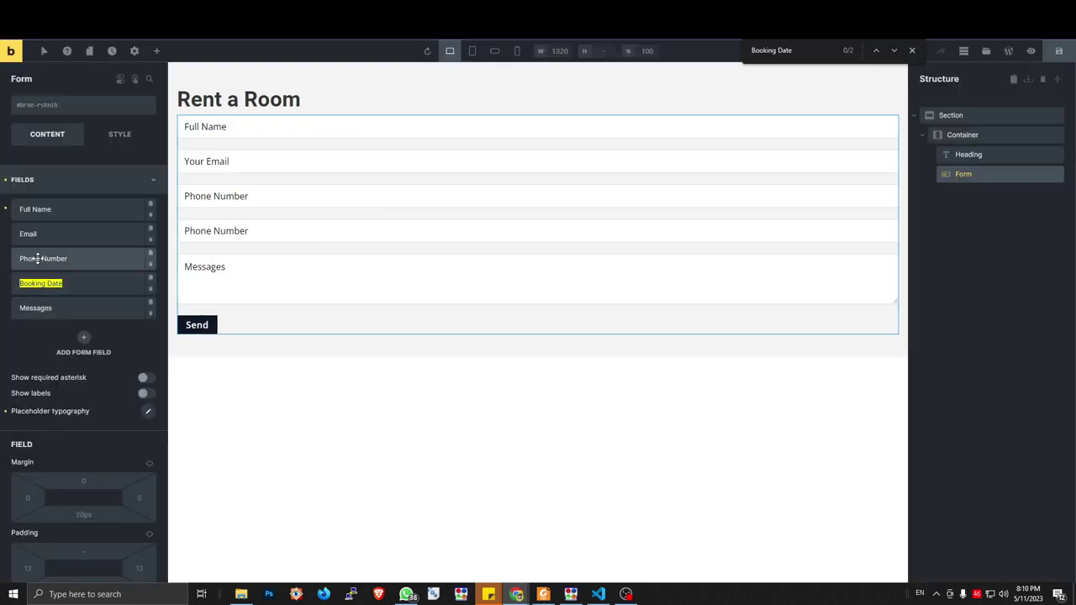
left_click(38, 283)
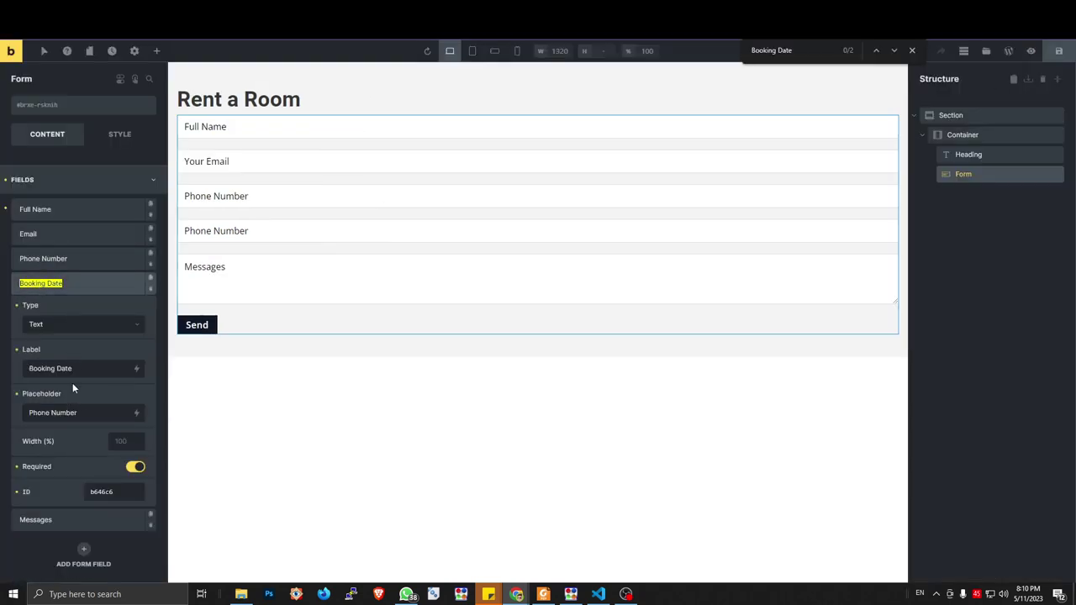
left_click_drag(72, 369, 28, 368)
key("ctrl+c")
triple_click(85, 412)
key("ctrl+v")
left_click(73, 283)
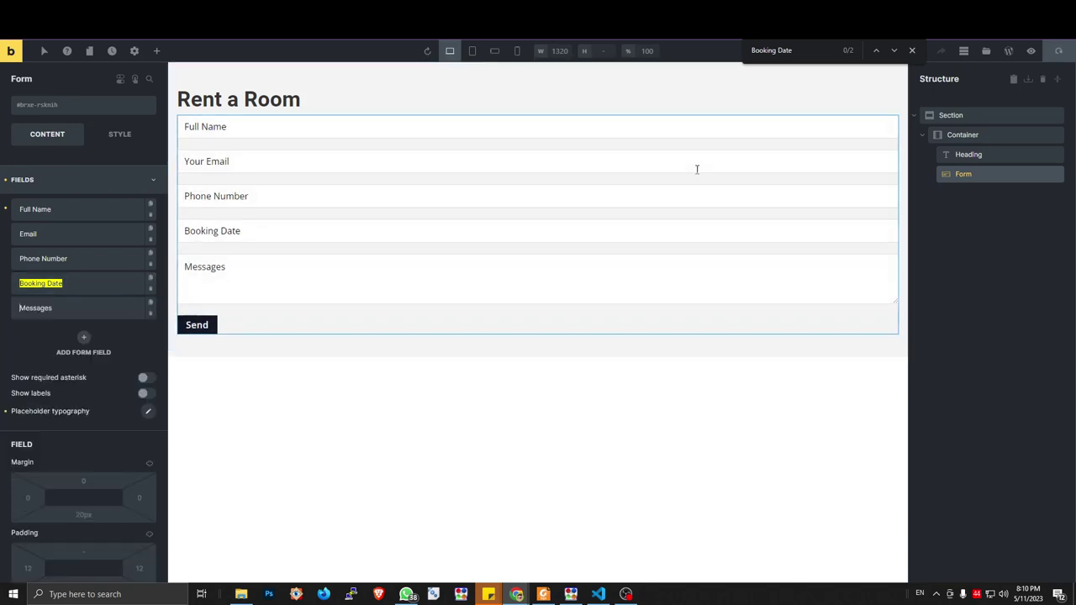
Select the form's container and open its Style layout settings
left_click(967, 135)
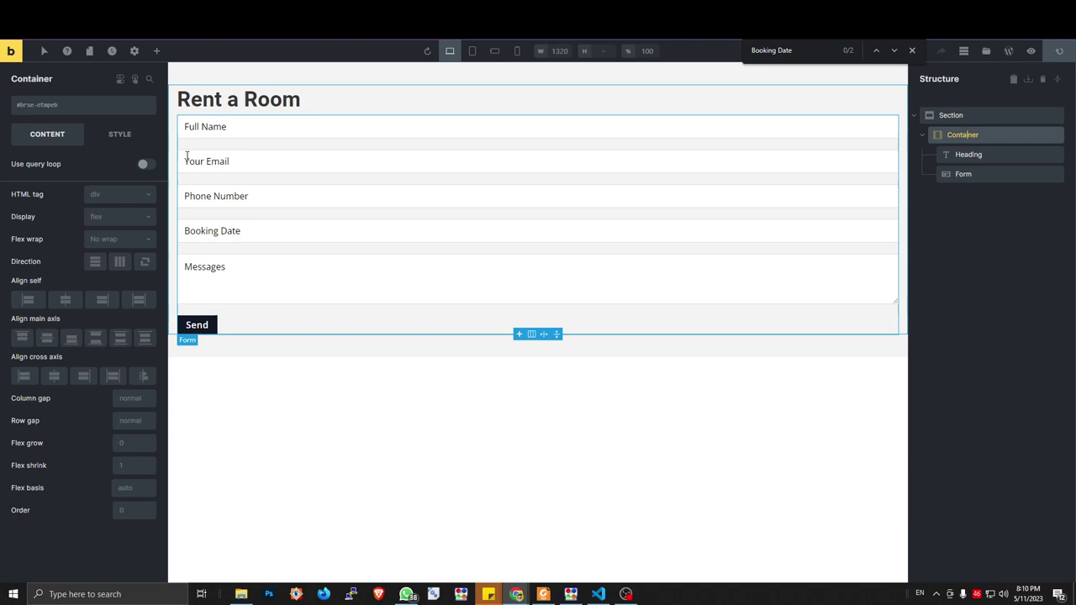
left_click(120, 135)
left_click(90, 163)
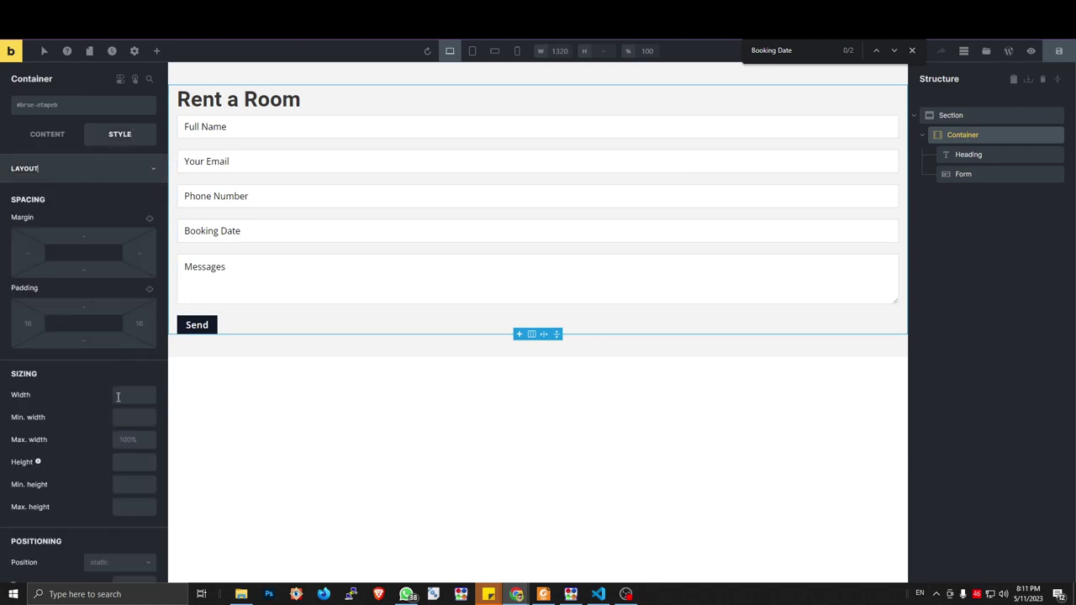
Give the container a 400px max width and 100% width, then save
left_click(127, 440)
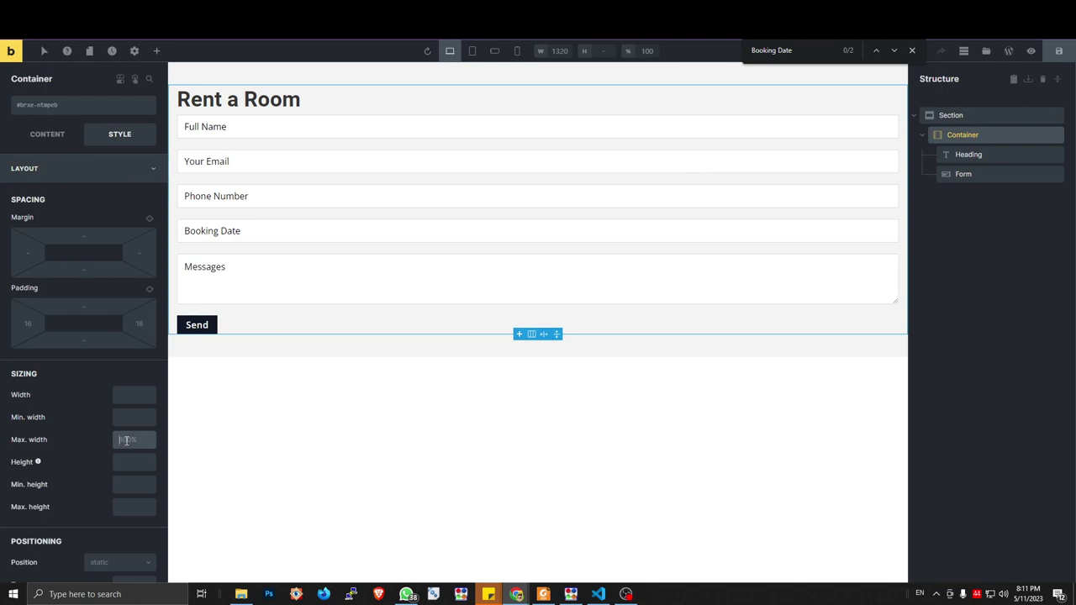
type("400px")
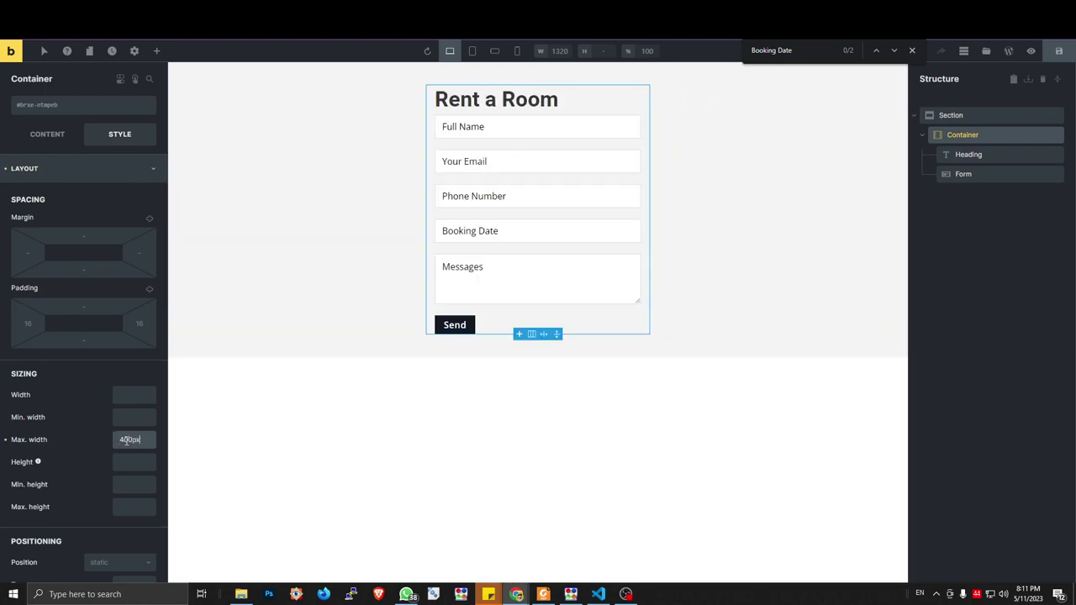
left_click(125, 395)
type("100%")
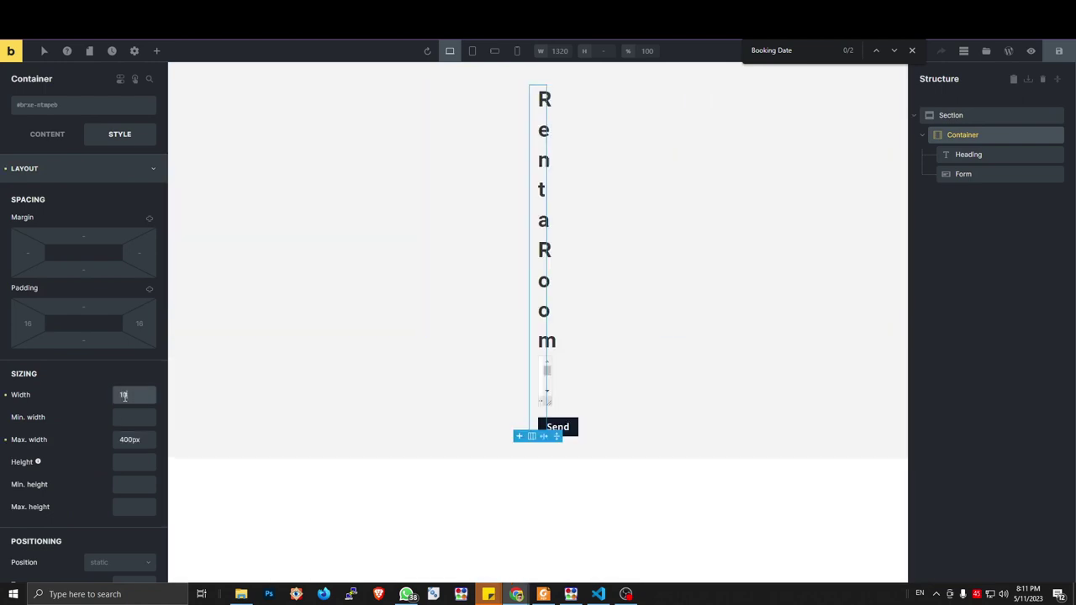
left_click(1060, 52)
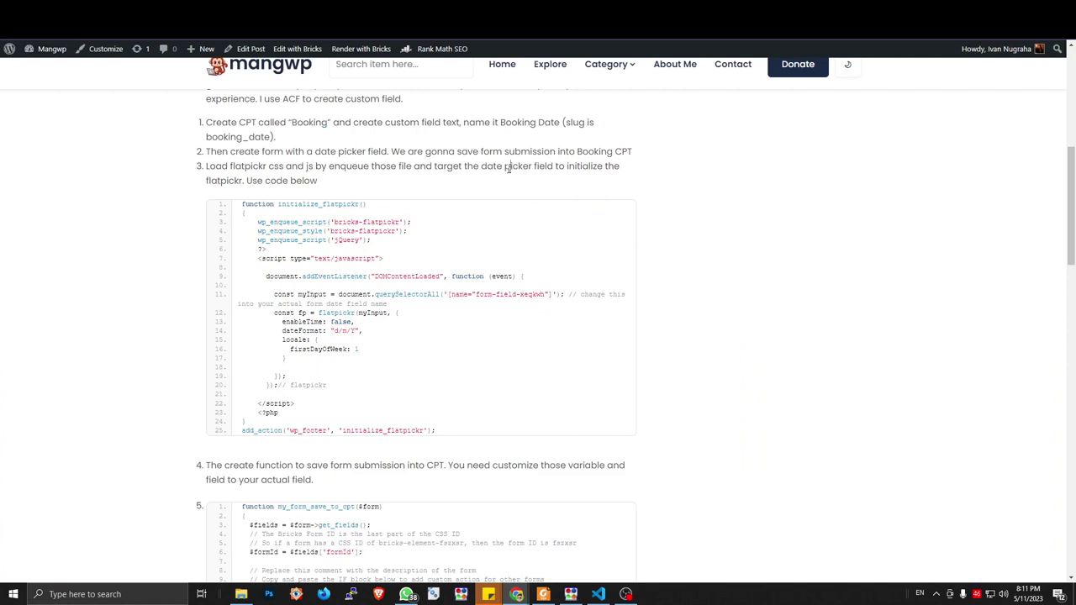
Test the live form's Booking Date input and select the flatpickr sample function code
left_click(508, 167)
key("ctrl+Tab")
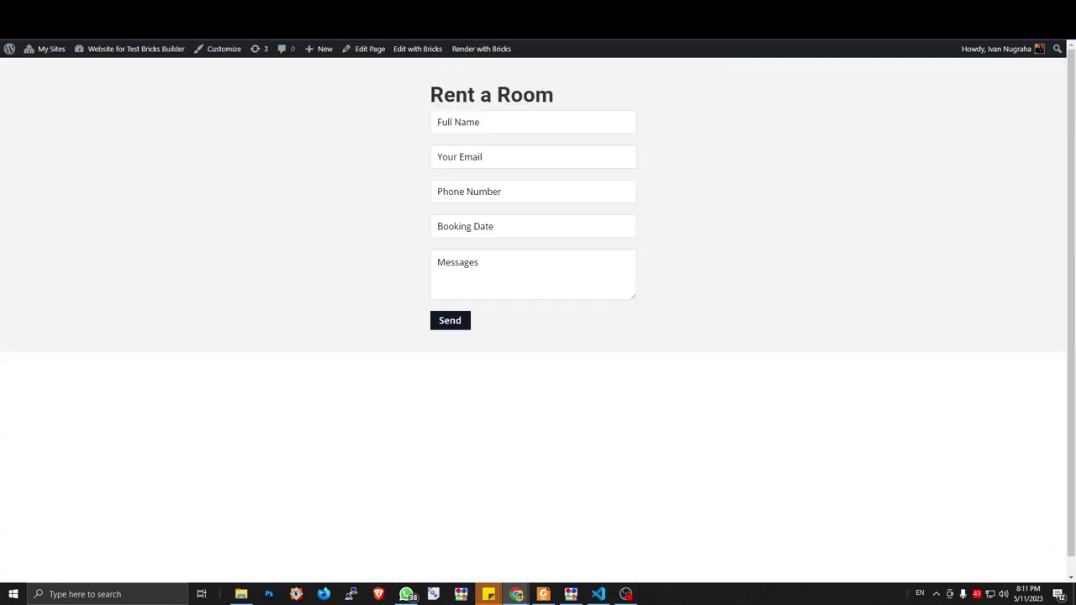
left_click(481, 224)
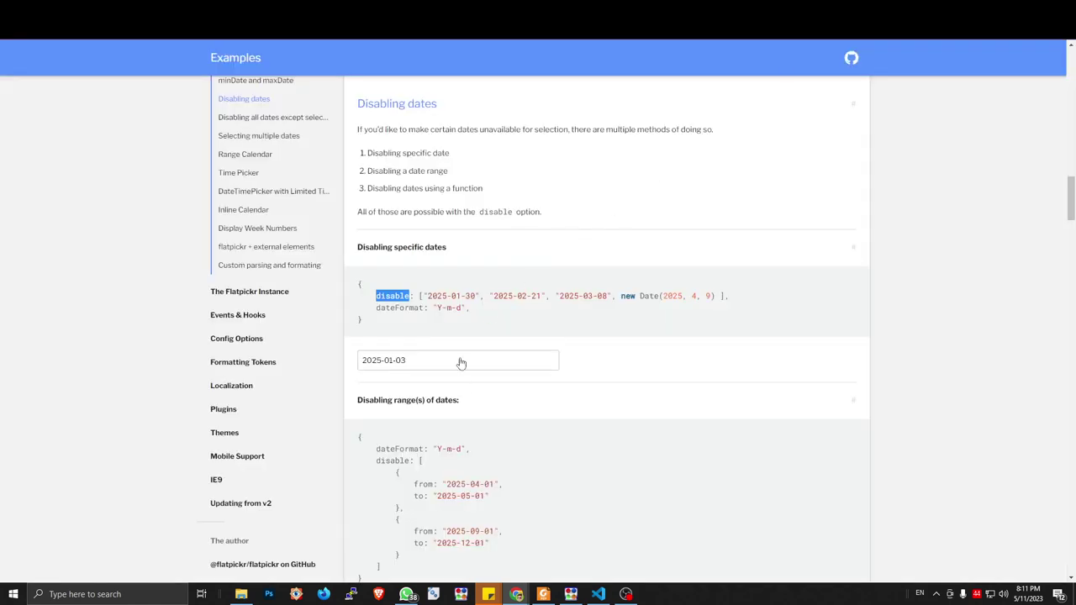
left_click(459, 361)
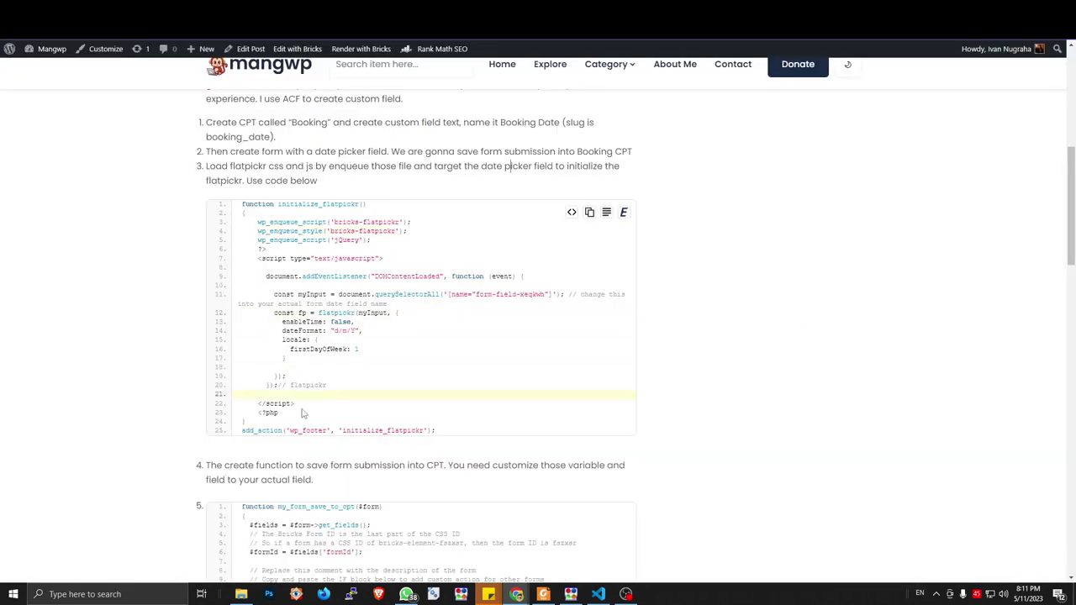
left_click_drag(435, 431, 241, 206)
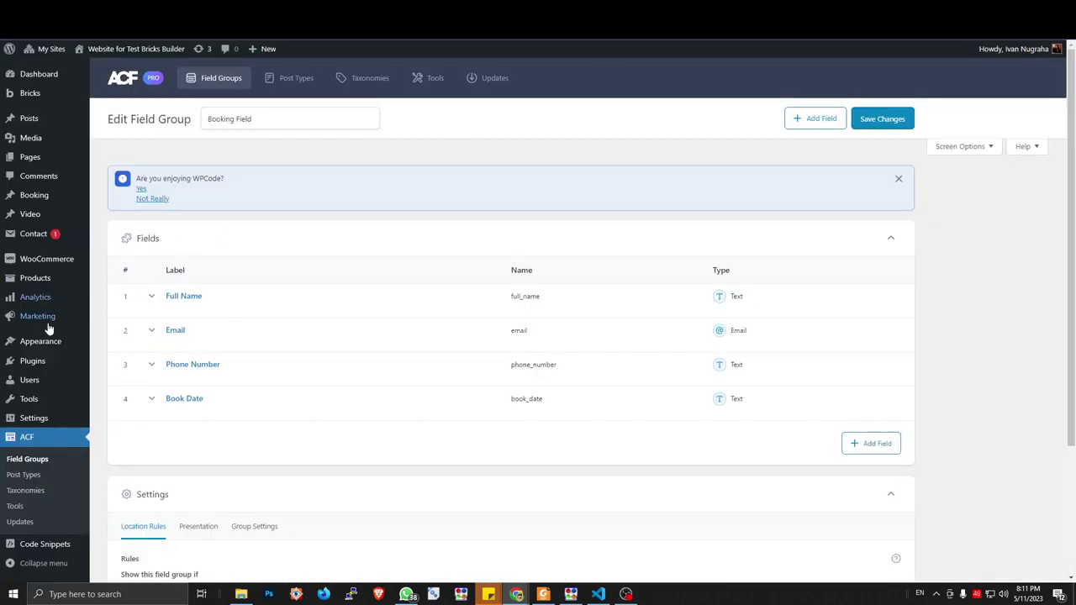
Start a new blank custom code snippet in WPCode
scroll(48, 404, "down", 2)
mouse_move(42, 555)
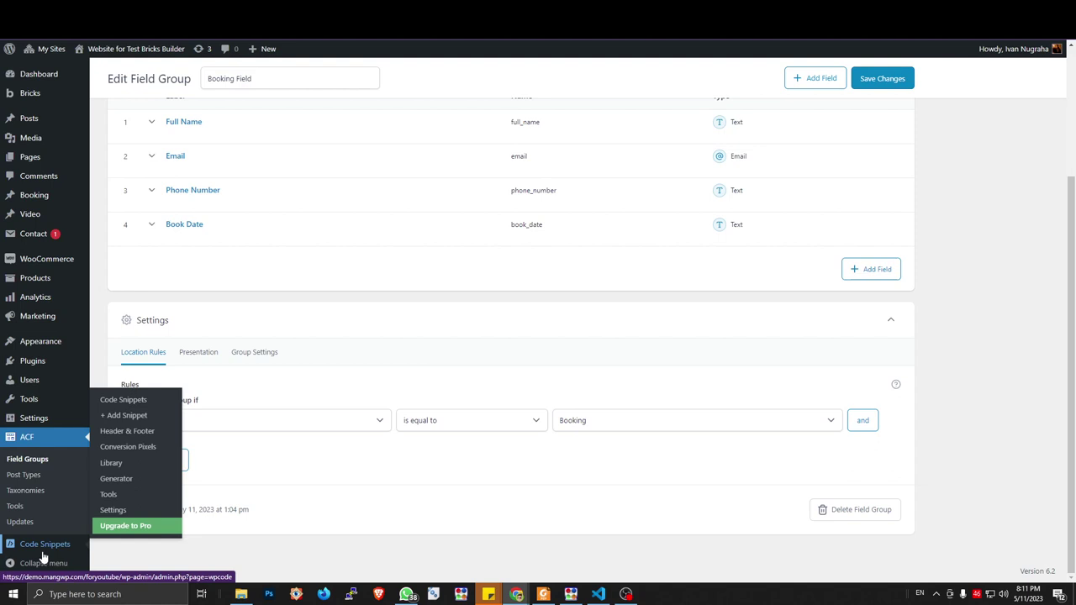
left_click(137, 405)
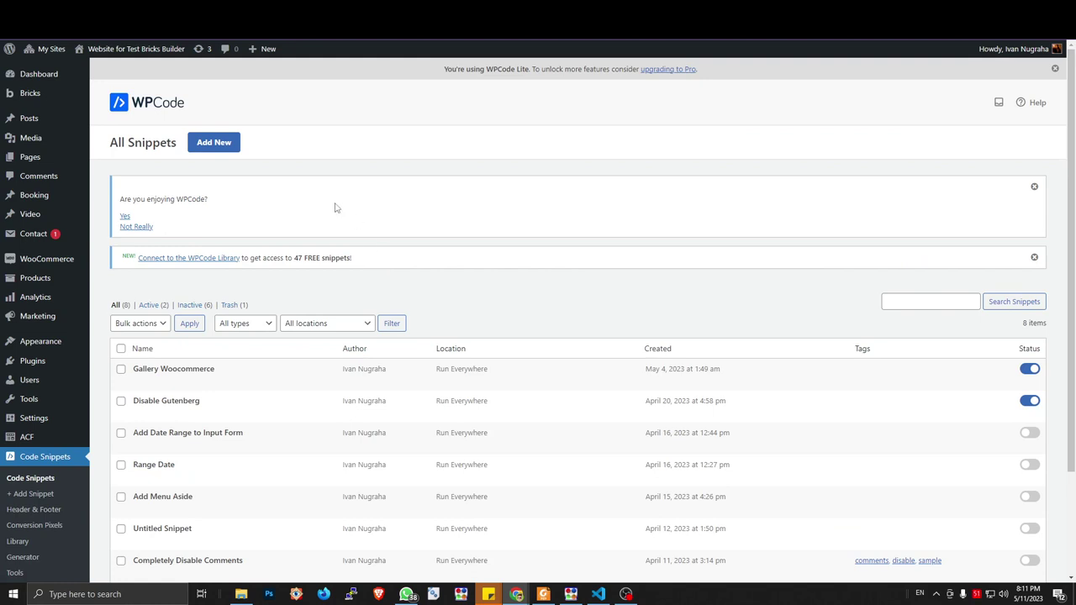
left_click(234, 147)
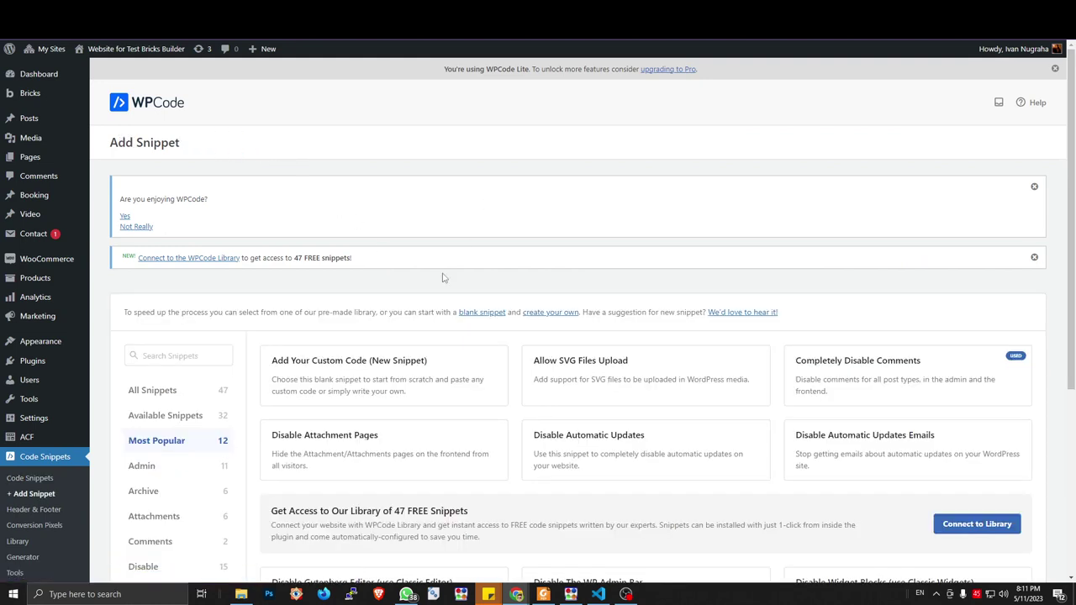
left_click(396, 364)
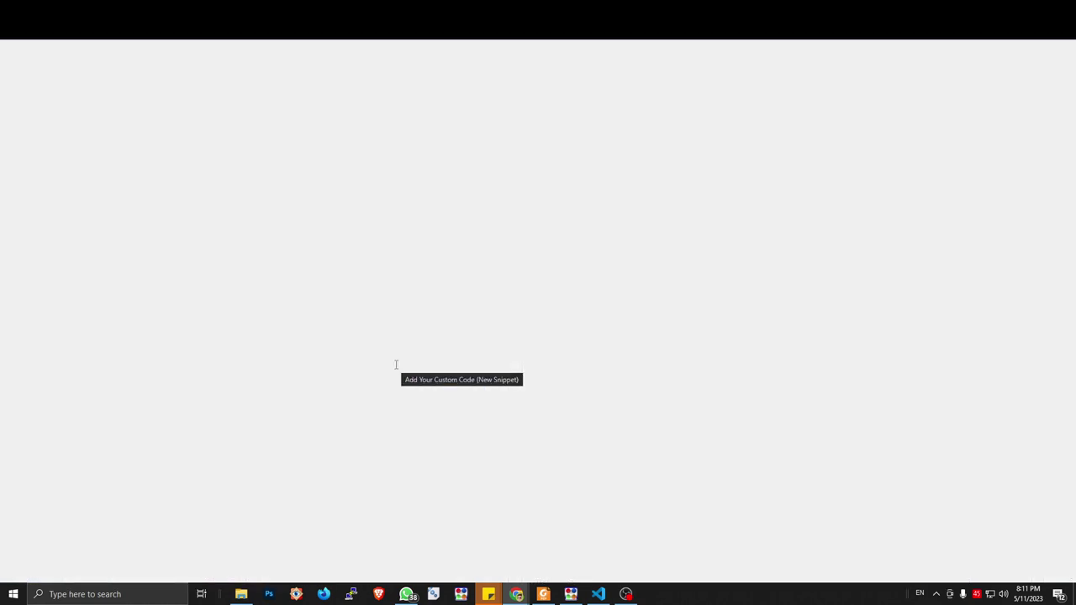
left_click(270, 303)
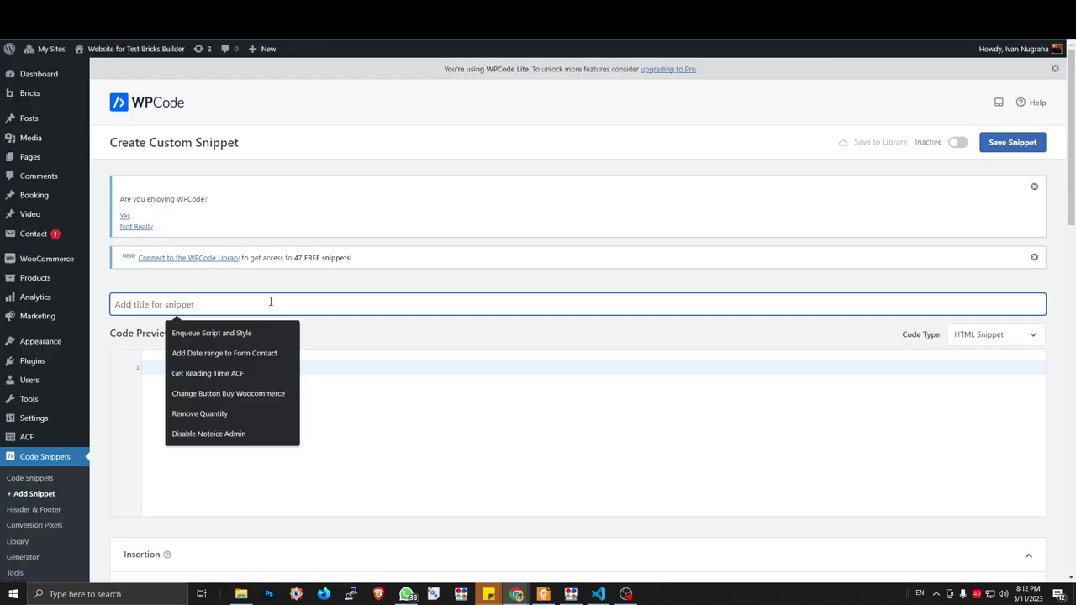
Title the snippet 'Booking System Snippet' and paste in the flatpickr initialization code
type("Booki")
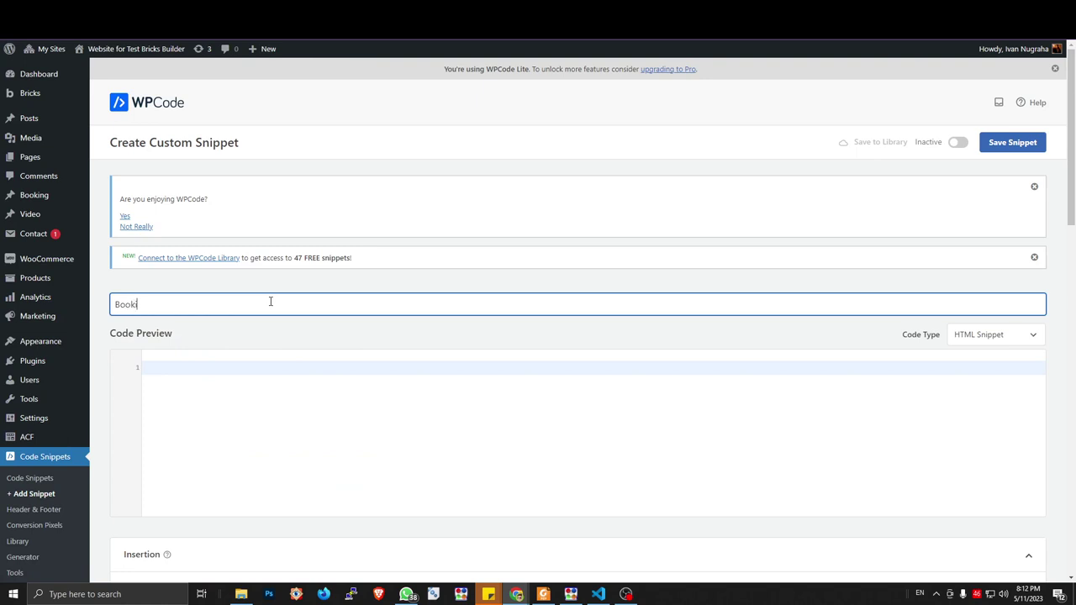
type("ng System")
type(" Scr")
type("ppet")
left_click(258, 397)
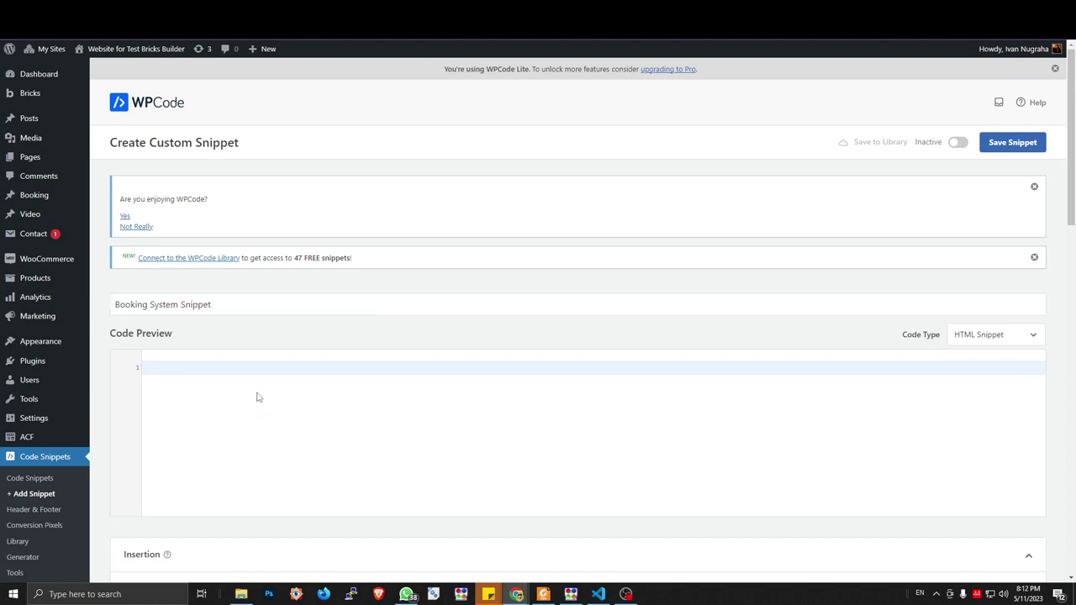
key("ctrl+v")
scroll(572, 408, "up", 5)
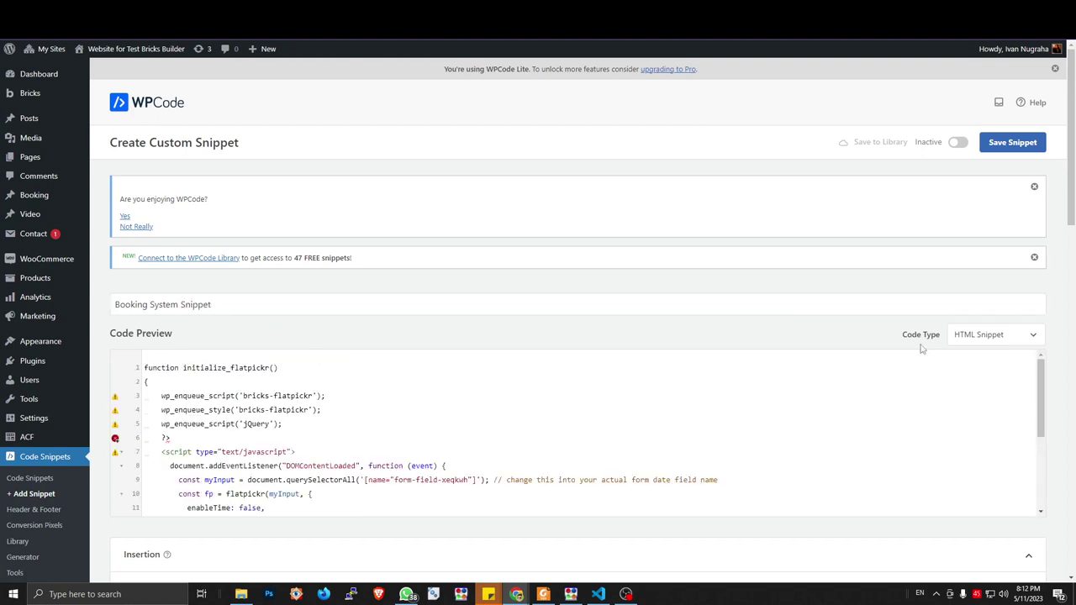
Set the code type to PHP Snippet and highlight the flatpickr enqueue lines 3–4
left_click(961, 337)
left_click(961, 396)
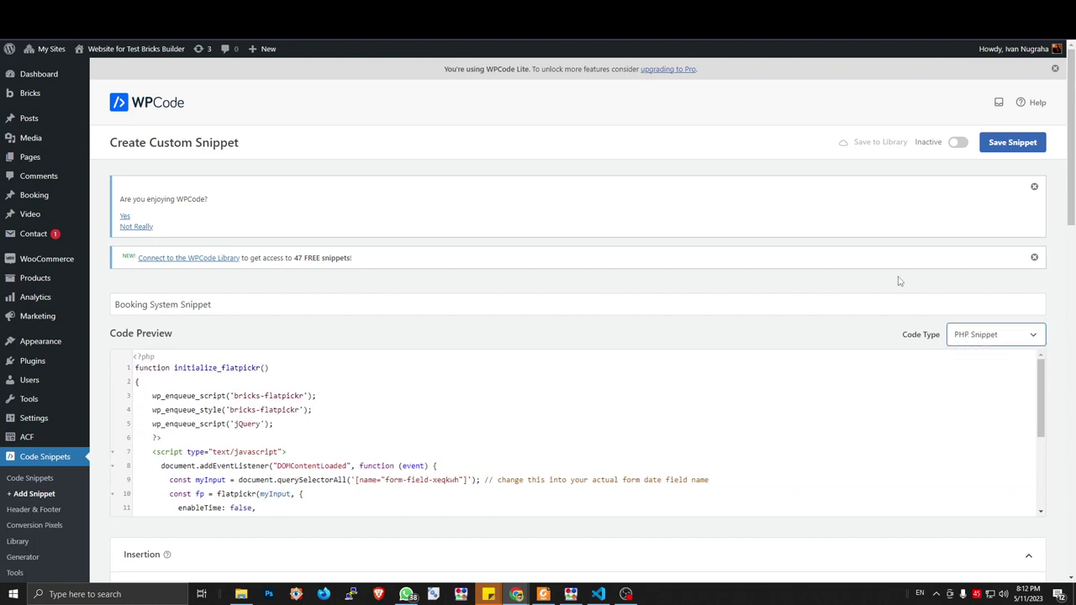
left_click(287, 397)
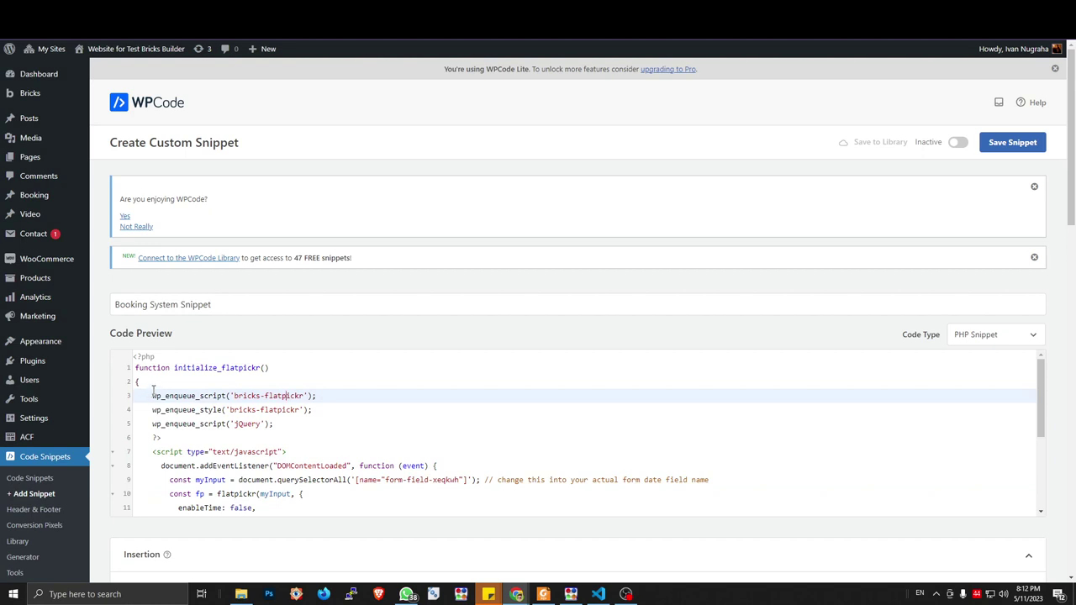
left_click_drag(154, 395, 317, 396)
left_click(325, 410)
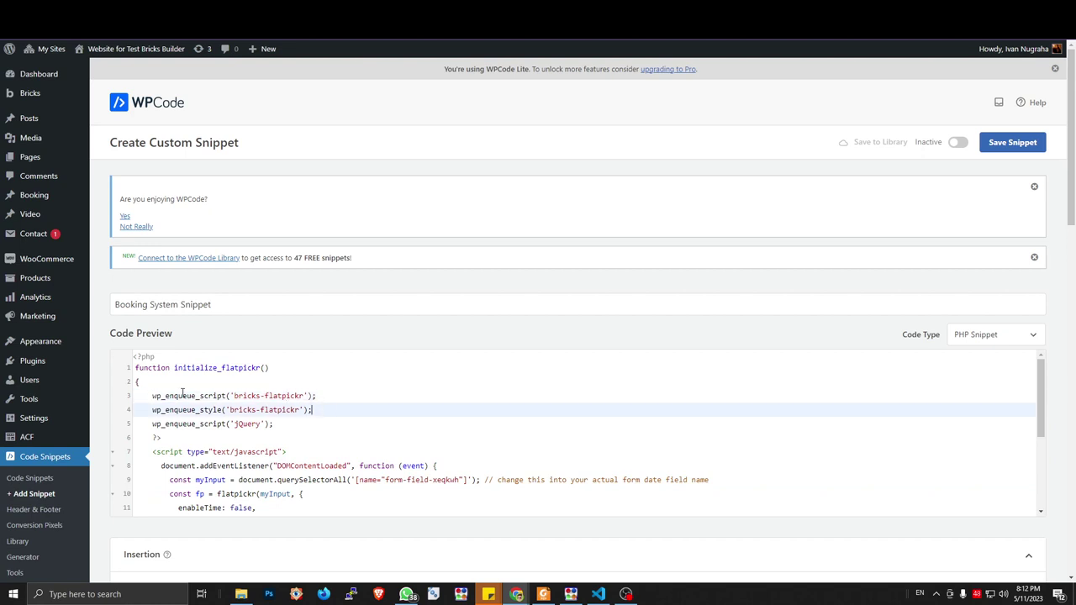
left_click_drag(153, 395, 312, 410)
left_click_drag(152, 410, 152, 410)
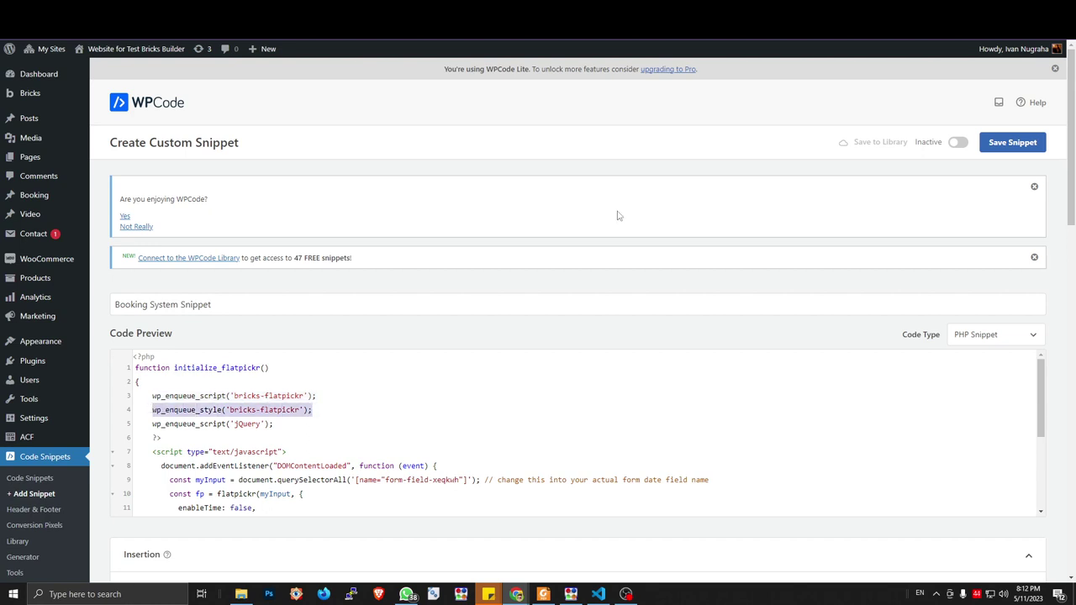
Check the flatpickr docs, then highlight the DOMContentLoaded listener and line 9's date-field comment
key("ctrl+Tab")
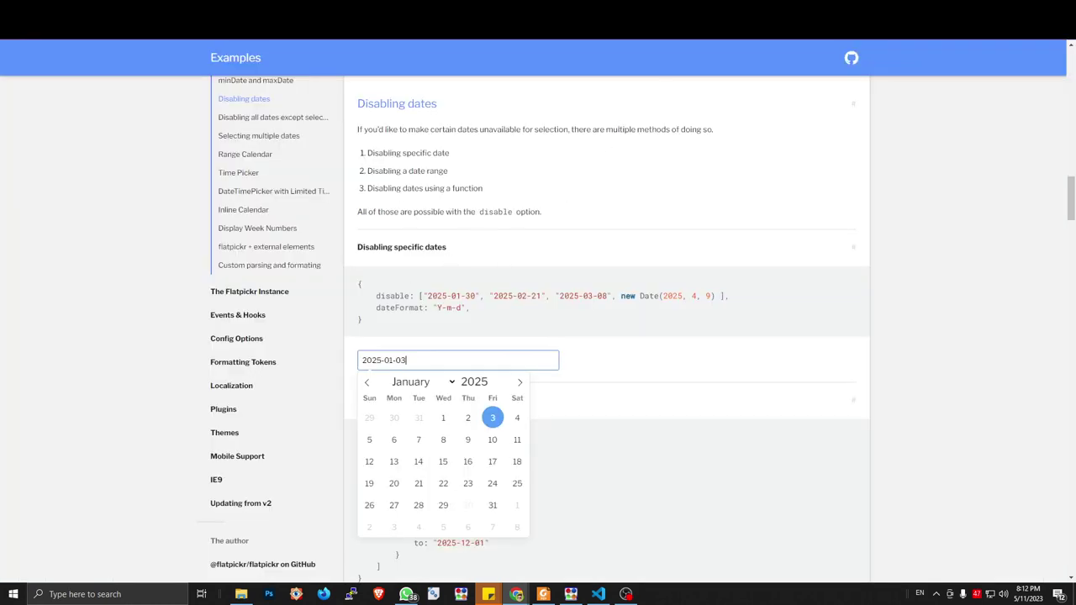
key("ctrl+Tab")
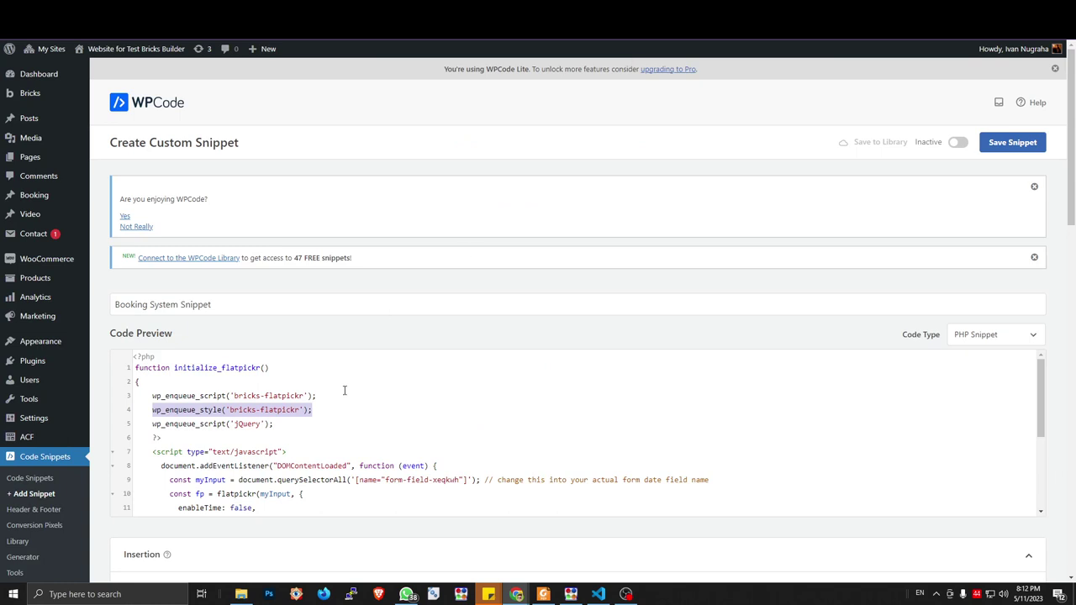
left_click(353, 411)
scroll(370, 427, "down", 3)
scroll(353, 450, "up", 3)
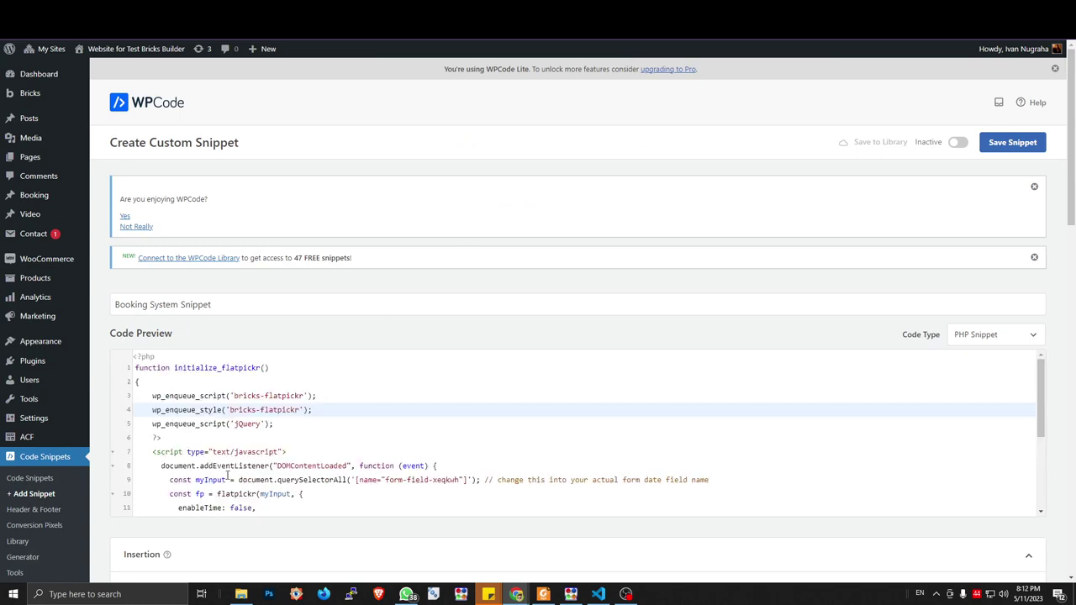
left_click_drag(158, 466, 437, 466)
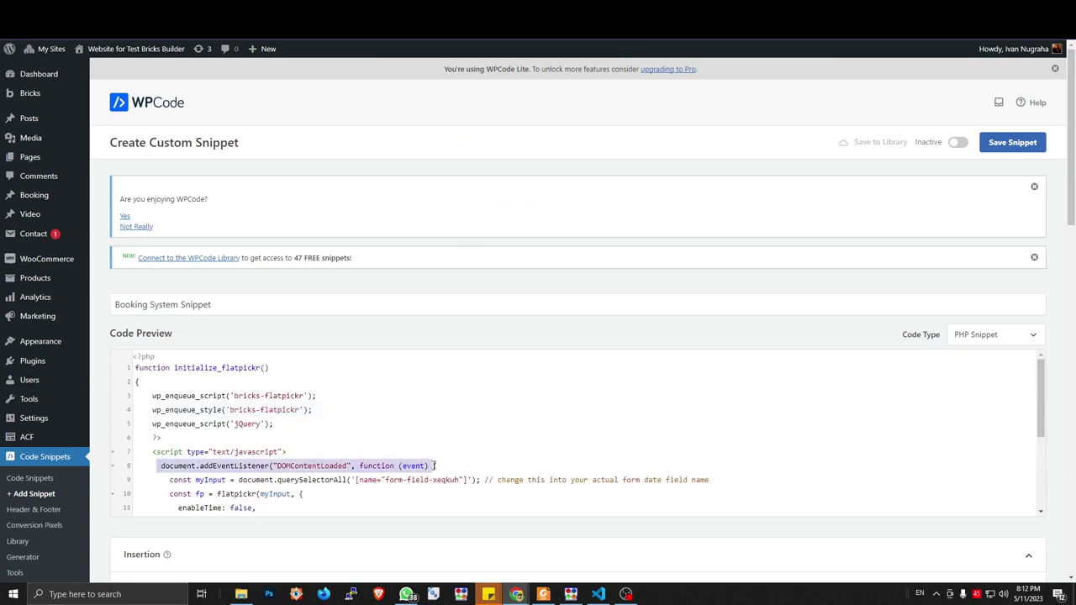
left_click(445, 465)
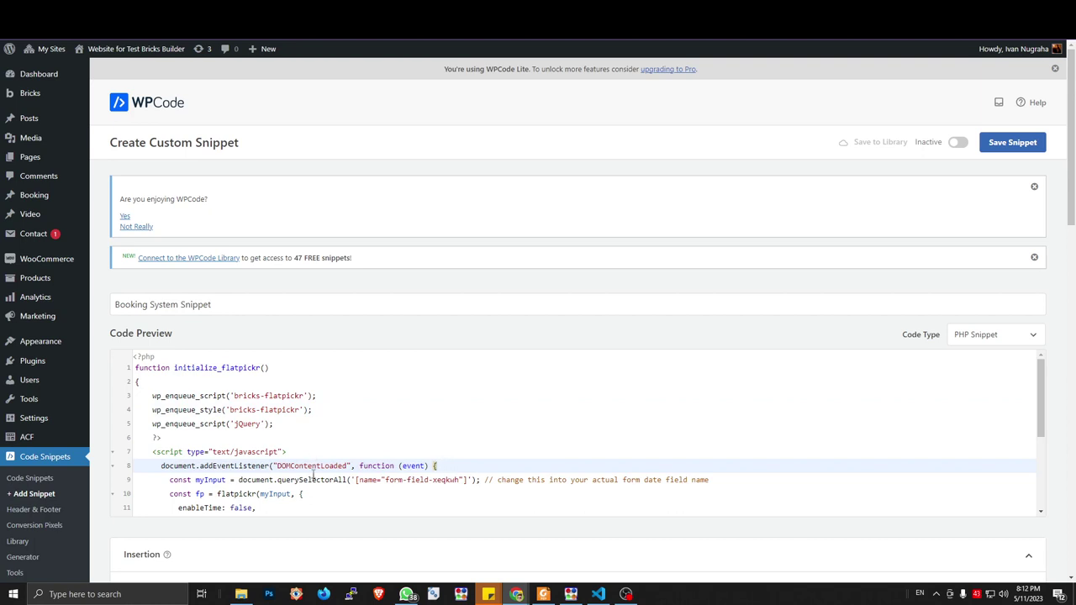
left_click(369, 480)
left_click_drag(496, 480, 719, 480)
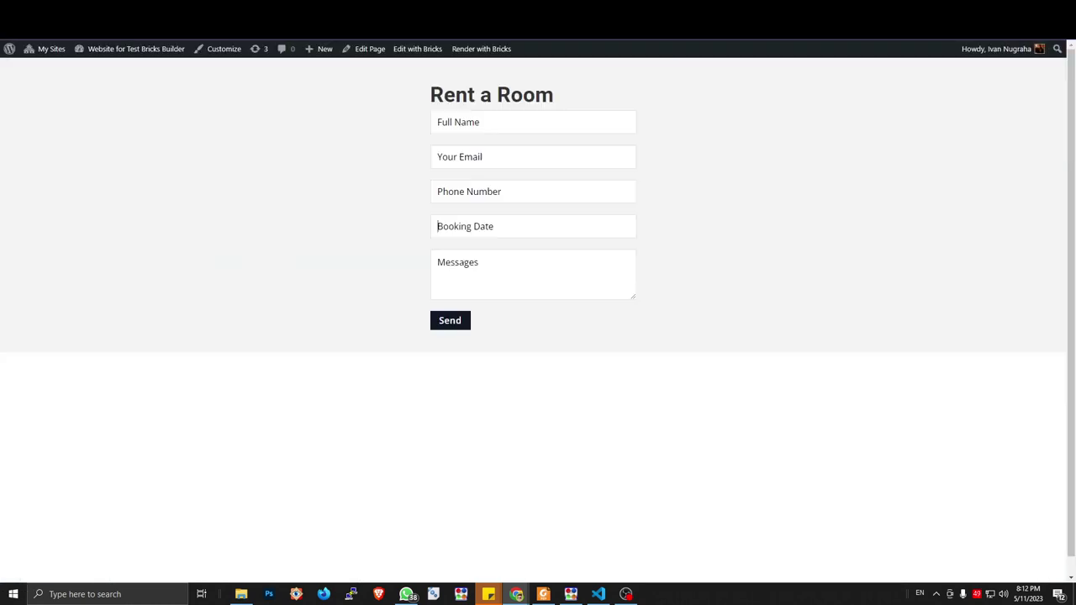
key("shift+Tab")
Inspect the Booking Date input in DevTools and select its name, form-field-b646c6
key("F12")
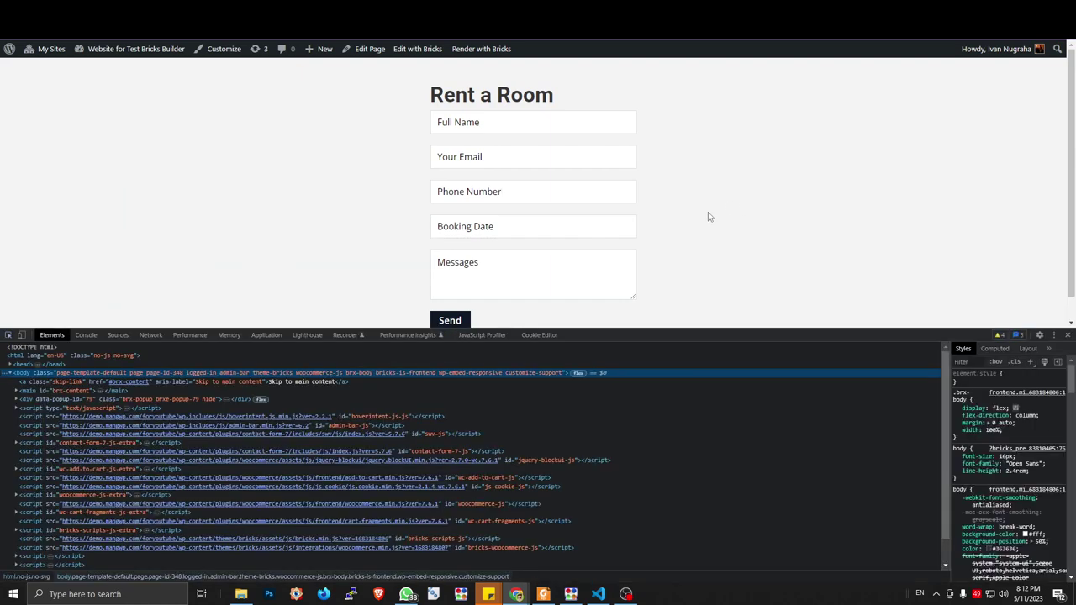
key("ctrl+shift+c")
left_click(590, 225)
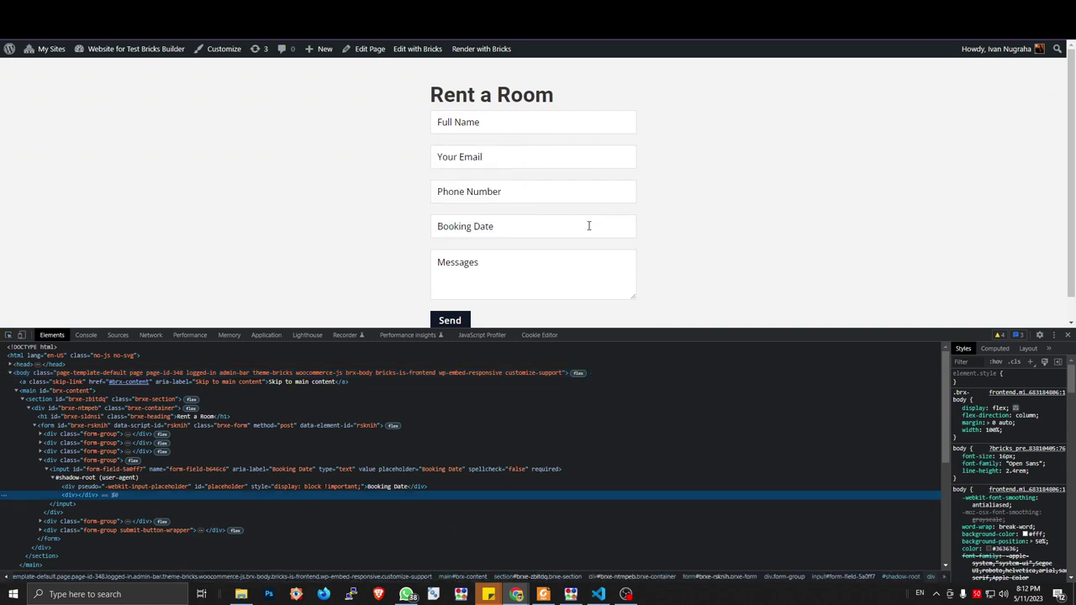
left_click(184, 470)
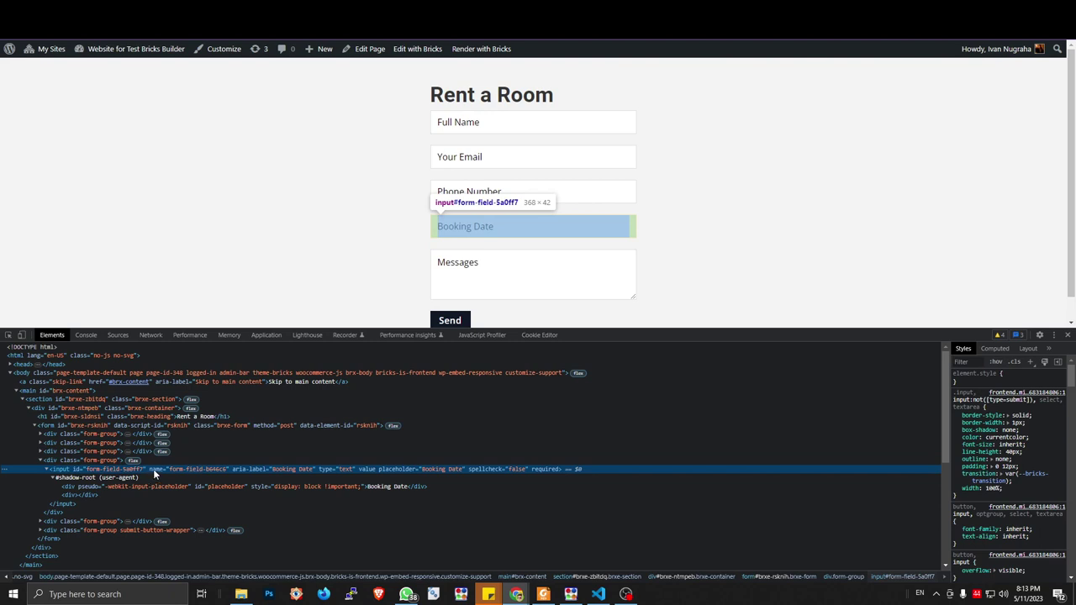
double_click(185, 469)
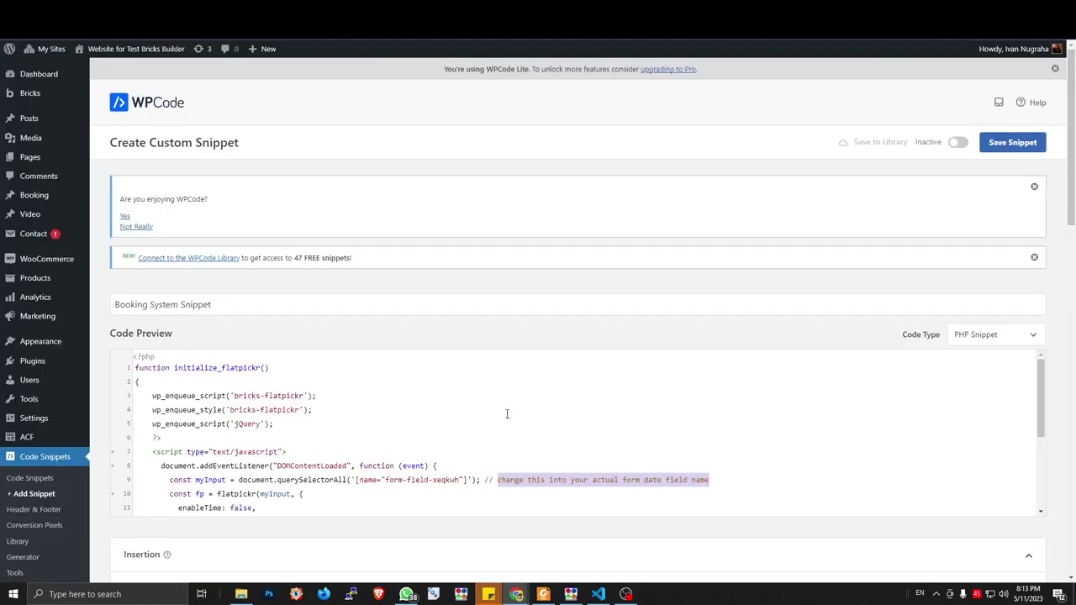
Replace the old field name form-field-xeqkwh in the snippet with form-field-b646c6
left_click(547, 508)
left_click_drag(460, 480, 386, 480)
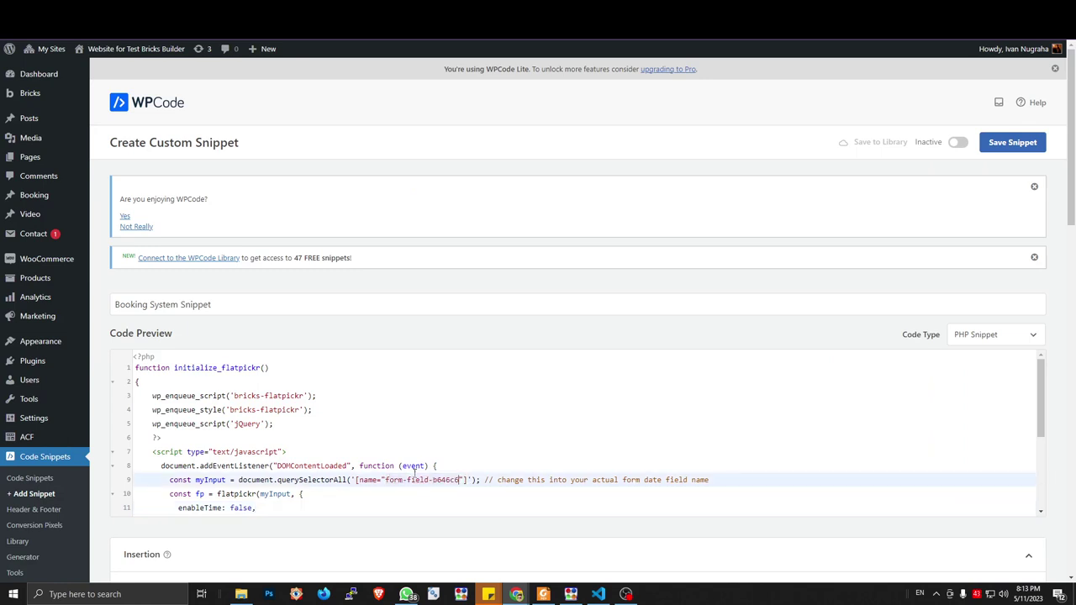
scroll(412, 473, "down", 3)
key("ctrl+v")
scroll(454, 483, "down", 3)
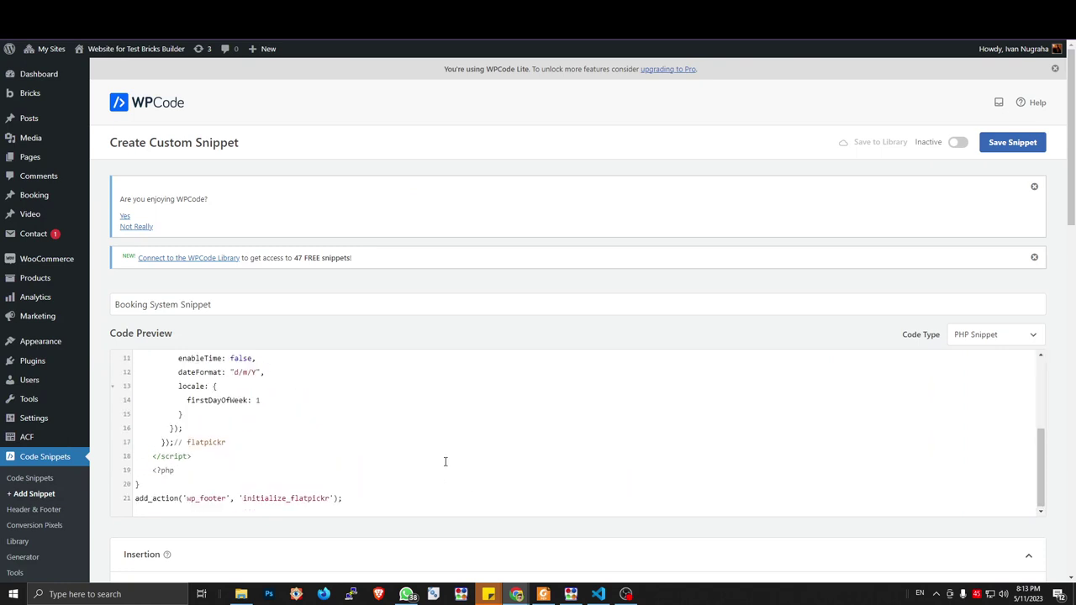
Comment out the jQuery enqueue line, then save the snippet as active
scroll(446, 462, "up", 3)
triple_click(300, 424)
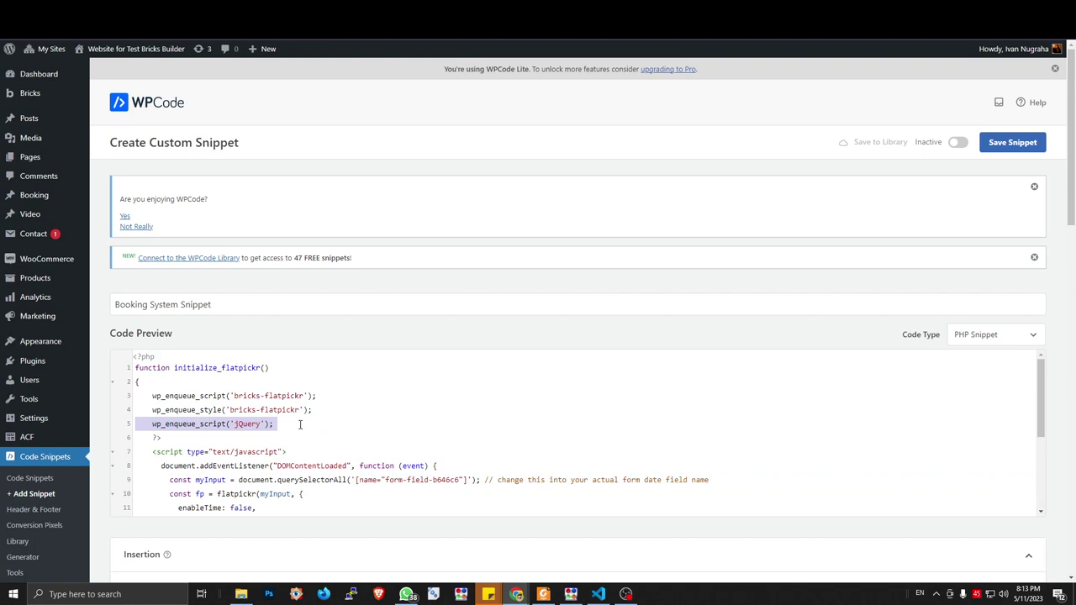
key("ctrl+slash")
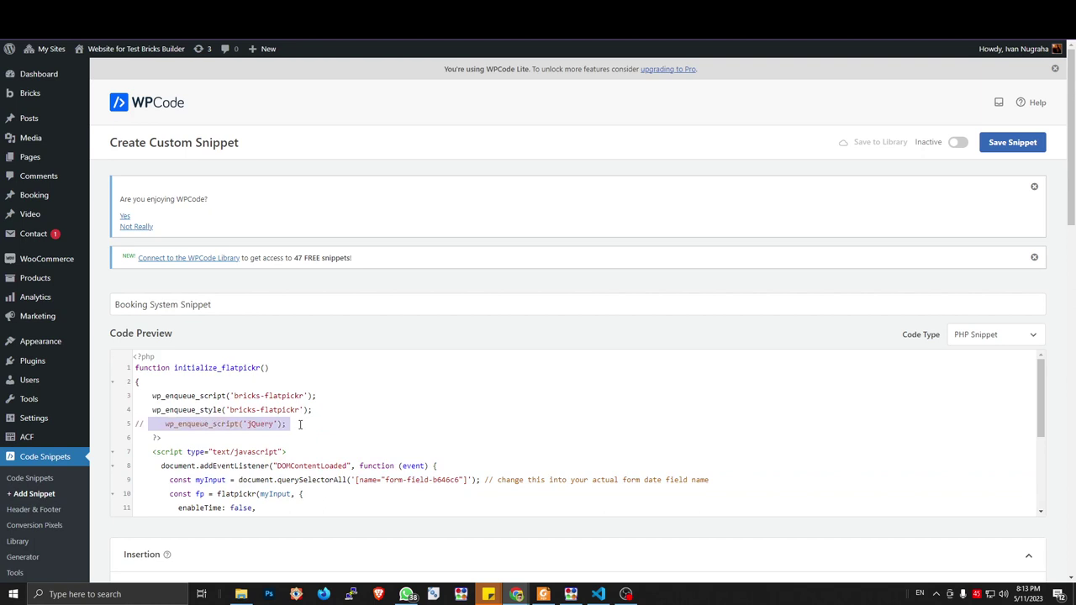
left_click(958, 142)
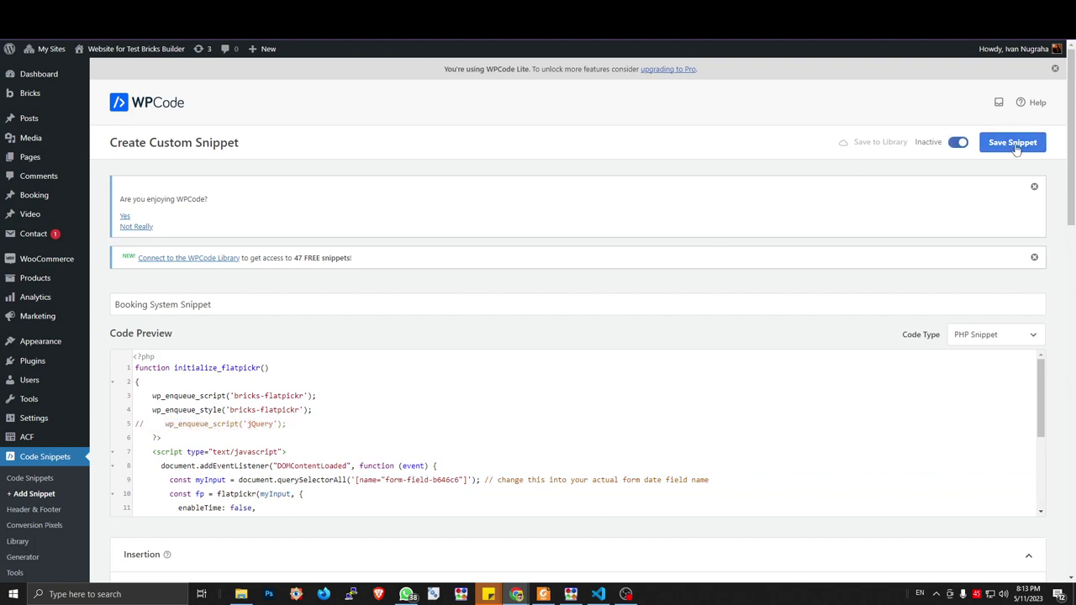
left_click(1014, 143)
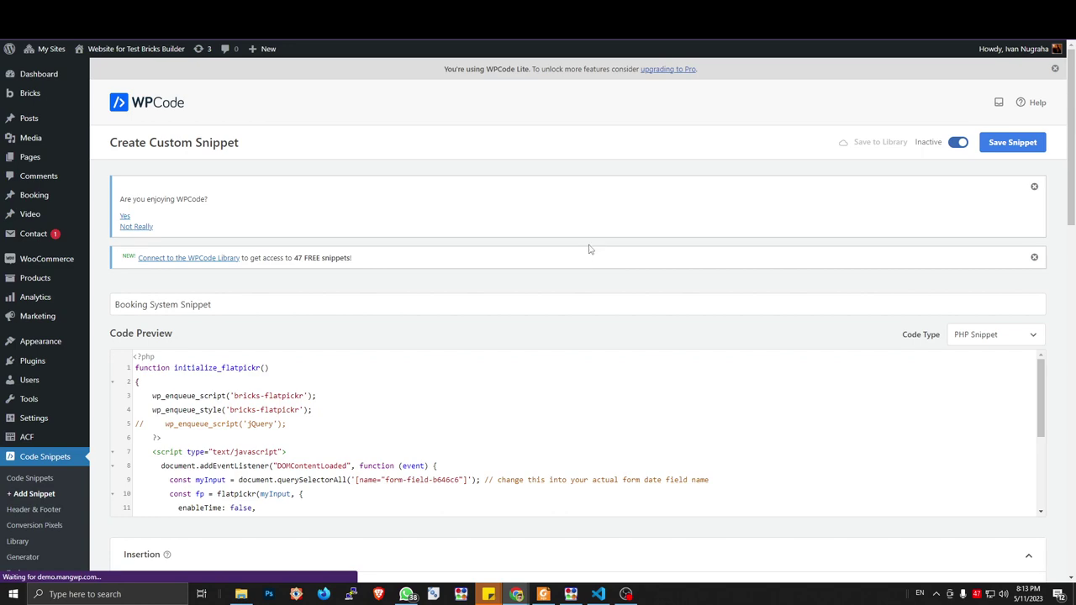
scroll(572, 259, "down", 2)
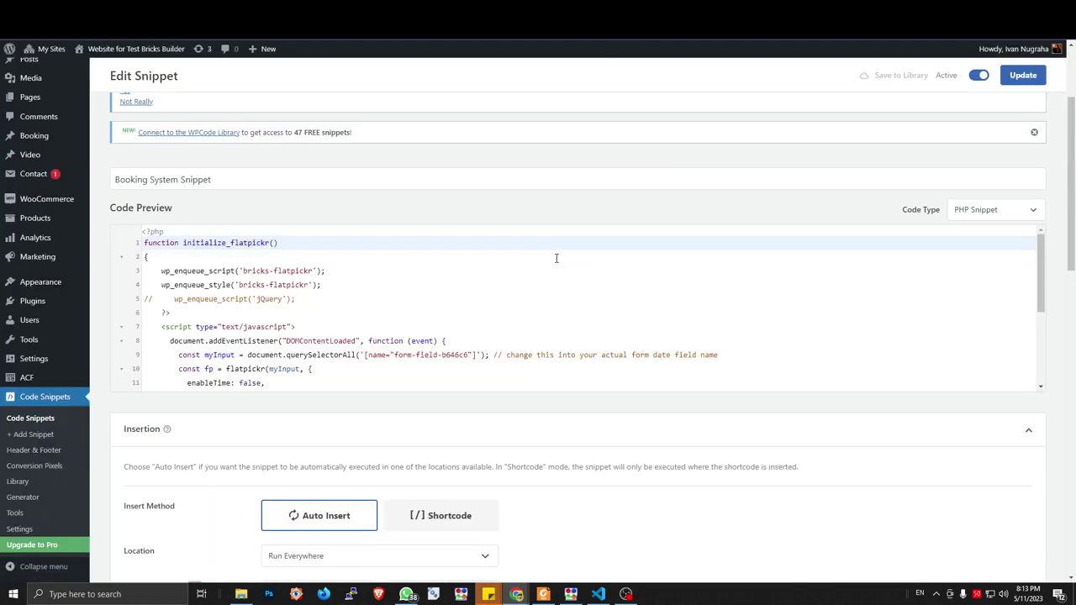
scroll(551, 269, "down", 3)
scroll(545, 267, "up", 3)
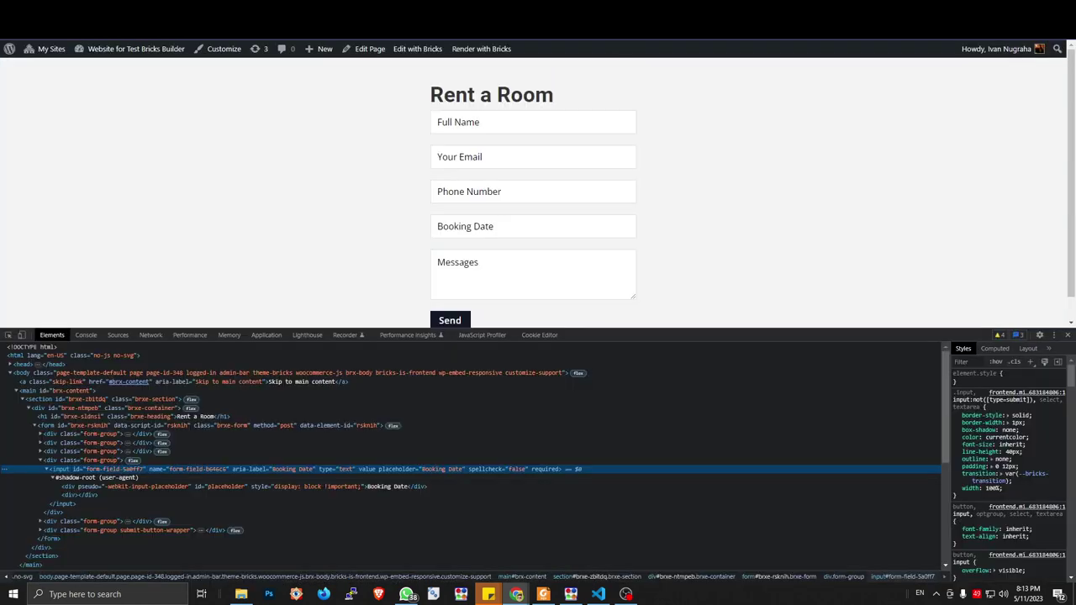
Reload the Rent a Room form and pick 12/05/2023 in the Booking Date calendar
key("F5")
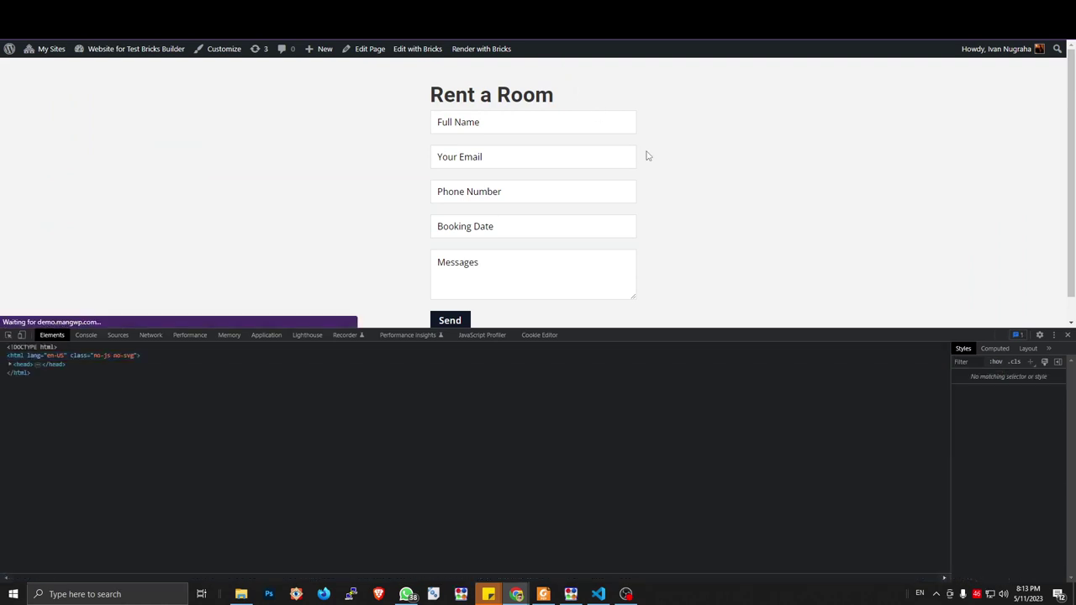
left_click(488, 228)
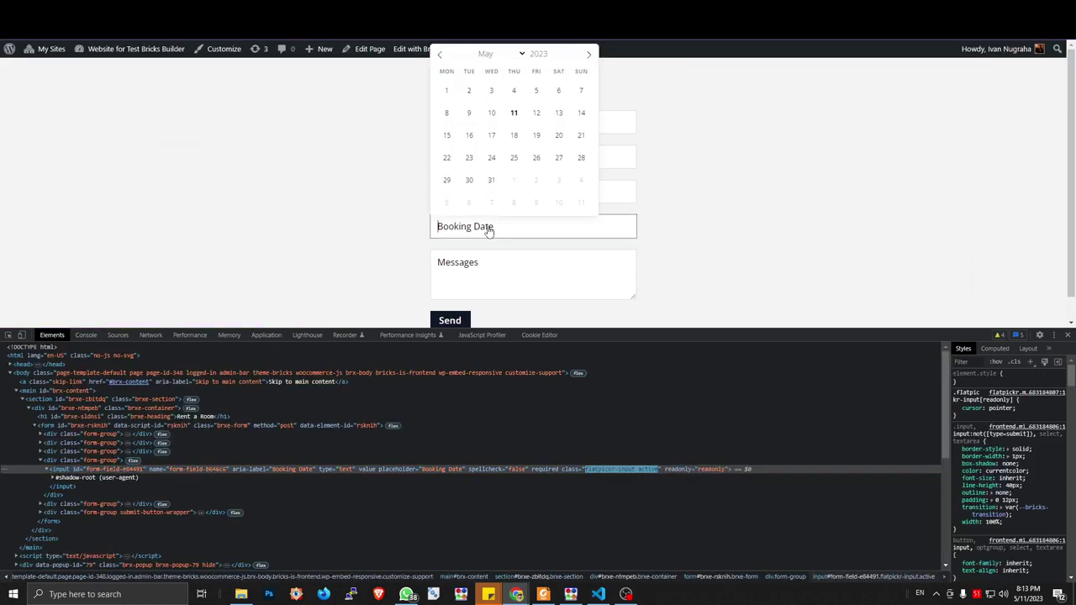
left_click(748, 213)
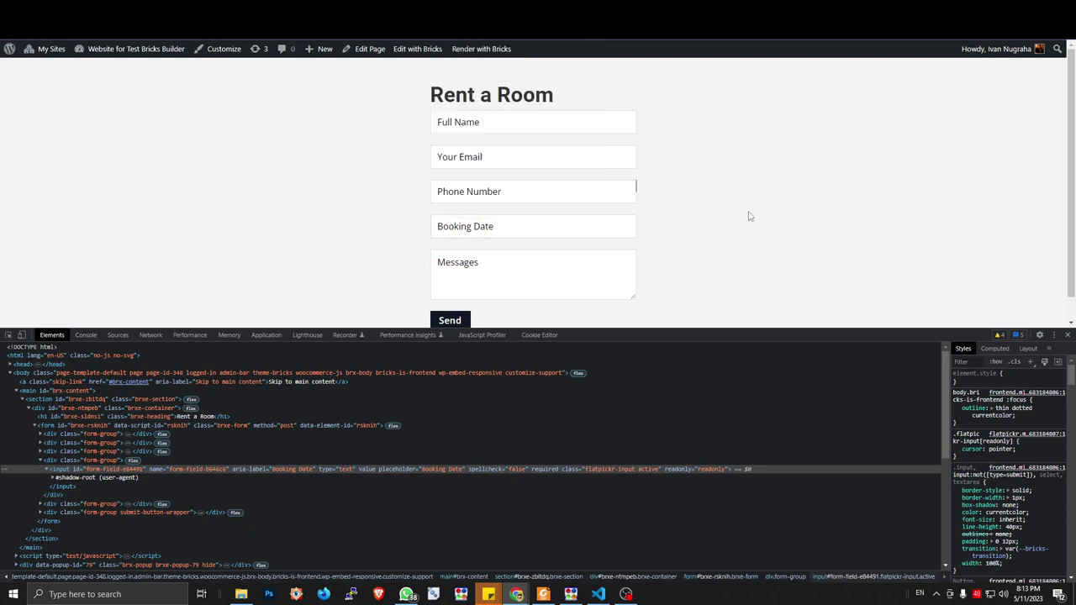
left_click(589, 228)
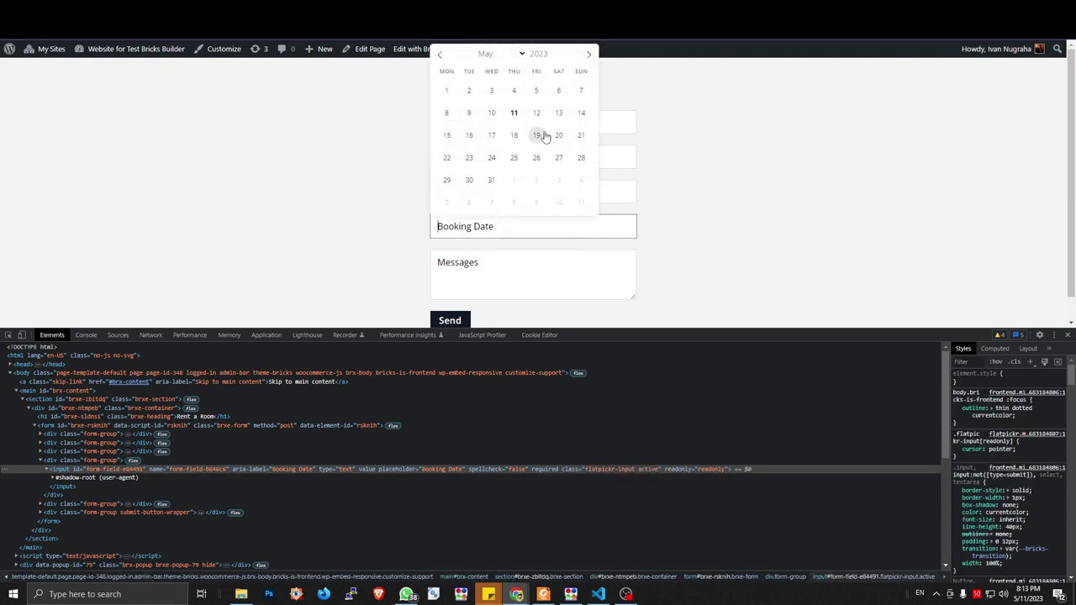
left_click(806, 234)
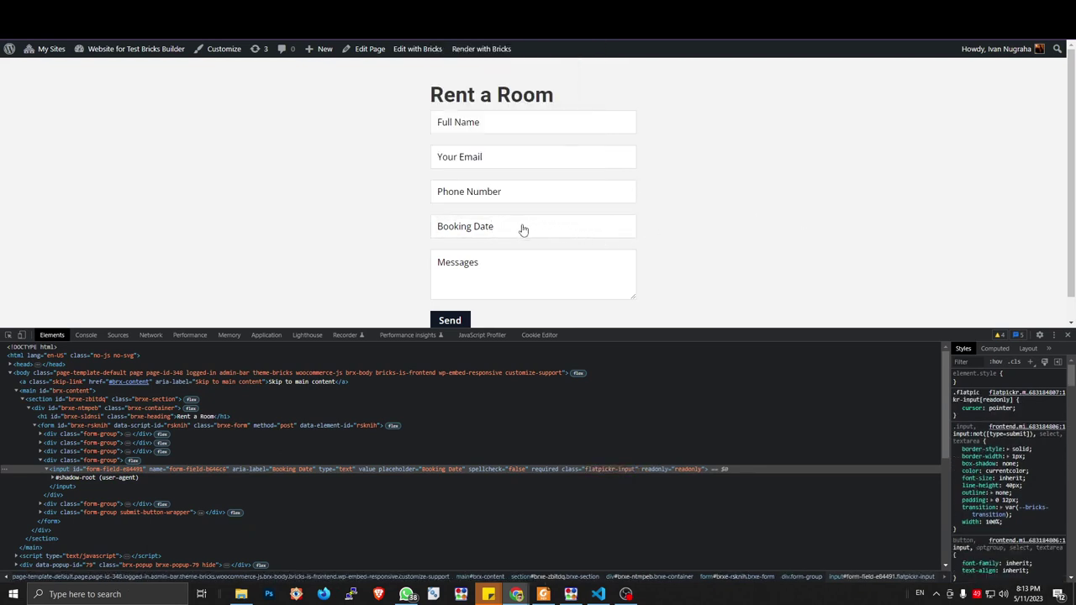
left_click(519, 226)
left_click(538, 113)
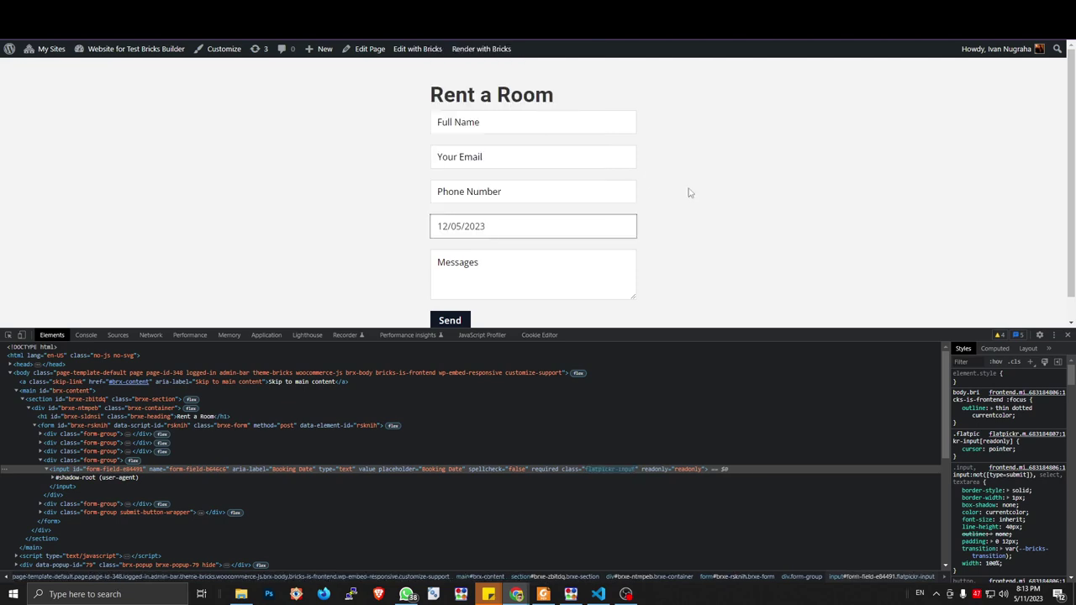
key("ctrl+Tab")
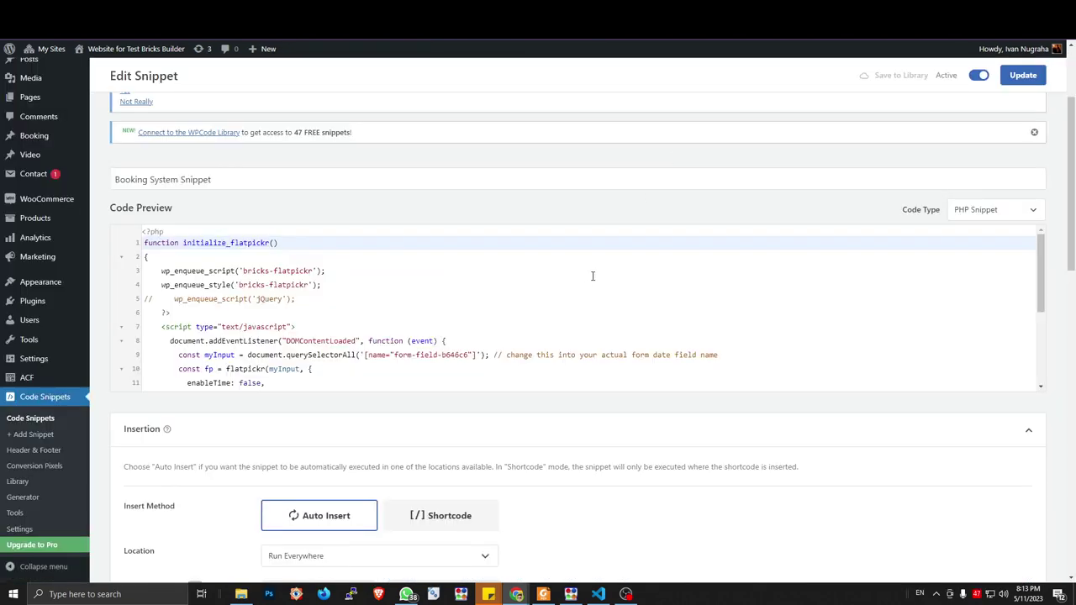
Copy the whole my_form_save_to_cpt PHP function from step 5 of the mangwp tutorial
key("ctrl+Tab")
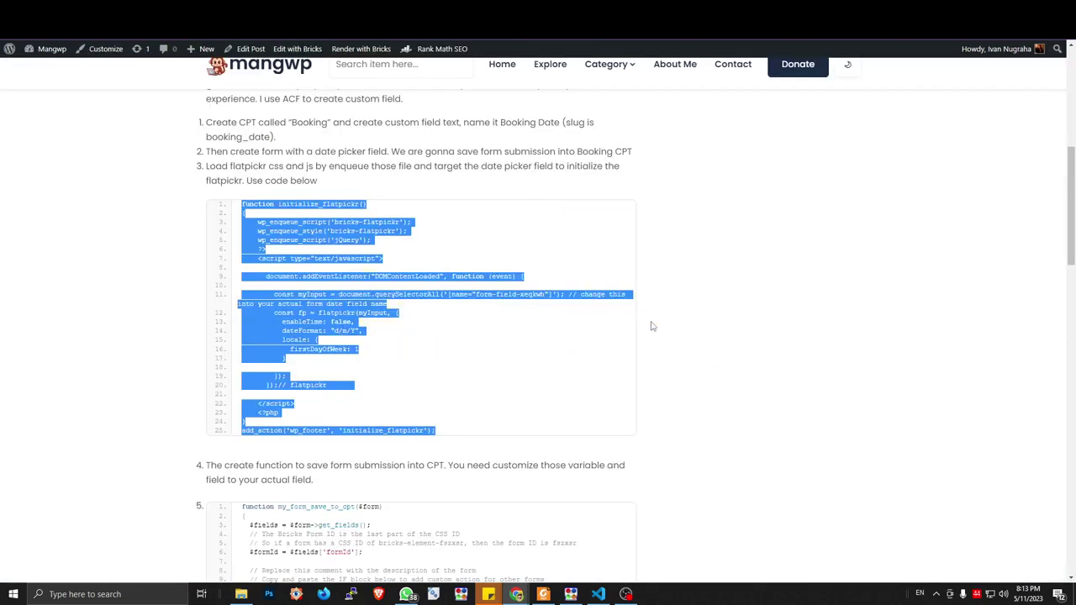
scroll(651, 326, "down", 2)
left_click(269, 327)
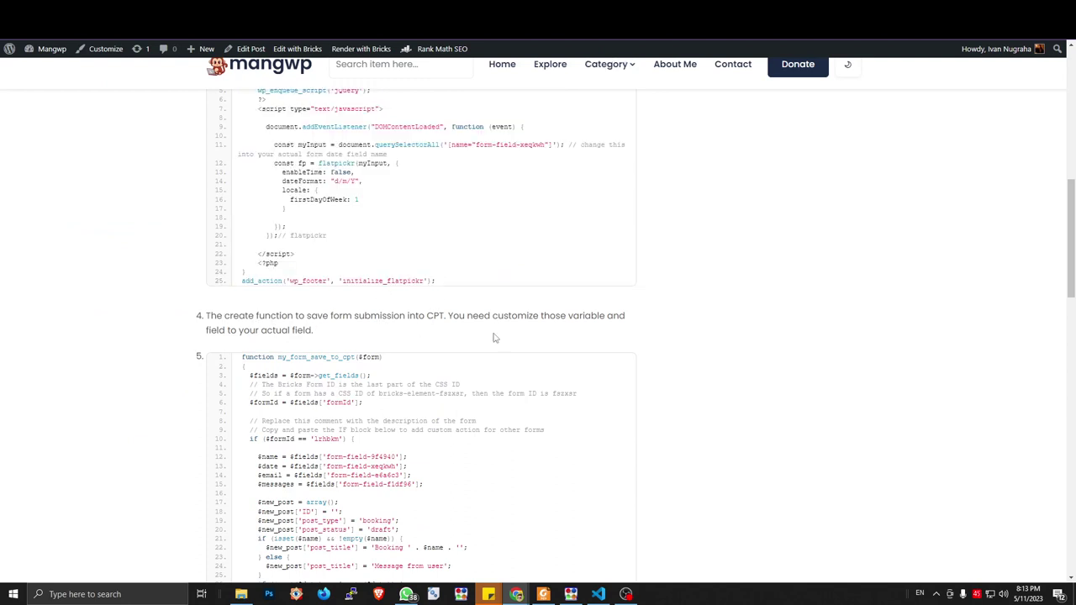
scroll(411, 362, "down", 2)
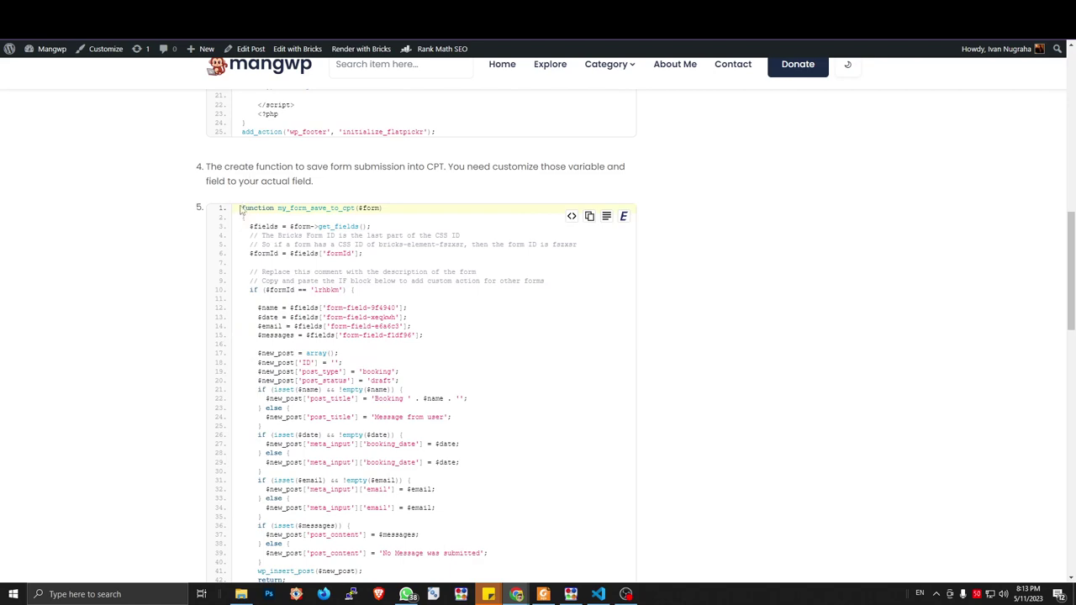
left_click_drag(242, 208, 543, 459)
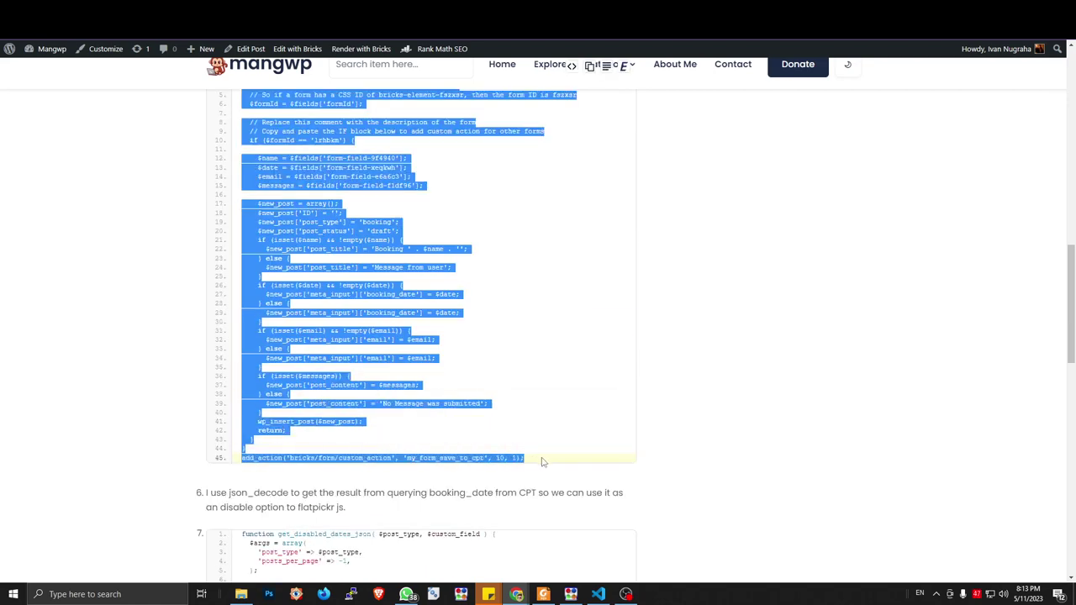
key("ctrl+Tab")
scroll(432, 337, "down", 6)
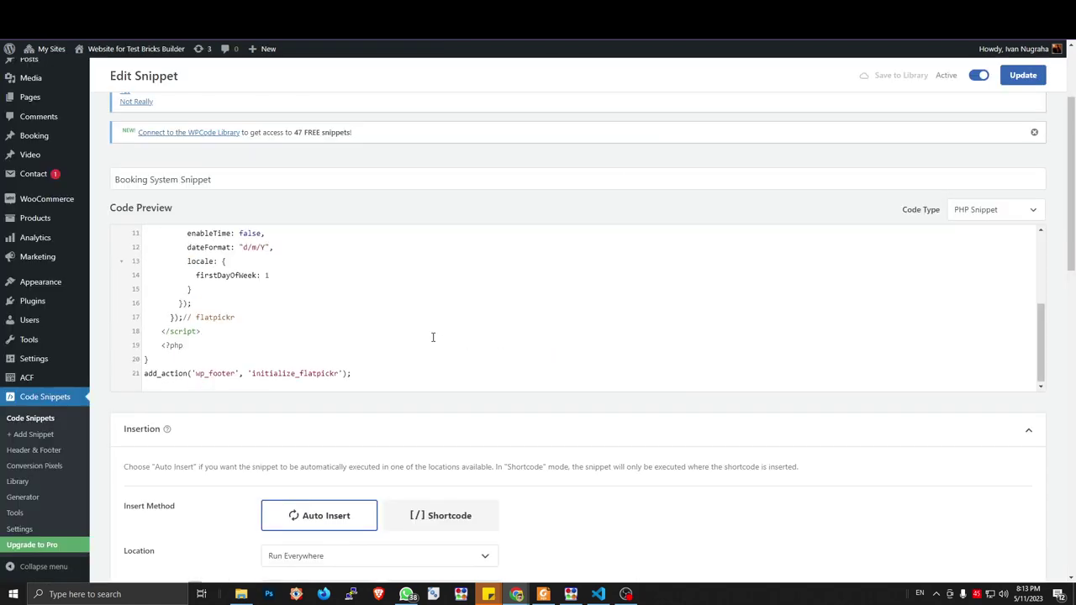
Paste the my_form_save_to_cpt function on a new line after the final add_action line
scroll(373, 325, "up", 3)
left_click(294, 345)
scroll(294, 345, "up", 4)
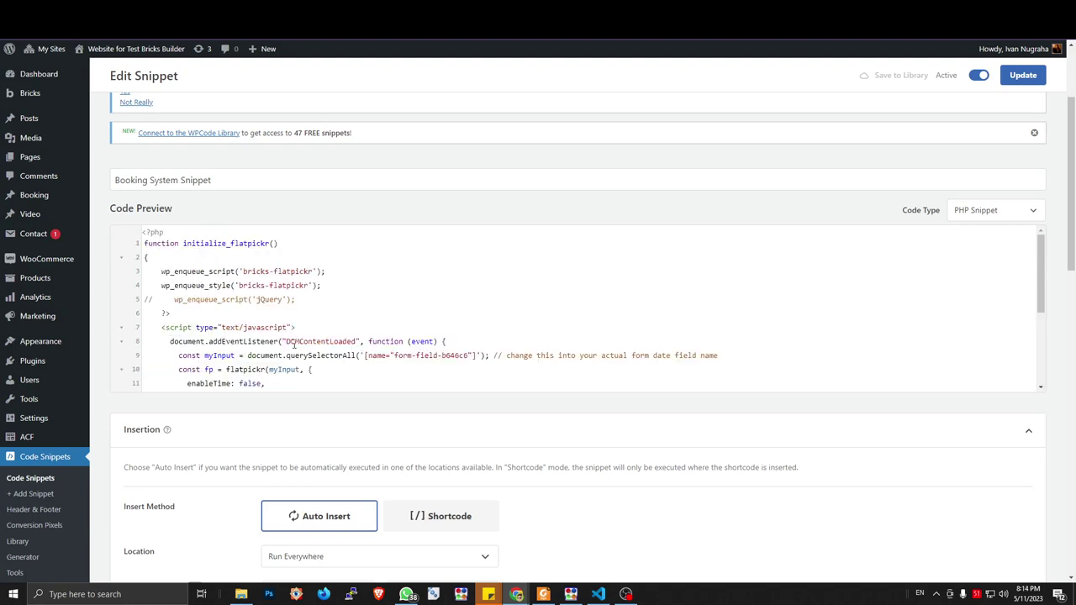
scroll(310, 300, "down", 3)
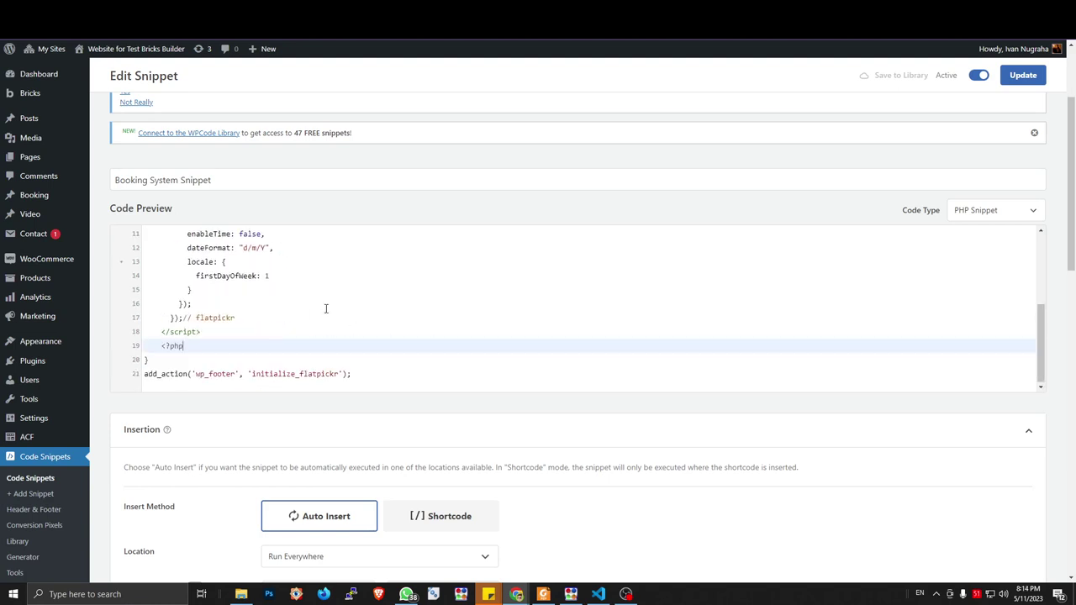
left_click(371, 375)
key("Return")
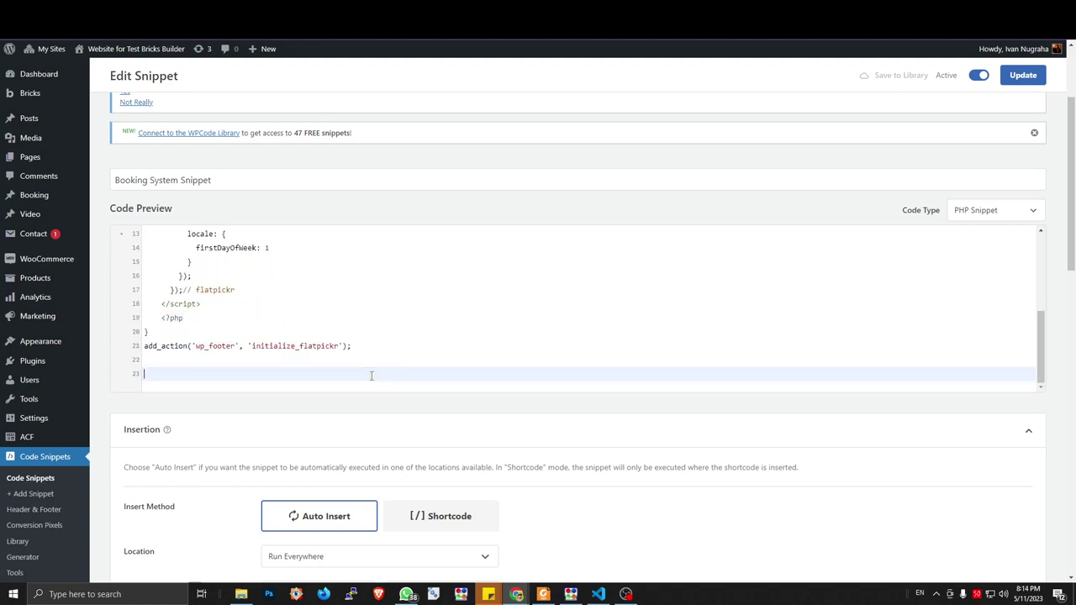
key("ctrl+v")
scroll(370, 375, "up", 10)
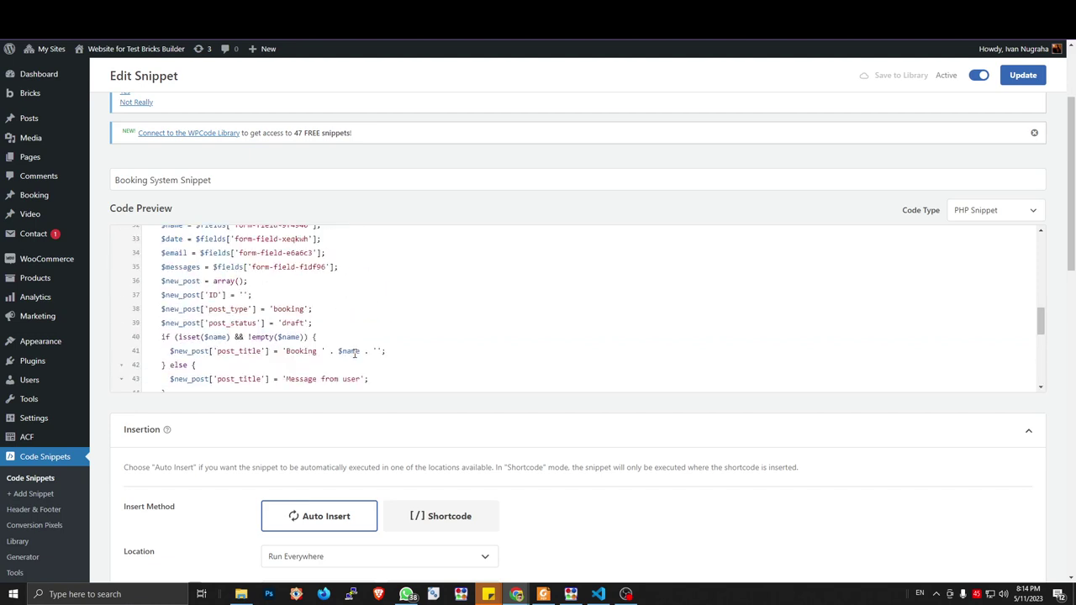
scroll(354, 354, "down", 3)
scroll(354, 354, "up", 3)
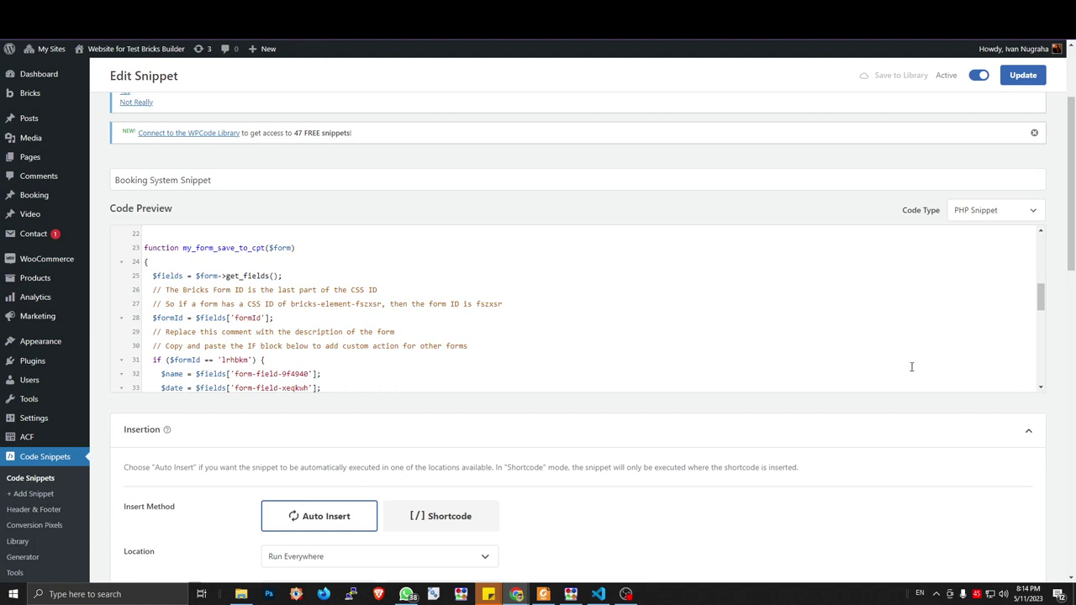
key("ctrl+minus")
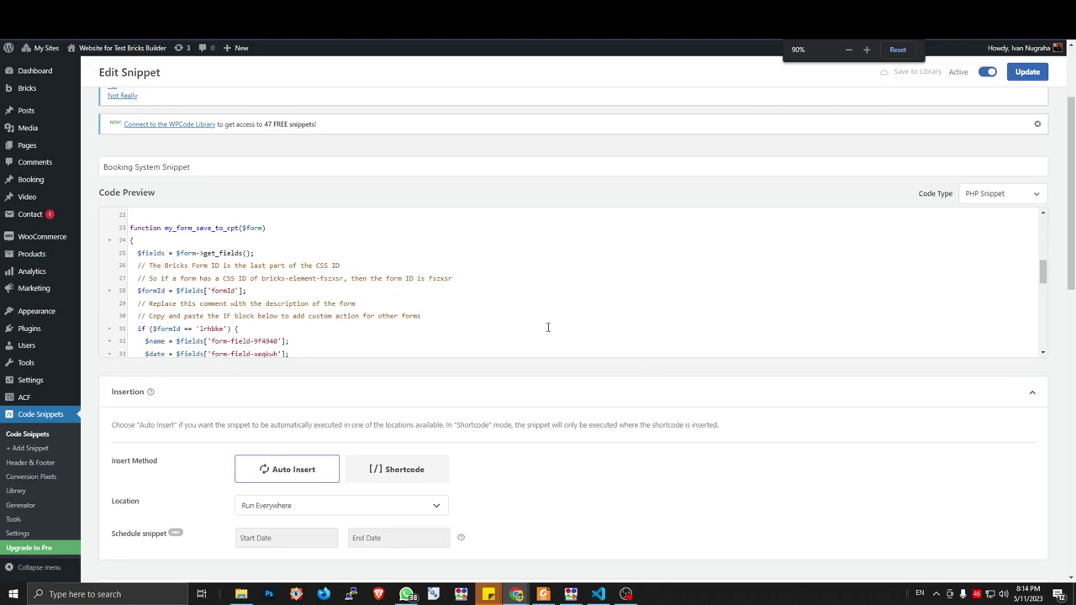
Read the function's comments and select the placeholder form ID 'lrhbkm' on line 31
left_click(330, 316)
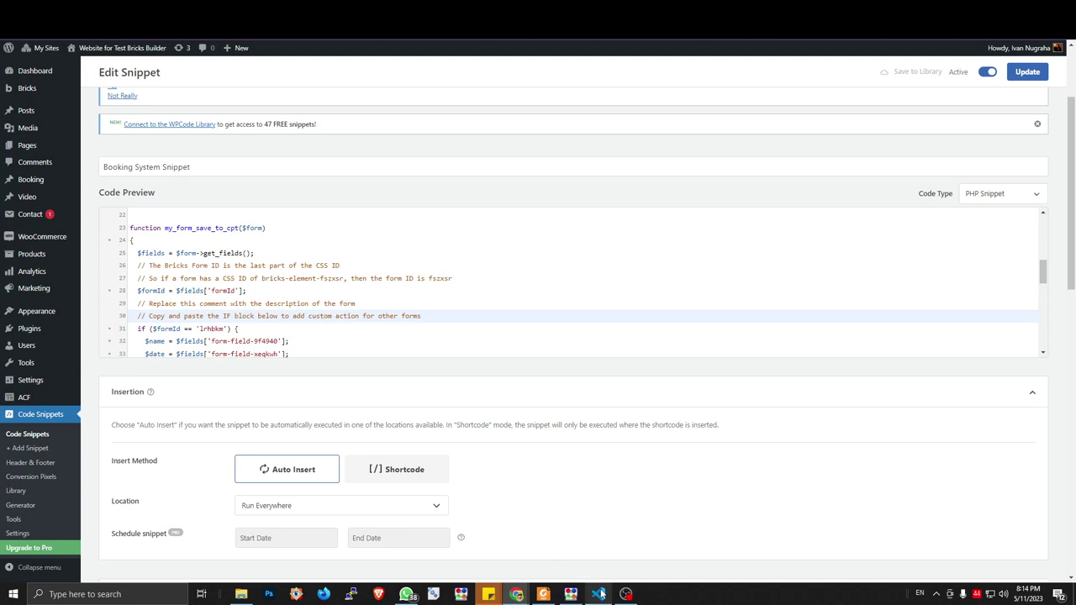
left_click(368, 278)
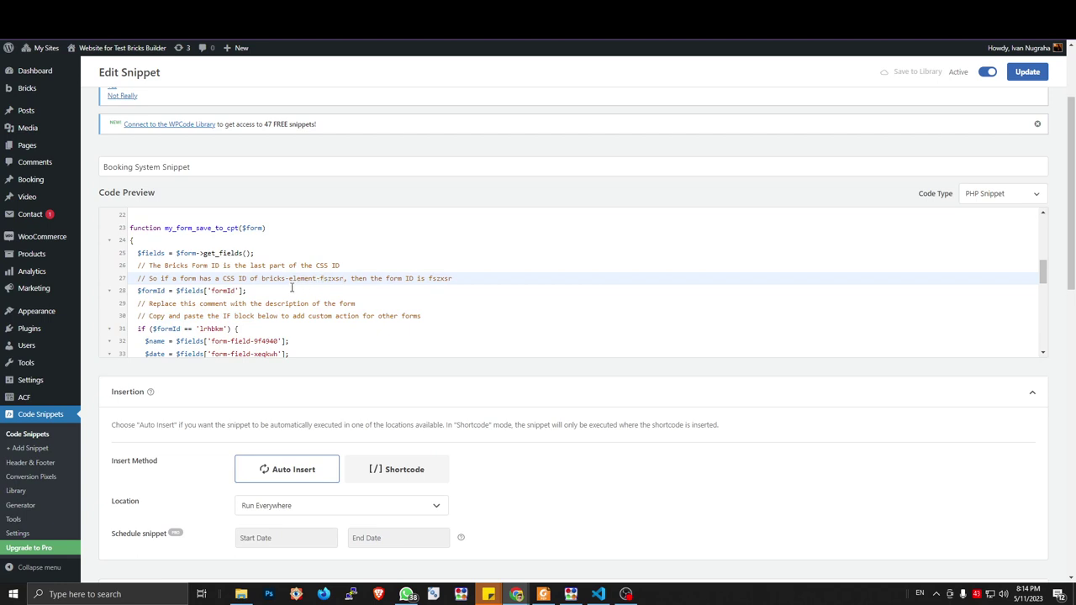
left_click(288, 291)
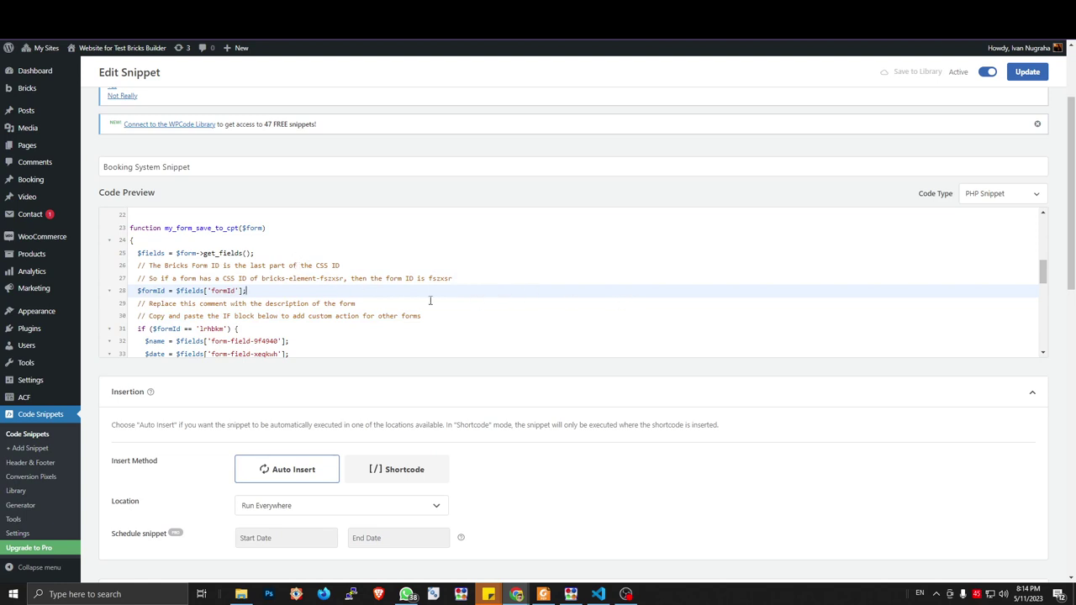
scroll(367, 294, "down", 3)
scroll(367, 299, "up", 3)
left_click(138, 330)
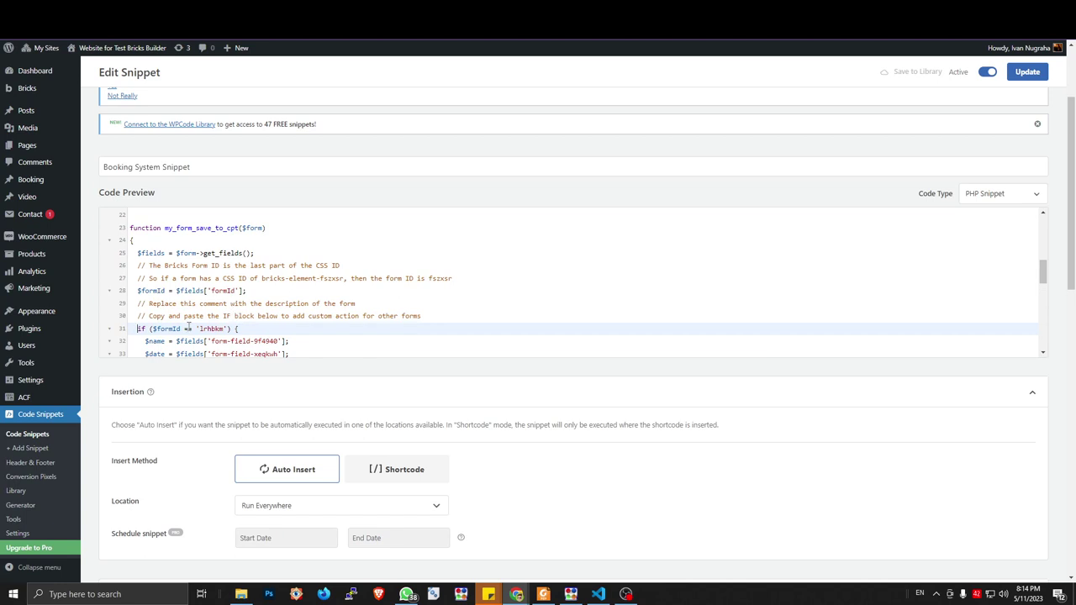
left_click(183, 329, "shift")
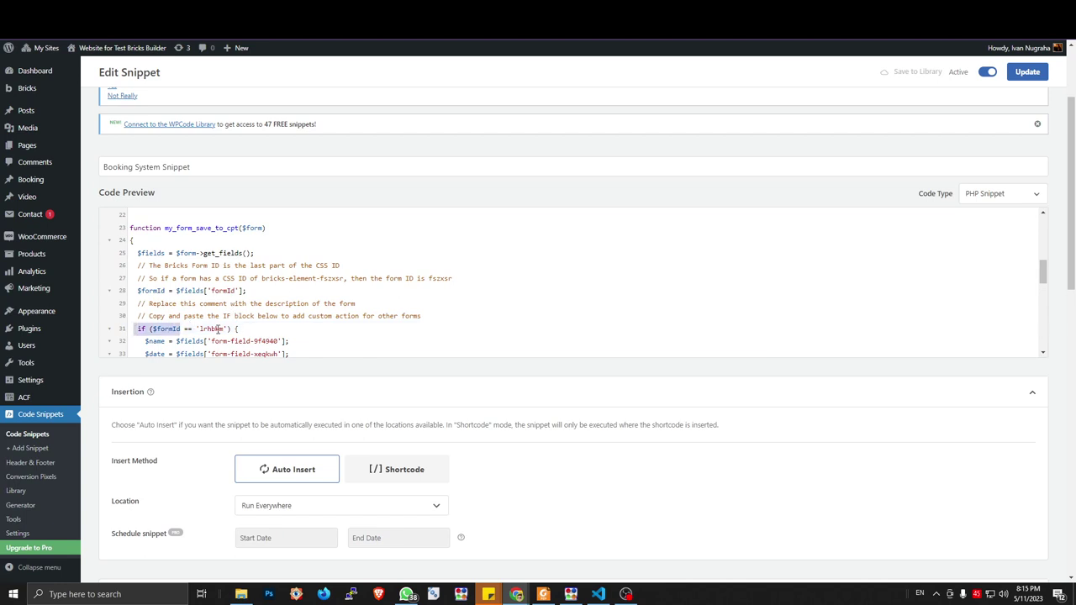
double_click(215, 329)
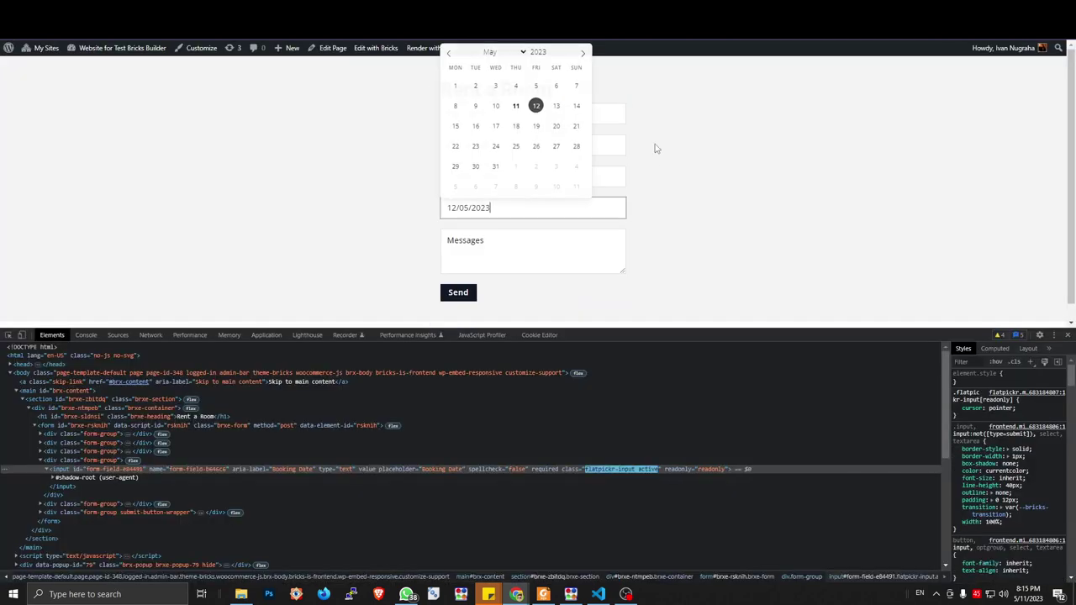
Read the form's element ID rsknih in DevTools and paste it over 'lrhbkm' in the snippet
left_click(666, 165)
left_click(569, 110)
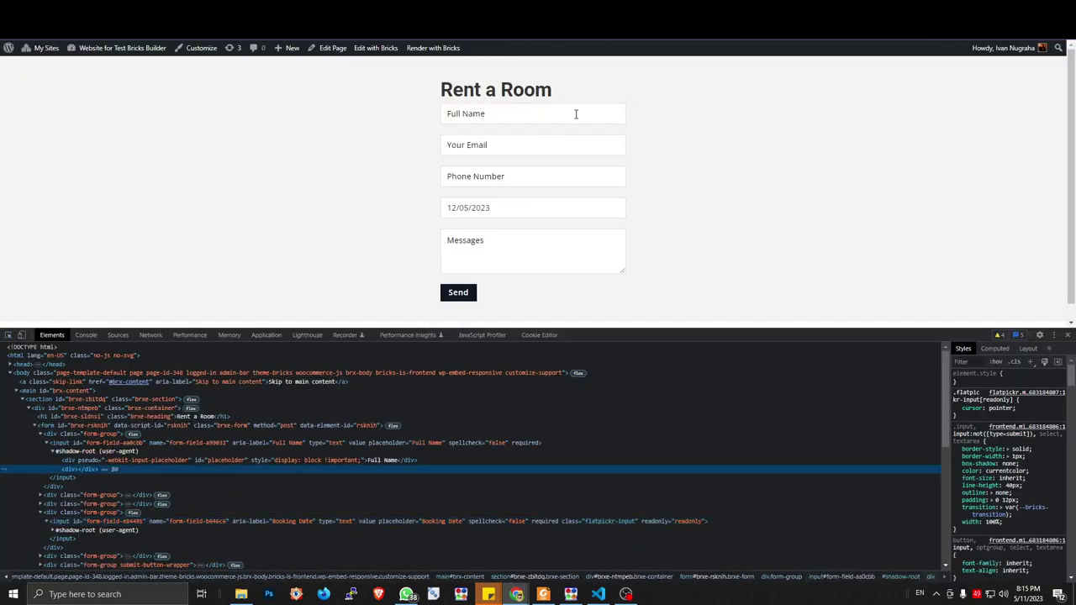
left_click(108, 422)
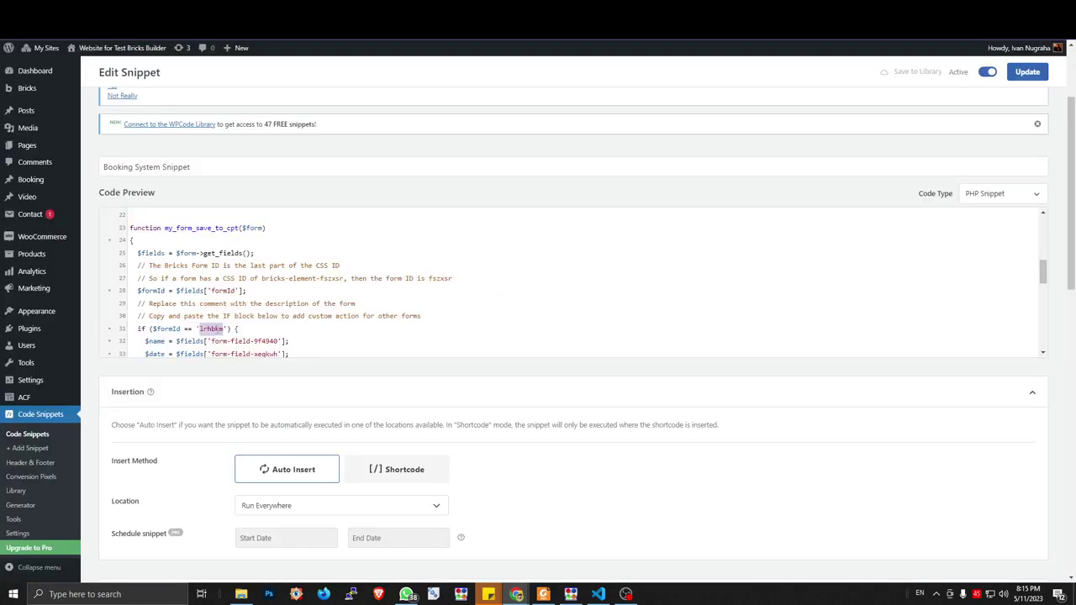
type("rsknih")
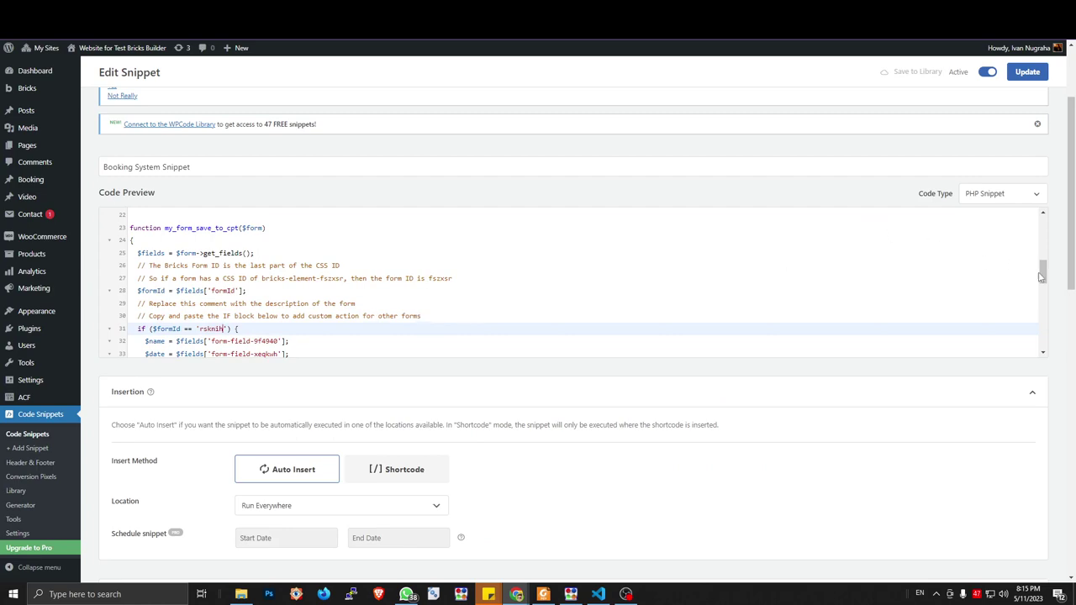
left_click_drag(1042, 272, 1044, 277)
Select the old full name field ID on line 32, undoing a mistaken paste
key("ctrl+equal")
key("ctrl+equal")
key("ctrl+equal")
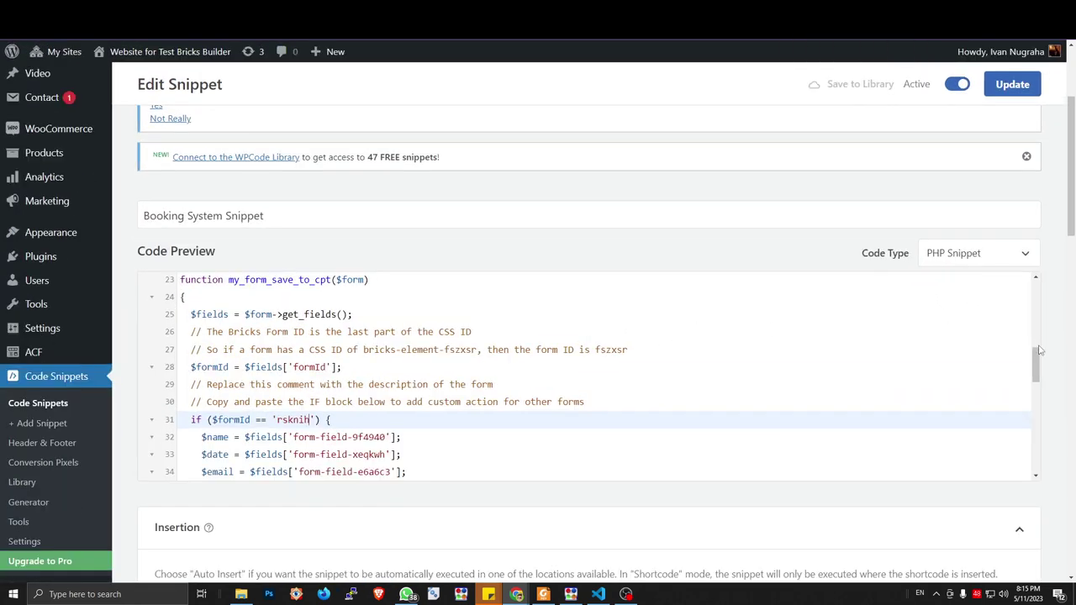
scroll(1038, 359, "down", 3)
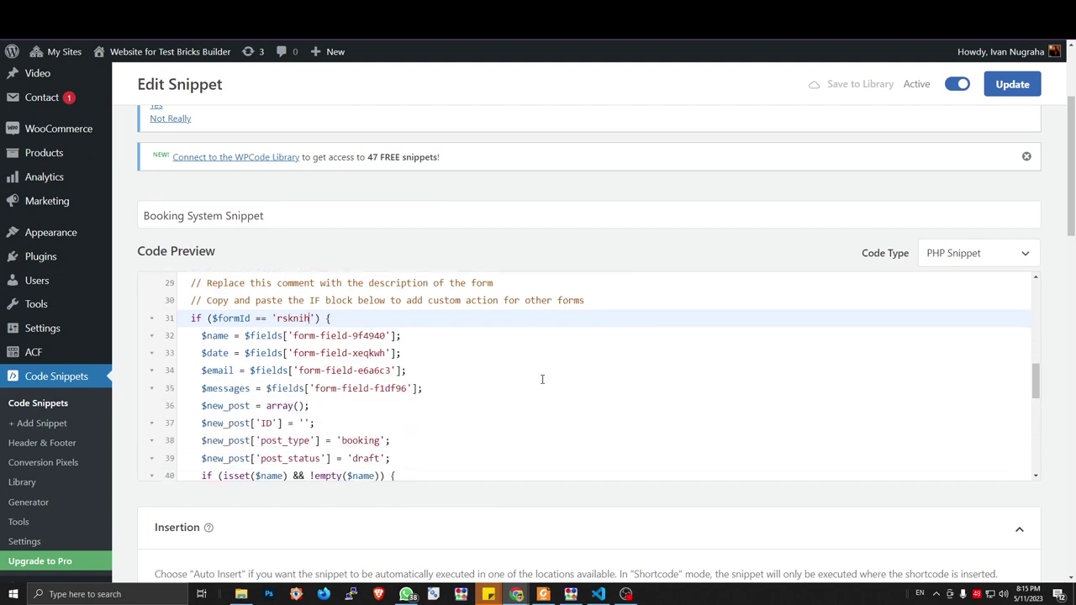
left_click(211, 337)
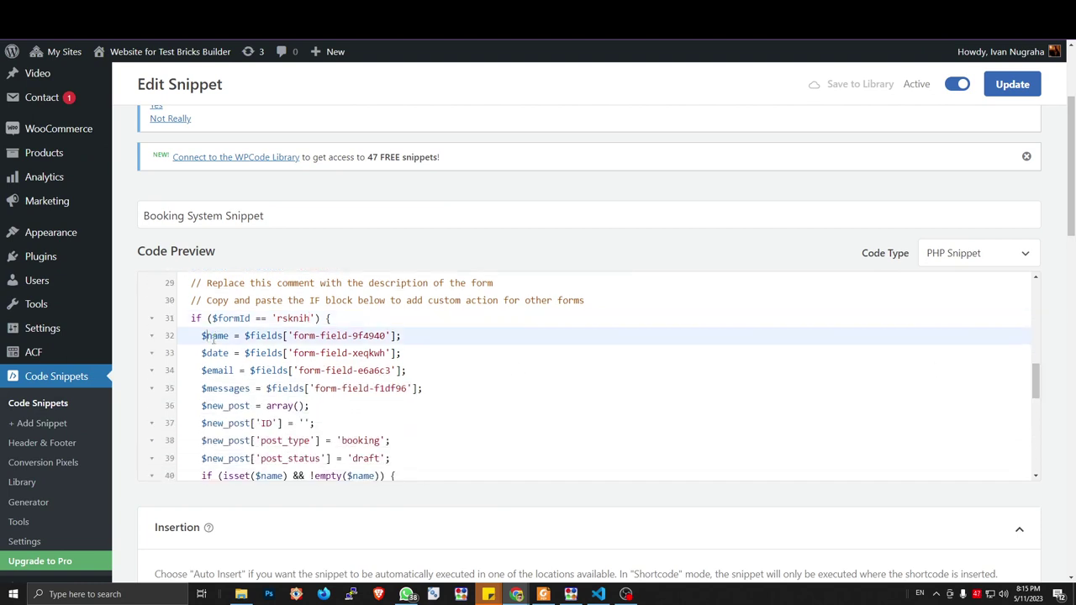
type("full")
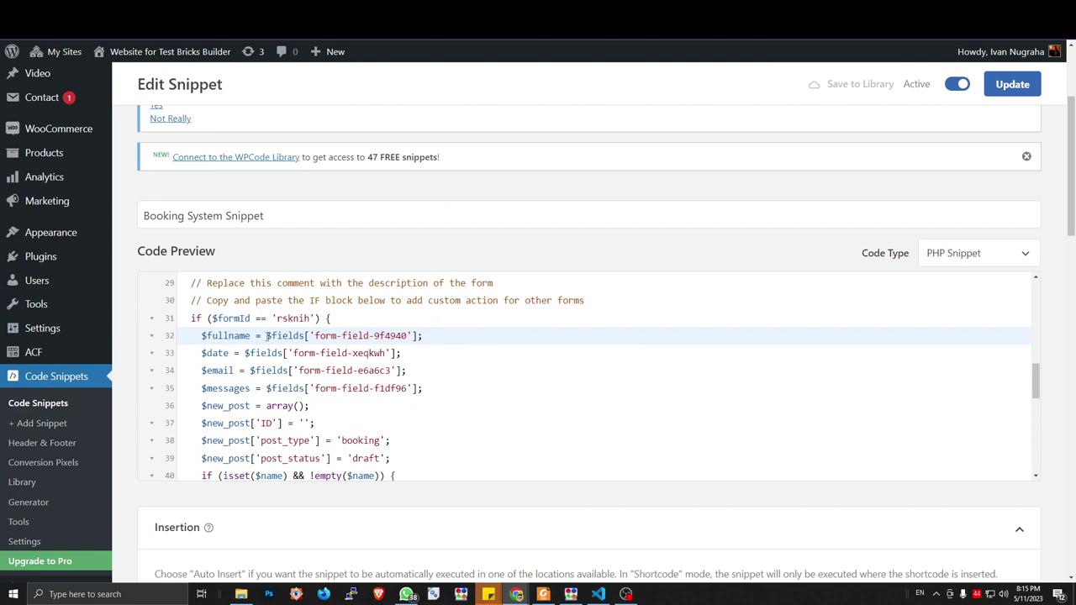
left_click_drag(266, 336, 409, 336)
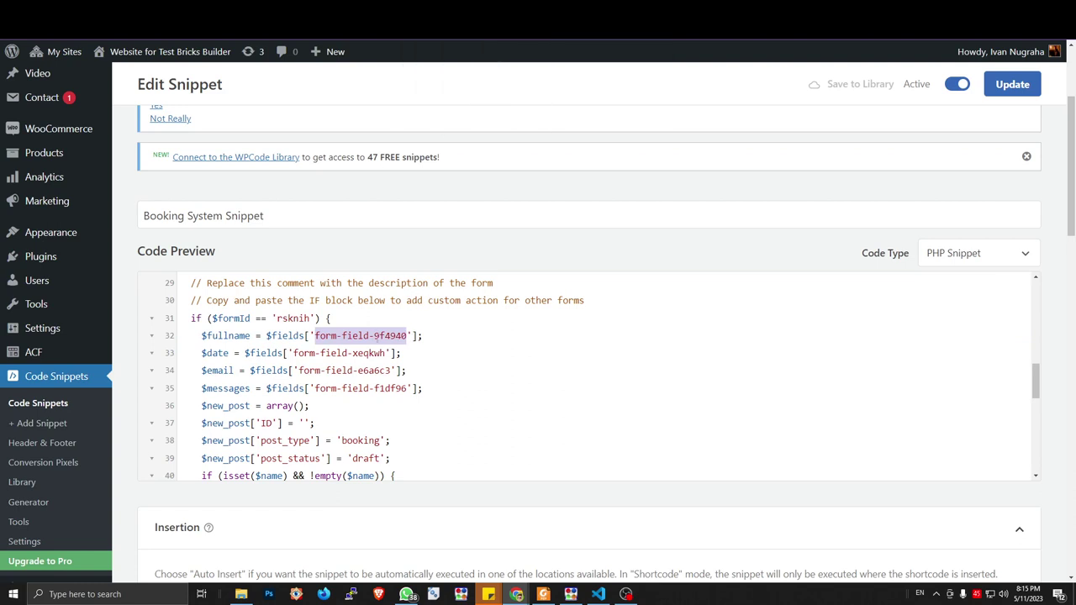
type("form-field-9f4943")
key("ctrl+z")
Copy the Full Name input's name from DevTools and paste form-field-a99032 as the $fullname ID
key("ctrl+Tab")
left_click(531, 138)
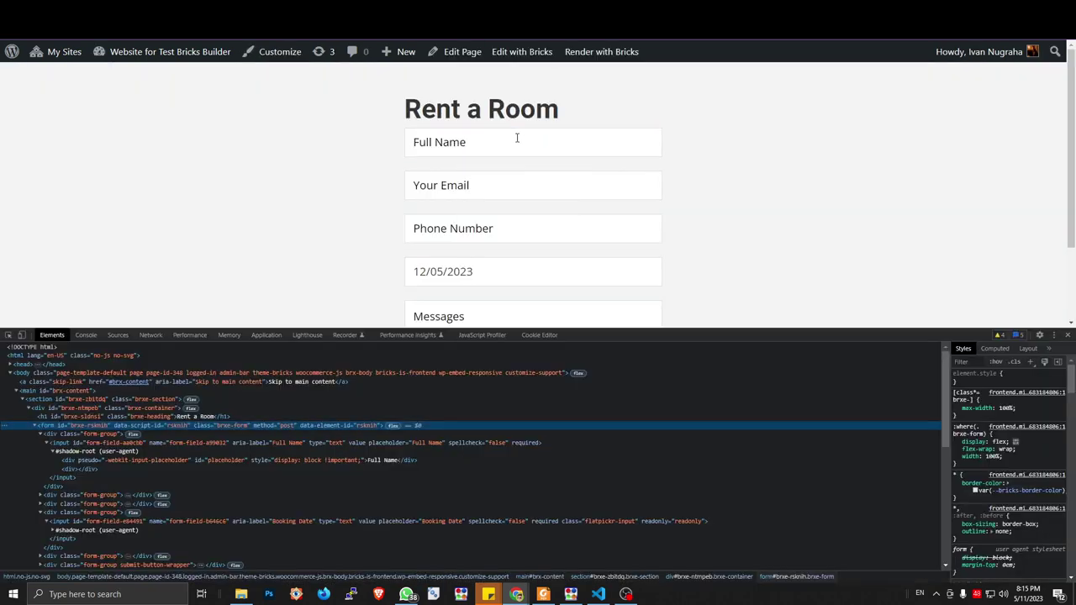
left_click(71, 443)
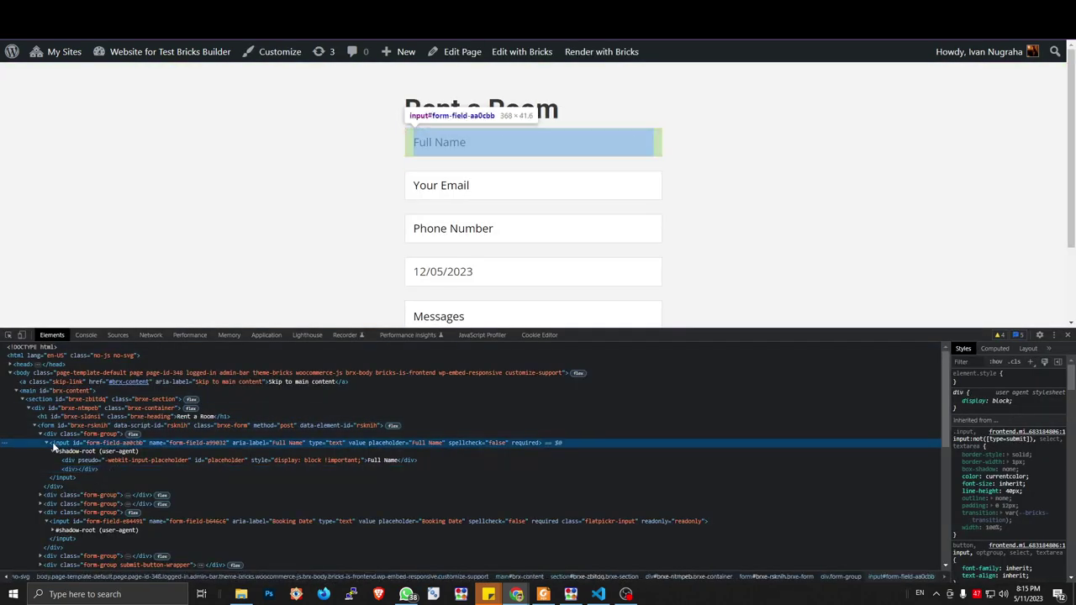
key("Left")
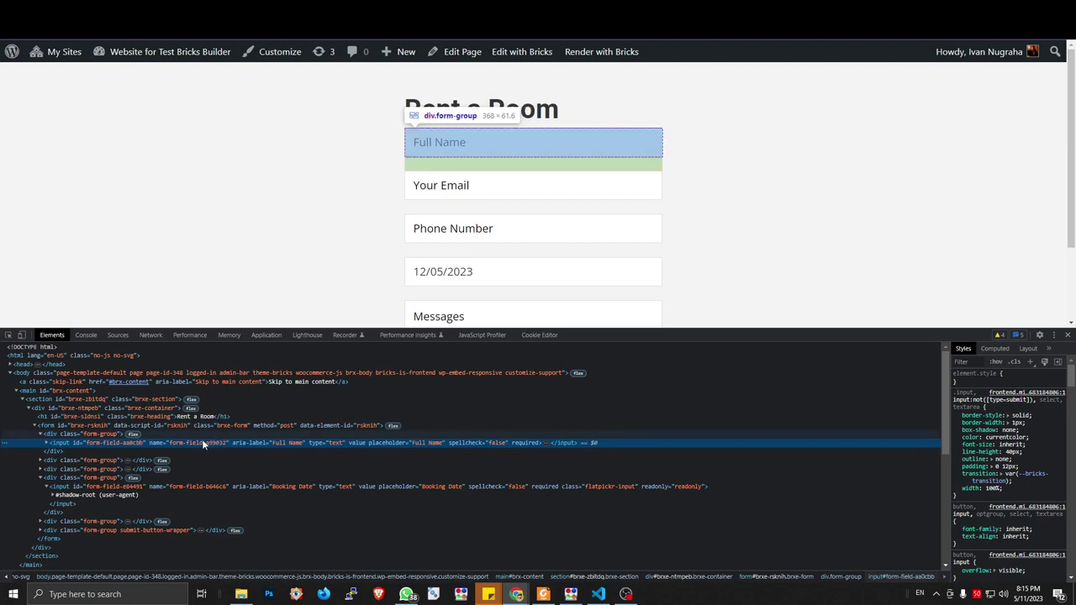
double_click(198, 442)
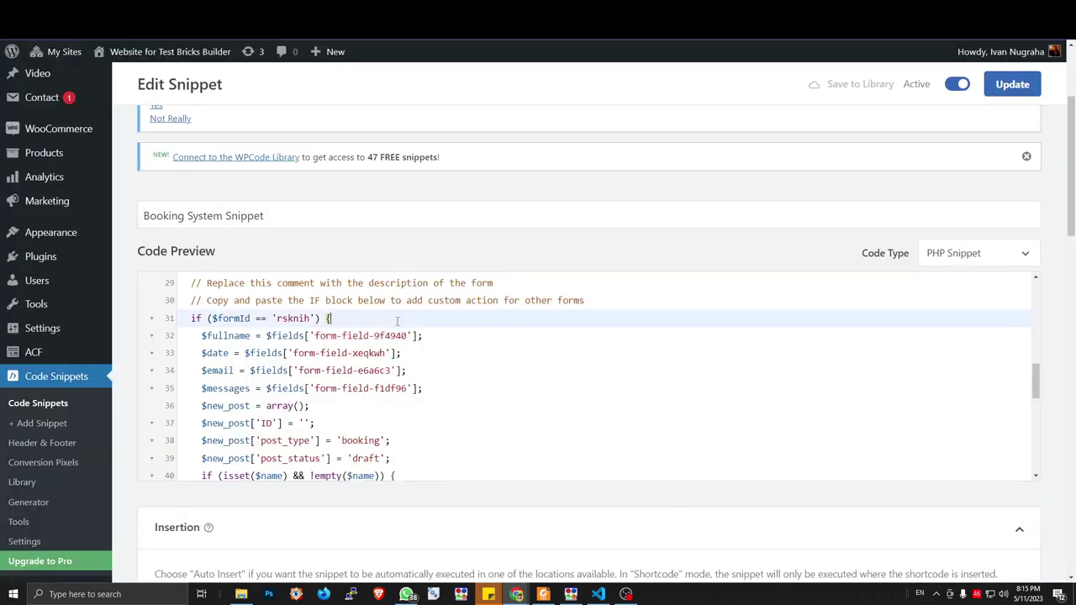
type("form-field-a99032")
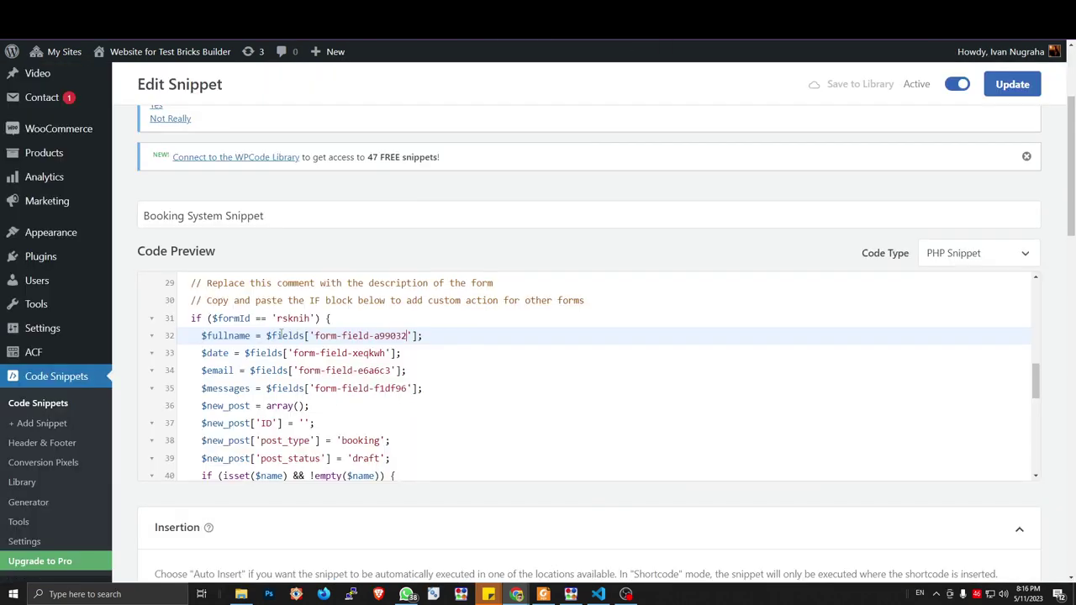
Delete the $date line and set the $email field ID to form-field-7458c0 from DevTools
triple_click(219, 355)
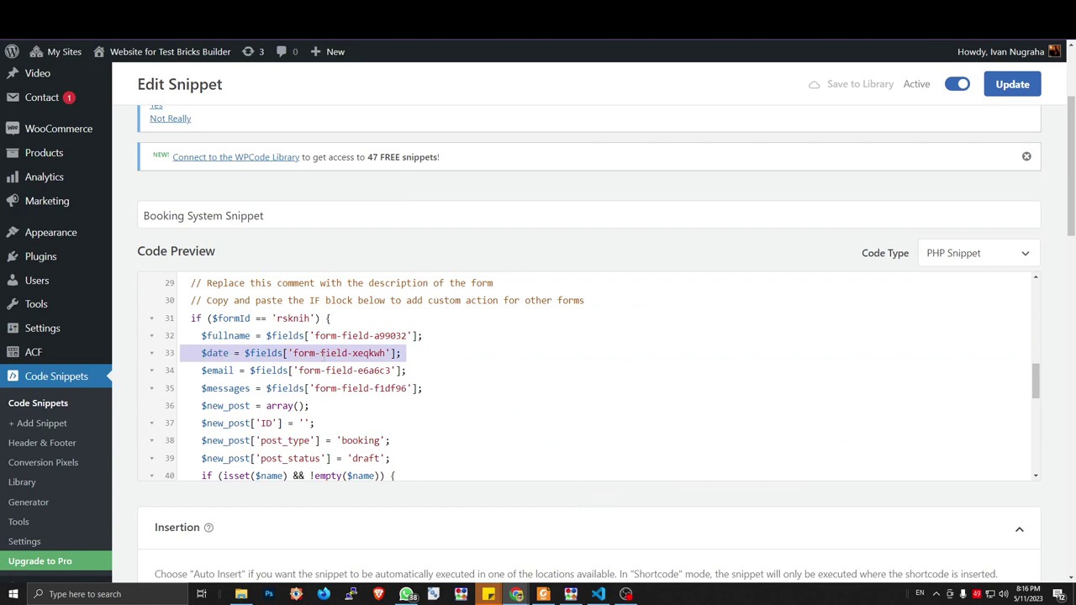
key("BackSpace")
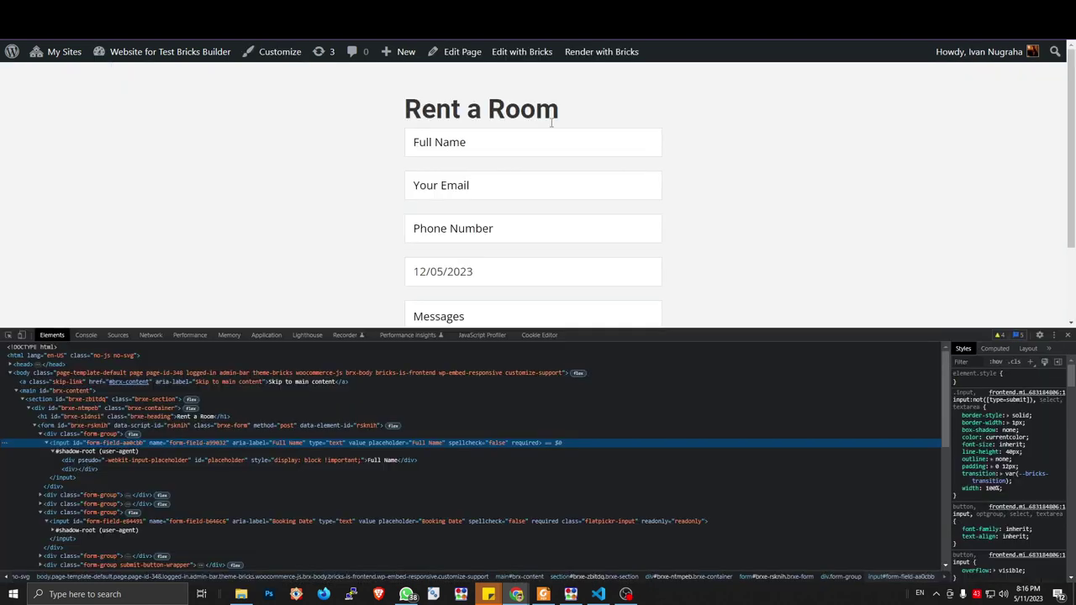
left_click(483, 190)
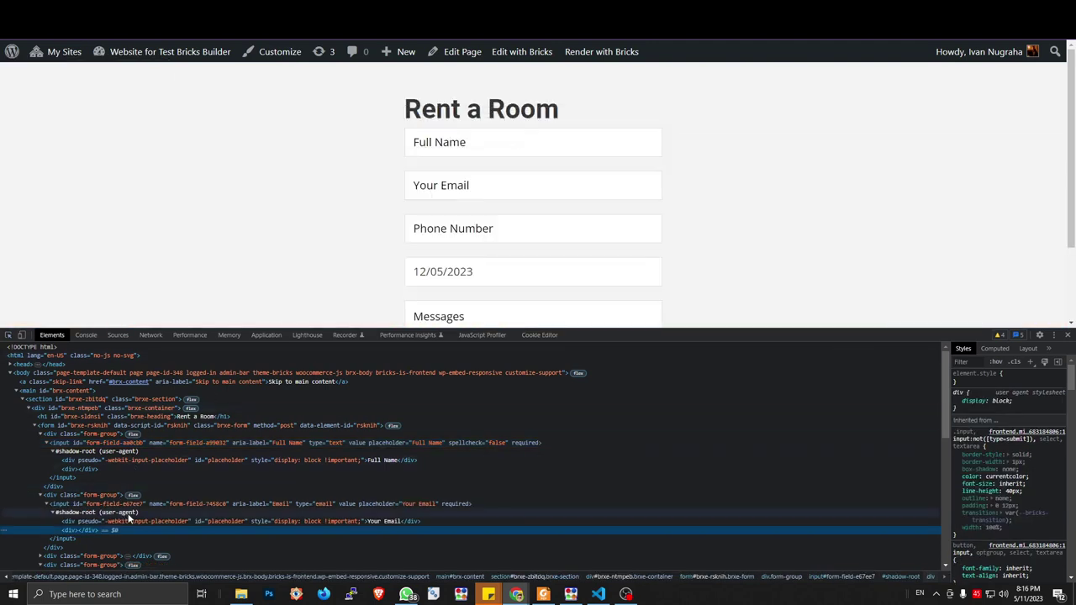
left_click(131, 505)
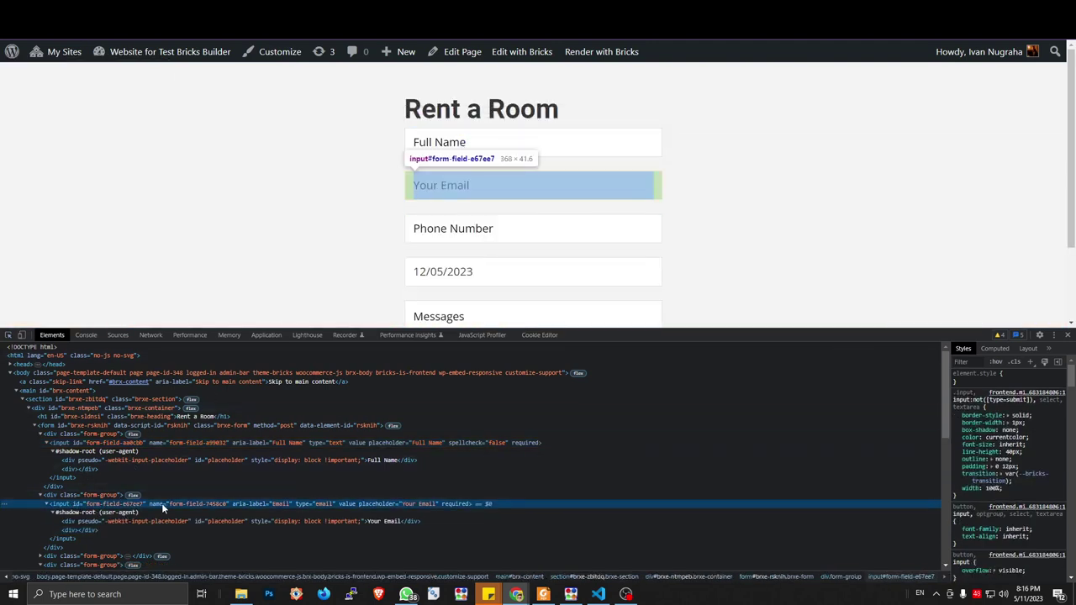
double_click(183, 504)
key("ctrl+c")
left_click(159, 503)
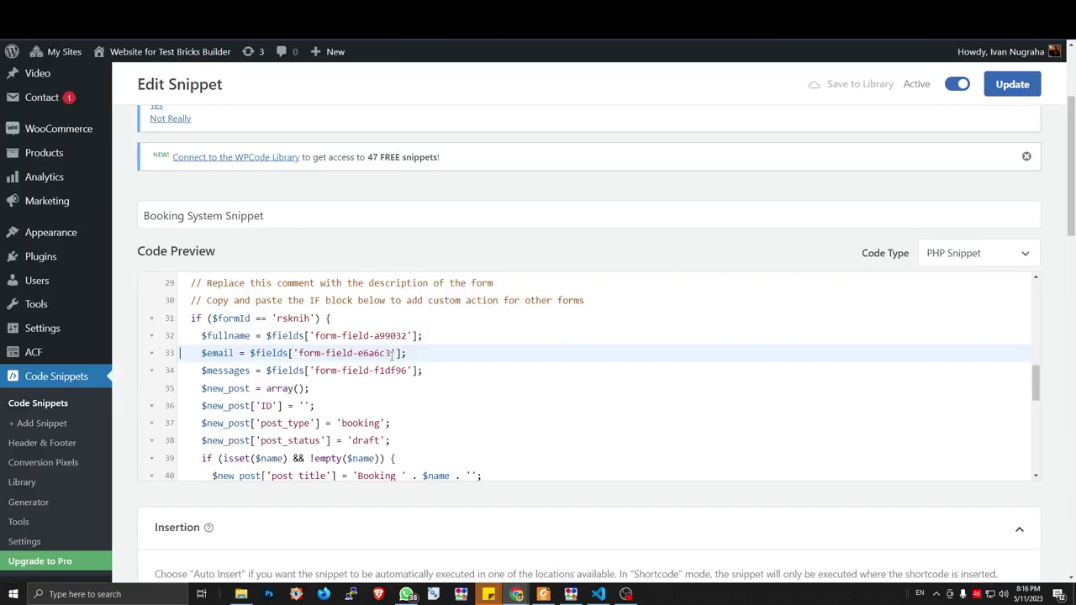
left_click_drag(390, 353, 299, 353)
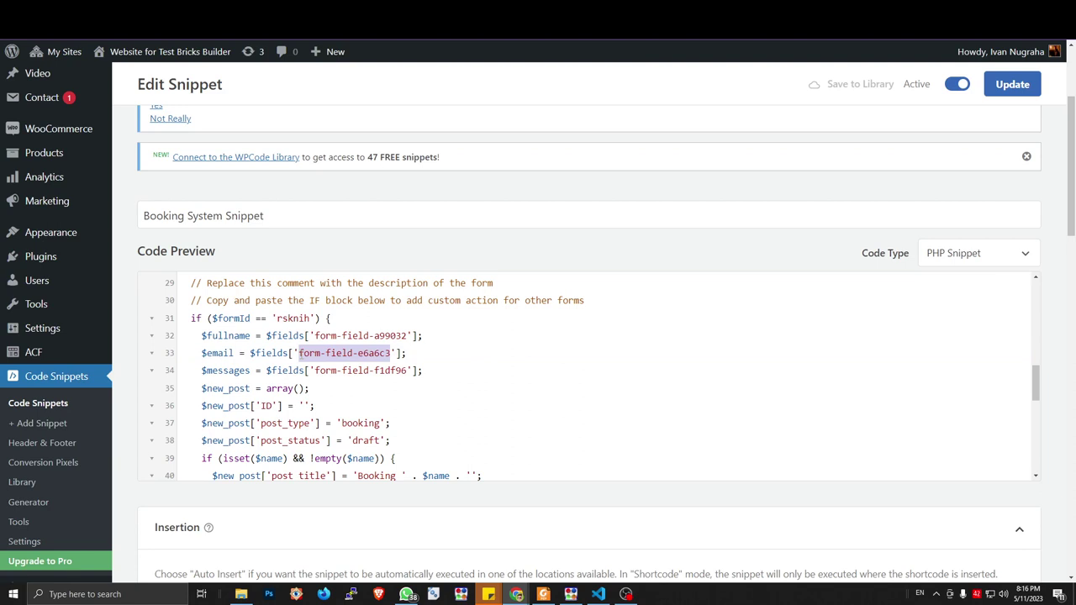
key("ctrl+v")
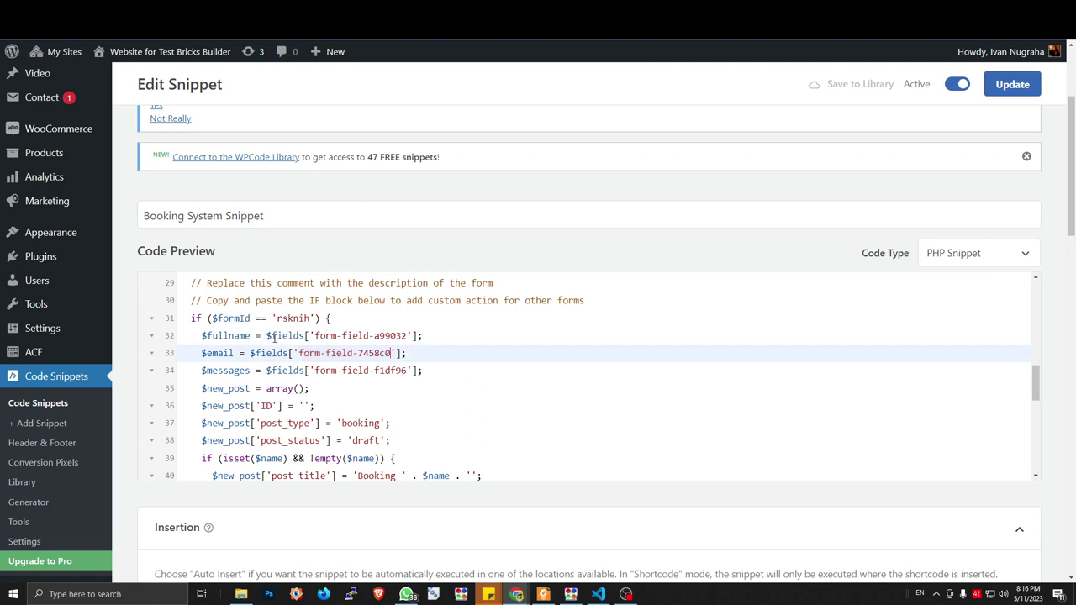
key("alt+Tab")
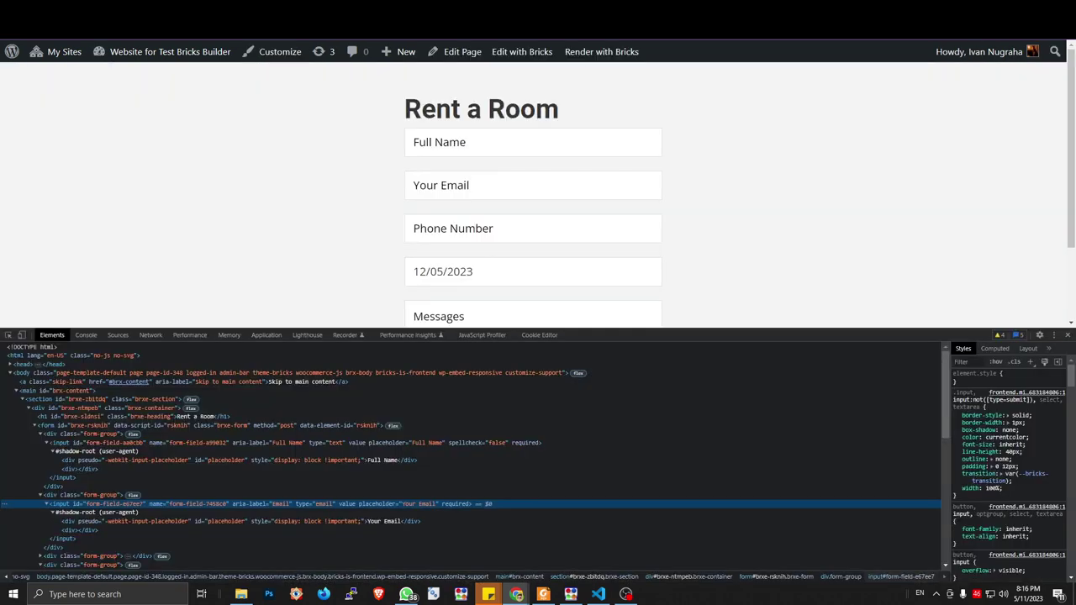
key("alt+Tab")
Duplicate the $email line onto a new line 34 below it
left_click_drag(180, 353, 414, 352)
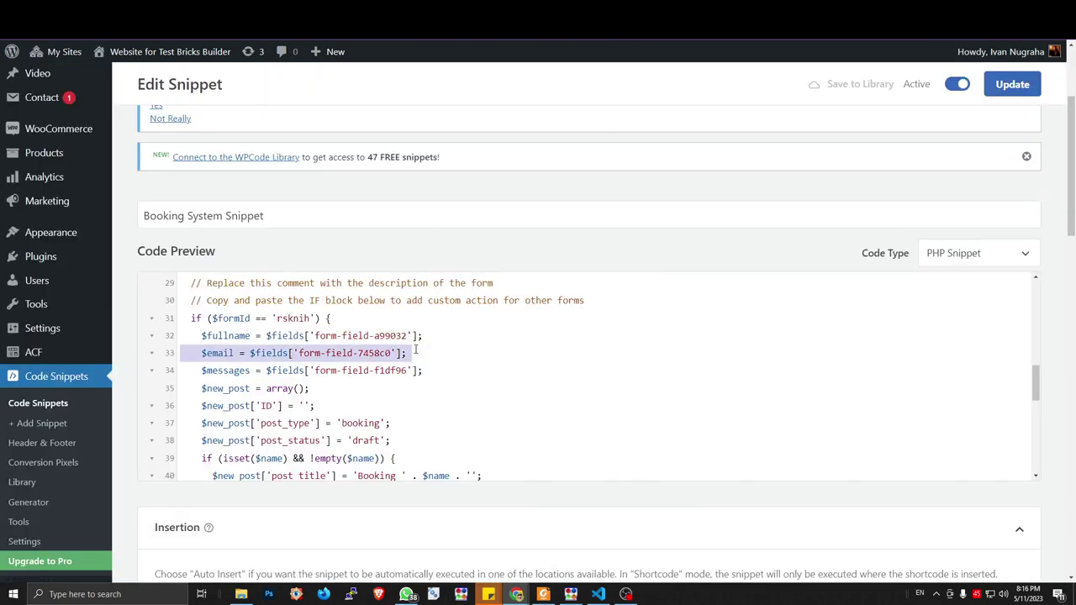
key("ctrl+c")
key("End")
key("Return")
key("Return")
key("Up")
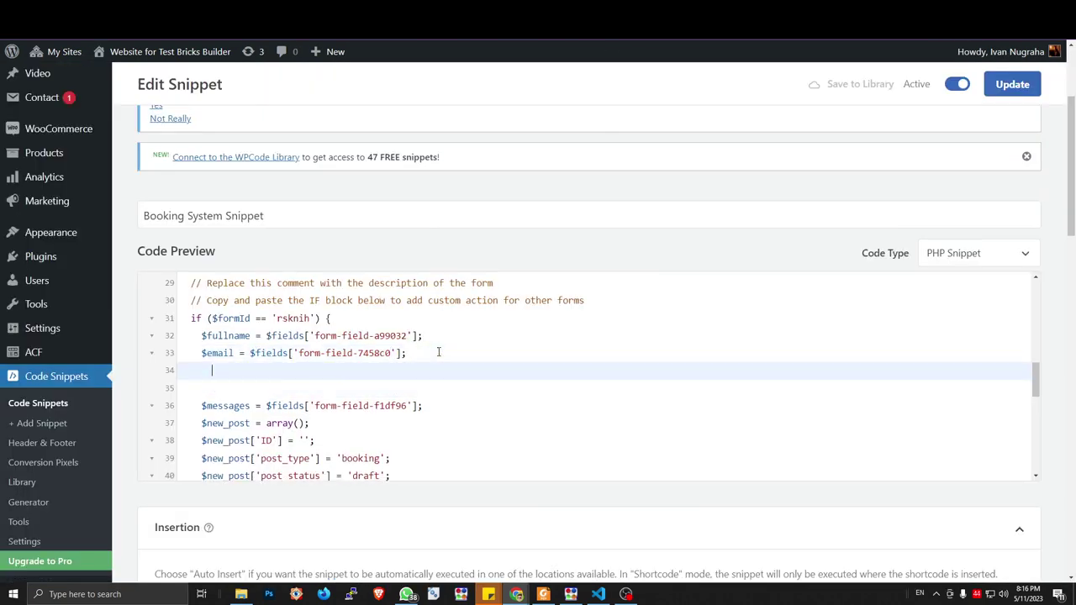
key("ctrl+v")
left_click(235, 369)
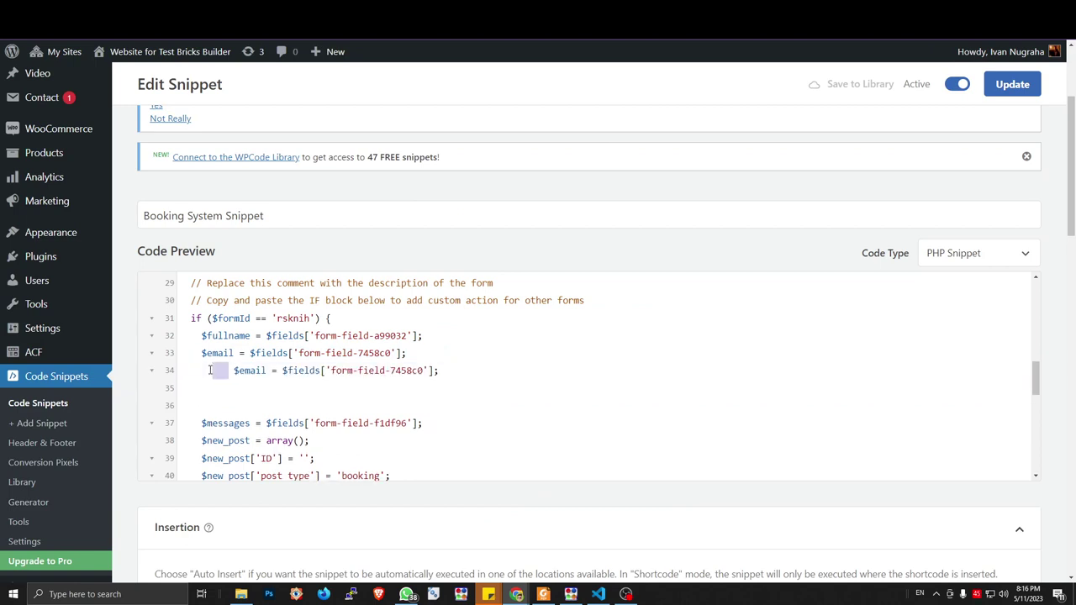
key("BackSpace")
key("BackSpace")
key("BackSpace")
key("BackSpace")
key("BackSpace")
key("BackSpace")
key("BackSpace")
key("BackSpace")
key("BackSpace")
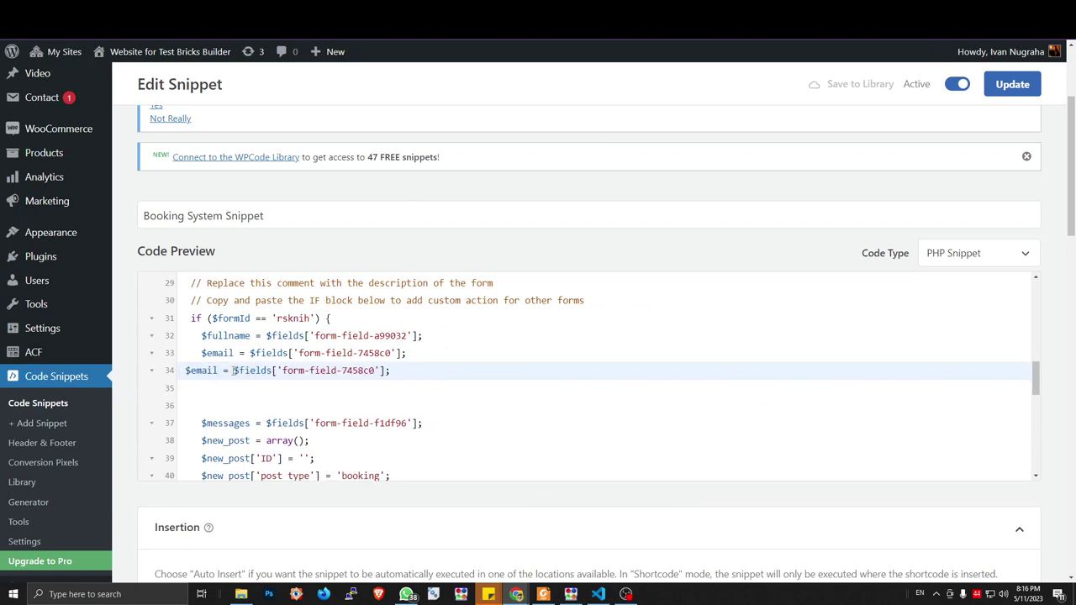
Indent the duplicated line and rename its variable from $email to $phone
key("Tab")
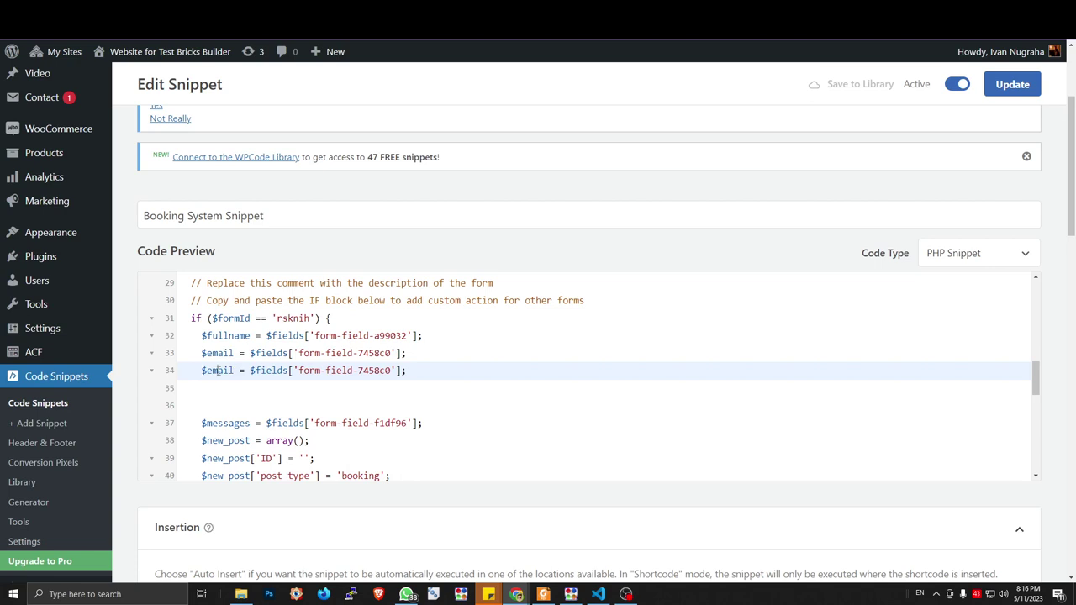
double_click(217, 369)
key("Right")
key("BackSpace")
key("BackSpace")
key("BackSpace")
key("BackSpace")
key("BackSpace")
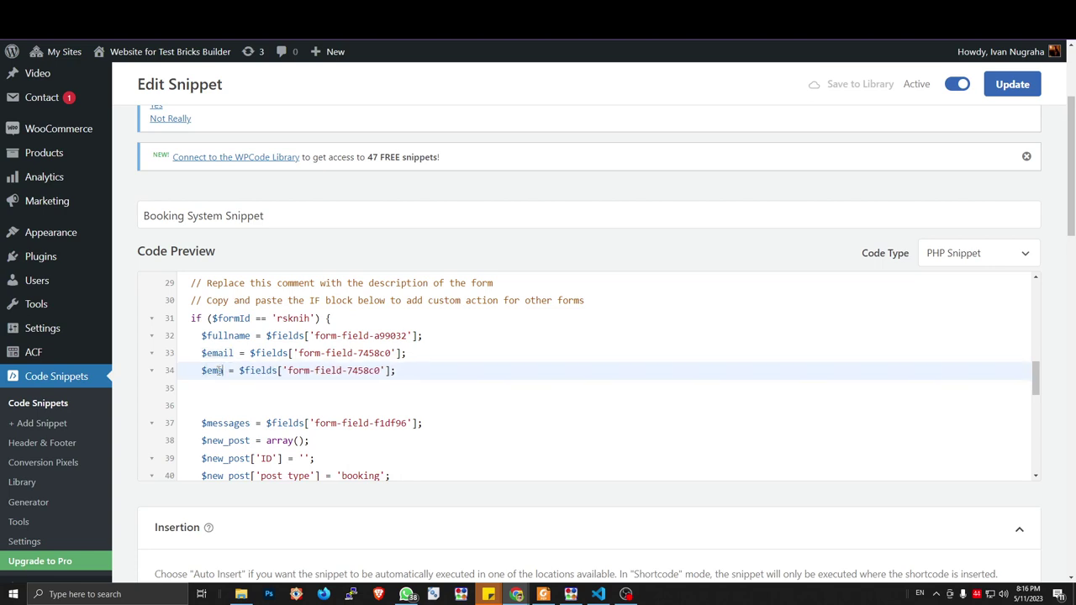
type("phone")
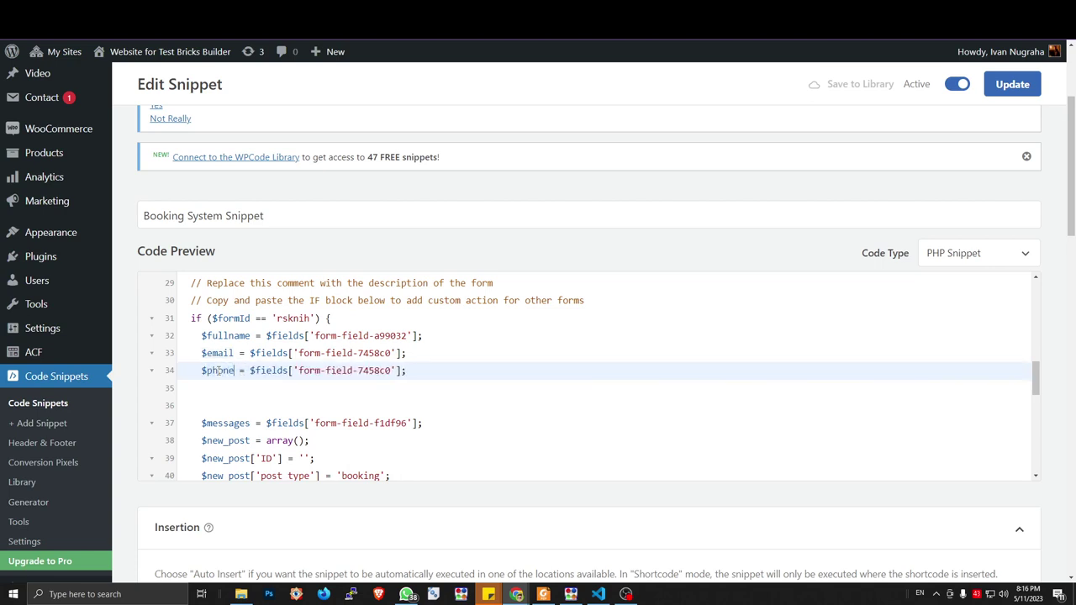
Copy the Phone Number input's name from DevTools and paste form-field-fiuctu as the $phone ID
key("alt+Tab")
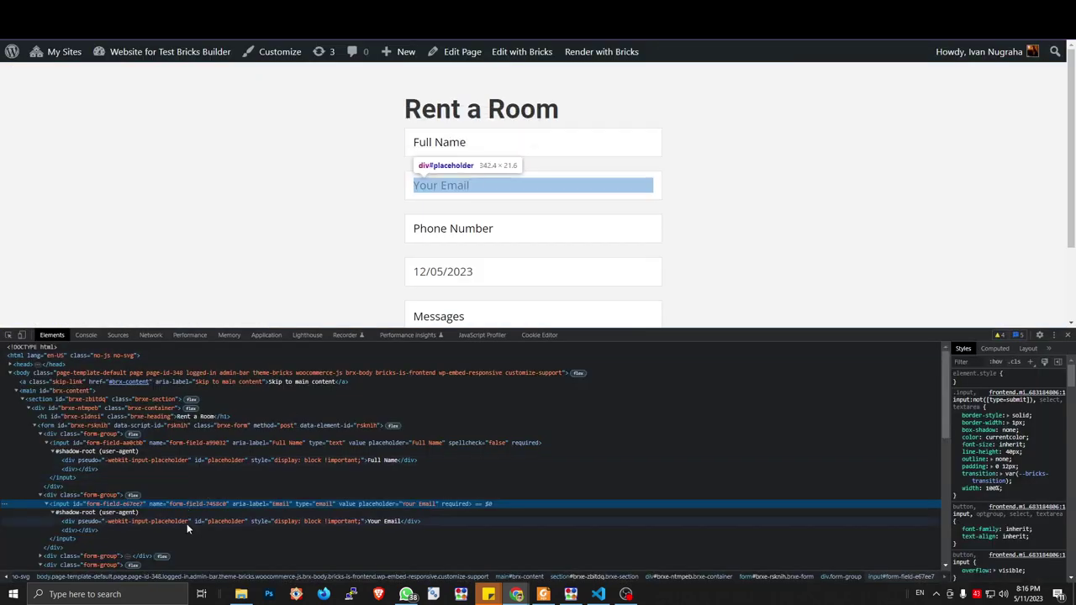
key("ctrl+shift+c")
left_click(420, 233)
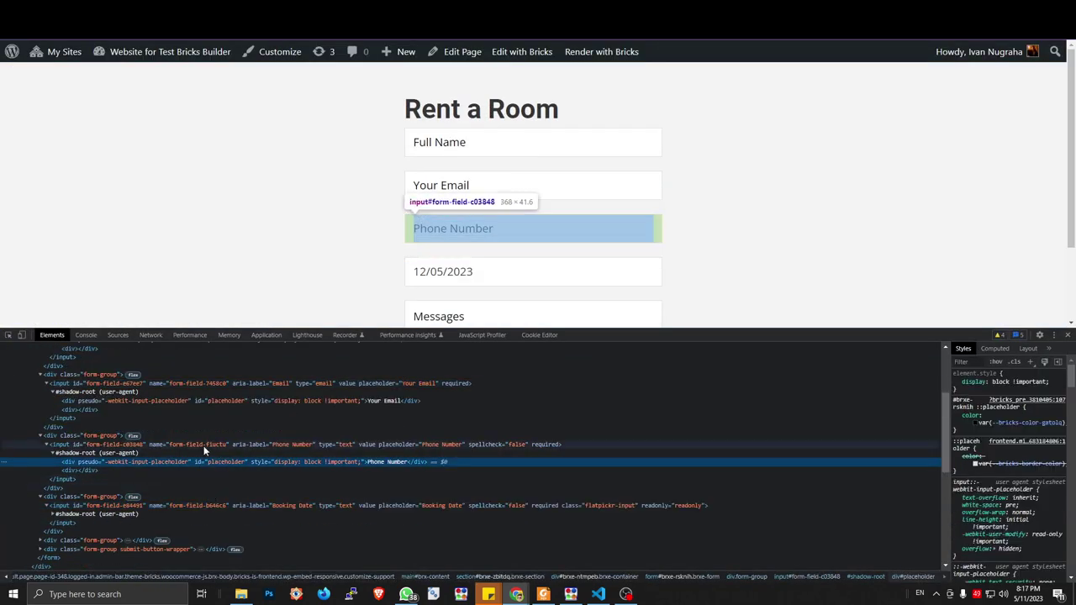
double_click(201, 443)
key("ctrl+Tab")
key("ctrl+Tab")
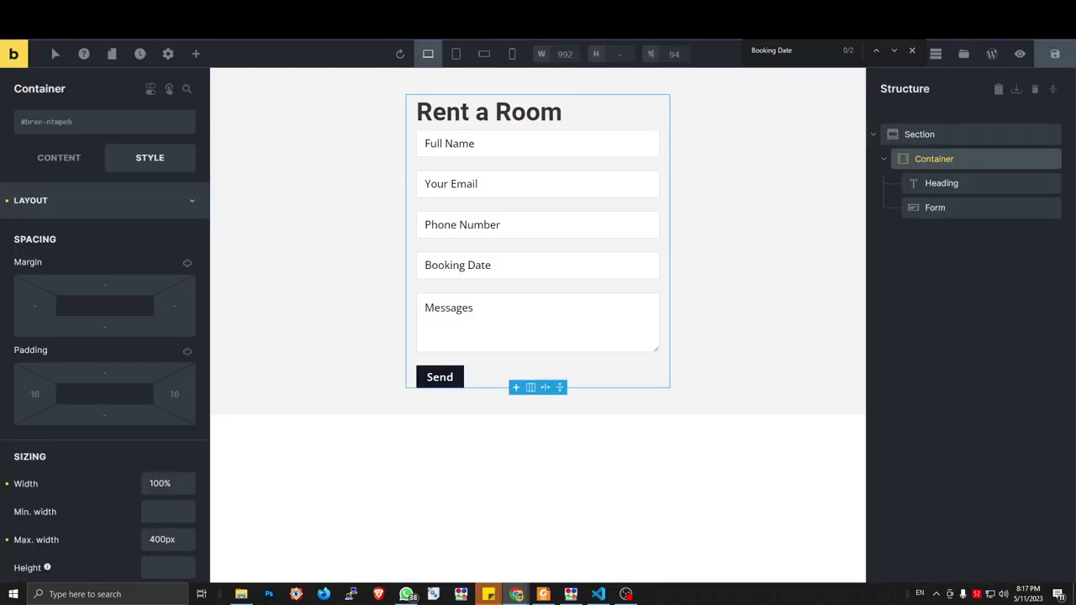
key("ctrl+Tab")
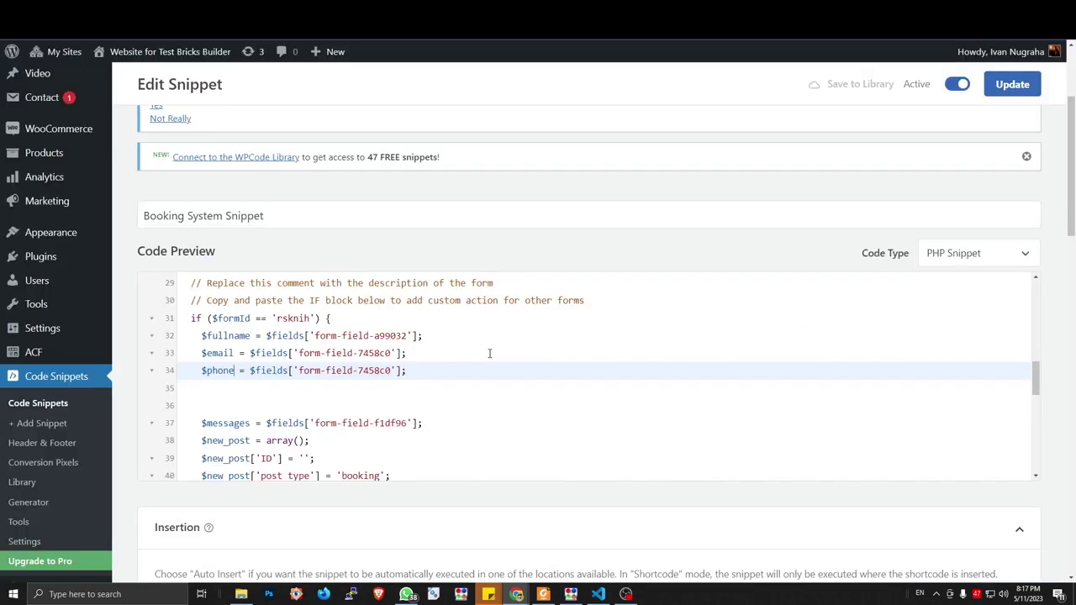
left_click_drag(392, 371, 298, 371)
key("ctrl+v")
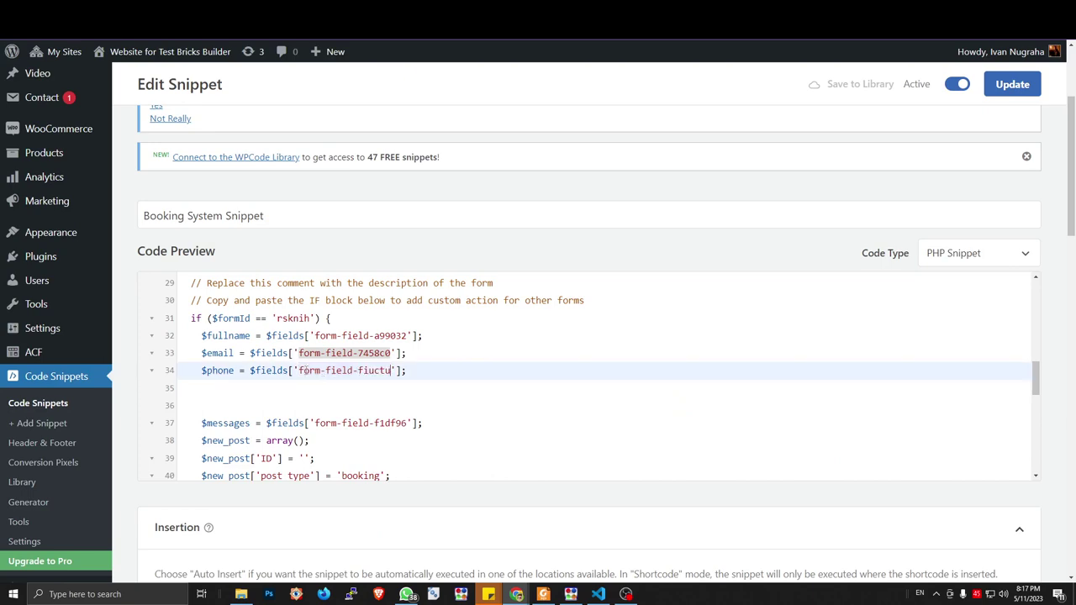
key("ctrl+Tab")
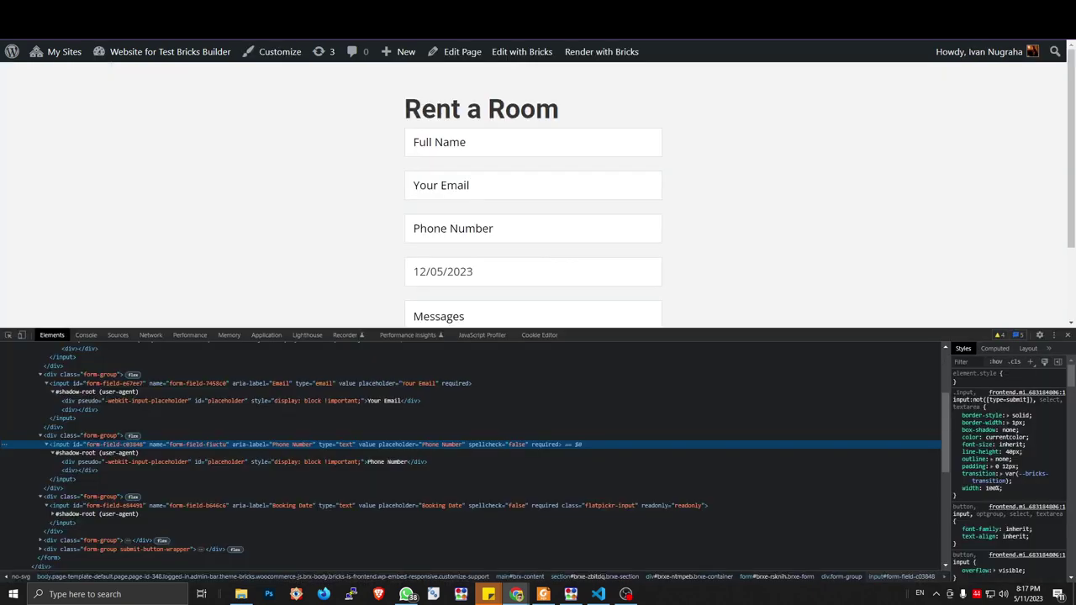
key("ctrl+shift+Tab")
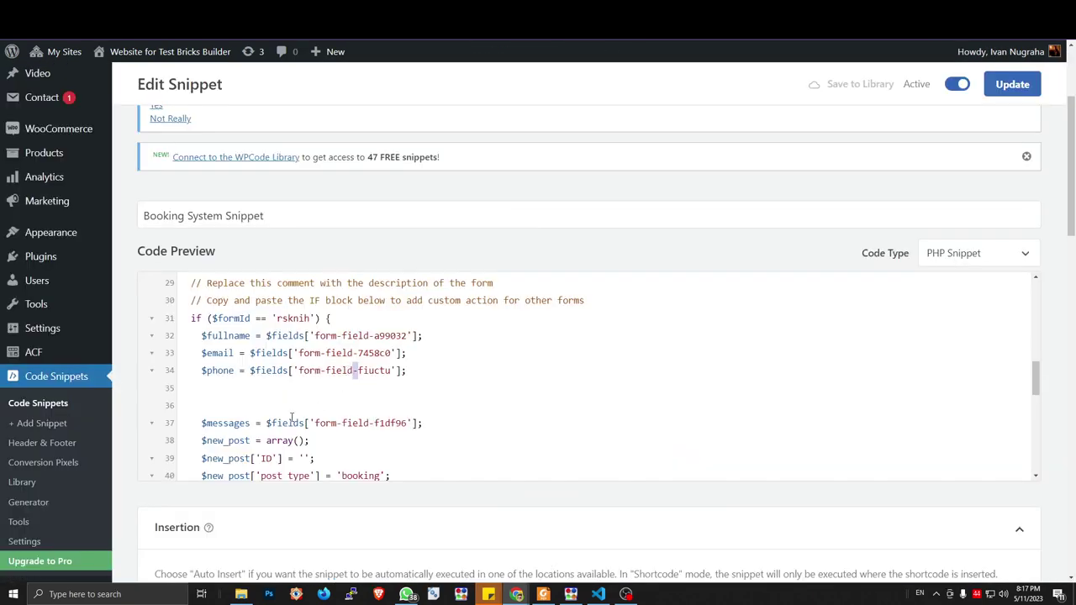
triple_click(285, 371)
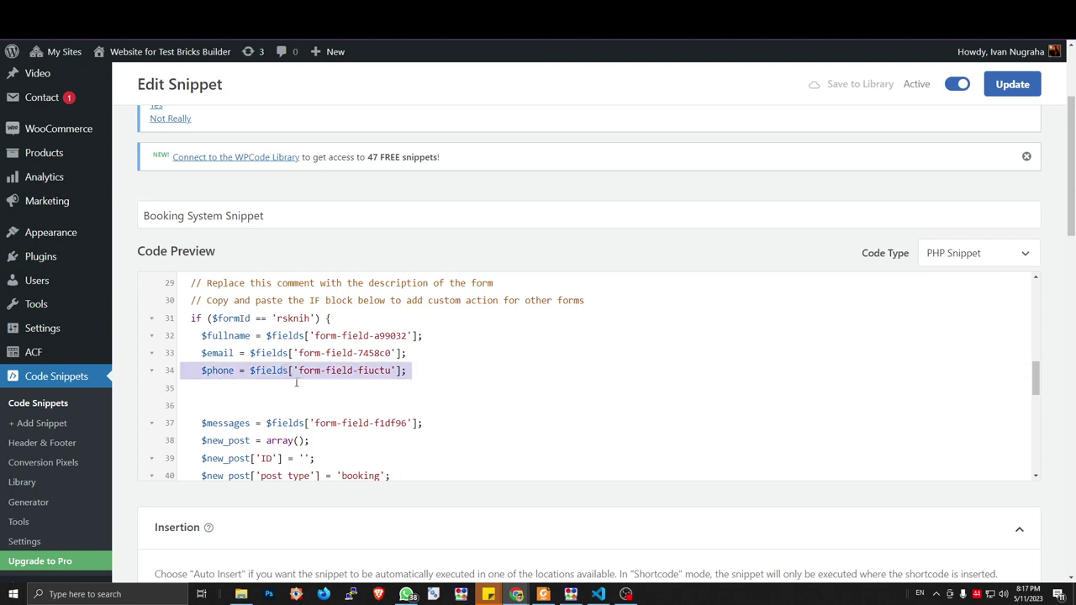
Duplicate the $phone line and rename the copy to $date
key("ctrl+c")
left_click(296, 388)
key("ctrl+v")
double_click(226, 389)
type("da")
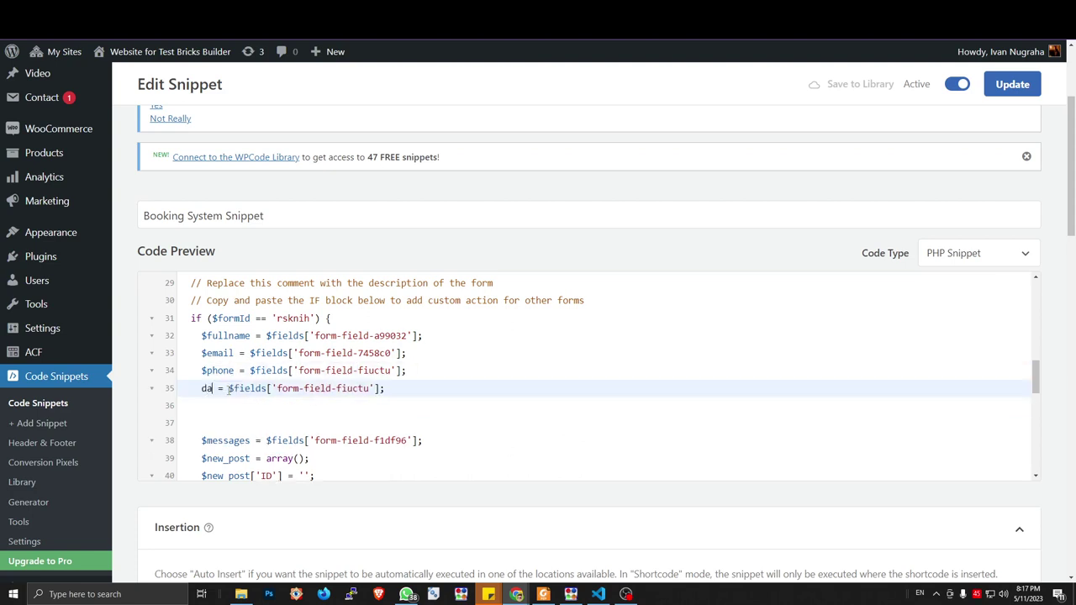
type("te")
left_click(202, 389)
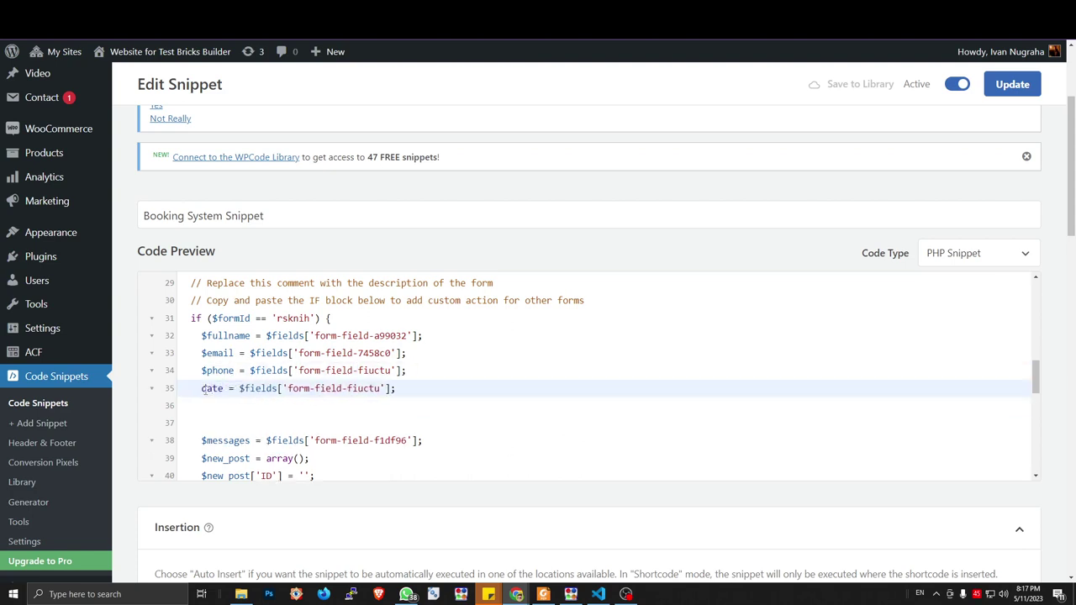
type("$")
Copy the Booking Date input's name from DevTools and paste form-field-b646c6 as the $date ID
key("ctrl+Tab")
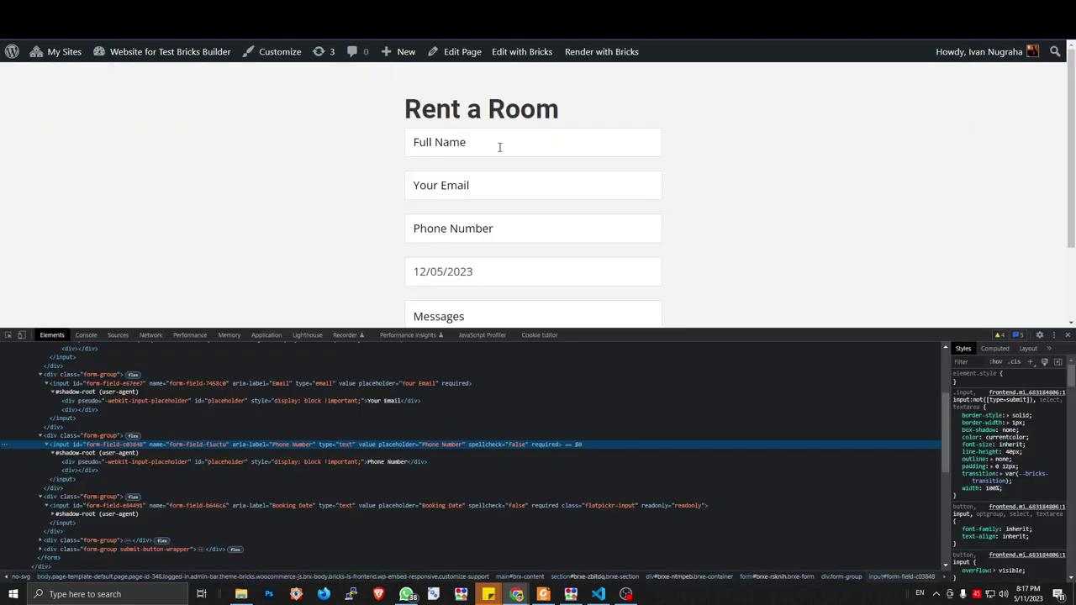
key("ctrl+shift+c")
left_click(464, 271)
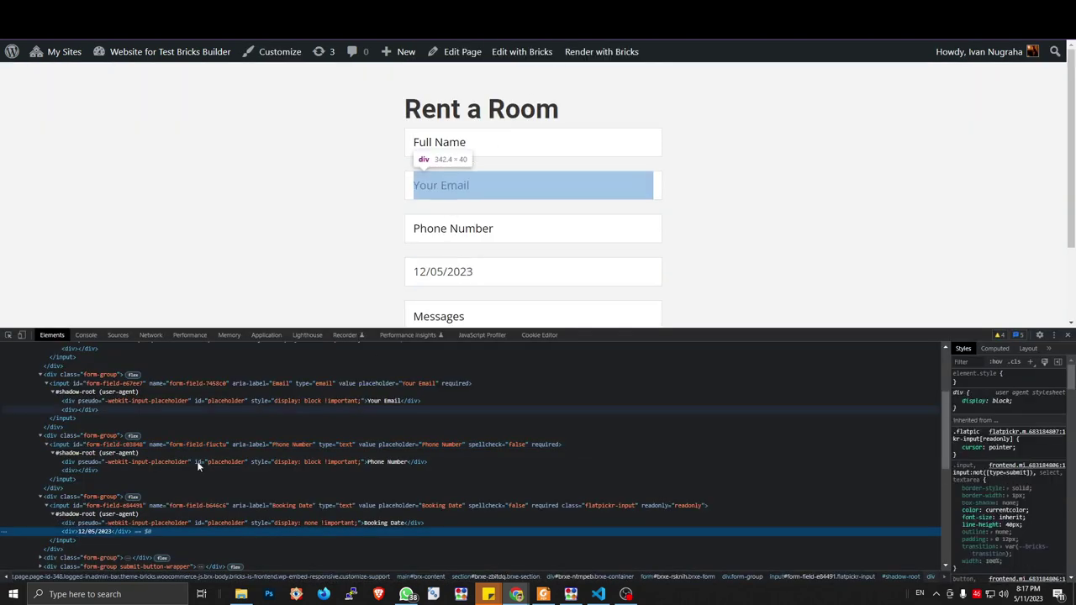
left_click(109, 506)
double_click(204, 506)
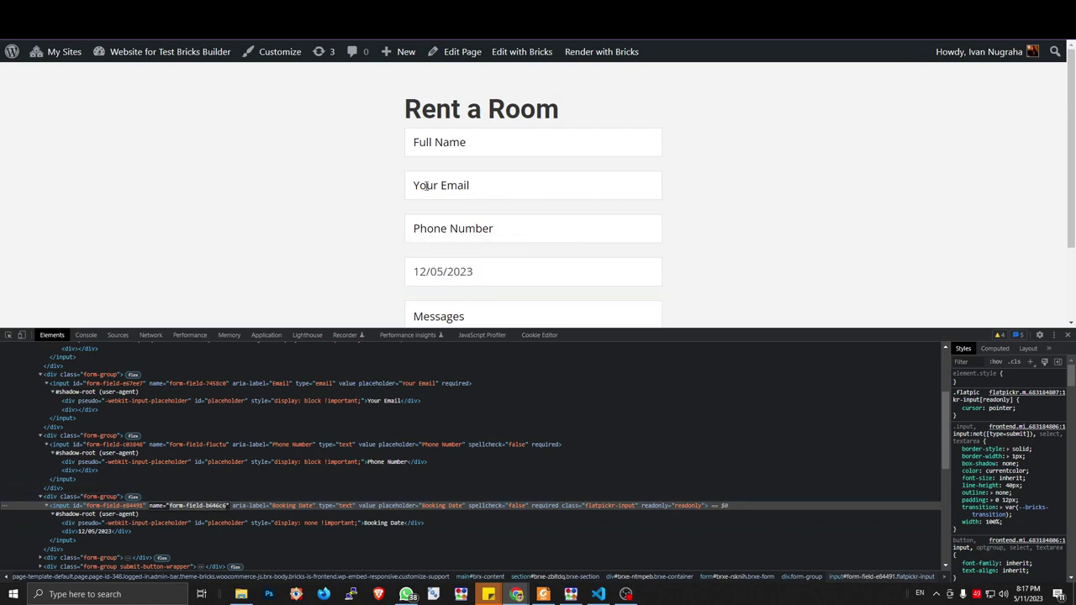
key("ctrl+Tab")
key("ctrl+Tab")
key("ctrl+Tab")
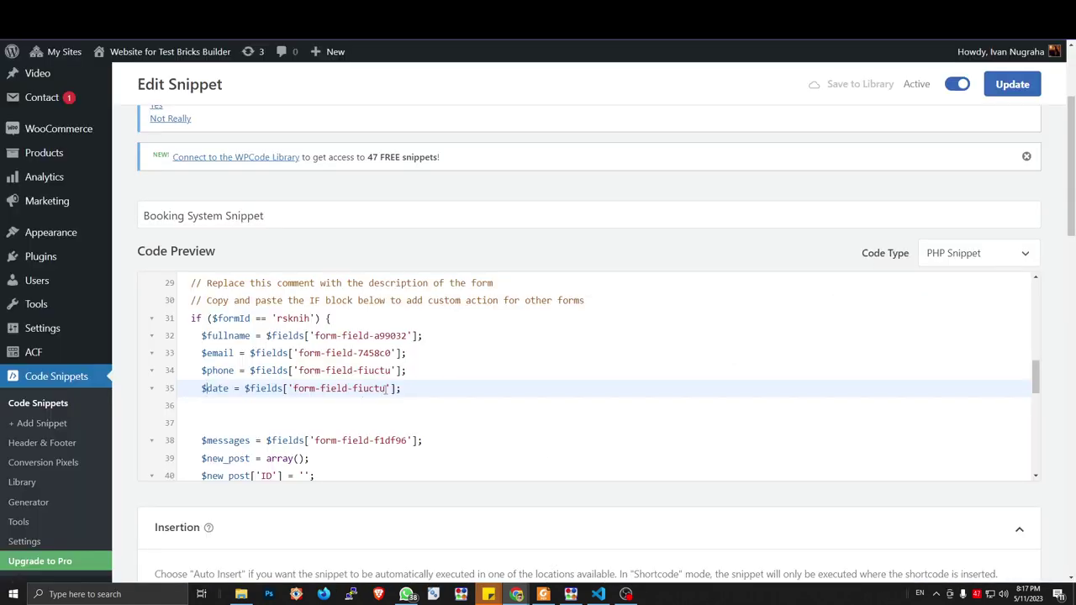
left_click_drag(388, 389, 293, 389)
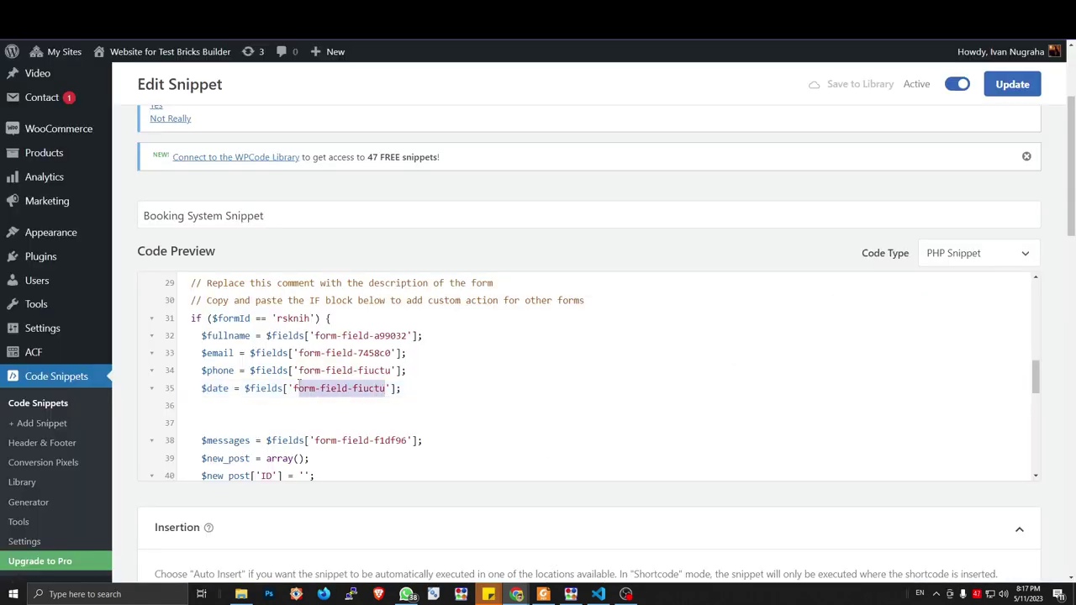
key("ctrl+v")
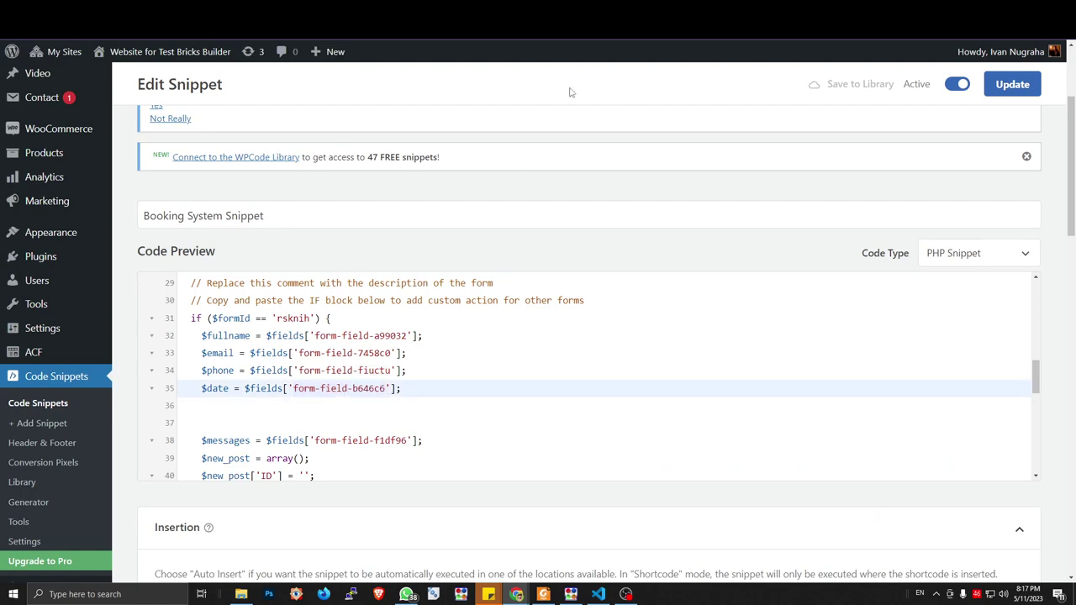
Delete the blank lines above $messages and indent it directly beneath $date
key("ctrl+Tab")
key("ctrl+Tab")
left_click_drag(203, 441, 177, 406)
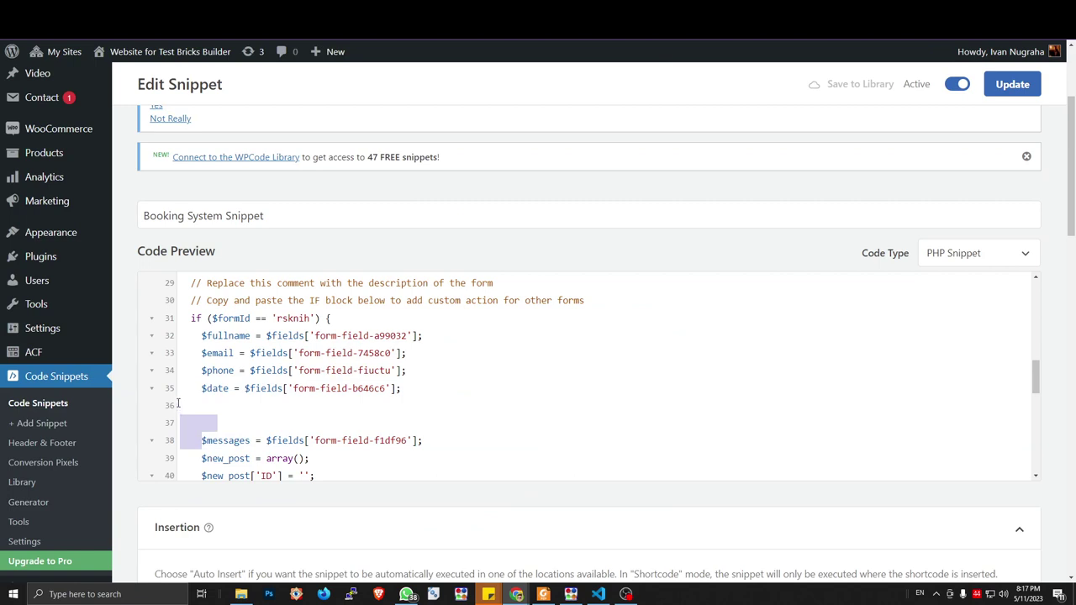
key("BackSpace")
key("Tab")
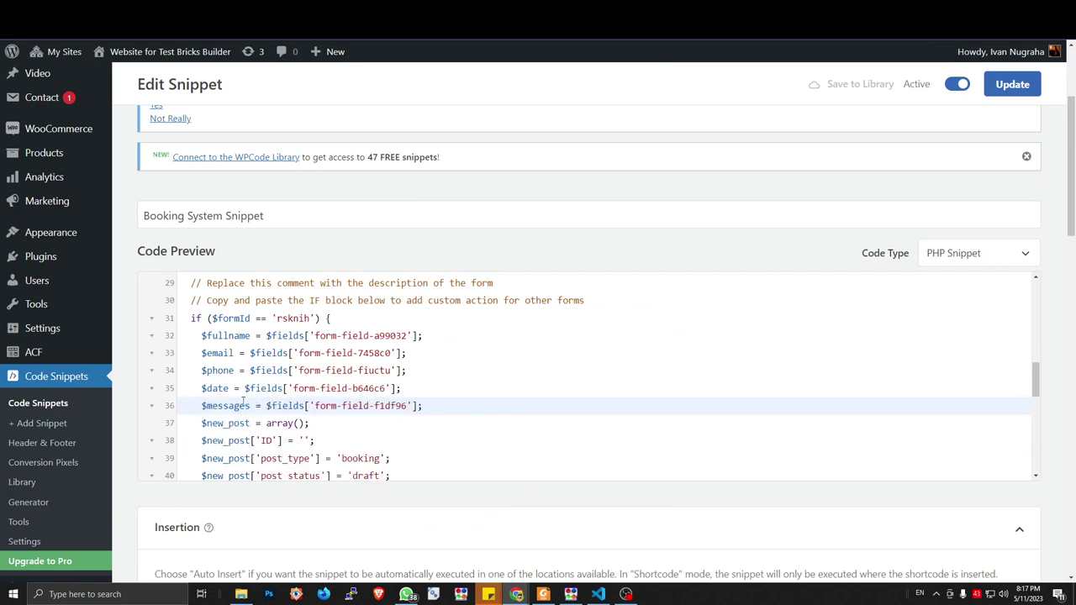
left_click_drag(314, 406, 407, 406)
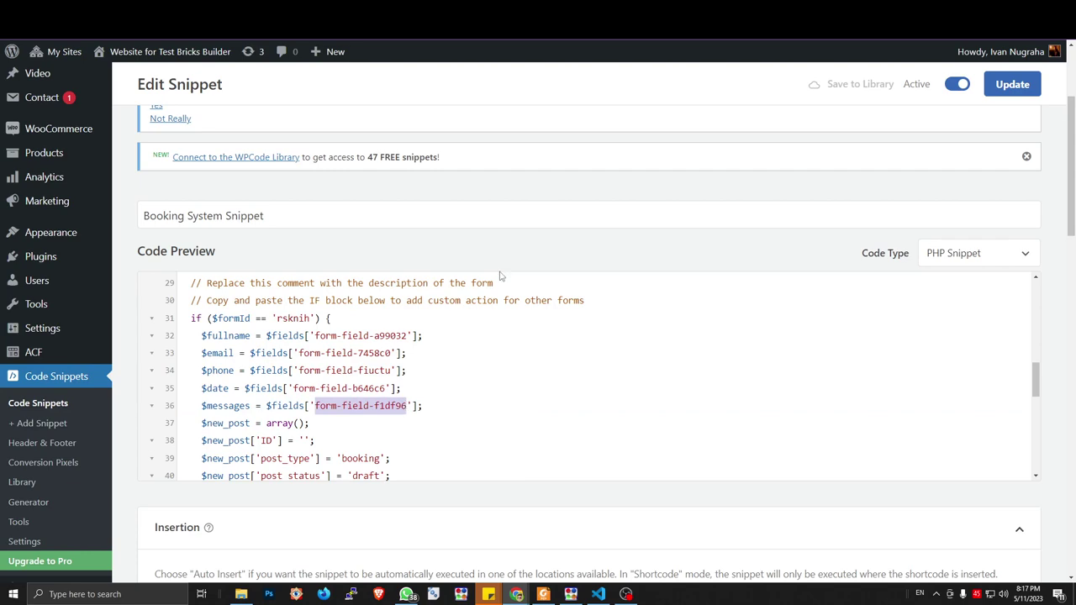
Copy the Messages textarea's name attribute, form-field-fsiiae, from the live form's markup in DevTools
key("ctrl+Tab")
scroll(500, 211, "down", 1)
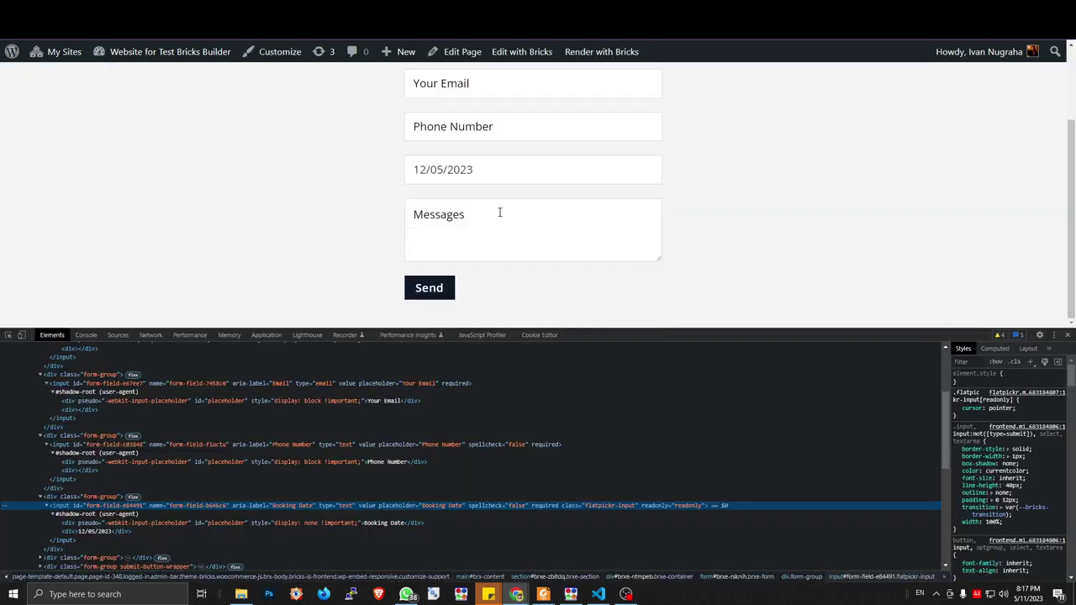
left_click(490, 219)
left_click(95, 439)
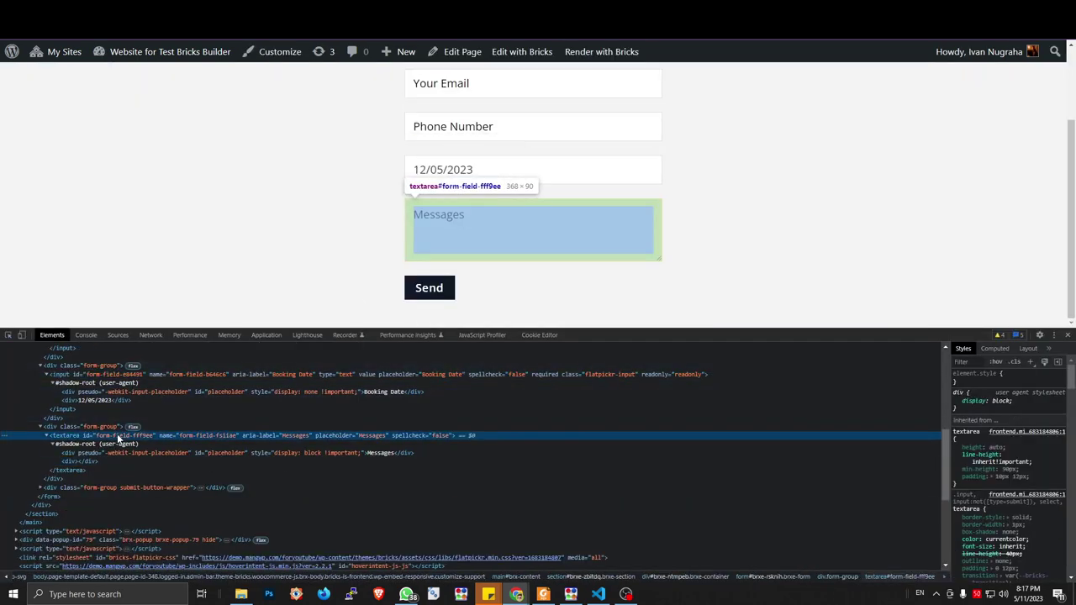
double_click(204, 436)
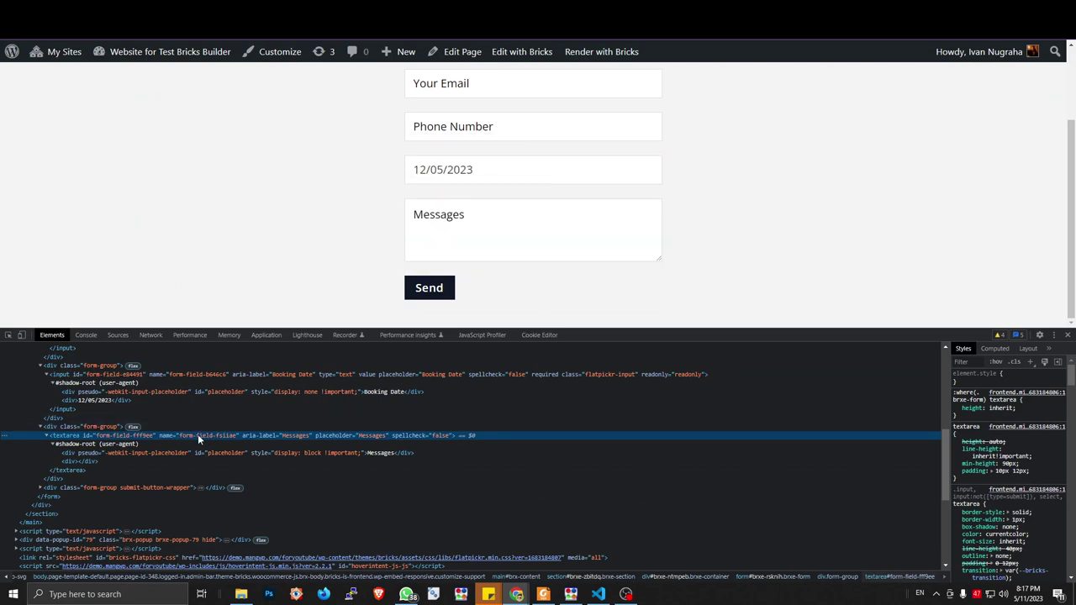
Replace the old $messages field ID on line 36 with form-field-fsiiae and check the booking post type name
key("ctrl+Tab")
key("ctrl+Tab")
key("ctrl+Tab")
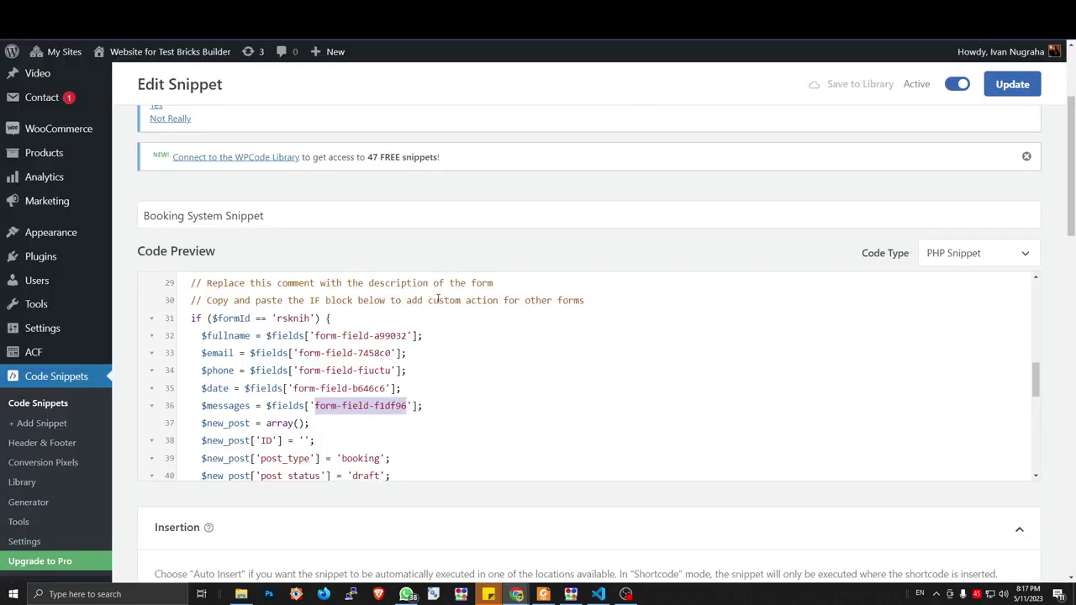
left_click_drag(408, 405, 315, 406)
key("ctrl+v")
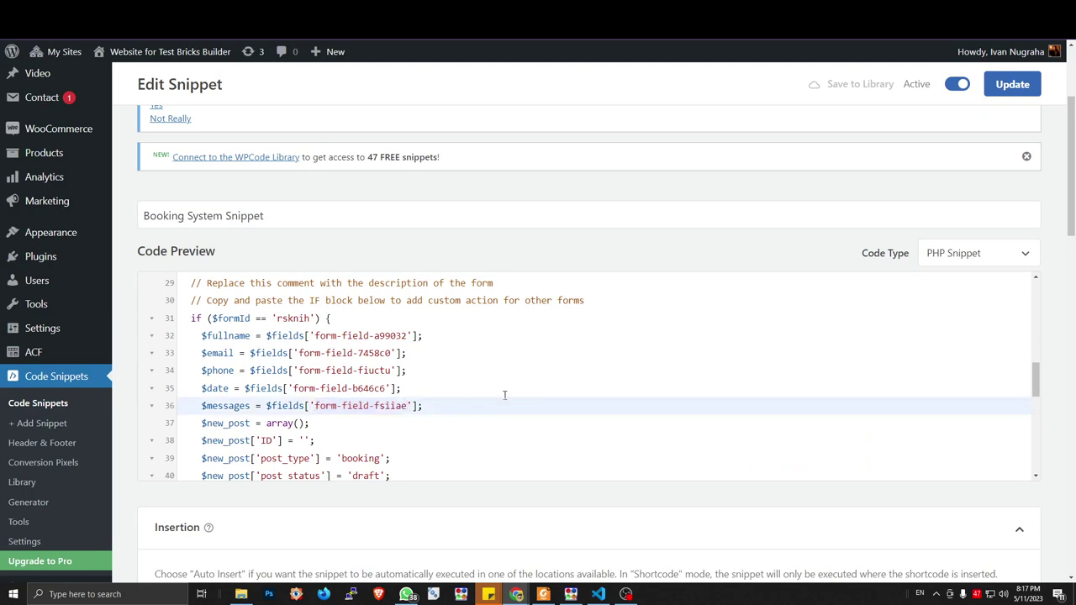
left_click(333, 422)
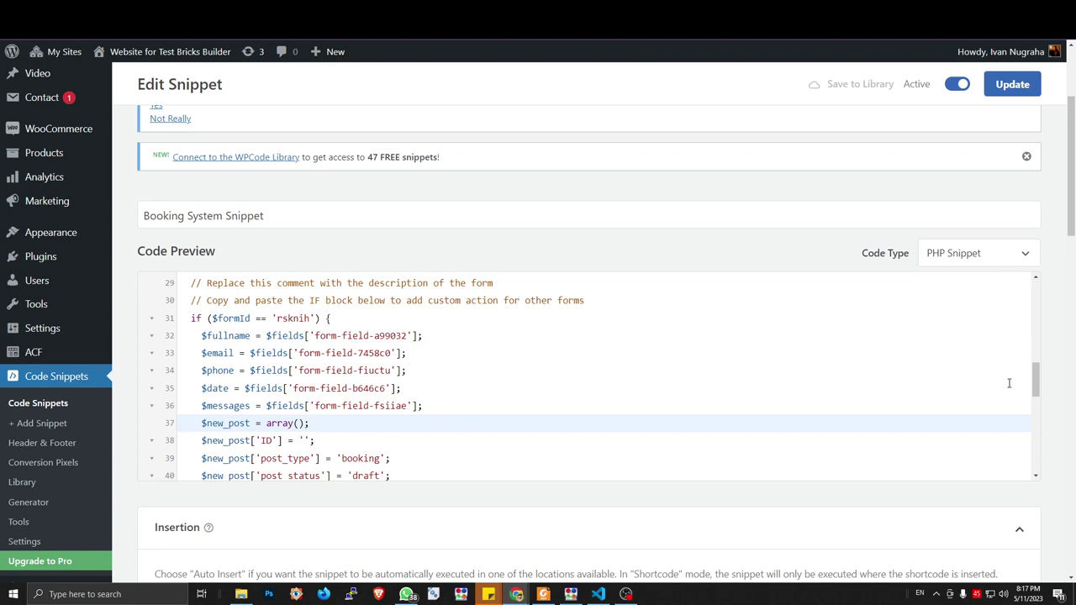
left_click_drag(1036, 388, 1035, 402)
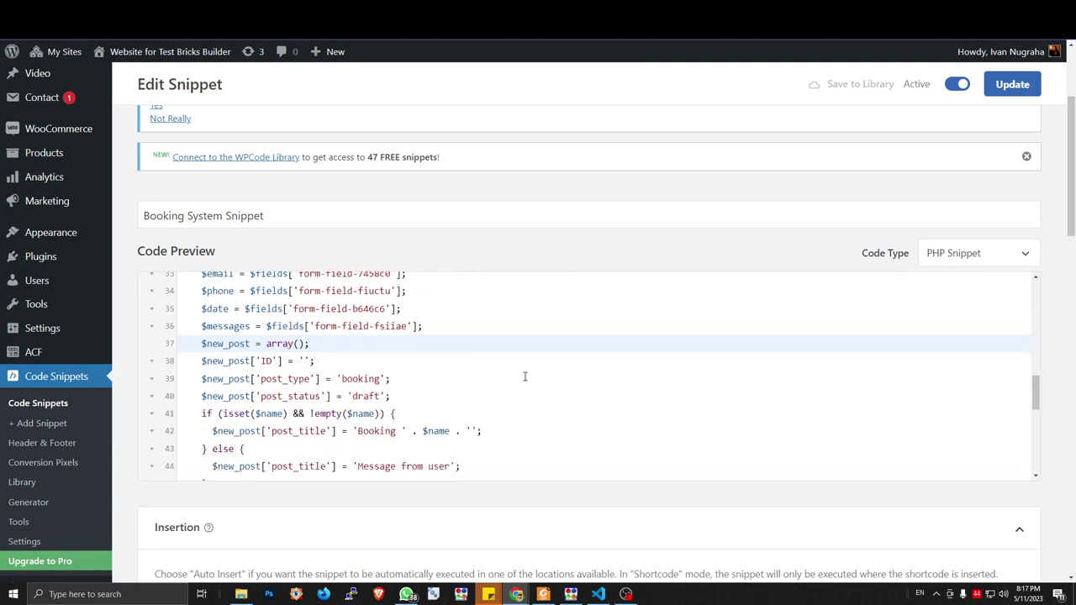
left_click_drag(342, 380, 380, 379)
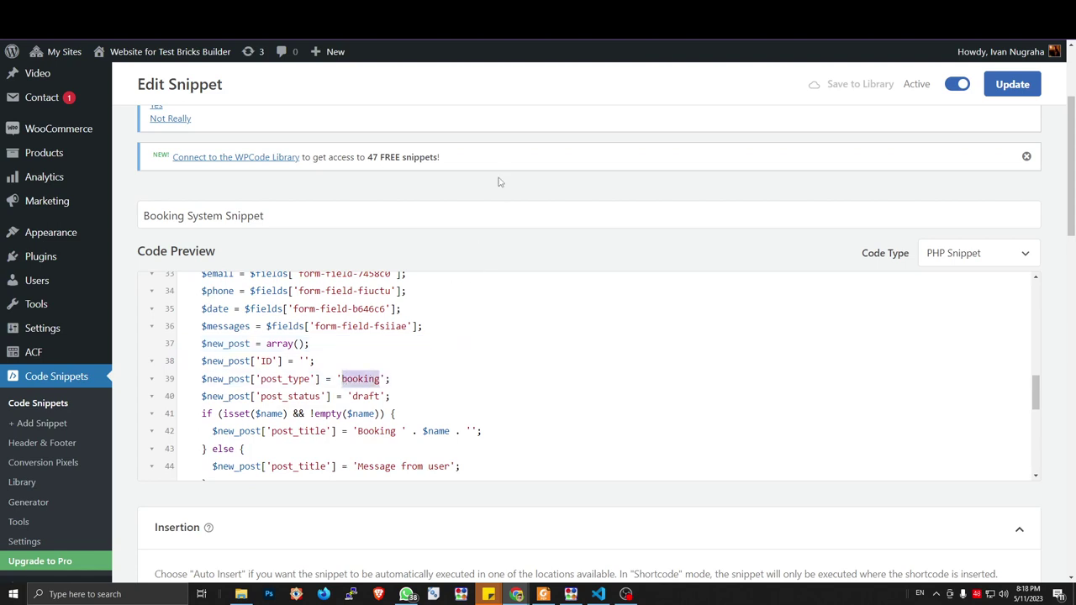
key("ctrl+Tab")
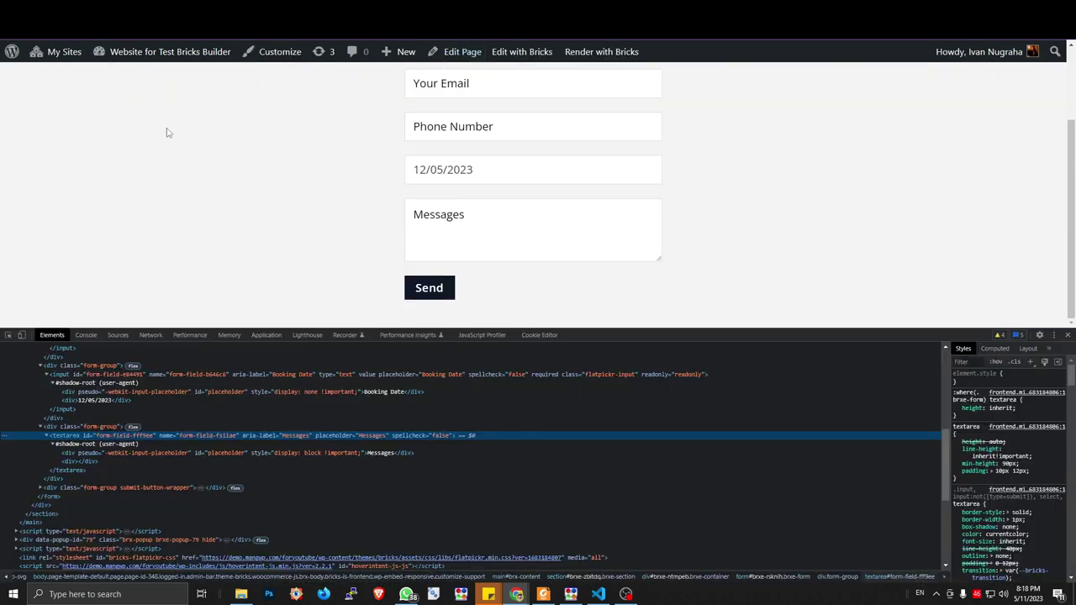
key("ctrl+Tab")
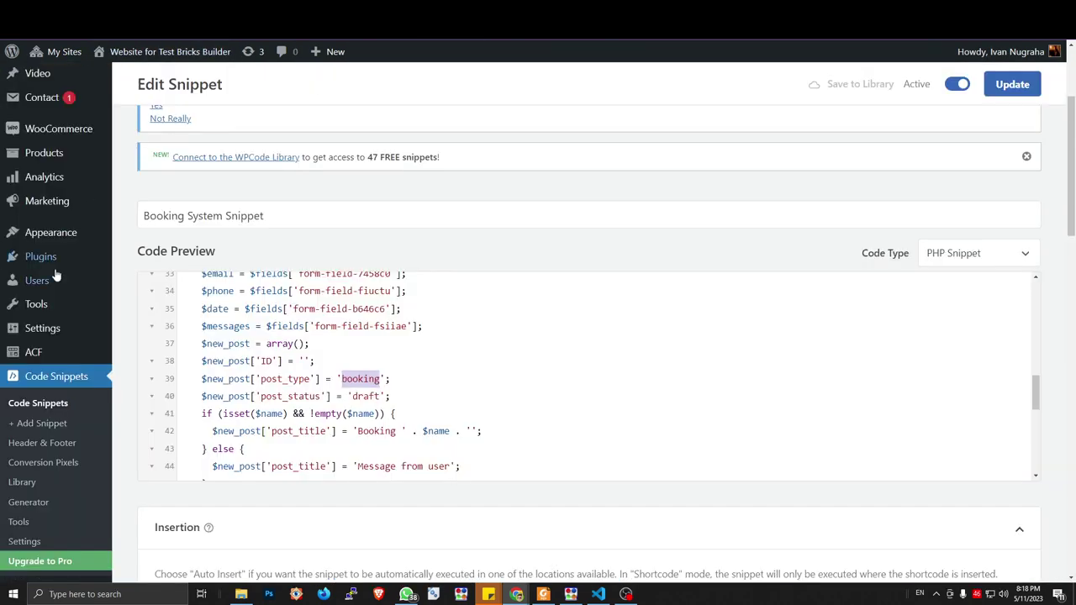
scroll(66, 254, "up", 2)
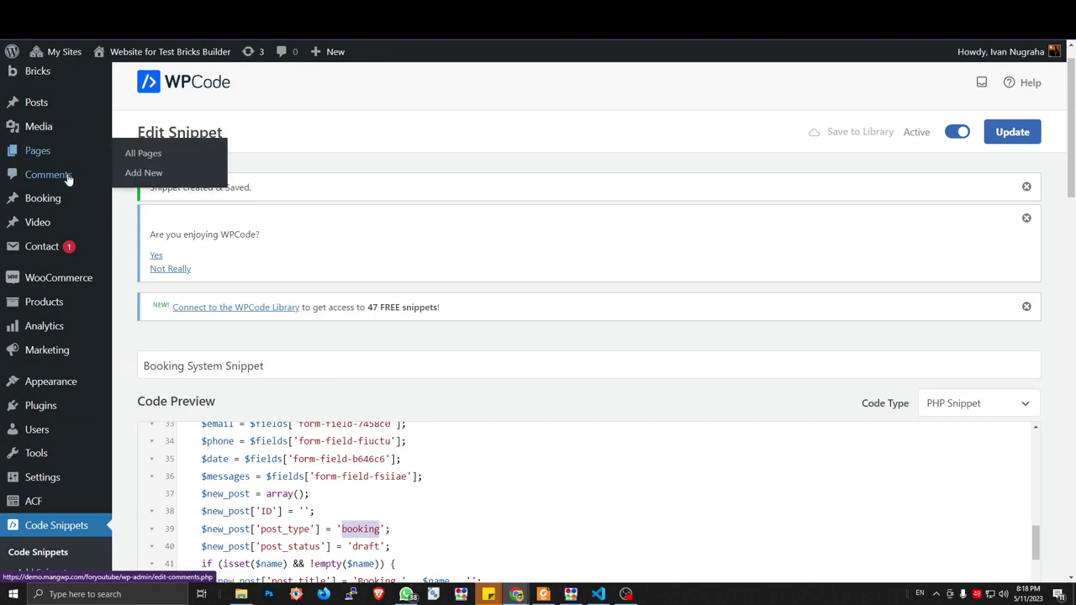
left_click(152, 207)
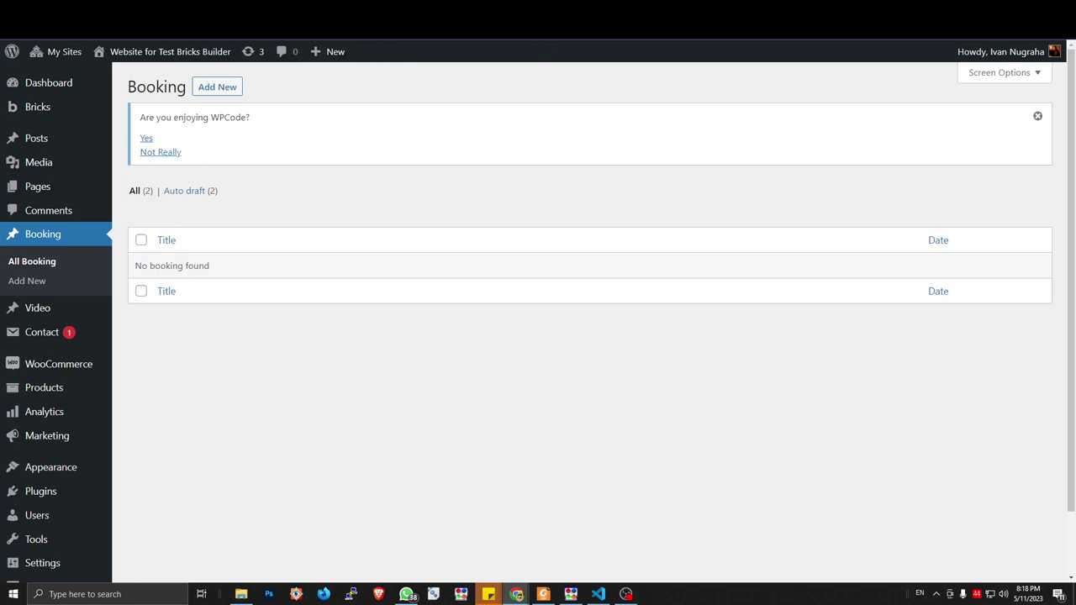
key("alt+Left")
left_click(420, 496)
scroll(433, 497, "down", 2)
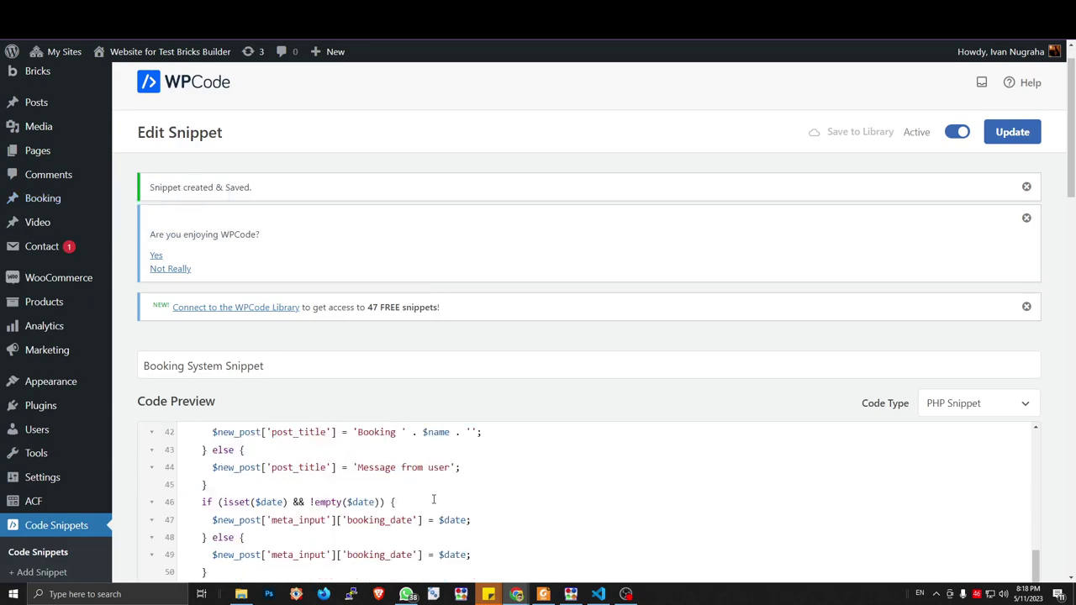
scroll(408, 486, "up", 2)
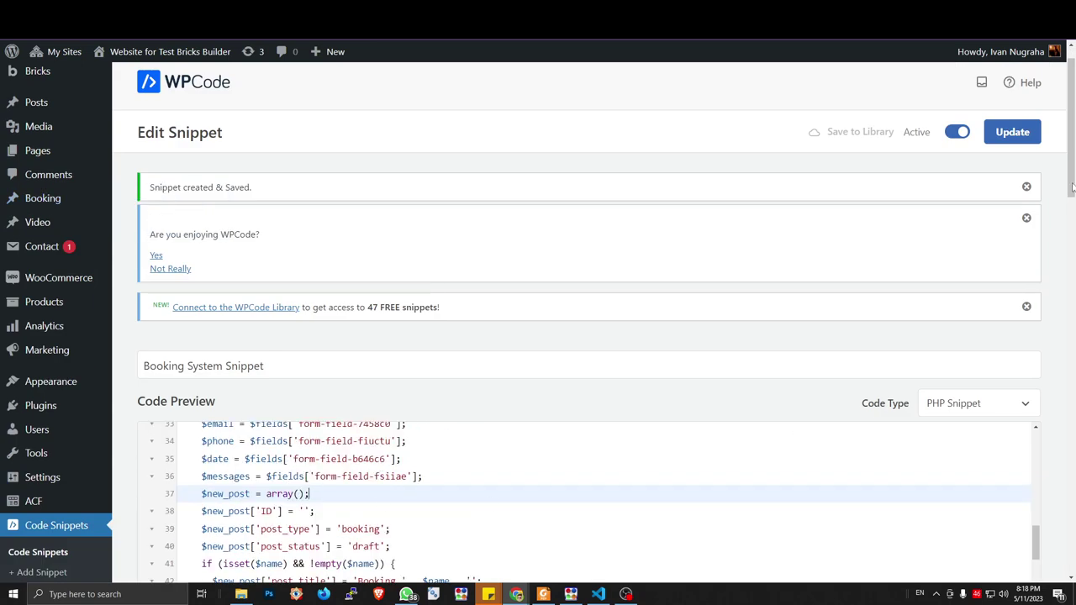
left_click_drag(1070, 194, 1067, 248)
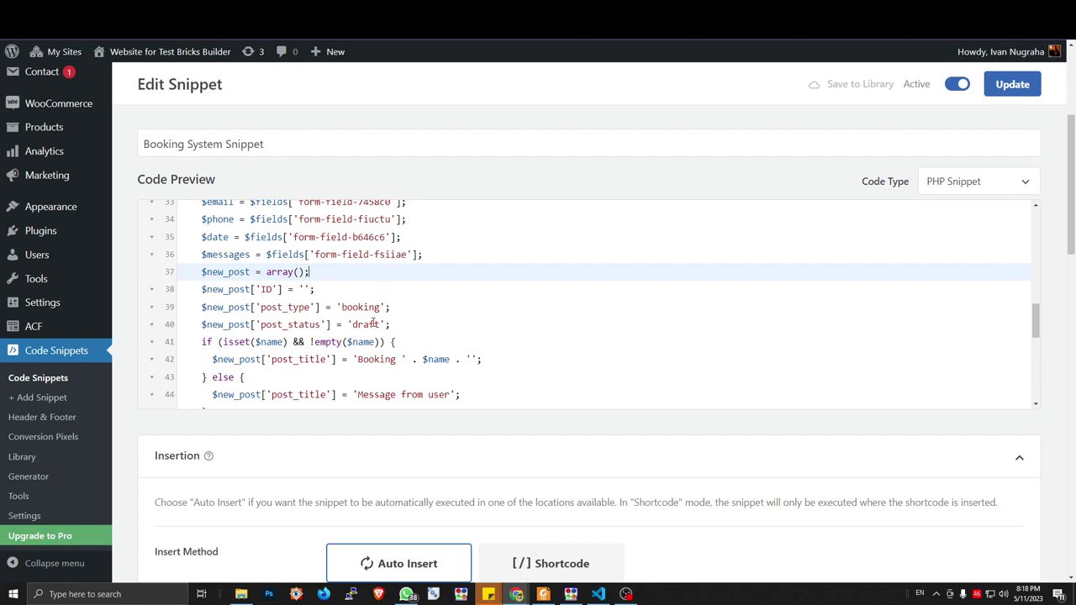
left_click(411, 321)
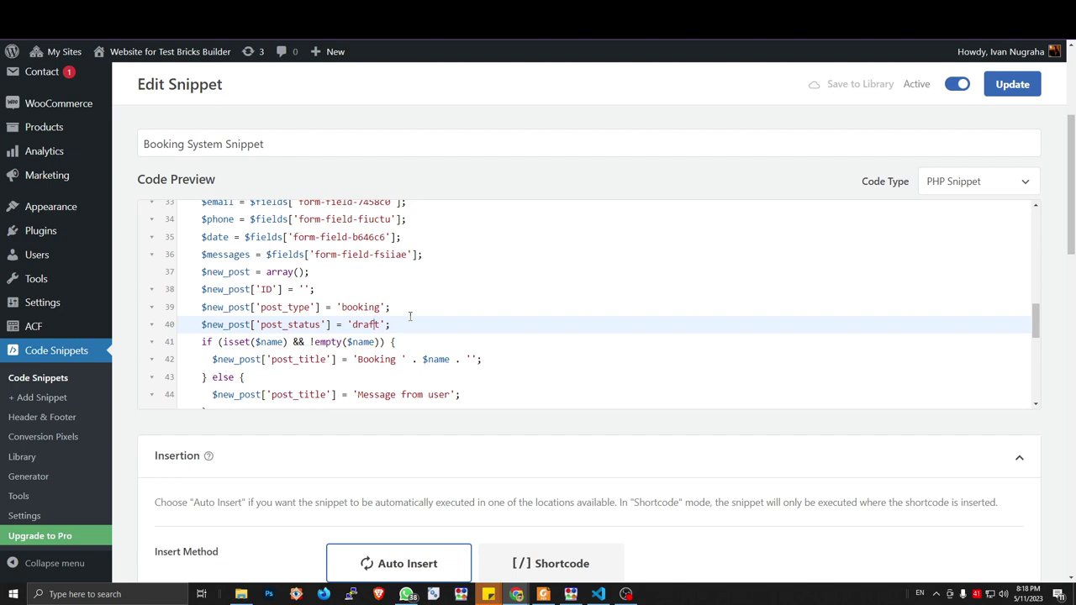
Check the front-end Rent a Room form, then return to the snippet's title condition on line 41
key("ctrl+Tab")
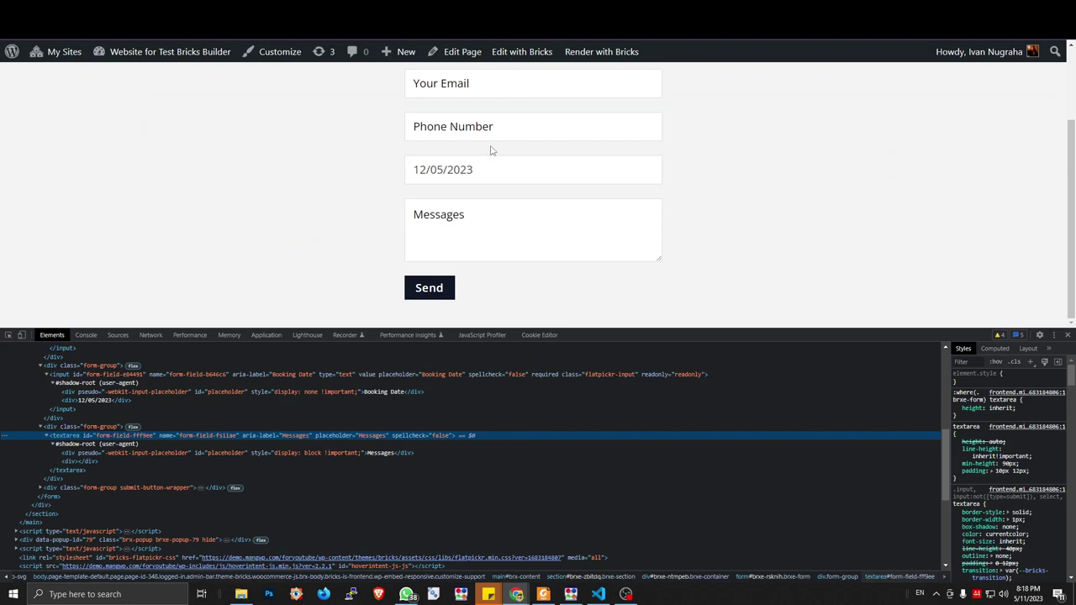
scroll(522, 109, "up", 2)
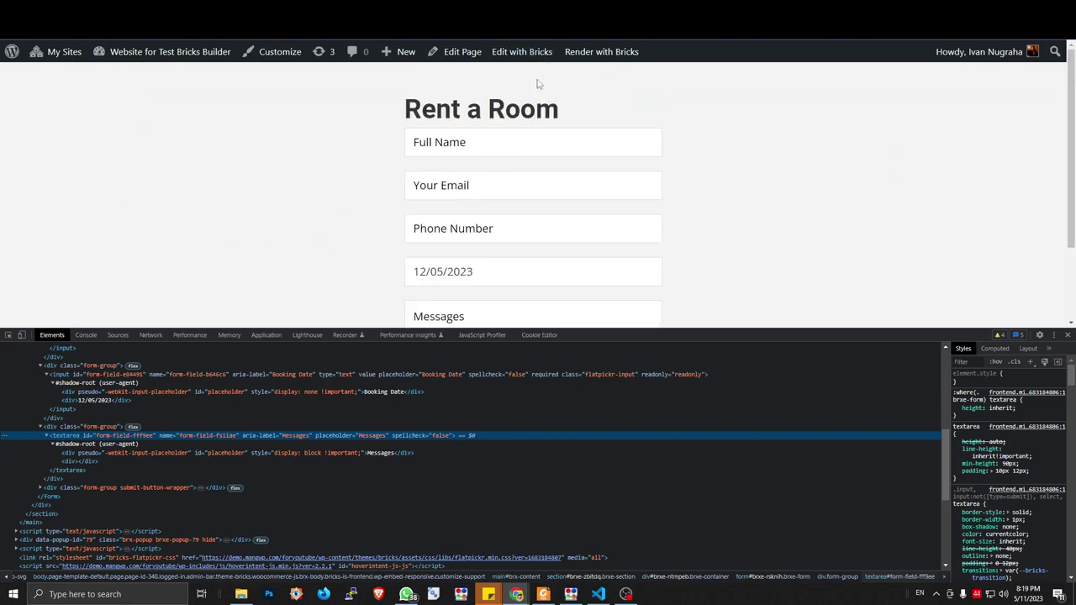
key("ctrl+shift+Tab")
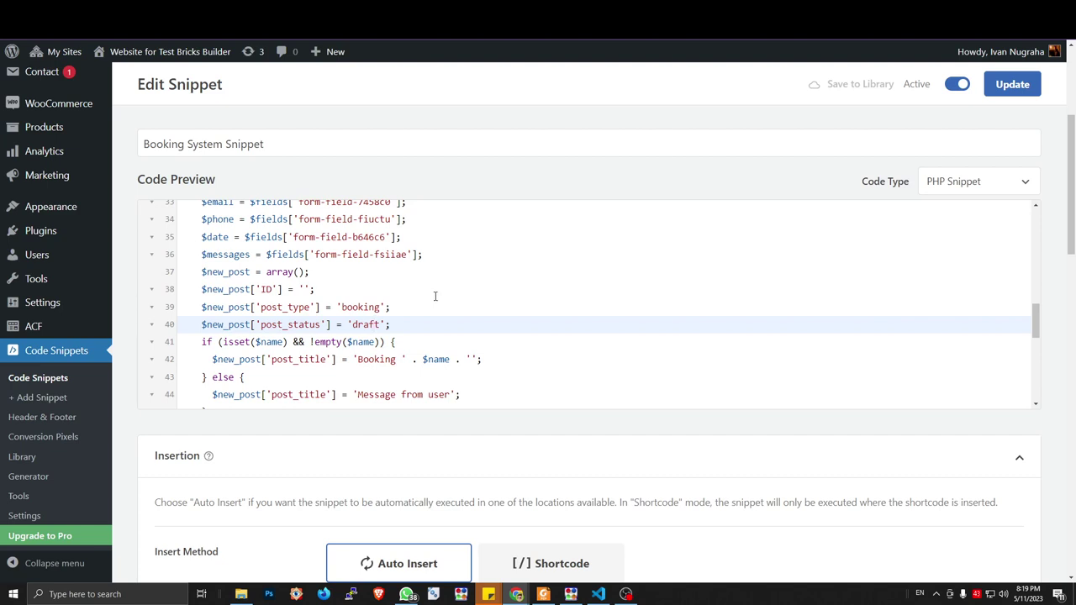
left_click(427, 342)
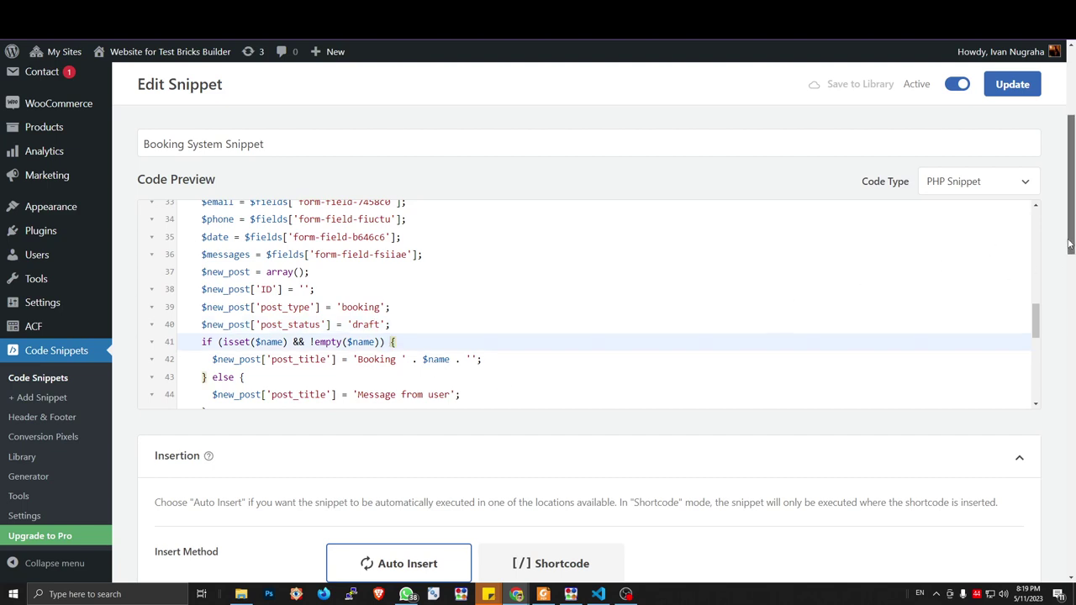
scroll(1070, 244, "down", 1)
scroll(339, 250, "up", 3)
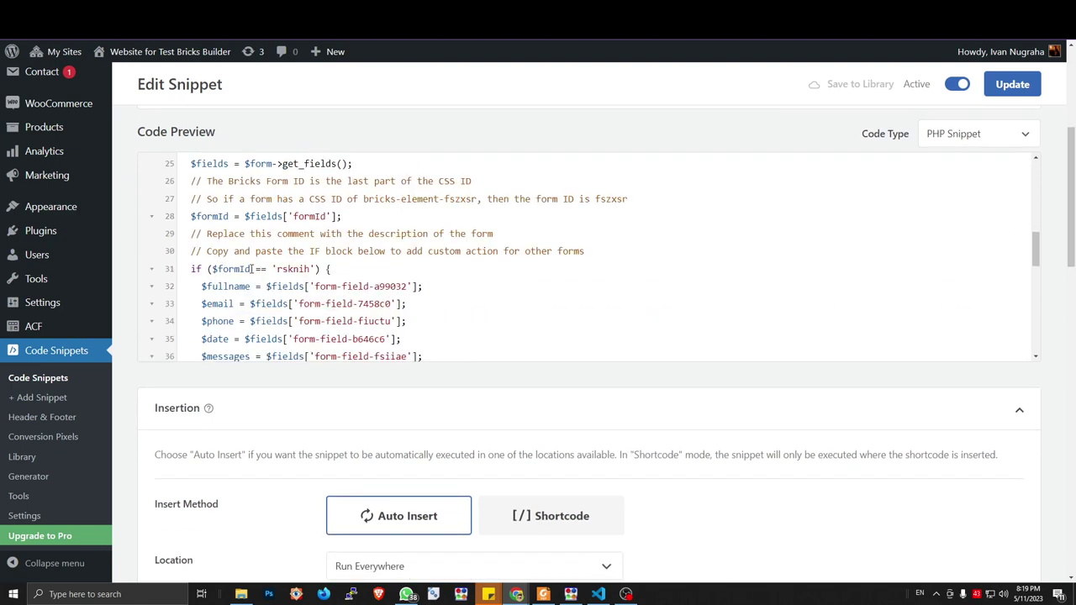
Copy 'fullname' from line 32 and replace $name with it in line 41's checks and line 42's post title
left_click_drag(250, 287, 207, 287)
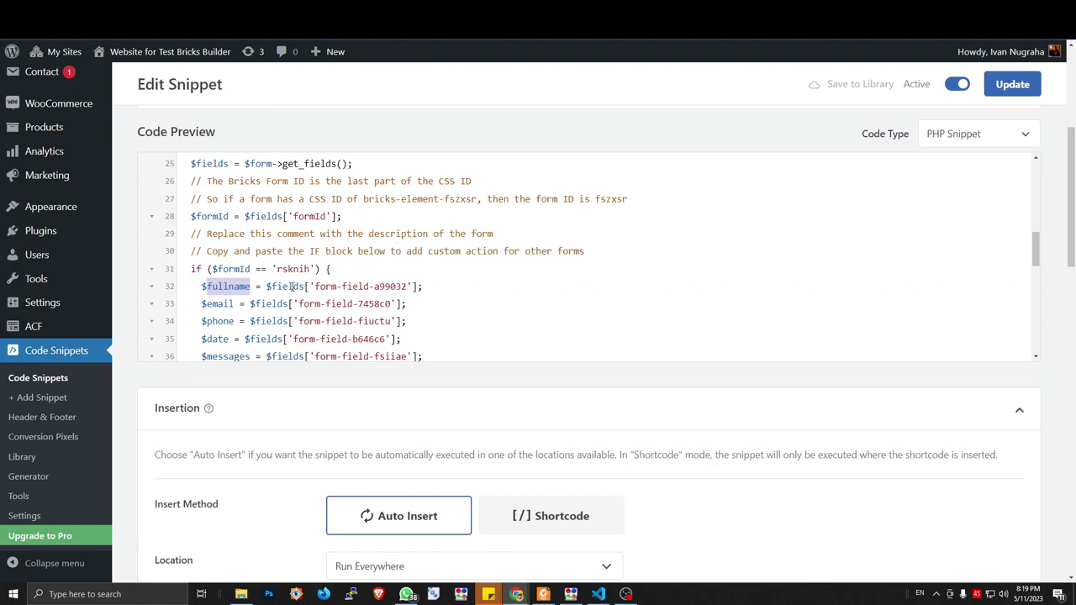
scroll(292, 287, "down", 3)
double_click(269, 294)
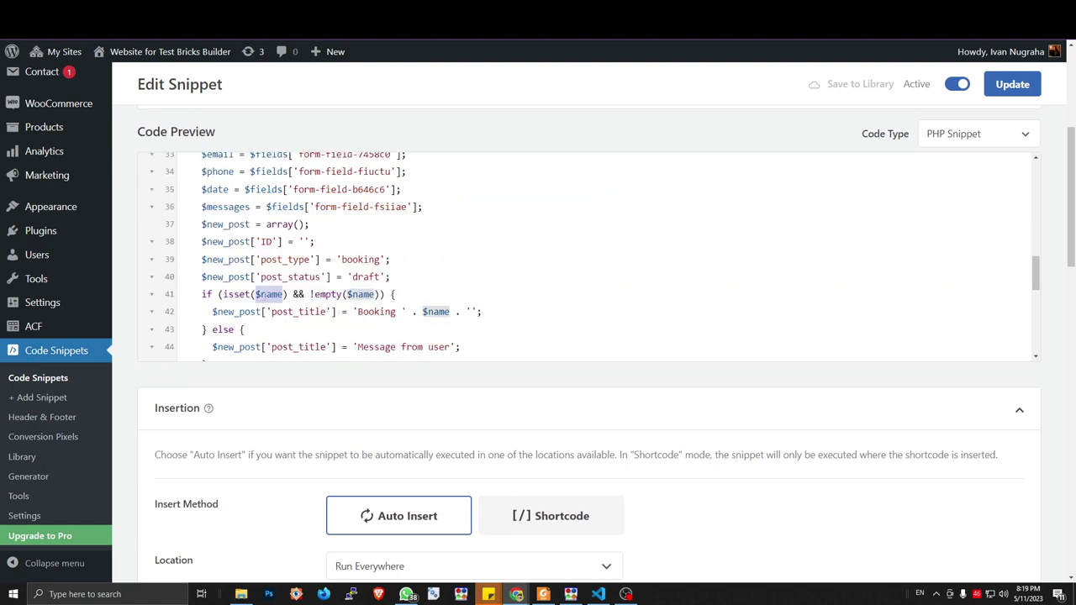
type("$fullname")
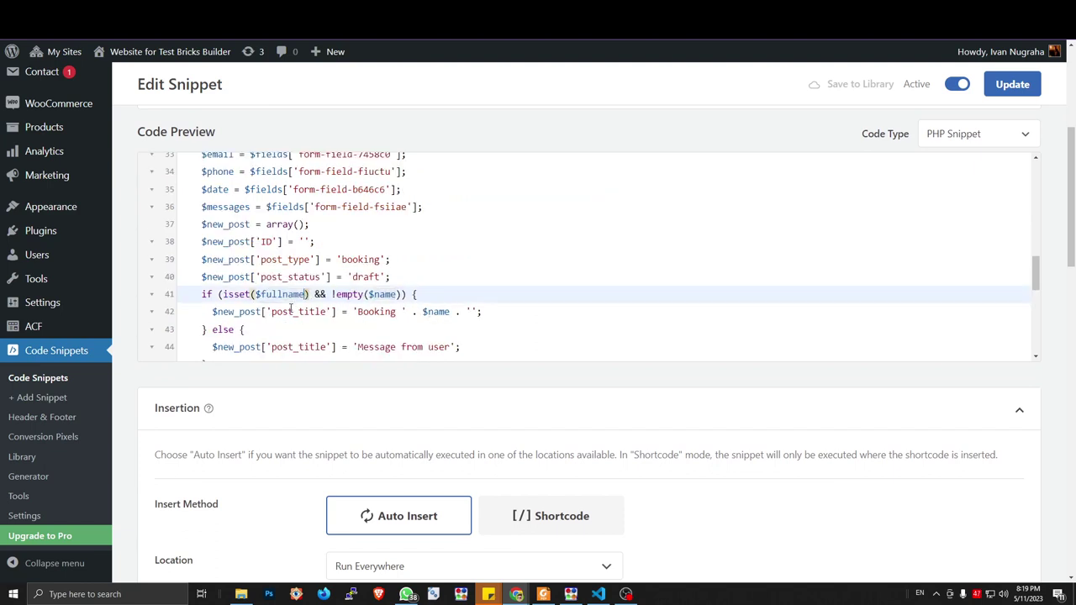
double_click(384, 294)
type("$fullname")
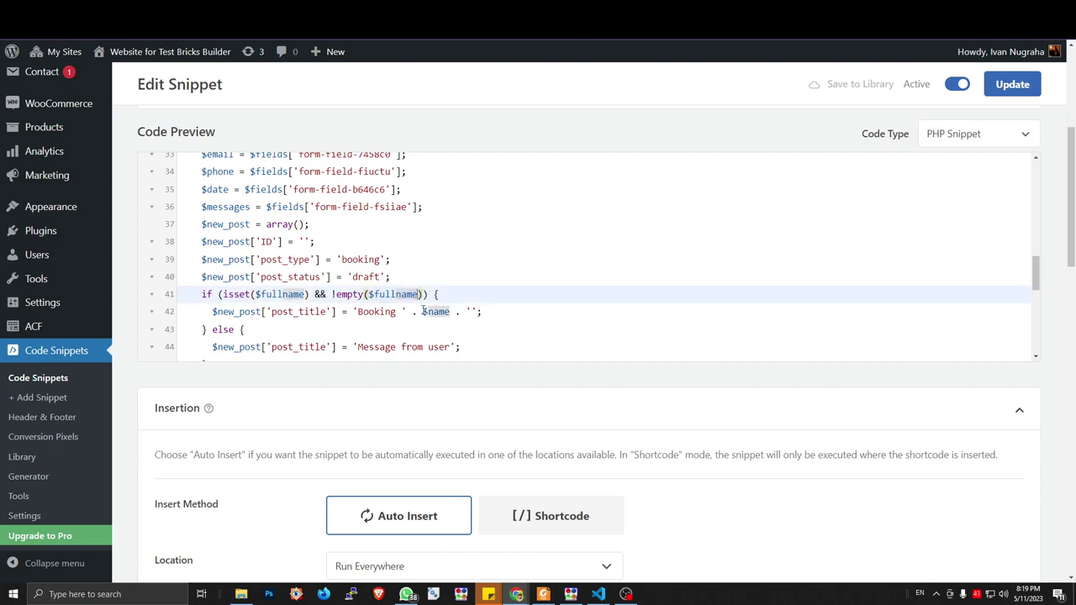
double_click(433, 312)
type("$fullname")
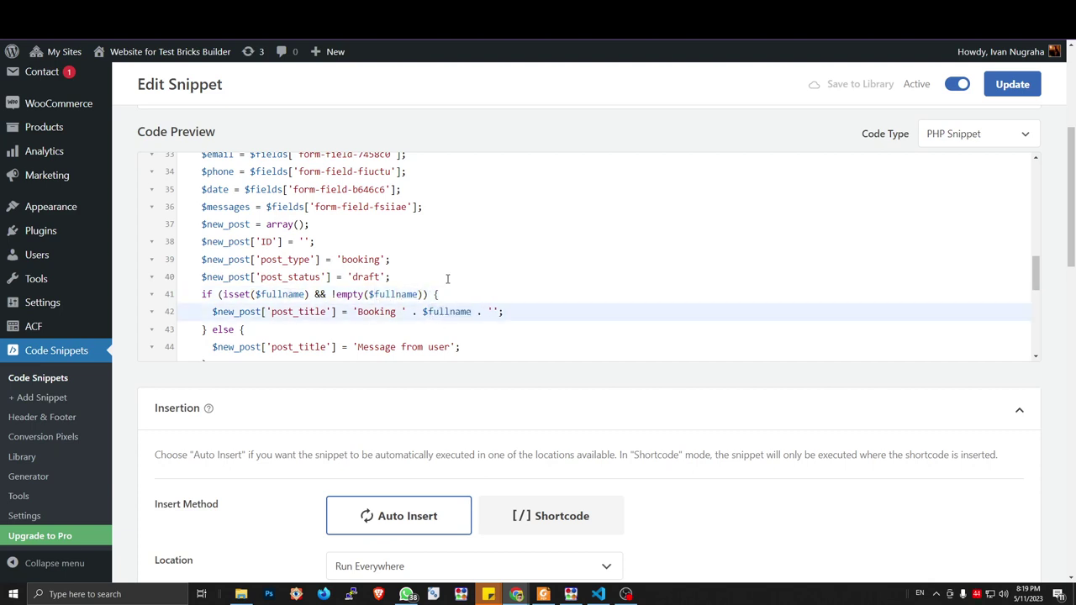
Review lines 43–45 of the snippet, then switch to the form in the page builder
left_click(315, 330)
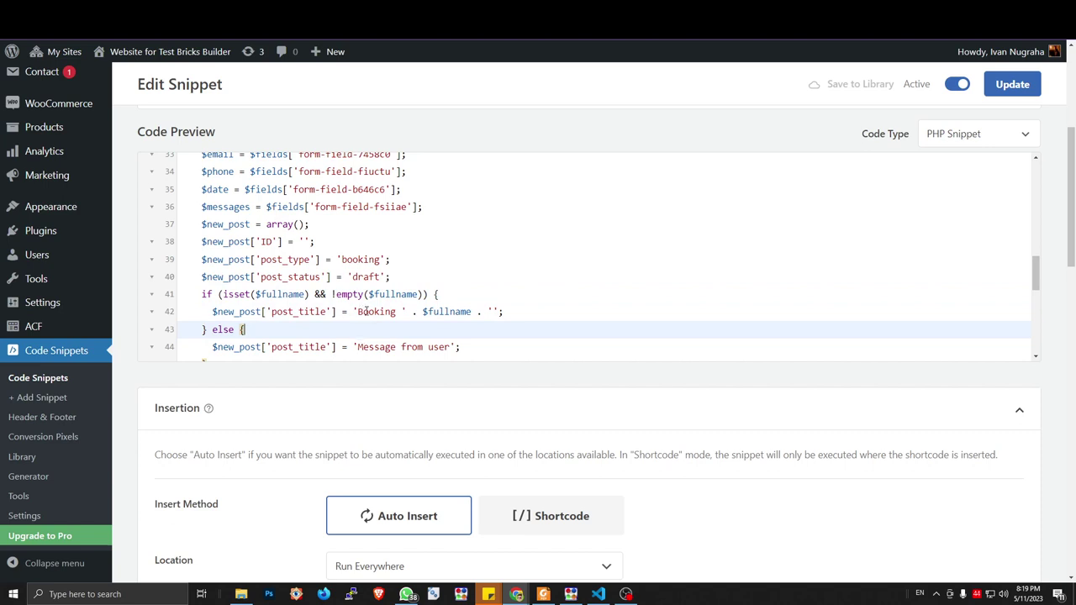
left_click(225, 353)
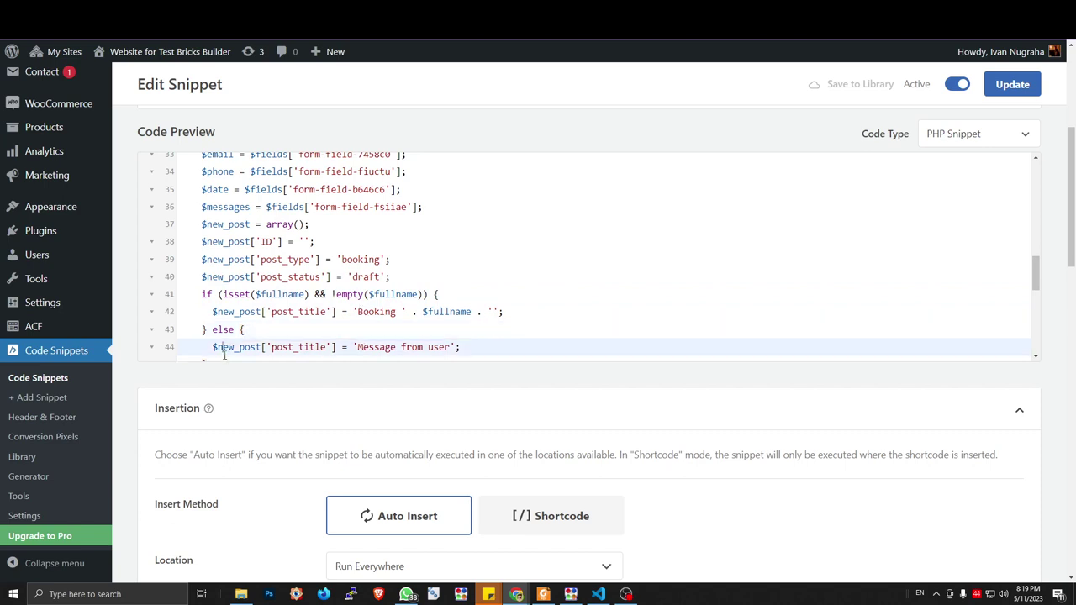
left_click(224, 356)
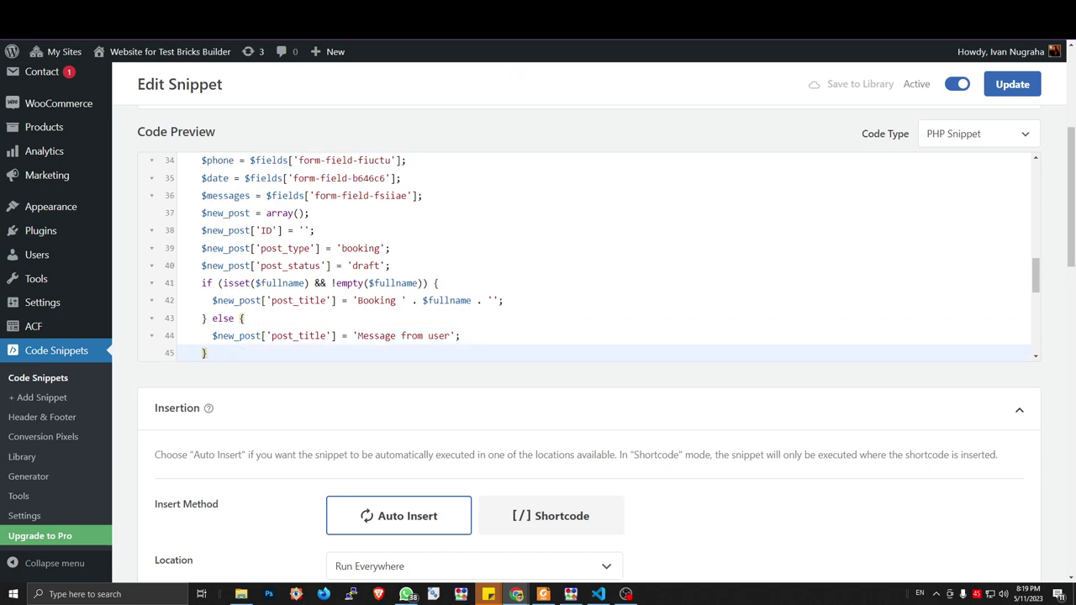
key("ctrl+Tab")
left_click(462, 144)
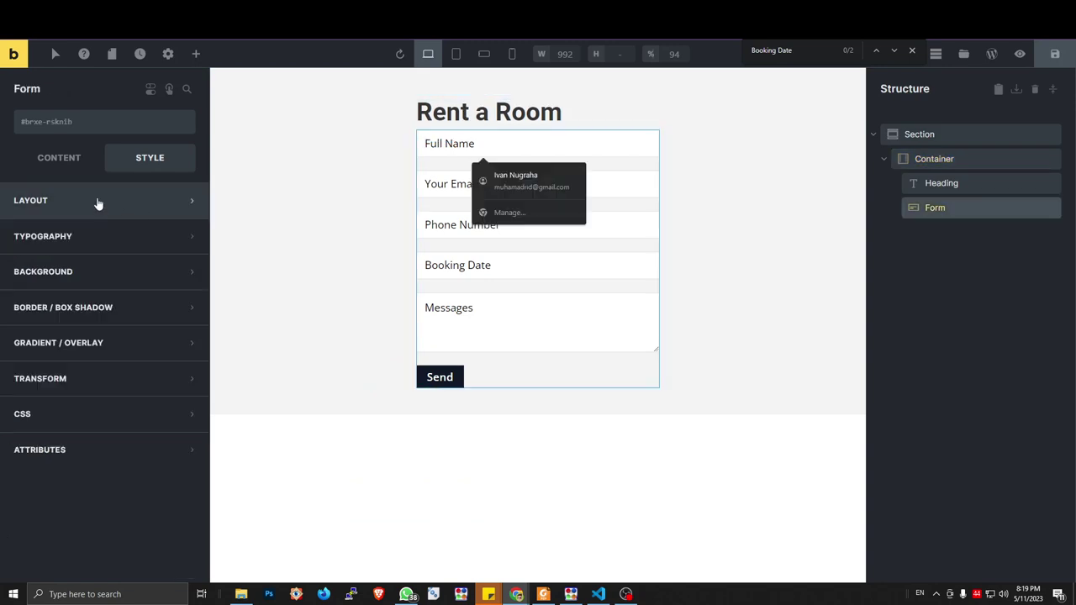
left_click(59, 157)
left_click(92, 246)
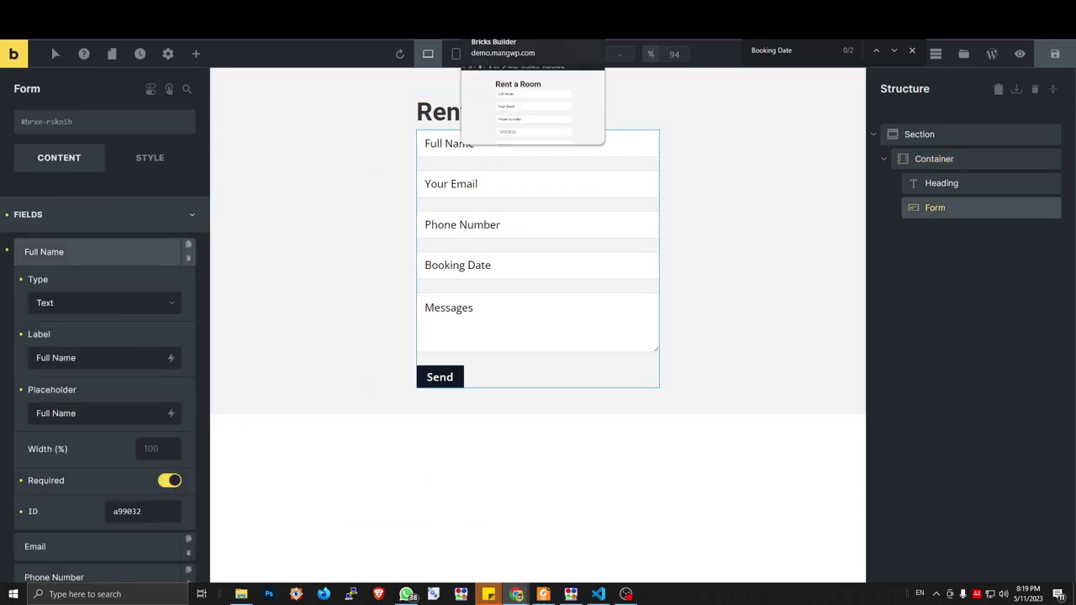
key("ctrl+Tab")
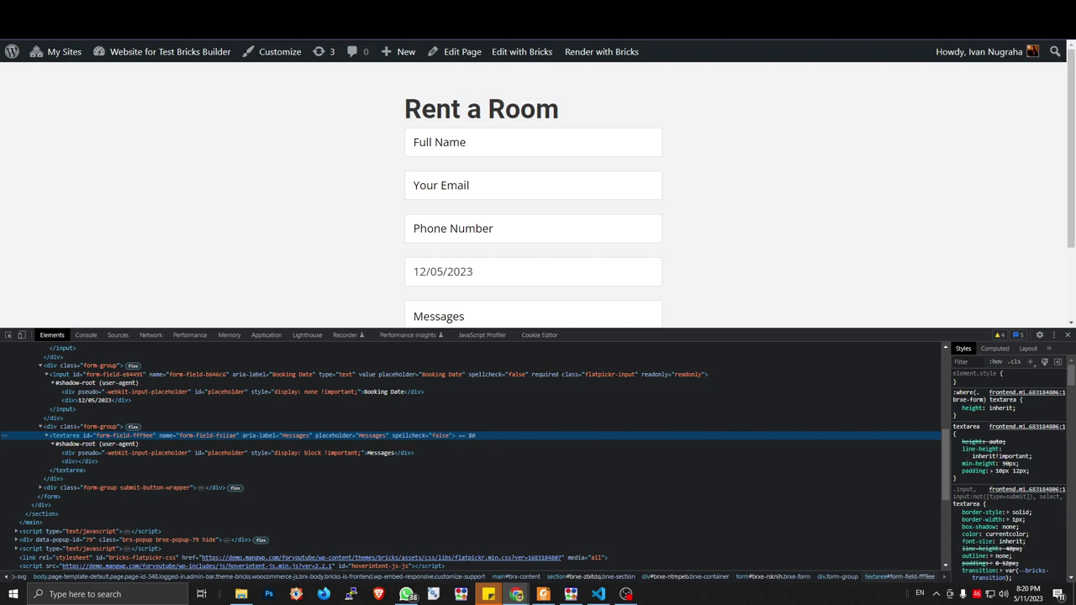
left_click(471, 147)
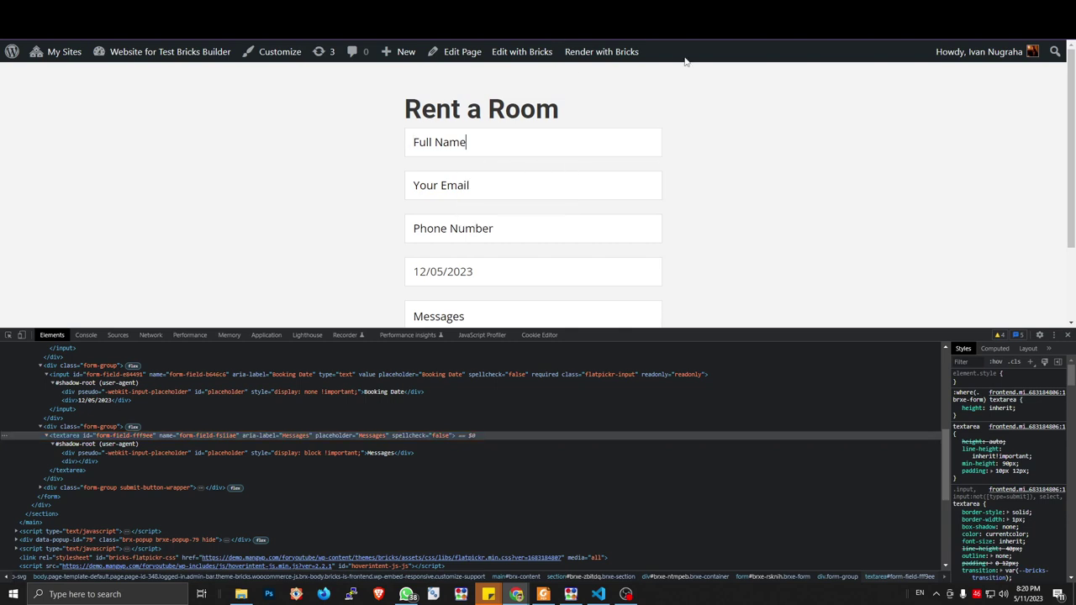
scroll(550, 204, "down", 2)
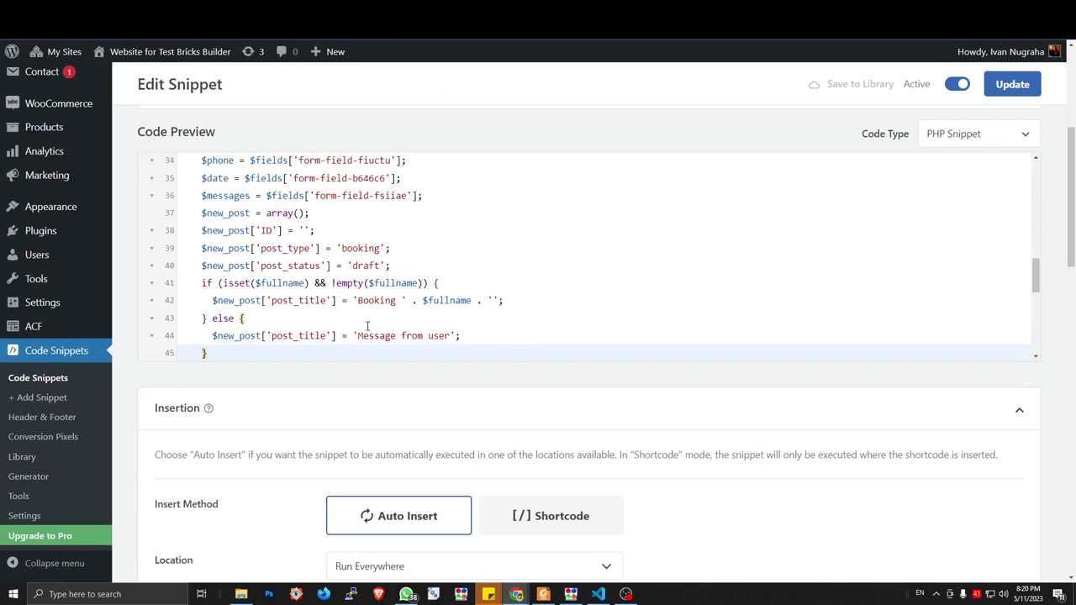
left_click(364, 335)
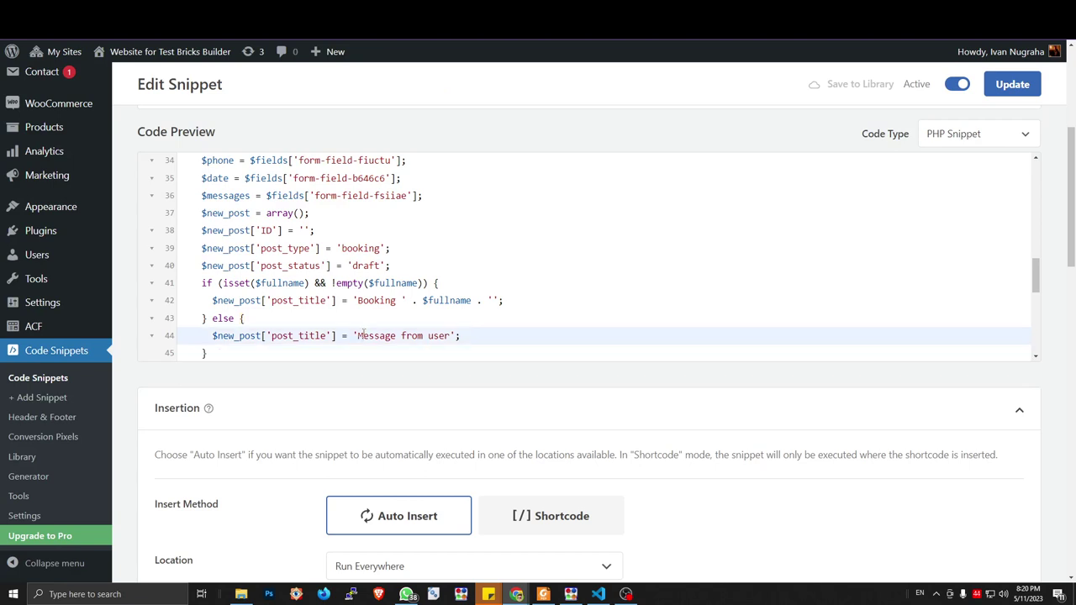
Review the date block, then copy $email from line 33
key("Down")
key("Down")
key("Down")
key("Down")
key("Down")
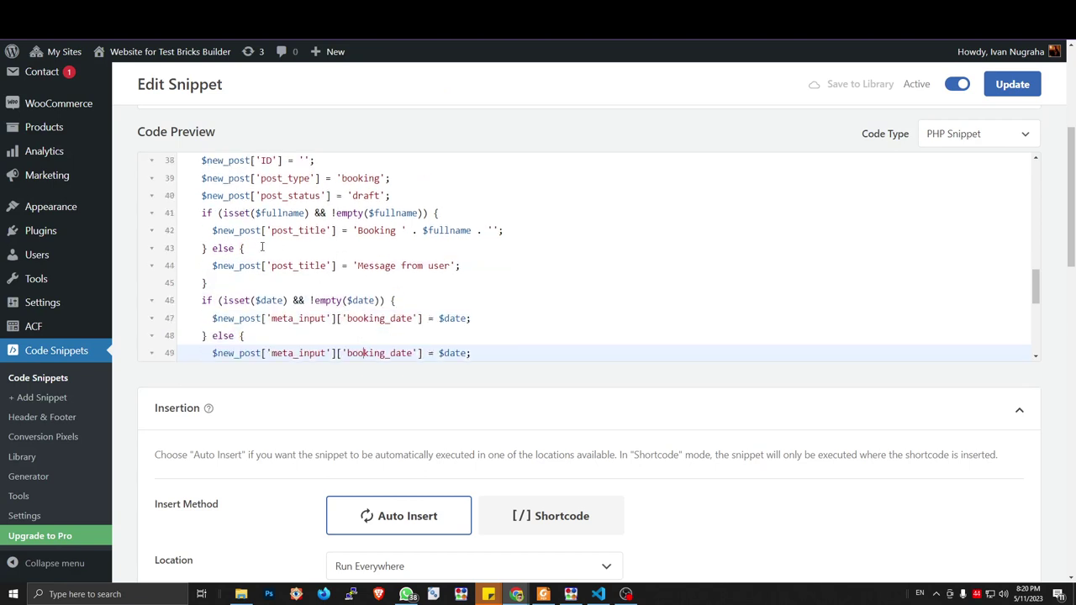
left_click(213, 248)
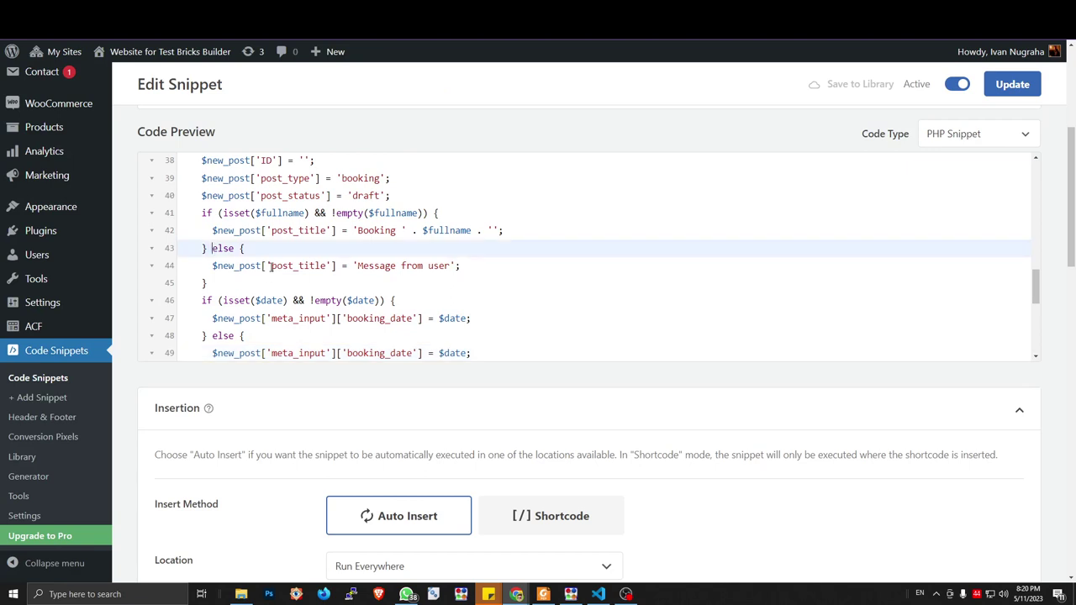
scroll(270, 262, "up", 2)
scroll(232, 229, "down", 2)
scroll(233, 229, "up", 2)
double_click(224, 229)
key("ctrl+c")
Replace both $date occurrences in line 46's isset/empty check with $email, removing a doubled $
scroll(269, 251, "down", 2)
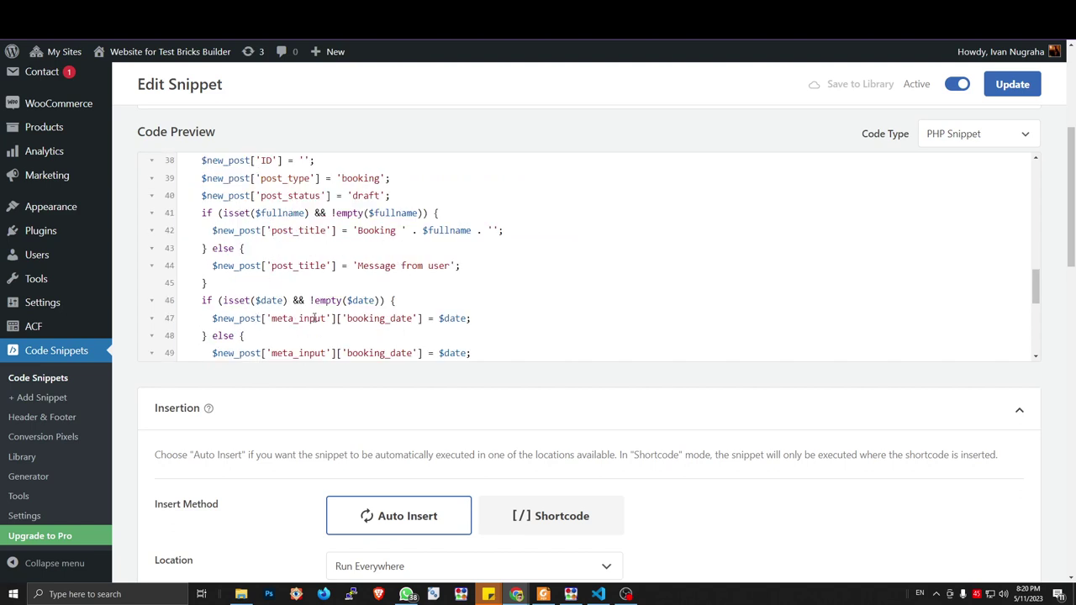
scroll(1072, 229, "down", 2)
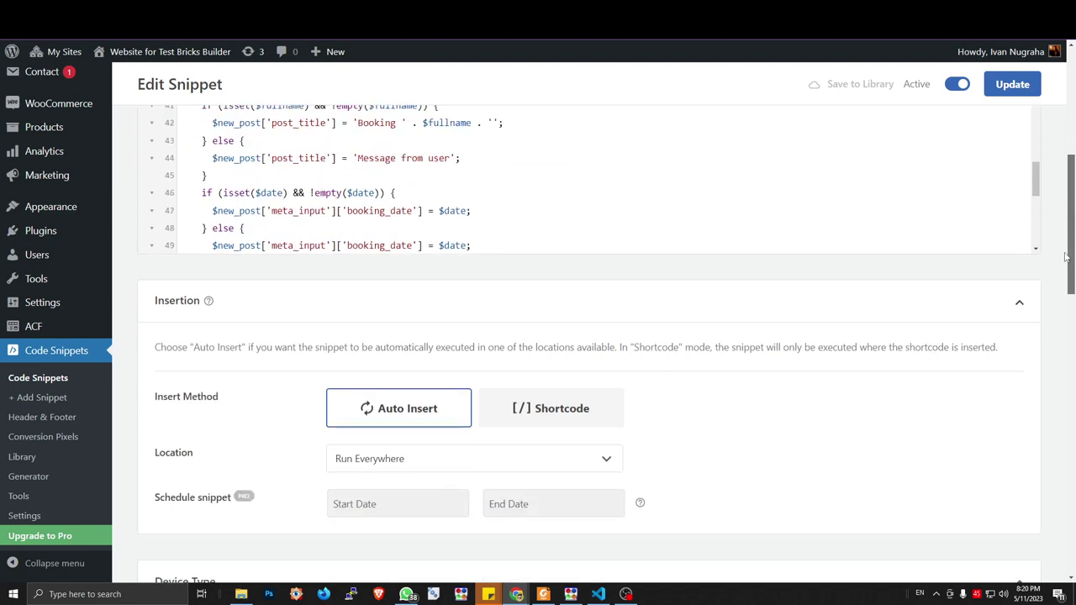
double_click(263, 193)
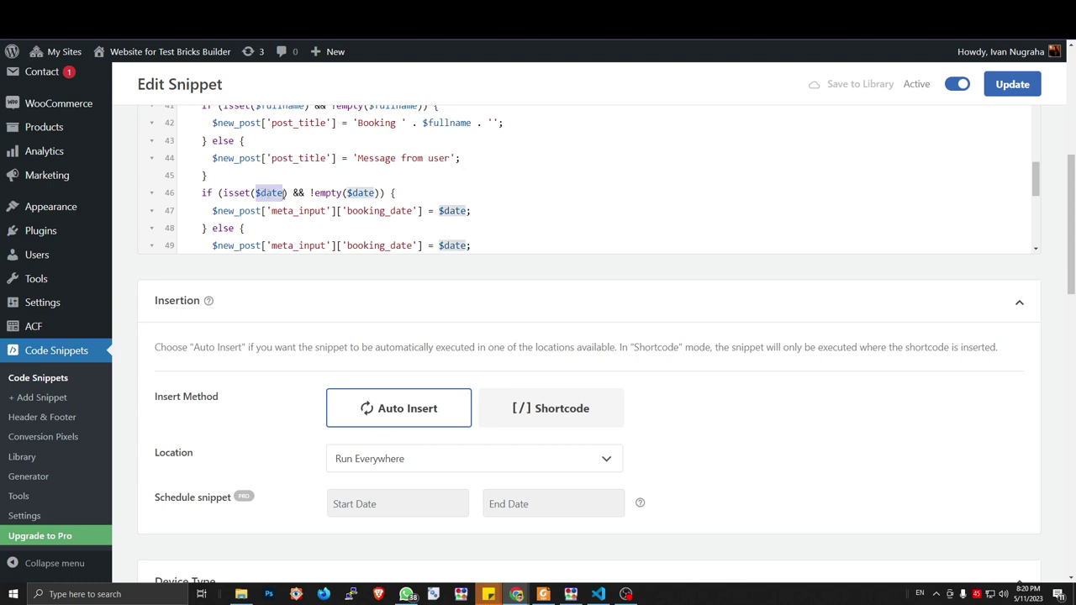
type("$email")
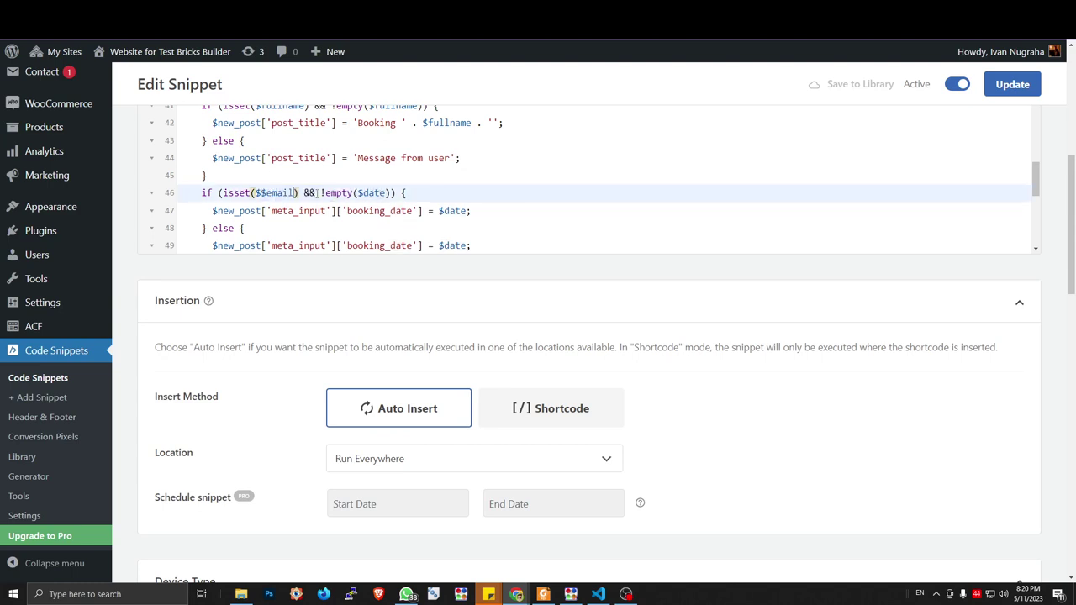
key("Left")
key("Left")
key("Left")
key("Left")
key("Left")
key("BackSpace")
double_click(370, 193)
key("ctrl+v")
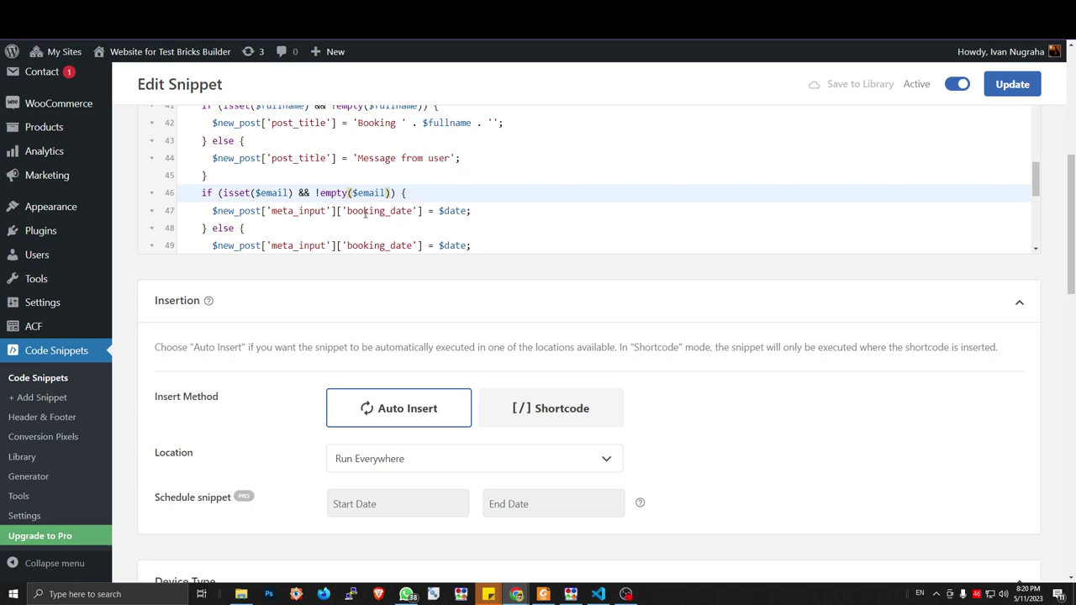
Swap $date for $email in the booking_date assignments on lines 47 and 49
double_click(452, 212)
key("ctrl+v")
double_click(453, 246)
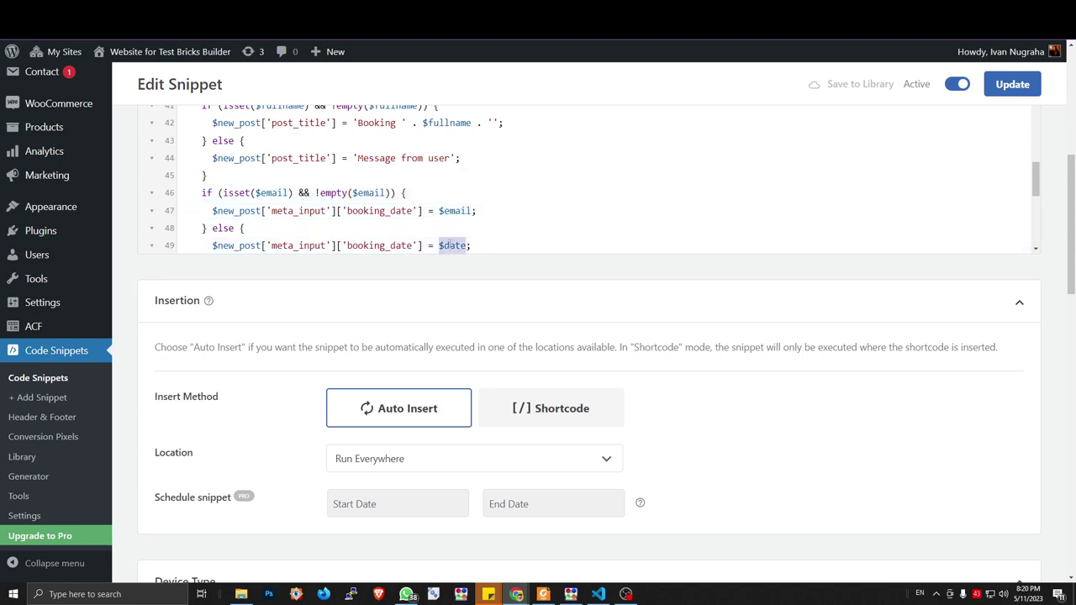
key("ctrl+v")
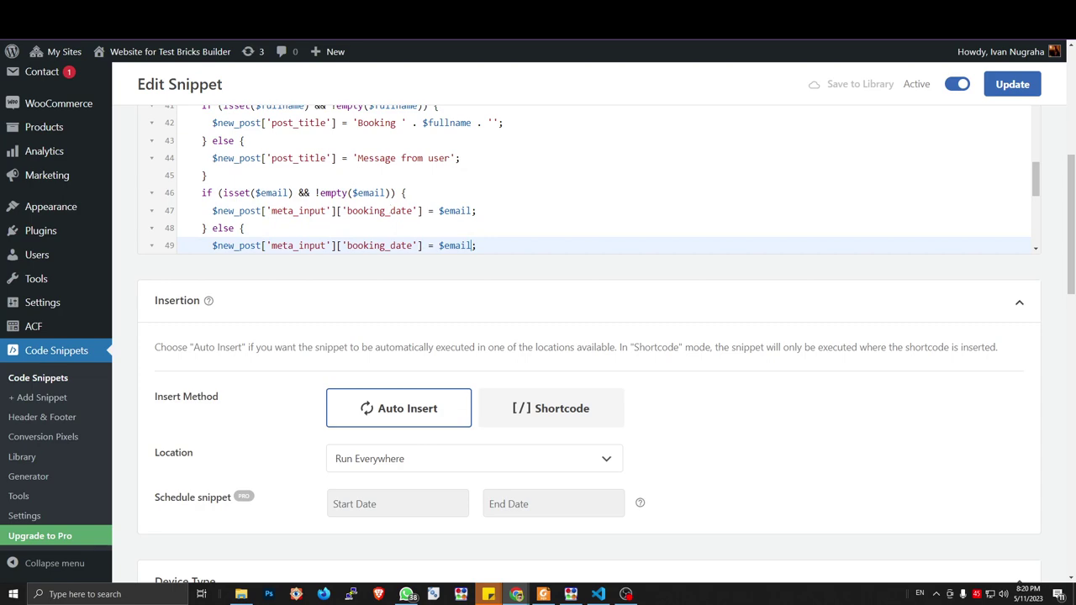
key("ctrl+Tab")
key("ctrl+Tab")
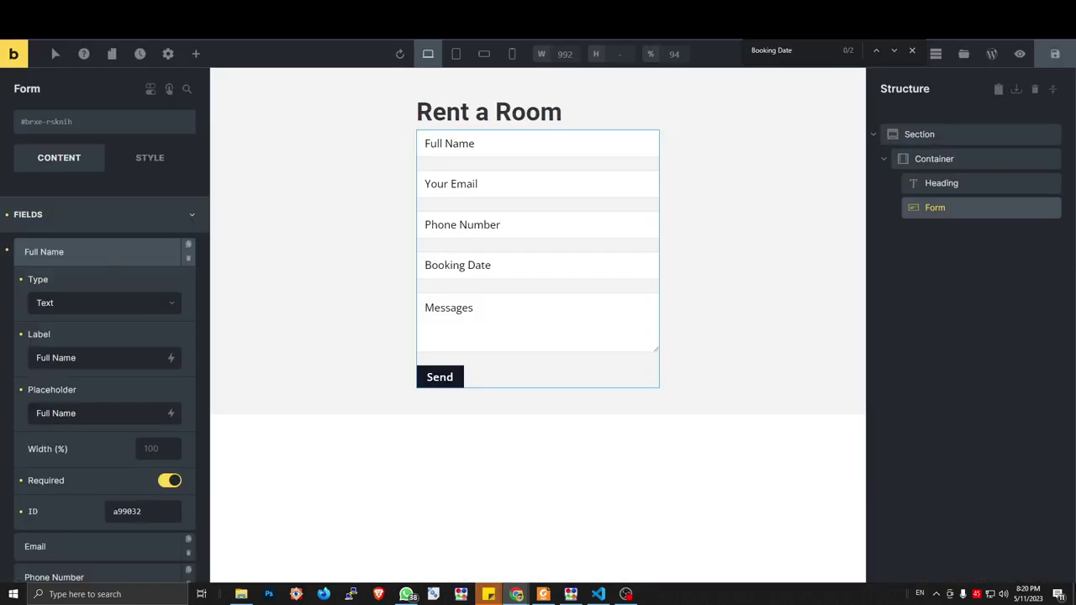
key("ctrl+shift+Tab")
Open ACF Field Groups > Booking Field in the dashboard to read its field names, then return to the snippet
mouse_move(42, 75)
mouse_move(144, 140)
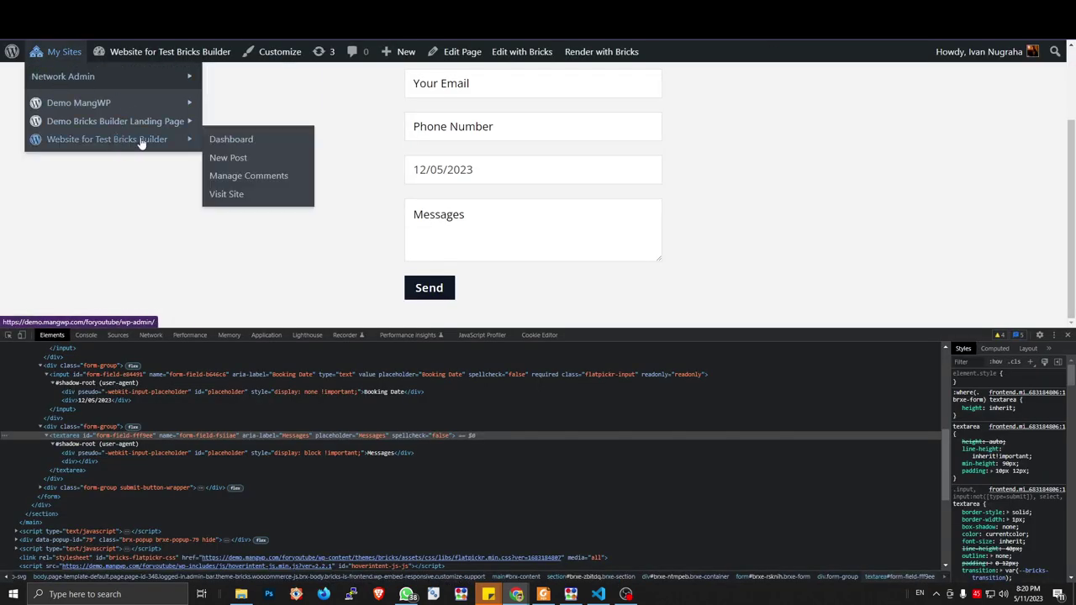
key("ctrl+Tab")
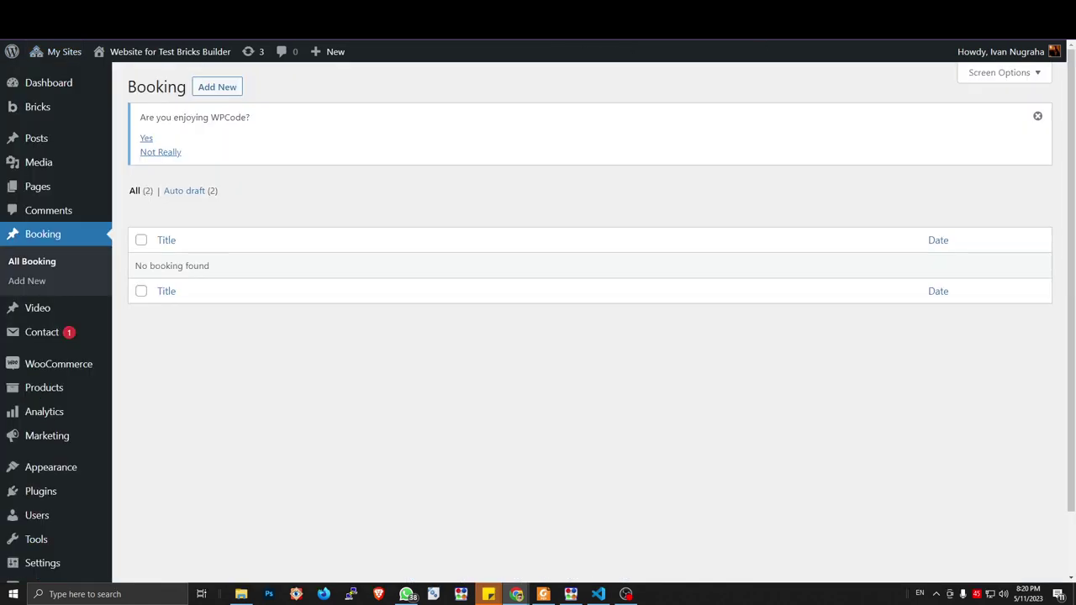
key("ctrl+Tab")
key("ctrl+Tab")
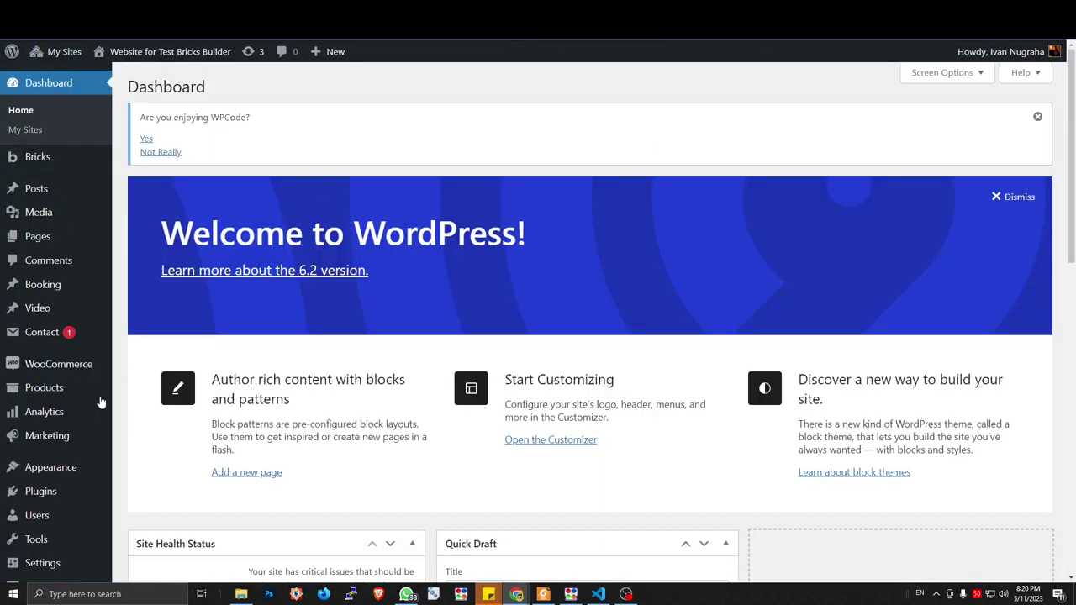
scroll(50, 504, "down", 3)
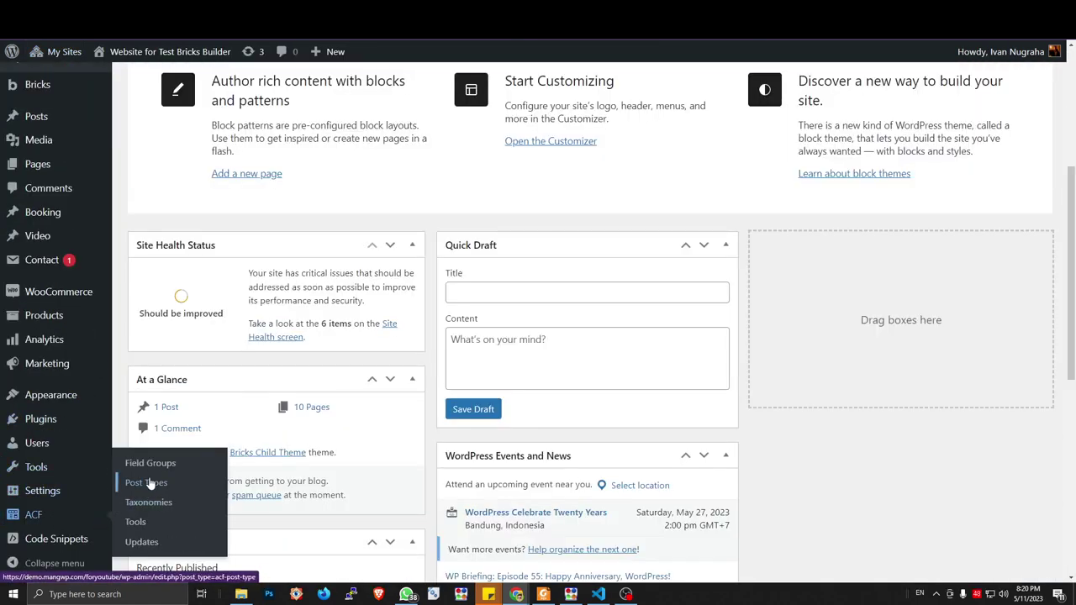
left_click(142, 464)
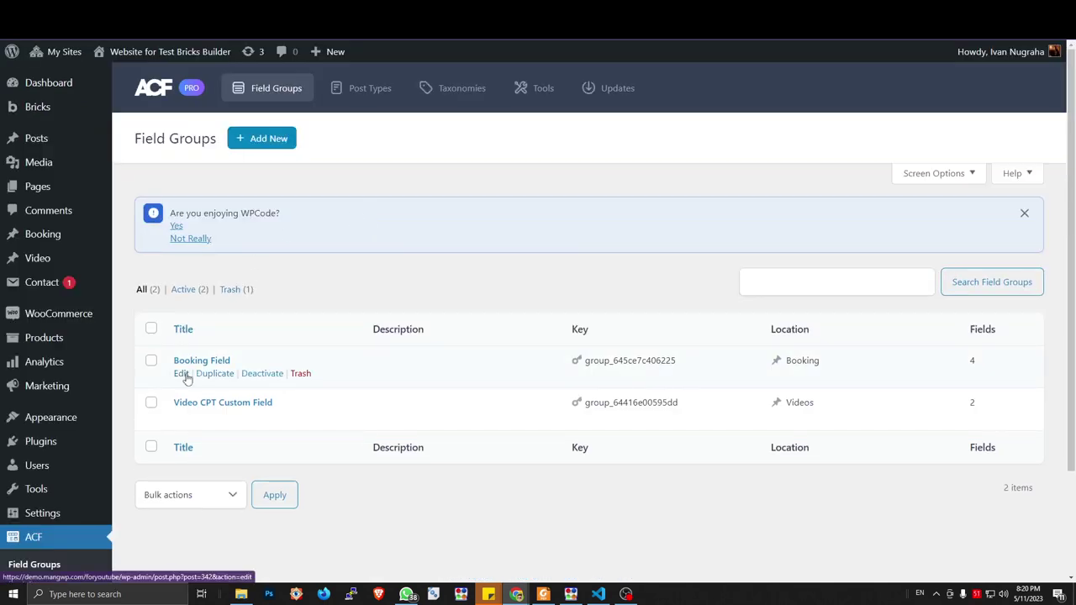
left_click(181, 373)
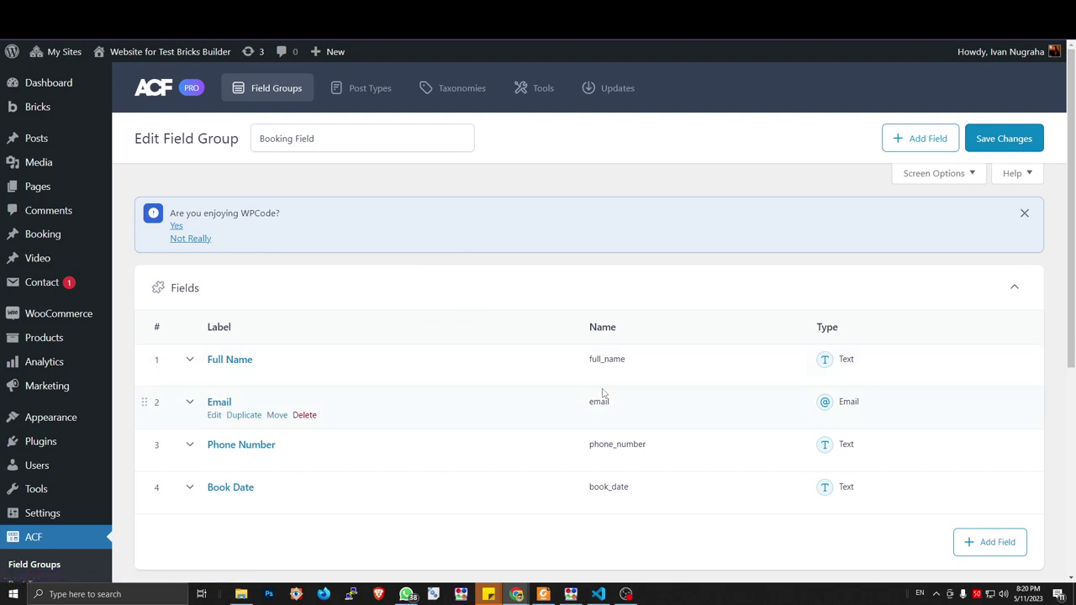
scroll(601, 393, "down", 2)
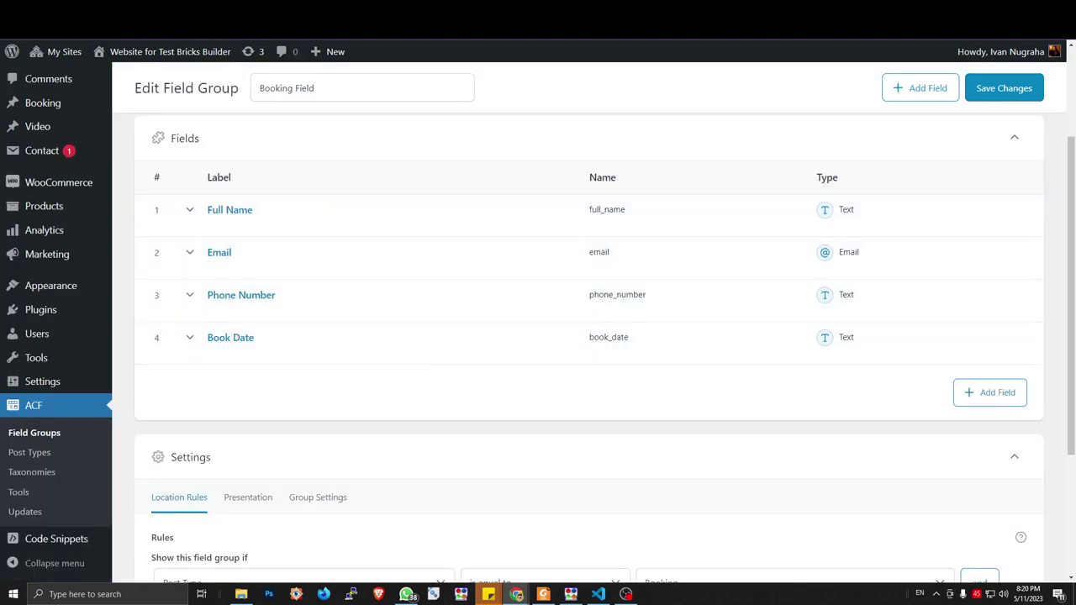
key("ctrl+Tab")
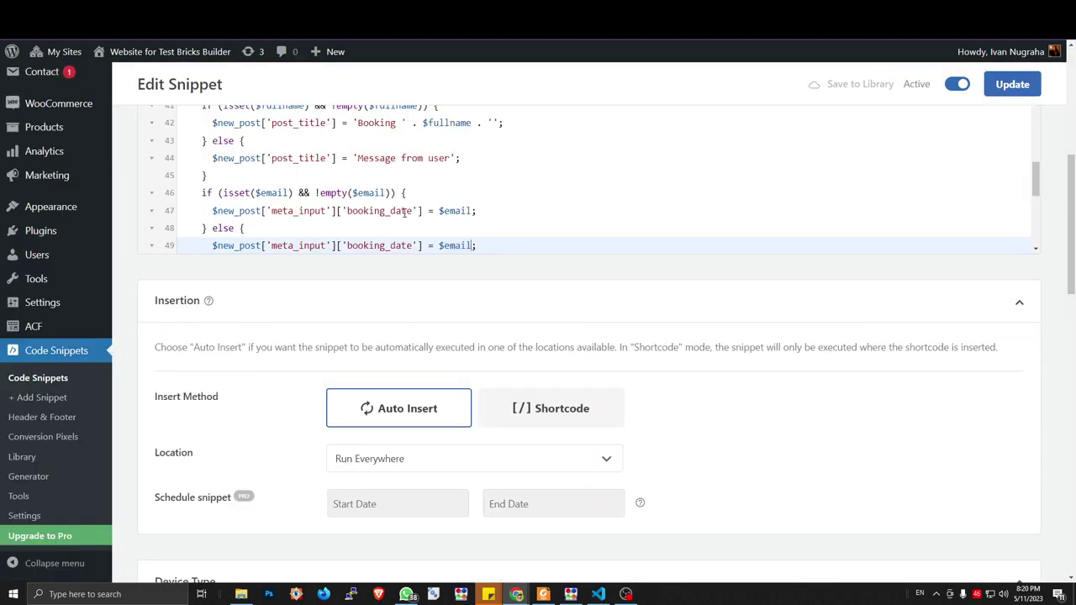
Change the 'booking_date' meta key to 'email' on lines 47 and 49
left_click_drag(412, 211, 346, 211)
type("email")
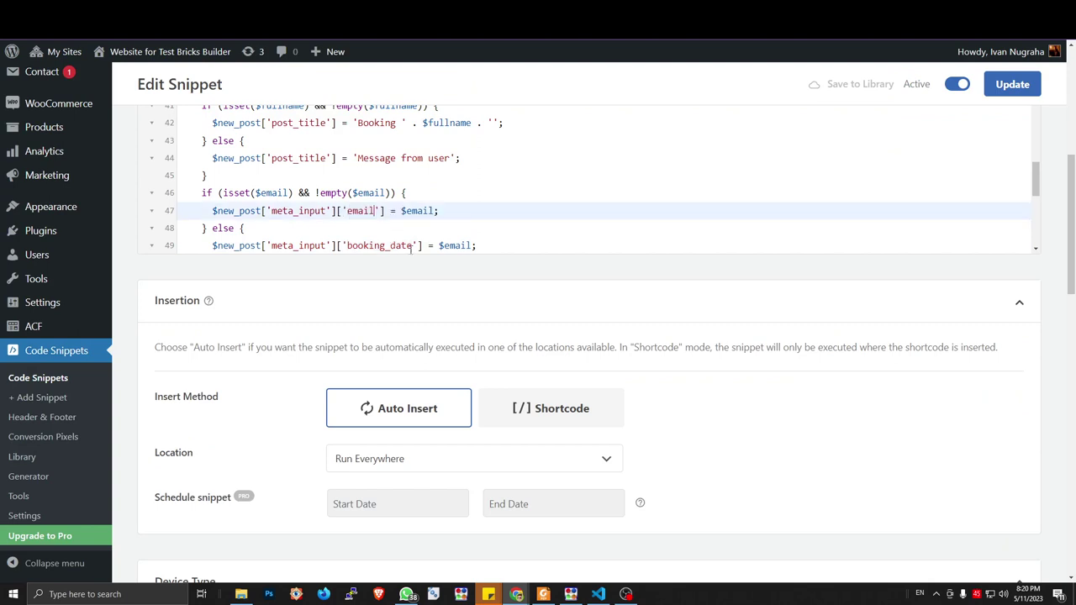
left_click_drag(412, 245, 346, 245)
type("email")
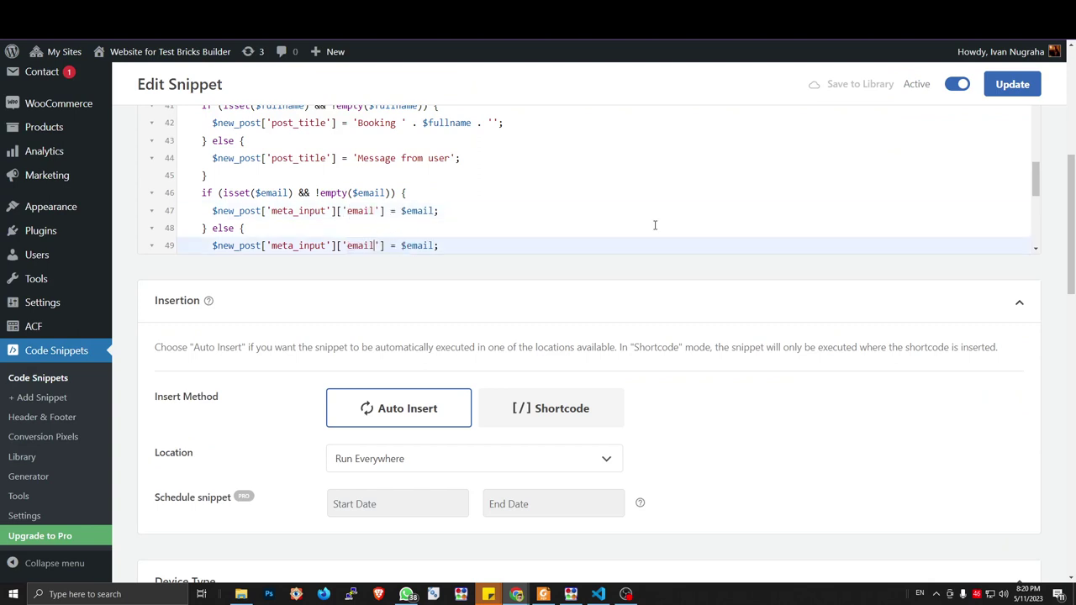
scroll(1030, 197, "down", 2)
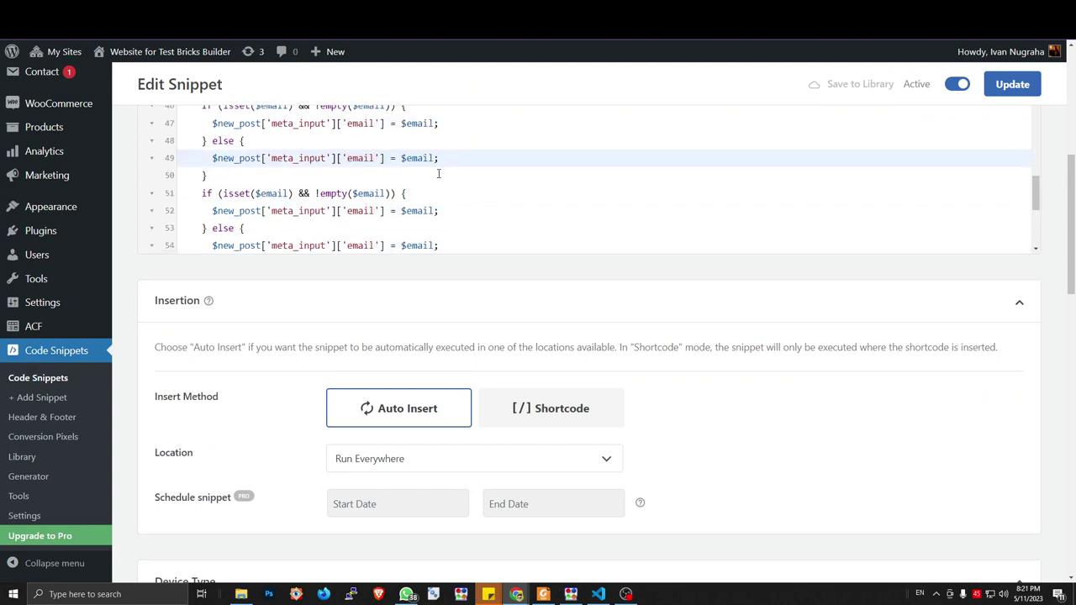
left_click(388, 174)
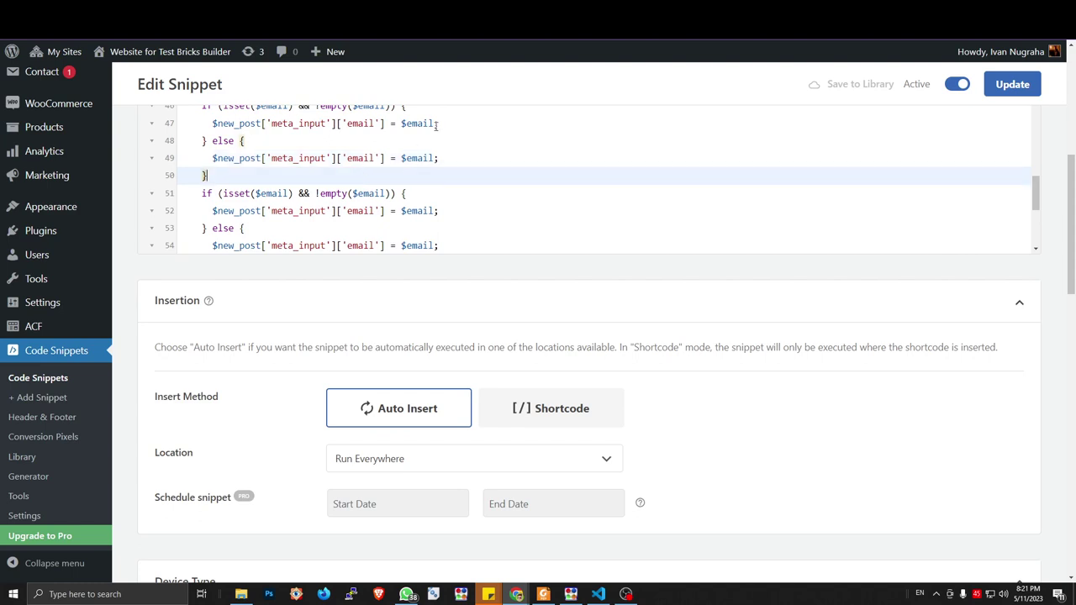
Compare the snippet against the Booking Field group's field names
key("ctrl+Tab")
key("ctrl+shift+Tab")
scroll(262, 178, "up", 5)
scroll(262, 178, "down", 5)
key("ctrl+Tab")
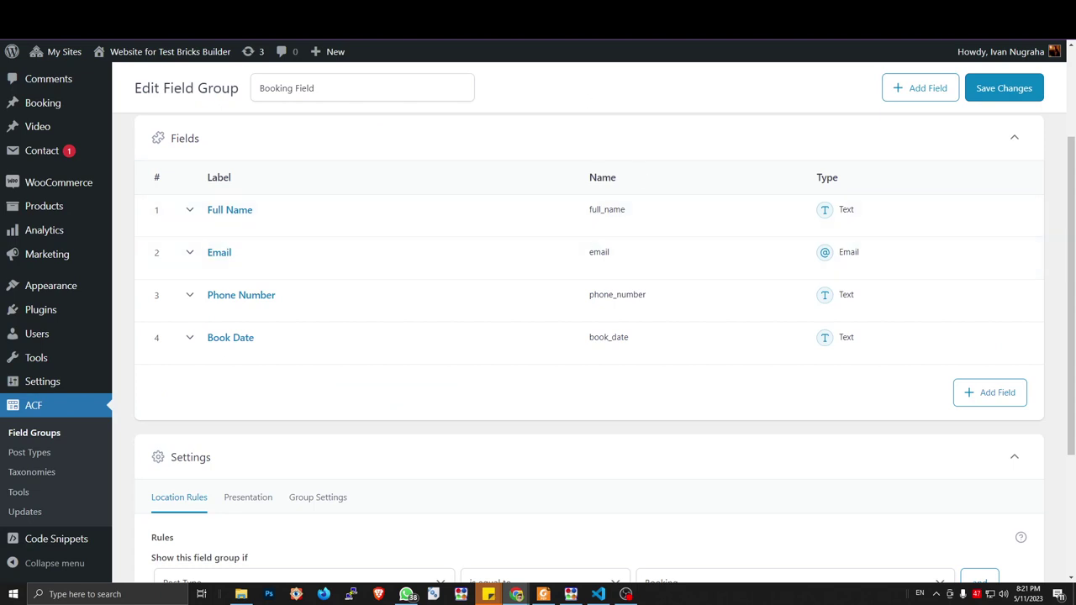
key("ctrl+shift+Tab")
scroll(255, 204, "down", 3)
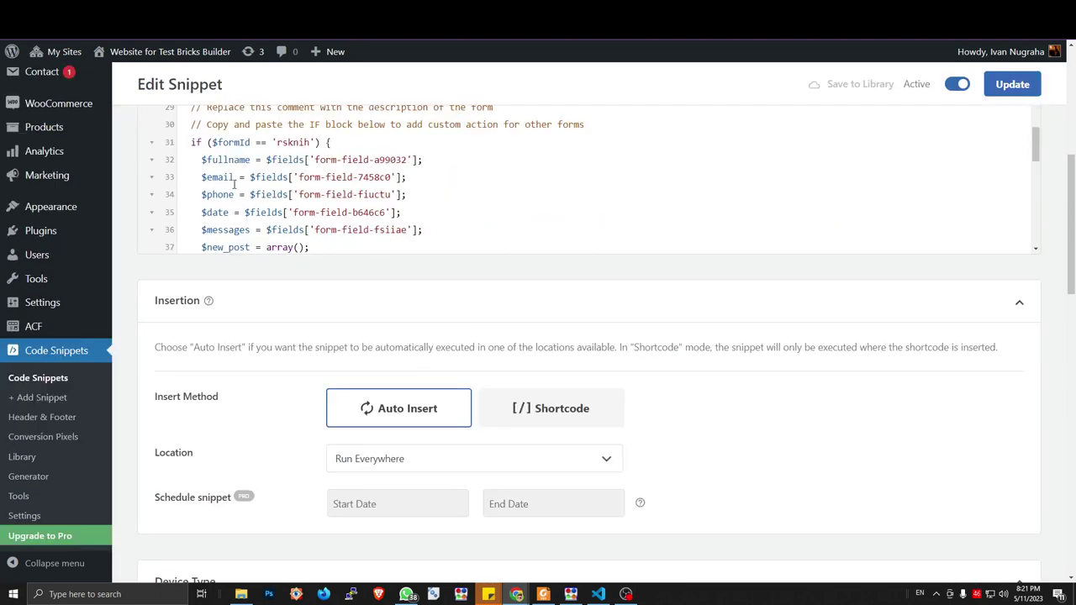
Copy $phone from line 34 and replace every $email in the lines 51–54 block with it
double_click(221, 194)
key("ctrl+c")
scroll(316, 179, "down", 9)
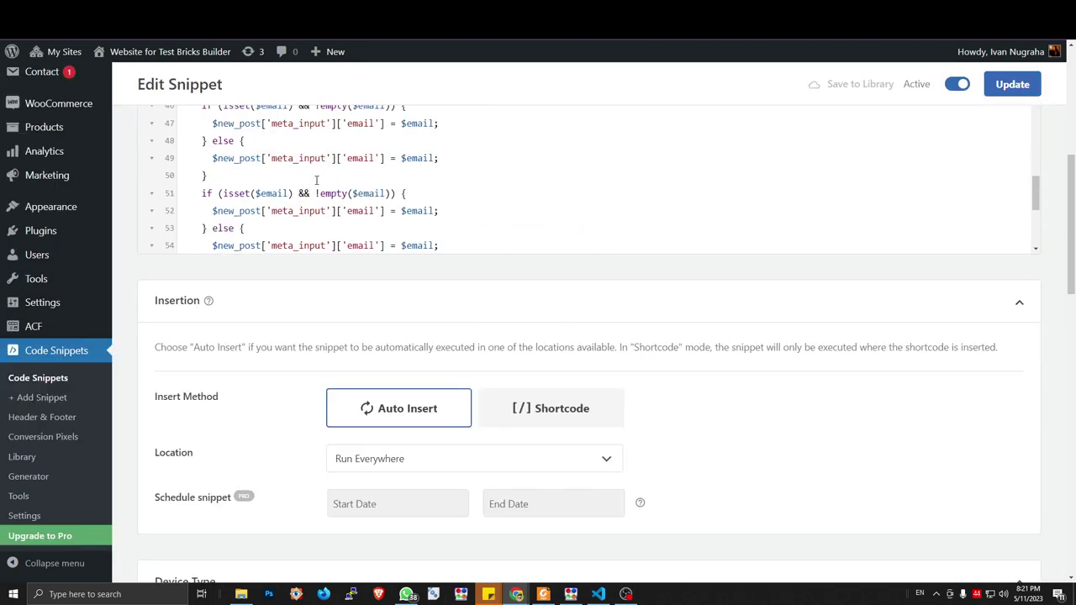
scroll(307, 183, "up", 6)
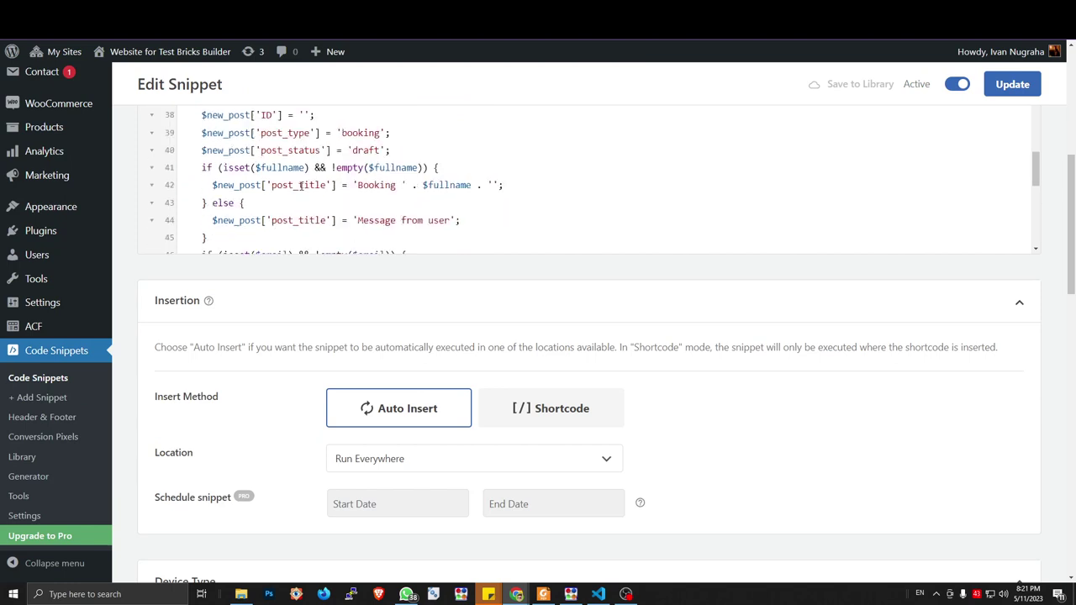
scroll(300, 187, "down", 3)
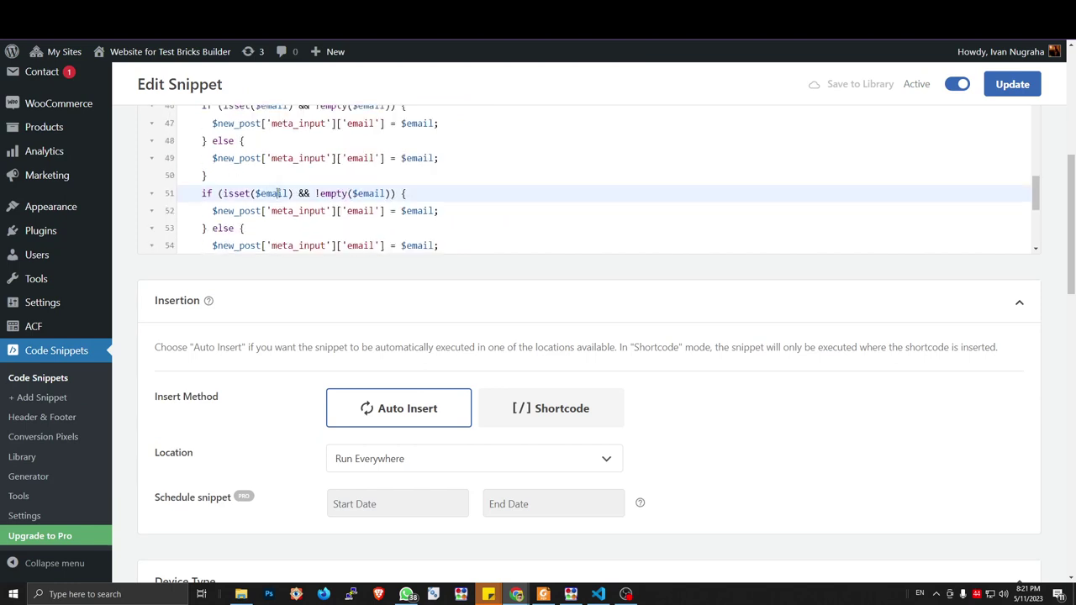
double_click(284, 193)
type("$phone")
double_click(368, 193)
key("ctrl+v")
double_click(418, 211)
key("ctrl+v")
double_click(418, 246)
key("ctrl+v")
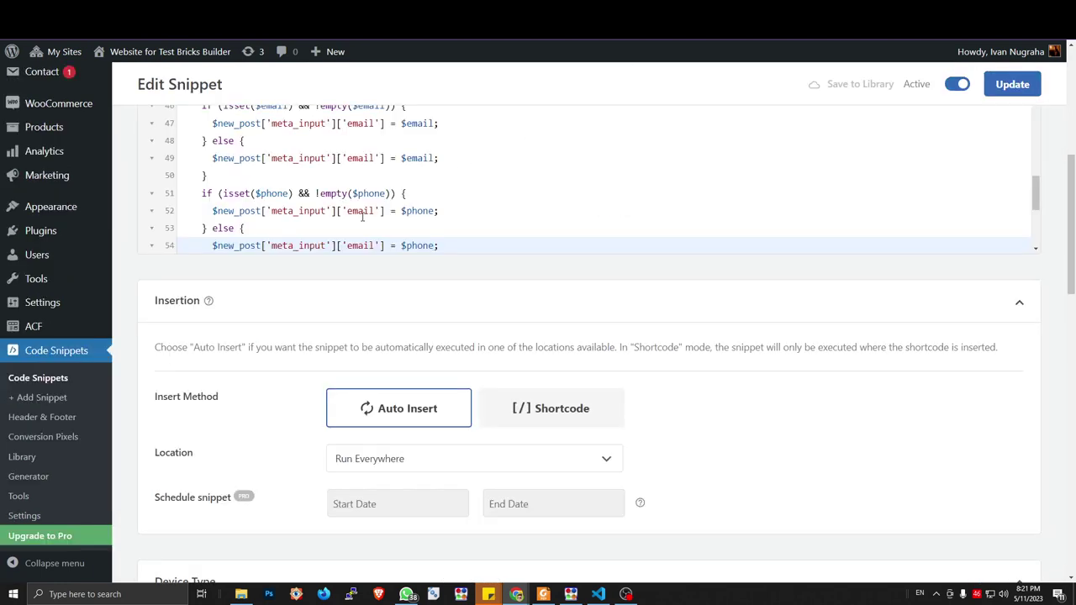
Change the 'email' meta key to 'phone_number' on lines 52 and 54
double_click(362, 211)
type("phone_number")
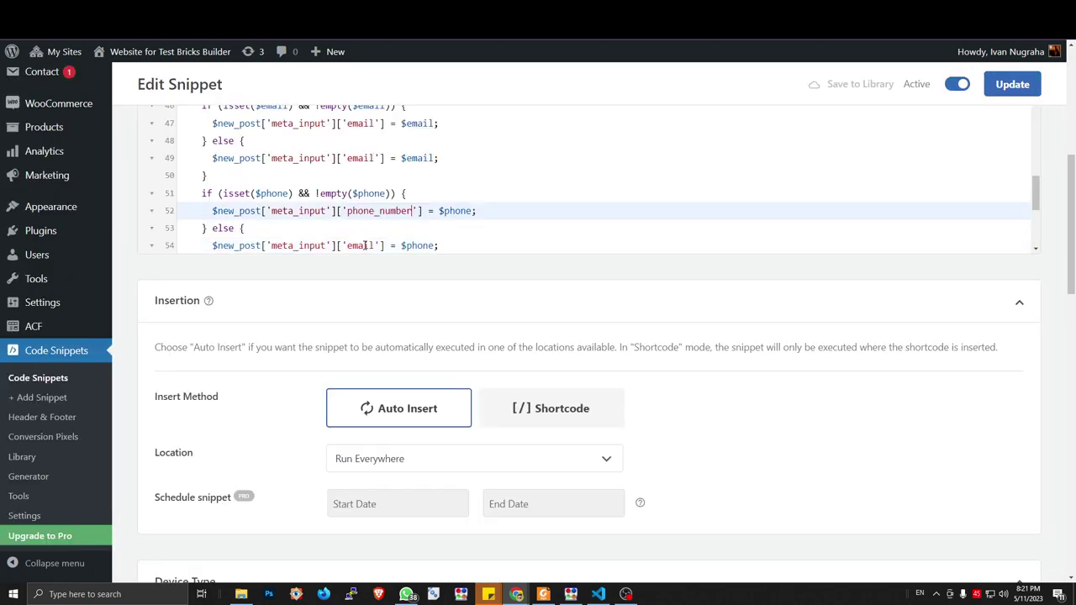
double_click(362, 246)
type("phone_number")
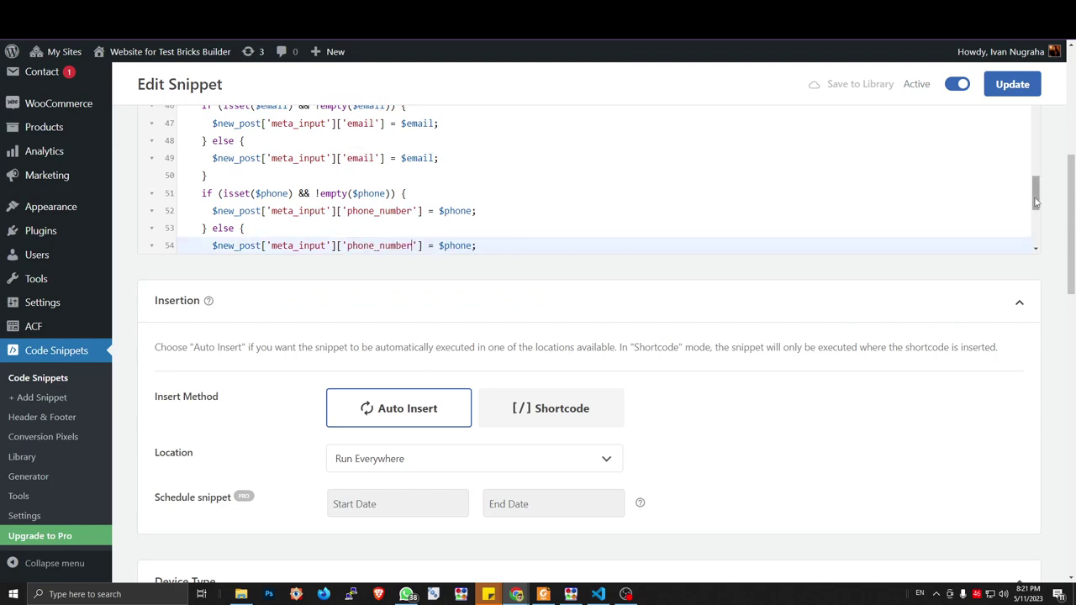
scroll(1036, 215, "down", 2)
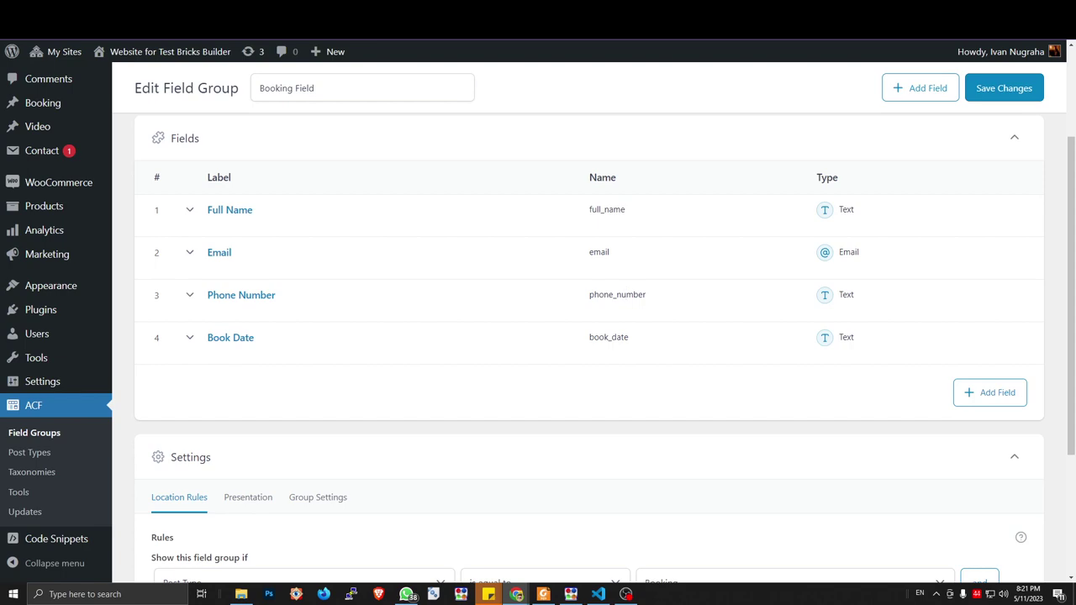
left_click(614, 29)
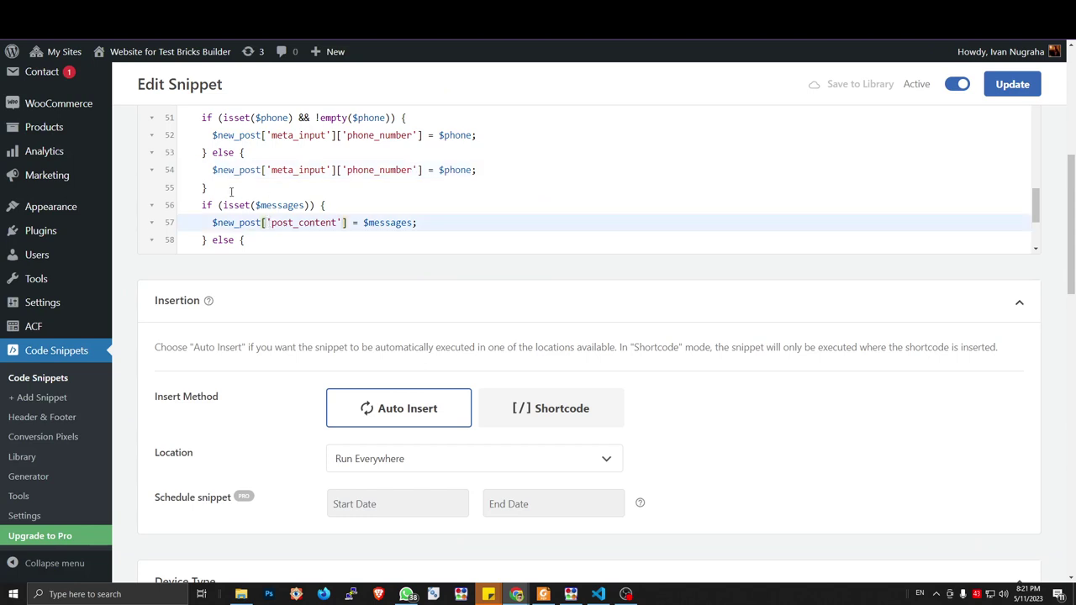
Duplicate the phone if/else block (lines 51–55) directly below the original
left_click_drag(235, 191, 166, 123)
key("ctrl+c")
left_click(245, 184)
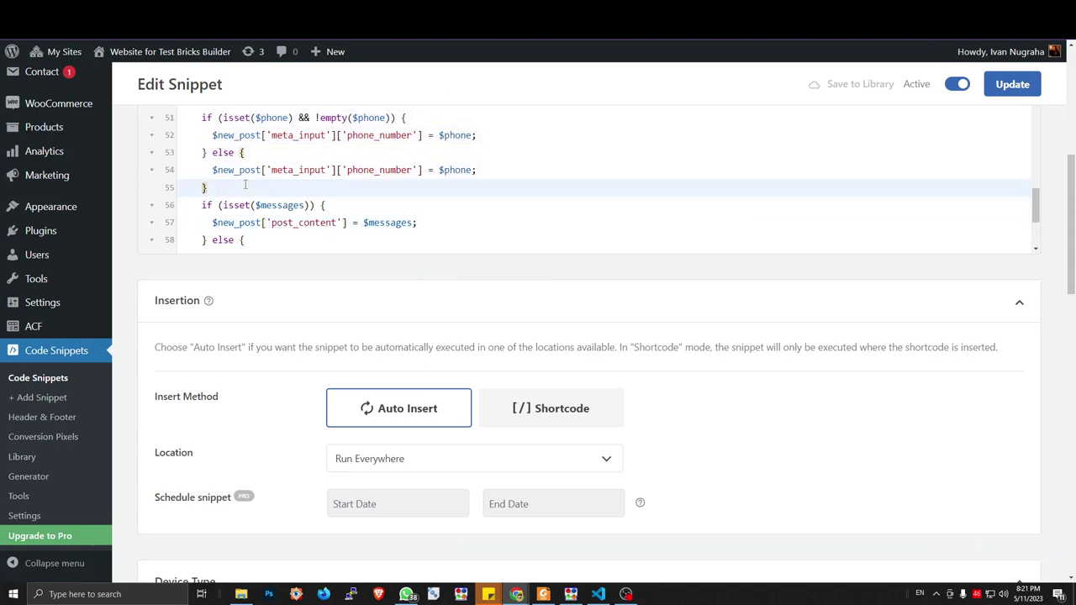
key("Return")
key("ctrl+v")
left_click_drag(238, 179, 207, 177)
scroll(237, 189, "up", 7)
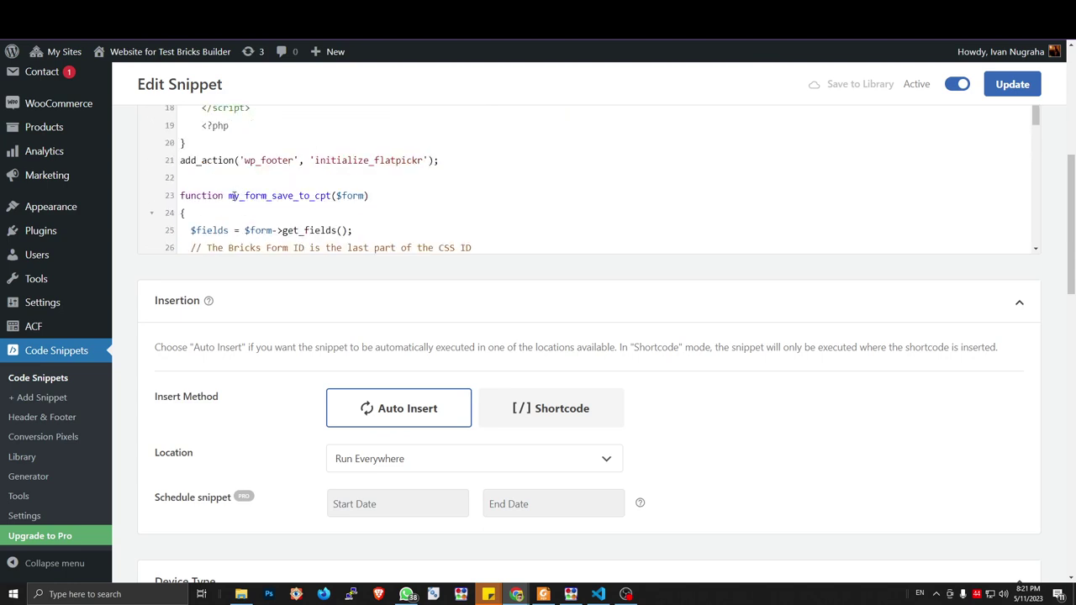
scroll(235, 195, "down", 3)
scroll(241, 209, "down", 3)
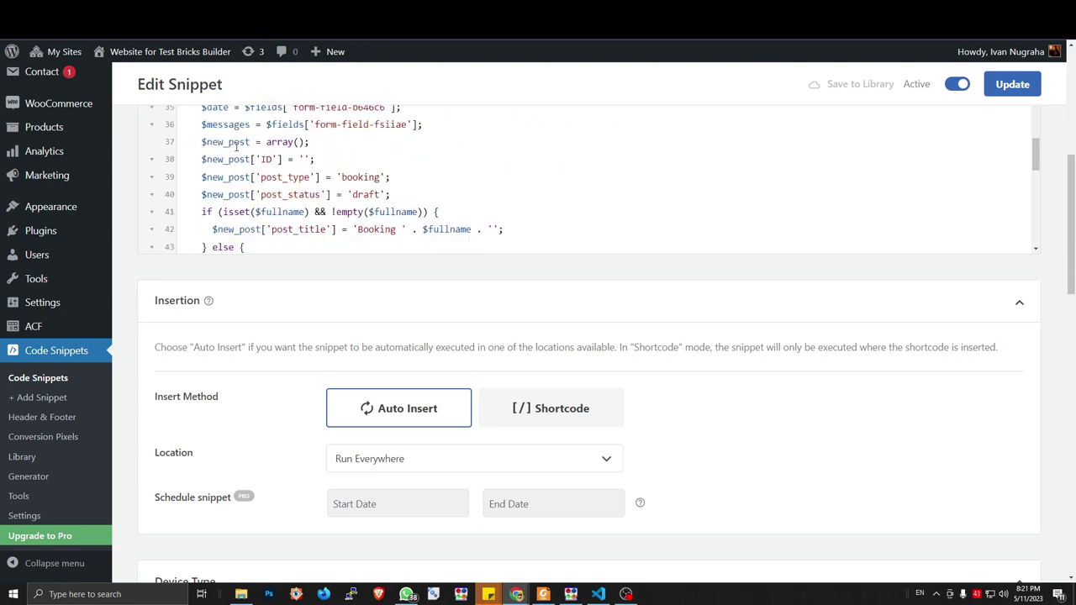
left_click_drag(1036, 152, 1035, 146)
Copy $date from line 35 and use it in place of $phone in line 56's isset/empty check
double_click(217, 154)
scroll(356, 187, "down", 5)
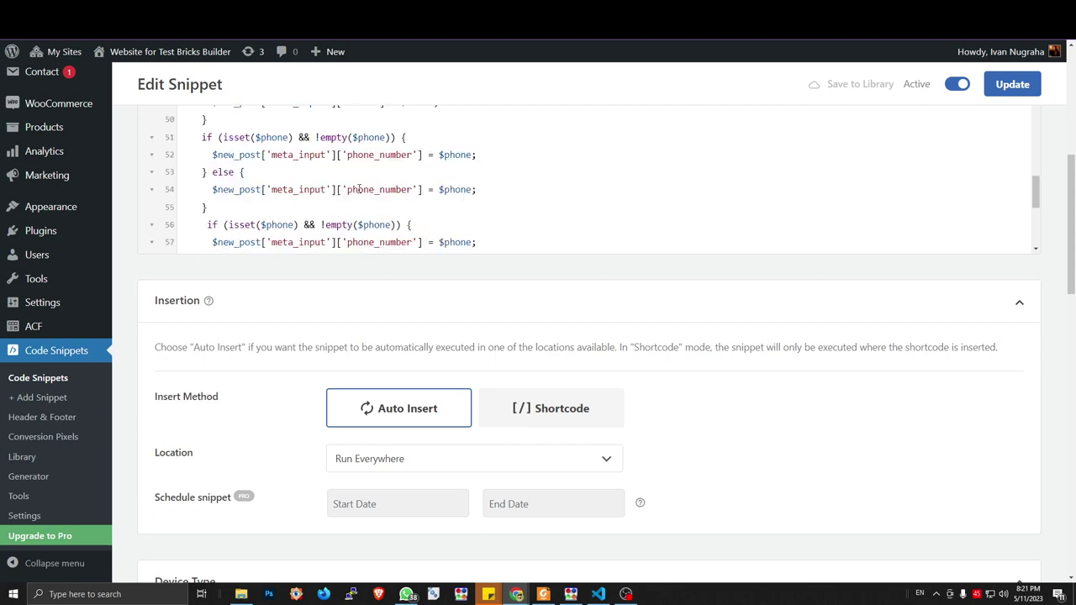
scroll(356, 188, "down", 6)
scroll(329, 205, "up", 4)
scroll(380, 157, "up", 3)
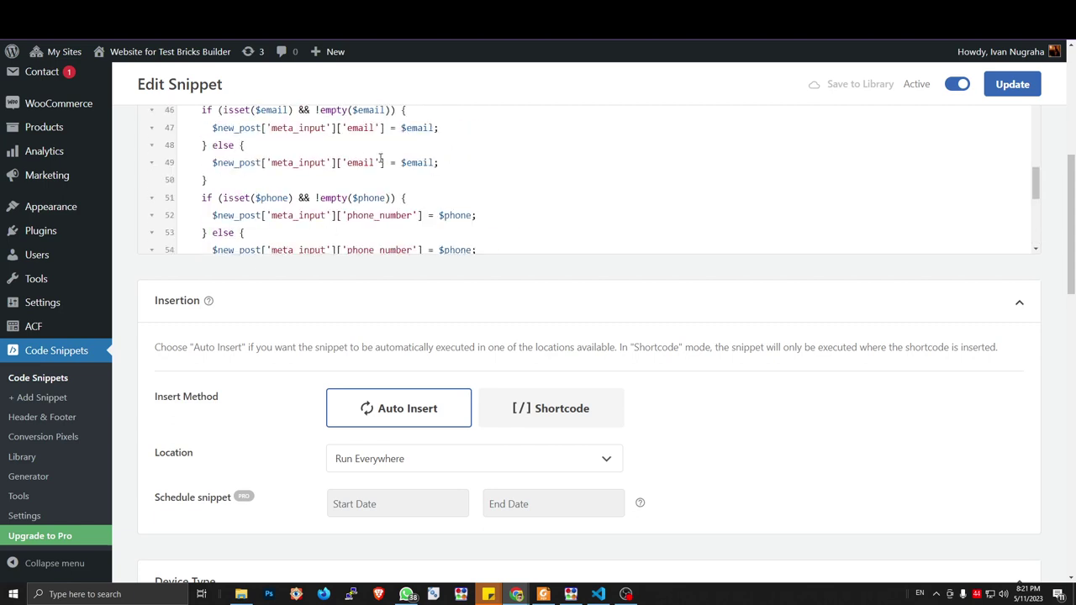
scroll(384, 170, "down", 3)
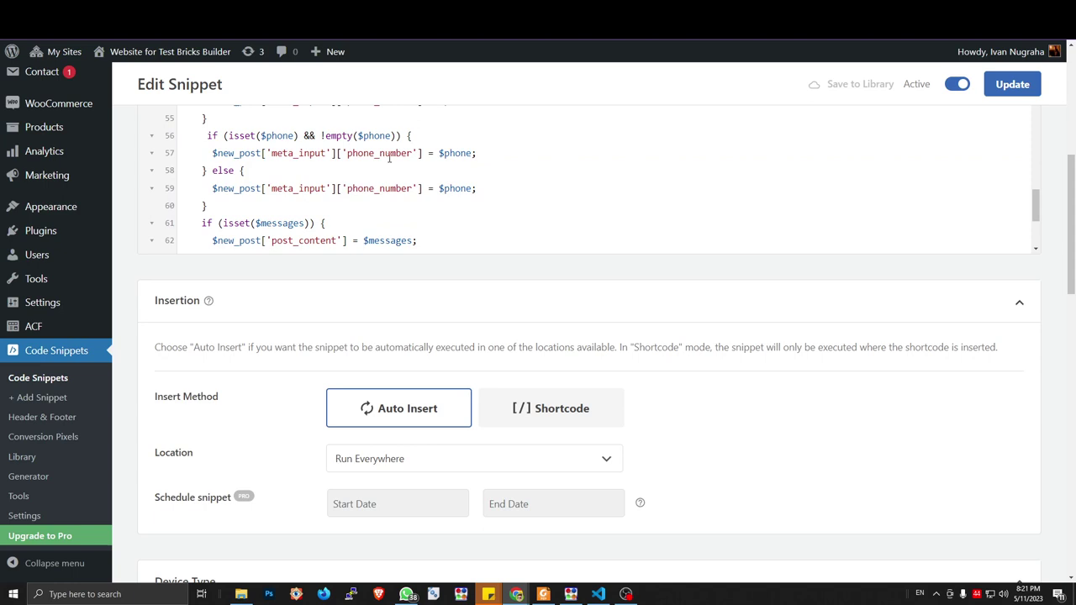
double_click(278, 136)
type("$date")
double_click(370, 136)
type("$date")
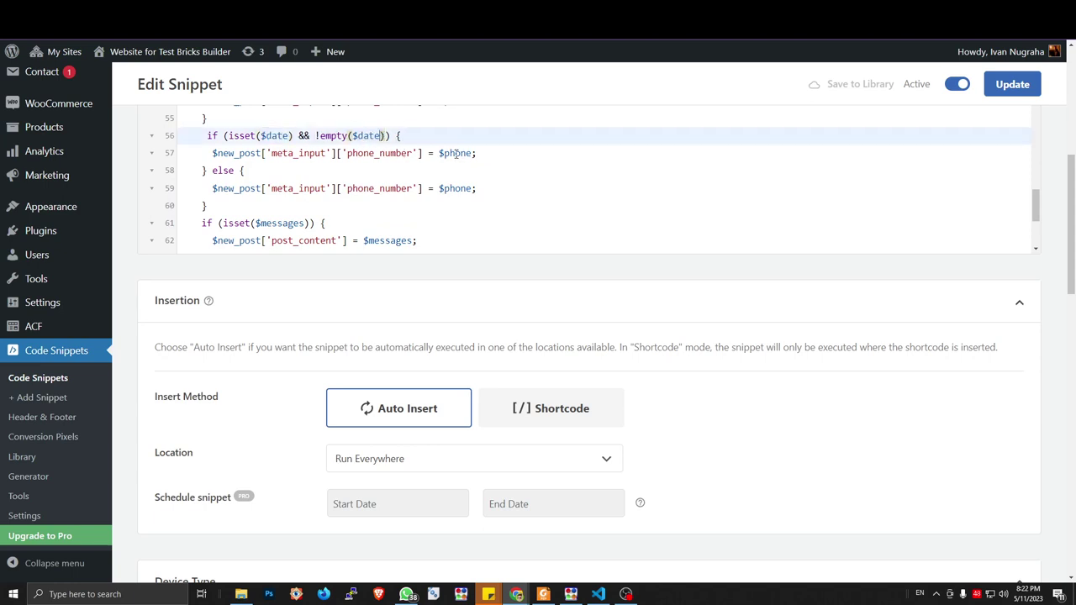
Replace $phone with $date in the assignments on lines 57 and 59
double_click(455, 153)
type("$date")
double_click(455, 188)
scroll(451, 186, "up", 3)
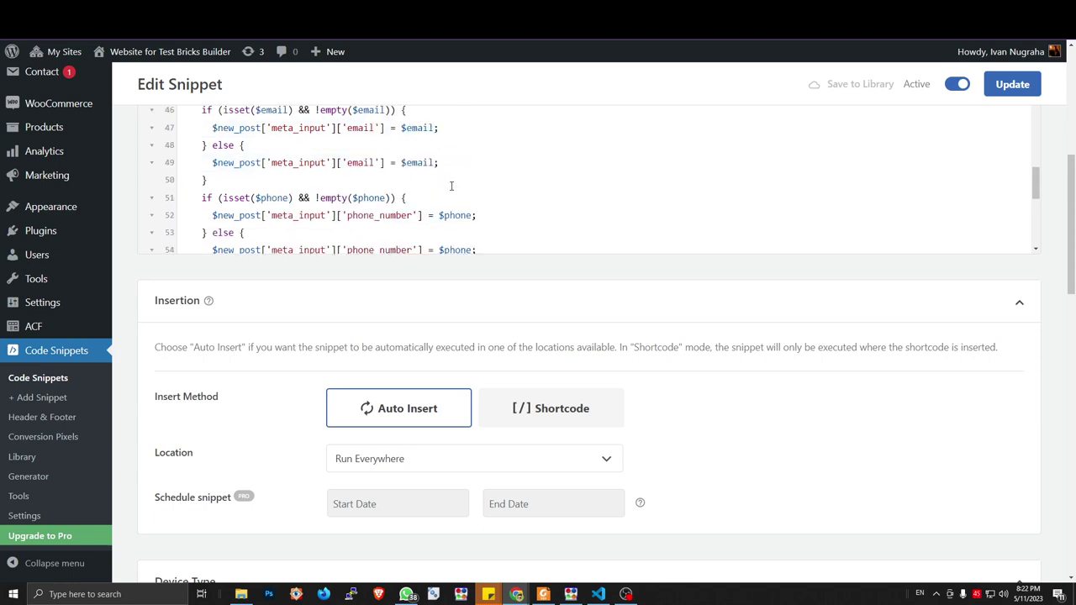
scroll(452, 186, "down", 3)
type("$date")
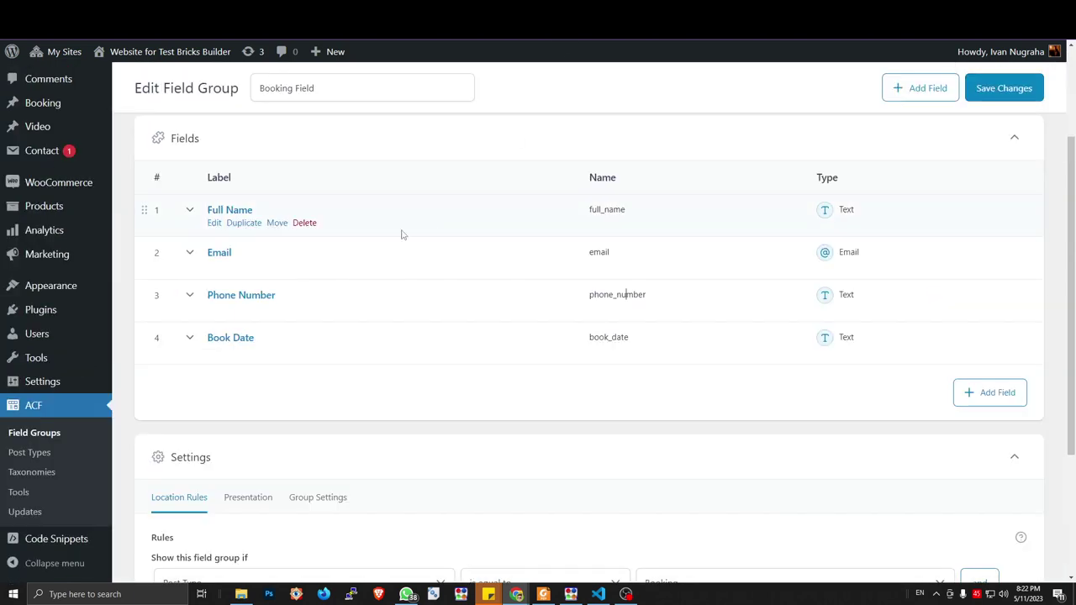
Copy 'book_date' from ACF and paste it over 'phone_number' on lines 57 and 59
left_click(634, 337)
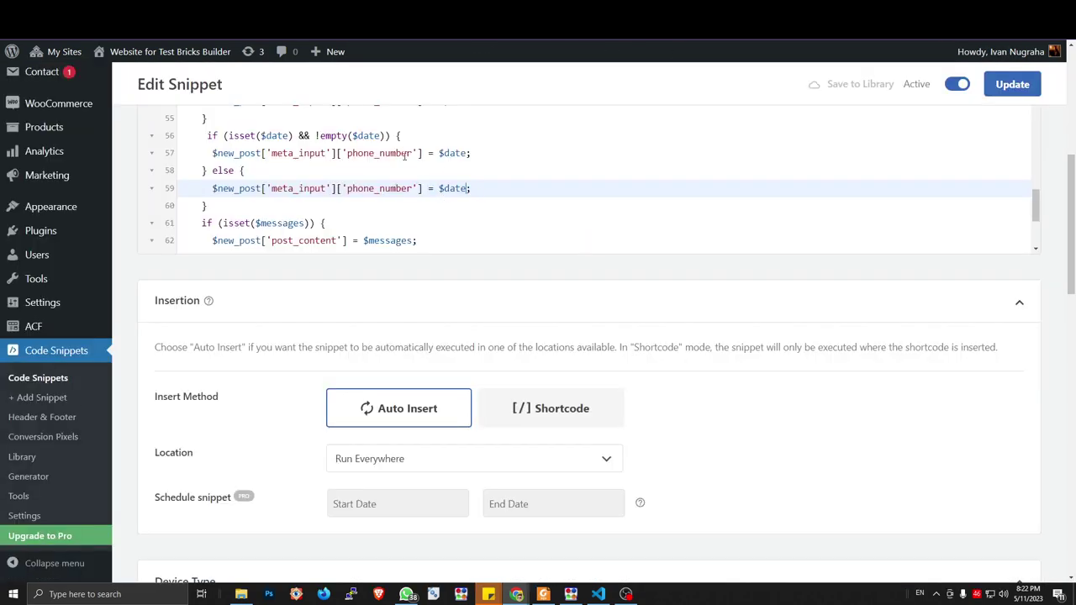
left_click_drag(413, 154, 348, 154)
key("ctrl+v")
left_click_drag(413, 189, 347, 189)
key("ctrl+v")
Select the fallback message text on line 64
scroll(412, 195, "up", 3)
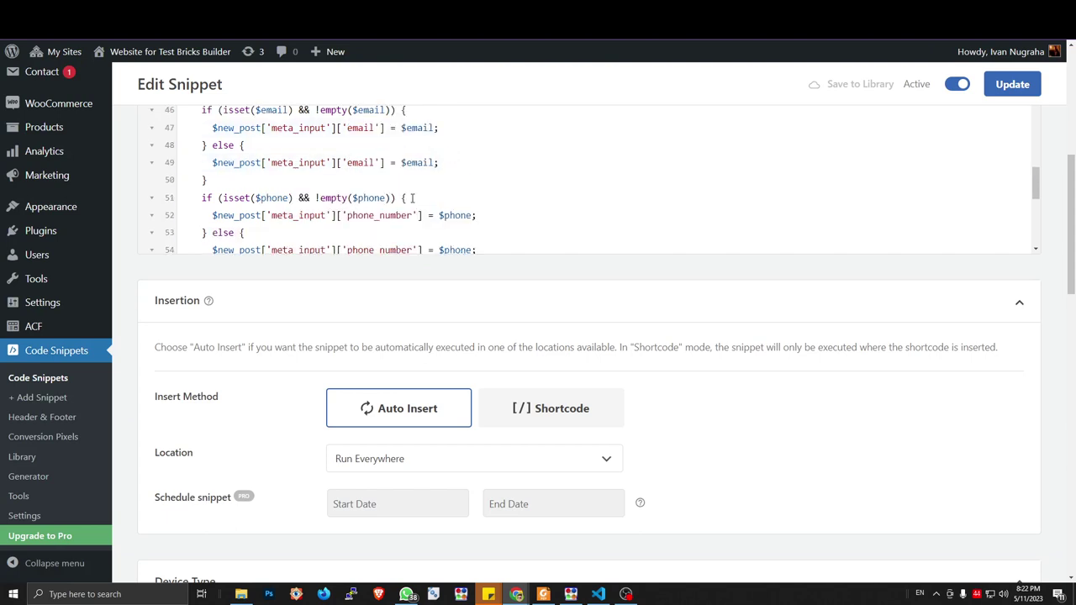
scroll(412, 197, "down", 3)
scroll(408, 202, "down", 3)
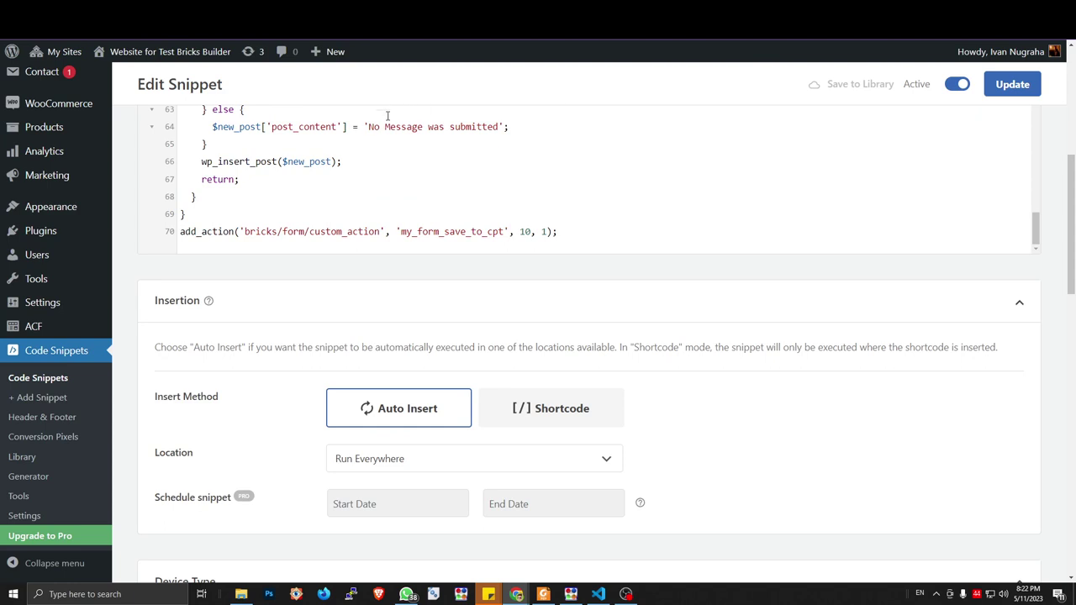
left_click_drag(369, 127, 500, 126)
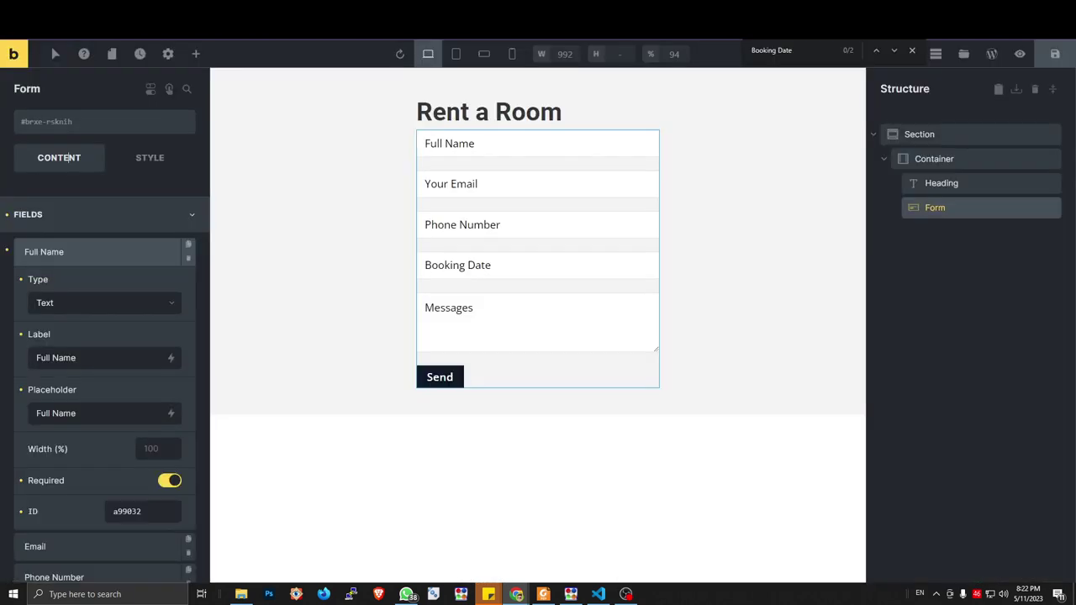
Collapse Full Name, expand Messages to check its Textarea settings, and return to WPCode
left_click(122, 257)
left_click(91, 370)
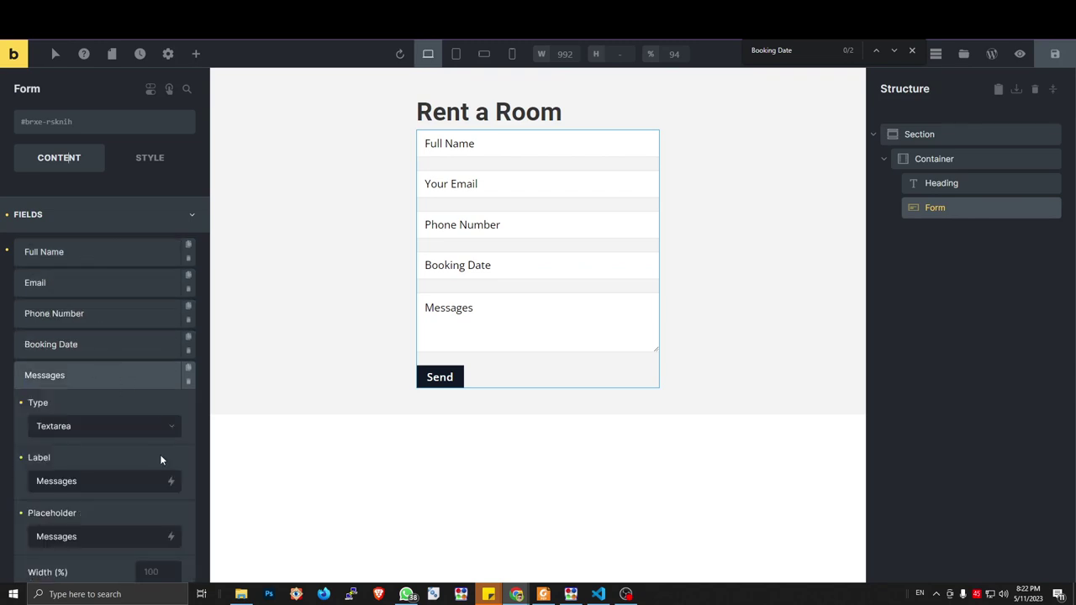
scroll(165, 465, "down", 2)
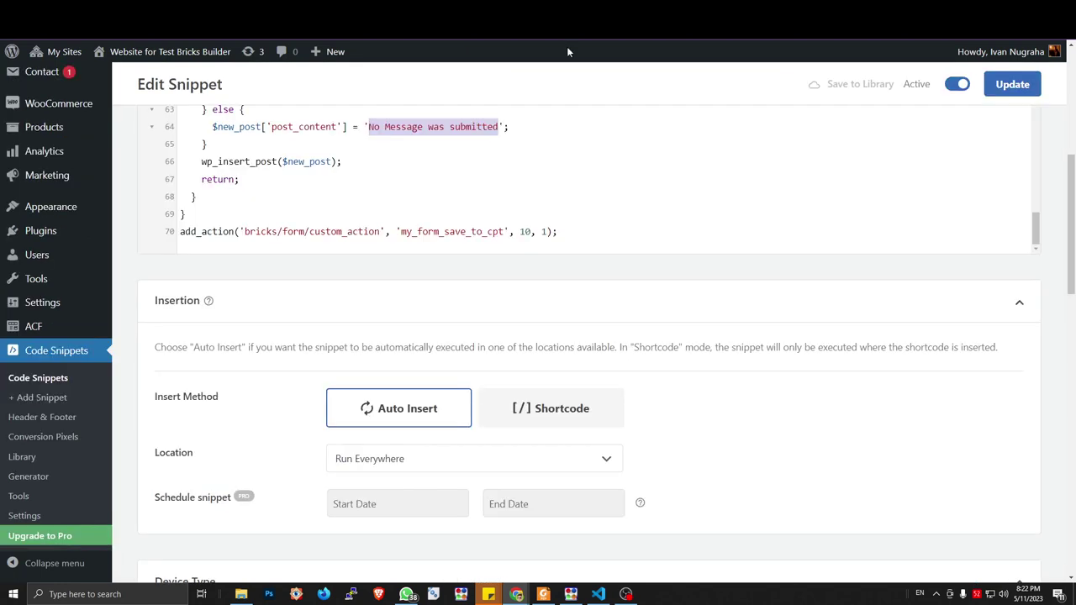
left_click(434, 145)
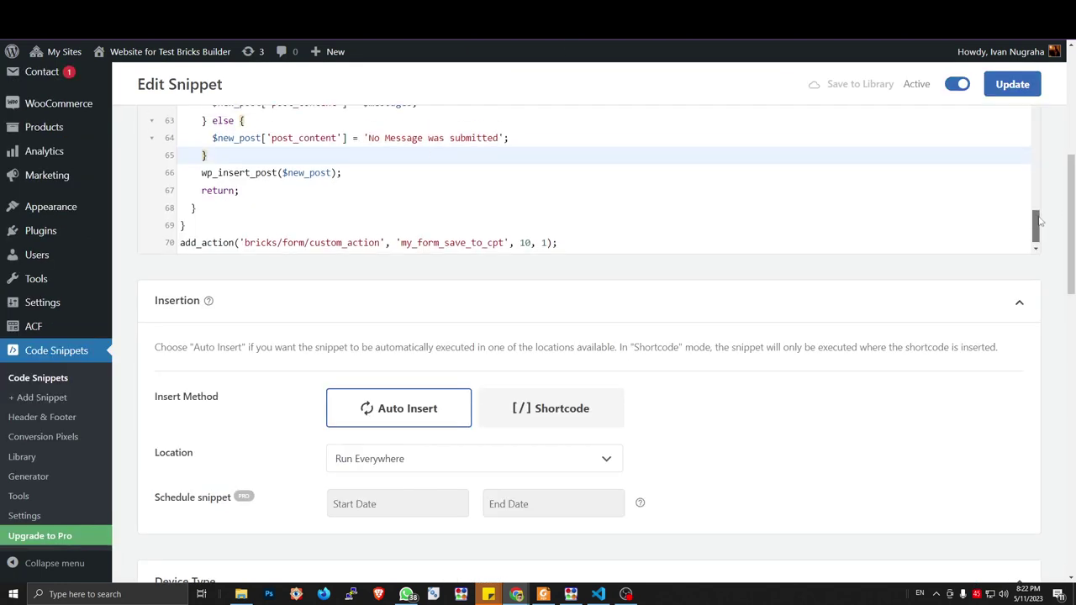
Replace the line 64 fallback text with 'Customer doesnt provide the messages', fixing typos
left_click_drag(1036, 223, 1036, 212)
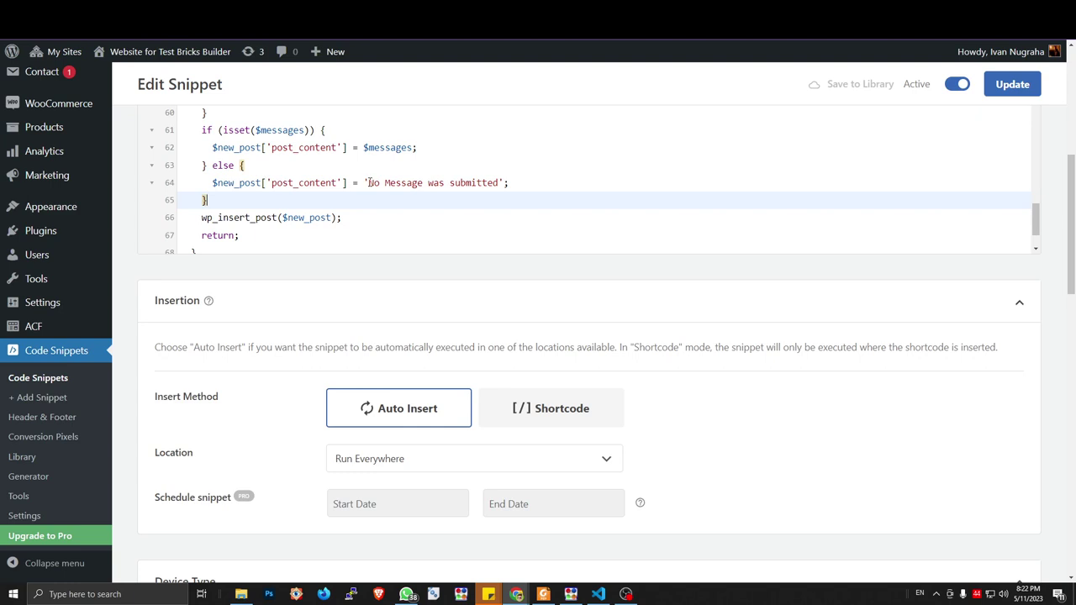
left_click_drag(369, 183, 499, 183)
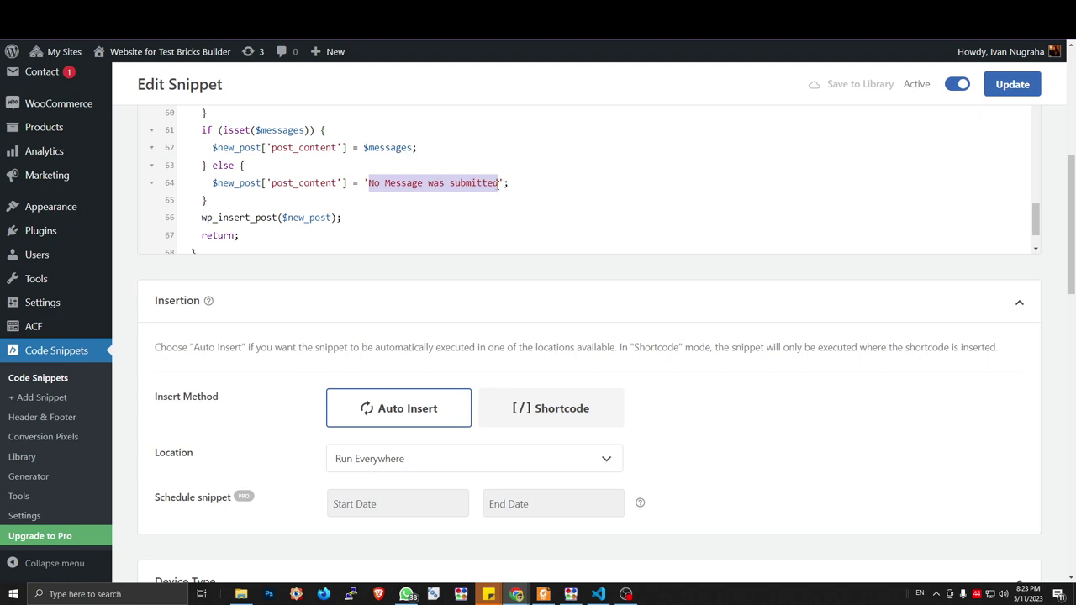
type("Customer")
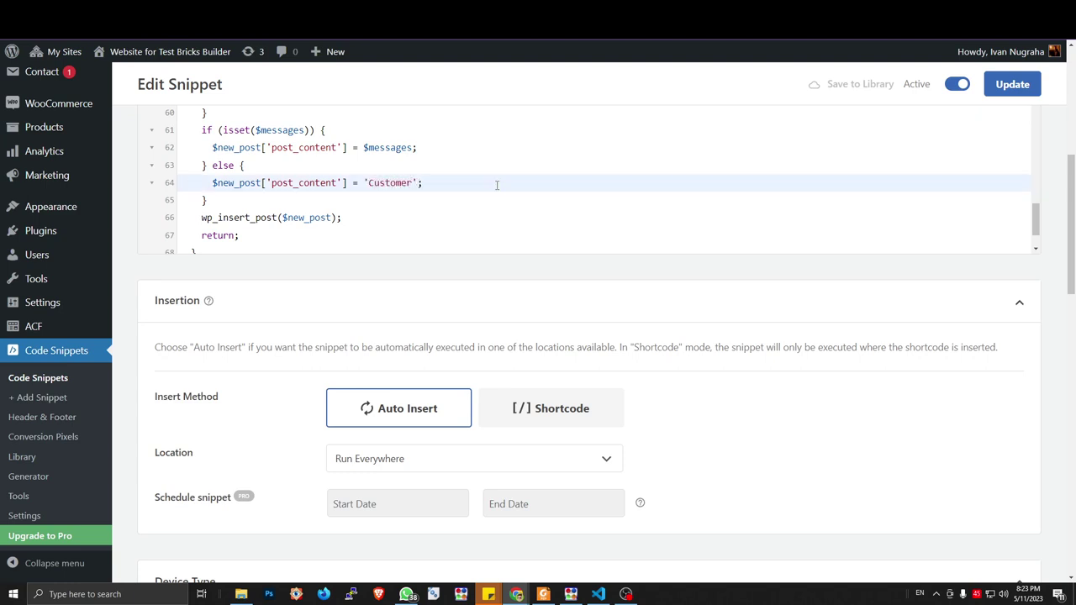
type(" doe")
type("snt pro")
type("vied")
key("BackSpace")
key("BackSpace")
type("de the messade")
key("BackSpace")
key("BackSpace")
key("BackSpace")
type("e")
key("BackSpace")
type("ages")
key("BackSpace")
key("BackSpace")
key("BackSpace")
type("ges")
Save the snippet with Update
scroll(446, 194, "down", 2)
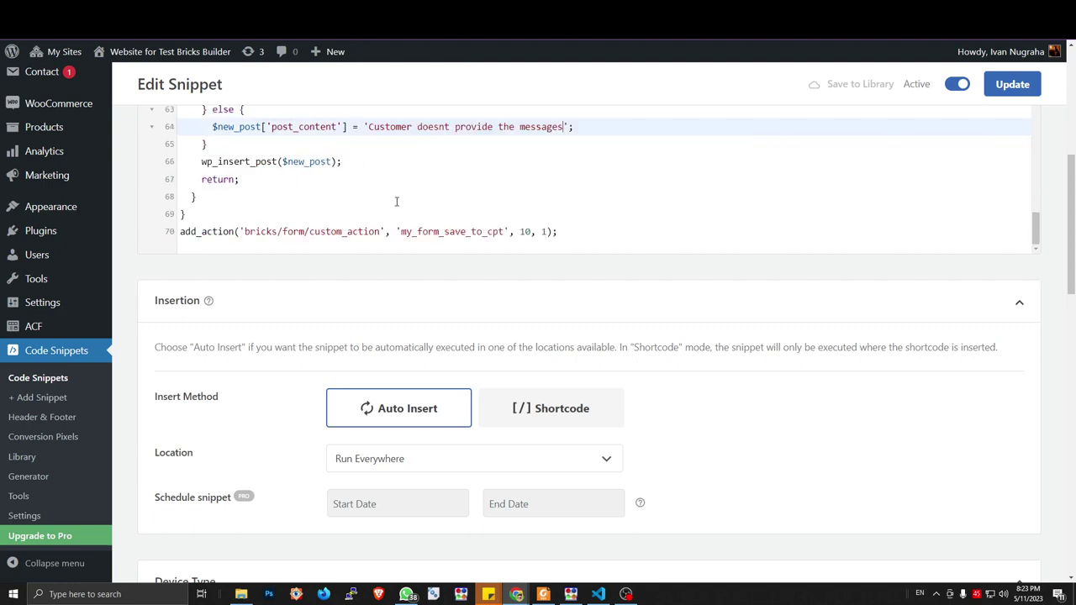
scroll(395, 200, "up", 10)
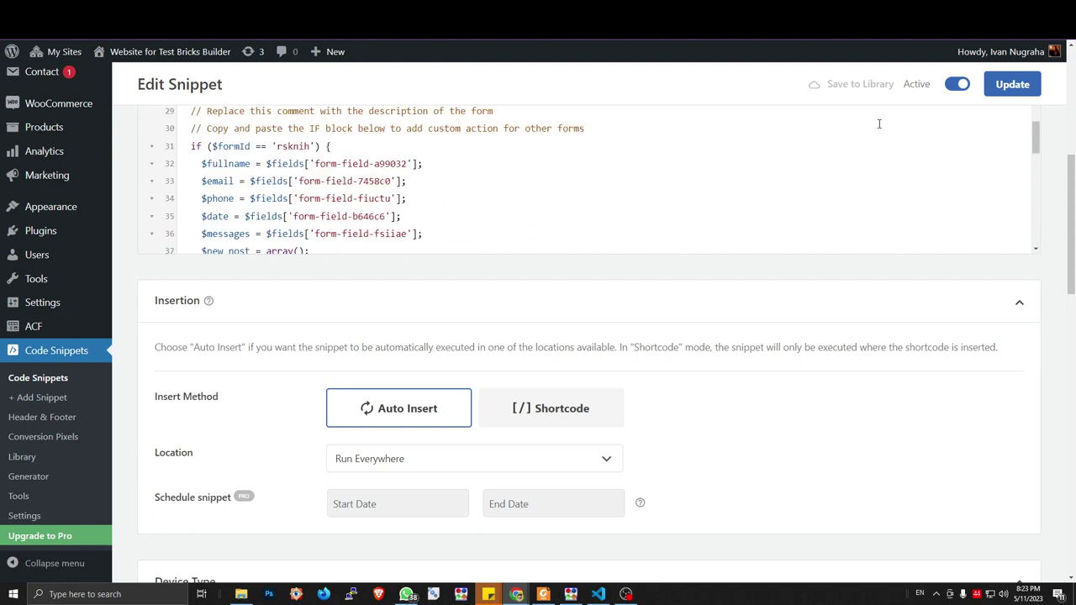
left_click(1009, 86)
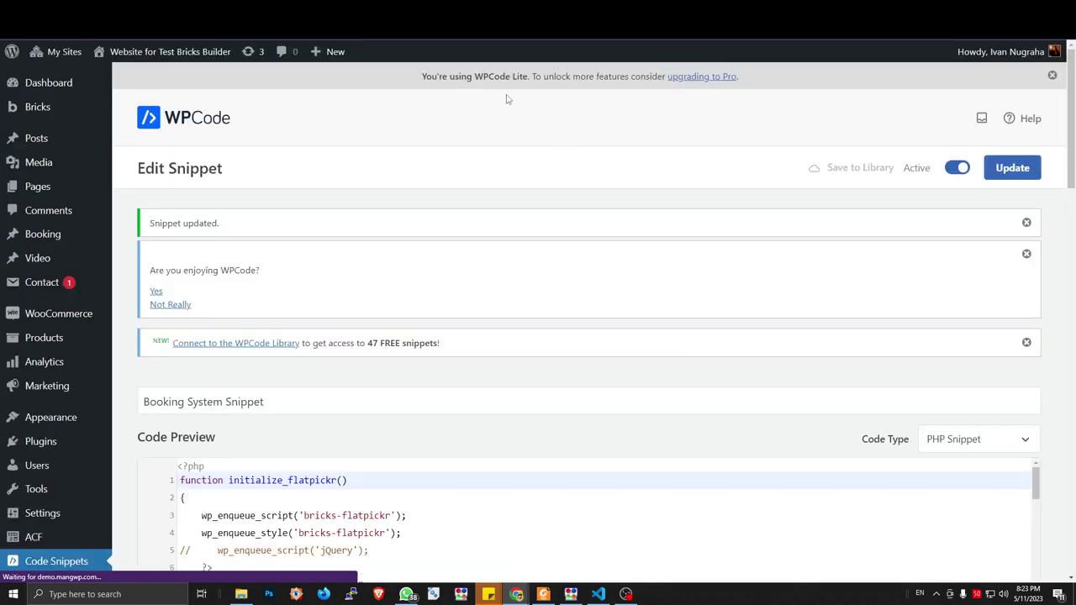
Reload the Rent a Room form and autofill the name, email and phone fields
left_click(479, 17)
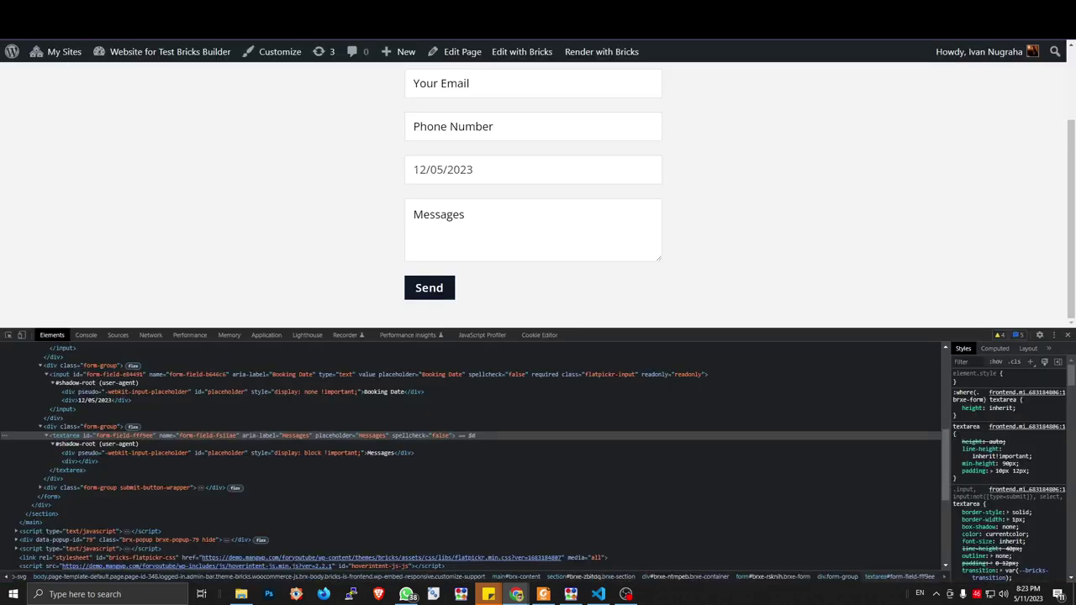
left_click_drag(1074, 225, 1073, 212)
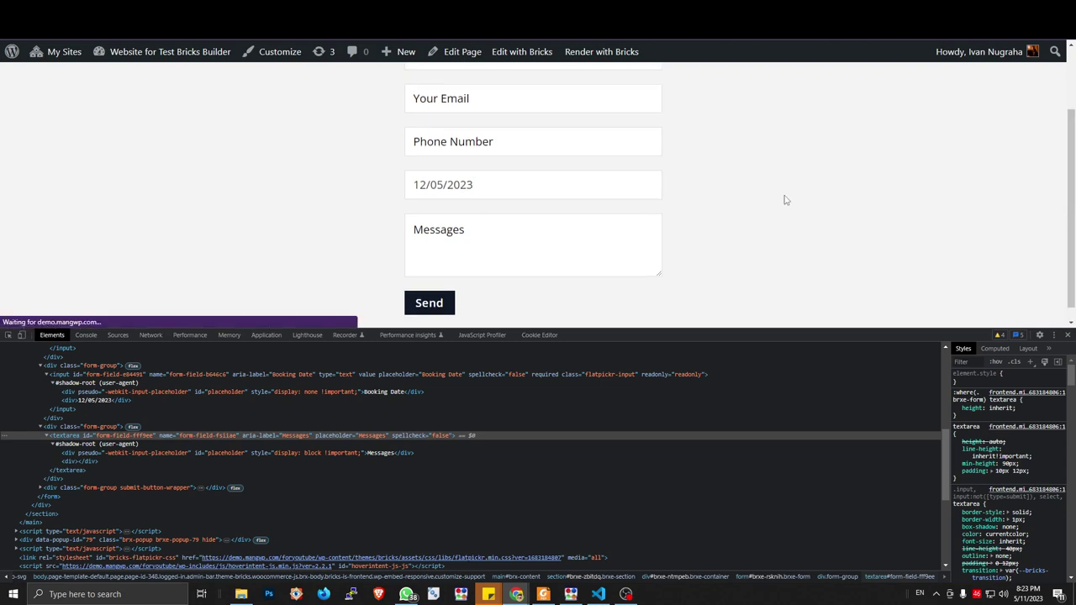
left_click(1068, 335)
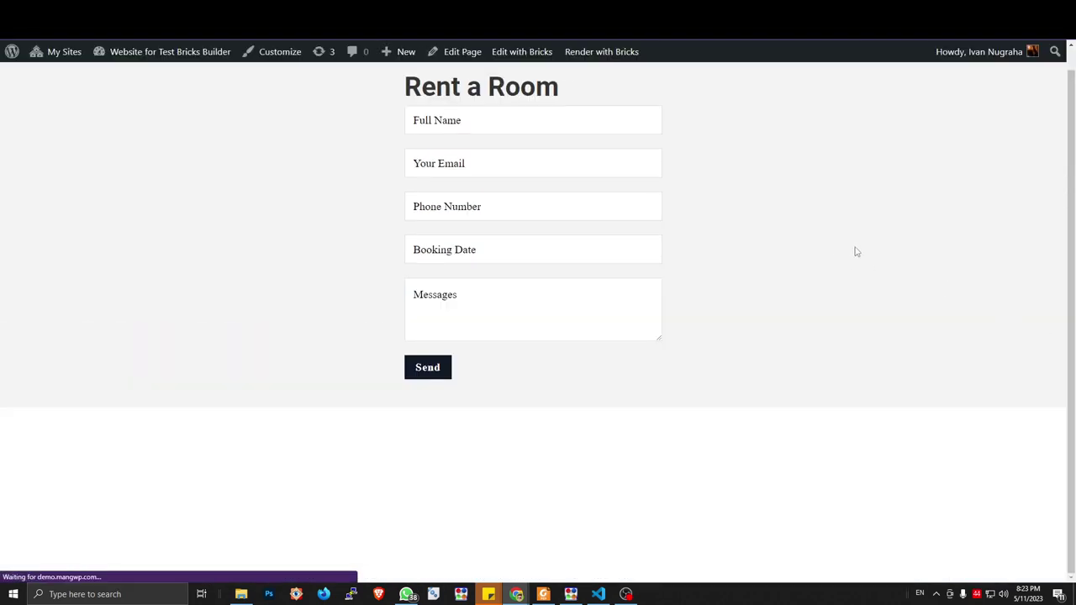
left_click(504, 131)
left_click(501, 154)
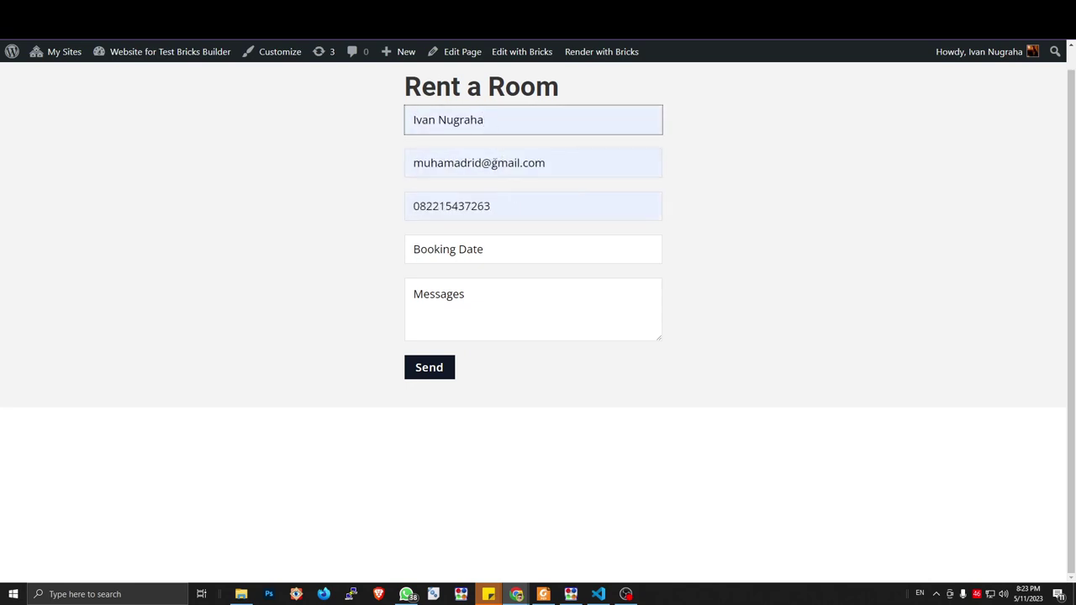
Pick 04/05/2023 as the booking date and enter the message 'Hi i wann a test the form'
left_click(468, 255)
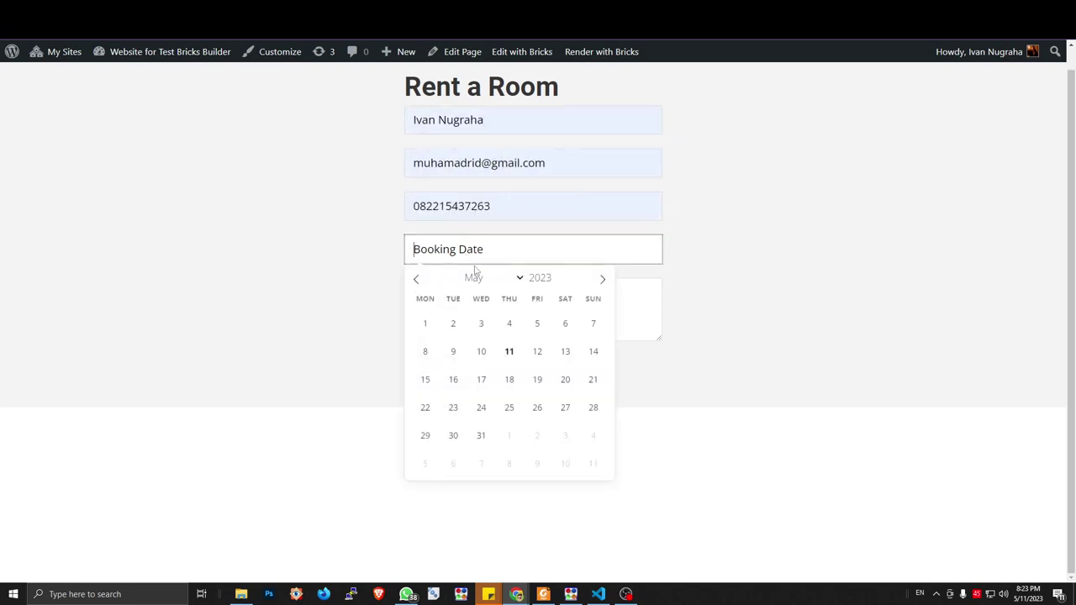
left_click(508, 322)
left_click(490, 312)
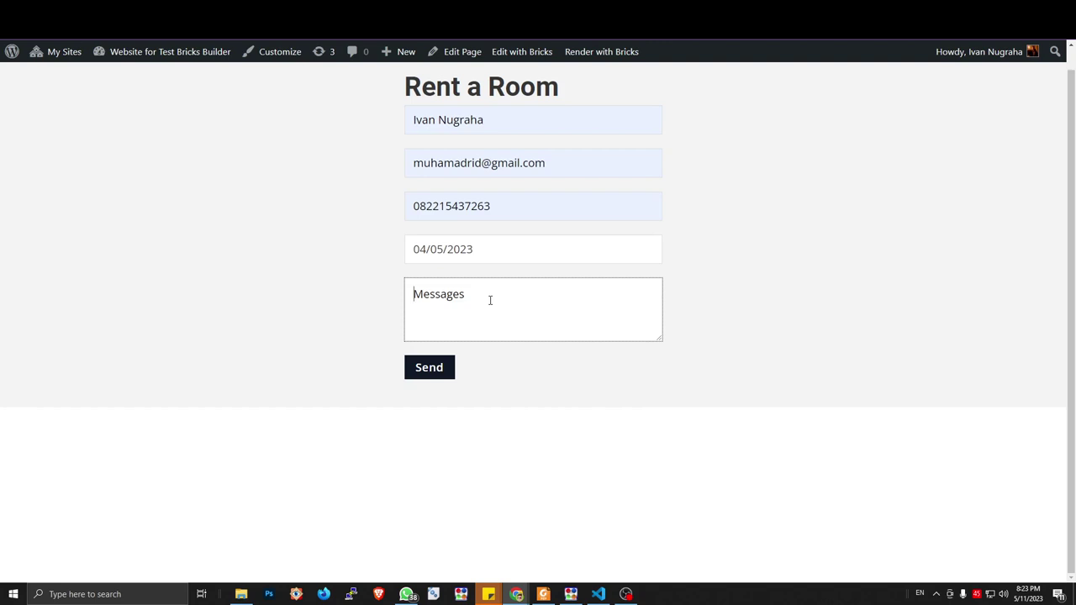
type("Hi i wann a test the form")
Send the test booking and scroll the Booking posts list, which reads 'No booking found'
left_click(438, 370)
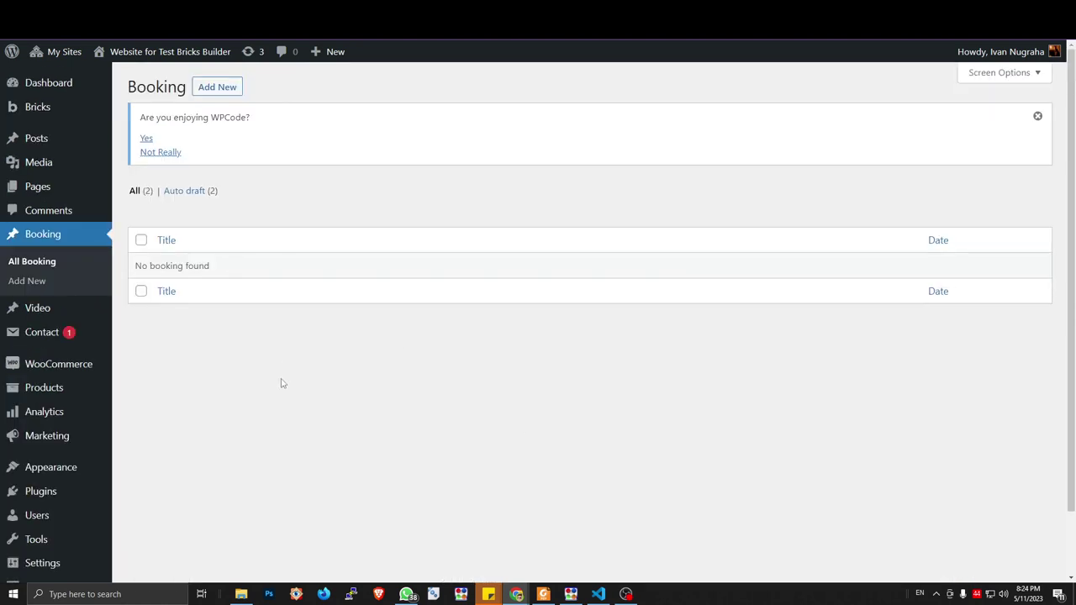
scroll(260, 342, "down", 2)
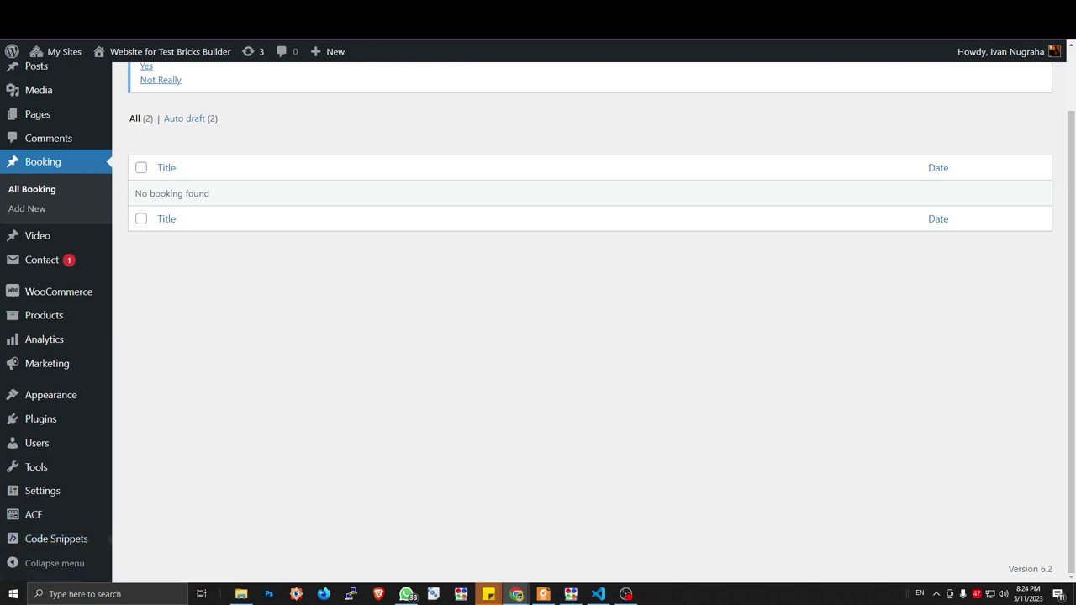
Open the Booking System Snippet for editing and scroll down to its post status line
left_click(698, 18)
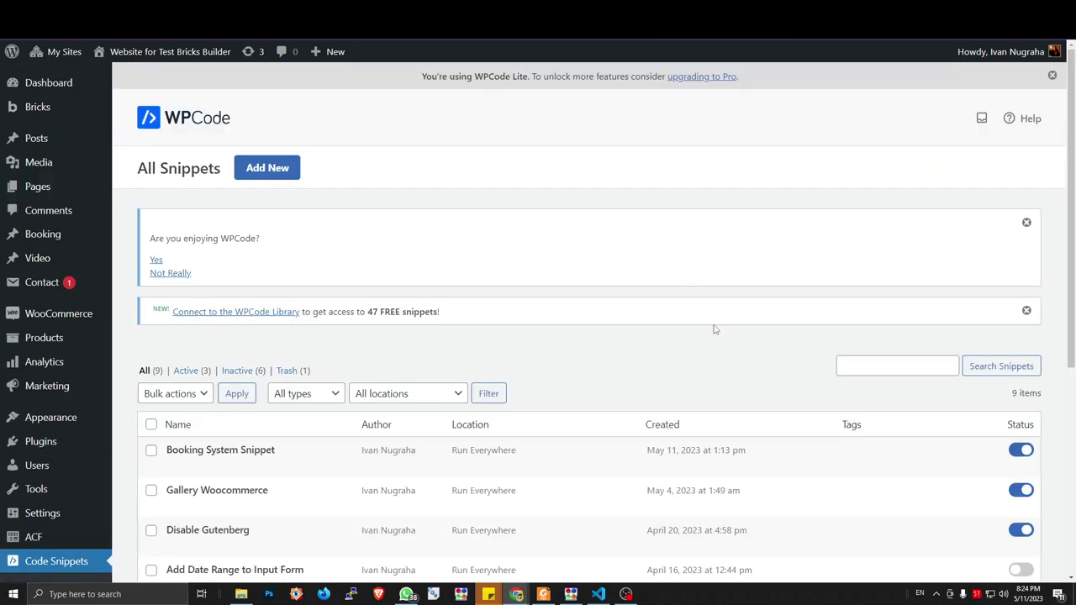
scroll(713, 329, "down", 2)
left_click(175, 315)
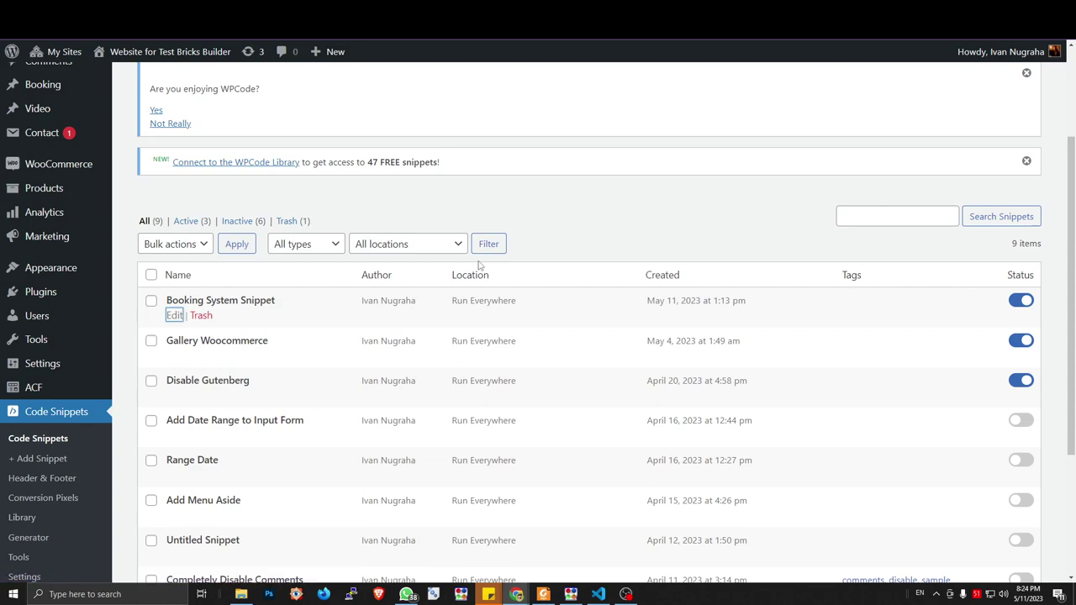
scroll(480, 288, "down", 2)
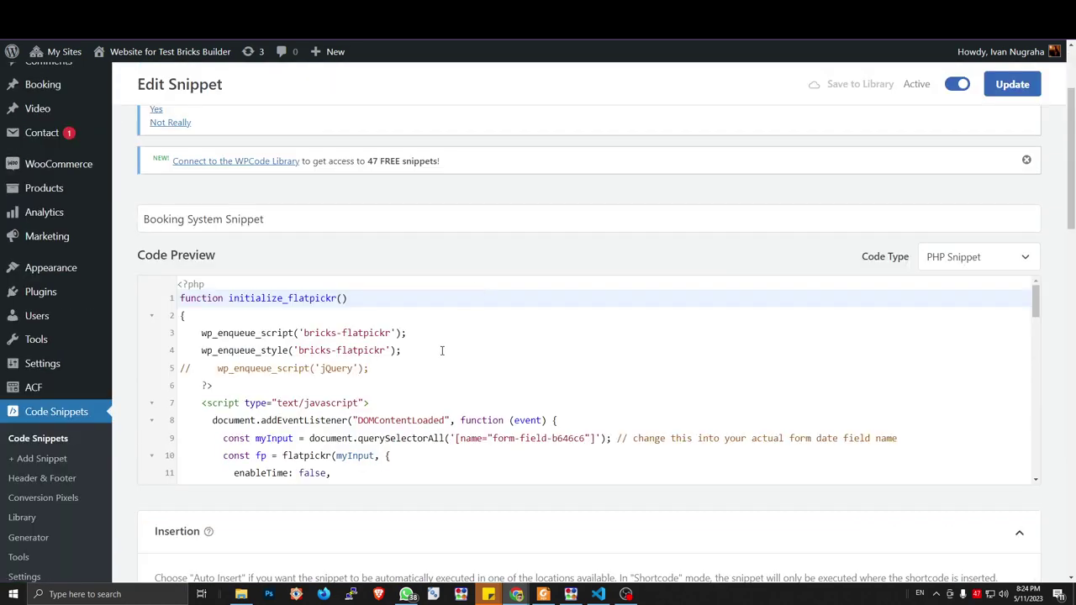
scroll(442, 350, "down", 3)
scroll(445, 351, "up", 3)
scroll(855, 201, "down", 3)
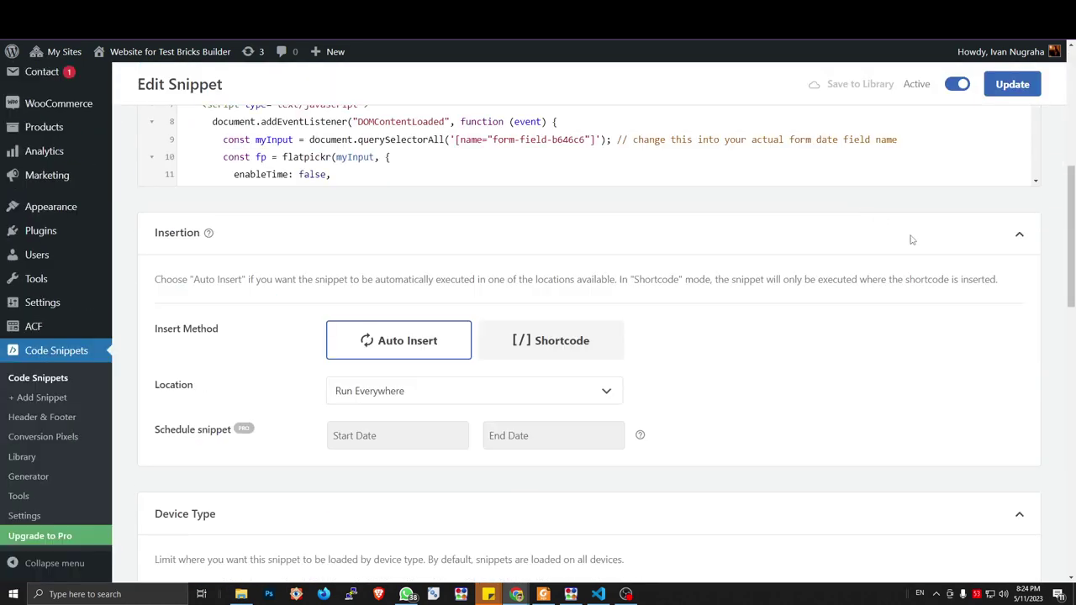
scroll(966, 264, "up", 2)
scroll(633, 241, "down", 5)
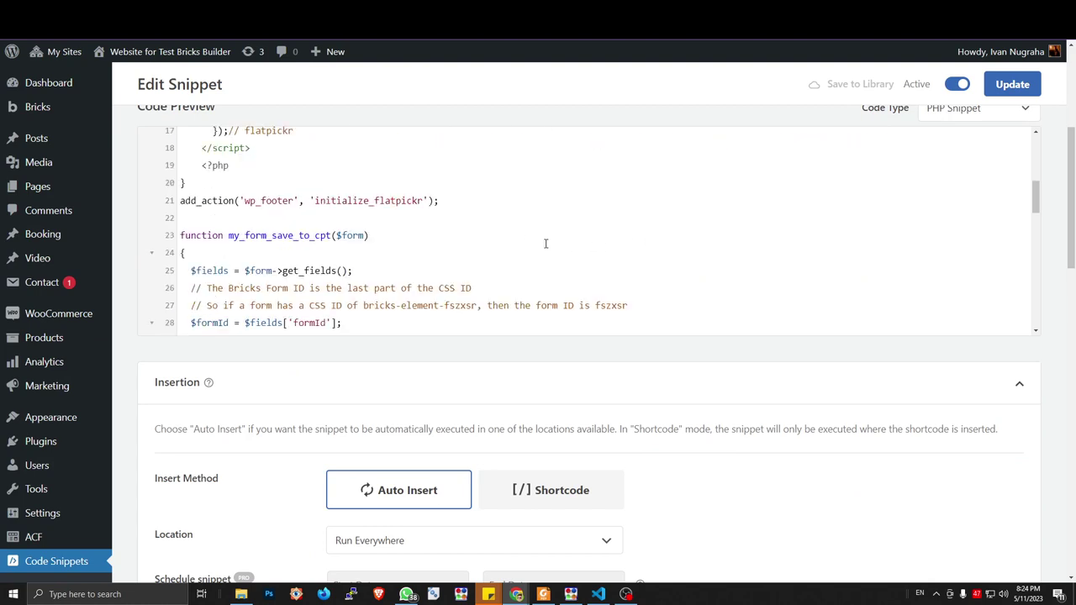
scroll(449, 241, "down", 3)
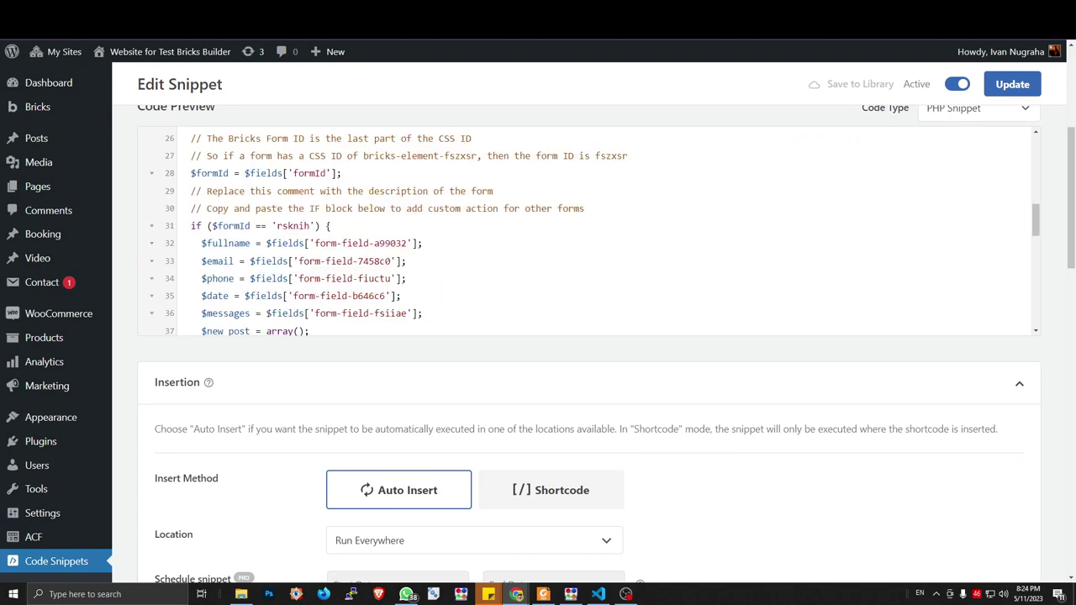
scroll(578, 201, "down", 3)
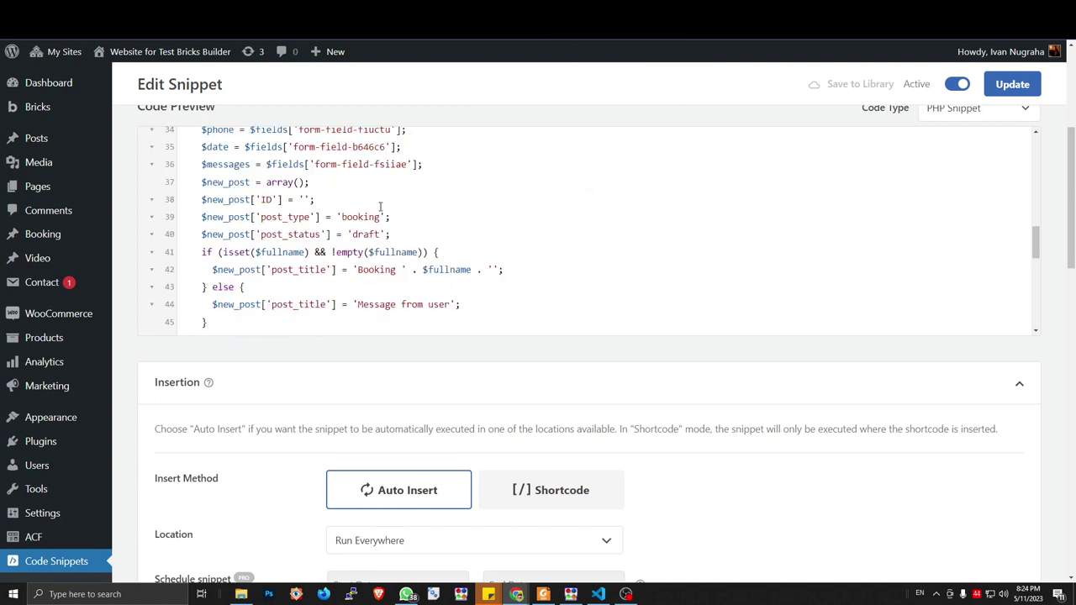
Select 'draft' on line 40 and enter 'post status draft wp' in a new tab
double_click(366, 234)
key("ctrl+t")
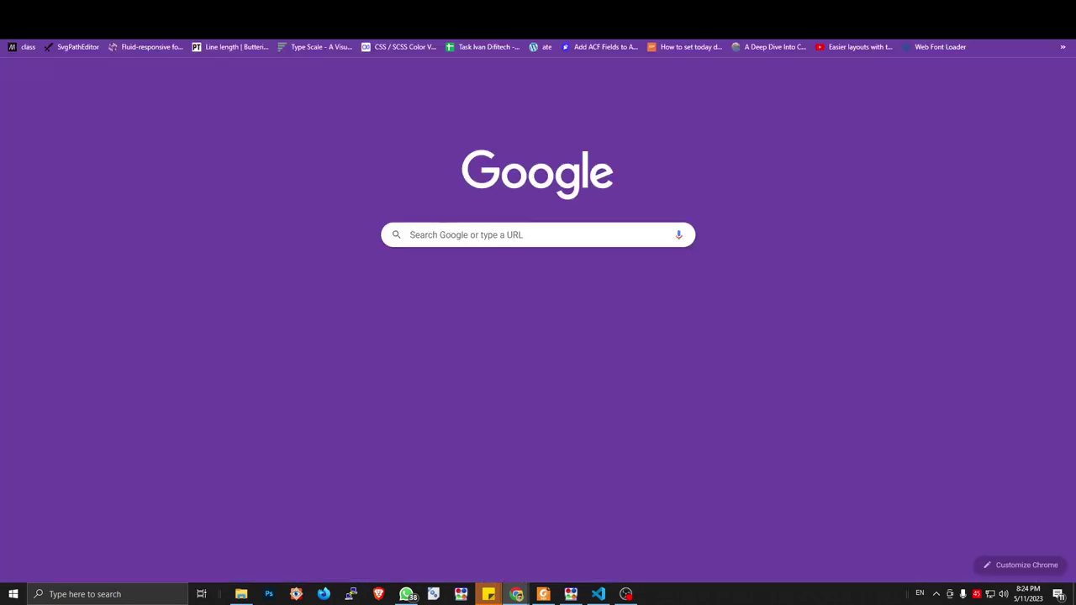
type("post status draft wp")
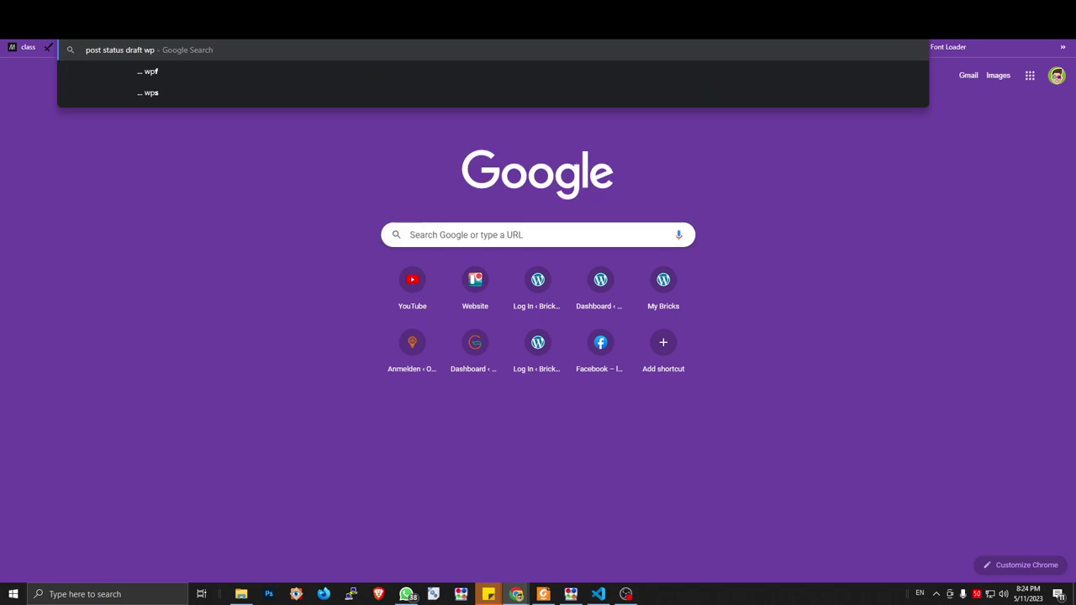
Search 'post status draft wp' and read WordPress.org's Post Status default statuses through Auto-Draft
key("Return")
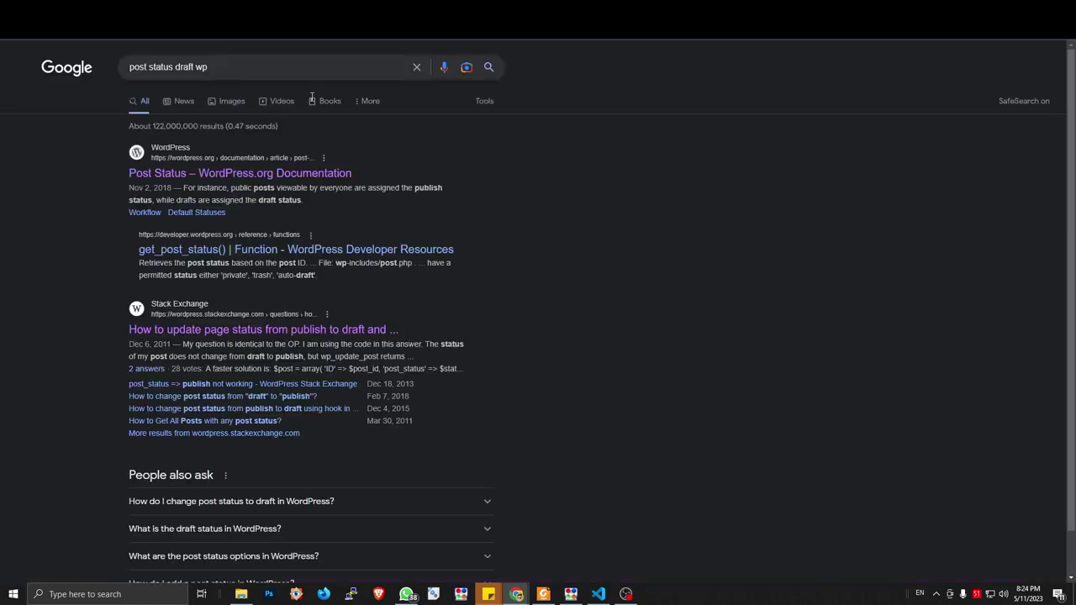
left_click(244, 173)
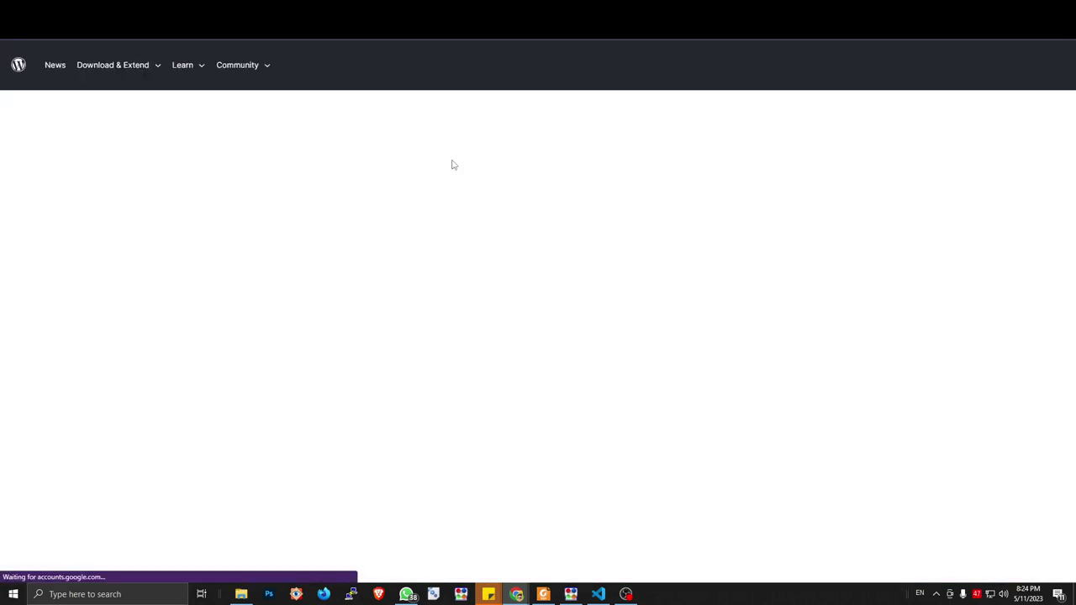
scroll(462, 244, "down", 6)
scroll(462, 244, "down", 2)
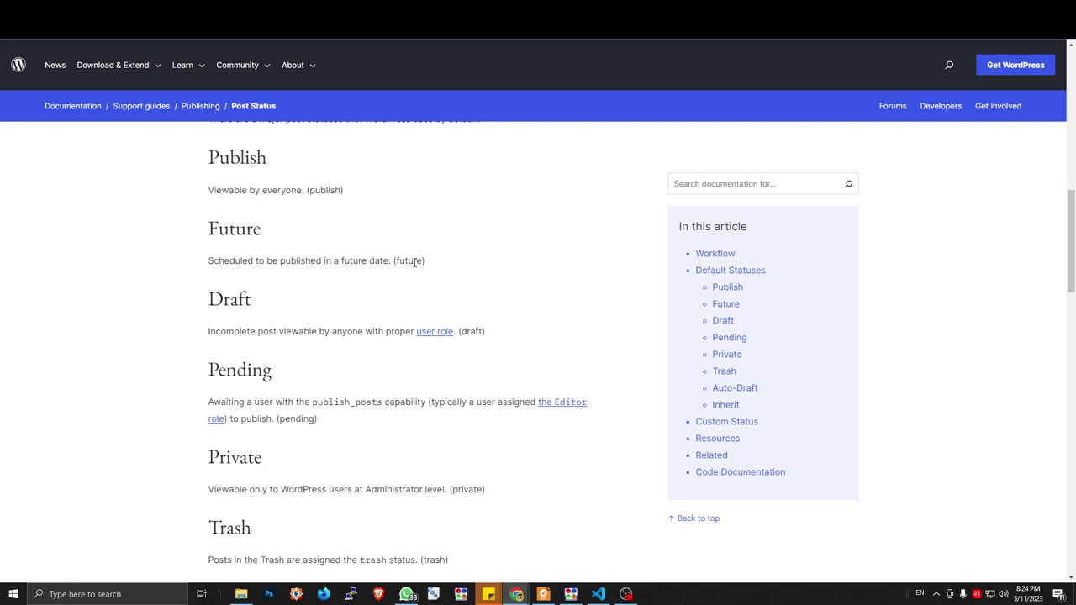
scroll(308, 381, "down", 2)
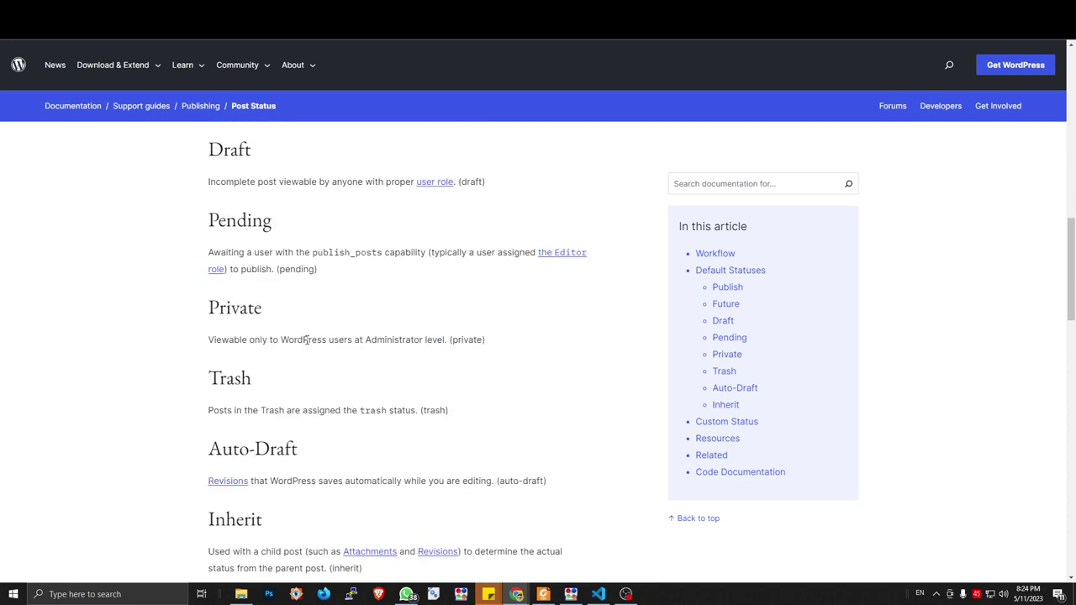
scroll(323, 363, "down", 2)
scroll(321, 363, "down", 2)
scroll(324, 360, "up", 8)
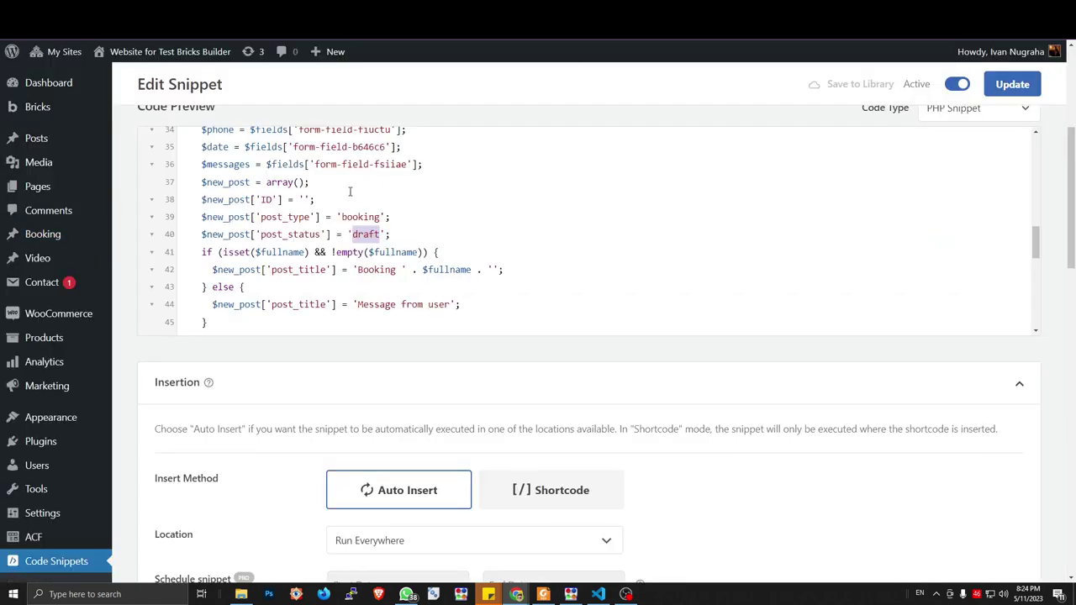
Highlight the draft status line and the 'booking' post type value on lines 39–40
scroll(347, 202, "up", 2)
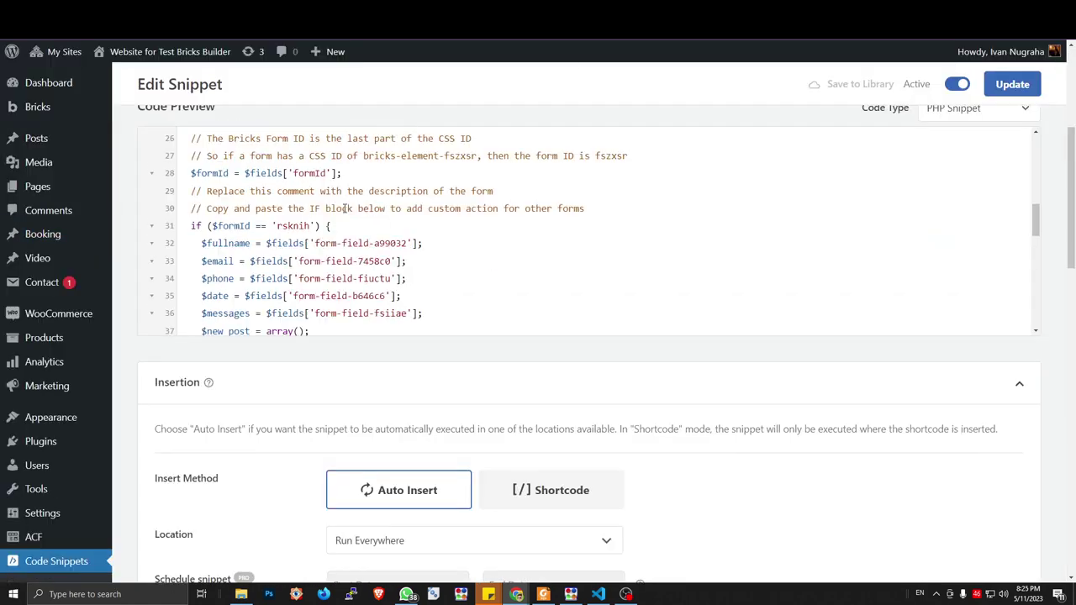
scroll(380, 228, "up", 3)
scroll(380, 228, "down", 5)
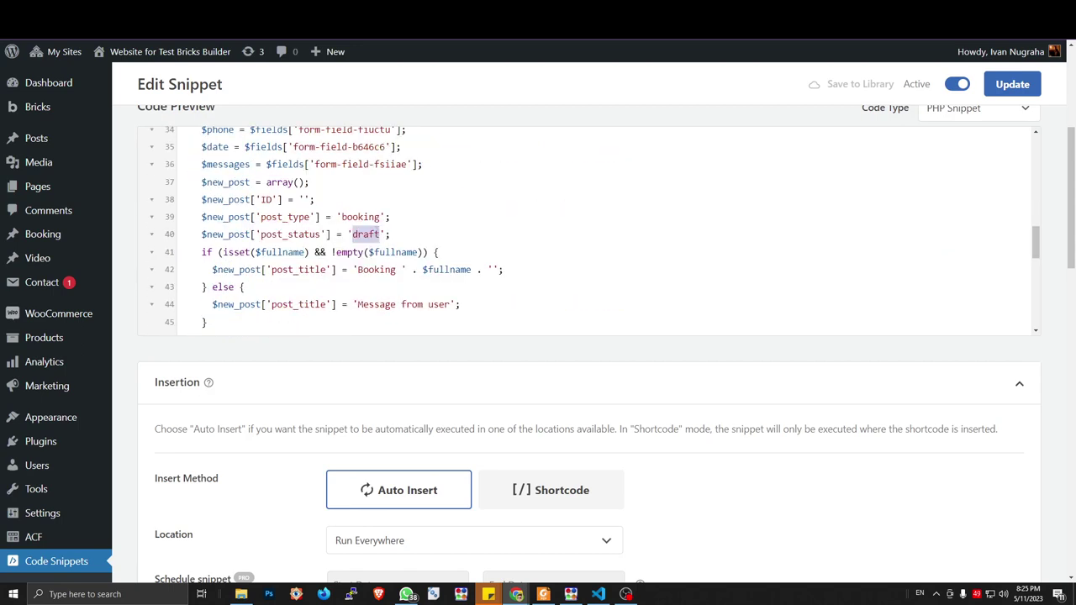
left_click(376, 269)
double_click(373, 216)
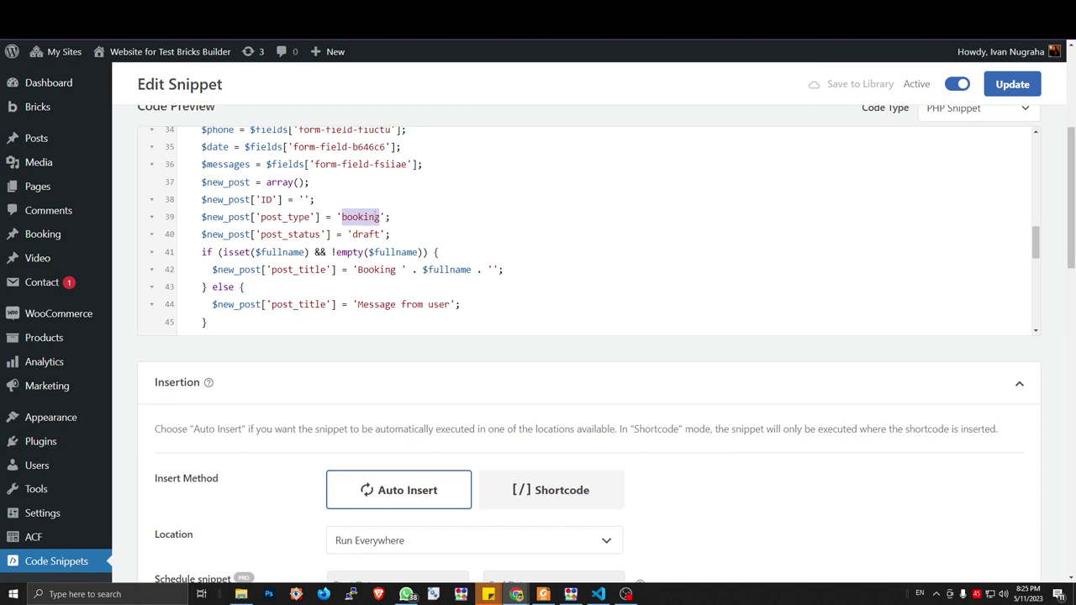
scroll(375, 242, "up", 2)
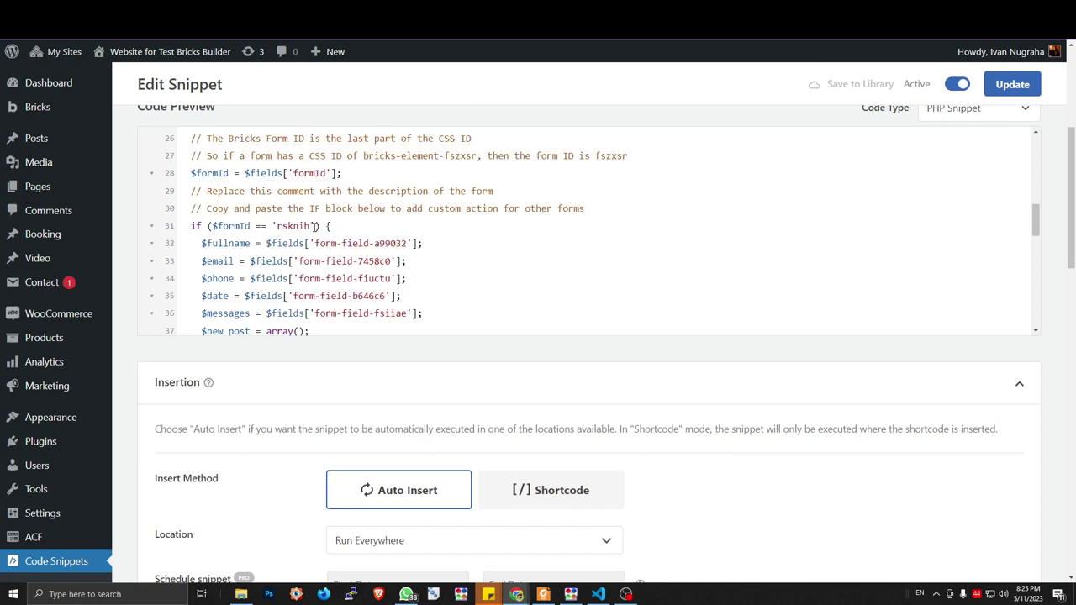
Reopen Booking > All Booking to confirm no booking posts were saved
left_click(42, 234)
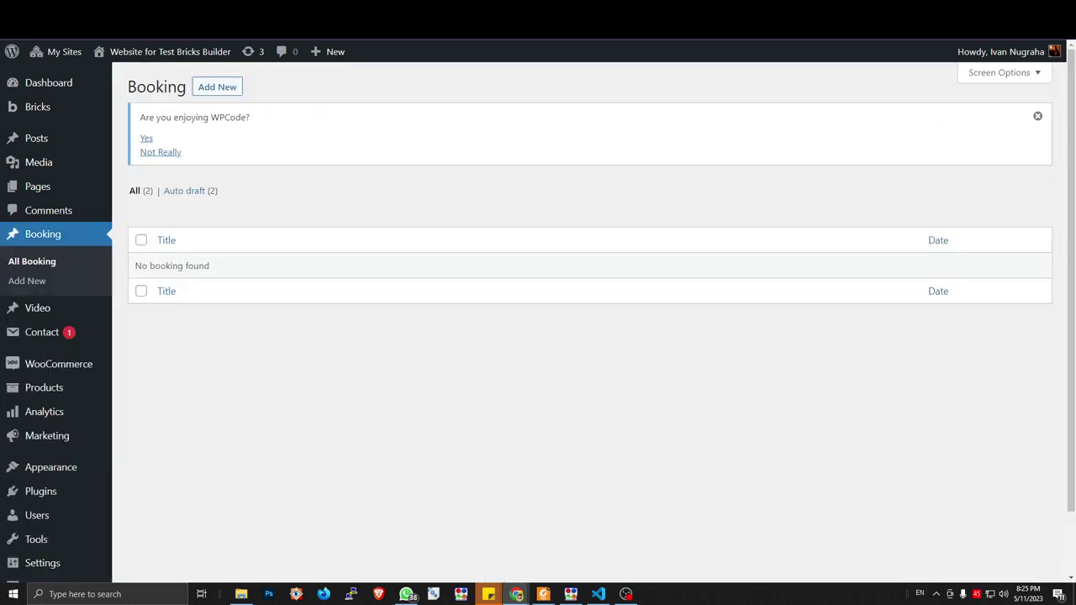
scroll(57, 539, "down", 1)
mouse_move(57, 539)
scroll(589, 336, "up", 1)
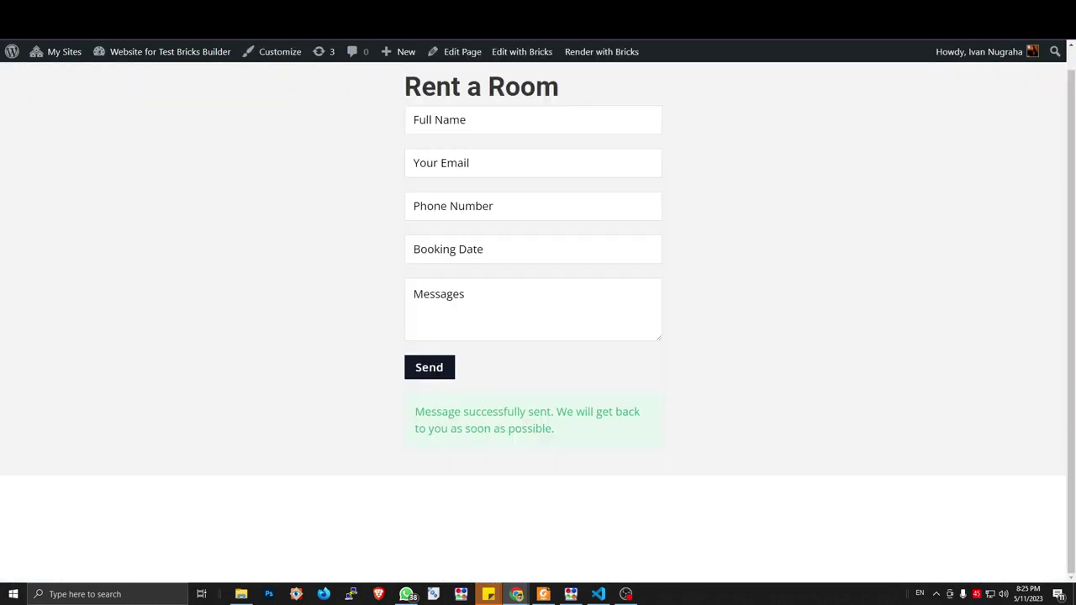
Inspect the Full Name input in DevTools, revealing its name 'form-field-a99032', then return to the snippet
key("ctrl+shift+c")
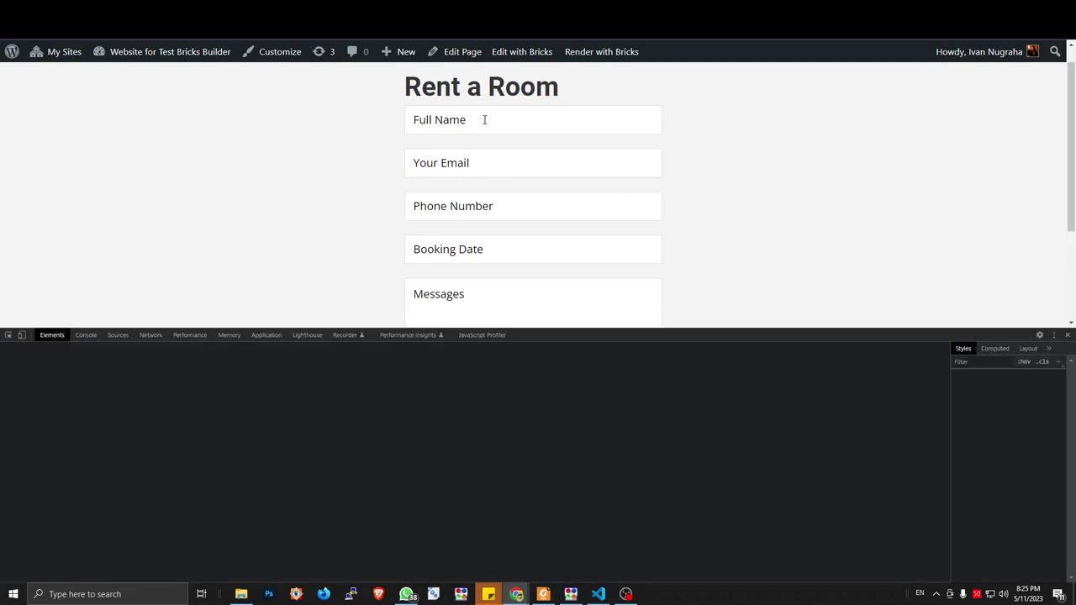
left_click(484, 119)
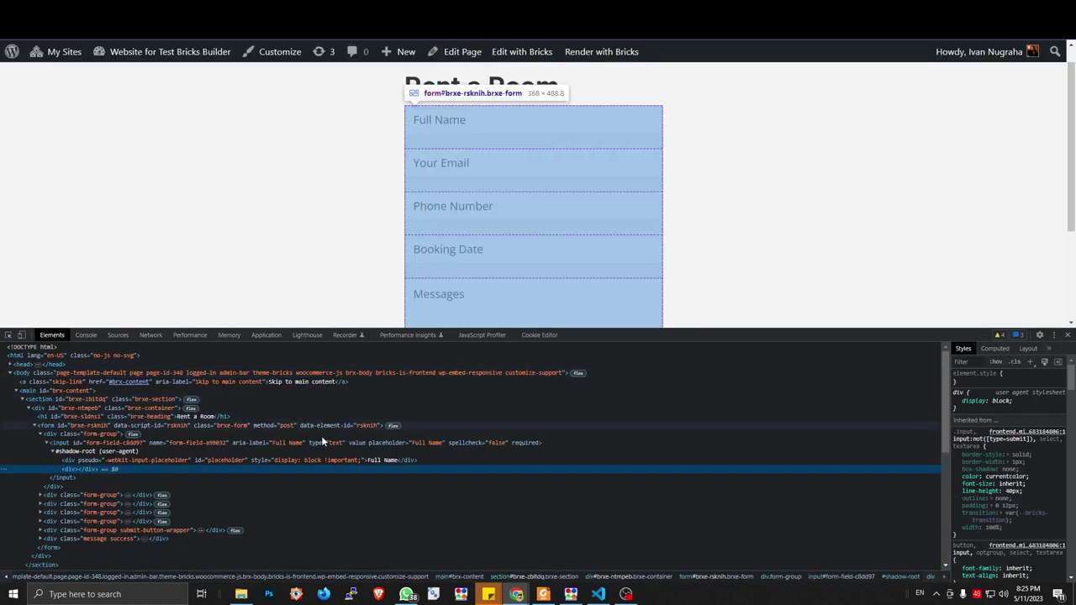
left_click(314, 439)
left_click(47, 442)
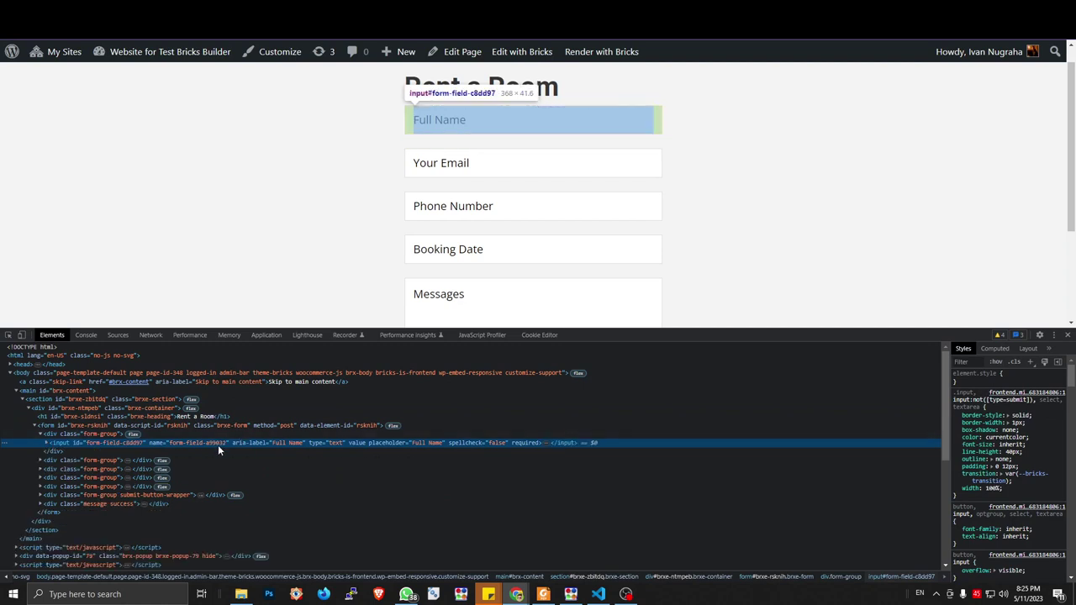
key("ctrl+Tab")
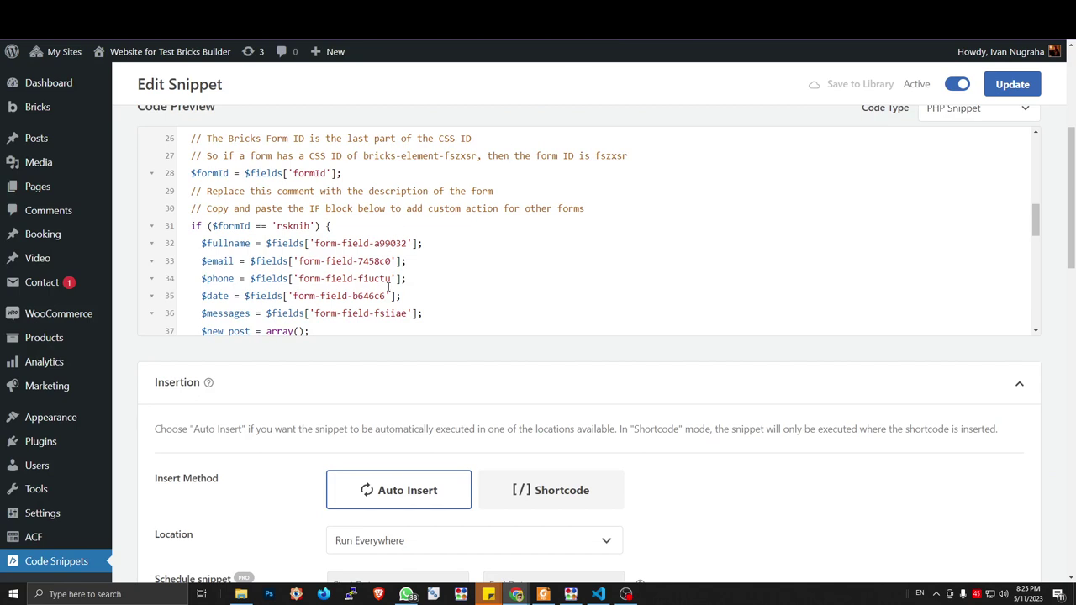
Review the snippet from the form ID check to the add_action hook, then enter 'bricks' in a new tab
scroll(418, 301, "down", 2)
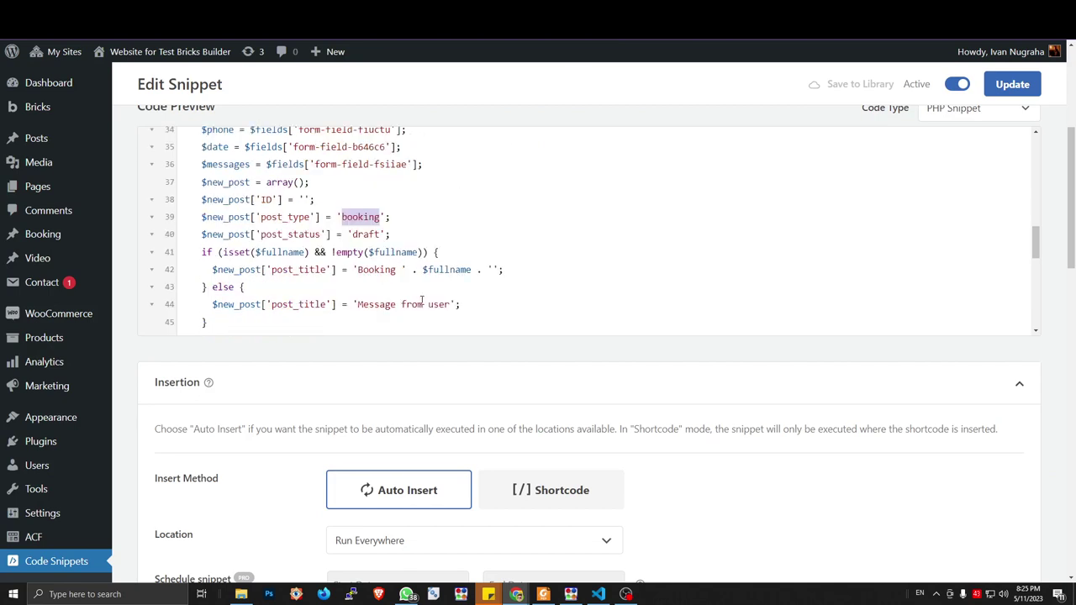
scroll(431, 276, "down", 6)
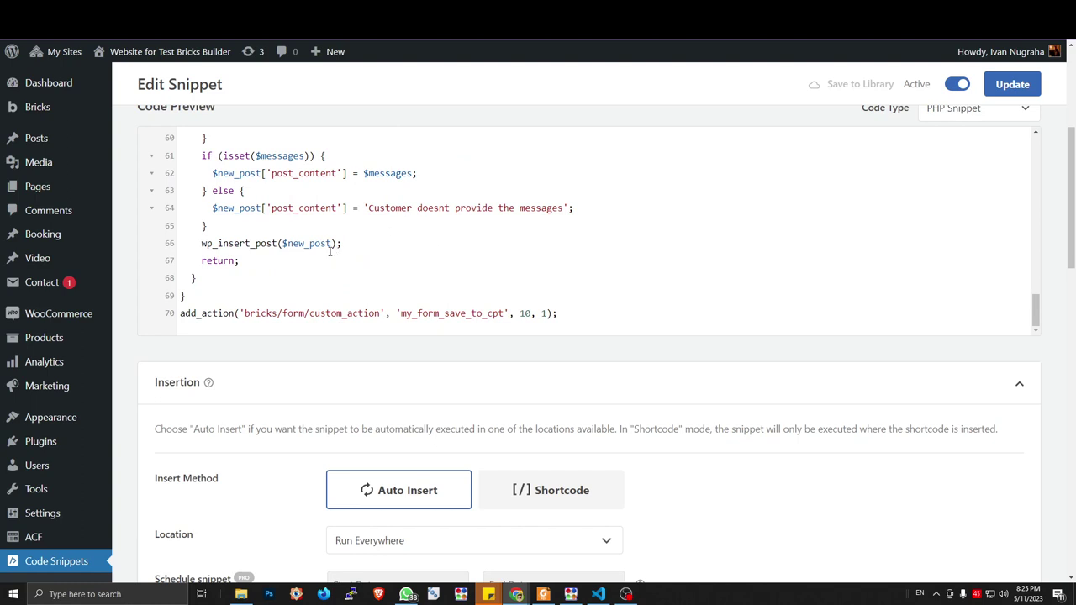
scroll(329, 250, "up", 2)
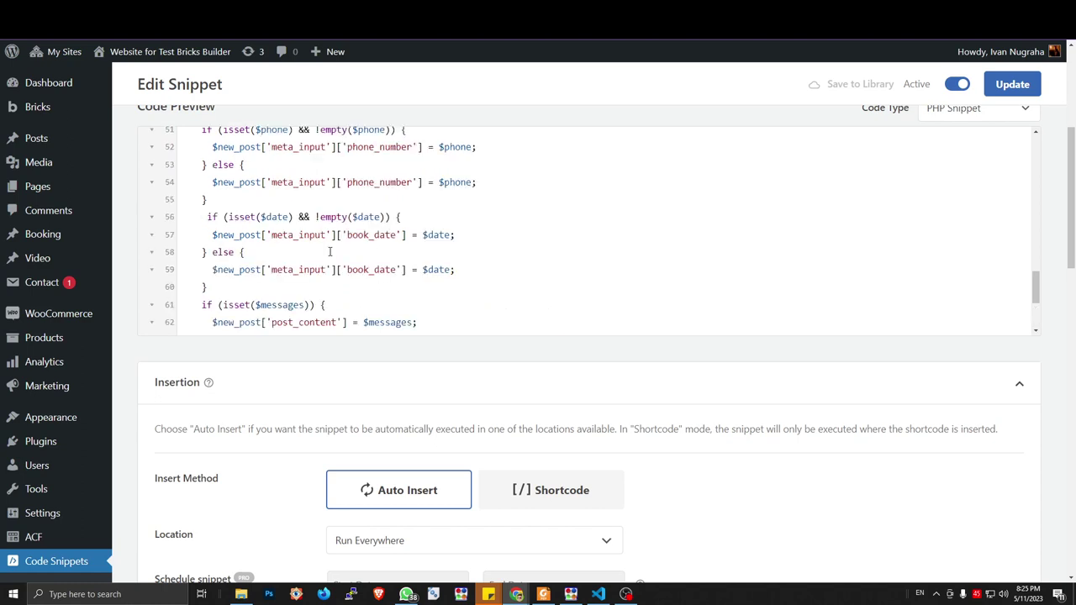
scroll(329, 250, "down", 2)
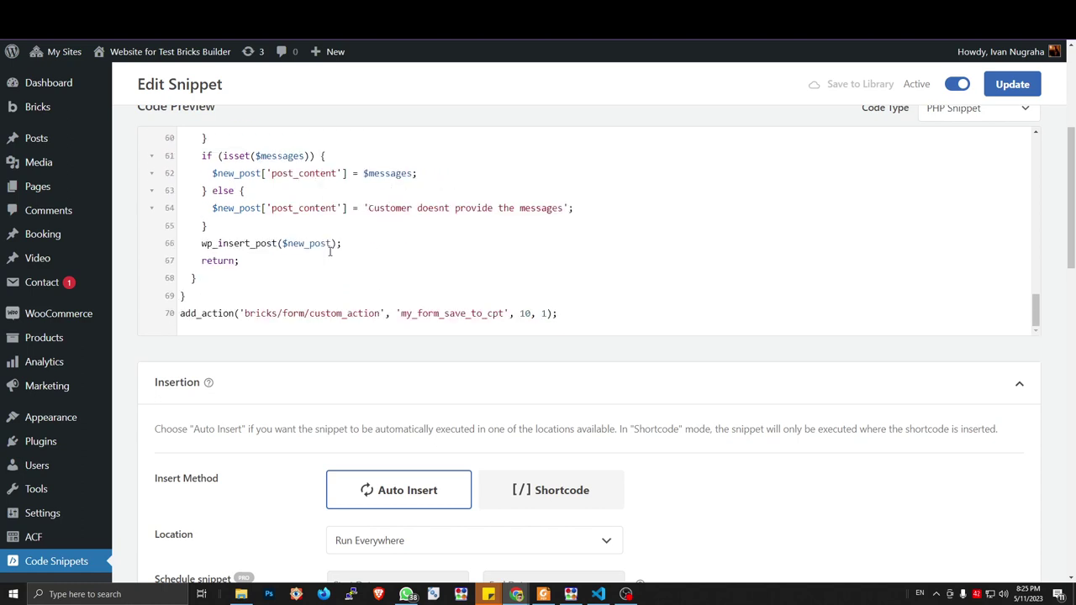
scroll(333, 241, "up", 7)
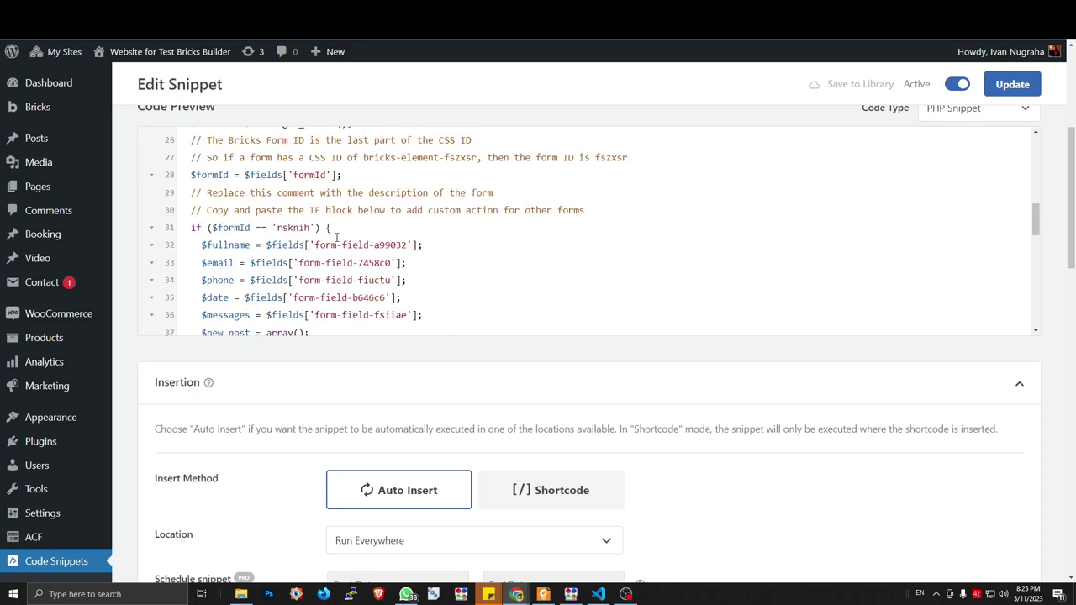
scroll(336, 239, "up", 2)
scroll(341, 238, "down", 9)
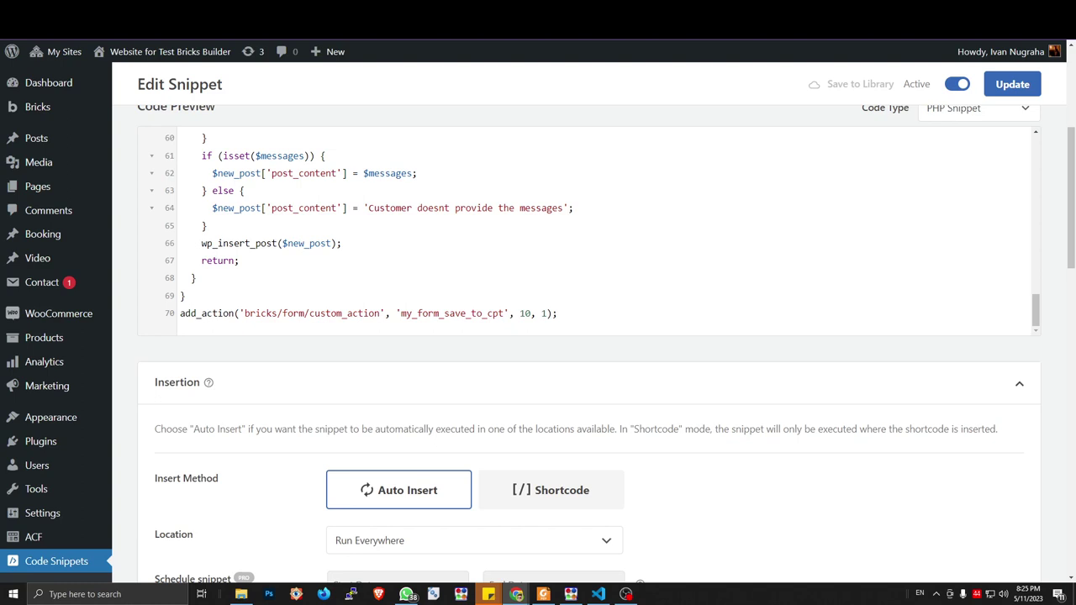
key("ctrl+t")
type("bricks")
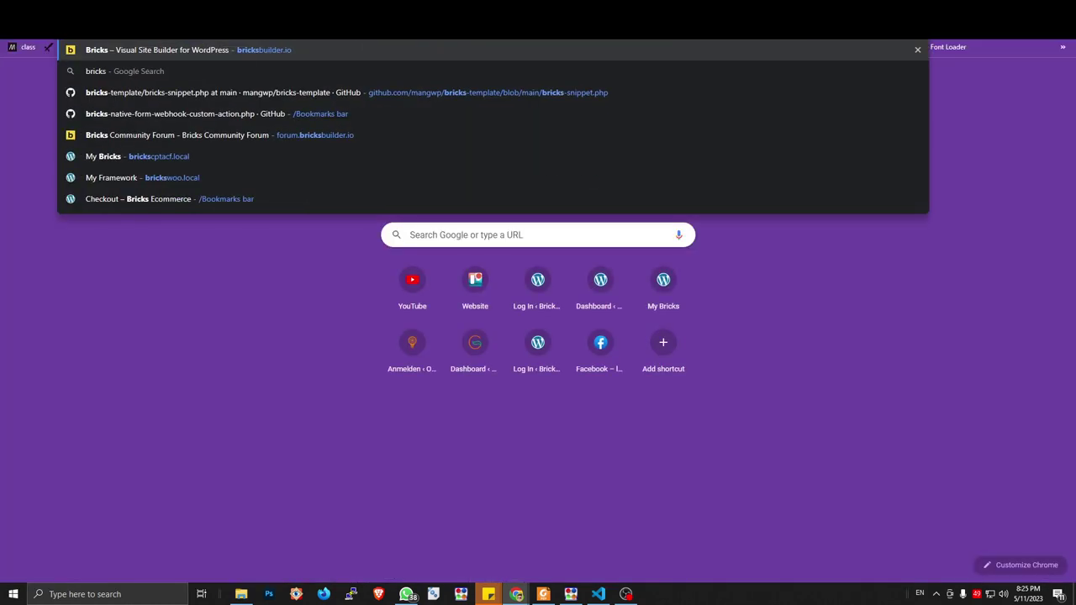
Open form-to-cpt in the bricks-template GitHub repo and highlight its wp_insert_post check, lines 30–33
key("Down")
key("Down")
key("Return")
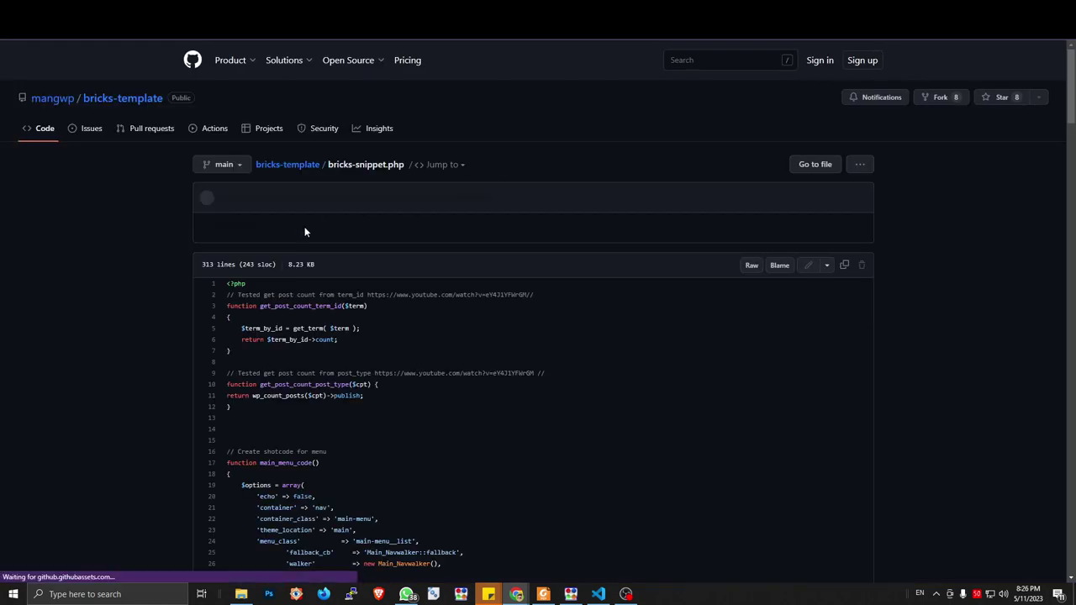
left_click(47, 131)
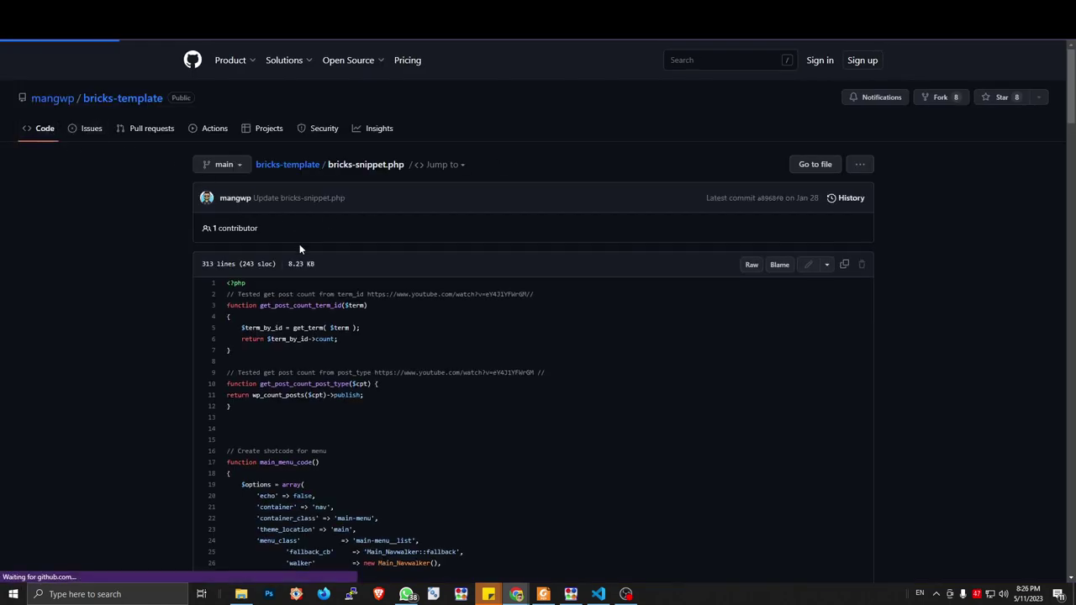
scroll(351, 278, "down", 5)
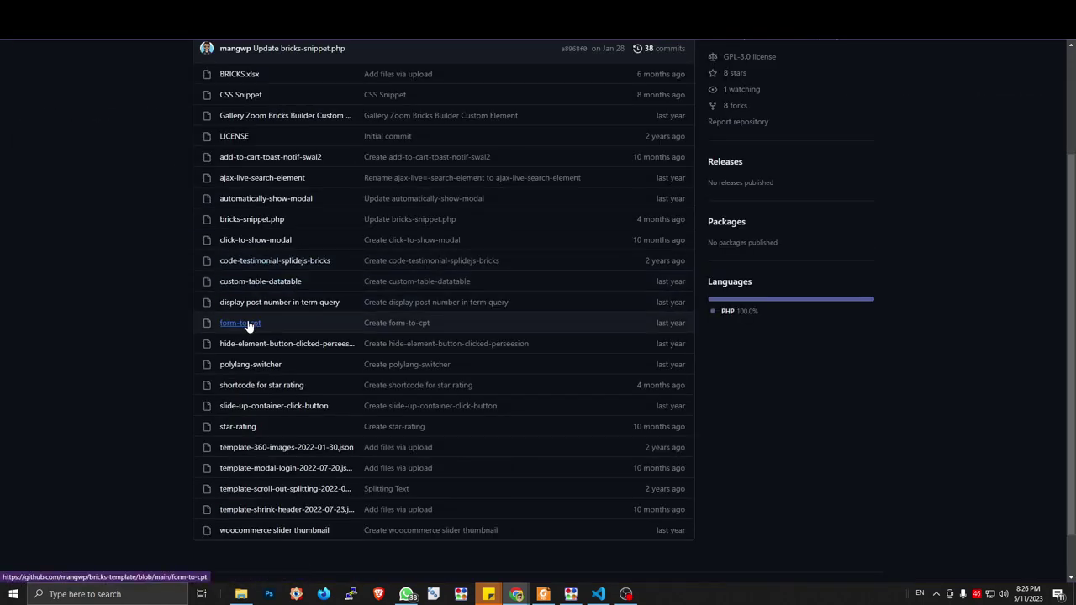
left_click(248, 323)
scroll(422, 290, "down", 3)
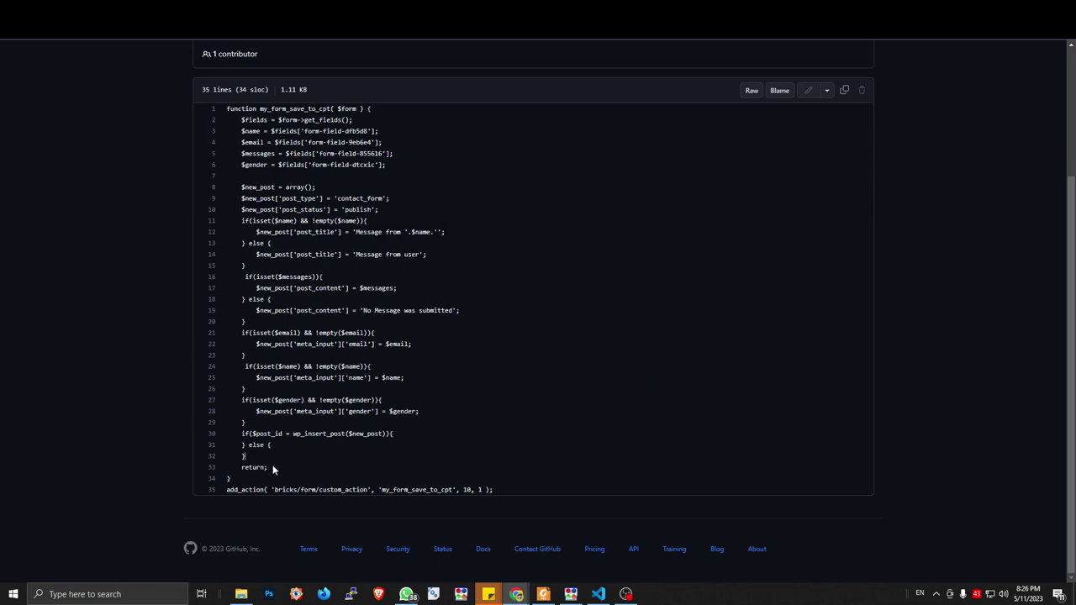
left_click_drag(269, 467, 211, 440)
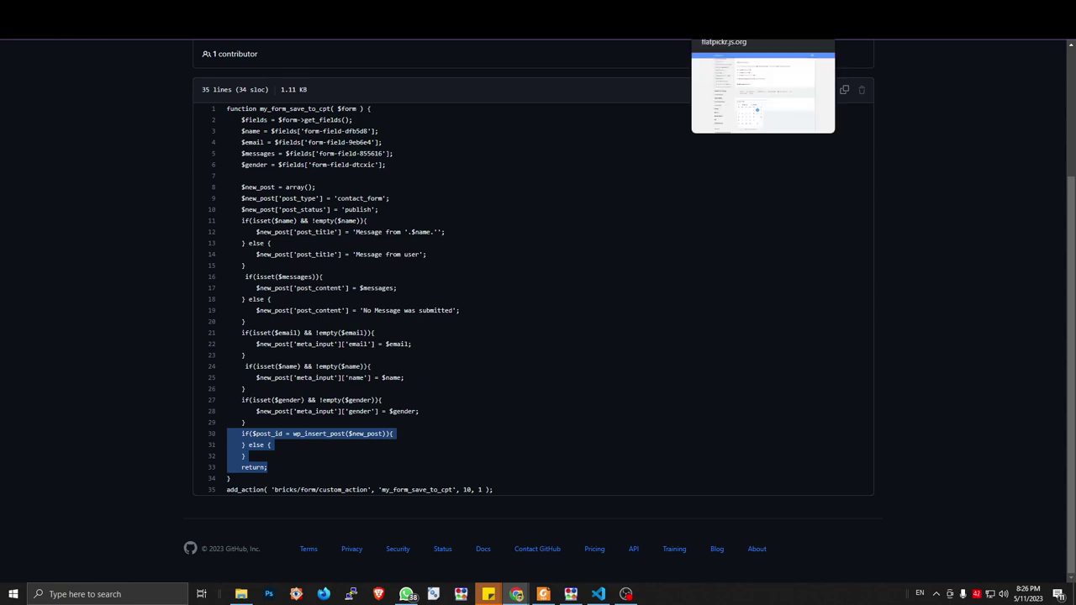
left_click(437, 21)
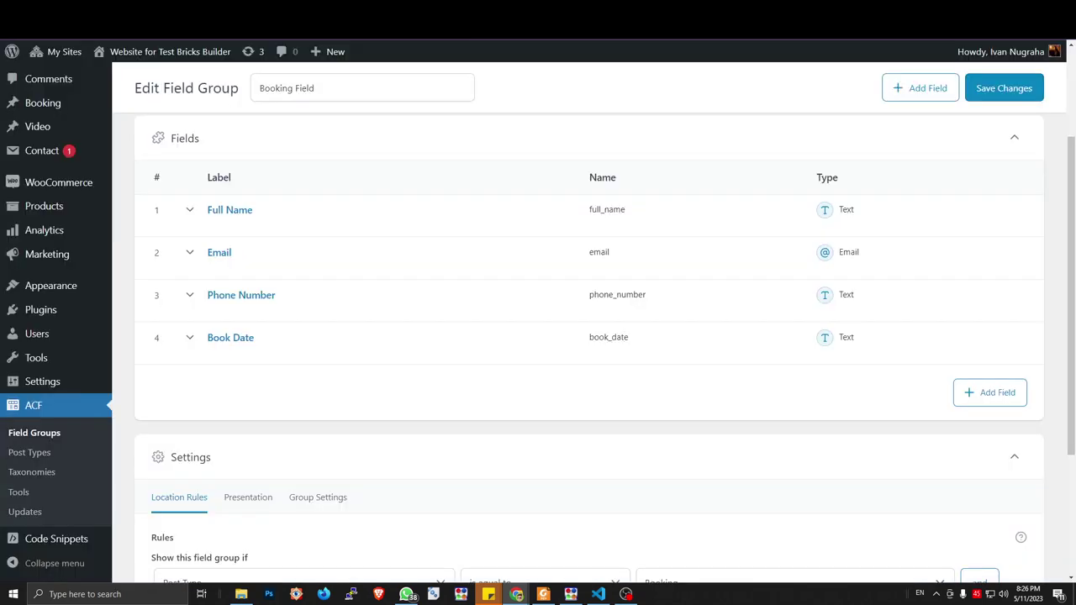
Replace the wp_insert_post and return lines with the pasted if($post_id = wp_insert_post(...)) block
key("ctrl+Tab")
key("ctrl+Tab")
key("ctrl+Tab")
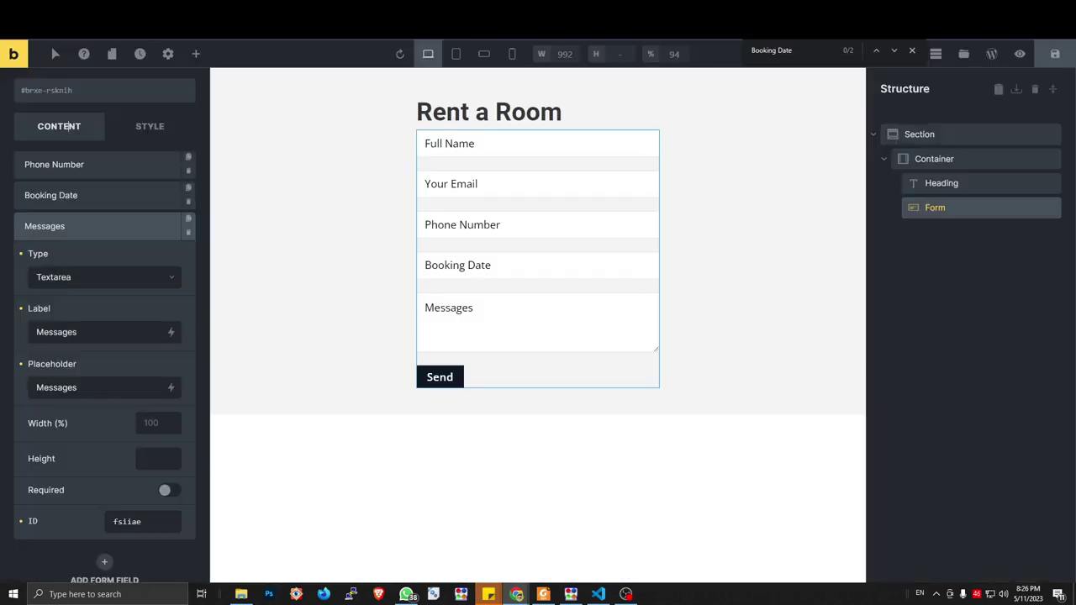
key("ctrl+shift+Tab")
key("ctrl+shift+Tab")
key("ctrl+Tab")
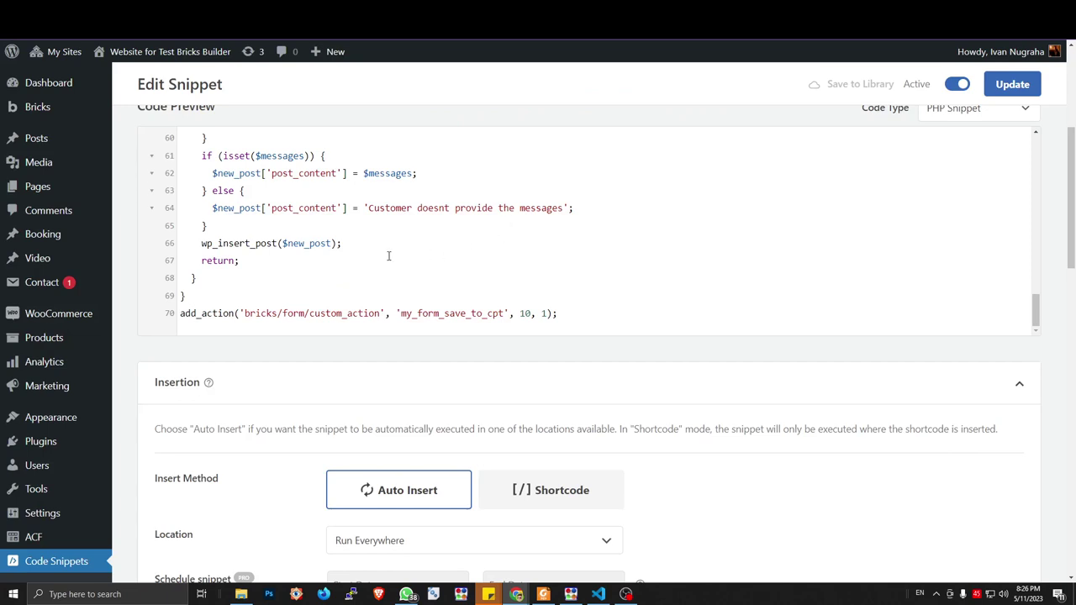
left_click(342, 243)
left_click_drag(199, 243, 203, 244)
key("ctrl+v")
key("BackSpace")
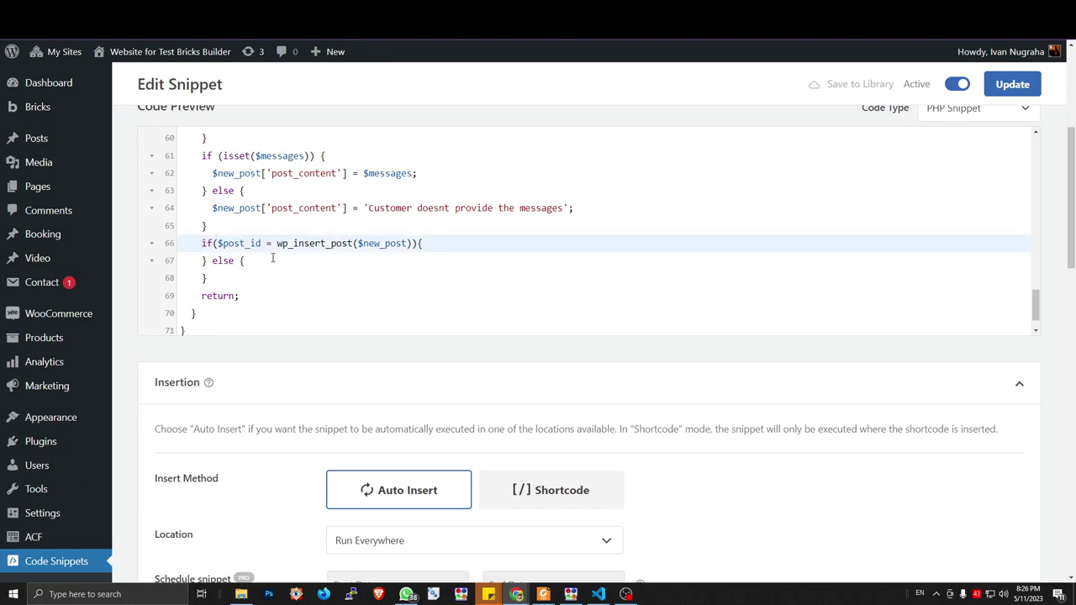
scroll(274, 258, "up", 8)
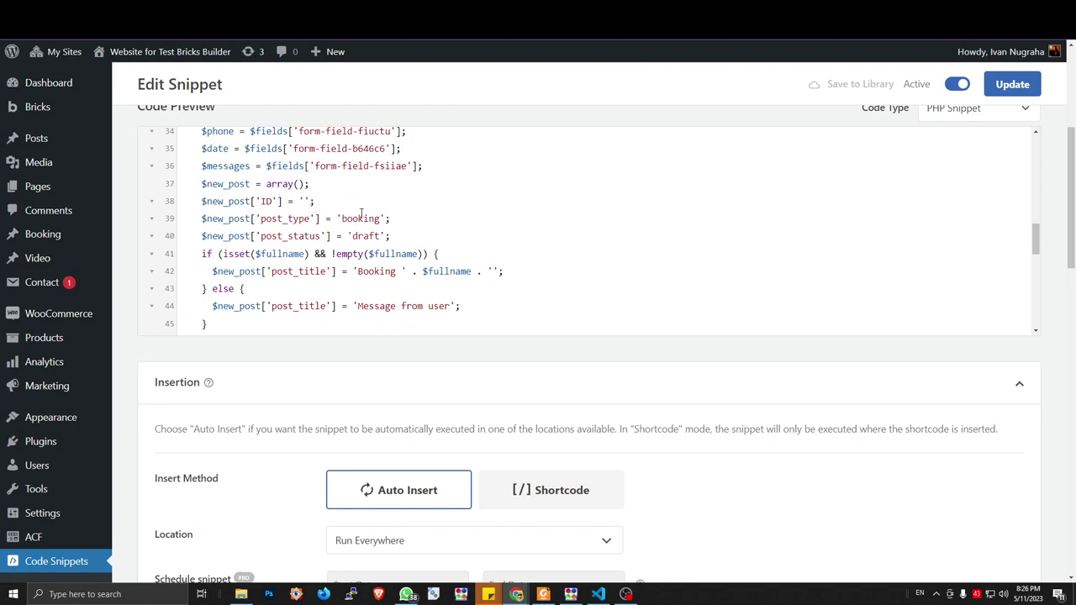
Update the snippet and check the Booking list, still reading 'No booking found' with 2 auto drafts
left_click(1010, 86)
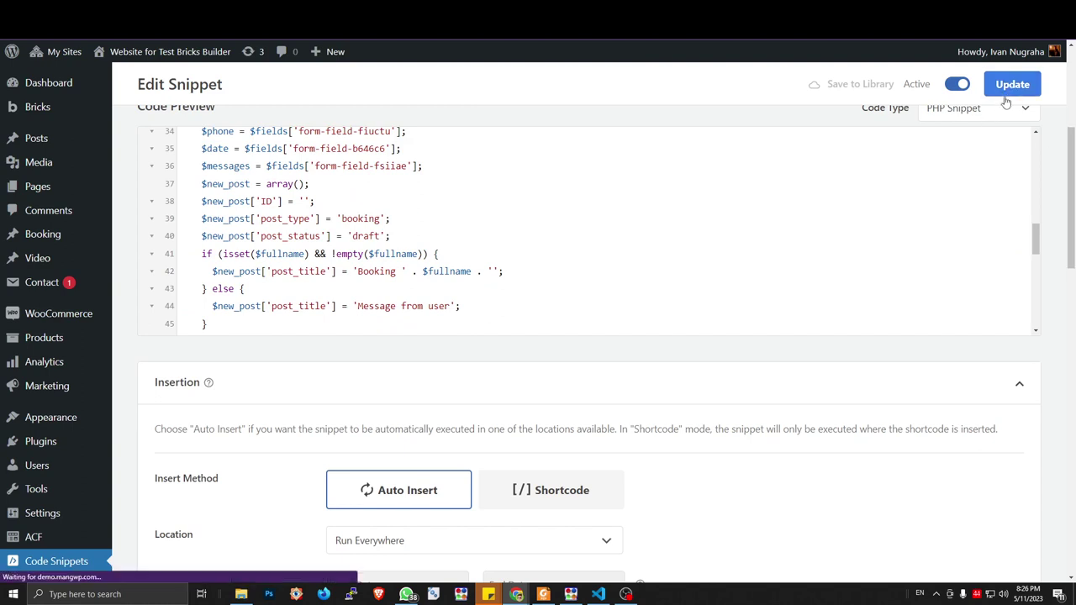
scroll(832, 181, "up", 3)
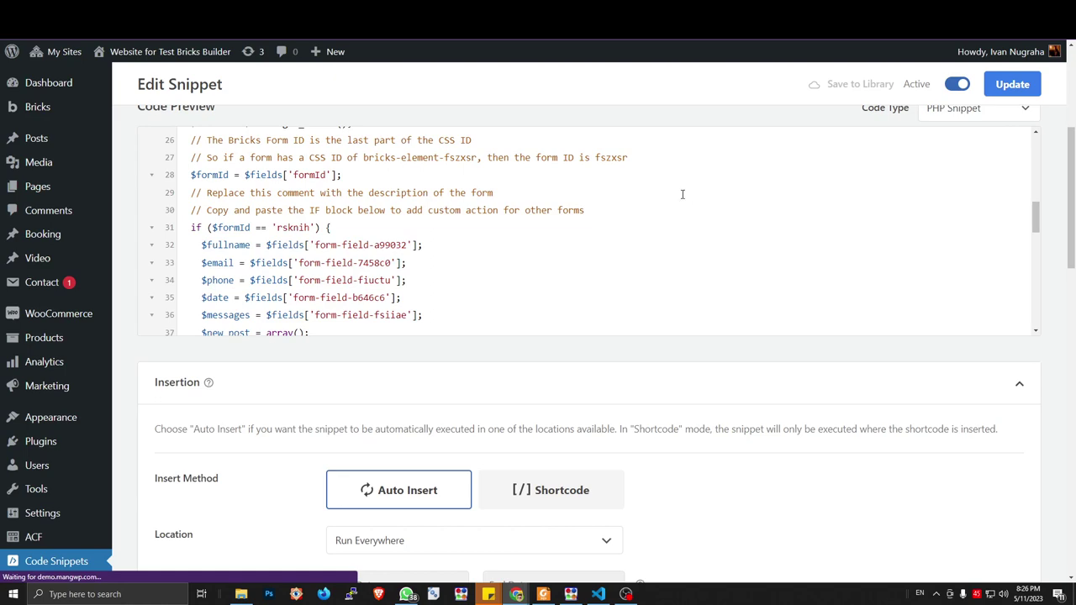
scroll(568, 192, "down", 2)
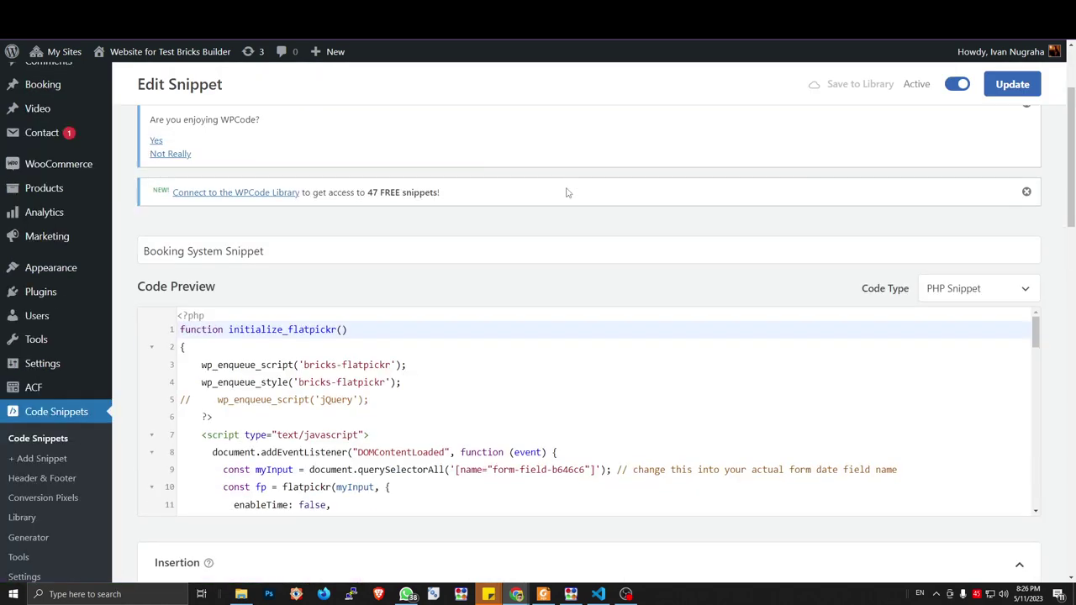
scroll(496, 317, "down", 7)
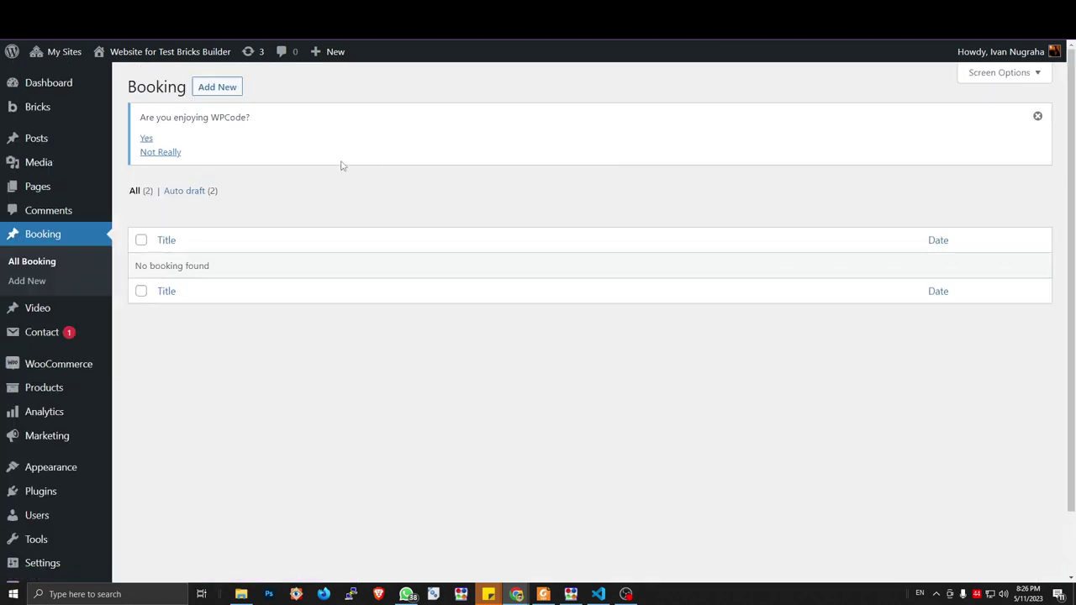
Filter bookings to Auto drafts, select both Auto Draft entries and bulk-move them to Trash
left_click(194, 196)
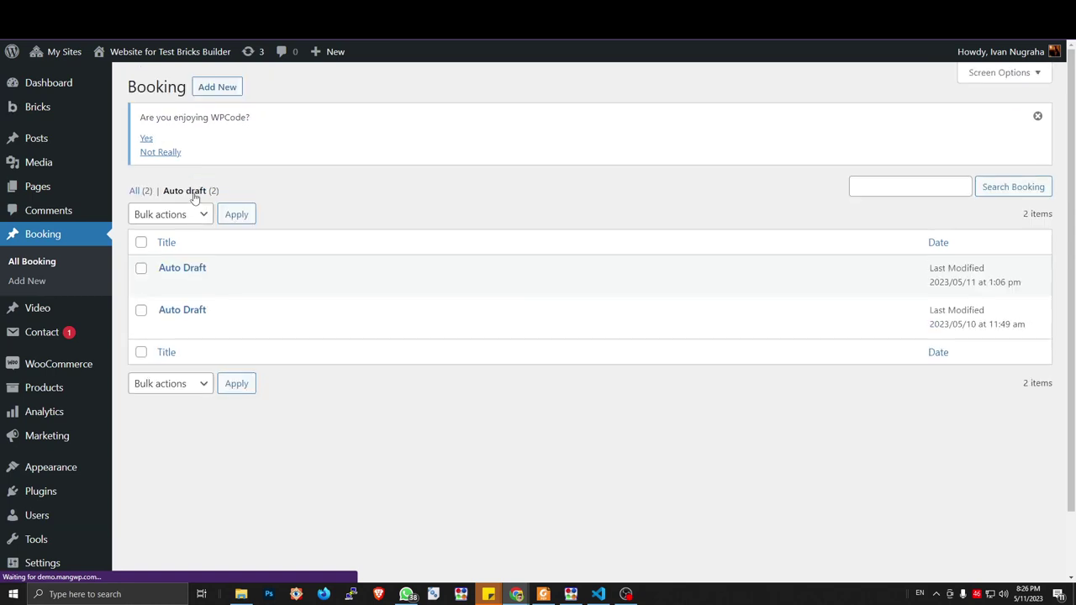
mouse_move(178, 265)
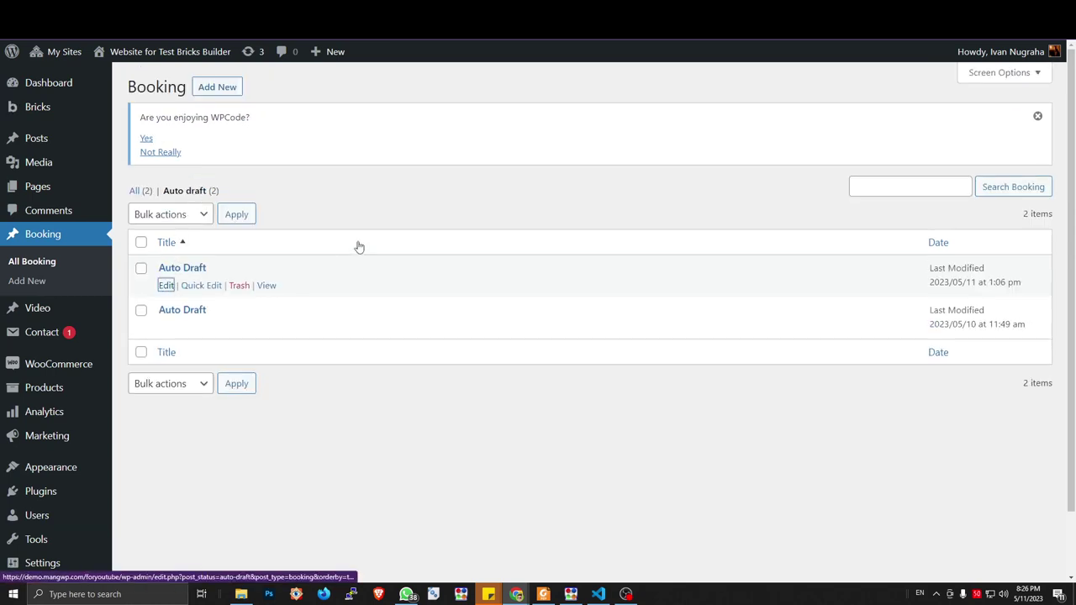
scroll(358, 245, "down", 3)
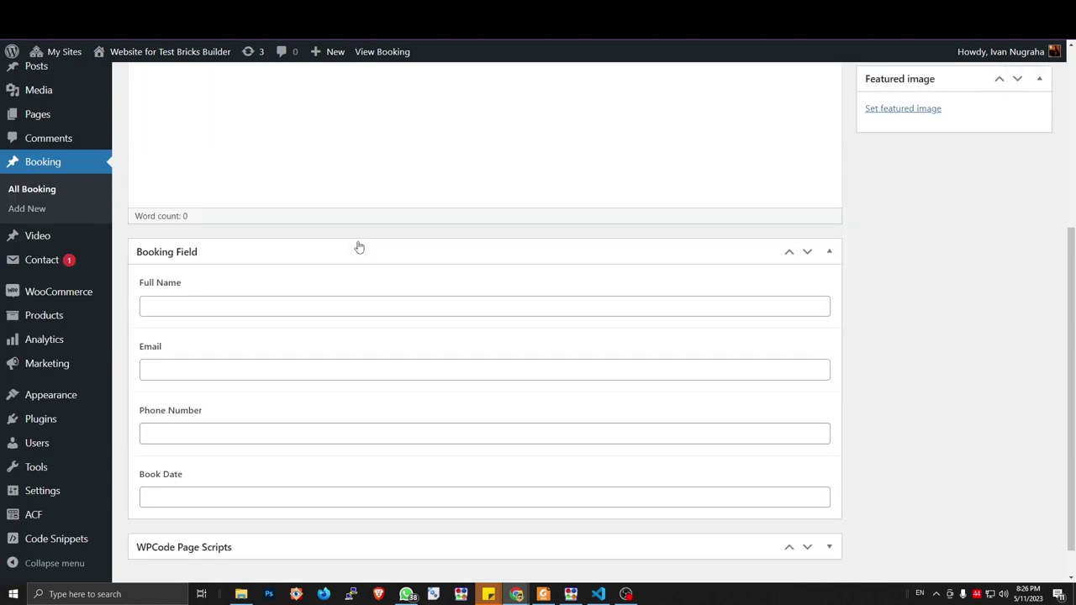
key("alt+Left")
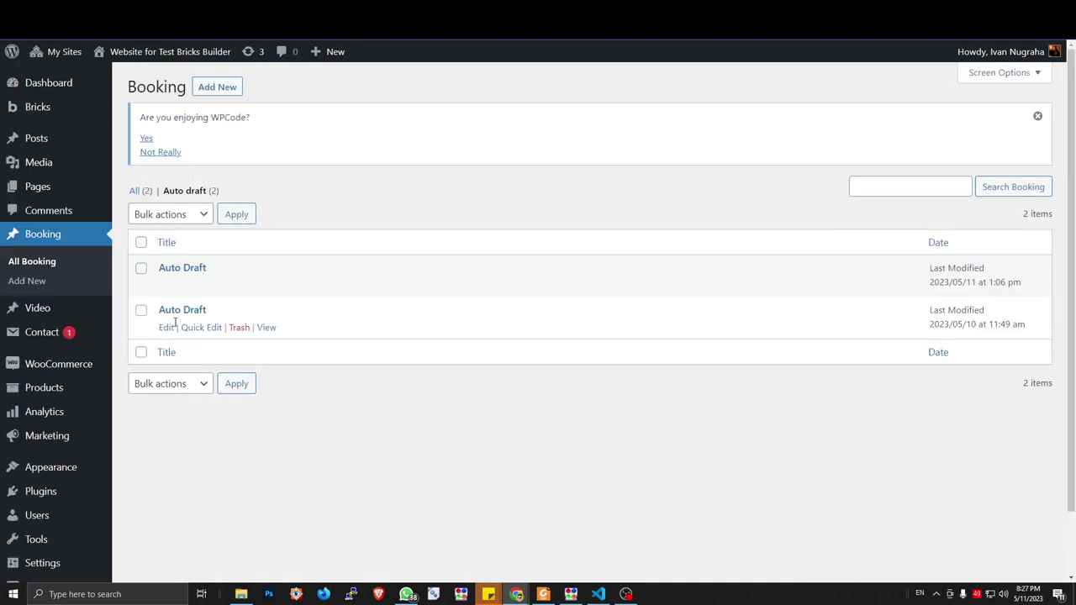
left_click(141, 243)
left_click(170, 214)
left_click(166, 257)
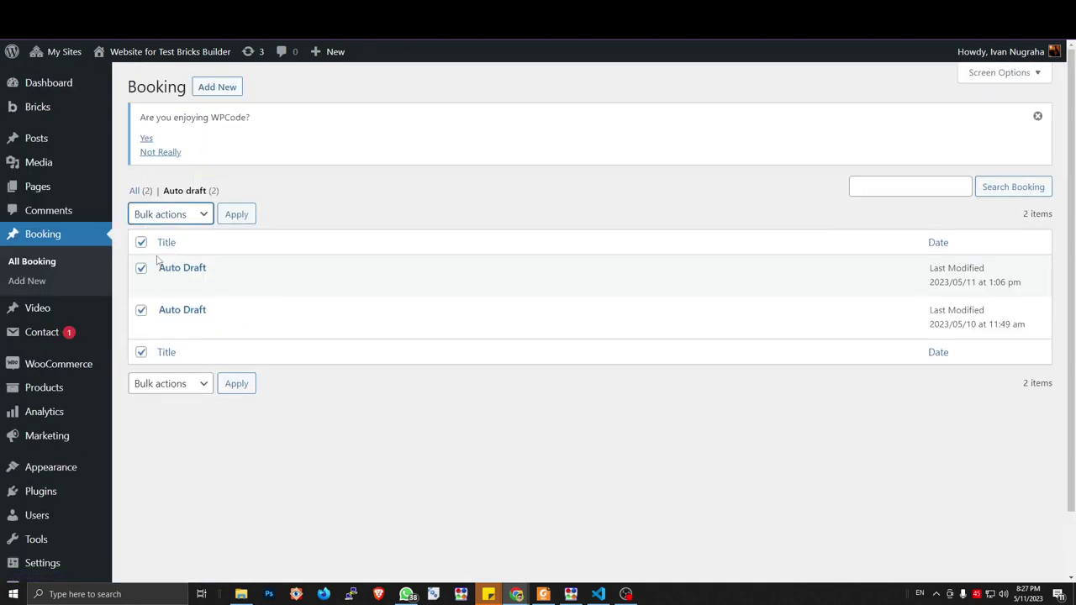
left_click(236, 214)
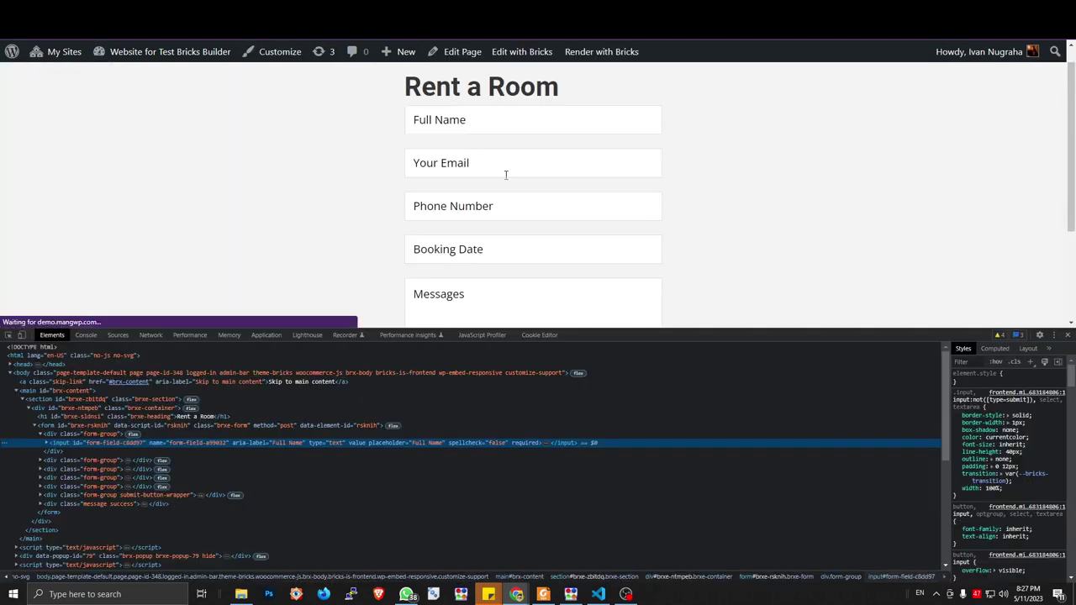
Autofill the name, email and phone fields and pick 12/05/2023 as the booking date
left_click(478, 125)
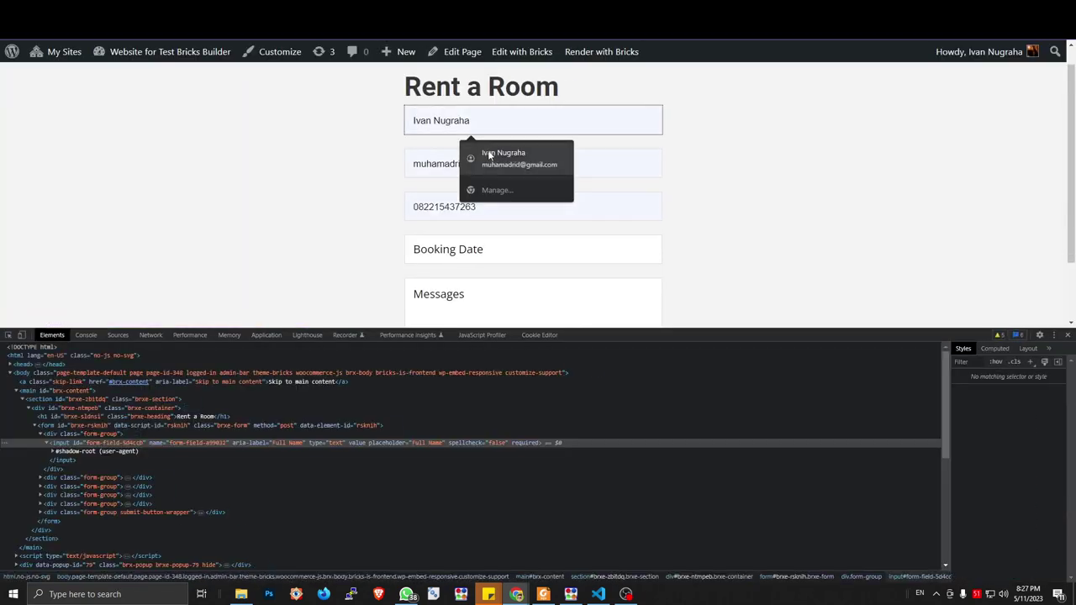
left_click(490, 154)
left_click(486, 248)
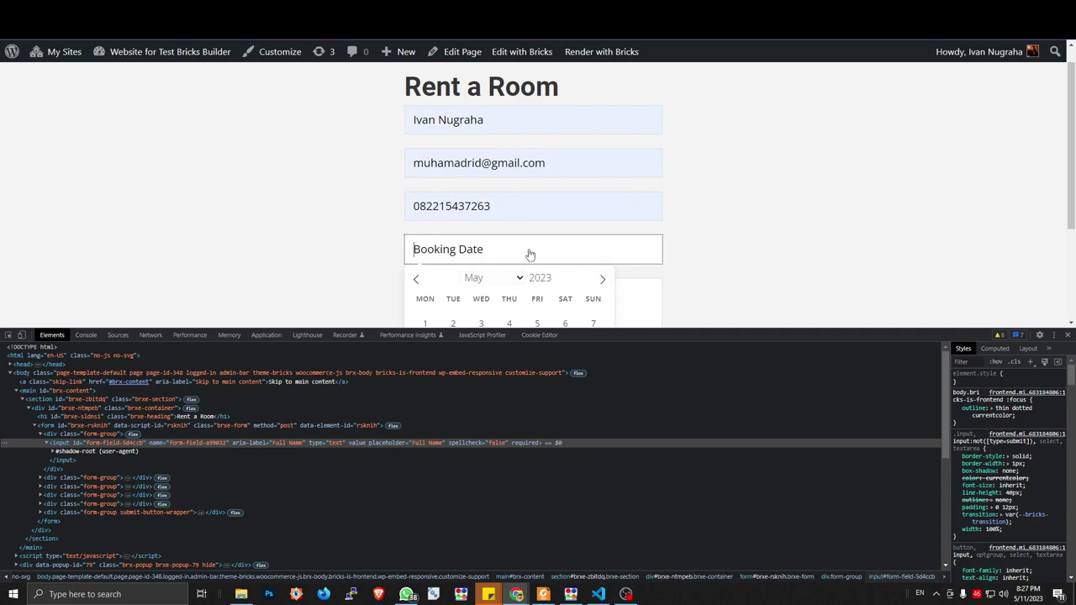
scroll(529, 254, "down", 2)
left_click(533, 202)
Enter 'dsadadada' as the message, send the form, and return to the admin Booking list
left_click(485, 226)
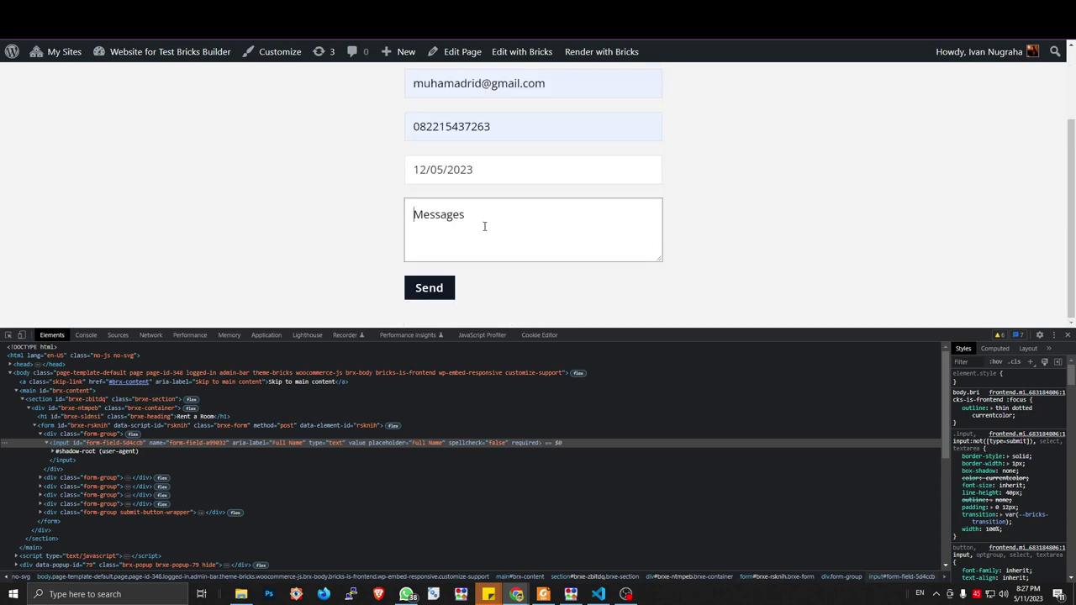
type("dsadadada")
scroll(522, 126, "up", 1)
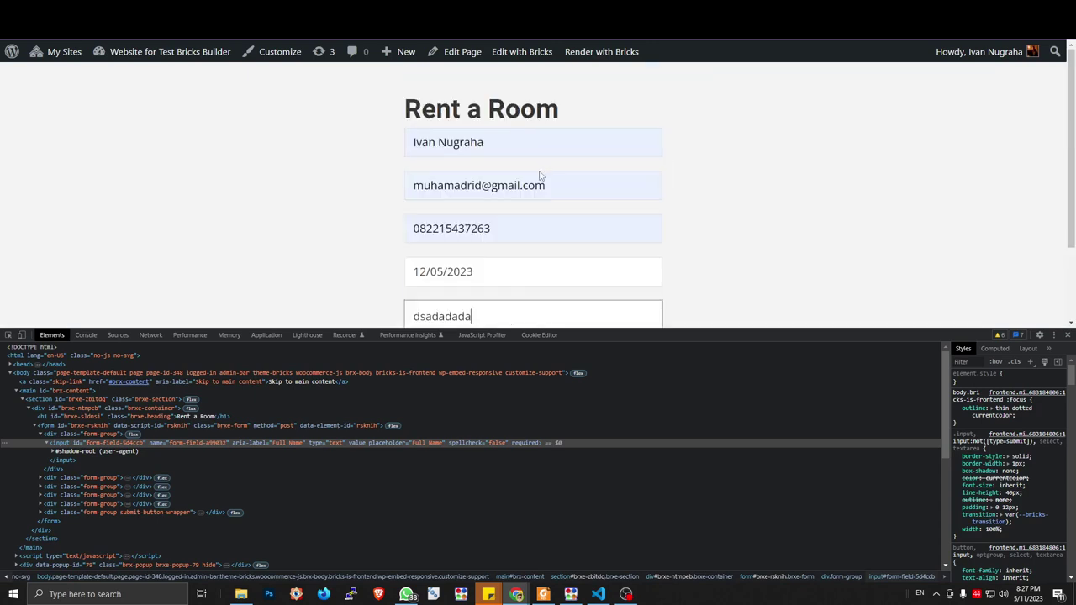
scroll(504, 197, "down", 1)
left_click(430, 287)
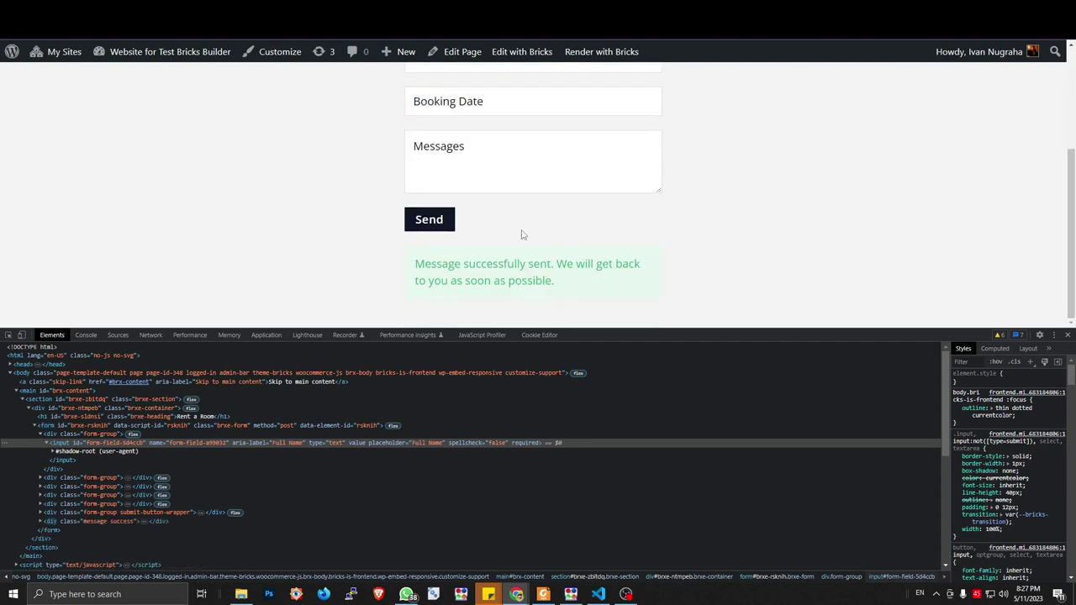
key("ctrl+Tab")
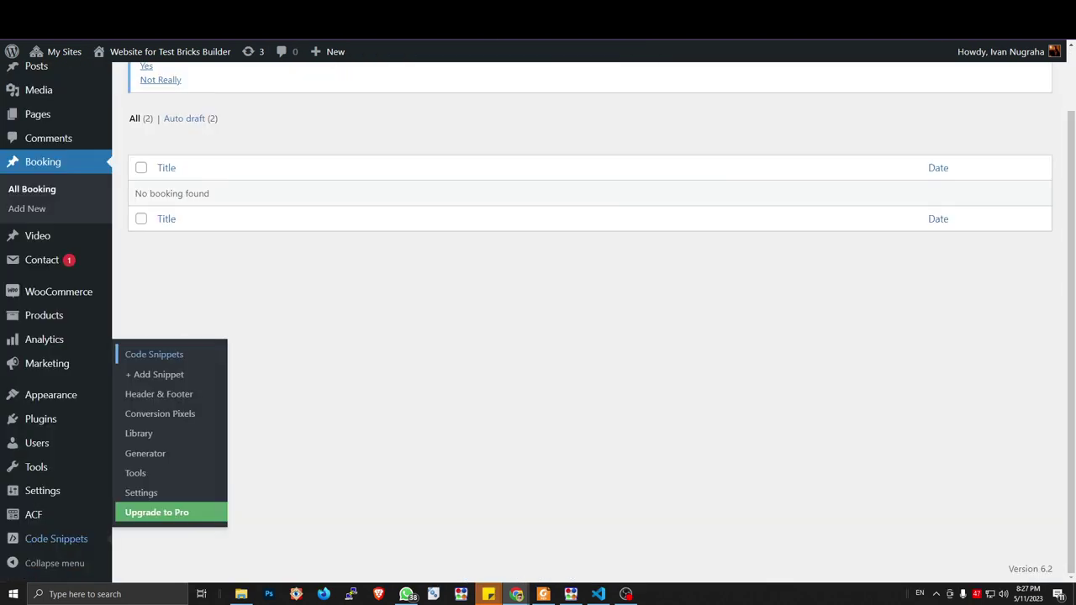
Look up the 'publish' status value in the GitHub reference code
left_click(56, 539)
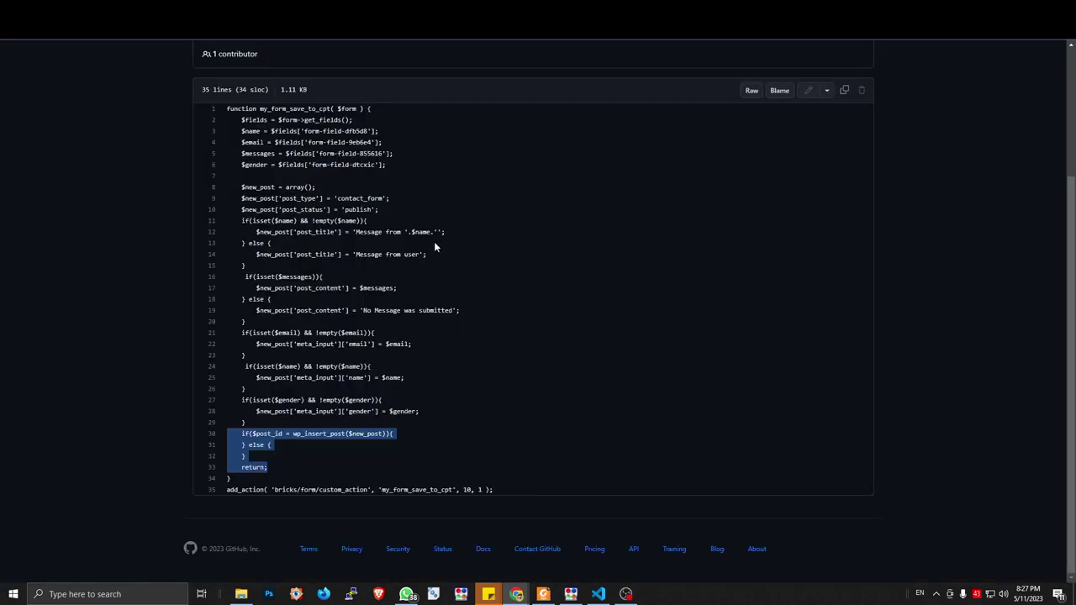
scroll(434, 242, "up", 3)
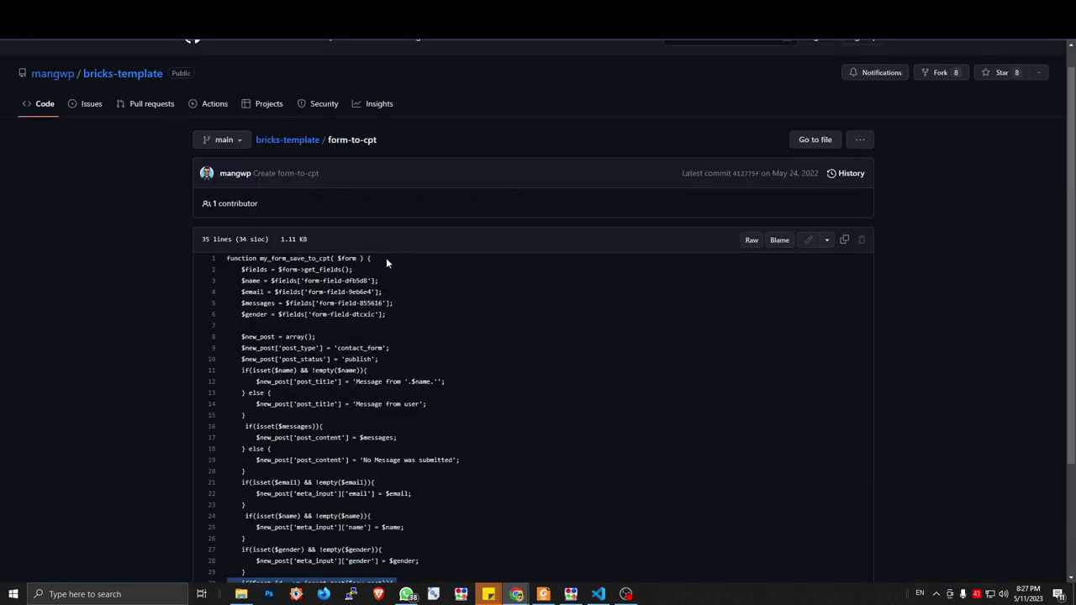
double_click(358, 359)
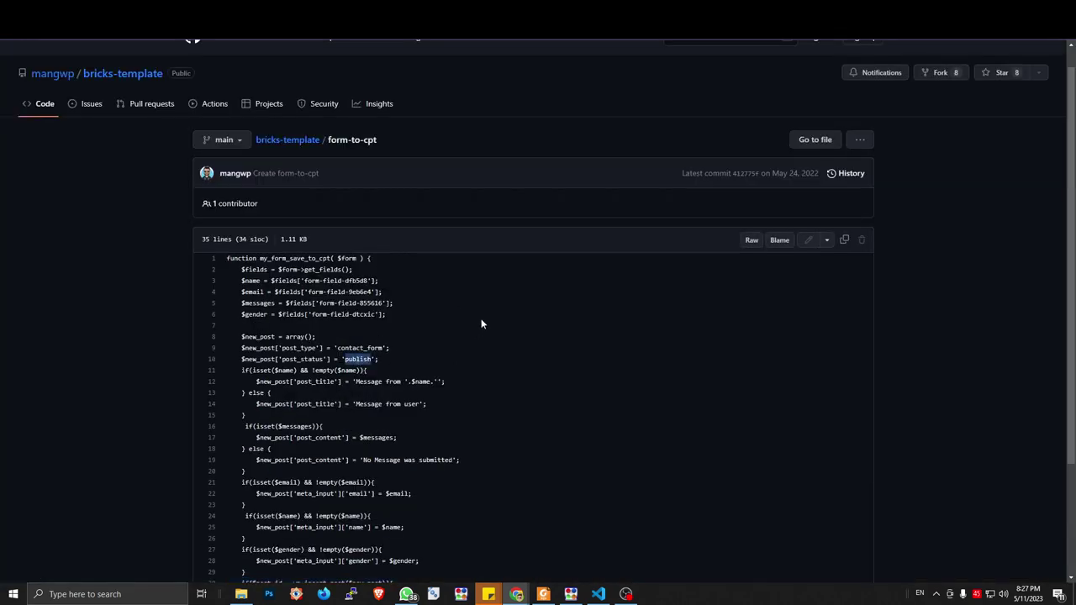
Change post_status on line 40 from 'draft' to 'publish' and update the snippet
scroll(482, 323, "down", 2)
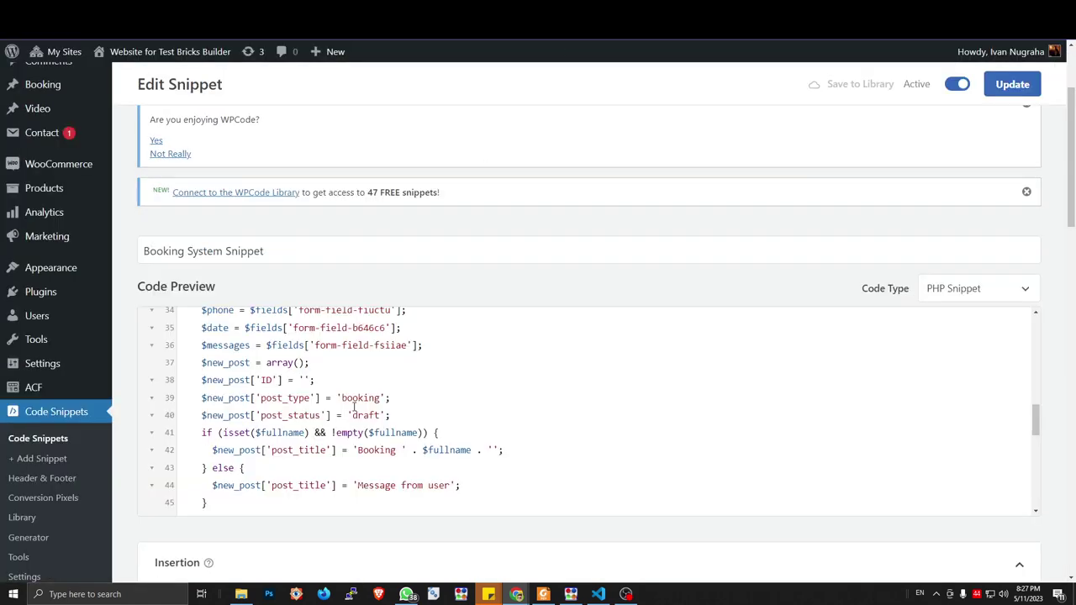
scroll(382, 439, "down", 3)
scroll(382, 439, "up", 3)
double_click(365, 415)
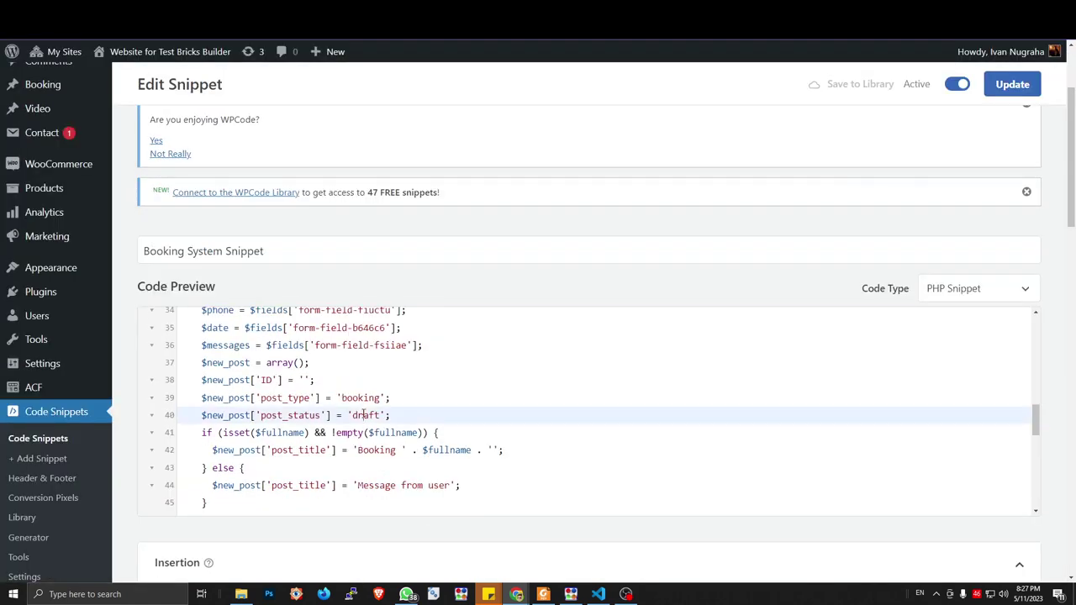
type("publish")
left_click(1009, 84)
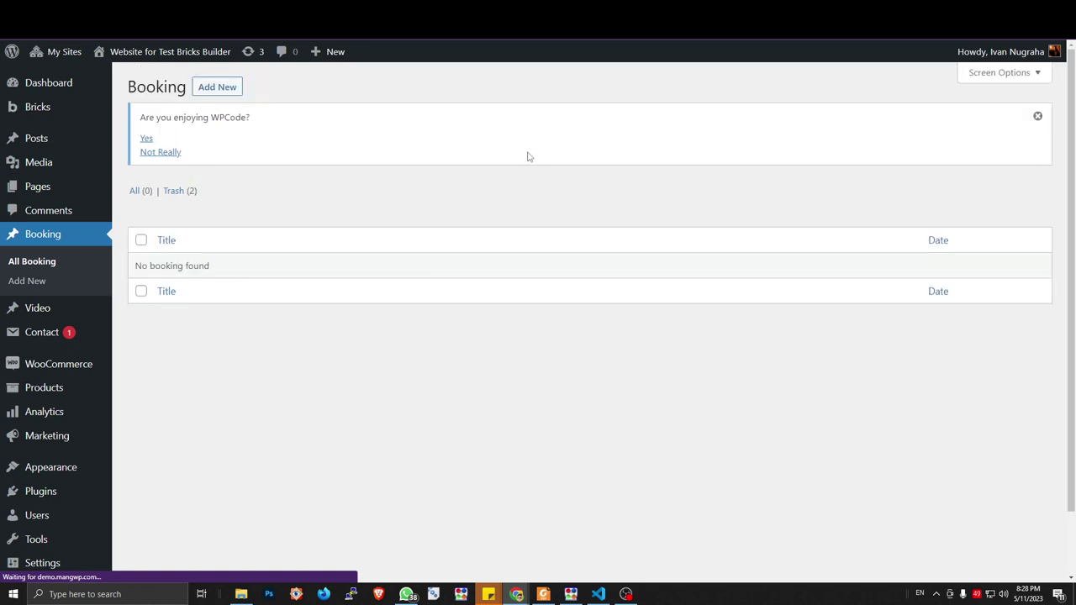
Send an autofilled booking for the 24th with message 'dsadada', then recheck the Booking list
scroll(529, 155, "down", 1)
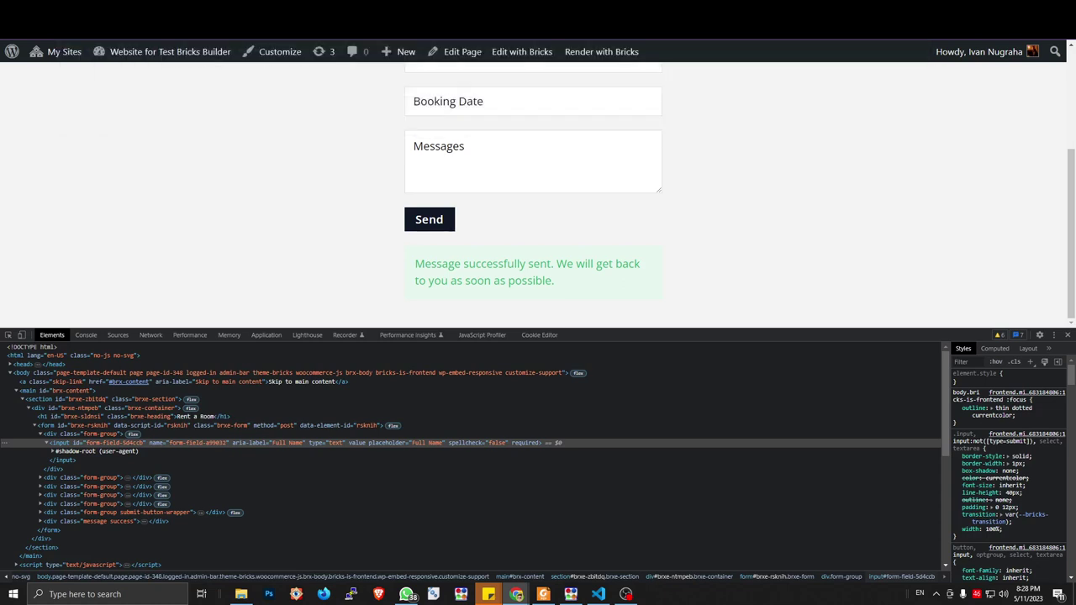
key("F5")
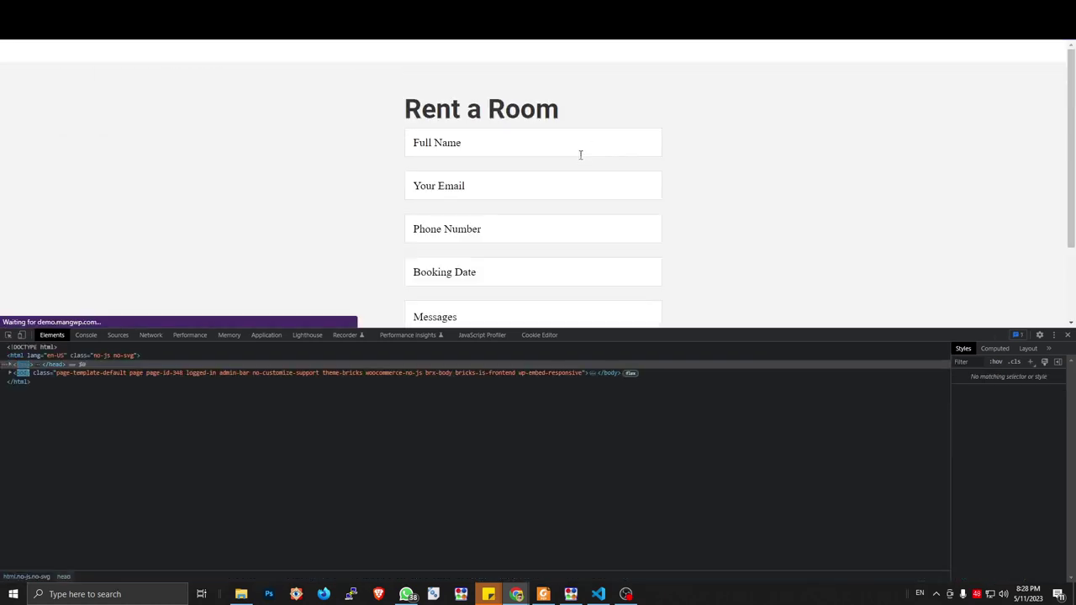
left_click(505, 144)
left_click(503, 176)
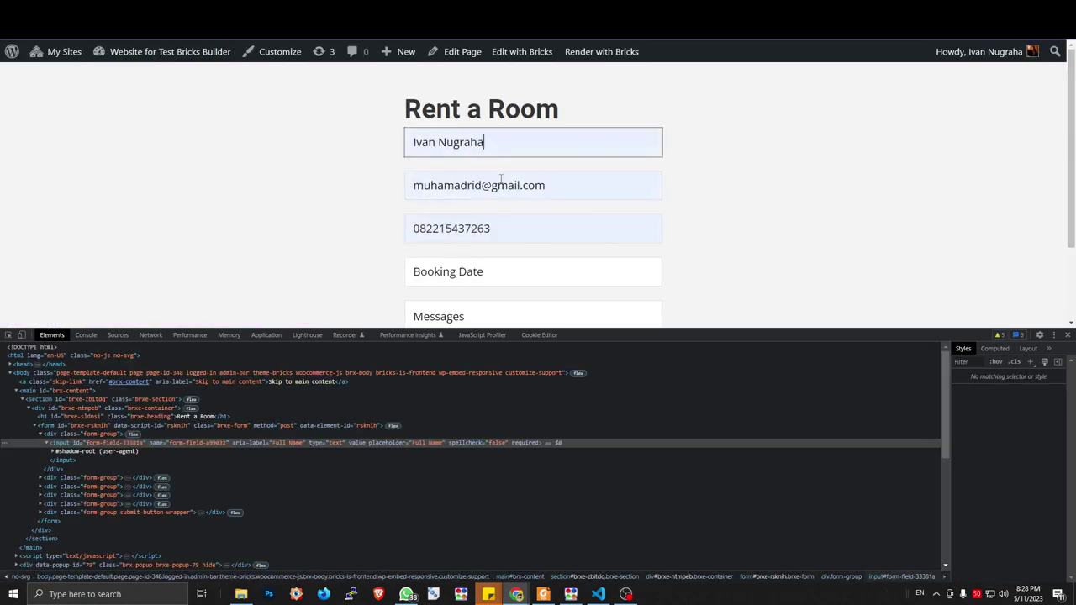
left_click(481, 272)
left_click(486, 189)
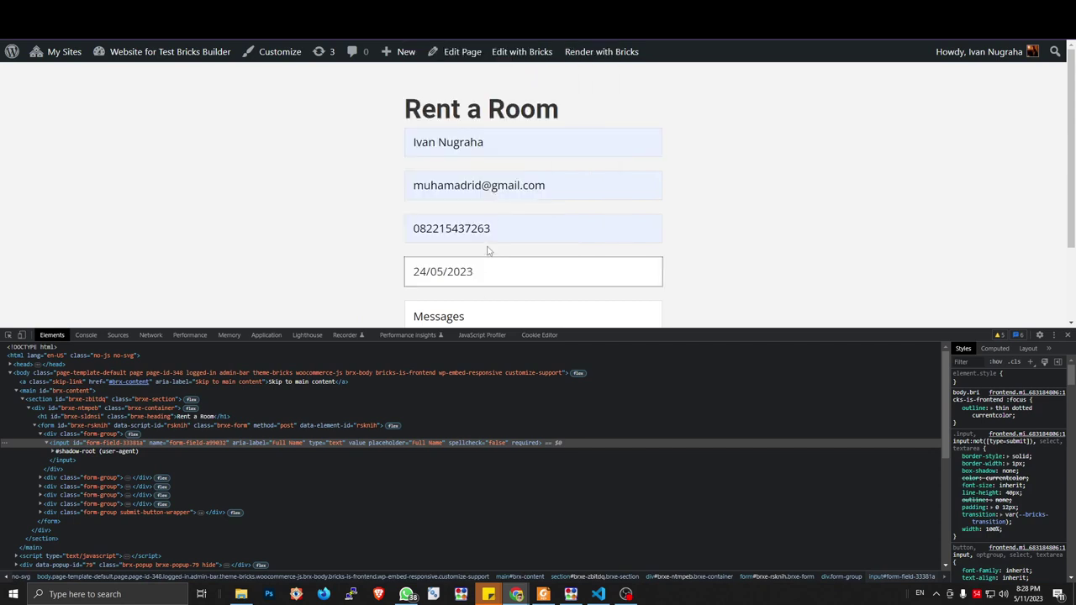
scroll(487, 247, "down", 1)
left_click(482, 209)
type("dsadada")
left_click(442, 287)
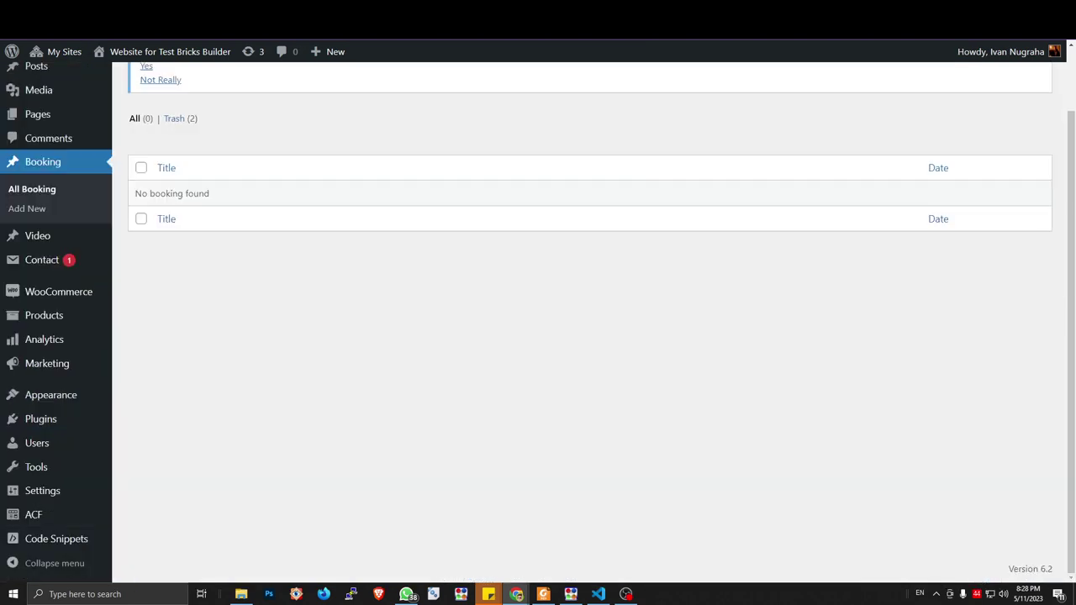
key("F5")
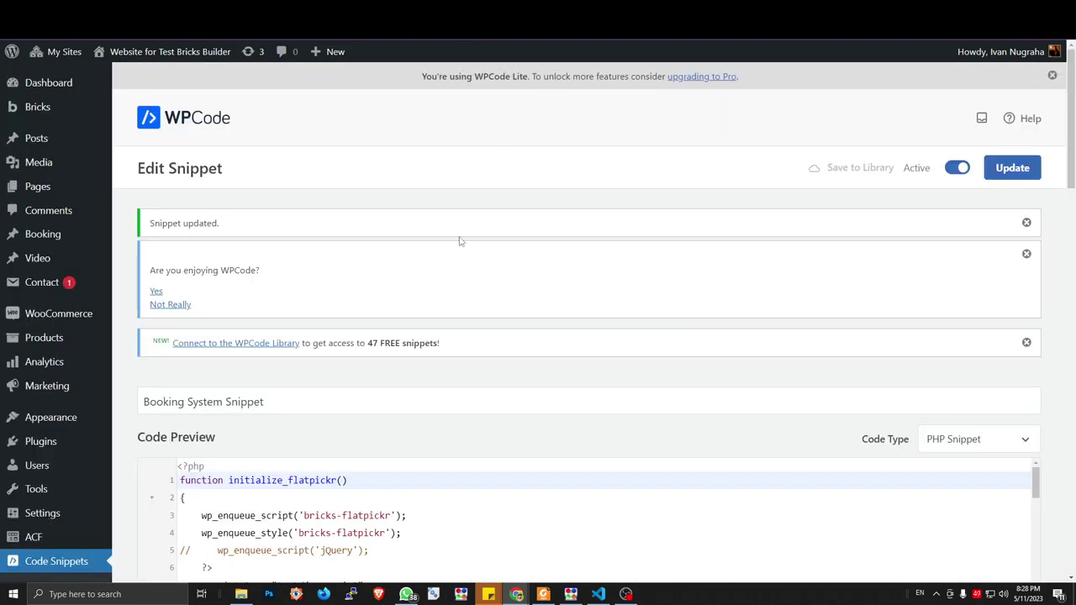
Add an else branch to the email check setting meta_input 'email' to $email
scroll(460, 241, "down", 3)
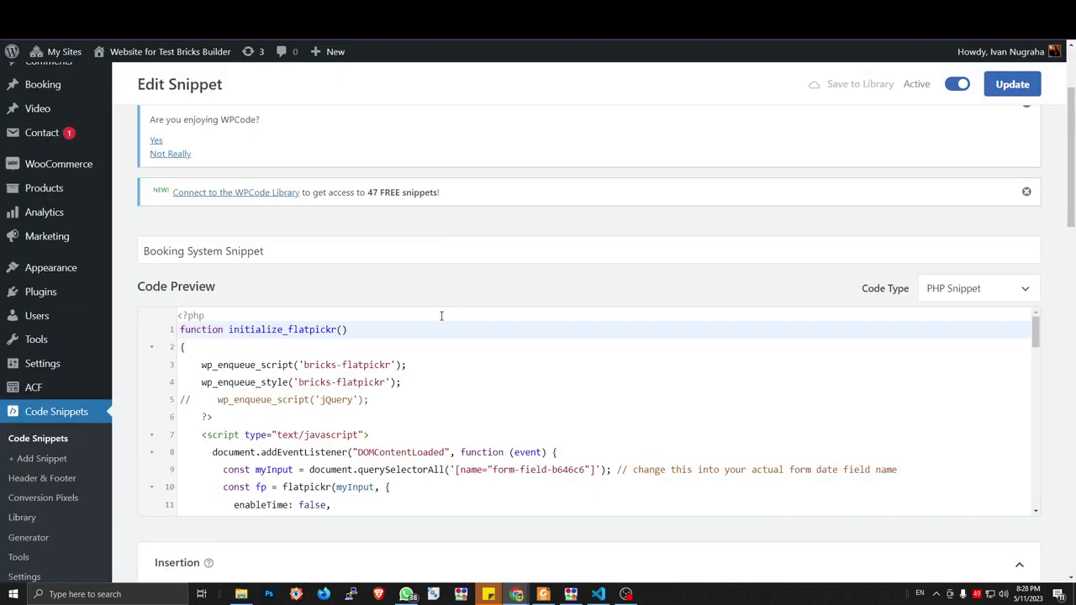
scroll(421, 353, "down", 5)
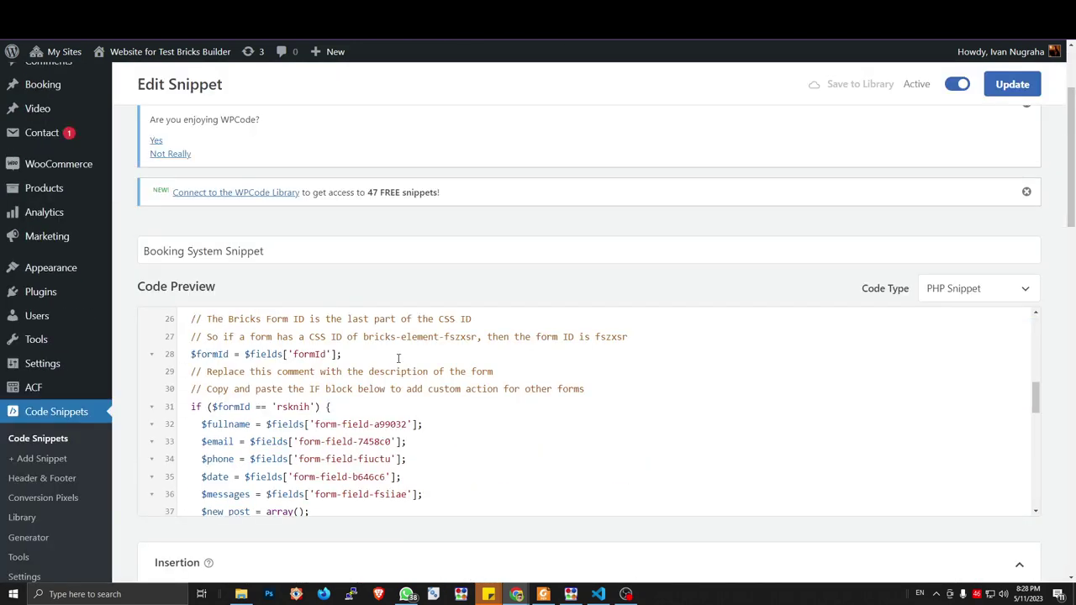
scroll(428, 385, "down", 3)
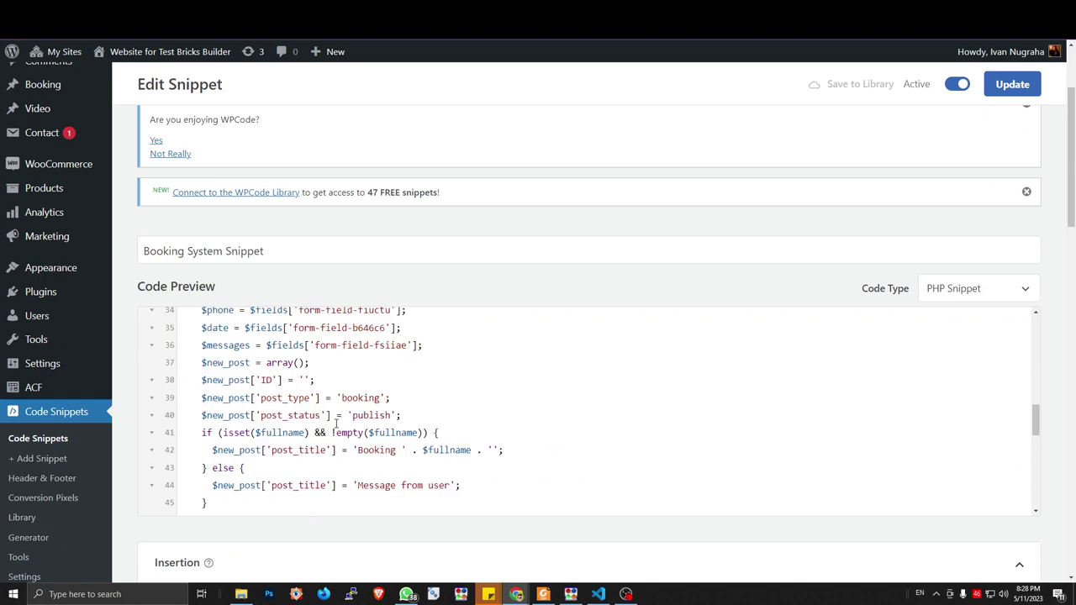
left_click(442, 435)
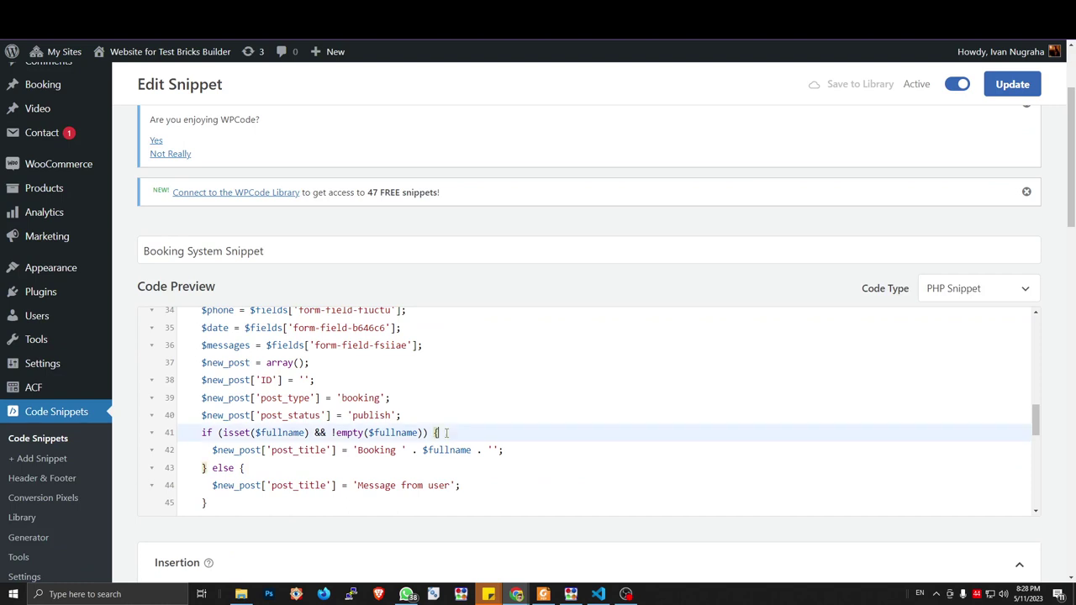
left_click(274, 468)
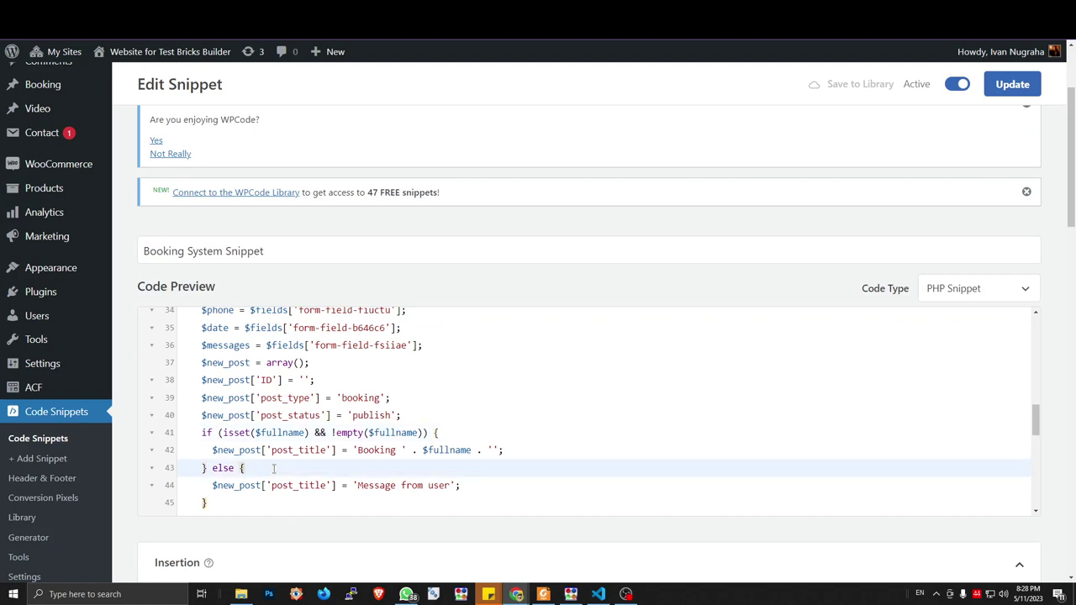
key("Down")
key("Down")
key("Down")
key("Down")
key("Up")
key("Up")
key("Down")
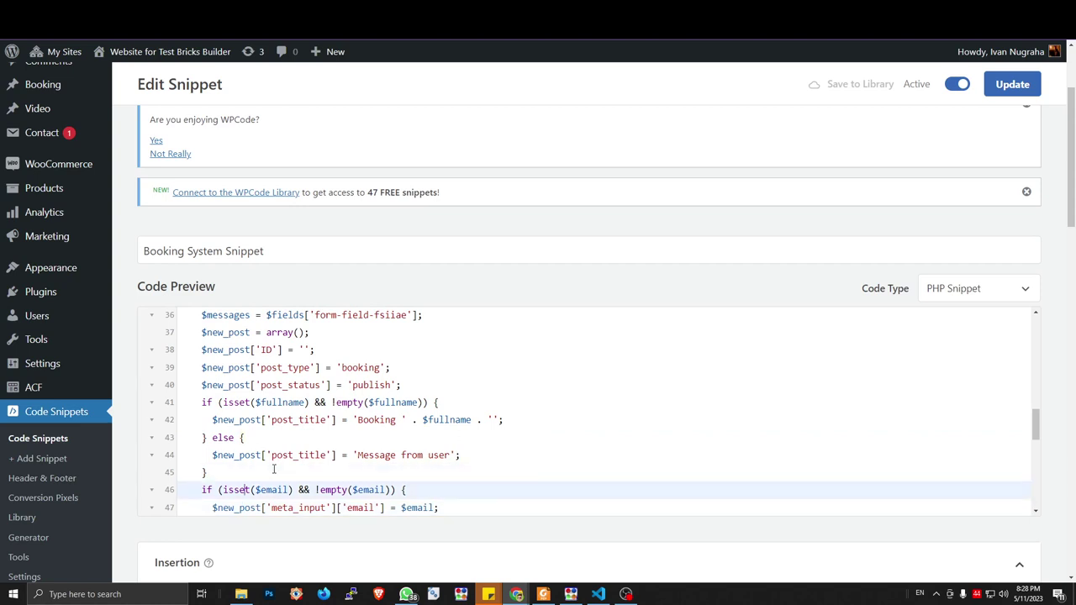
key("Down")
key("Down")
key("End")
type("else {")
key("Return")
type("$new_post['meta_input']['email'] = $email;")
key("Return")
type("}")
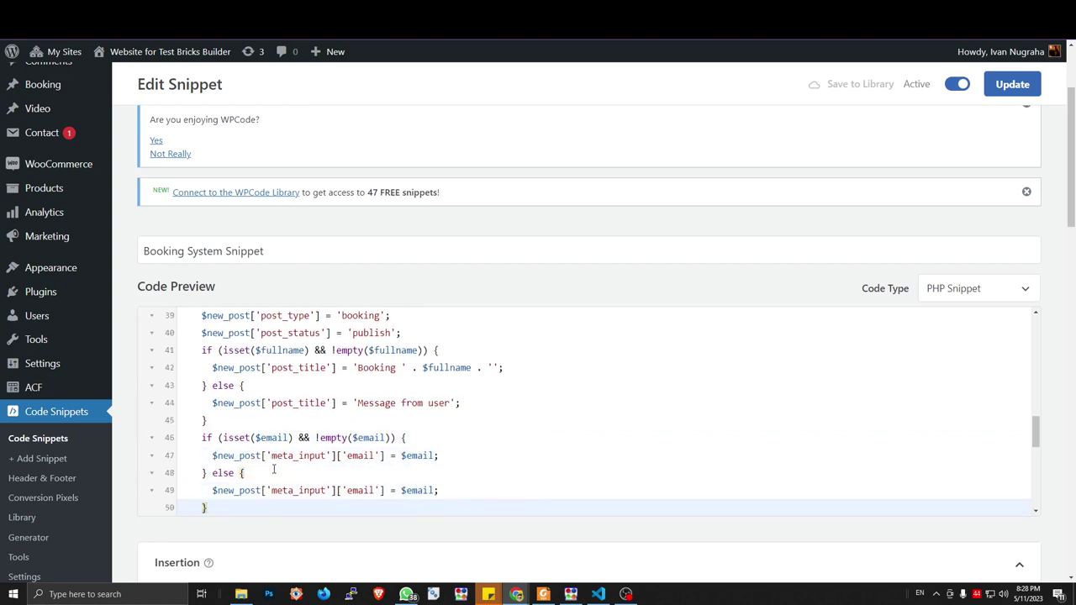
Add a phone_number if/else block and begin the book_date isset check
key("Return")
type("if (isset($phone) && !empty($phone)) {")
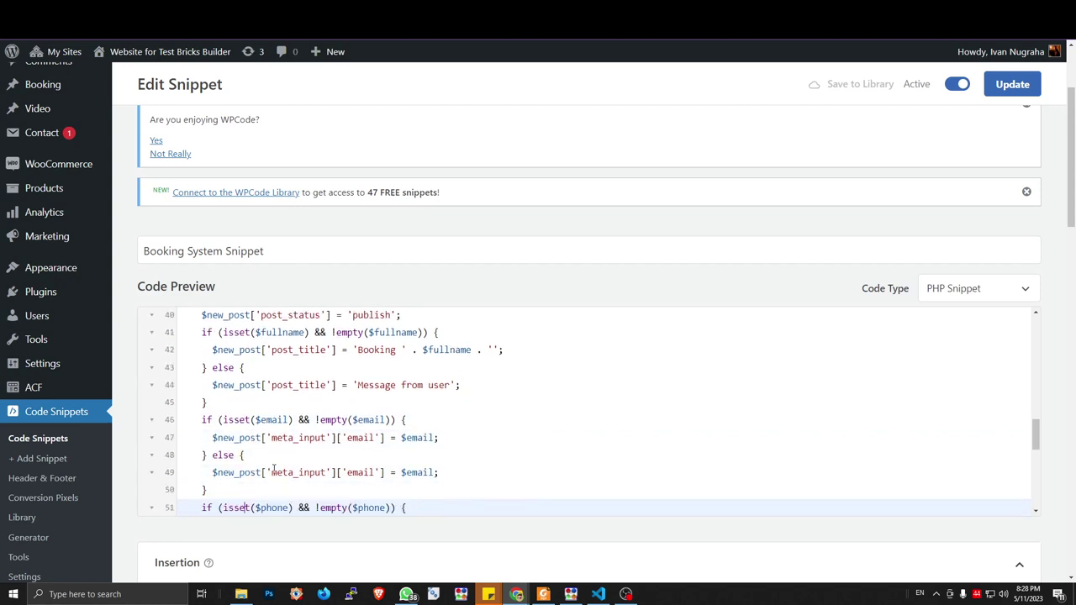
key("Return")
type("$new_post['meta_input']['phone_number'] = $phone;")
key("Return")
type("} else {")
key("Return")
type("$new_post['meta_input']['phone_number'] = $phone;")
key("Return")
type("}")
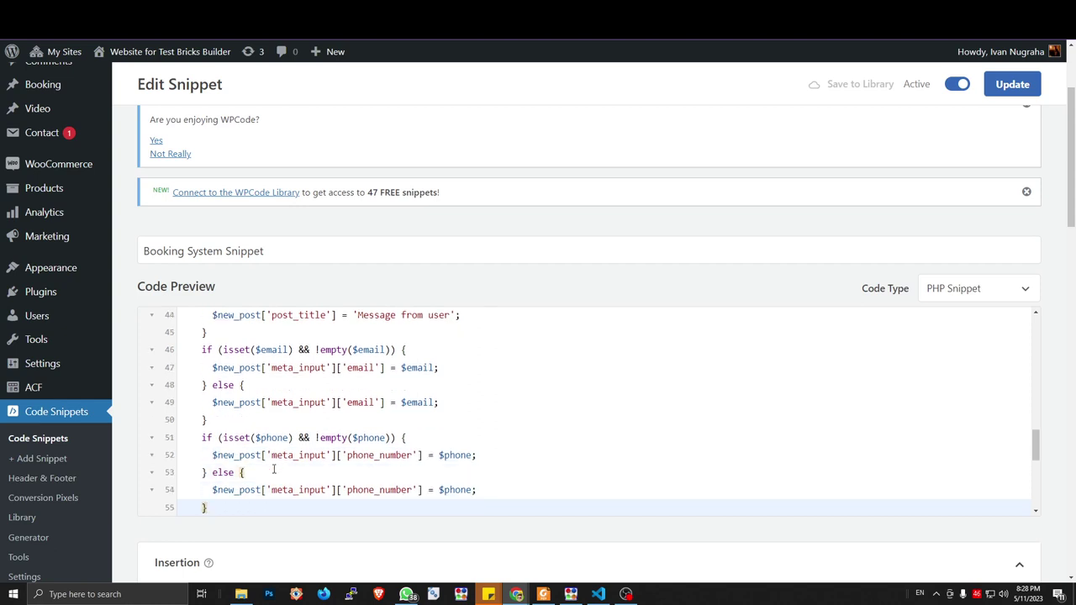
type("    if (isset($date) && !empty($date)) {     $new_post['meta_input']['book_date'] = $date;   } else {     $new_post['meta_input']['book_date'] = $date;   }")
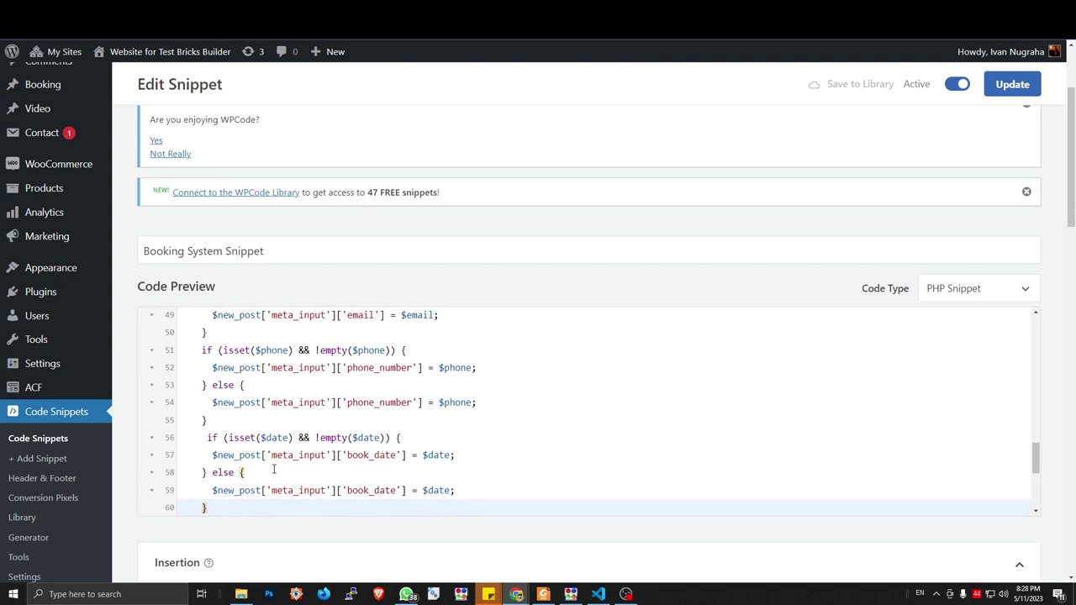
Compare the meta keys against the Booking Field group's field names
key("ctrl+Tab")
key("ctrl+Tab")
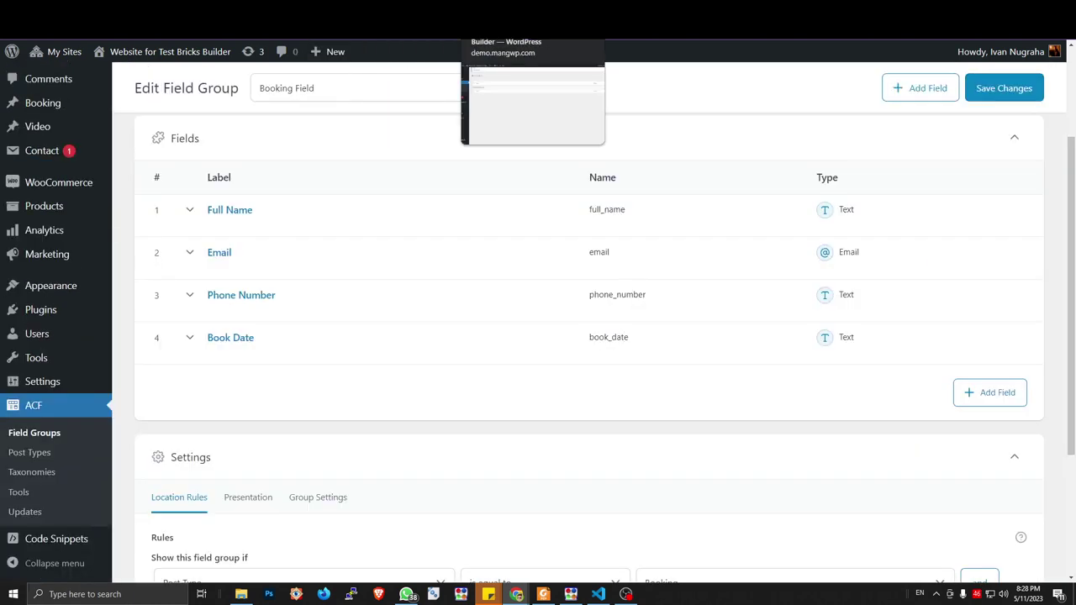
key("ctrl+shift+Tab")
key("ctrl+shift+Tab")
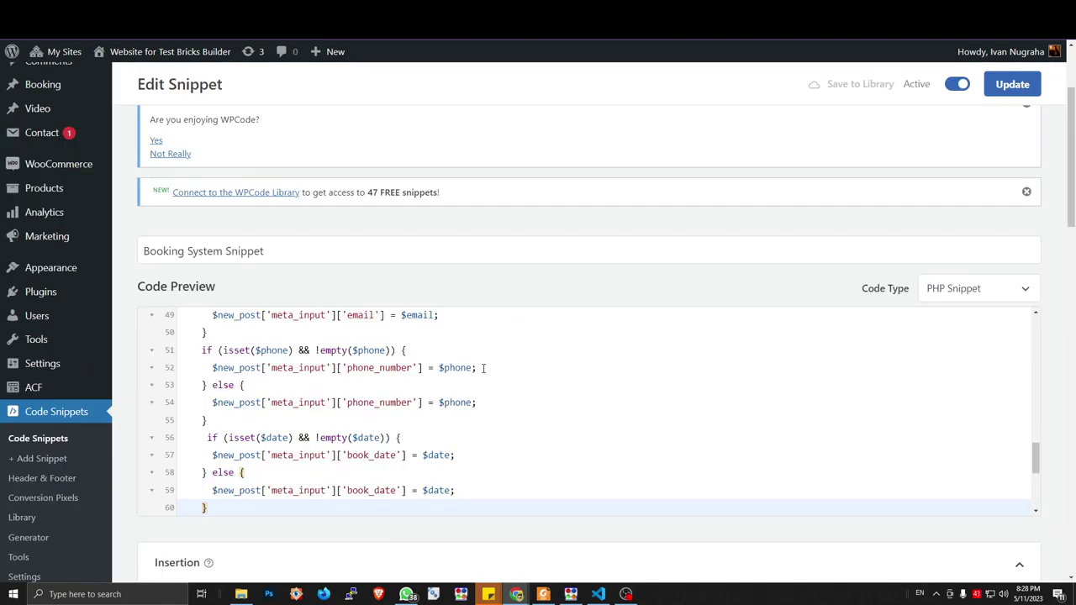
scroll(482, 371, "up", 2)
scroll(482, 371, "up", 2)
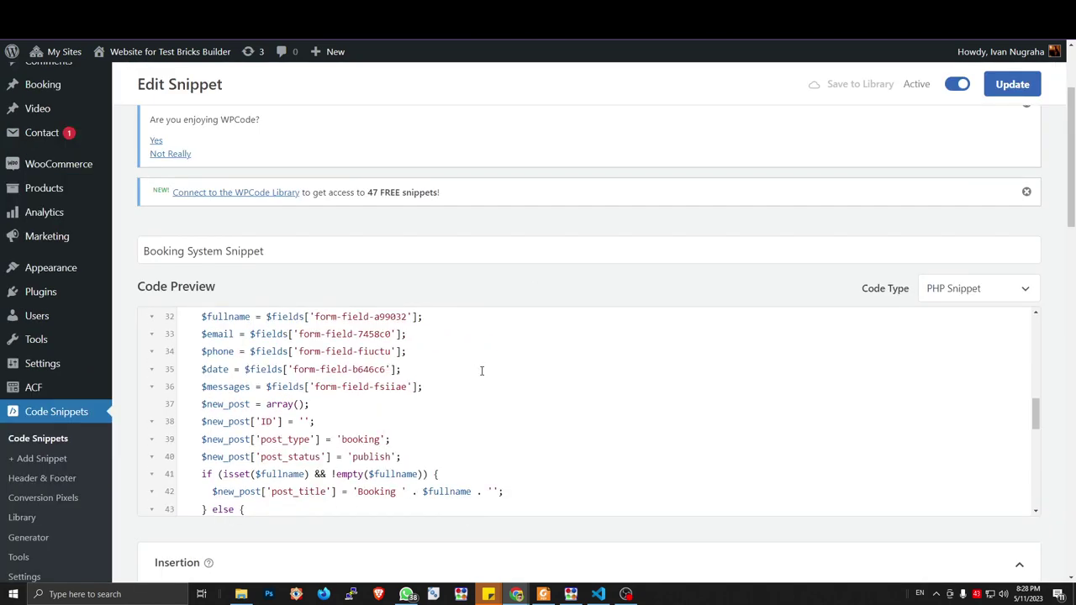
scroll(482, 371, "down", 2)
scroll(449, 350, "up", 3)
scroll(449, 350, "up", 3)
scroll(449, 349, "down", 3)
scroll(439, 390, "down", 8)
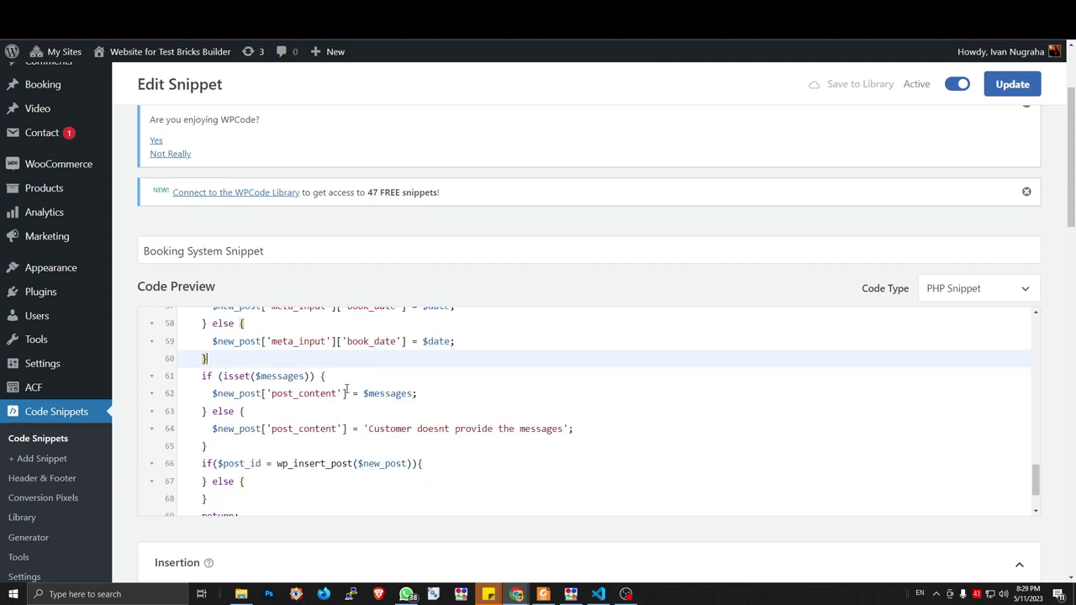
Review the messages fallback, post insert, failure branch and return lines of the save function
left_click(292, 412)
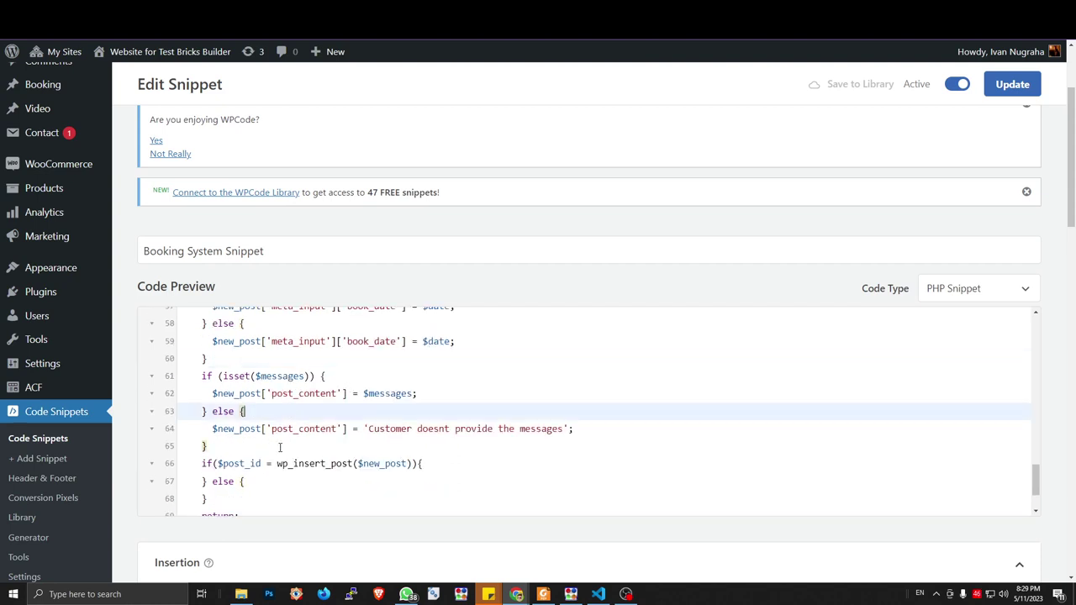
scroll(279, 444, "down", 2)
left_click(433, 388)
left_click(287, 412)
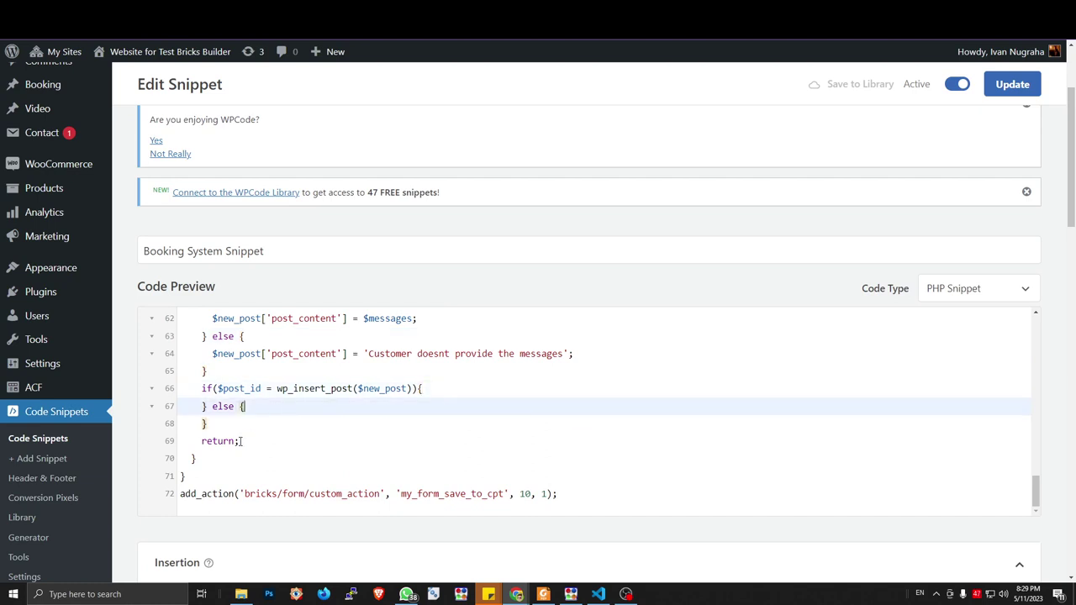
left_click(231, 454)
scroll(231, 451, "up", 10)
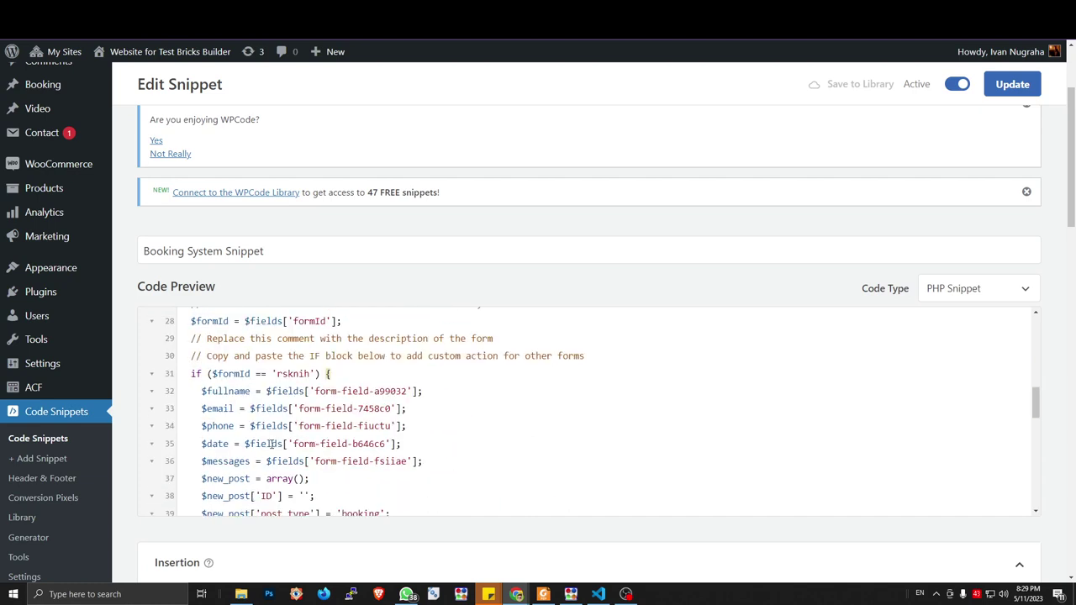
scroll(272, 446, "up", 3)
left_click(272, 401)
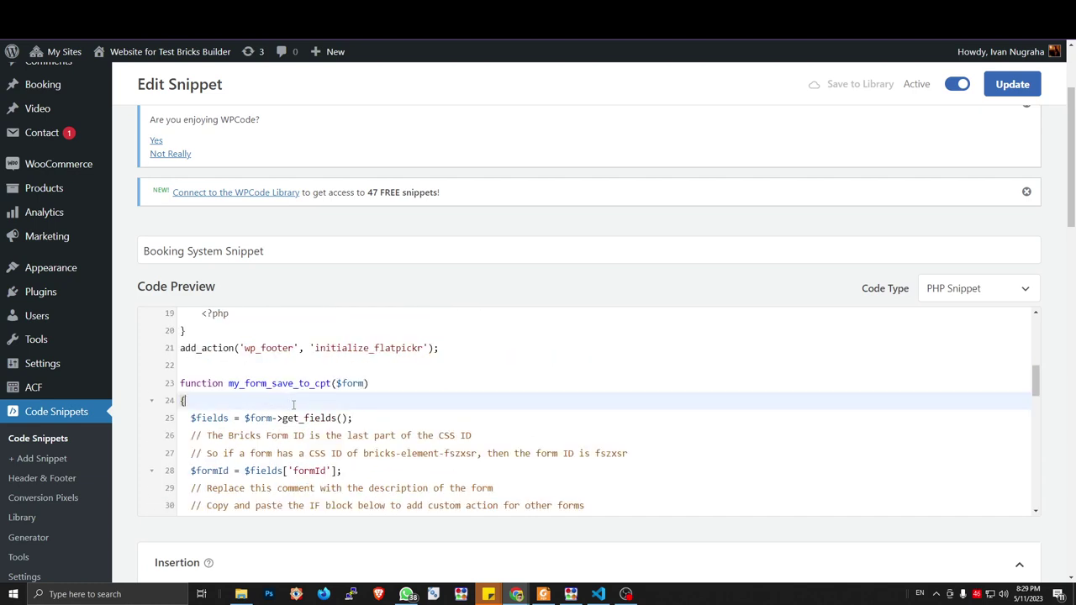
scroll(293, 408, "down", 10)
scroll(293, 410, "up", 13)
scroll(293, 412, "down", 10)
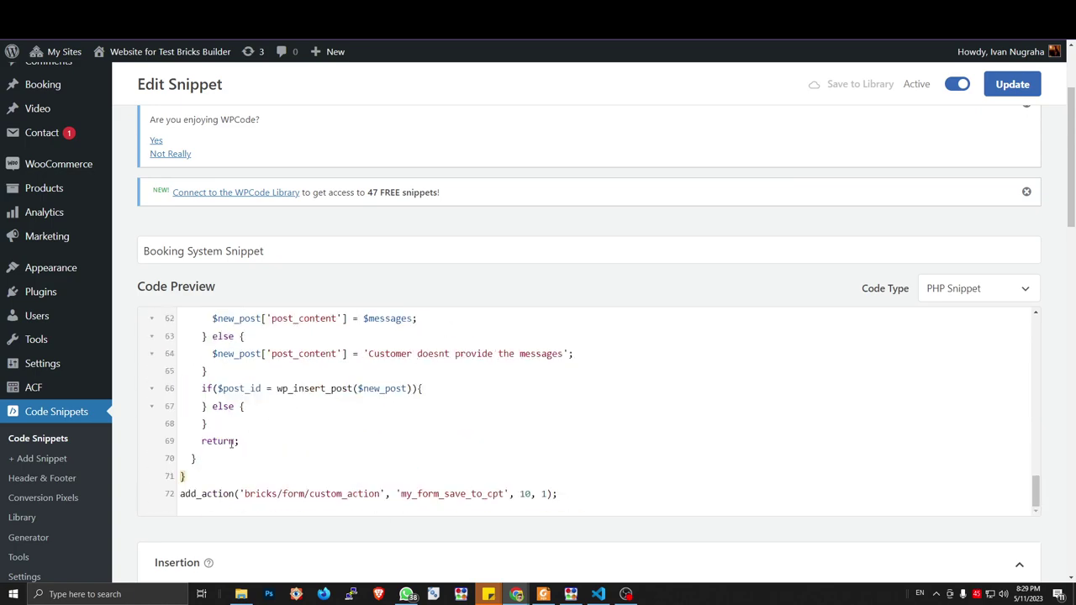
scroll(232, 444, "up", 13)
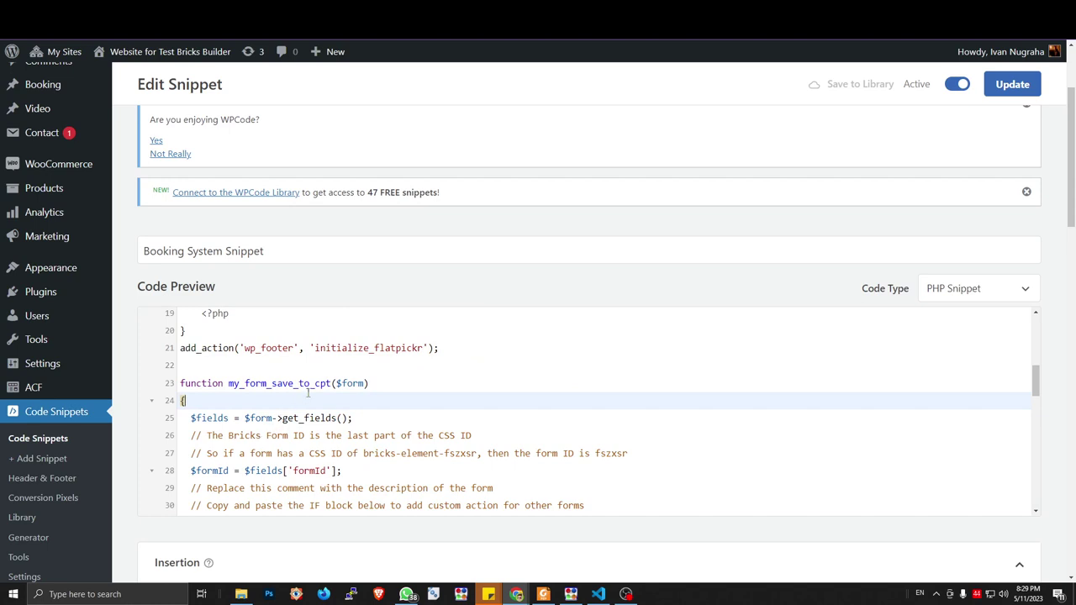
scroll(646, 337, "down", 10)
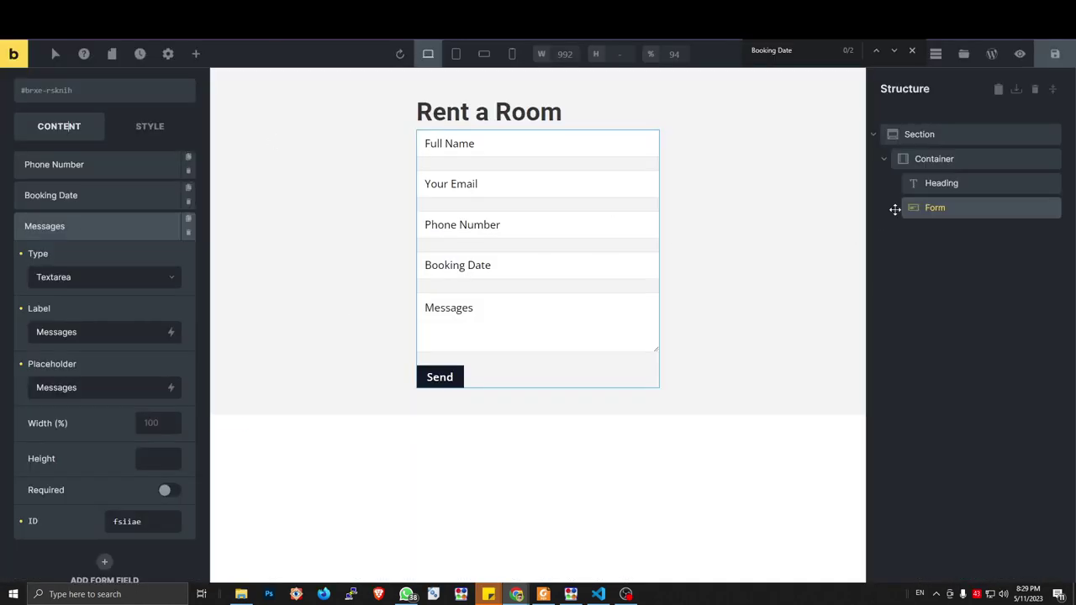
Add the Custom action next to Email in the form's after-submit actions, then view the live page
left_click(115, 225)
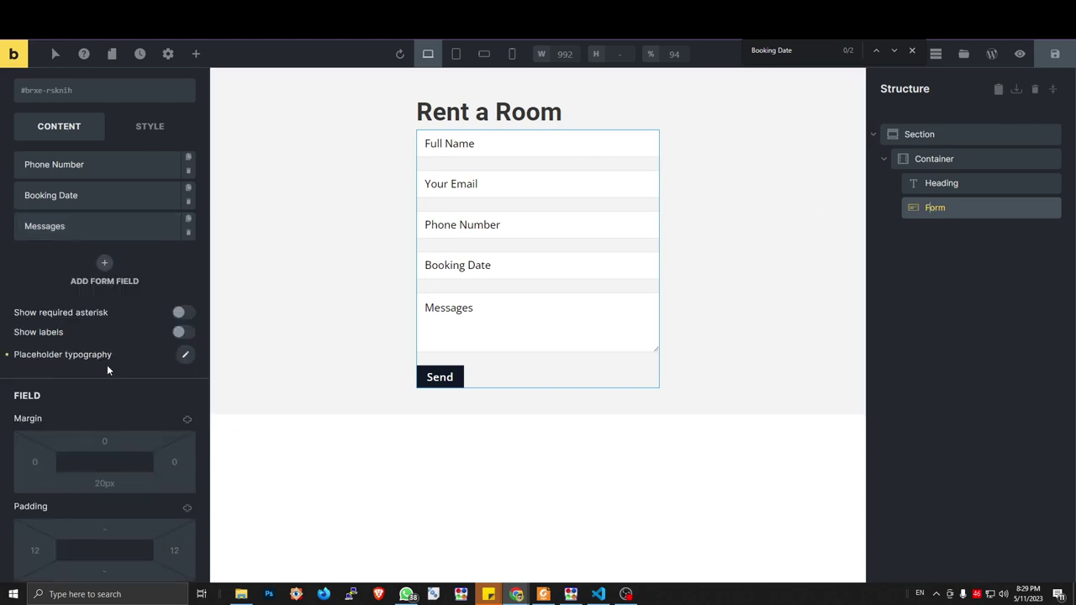
scroll(97, 286, "down", 4)
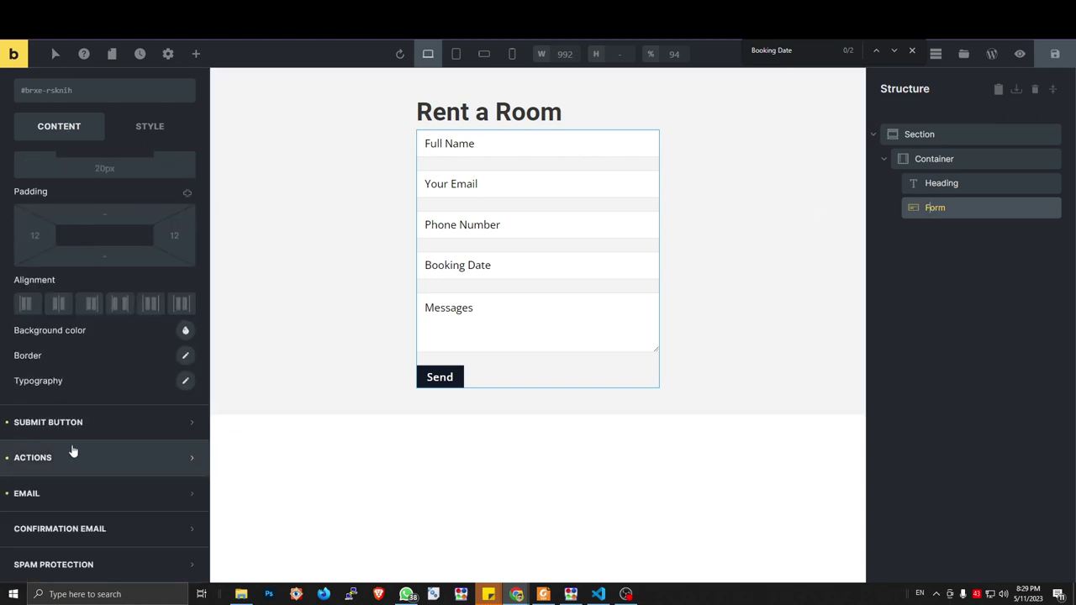
left_click(77, 451)
left_click(98, 342)
left_click(77, 362)
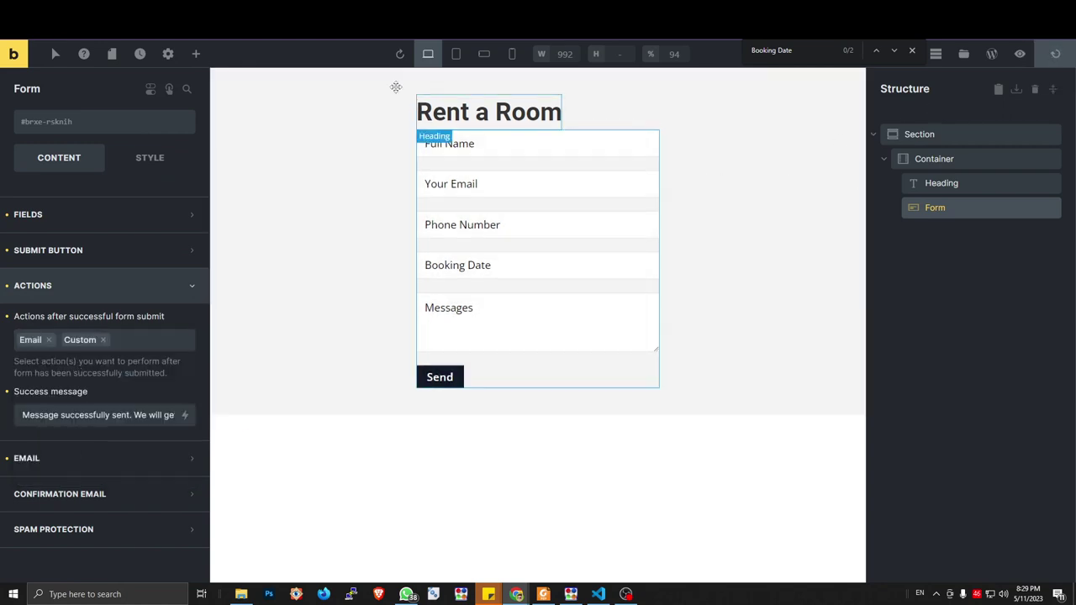
left_click(370, 18)
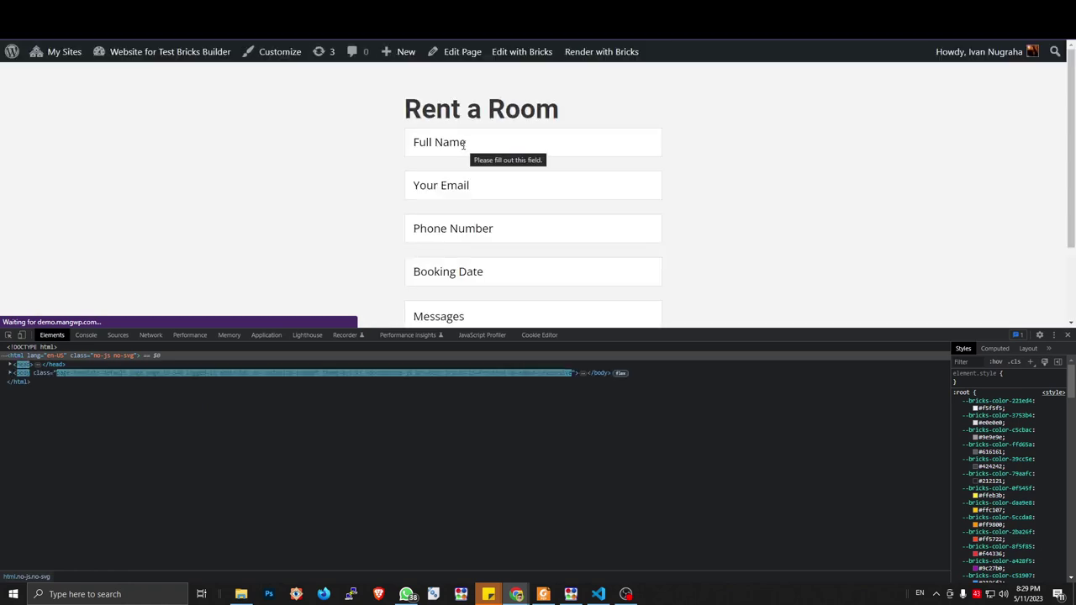
Send an autofilled booking for 31 May 2023 with message 'Hi', then go to the admin list
left_click(464, 149)
left_click(481, 178)
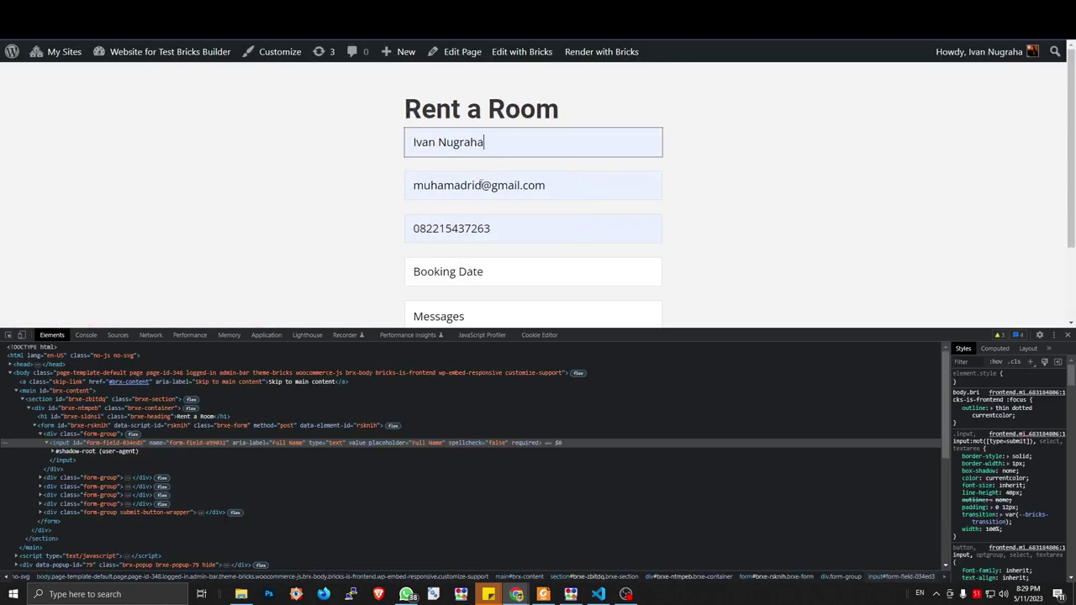
left_click(464, 269)
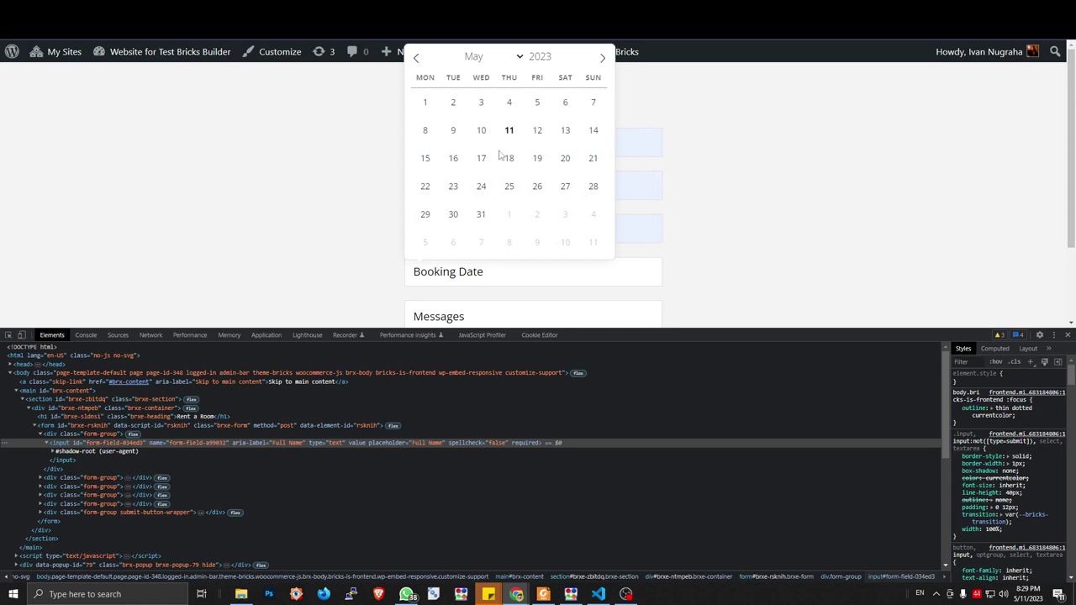
left_click(482, 214)
scroll(736, 226, "down", 1)
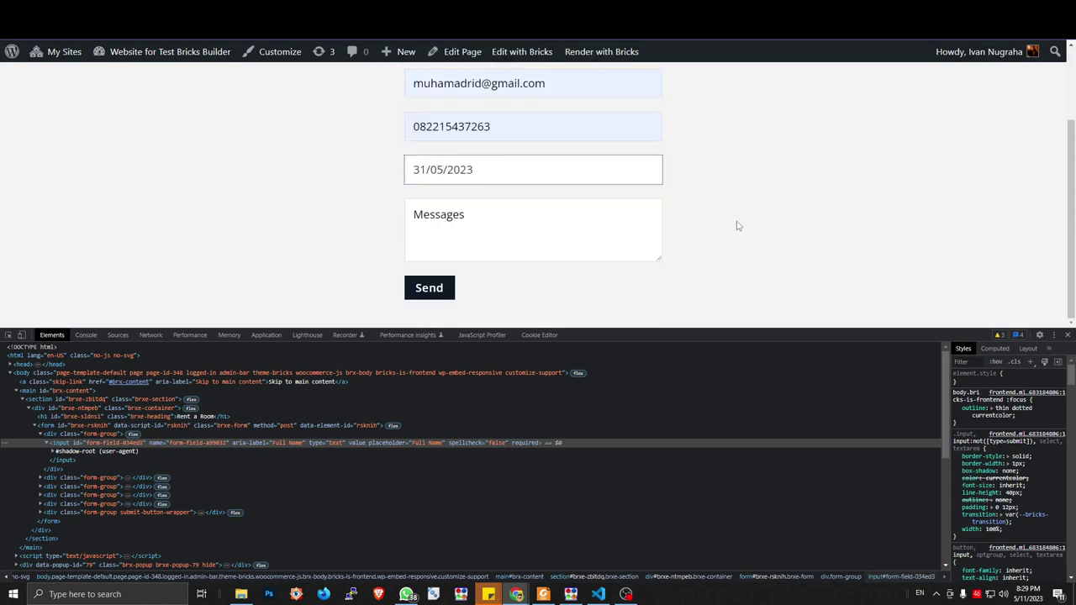
left_click(504, 214)
type("dsadad")
left_click_drag(505, 217, 389, 220)
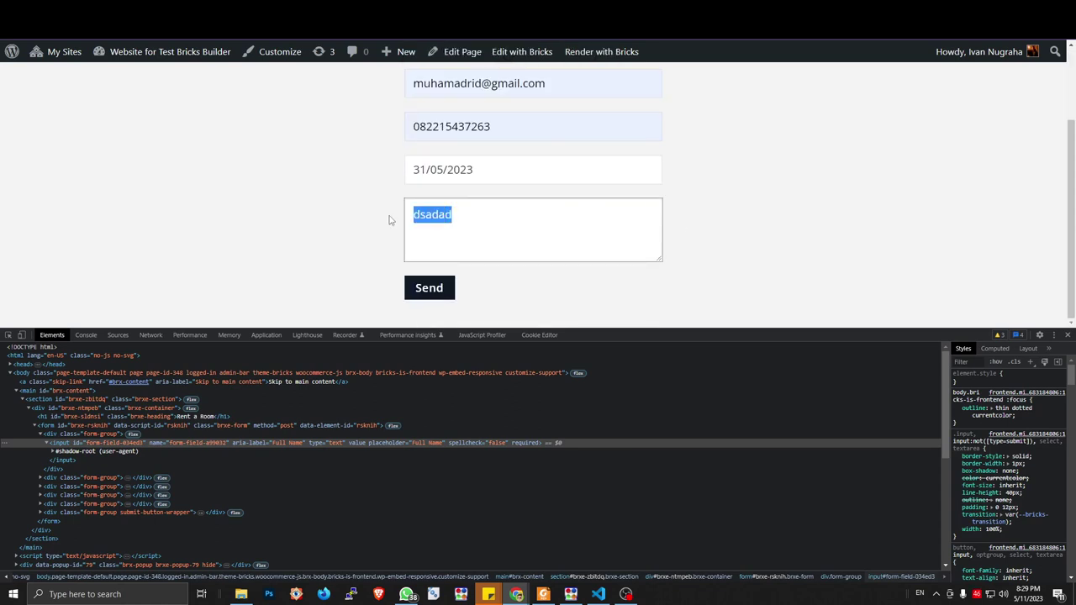
type("Hi")
key("Tab")
key("Return")
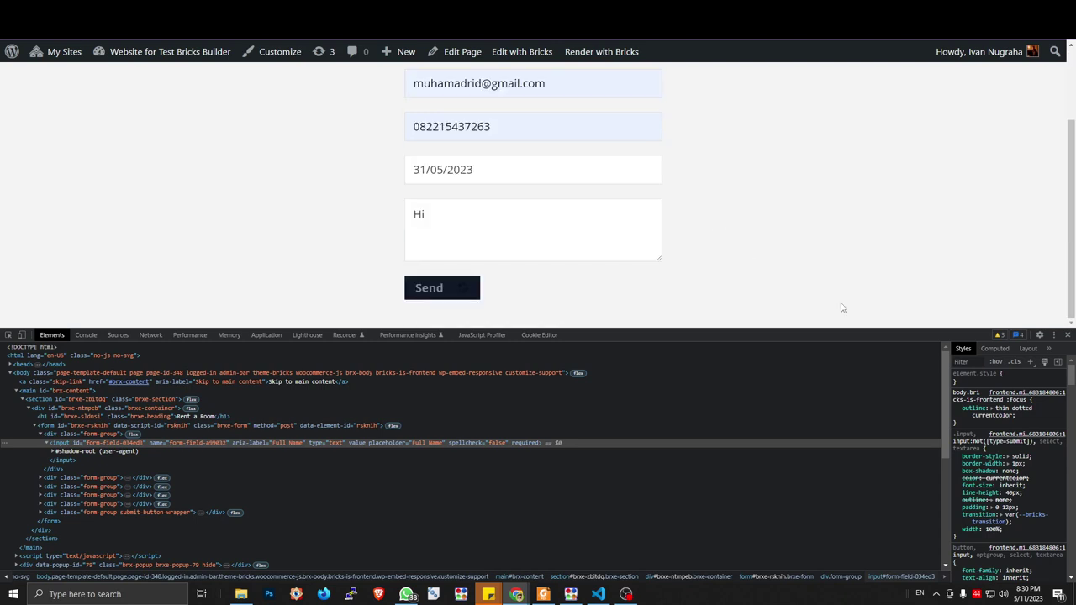
left_click_drag(839, 334, 799, 454)
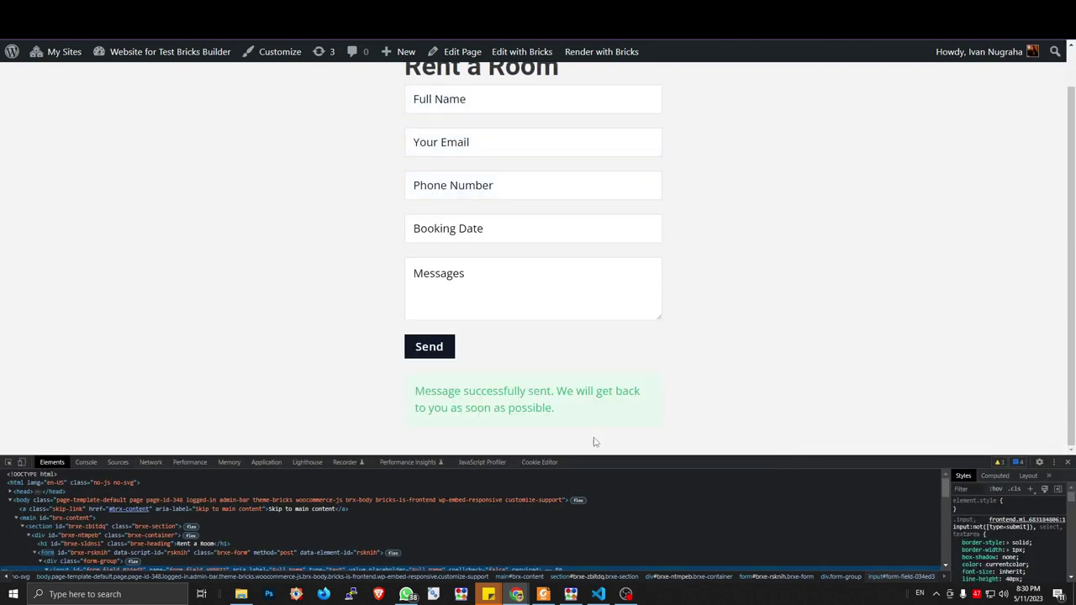
key("ctrl+Tab")
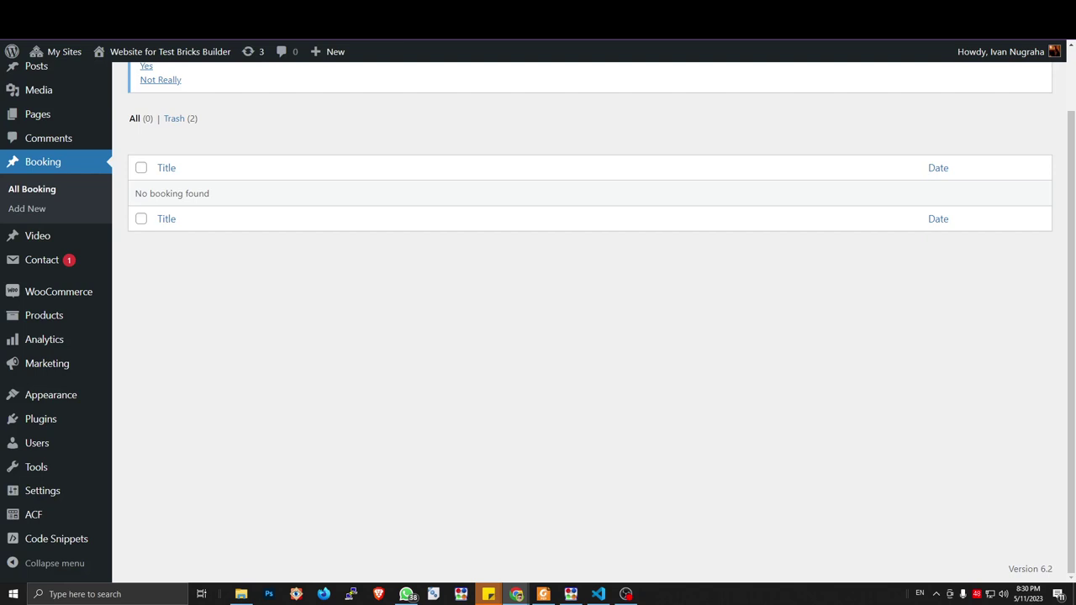
Open the new booking to check its saved email, phone and date, then return to the snippet
key("F5")
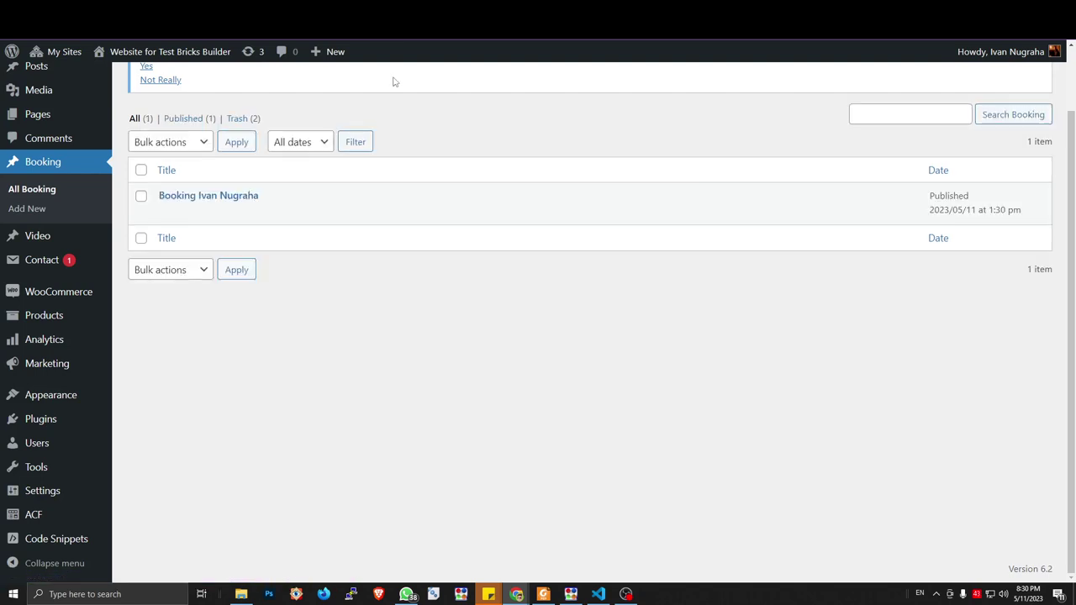
left_click(173, 216)
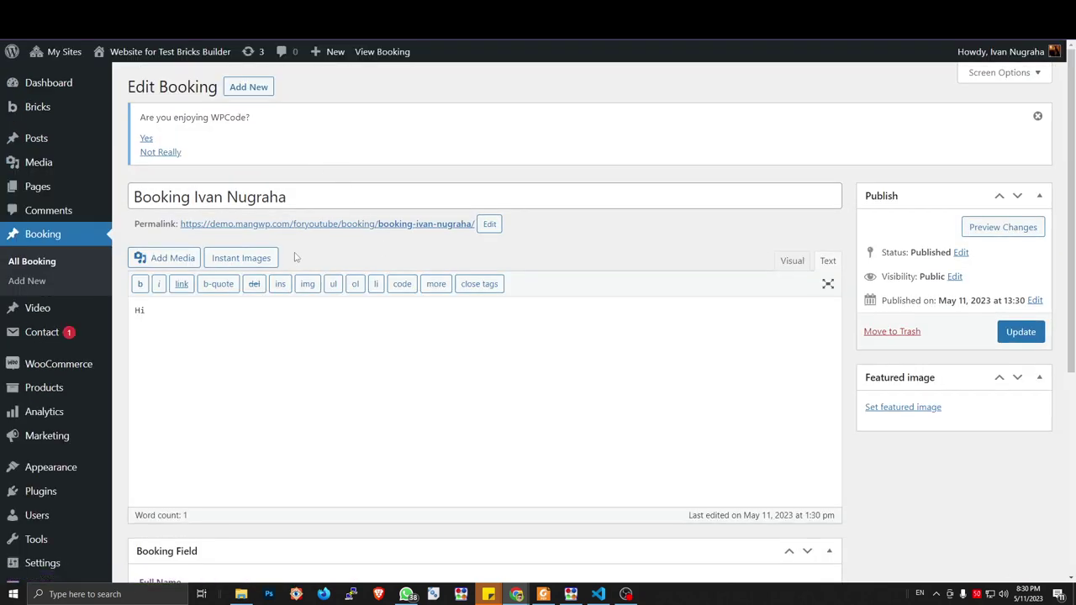
scroll(180, 332, "down", 3)
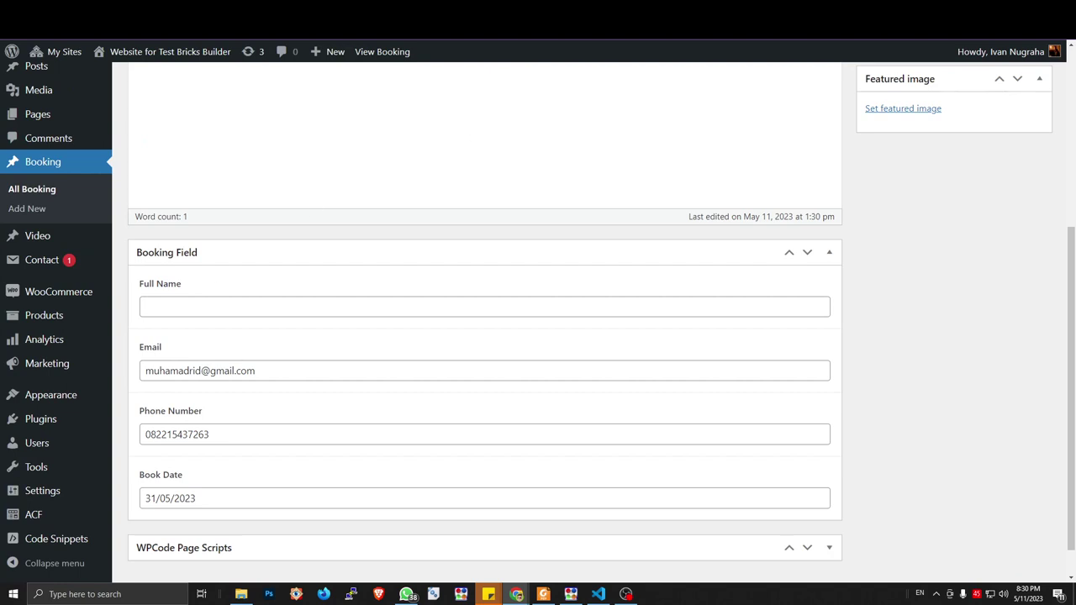
key("ctrl+Tab")
scroll(394, 401, "up", 6)
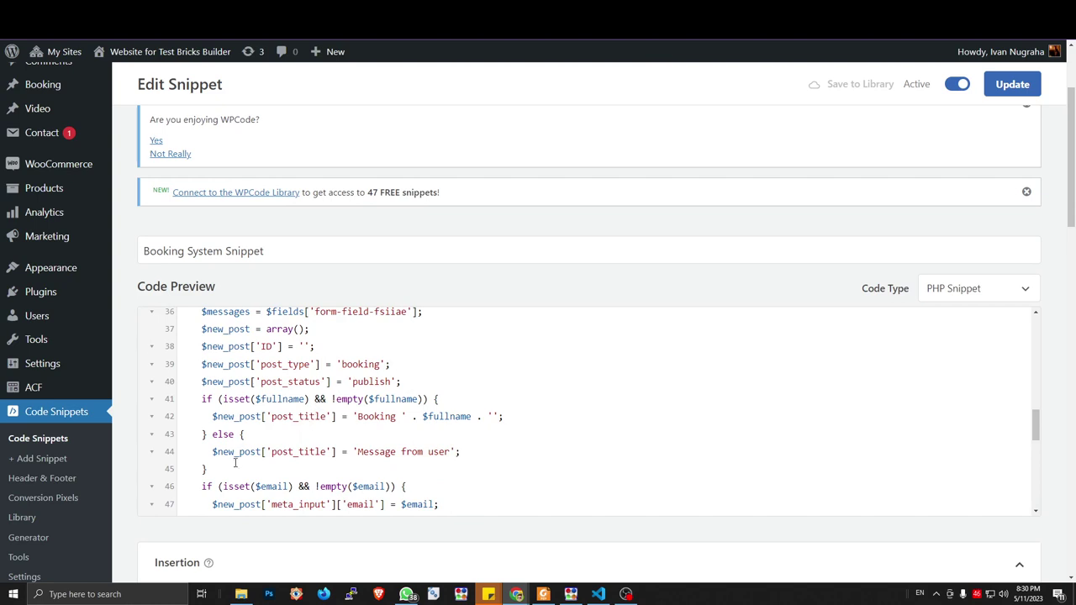
Duplicate the email if/else block below line 45 and fix its indentation
scroll(234, 458, "down", 2)
left_click_drag(219, 408, 157, 351)
left_click(249, 320)
scroll(248, 320, "up", 3)
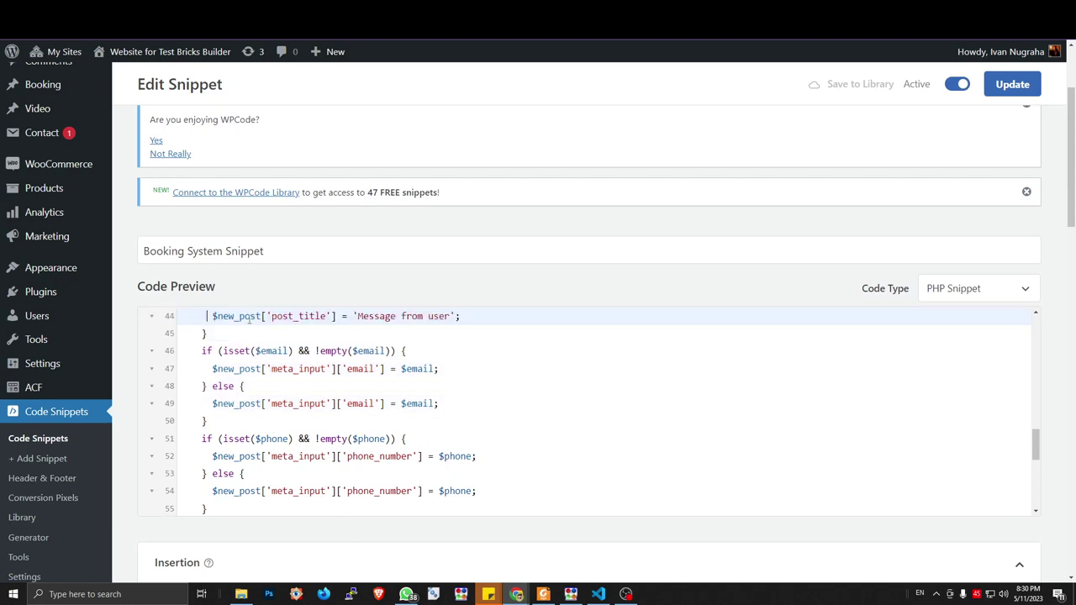
left_click(251, 316)
key("Up")
key("Down")
key("Down")
key("Down")
key("Down")
key("Down")
key("Down")
key("Down")
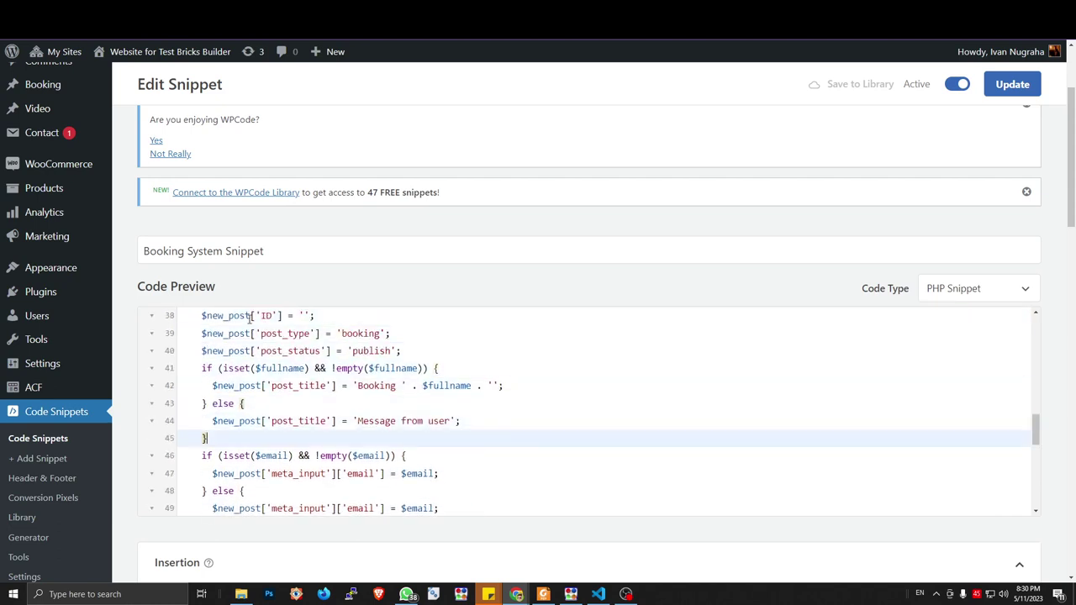
key("Return")
key("Delete")
key("Down")
key("Down")
key("Down")
key("Down")
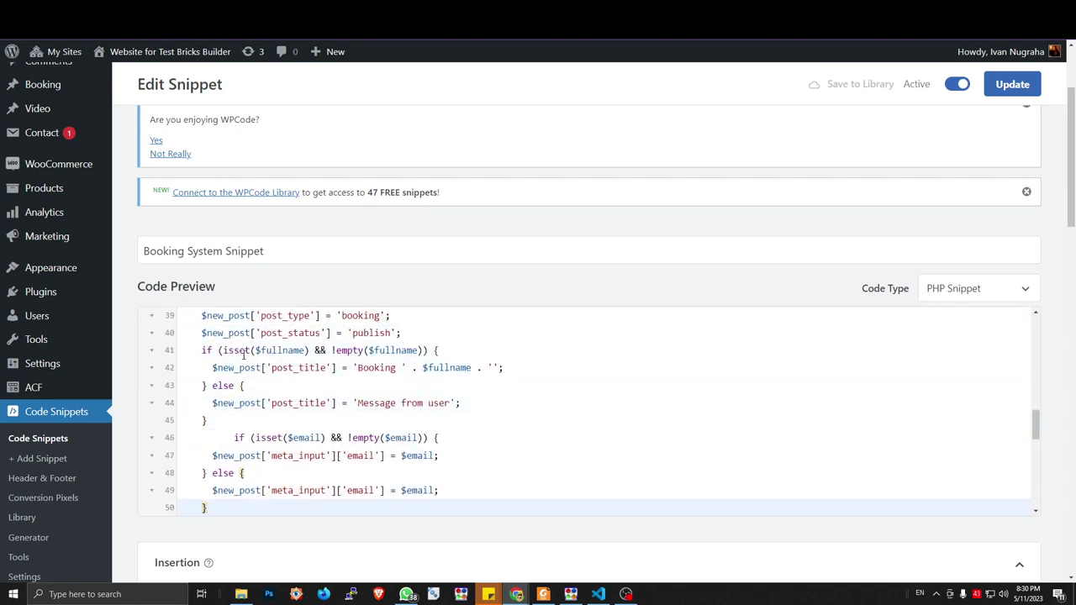
left_click(233, 439)
left_click_drag(234, 438, 203, 438)
key("BackSpace")
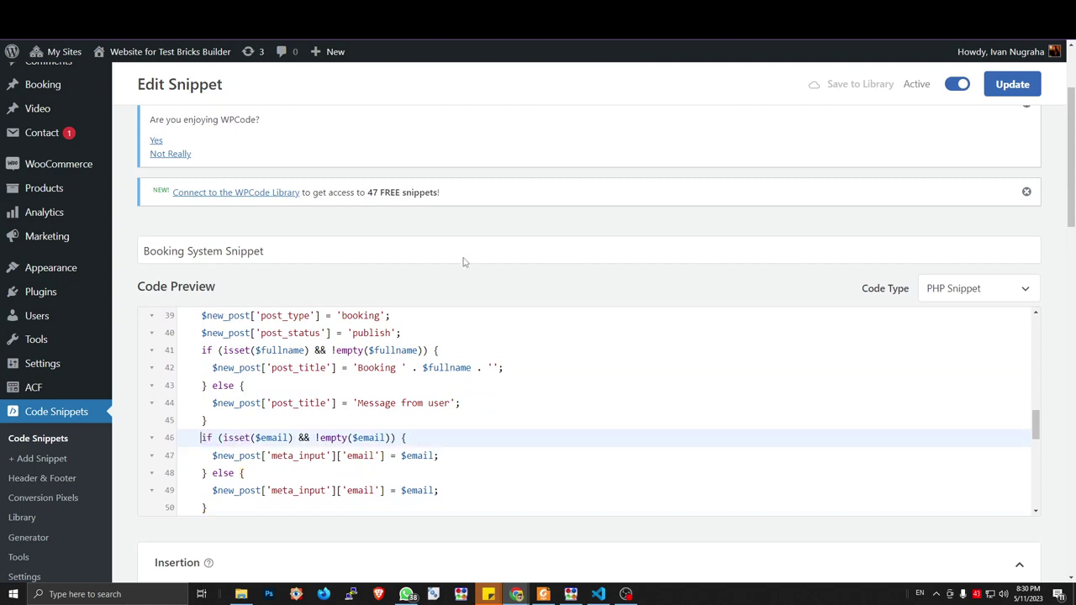
In the copied block, replace $email with $fullname and the 'email' meta keys with 'full_name'
scroll(216, 384, "up", 2)
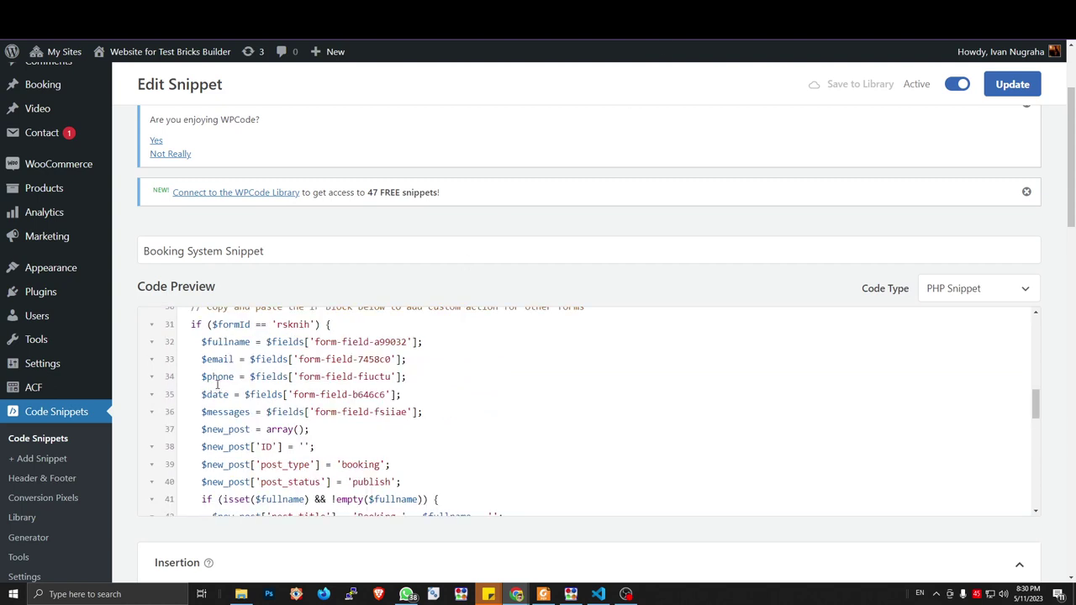
left_click_drag(202, 341, 250, 342)
key("ctrl+c")
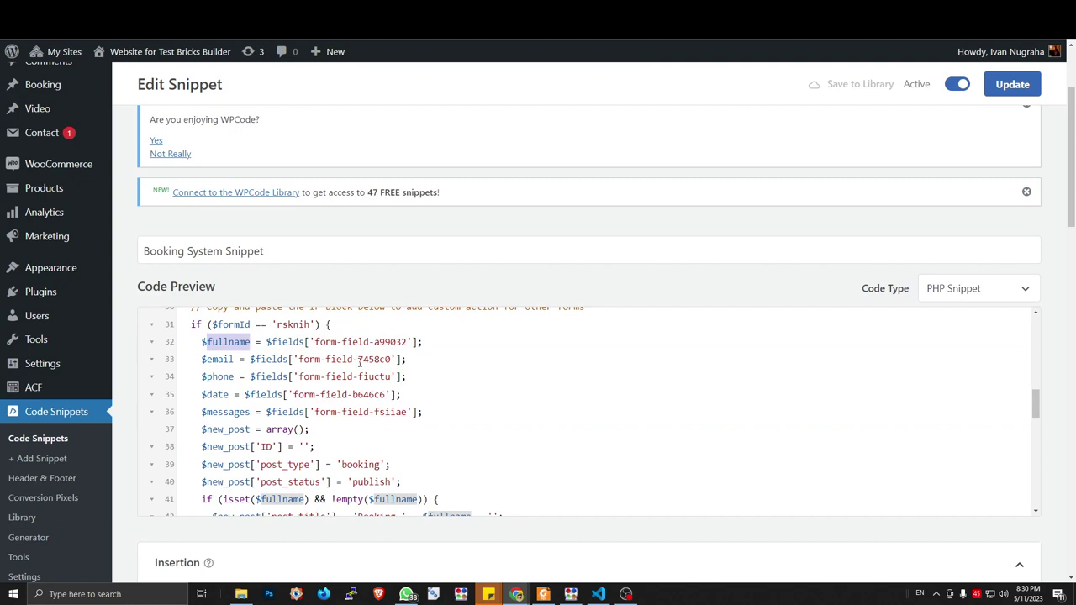
scroll(357, 374, "down", 2)
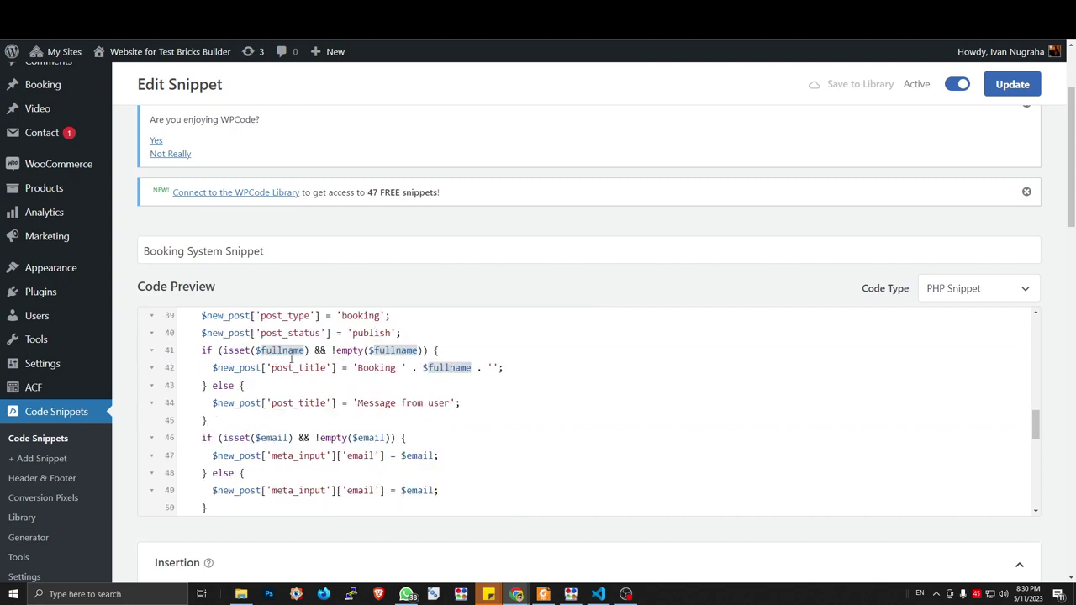
scroll(284, 438, "down", 2)
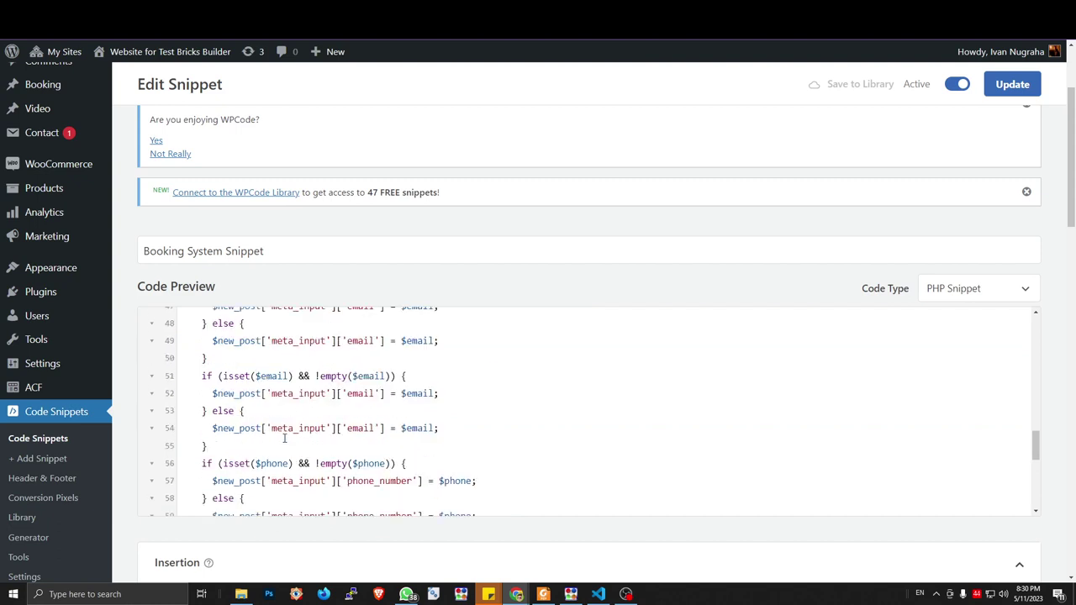
scroll(284, 439, "up", 2)
double_click(279, 437)
type("fullname")
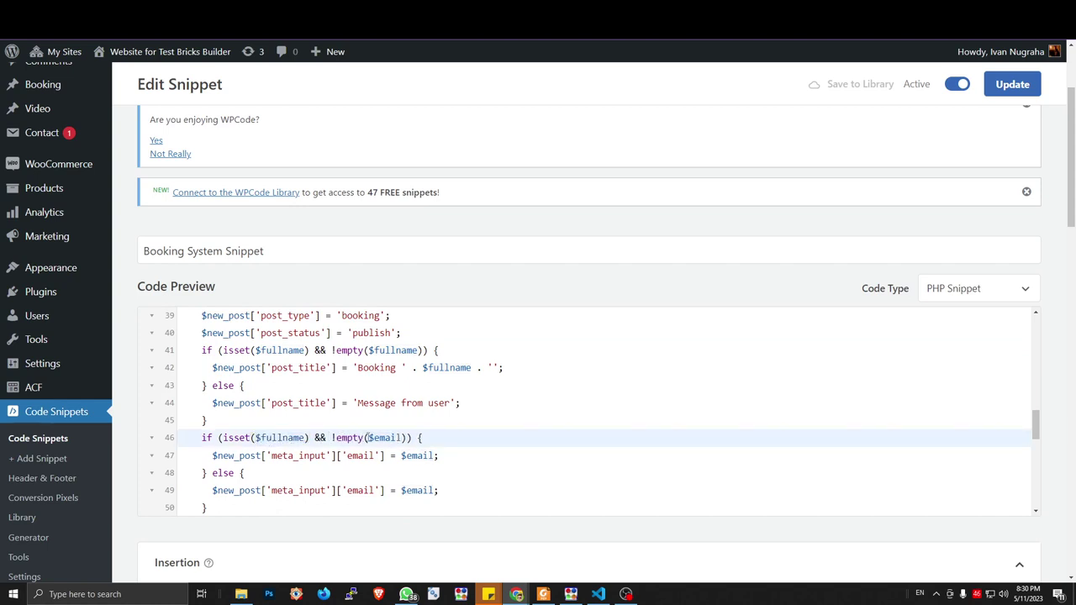
double_click(378, 437)
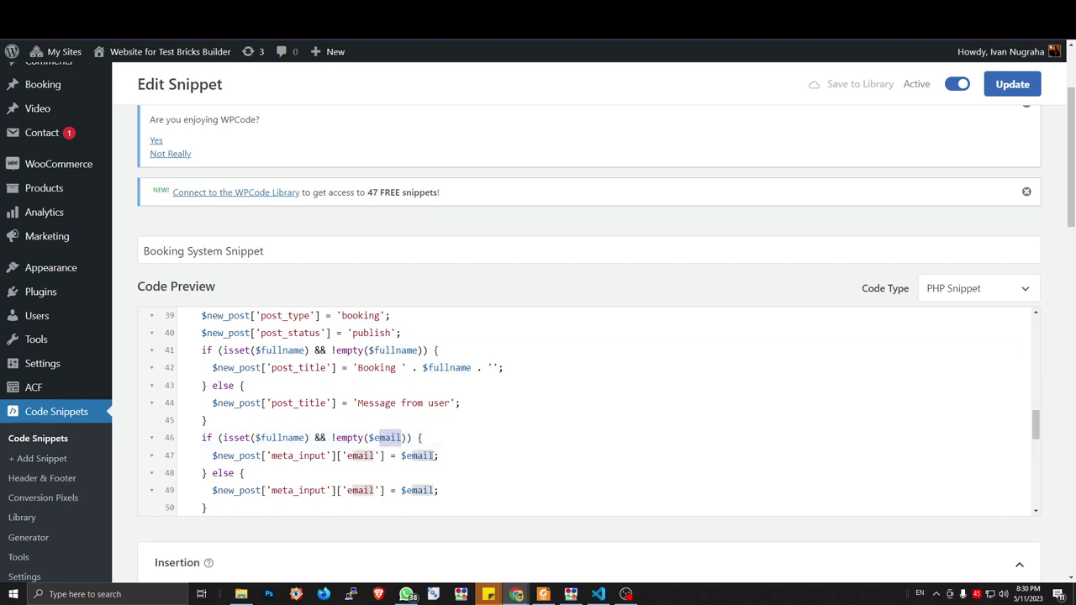
type("fullname")
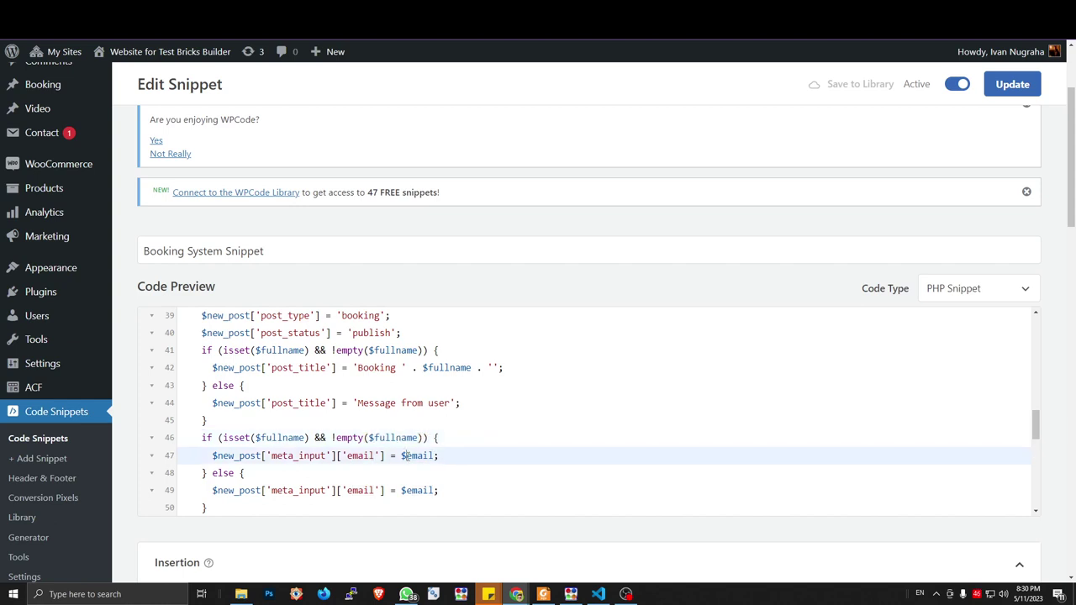
left_click_drag(404, 456, 436, 456)
key("ctrl+v")
double_click(417, 491)
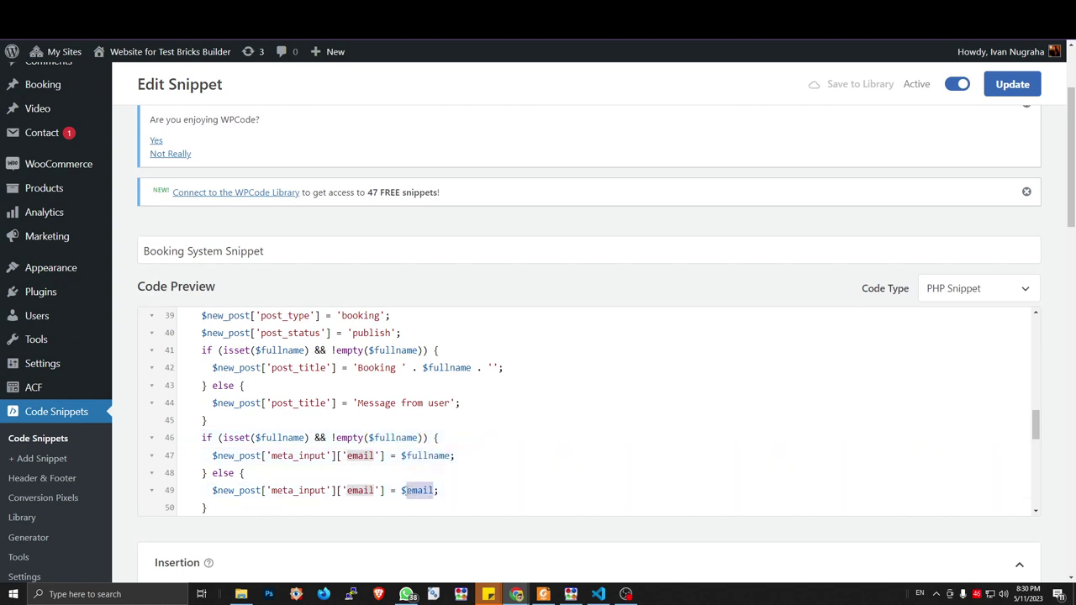
key("ctrl+v")
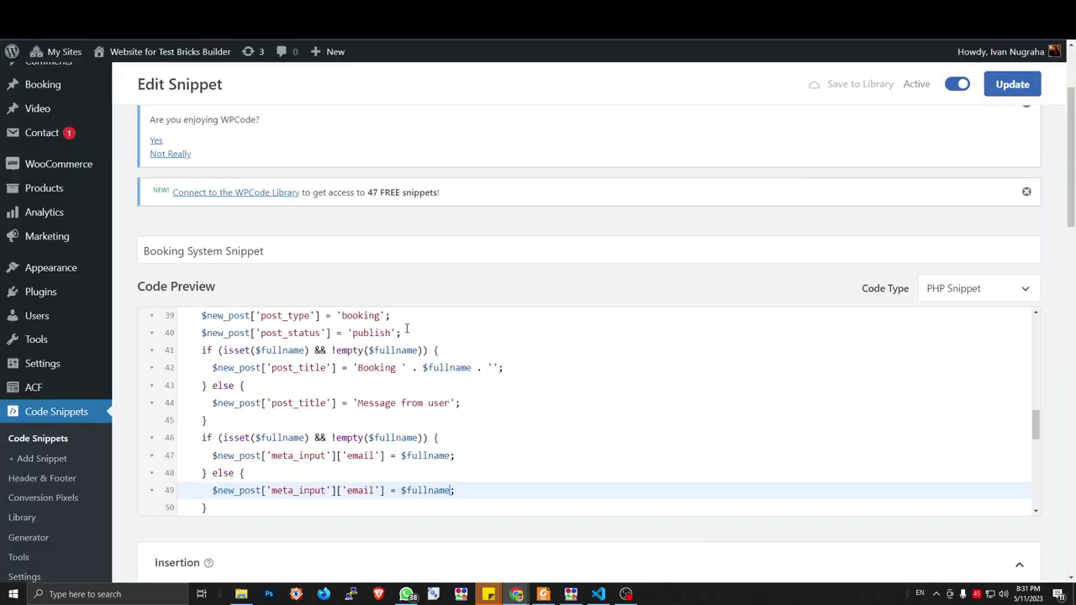
double_click(359, 456)
type("full_name")
double_click(360, 490)
type("full_name")
scroll(437, 467, "down", 3)
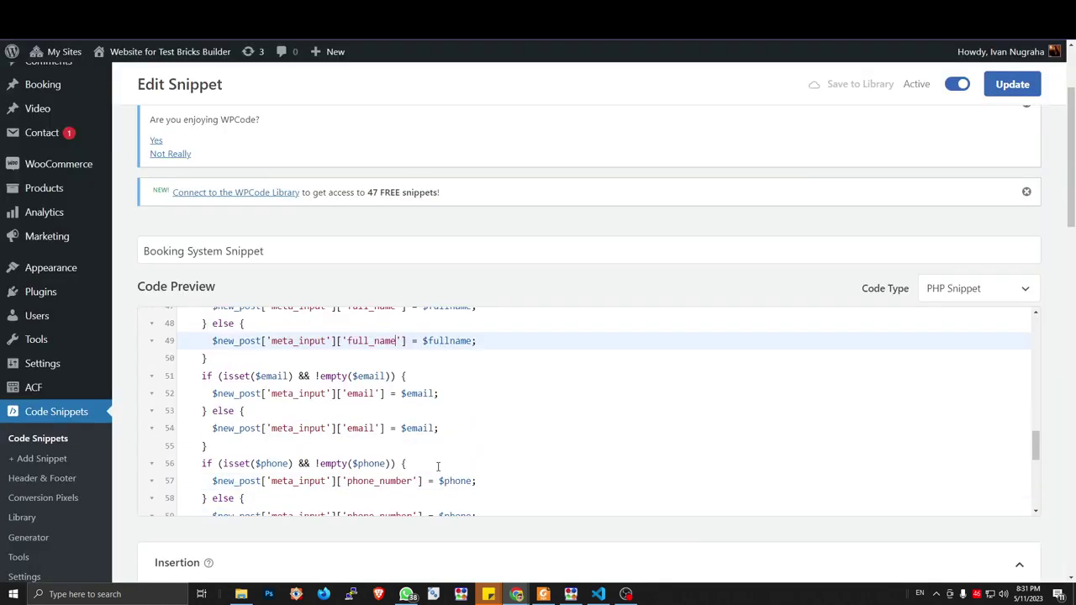
scroll(437, 467, "up", 3)
scroll(429, 399, "up", 4)
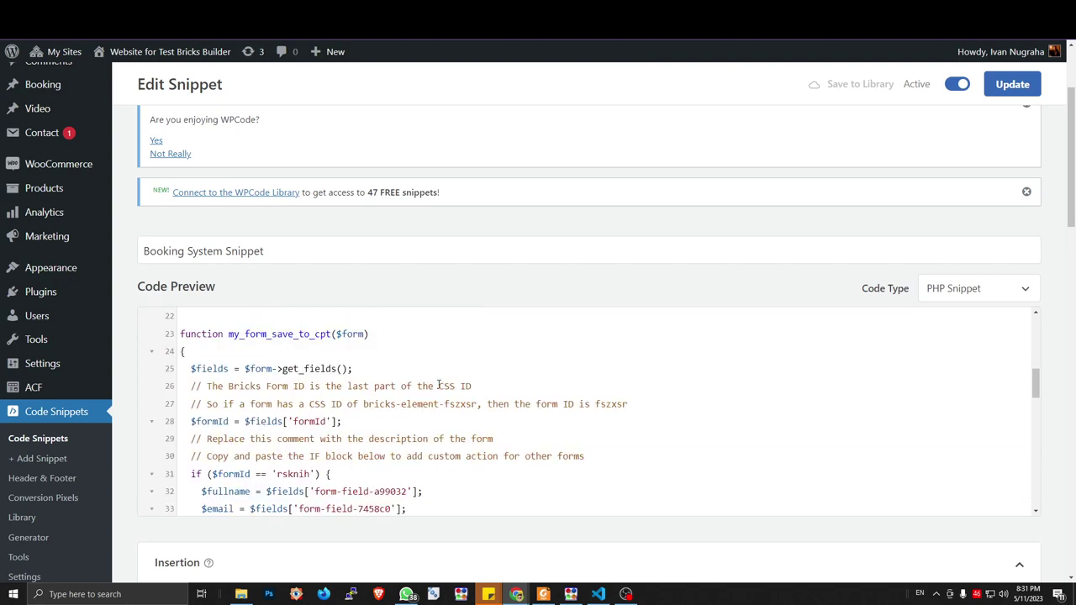
Update the snippet, then change line 40's post_status from 'publish' back to 'draft'
left_click(1001, 87)
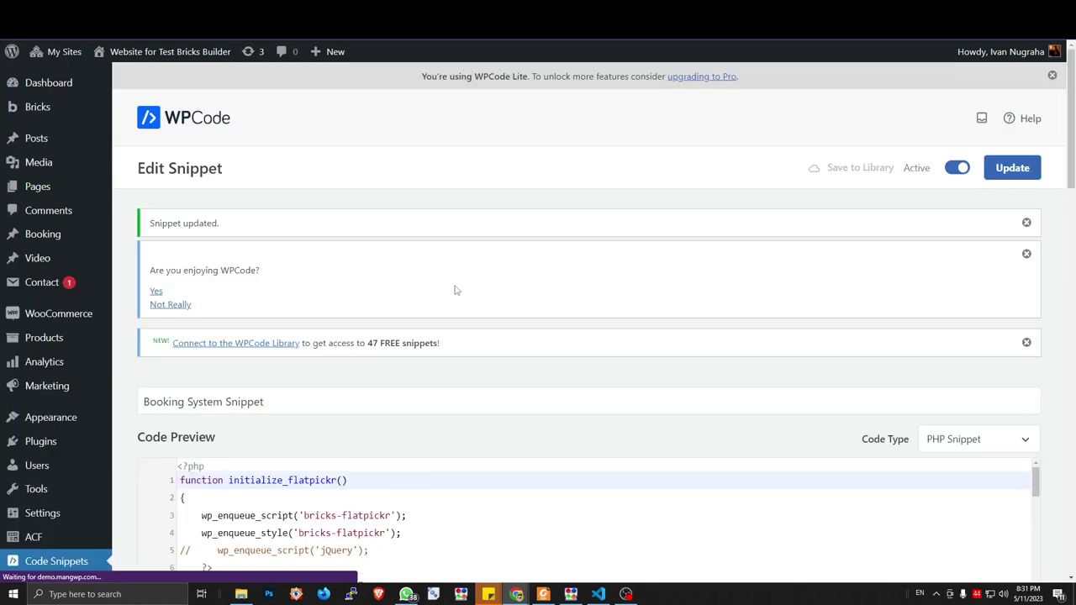
scroll(360, 383, "down", 3)
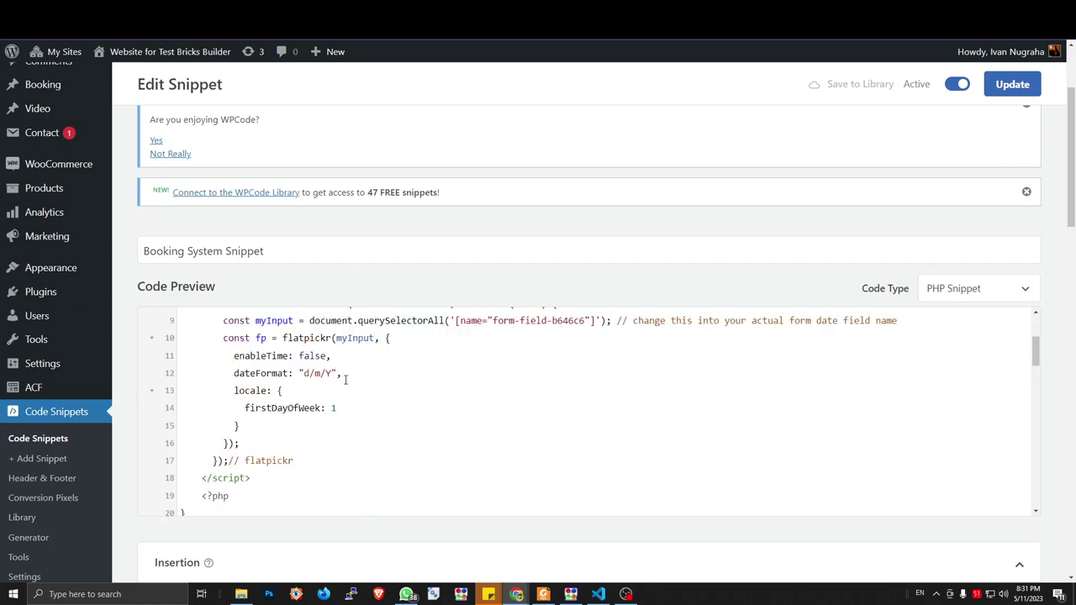
scroll(378, 403, "down", 8)
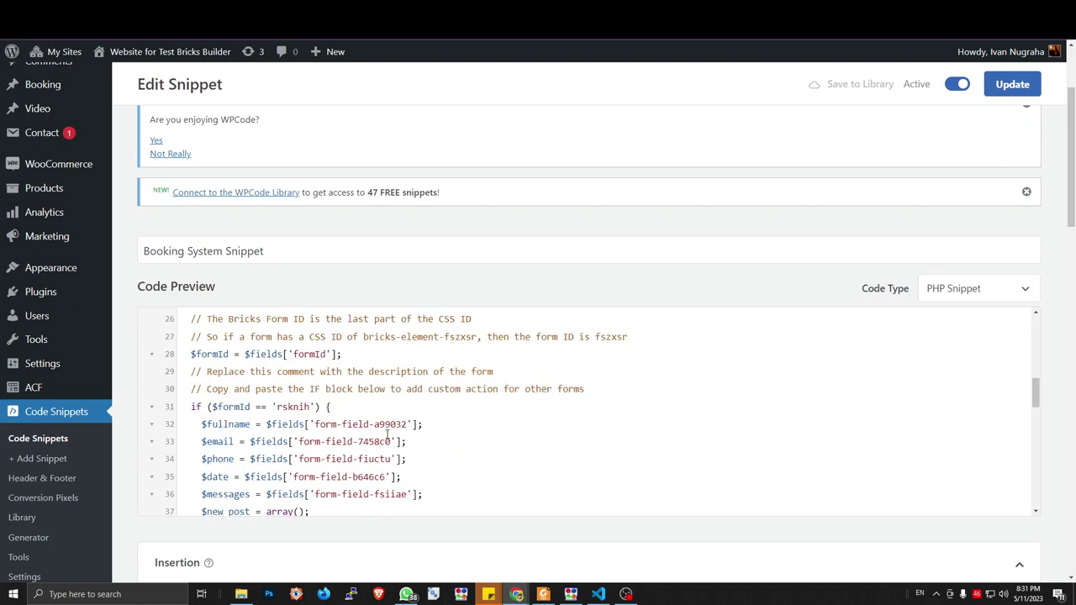
double_click(370, 416)
type("draft")
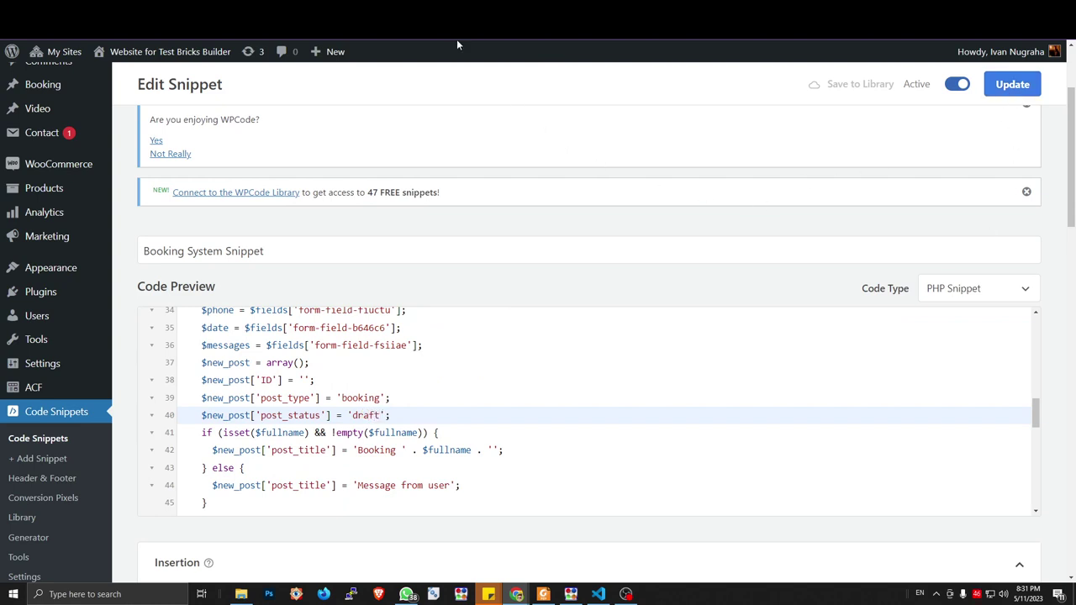
key("ctrl+Tab")
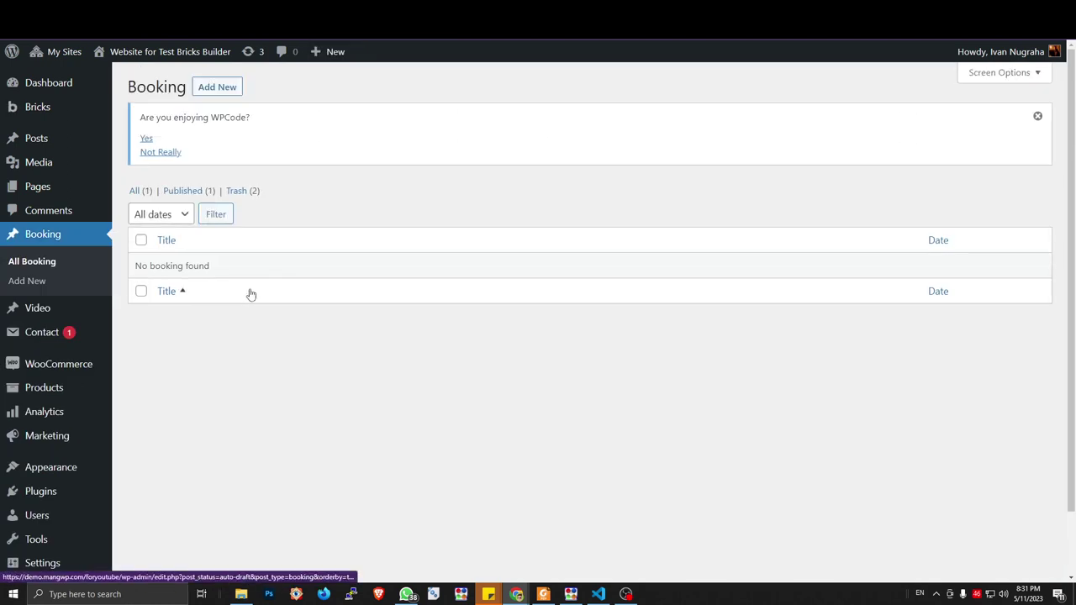
Filter to Published bookings, trash the test booking, and reload the Rent a Room form
left_click(187, 192)
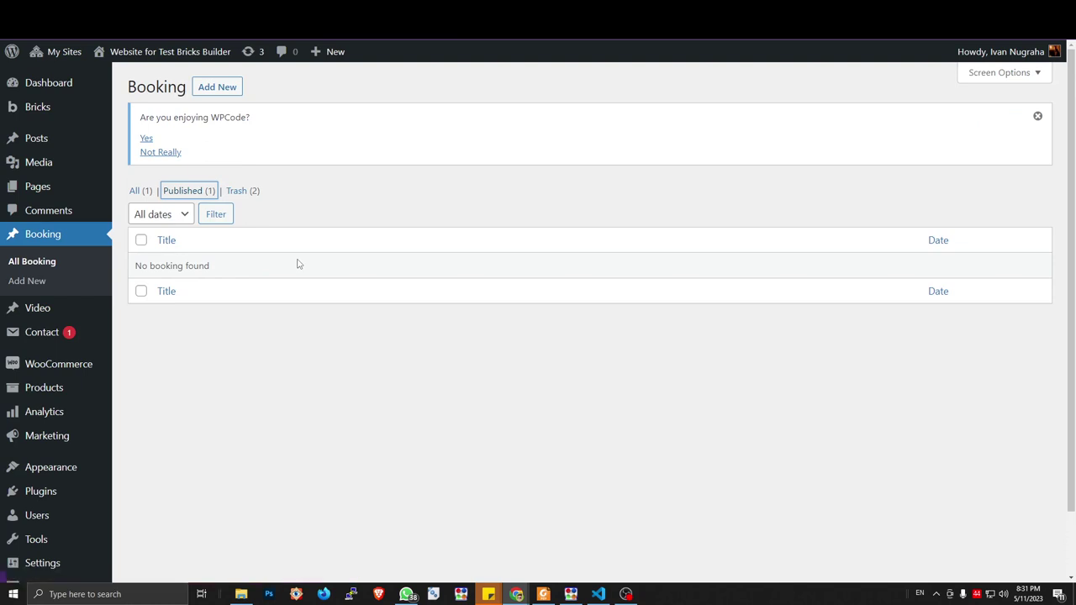
left_click(239, 285)
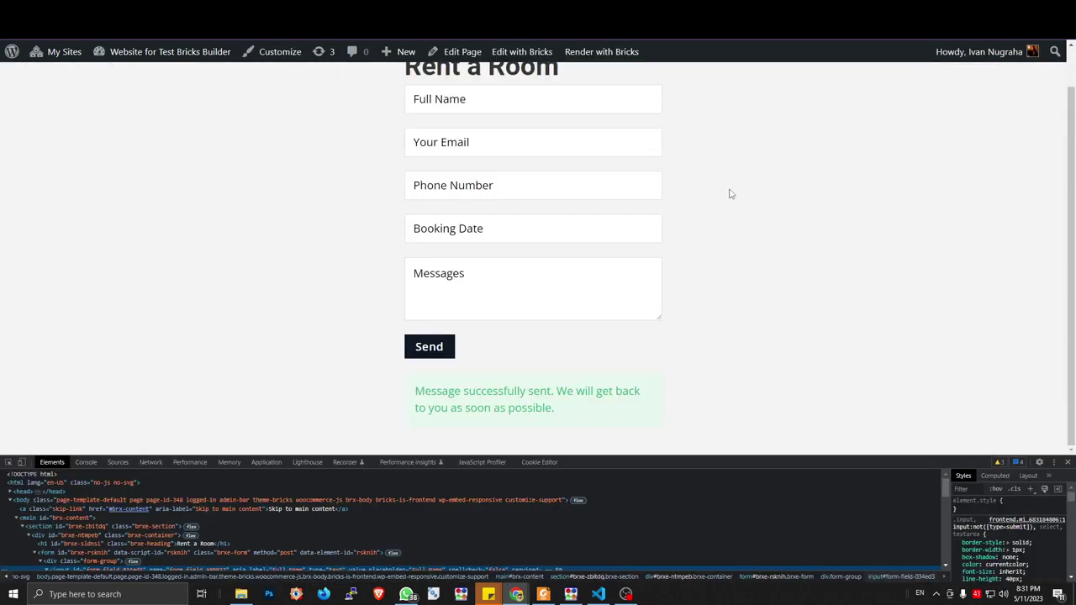
key("F5")
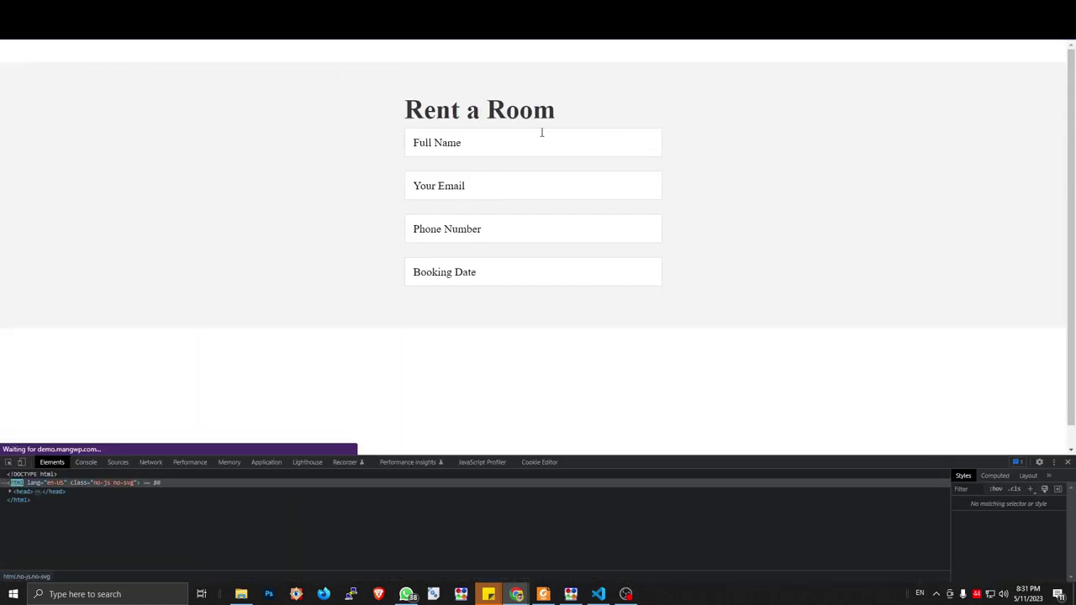
Send an autofilled booking for 20 May 2023 with message 'fdsfsfs', then check the admin list
left_click(476, 139)
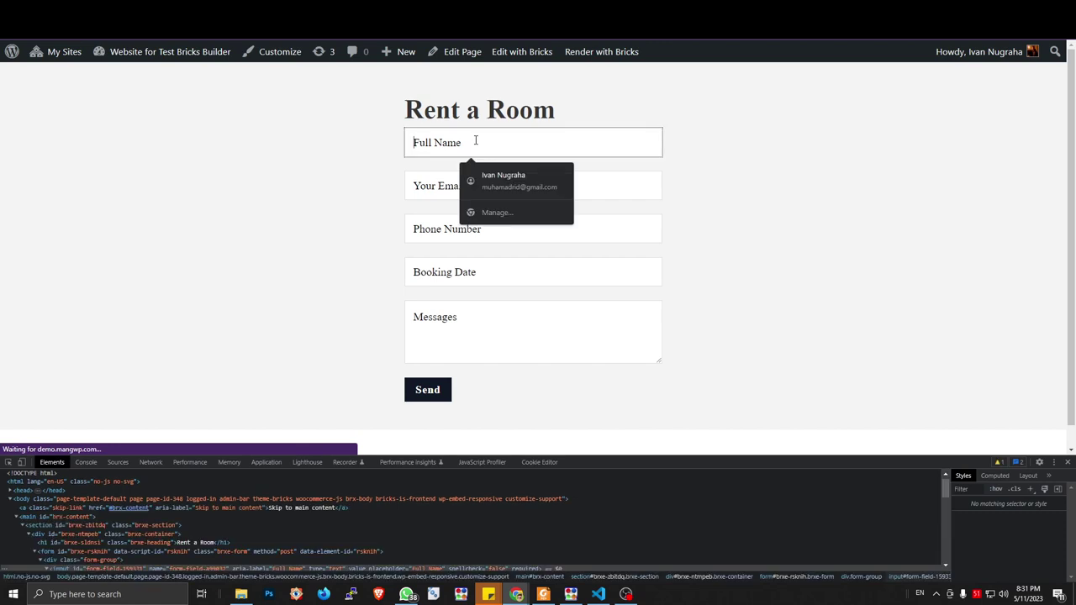
left_click(479, 178)
left_click(482, 267)
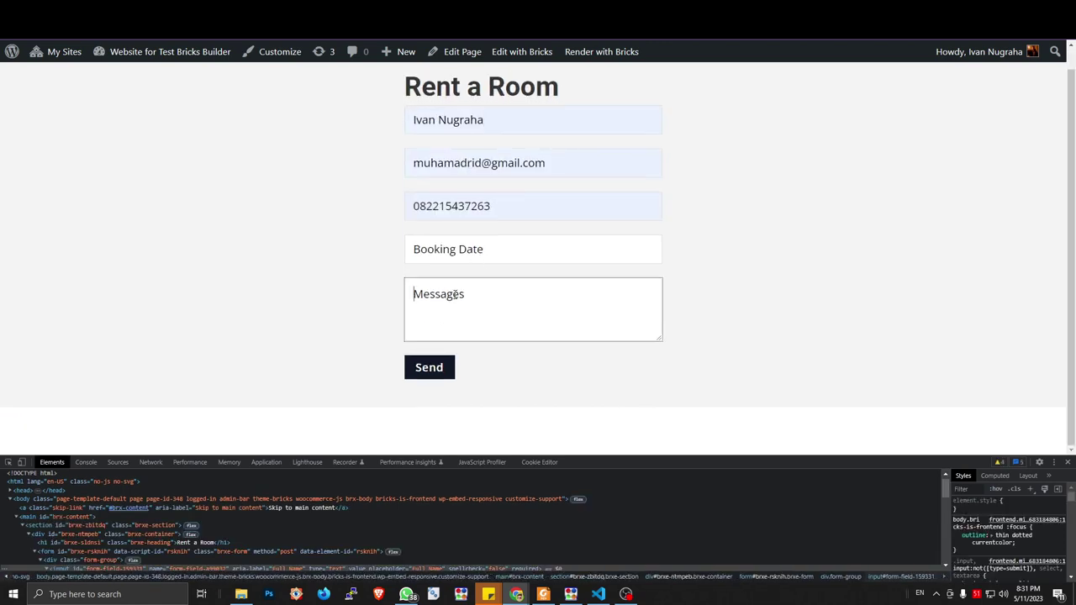
left_click(471, 253)
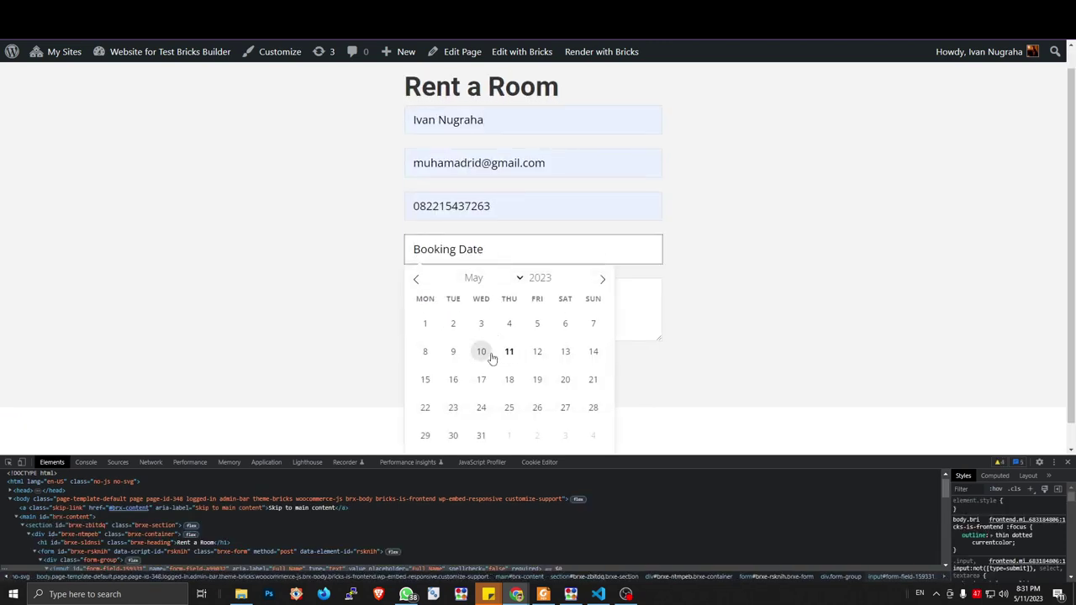
left_click(565, 379)
left_click(503, 317)
type("fdsfsfs")
left_click(438, 367)
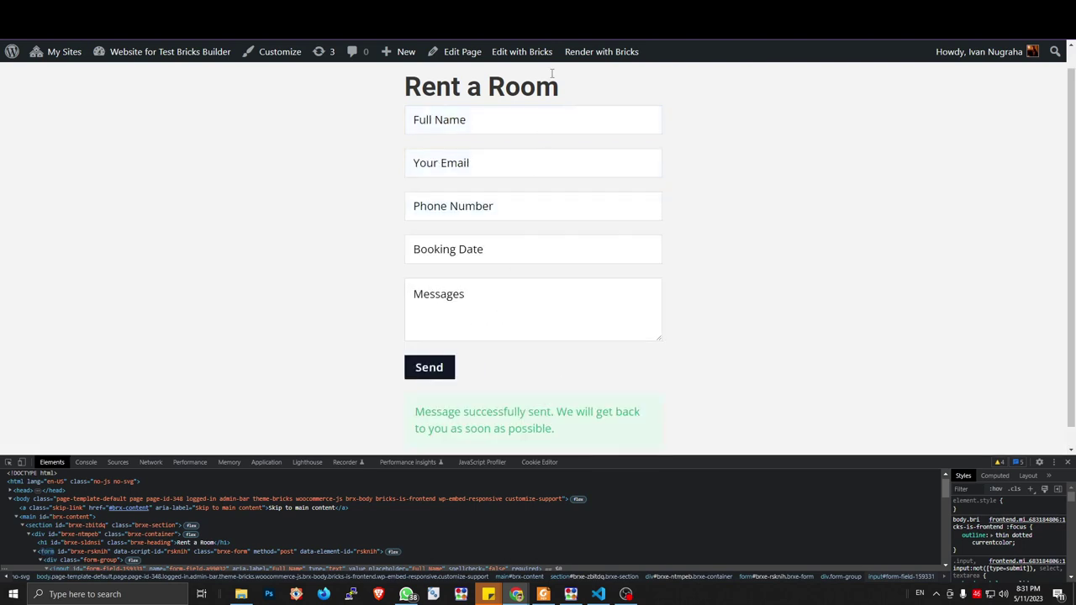
key("ctrl+Tab")
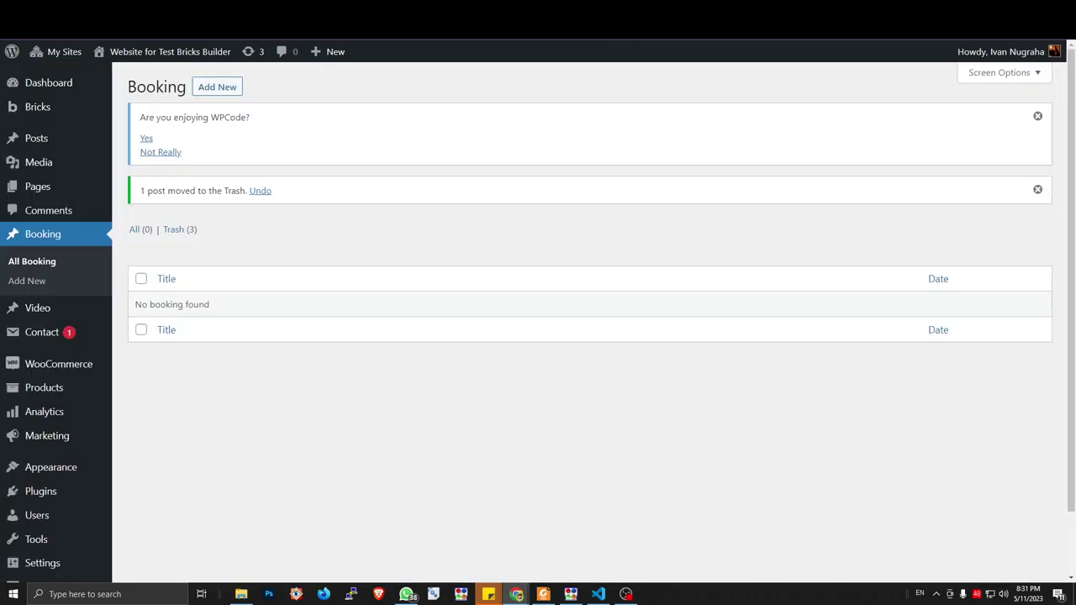
Reload Bookings, filter to Draft (1) and open the new draft booking's Booking Field
key("F5")
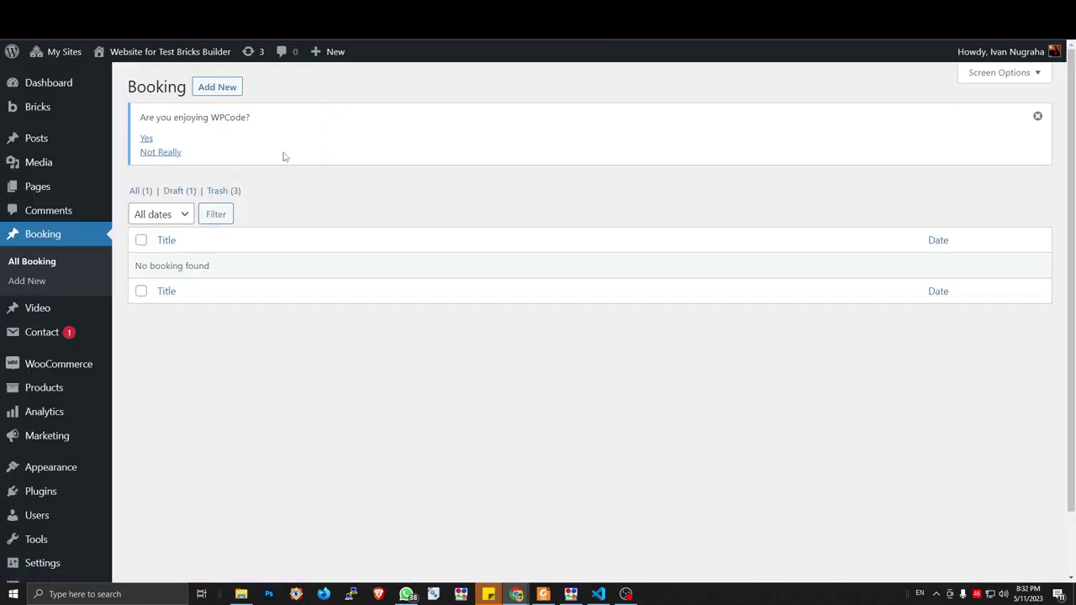
left_click(184, 194)
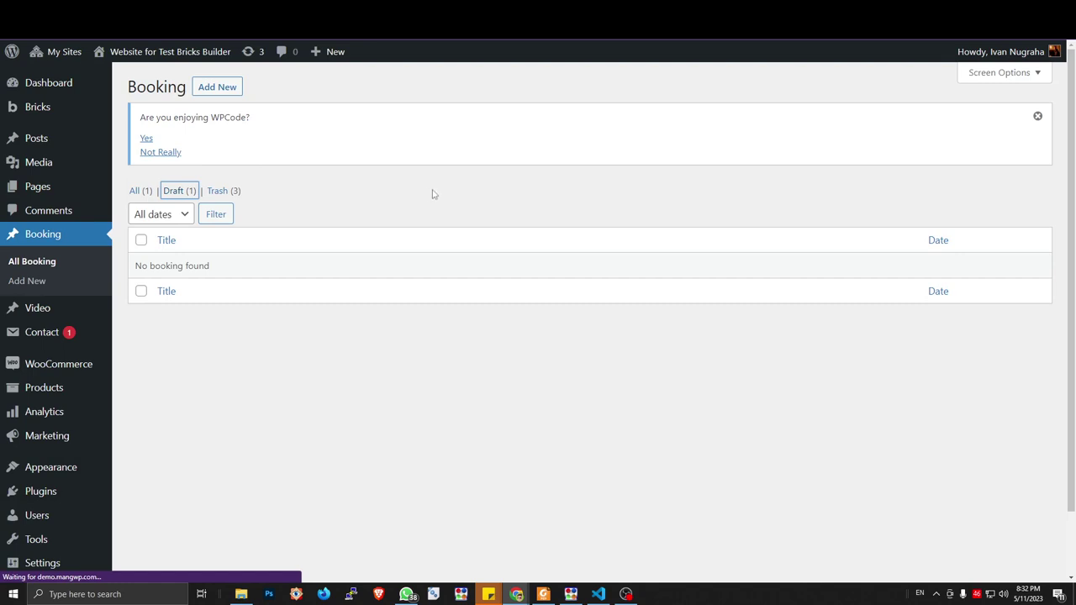
left_click(167, 286)
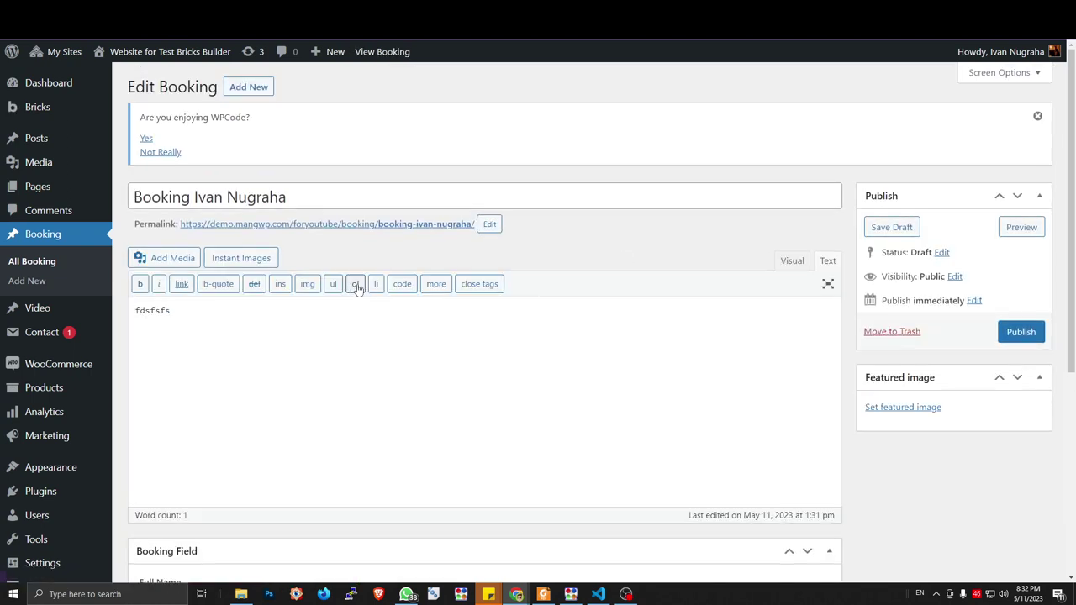
scroll(336, 292, "down", 3)
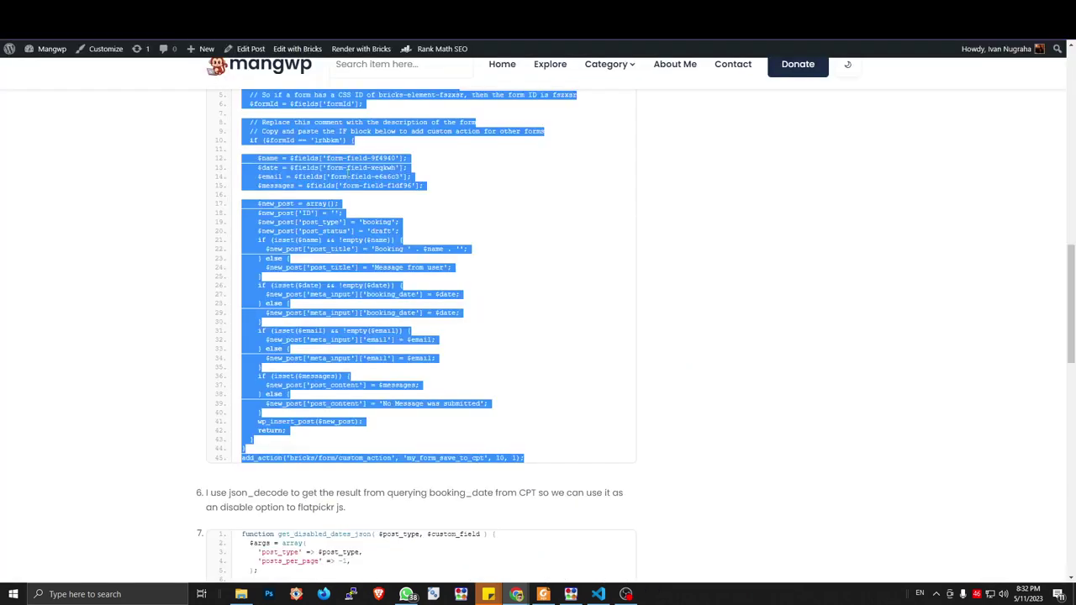
Scroll the mangwp article past the save-to-booking code to the json_decode step
scroll(328, 232, "down", 4)
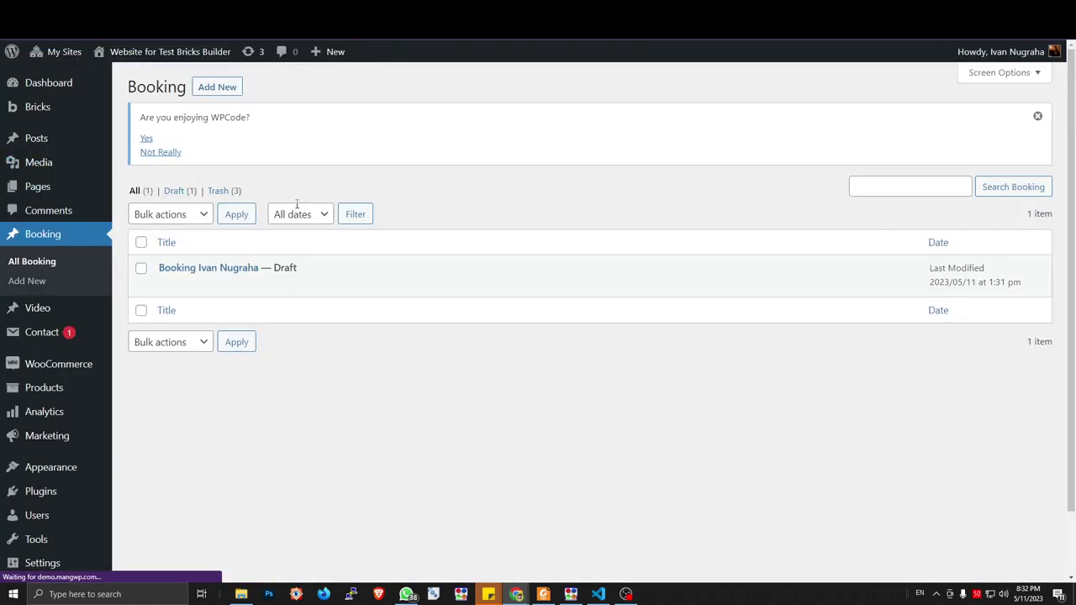
Open the booking and select its saved Book Date value, 20/05/2023
mouse_move(190, 266)
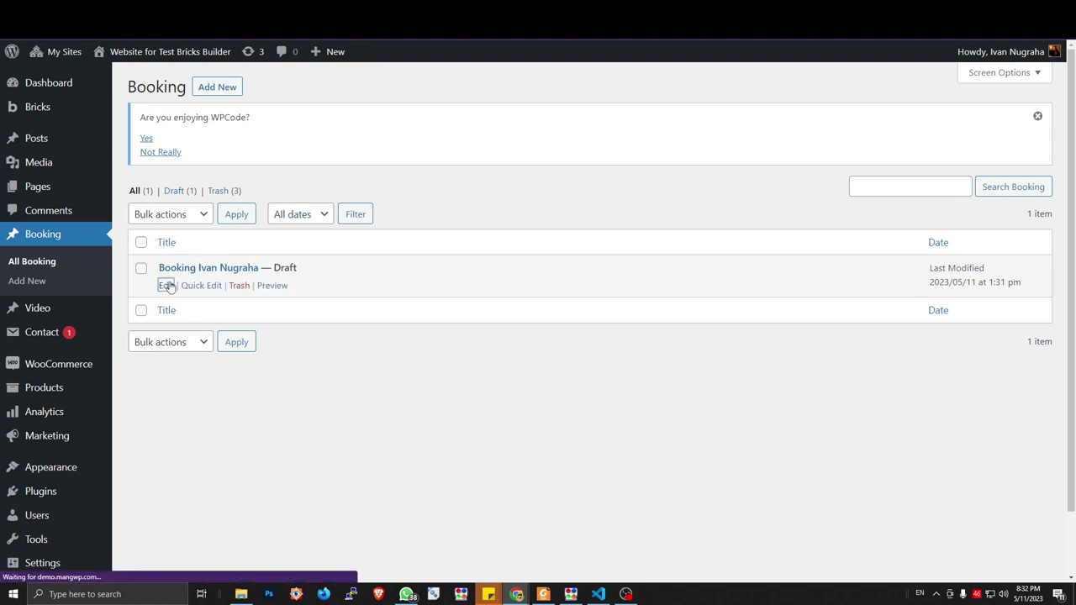
left_click(168, 287)
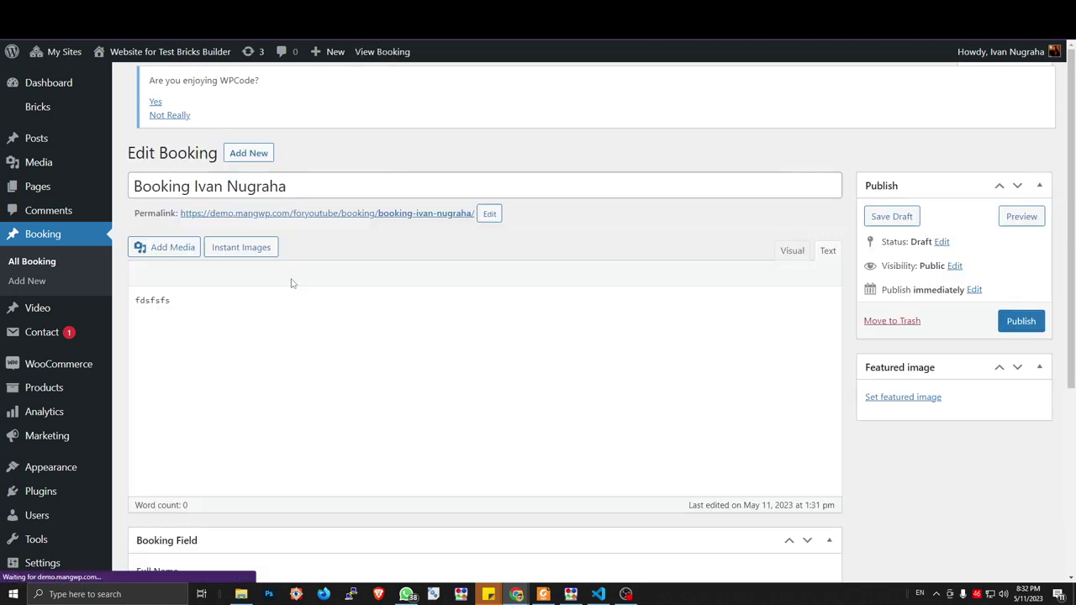
scroll(291, 282, "down", 4)
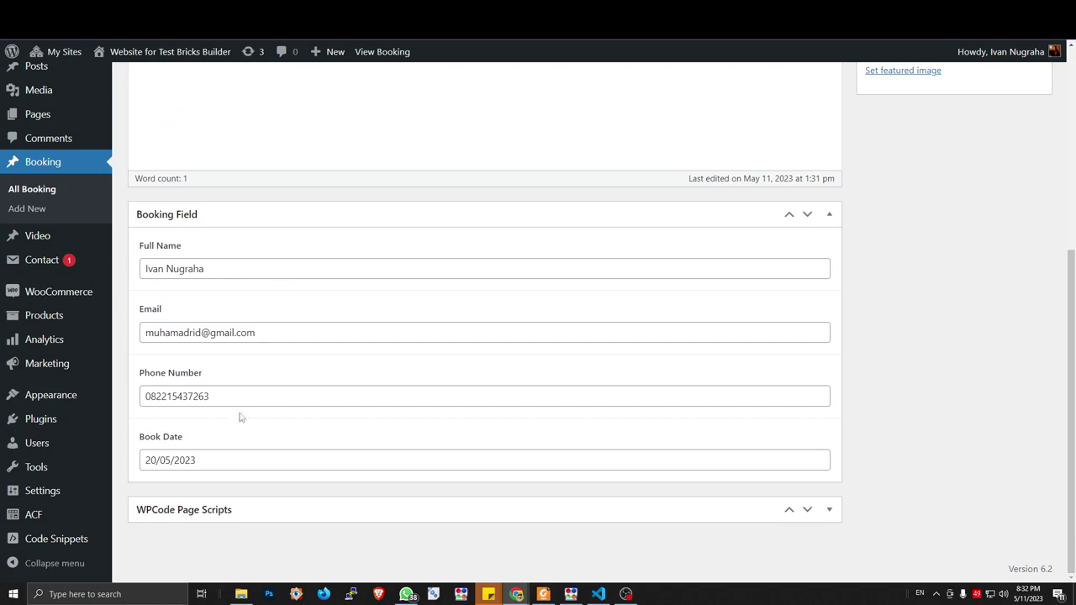
left_click_drag(210, 458, 199, 460)
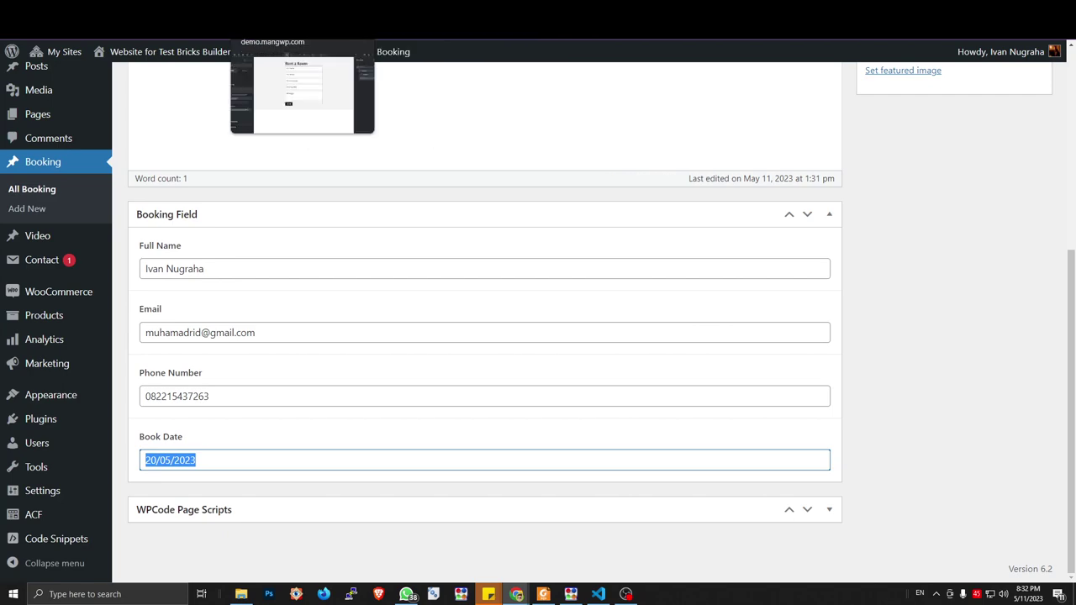
Move across the browser tabs to reach the WPCode Booking System Snippet editor
left_click(277, 30)
key("ctrl+Tab")
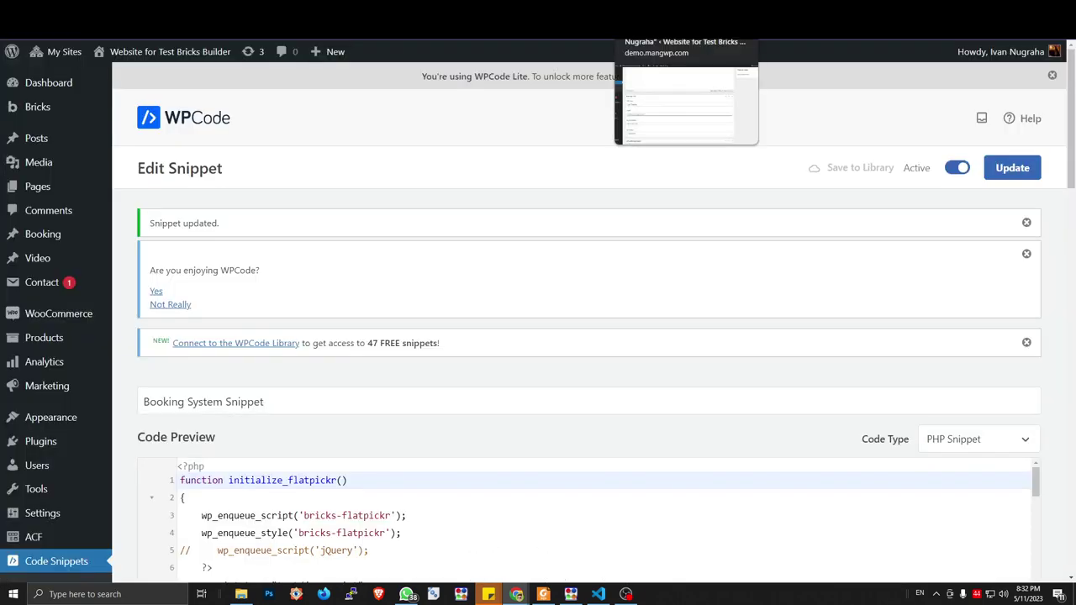
left_click(664, 30)
Open the Rent a Room Booking Date calendar before and after reloading to check 20 May
key("ctrl+Tab")
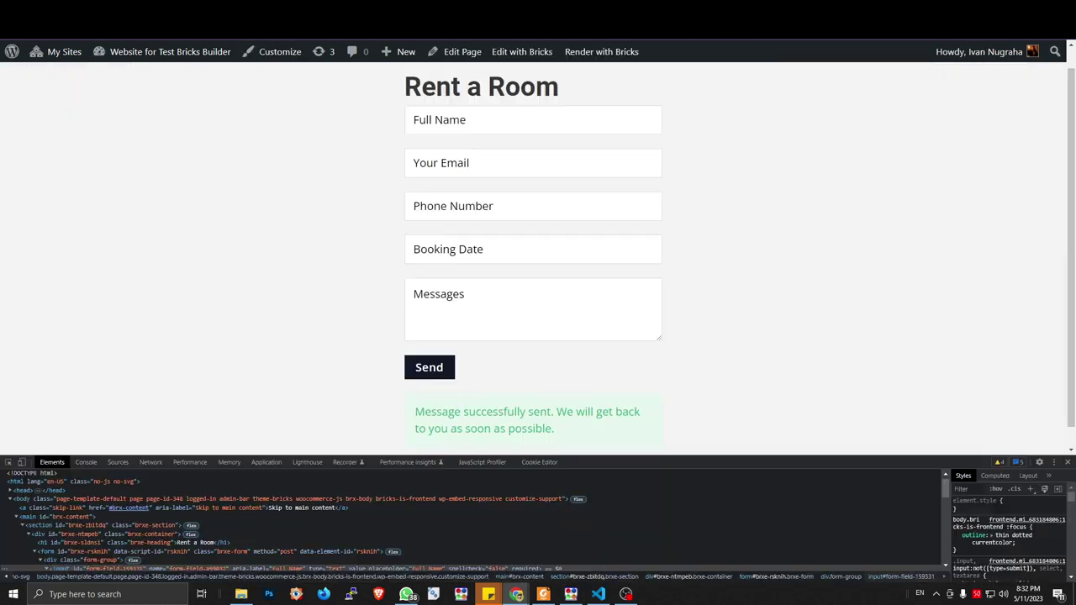
left_click(457, 247)
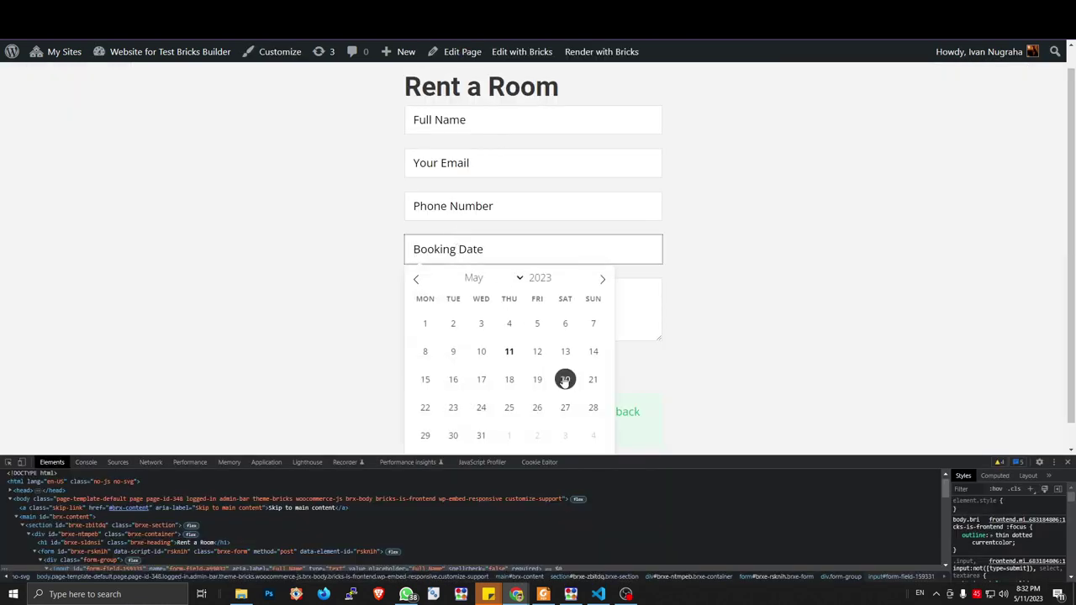
left_click(697, 384)
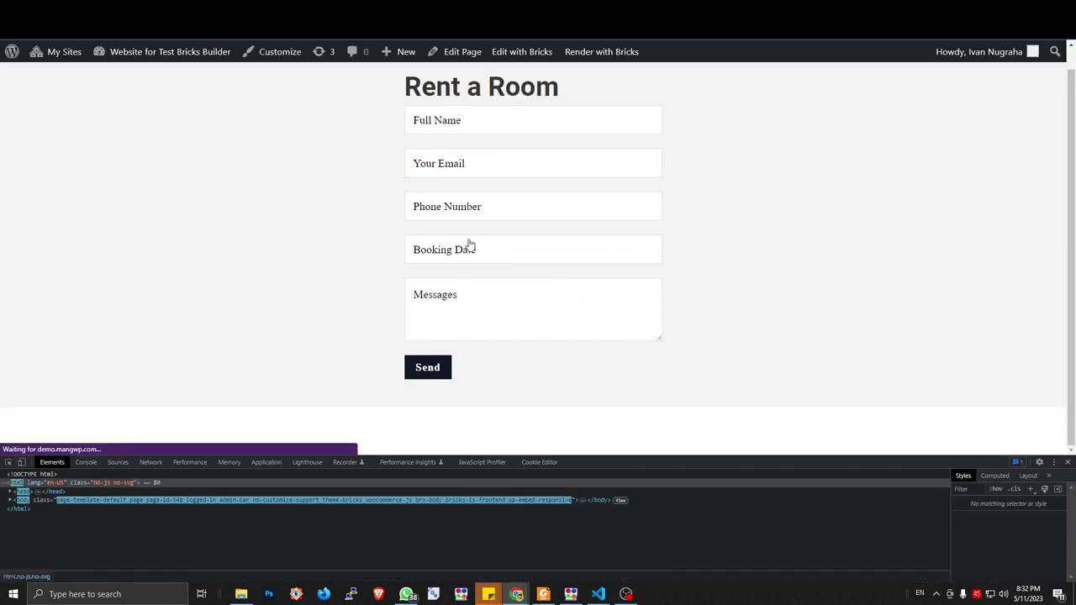
left_click(503, 256)
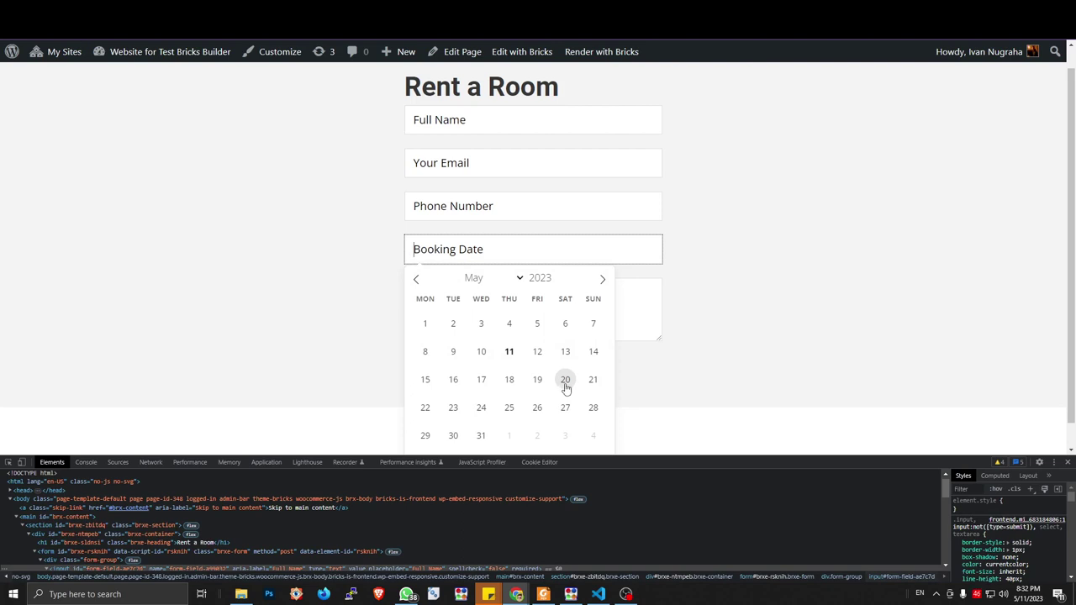
left_click(710, 318)
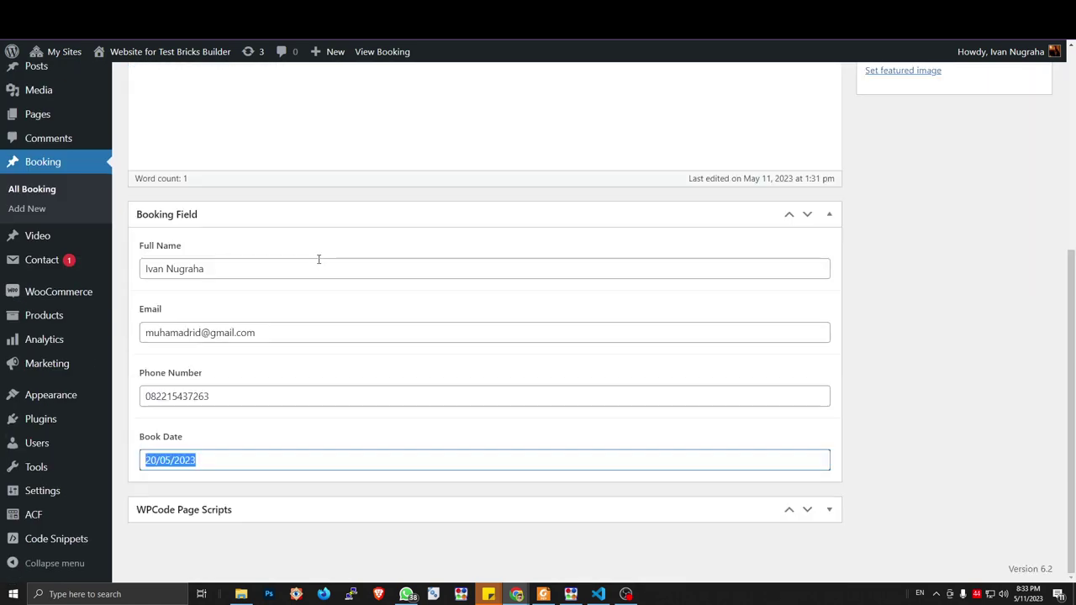
Return to All Booking and open the draft booking for editing
scroll(225, 438, "up", 2)
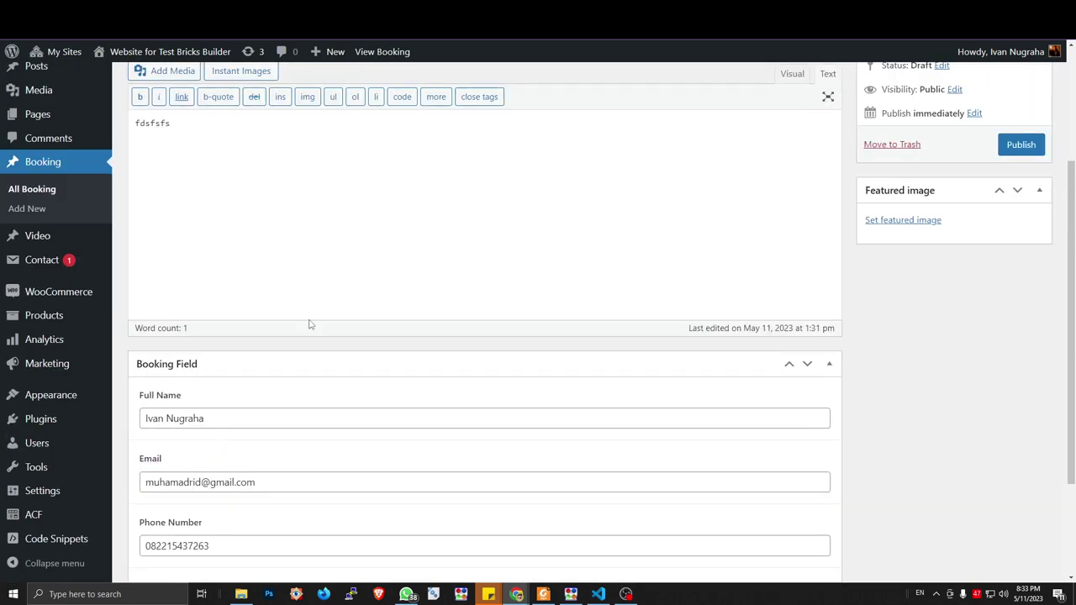
scroll(309, 319, "up", 2)
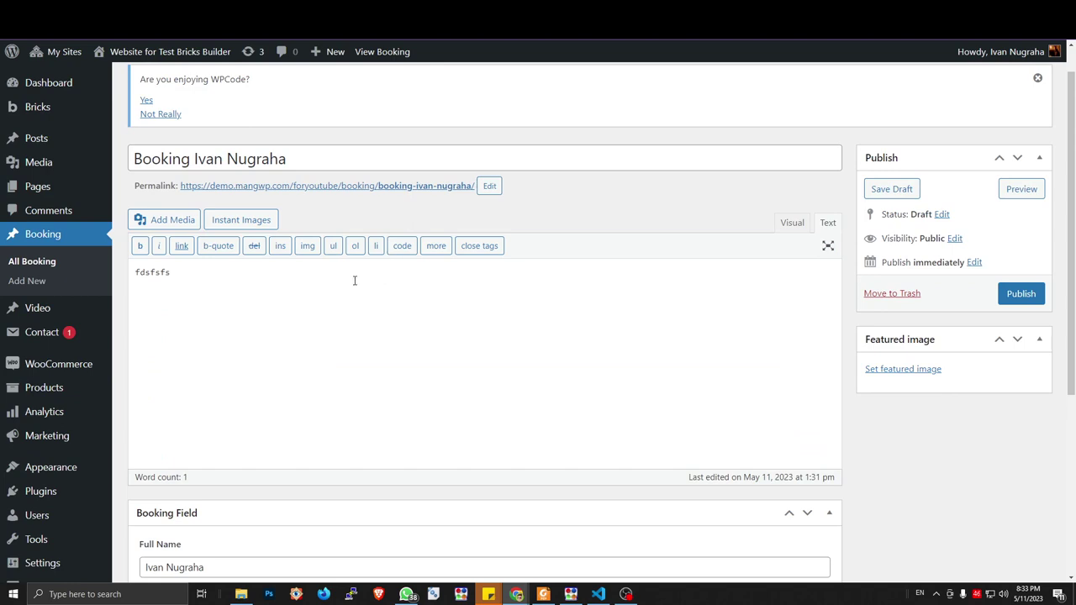
left_click(353, 186)
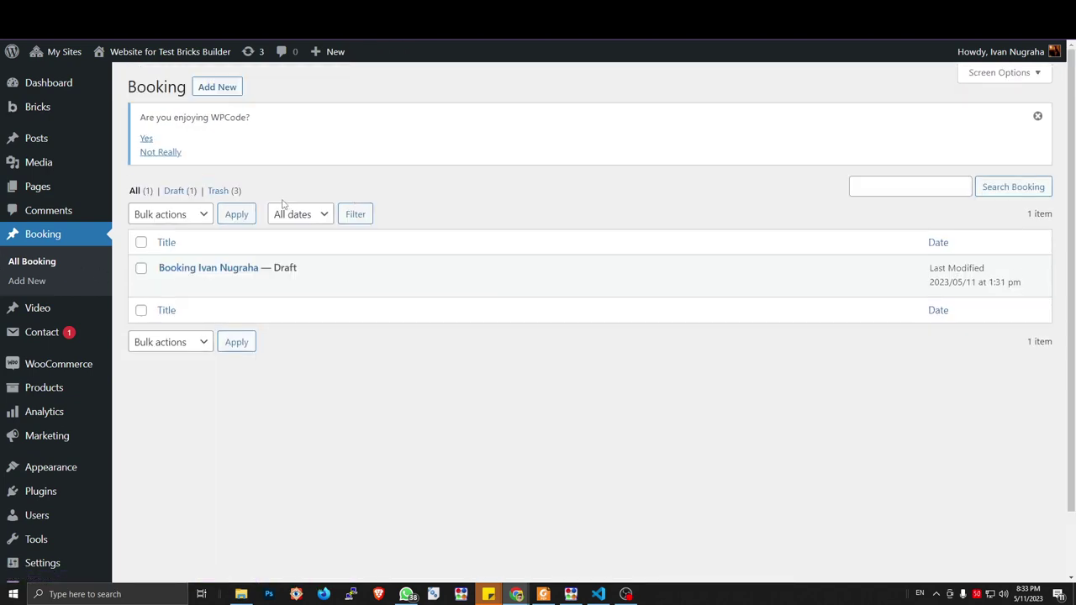
mouse_move(171, 288)
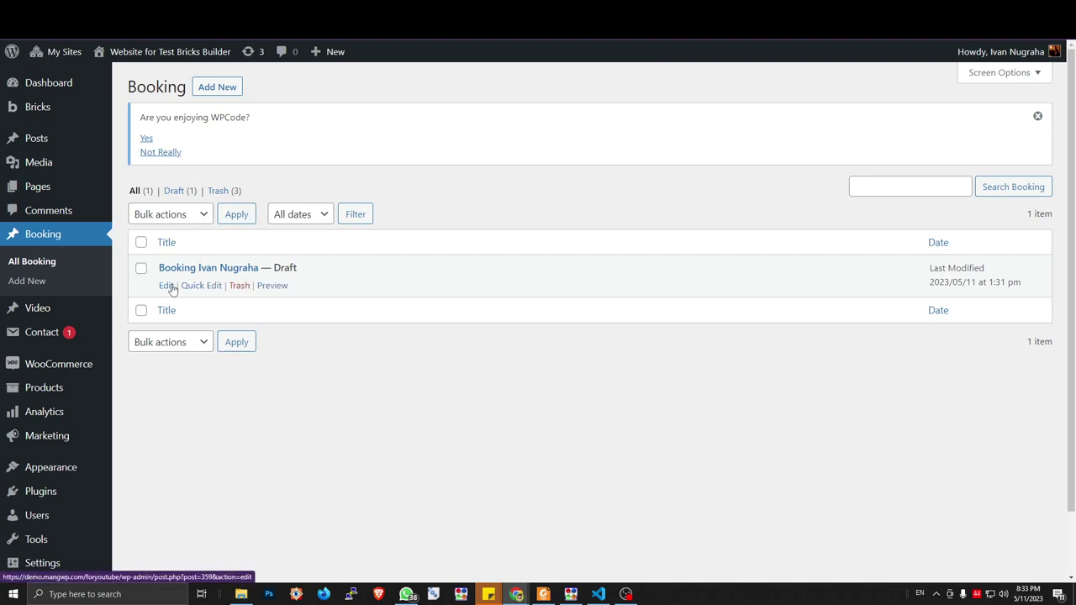
left_click(170, 289)
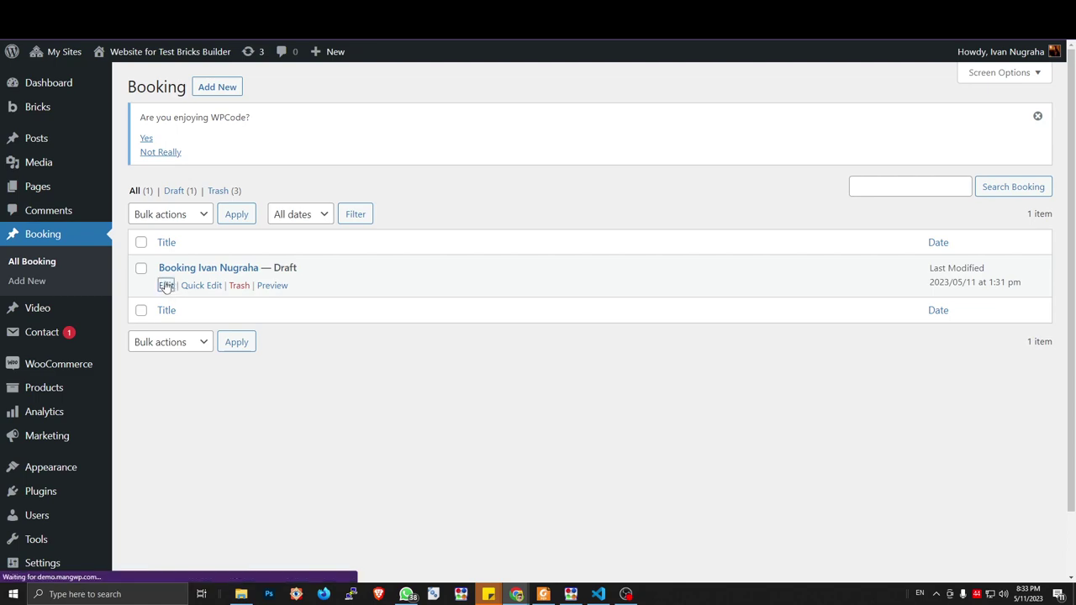
Publish the draft booking, then go back to the mangwp tutorial
scroll(443, 324, "down", 4)
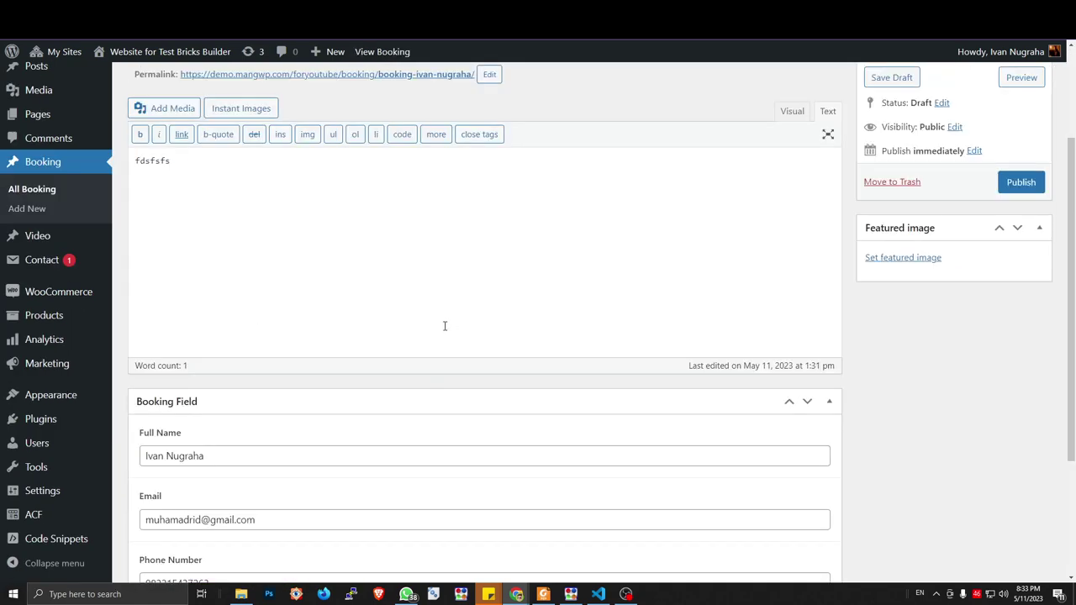
scroll(442, 323, "up", 4)
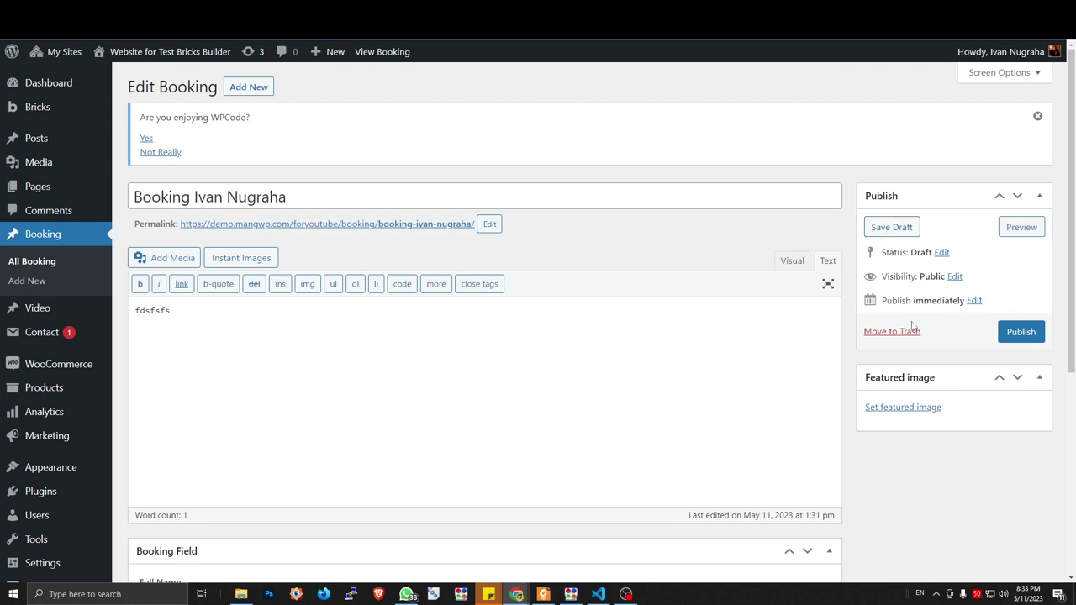
left_click(1020, 331)
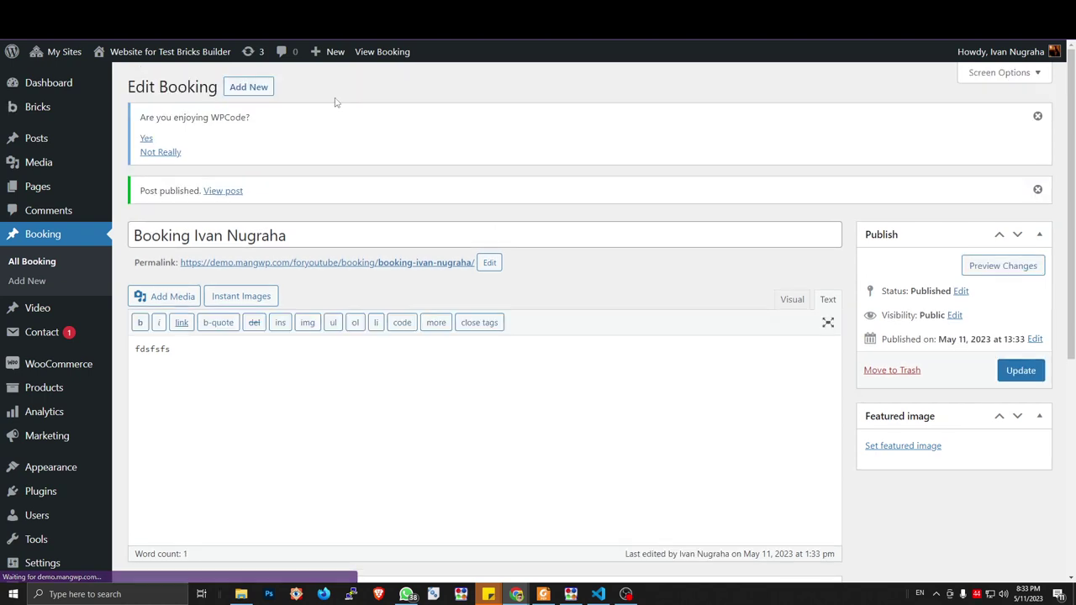
key("ctrl+Tab")
key("ctrl+Tab")
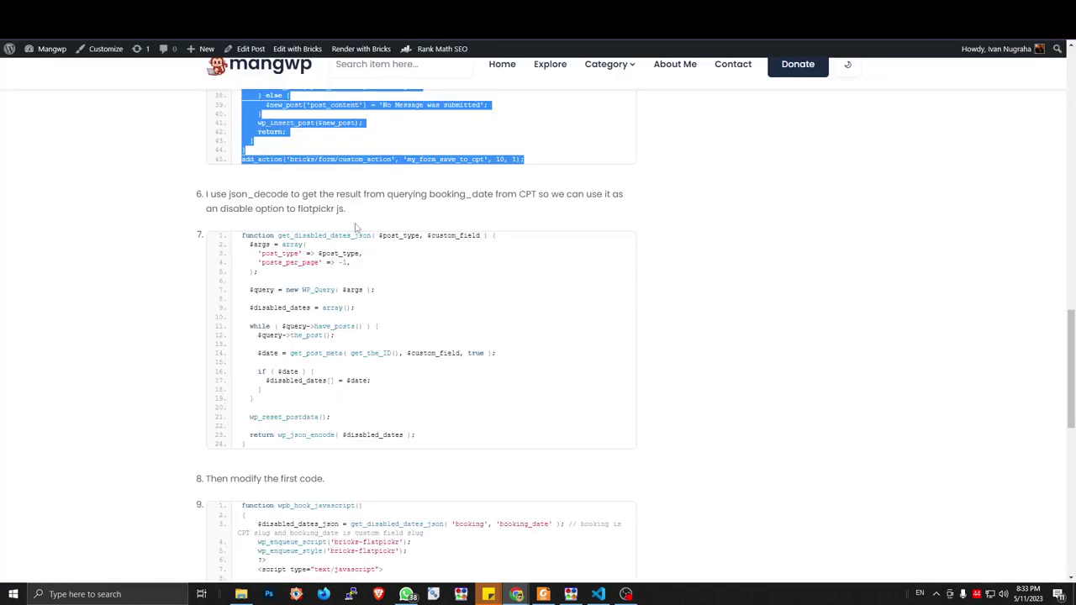
Select the whole get_disabled_dates_json code block in the article, then return to WordPress admin
left_click(404, 409)
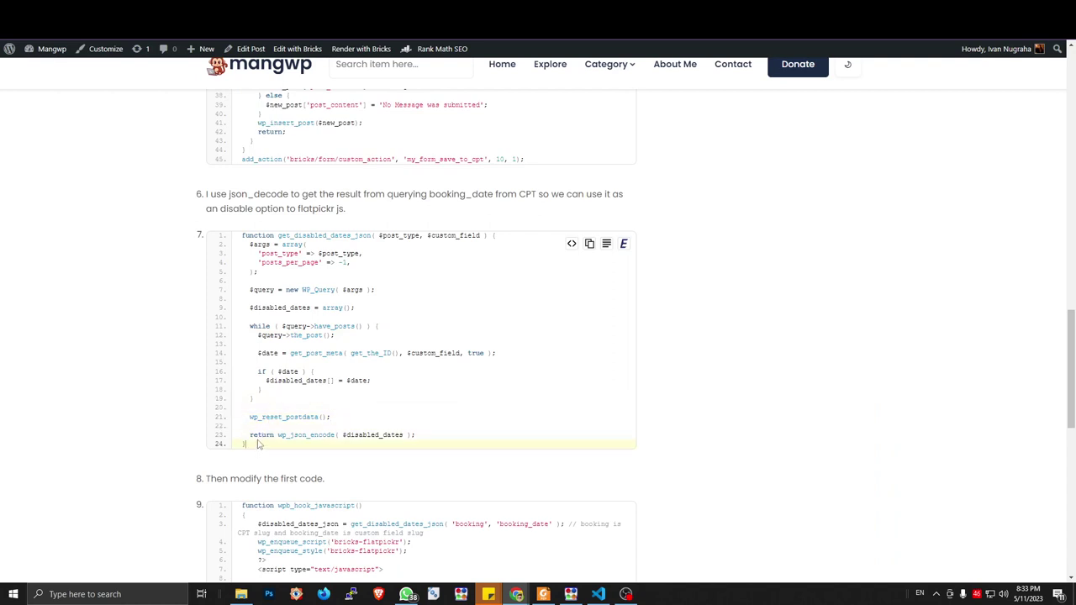
left_click_drag(253, 444, 242, 242)
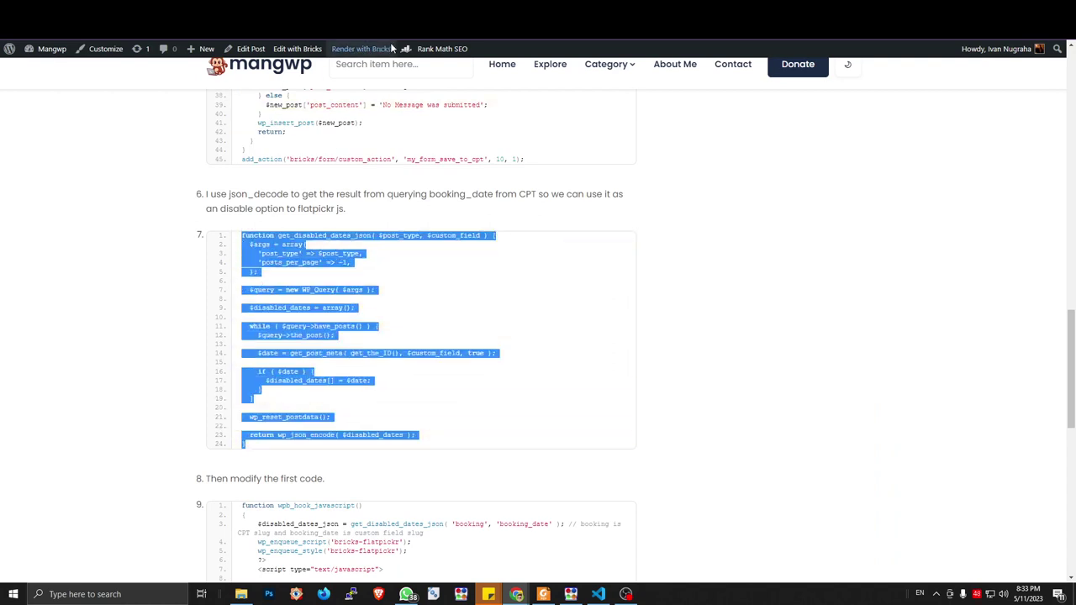
key("ctrl+Tab")
key("ctrl+Tab")
key("ctrl+Tab")
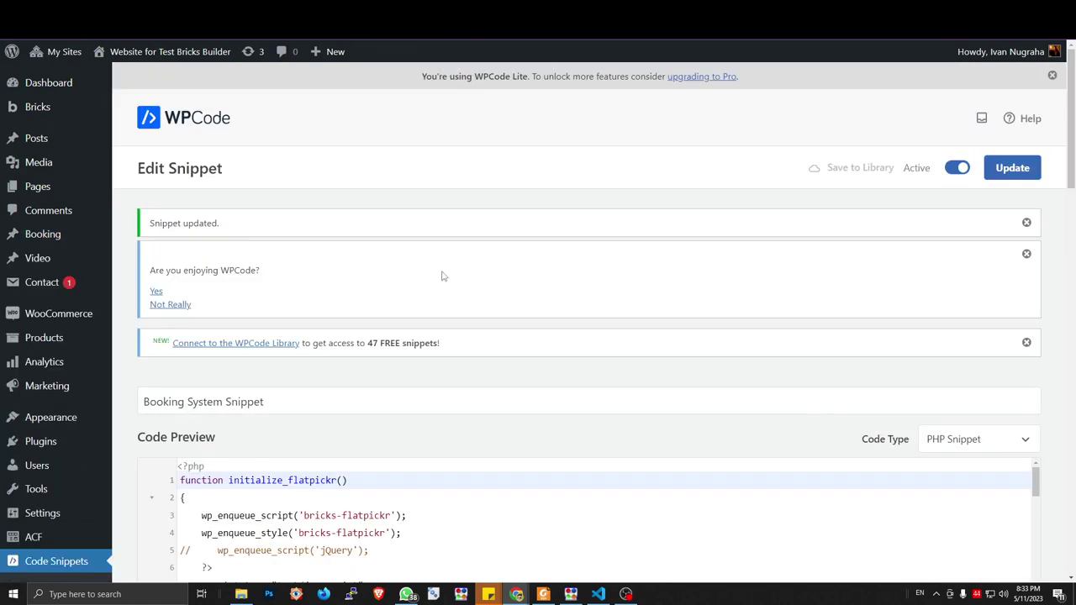
Paste the get_disabled_dates_json function on a new line after the add_action hook
scroll(440, 290, "down", 5)
scroll(374, 182, "down", 10)
scroll(379, 183, "down", 8)
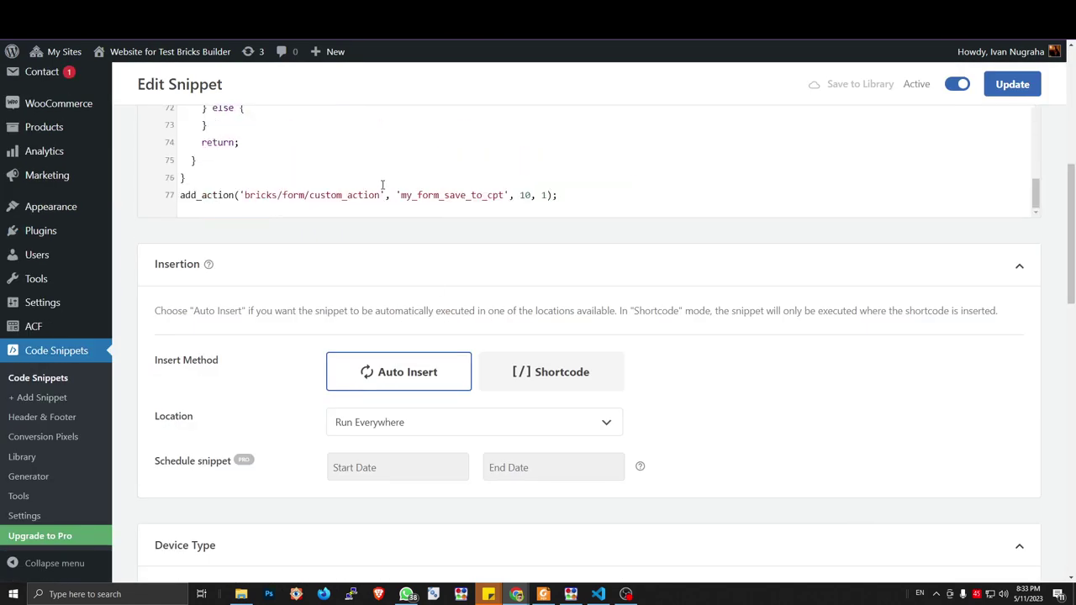
left_click(576, 197)
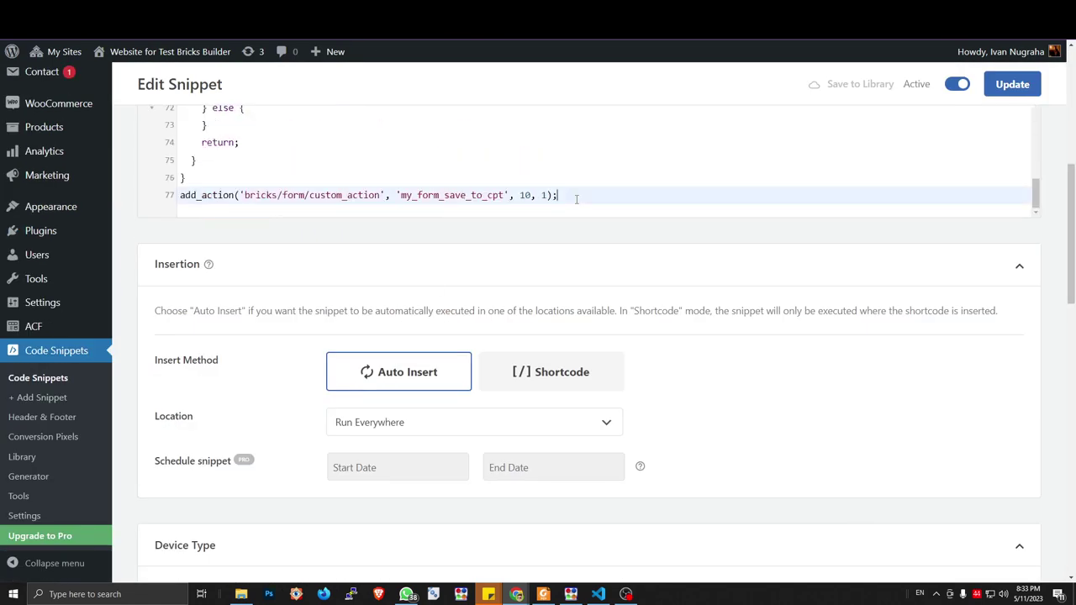
key("Return")
key("Return")
key("ctrl+v")
Review the pasted function and select line 88, which reads the booking date
scroll(947, 219, "up", 2)
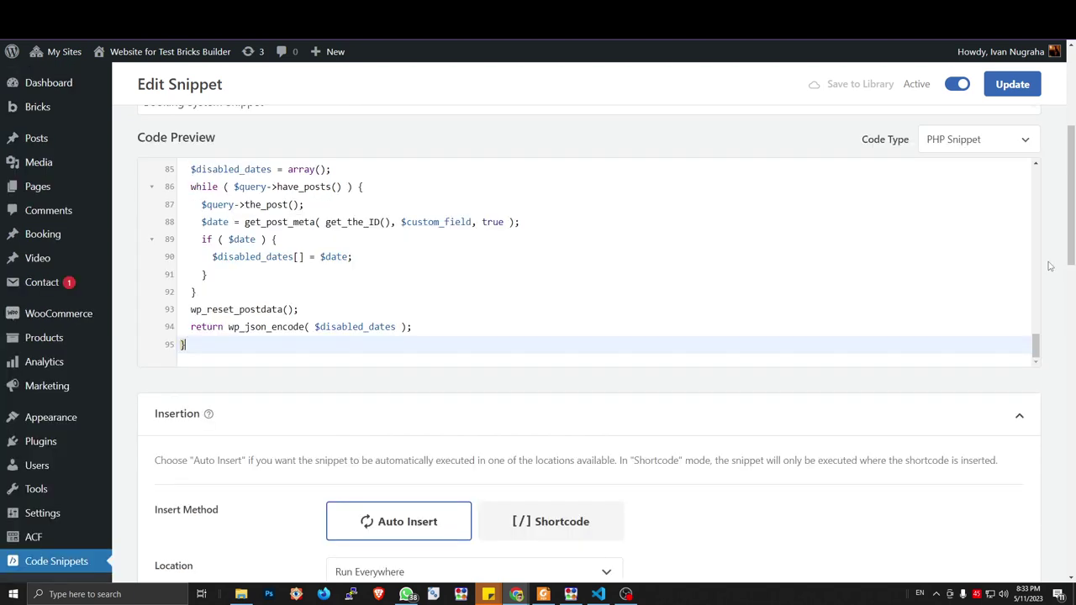
scroll(428, 262, "up", 2)
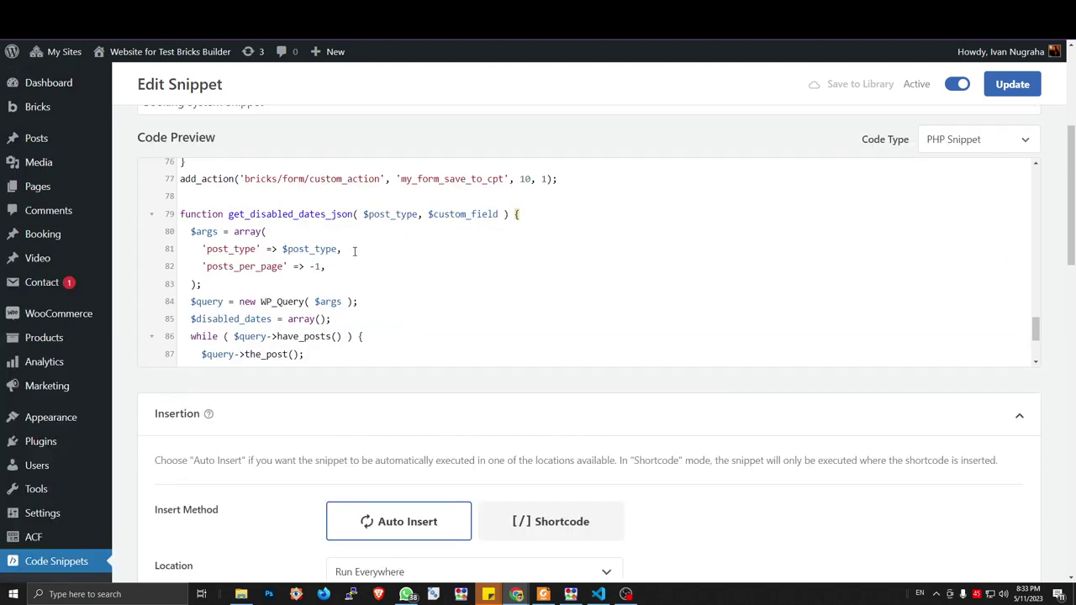
scroll(374, 276, "down", 2)
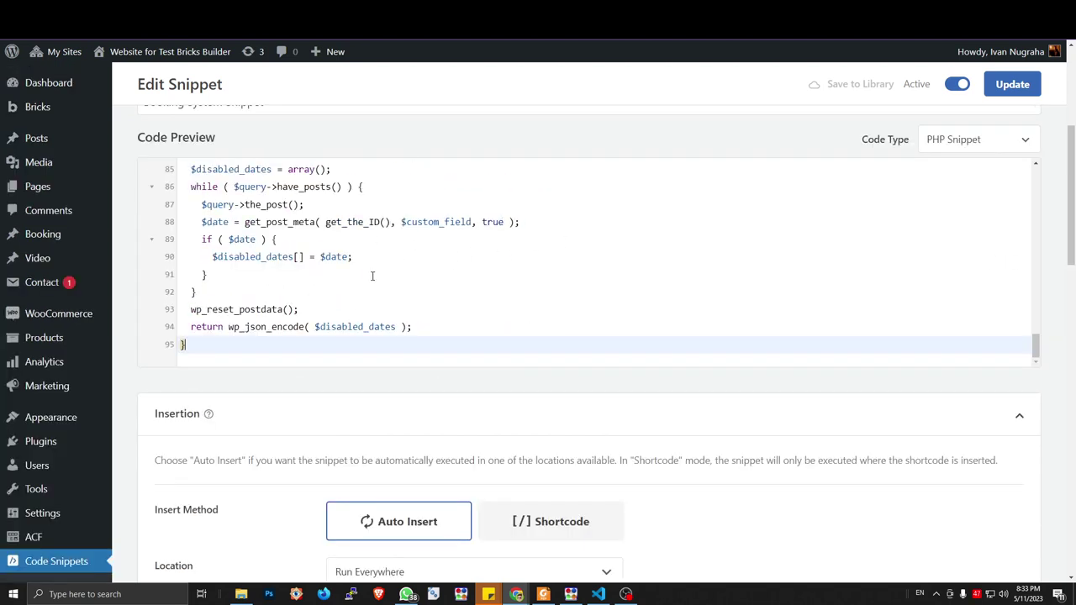
scroll(373, 276, "up", 2)
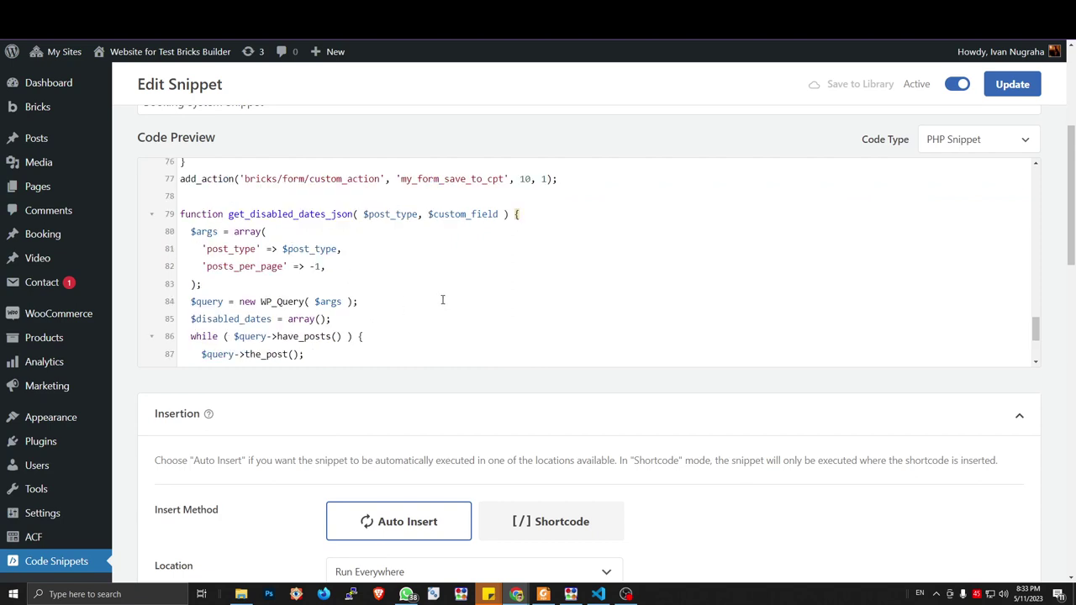
scroll(429, 297, "down", 2)
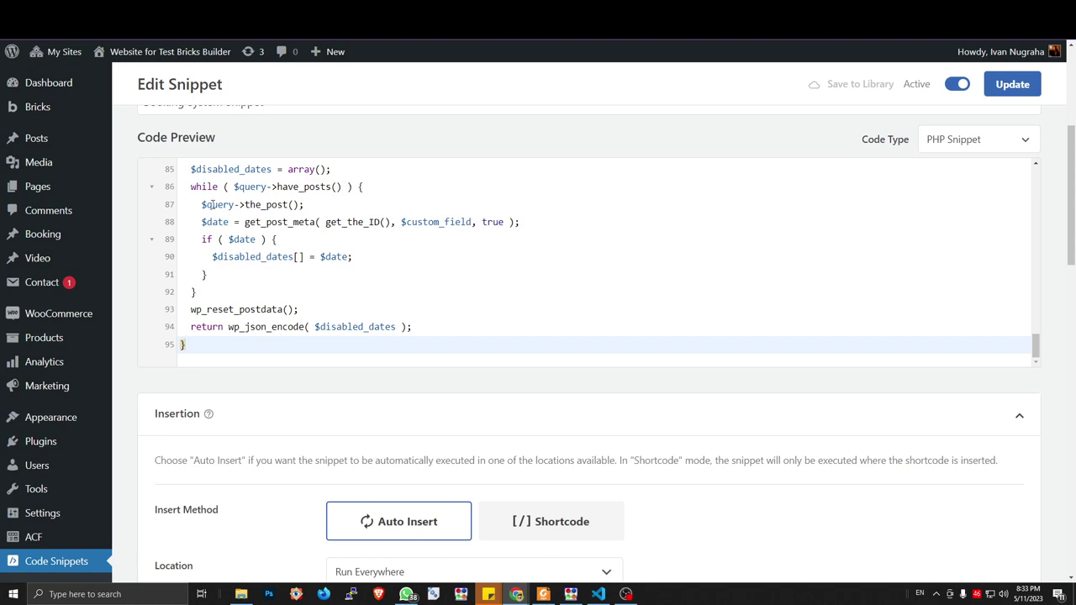
scroll(250, 215, "up", 3)
scroll(262, 221, "down", 3)
scroll(244, 188, "up", 3)
scroll(267, 199, "down", 3)
scroll(269, 198, "up", 3)
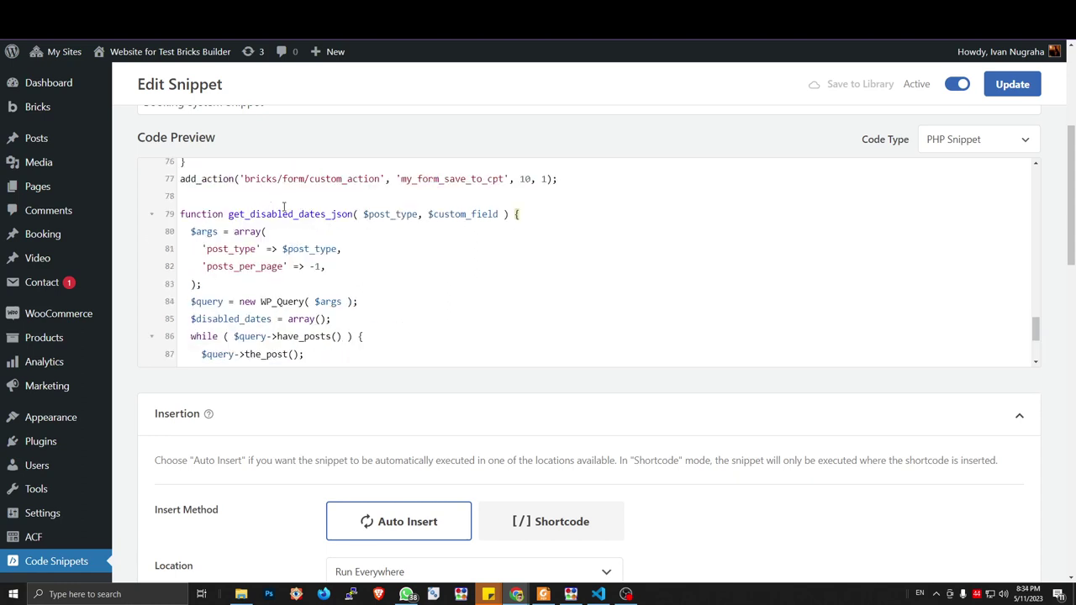
scroll(294, 243, "down", 3)
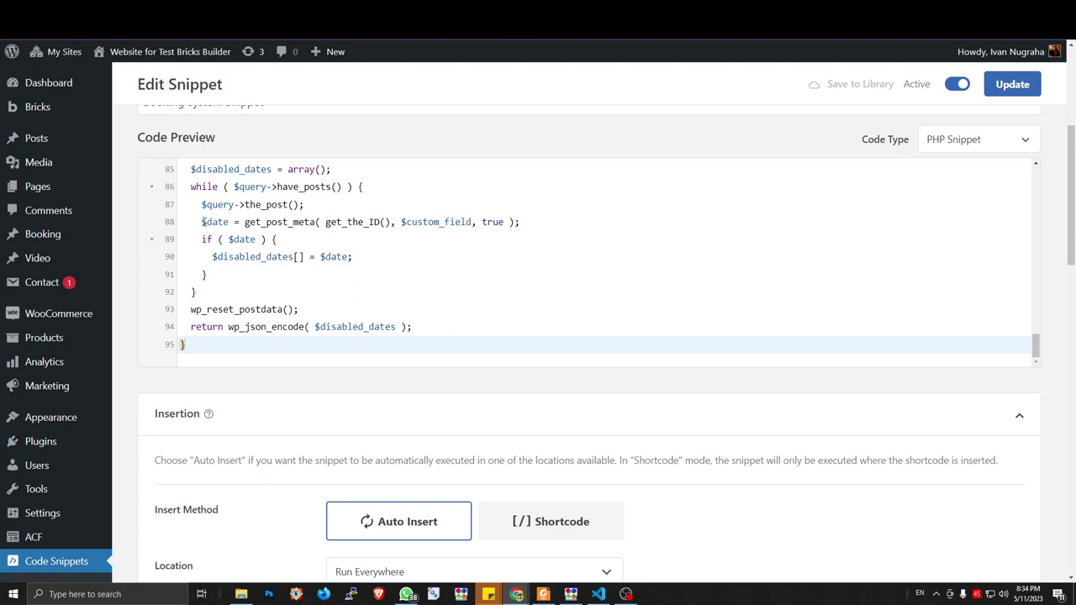
left_click_drag(203, 222, 540, 220)
Clear the line 88 selection and select the get_disabled_dates_json function's first line in the tutorial
left_click(525, 230)
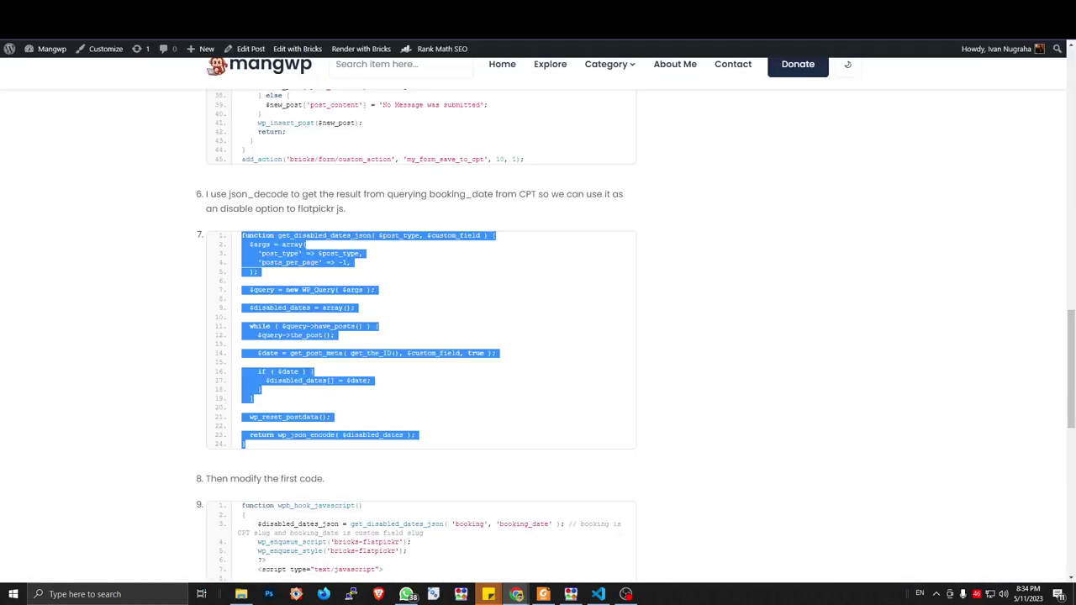
scroll(360, 253, "down", 2)
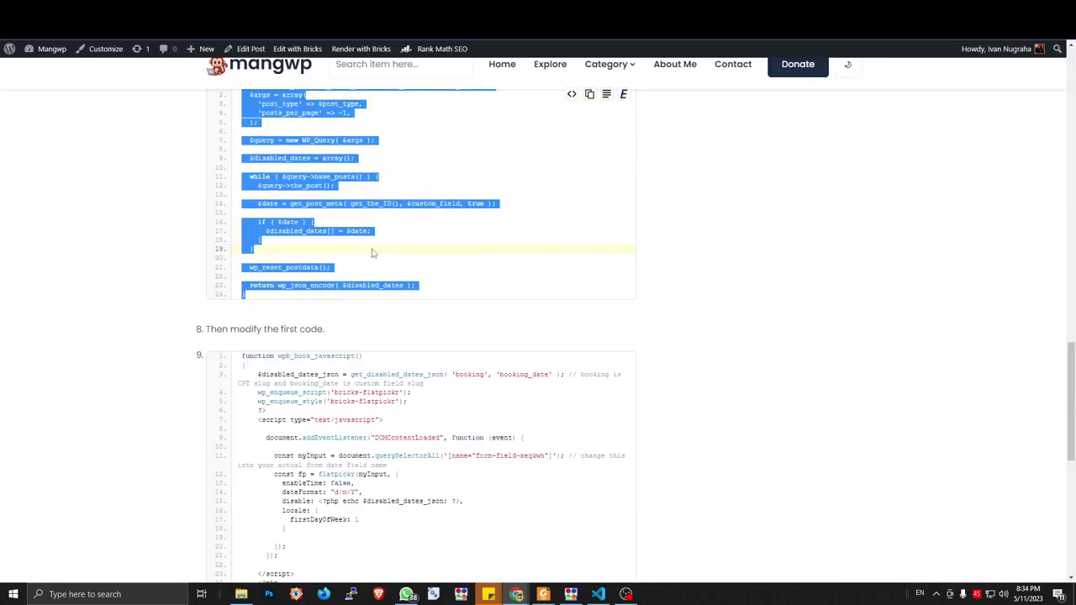
scroll(376, 254, "down", 2)
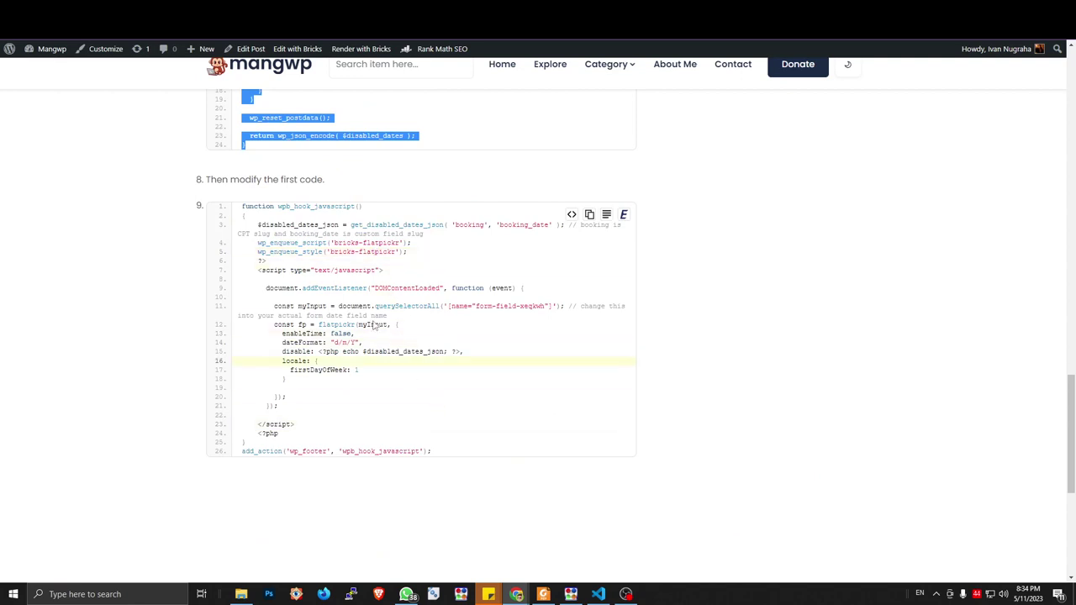
scroll(299, 210, "up", 2)
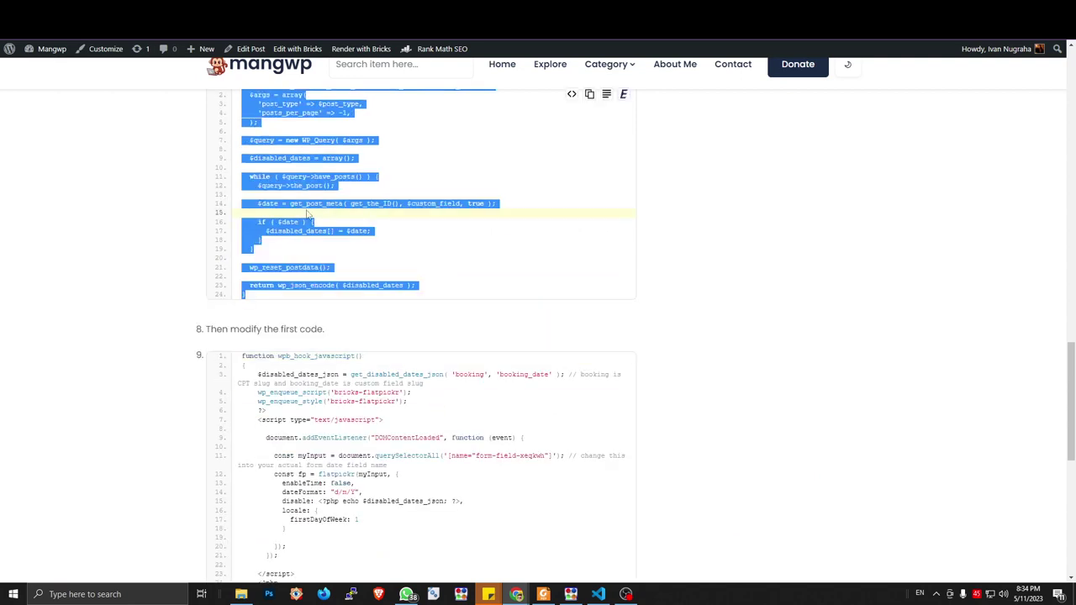
scroll(313, 219, "up", 2)
scroll(323, 252, "down", 2)
scroll(333, 259, "up", 2)
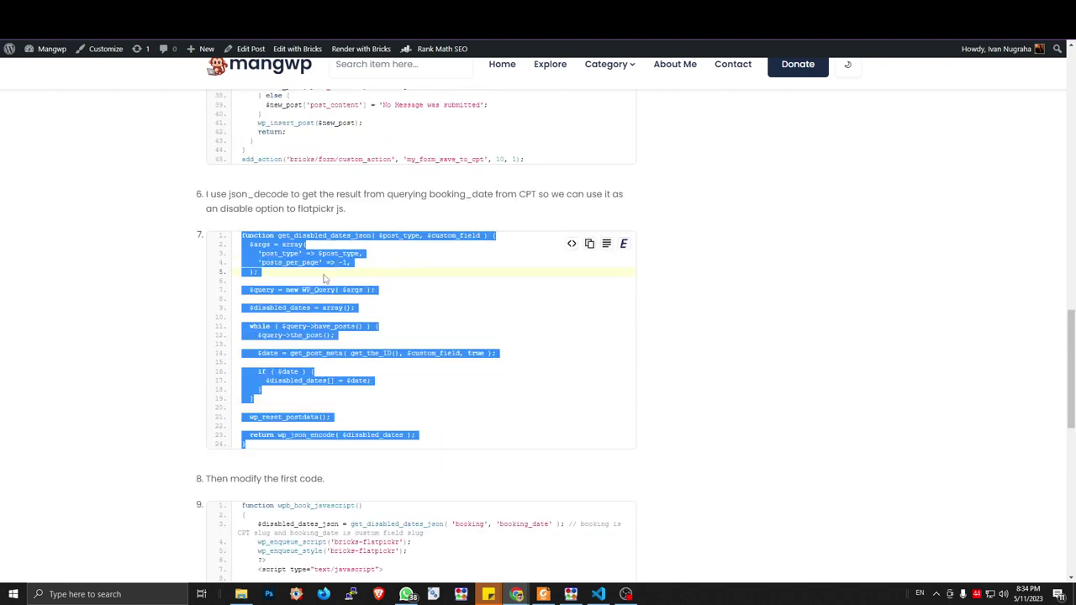
scroll(415, 320, "down", 2)
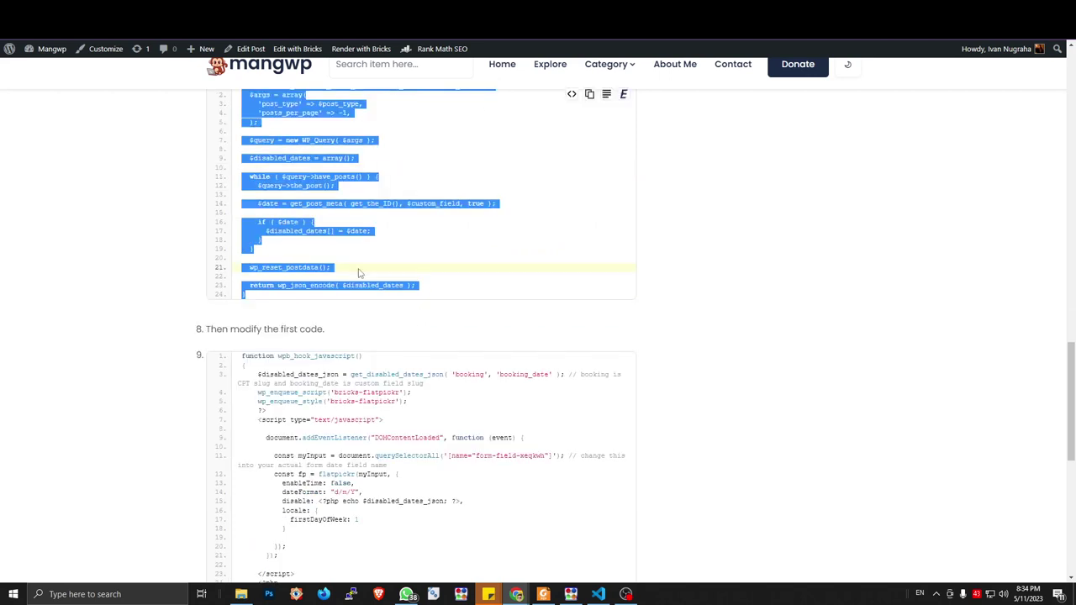
scroll(335, 177, "up", 2)
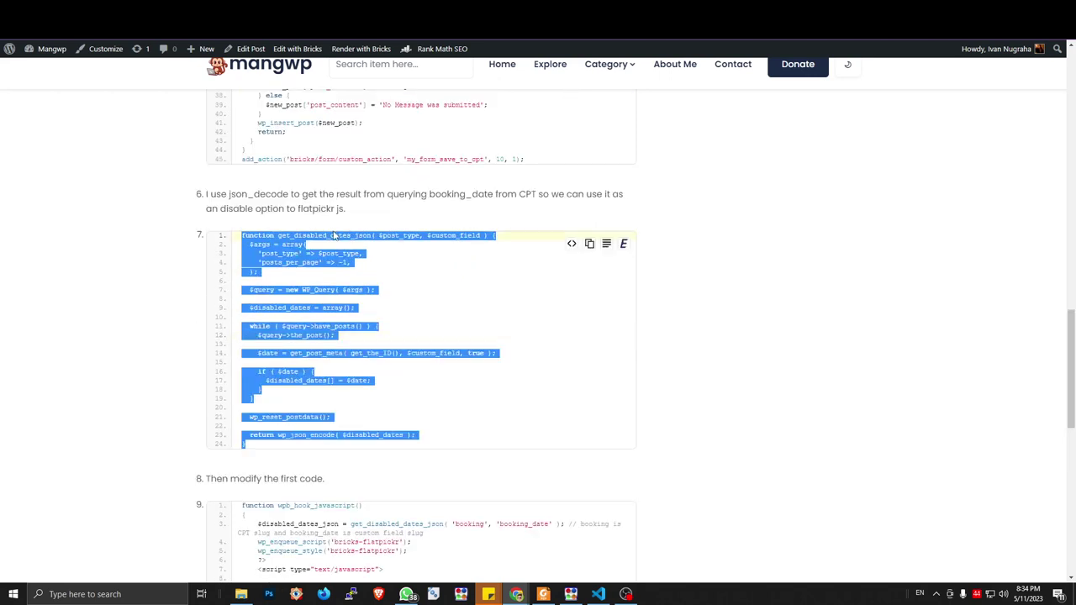
triple_click(357, 251)
In step 9's code, select the $disabled_dates_json = get_disabled_dates_json('booking', 'booking_date') call
scroll(362, 252, "down", 2)
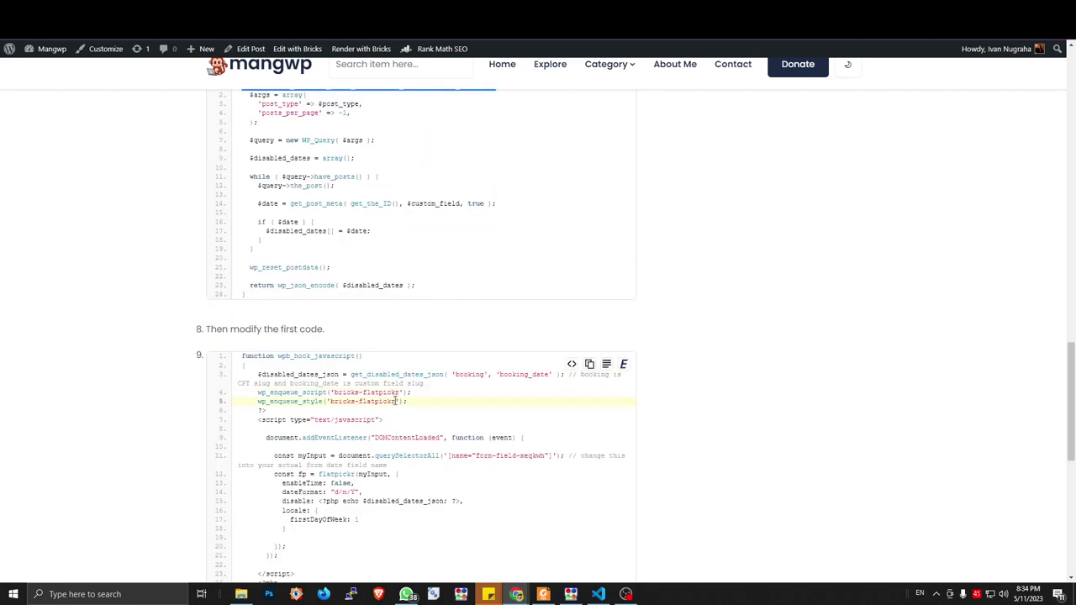
scroll(390, 384, "down", 2)
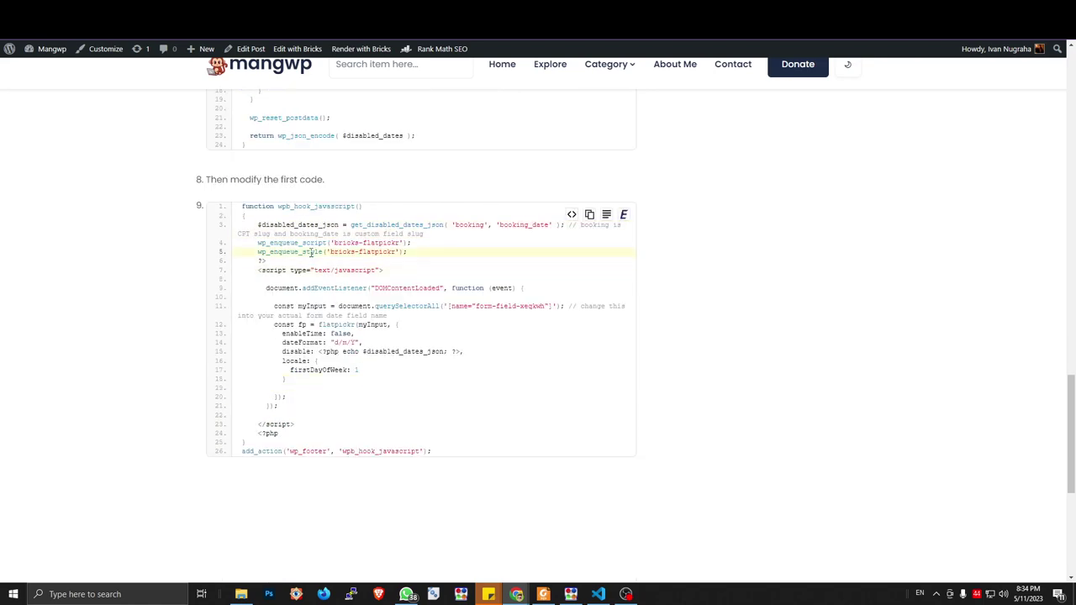
scroll(315, 253, "up", 15)
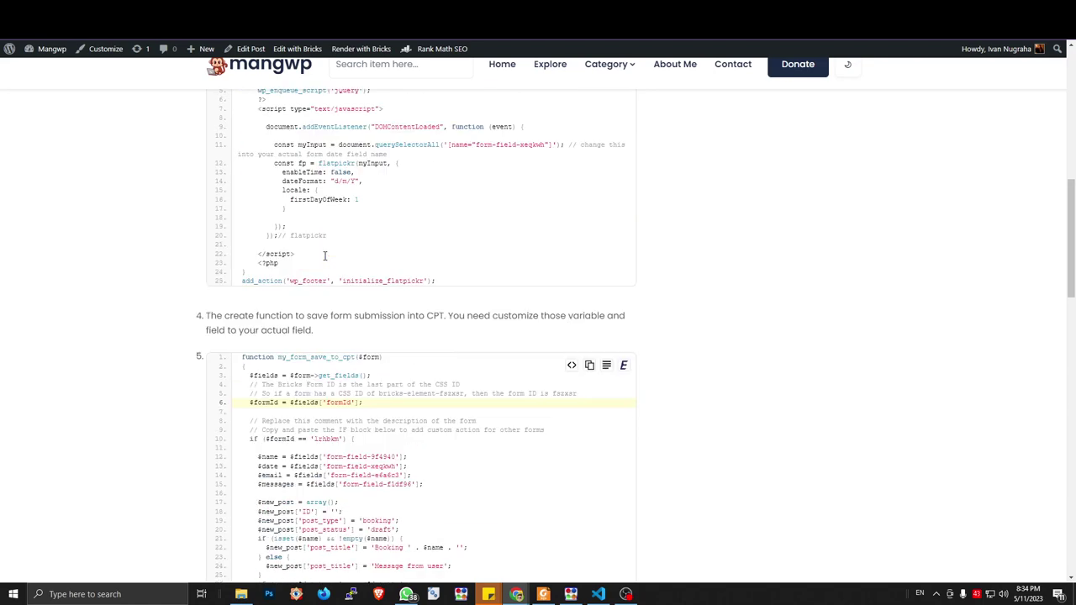
scroll(324, 255, "up", 2)
left_click_drag(242, 203, 449, 383)
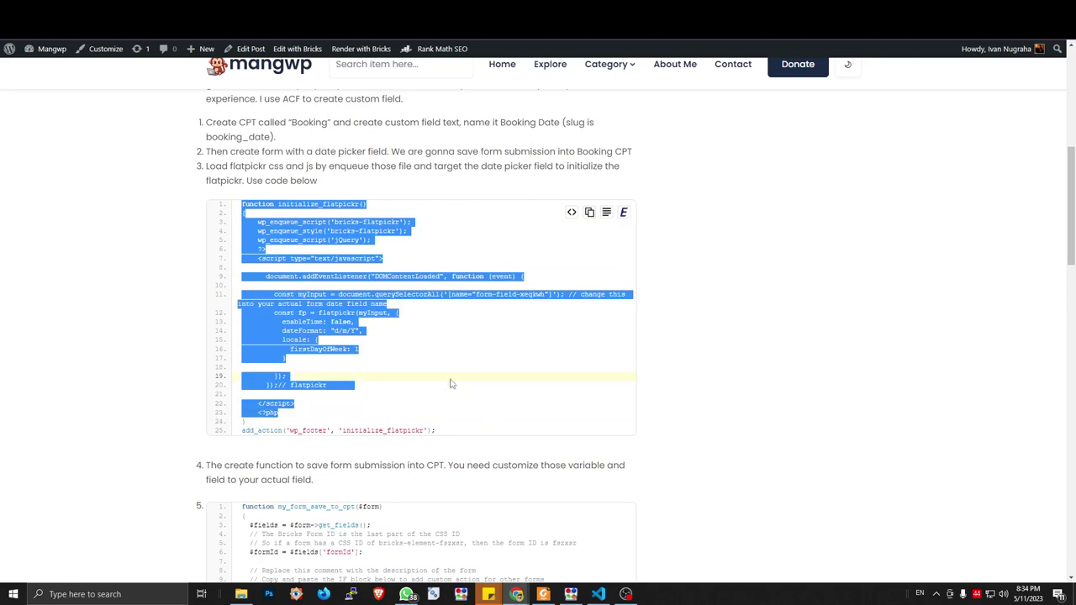
scroll(449, 384, "down", 15)
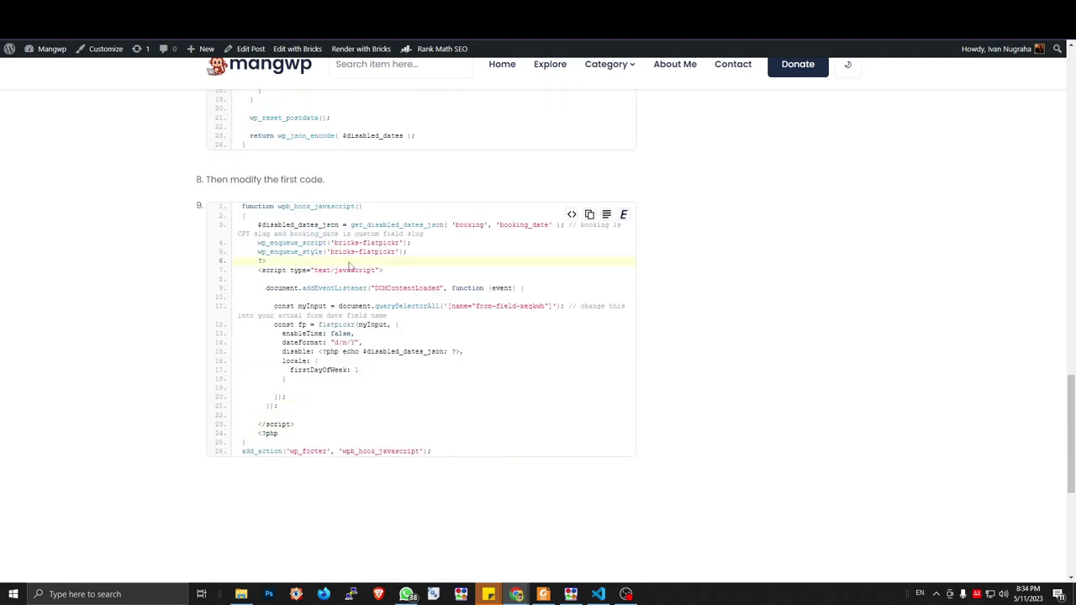
triple_click(353, 224)
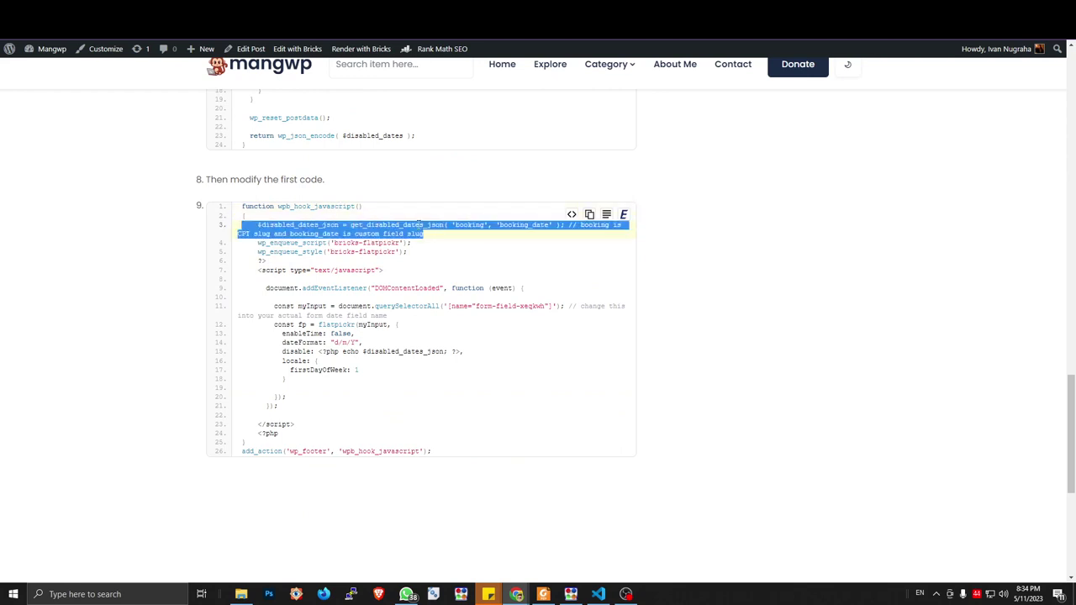
left_click(387, 242)
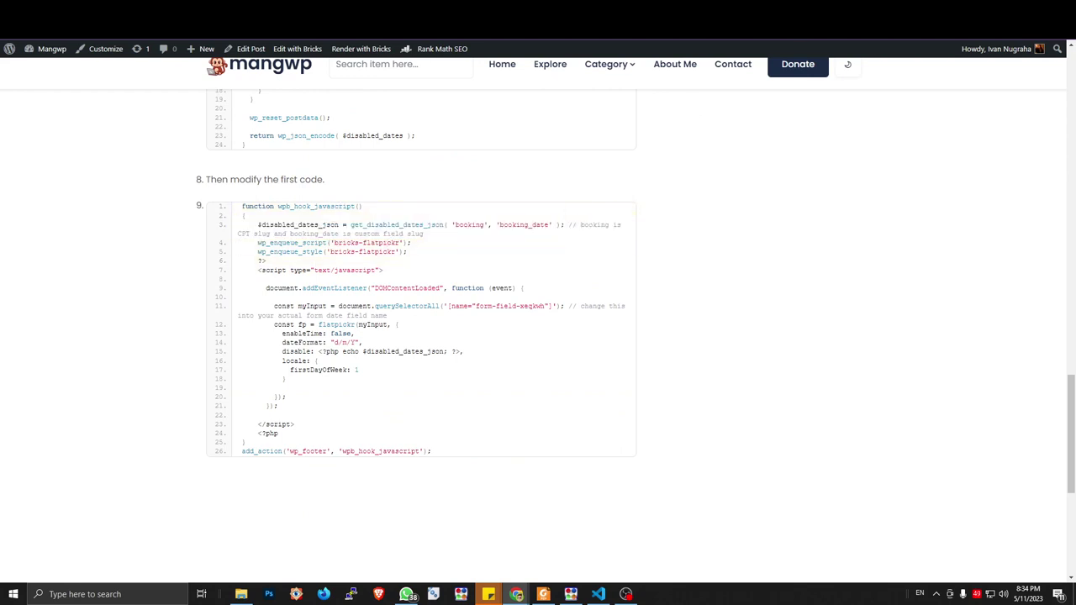
left_click_drag(258, 225, 568, 225)
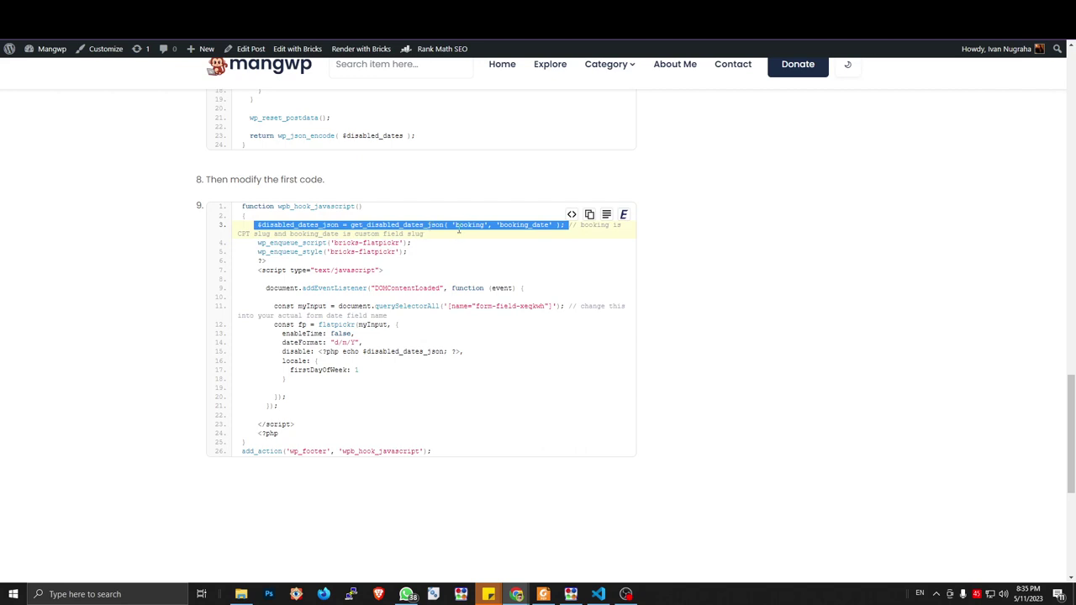
Copy the tutorial's $disabled_dates_json line that uses the booking post type and booking_date field
left_click_drag(455, 226, 551, 226)
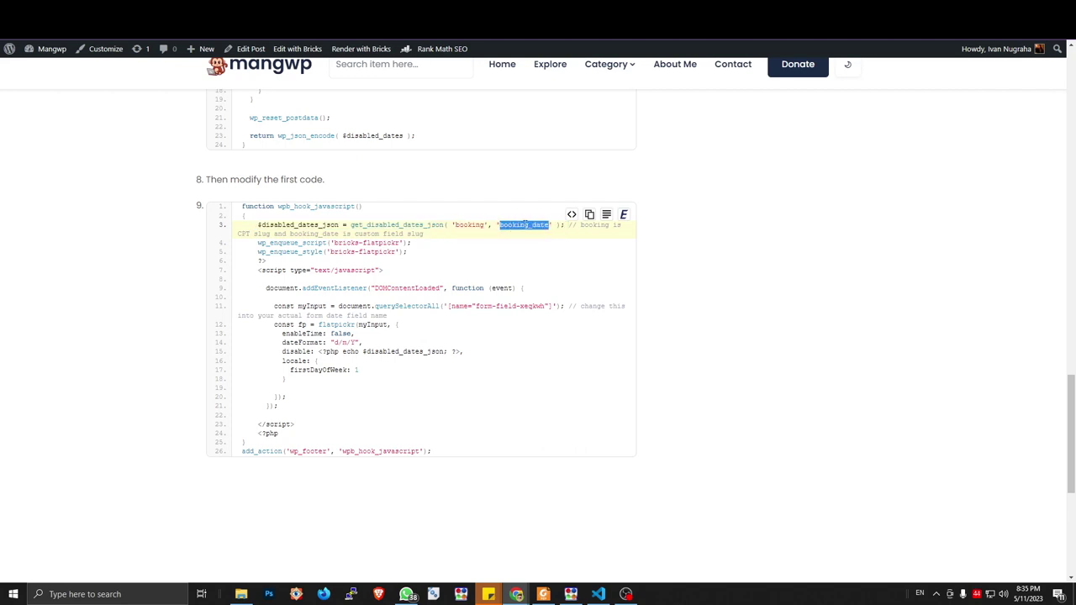
left_click(288, 225)
left_click_drag(257, 224, 565, 225)
key("ctrl+c")
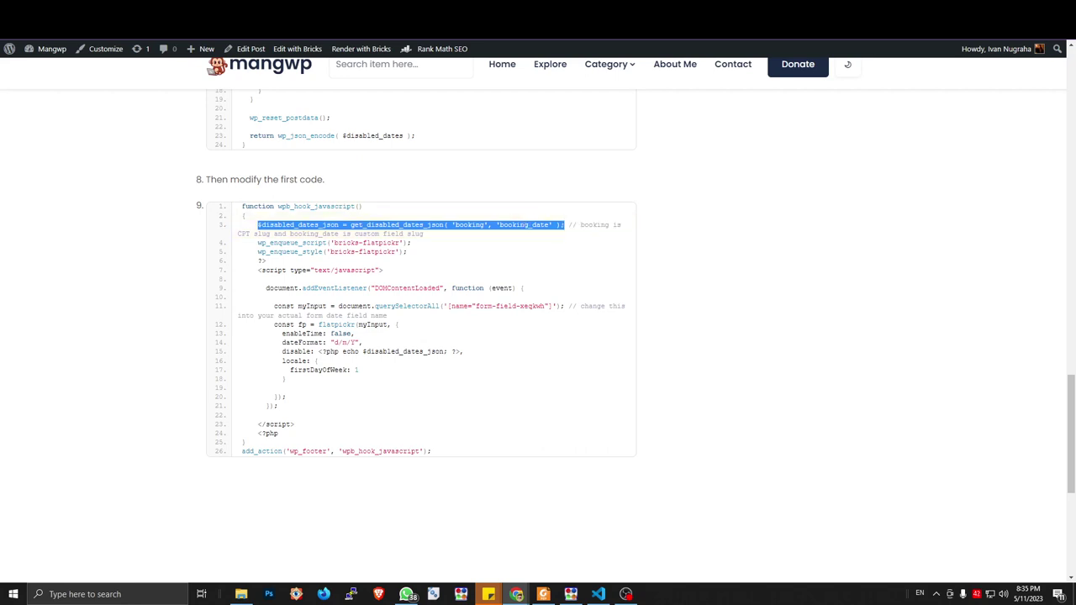
Paste that line into the WPCode snippet as a new line after line 4
key("ctrl+Tab")
key("ctrl+Tab")
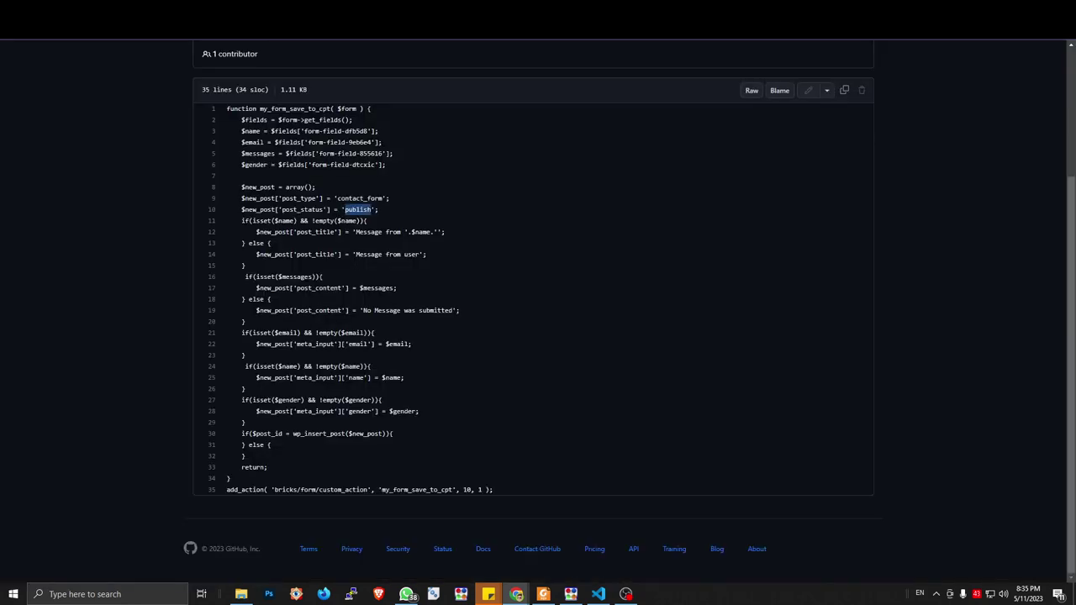
key("ctrl+Tab")
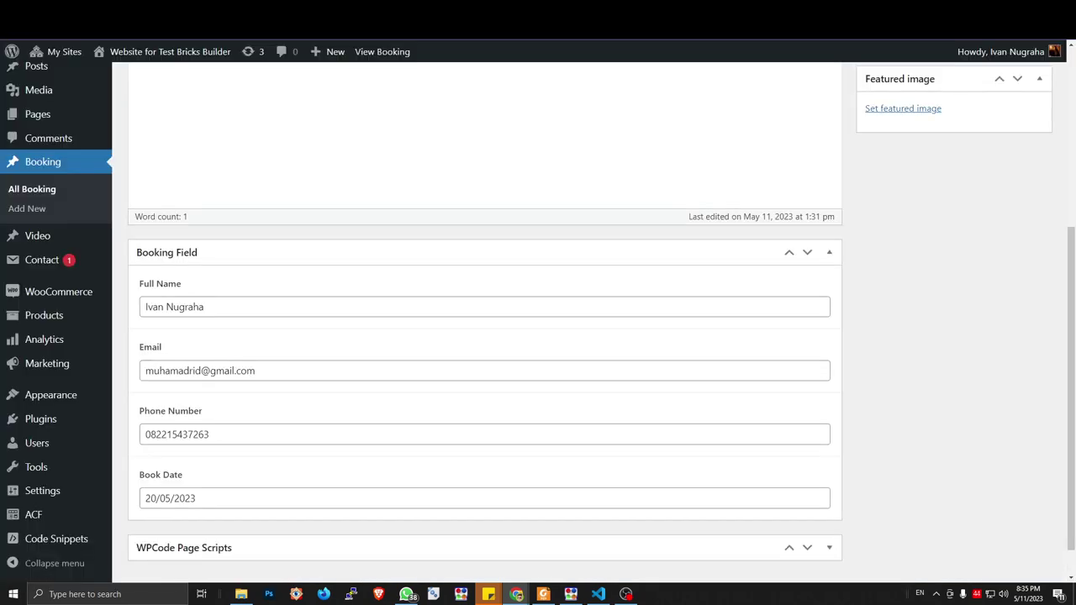
key("ctrl+Tab")
scroll(389, 259, "up", 15)
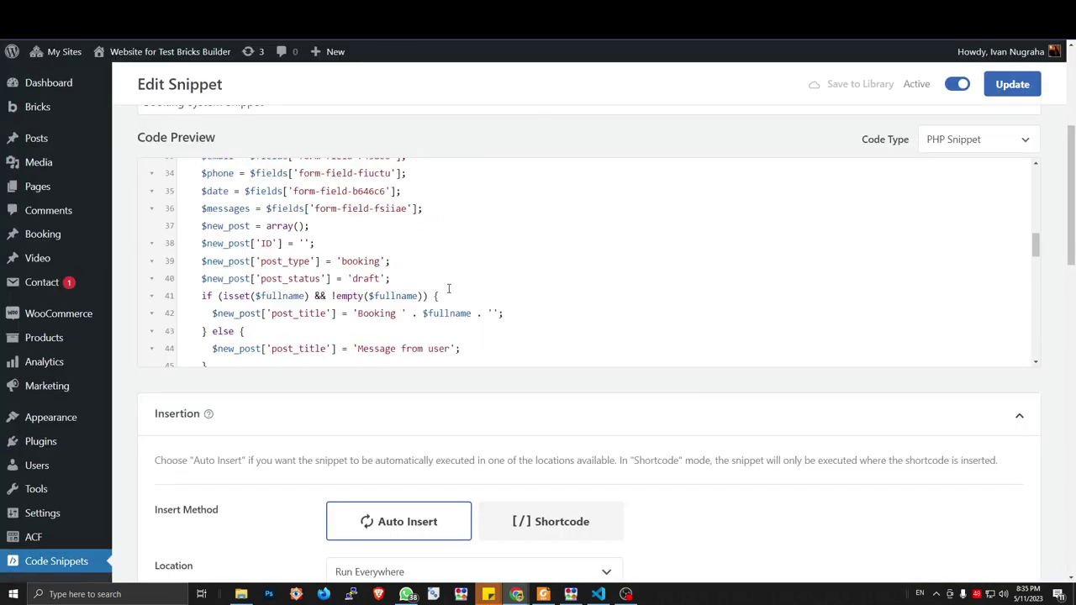
scroll(389, 260, "down", 4)
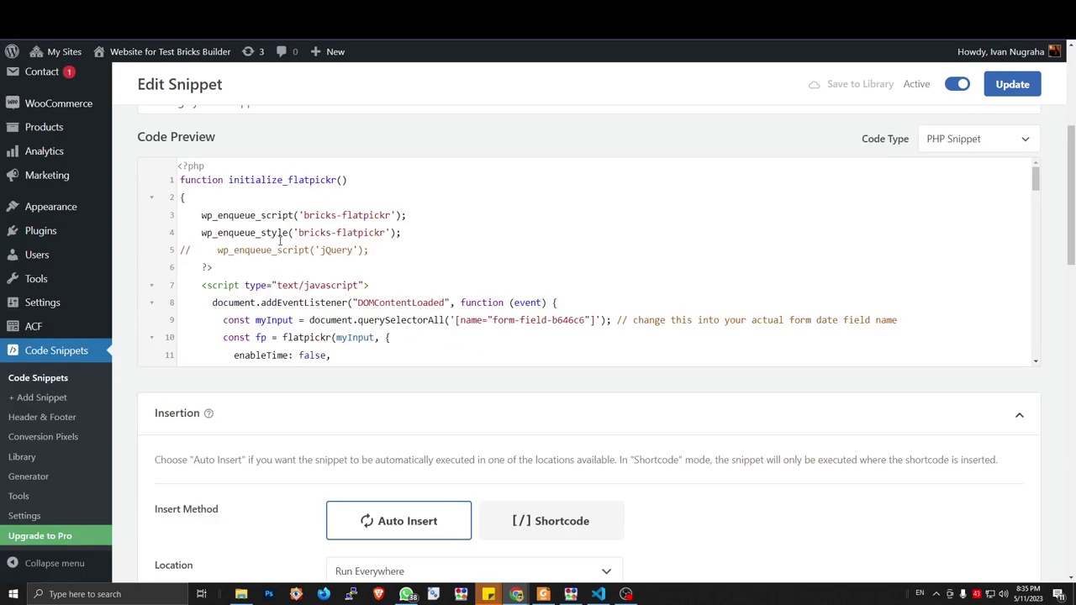
left_click(414, 232)
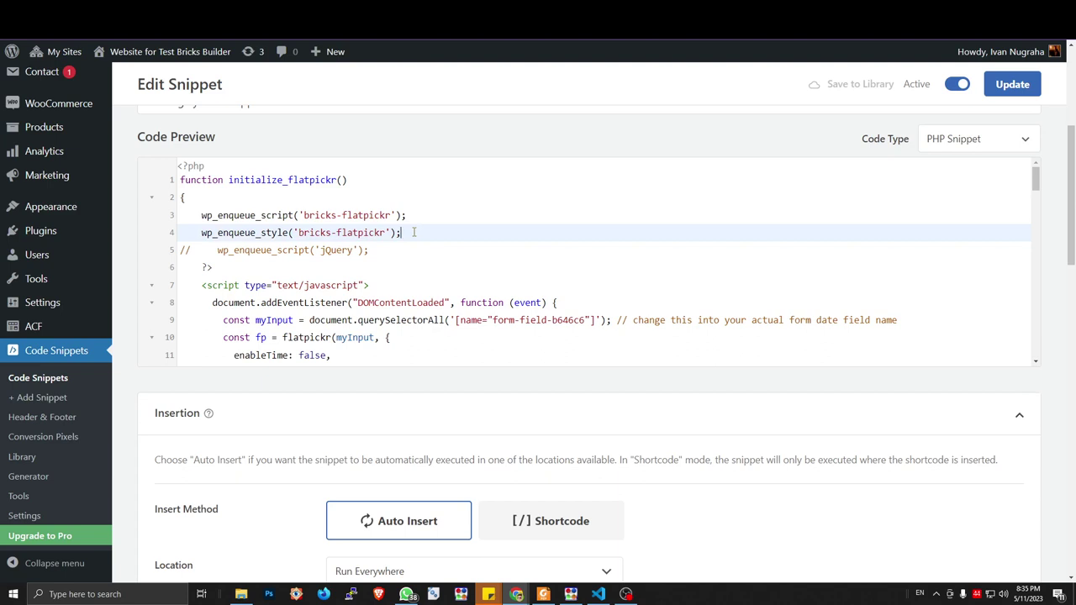
key("Return")
key("ctrl+v")
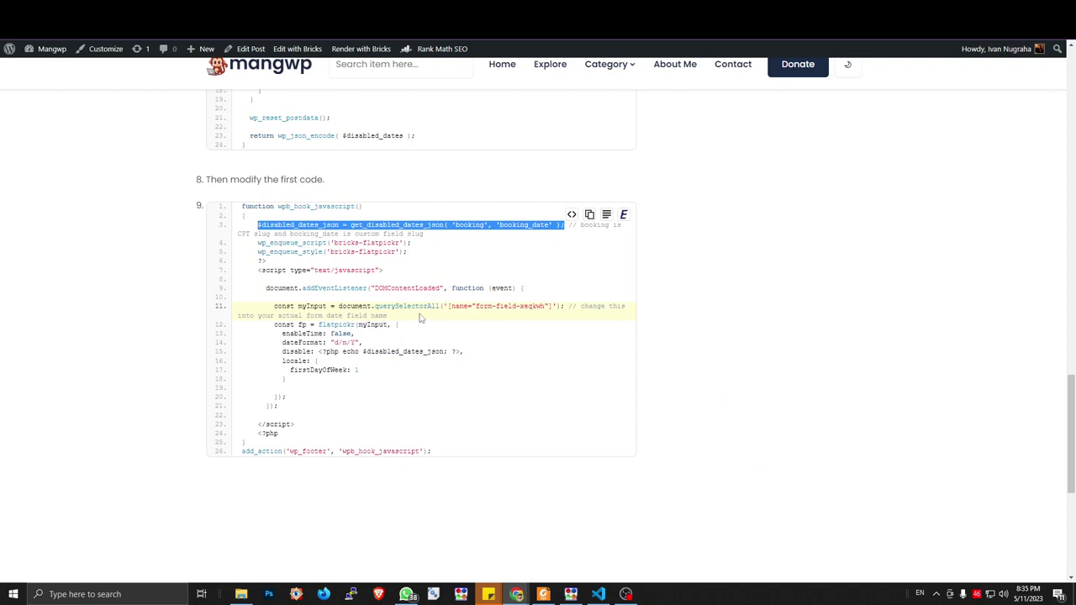
Review the tutorial's disable option and the get_disabled_dates_json call on line 3
left_click_drag(278, 352, 472, 360)
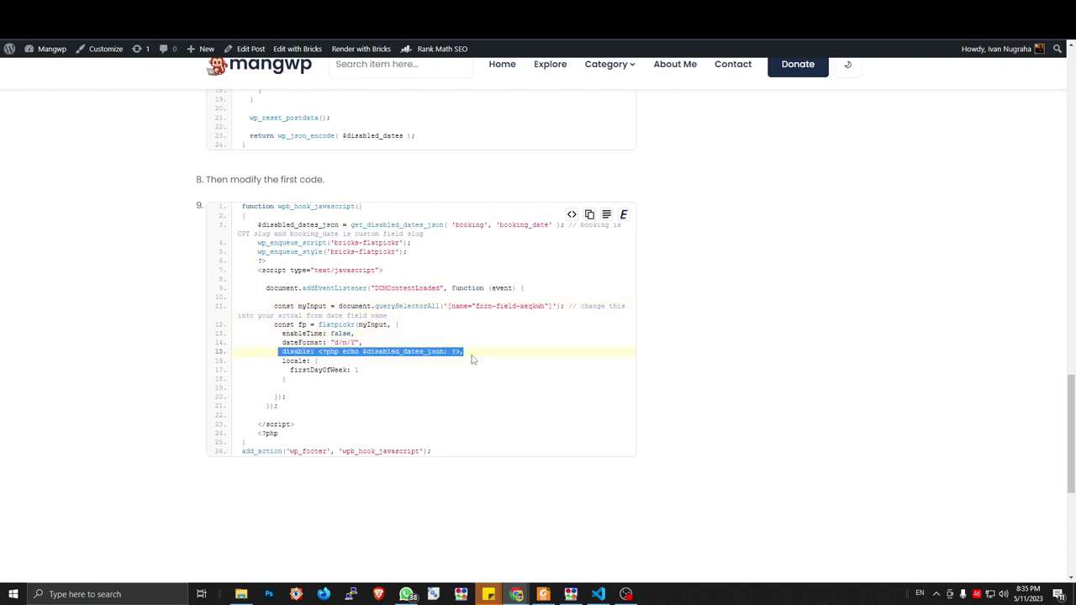
left_click_drag(276, 352, 481, 357)
left_click(363, 351)
left_click_drag(364, 351, 442, 353)
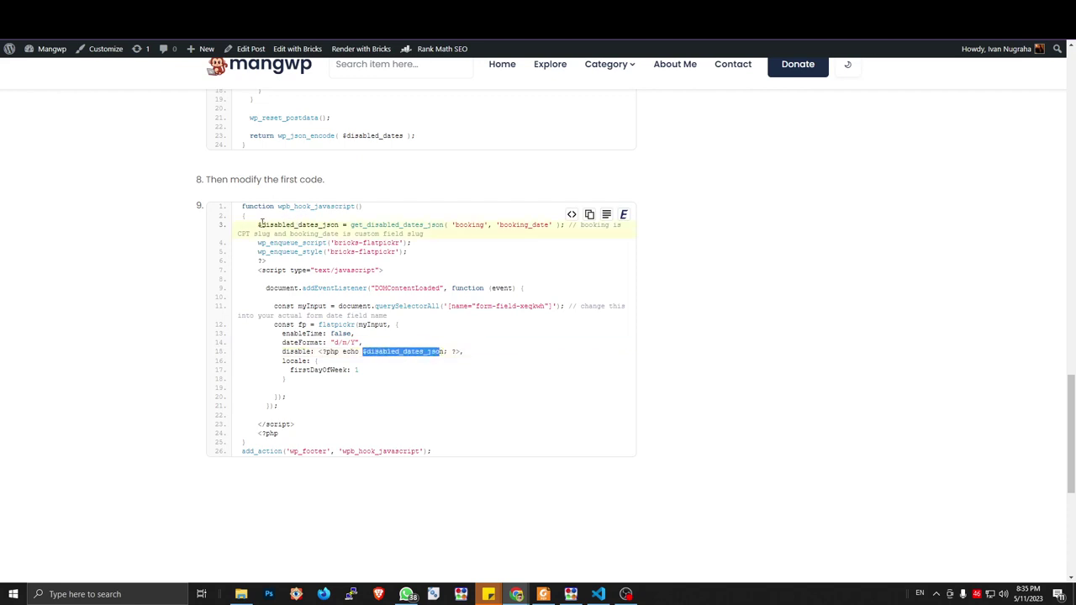
left_click_drag(259, 224, 254, 225)
left_click(363, 232)
left_click(360, 226)
left_click_drag(351, 225, 443, 225)
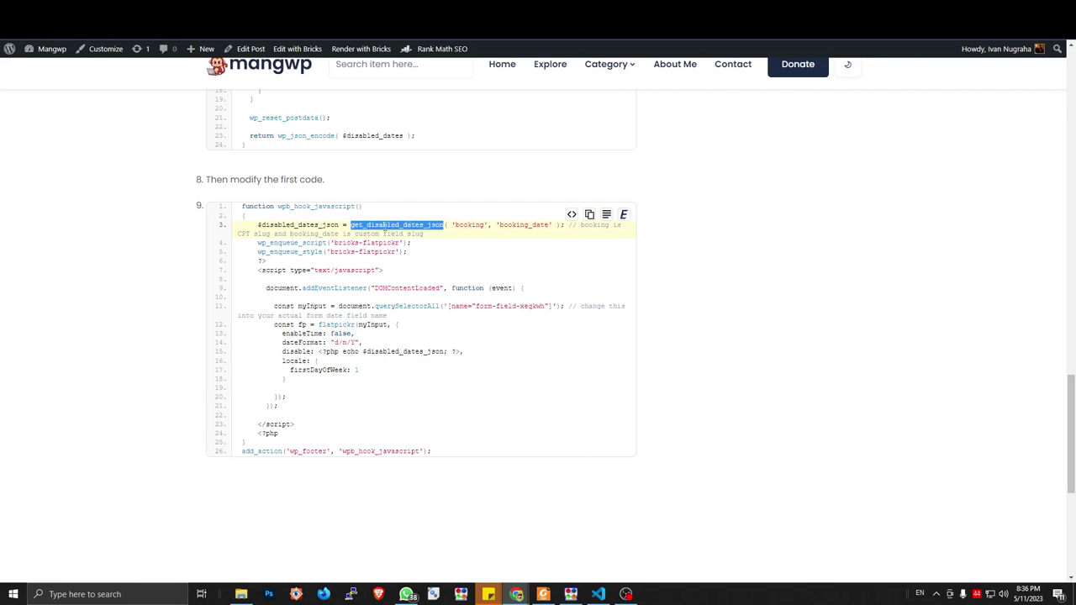
Check the booking post type argument and copy the tutorial's disable option line
scroll(384, 224, "up", 3)
scroll(437, 269, "down", 3)
left_click(476, 301)
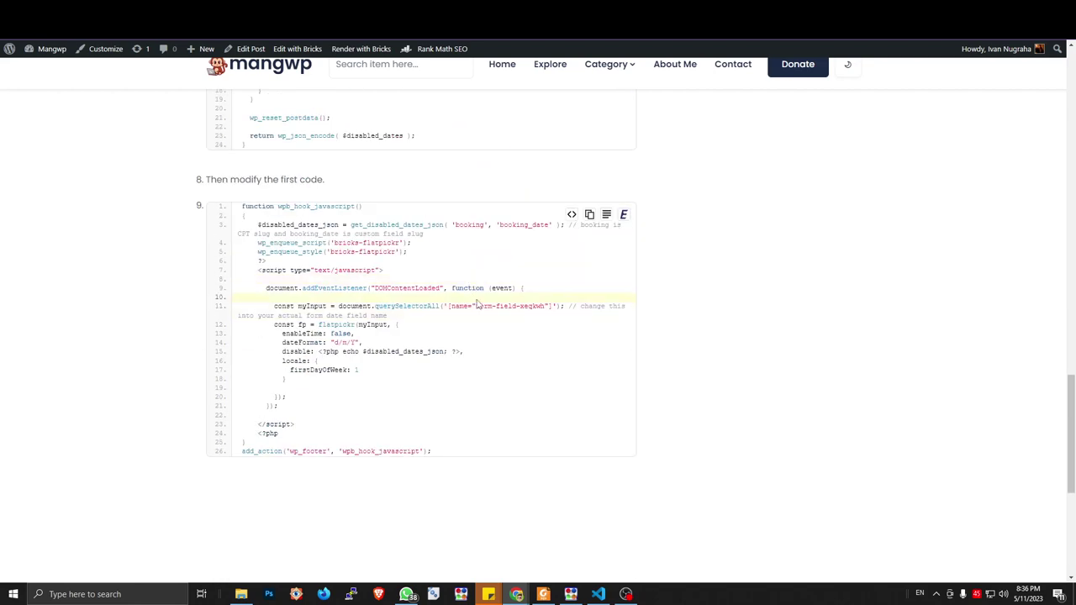
double_click(464, 224)
left_click_drag(282, 351, 478, 355)
key("ctrl+c")
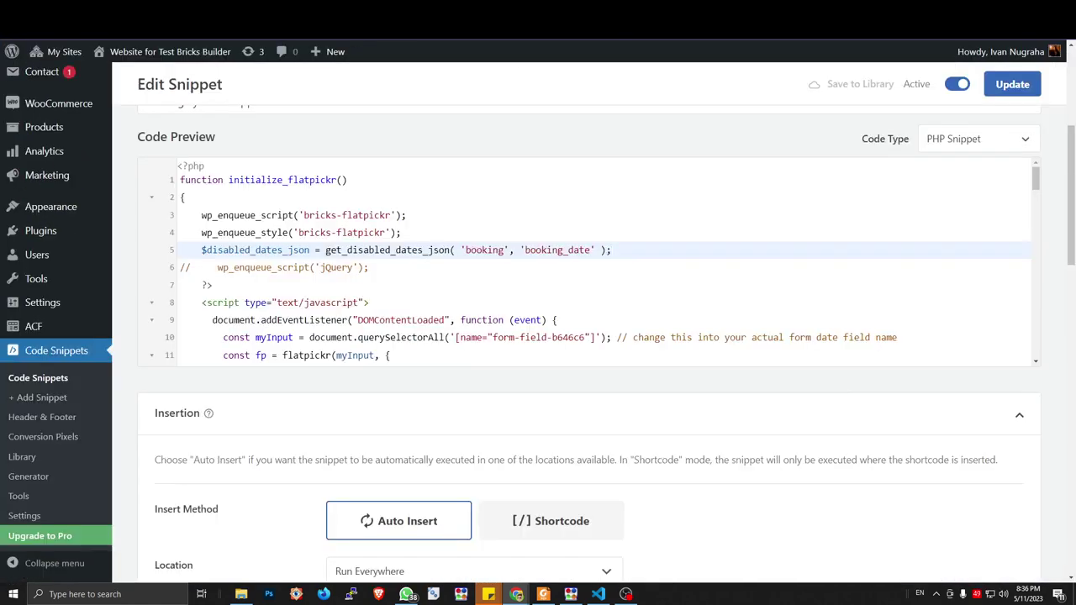
Add the line disable: <?php echo $disabled_dates_json; ?>, below the dateFormat option
scroll(474, 259, "down", 3)
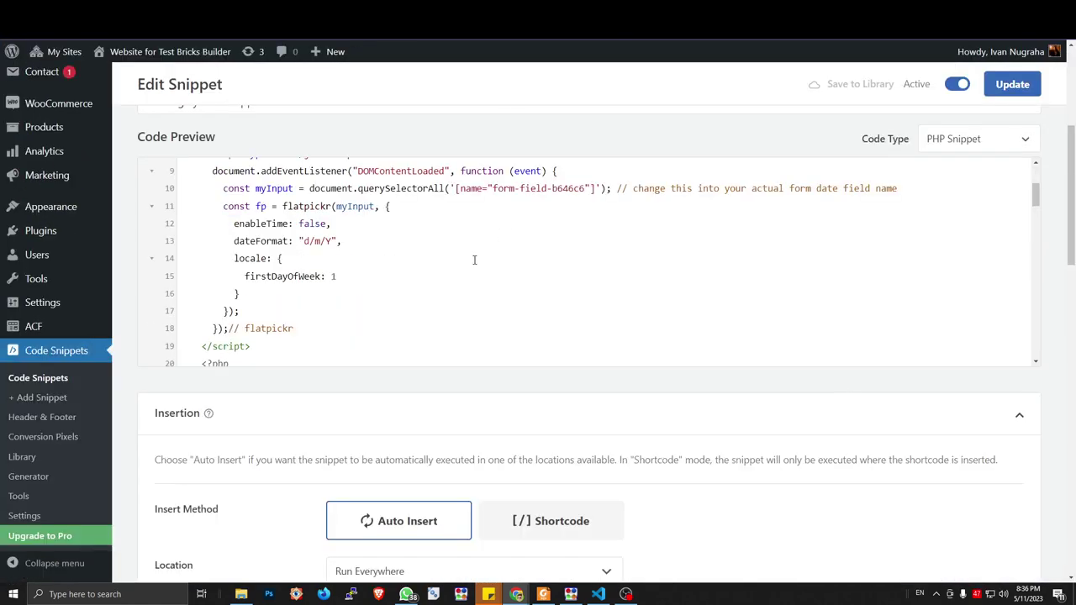
left_click(365, 243)
scroll(365, 246, "up", 3)
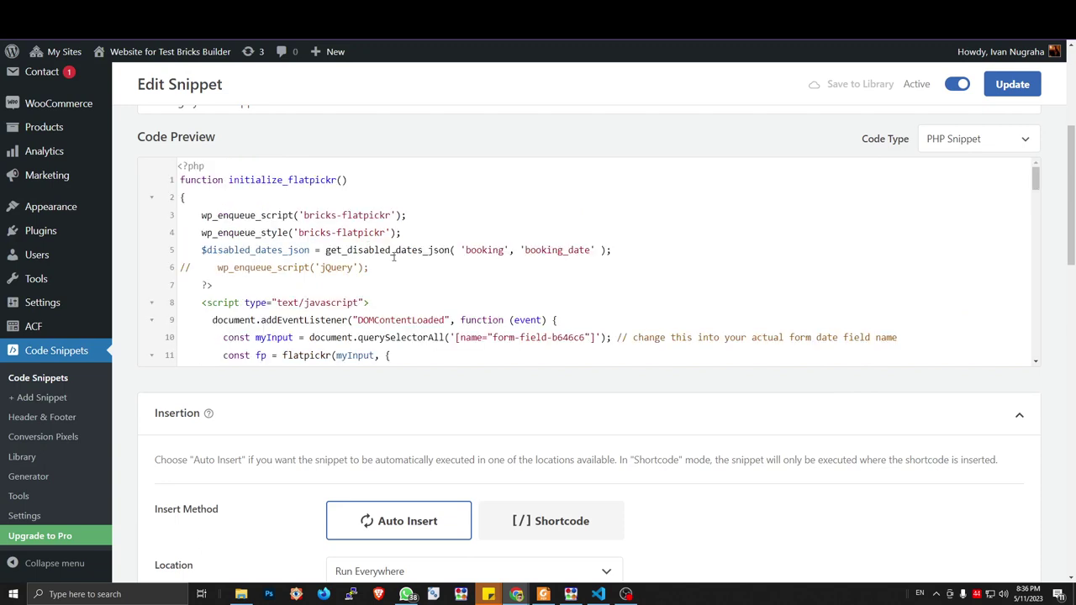
scroll(379, 247, "down", 3)
key("Return")
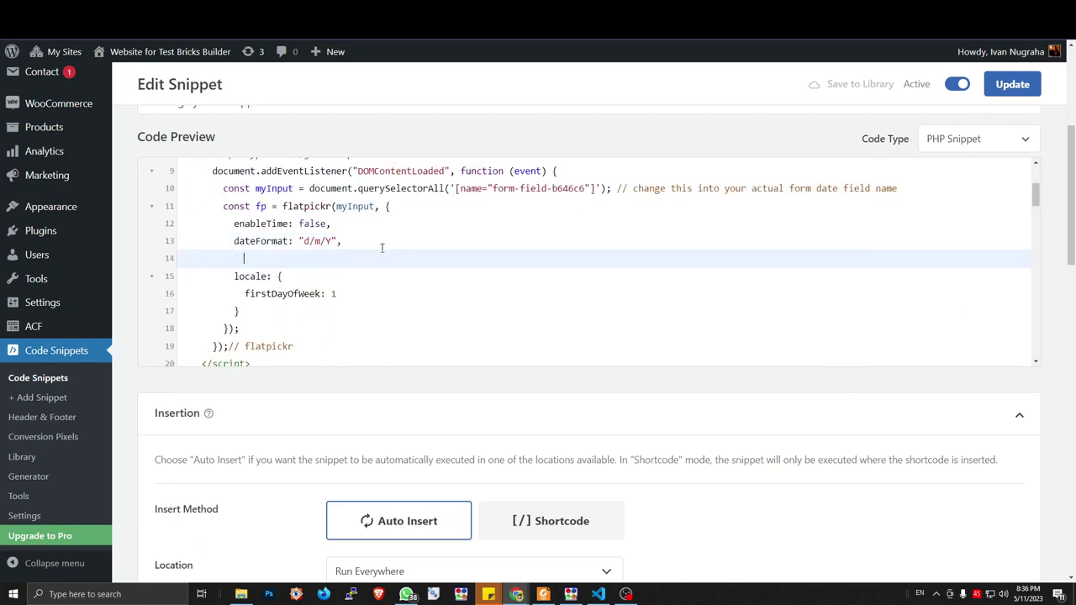
key("ctrl+v")
key("Escape")
Compare line 5's booking and booking_date names against the Booking entry's Book Date field
left_click_drag(353, 258, 460, 258)
left_click(444, 237)
scroll(444, 237, "up", 3)
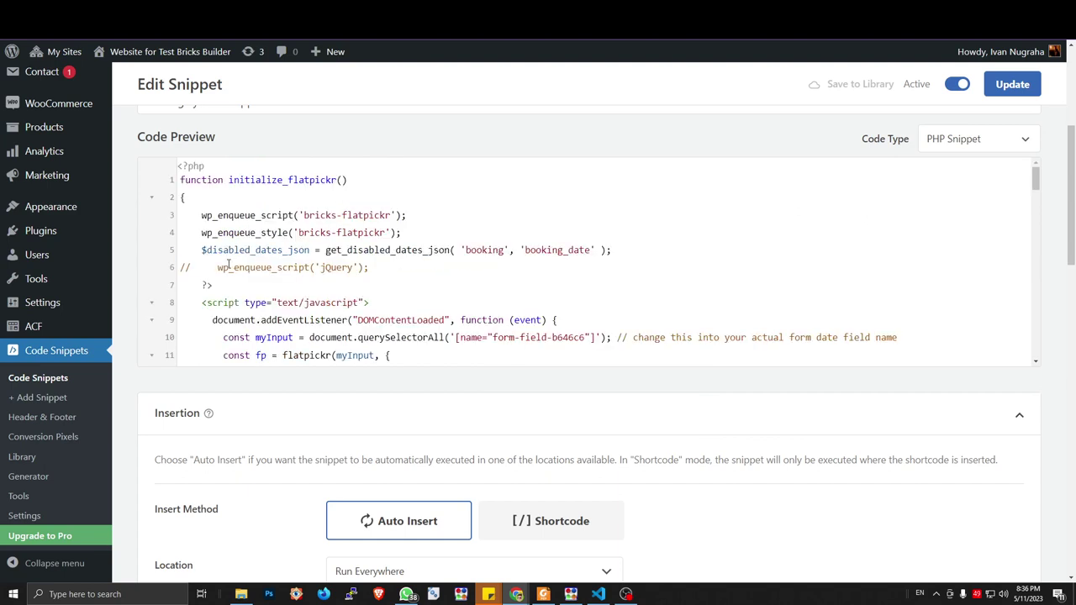
left_click_drag(203, 252, 311, 252)
scroll(447, 269, "down", 3)
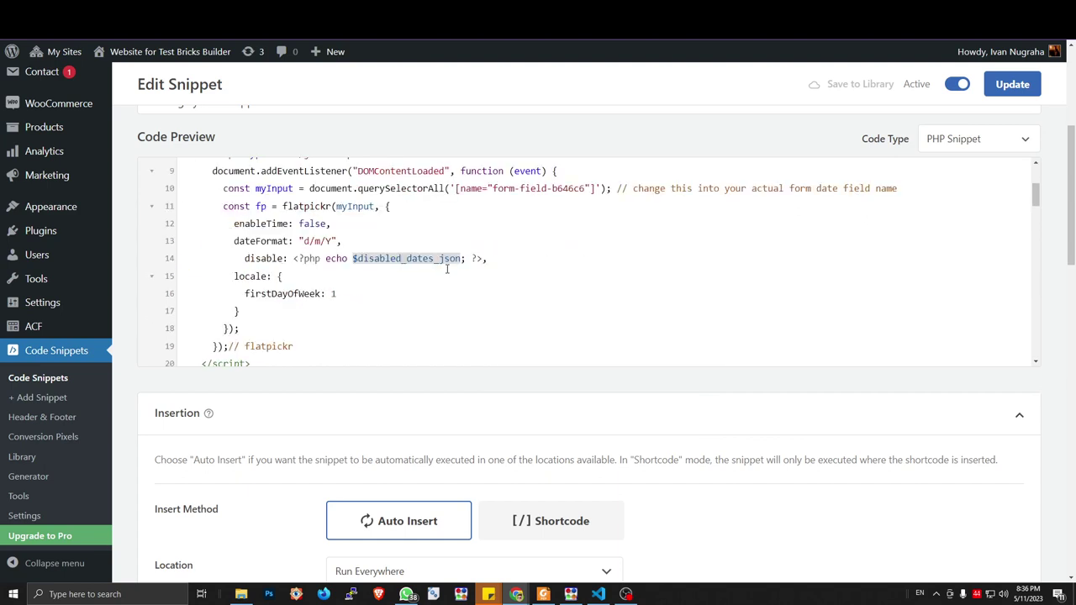
scroll(447, 269, "up", 3)
left_click(490, 252)
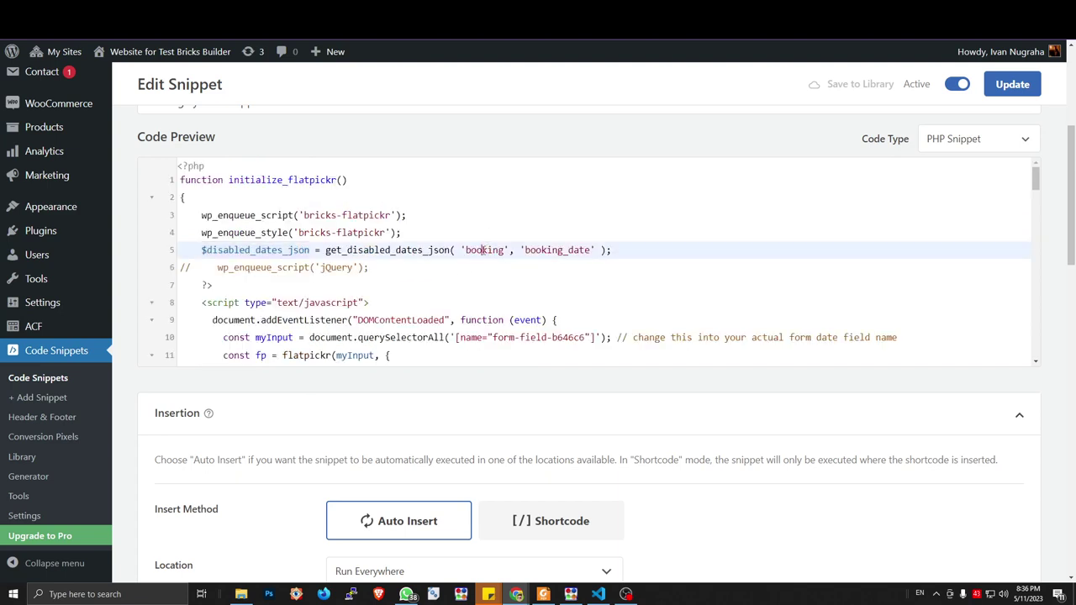
double_click(485, 250)
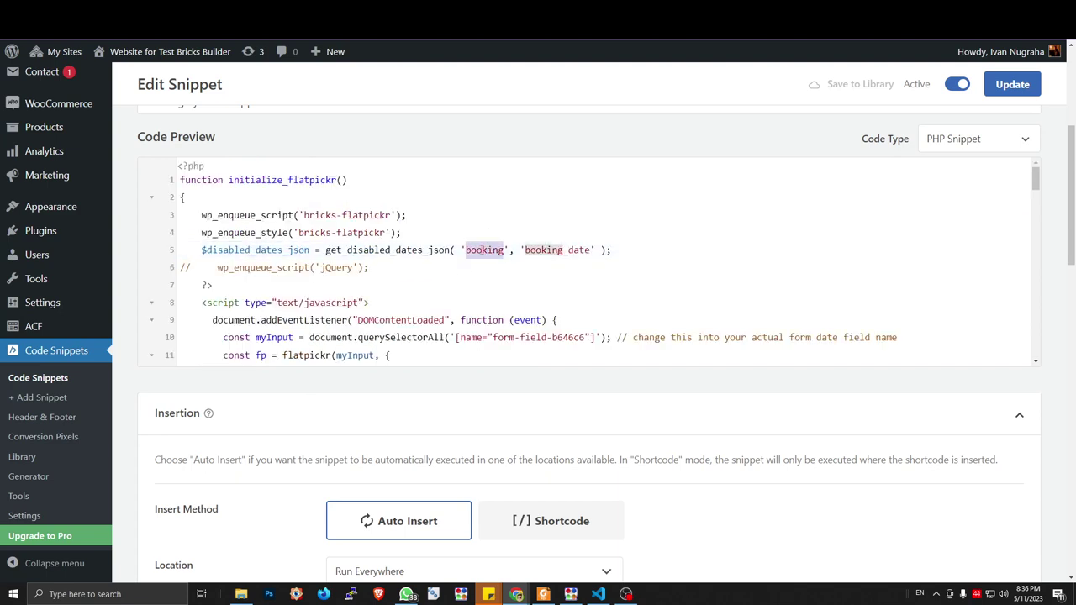
double_click(543, 250)
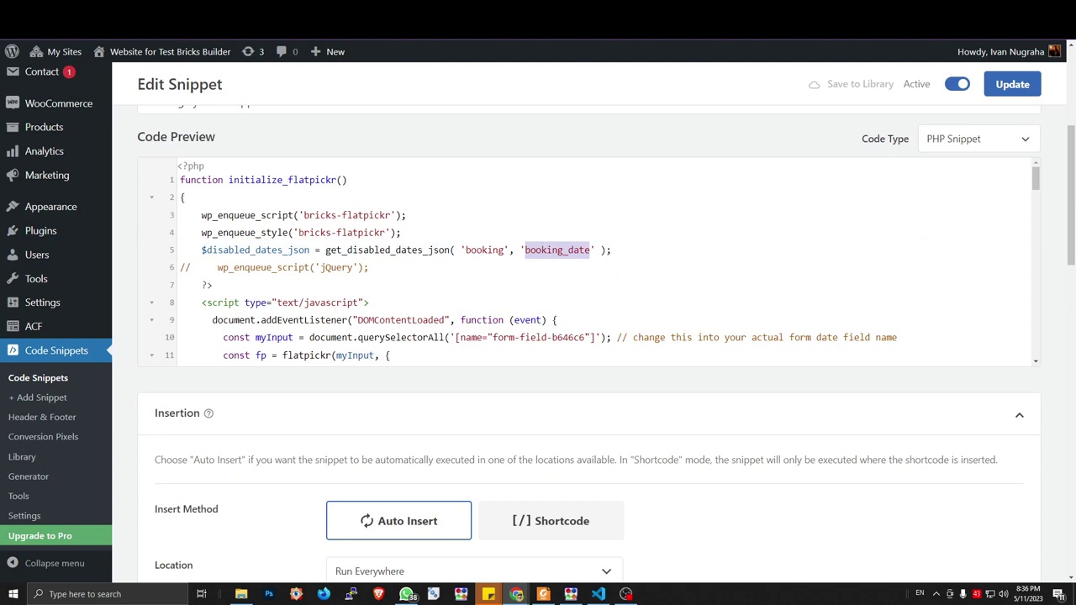
key("ctrl+Tab")
scroll(596, 146, "down", 4)
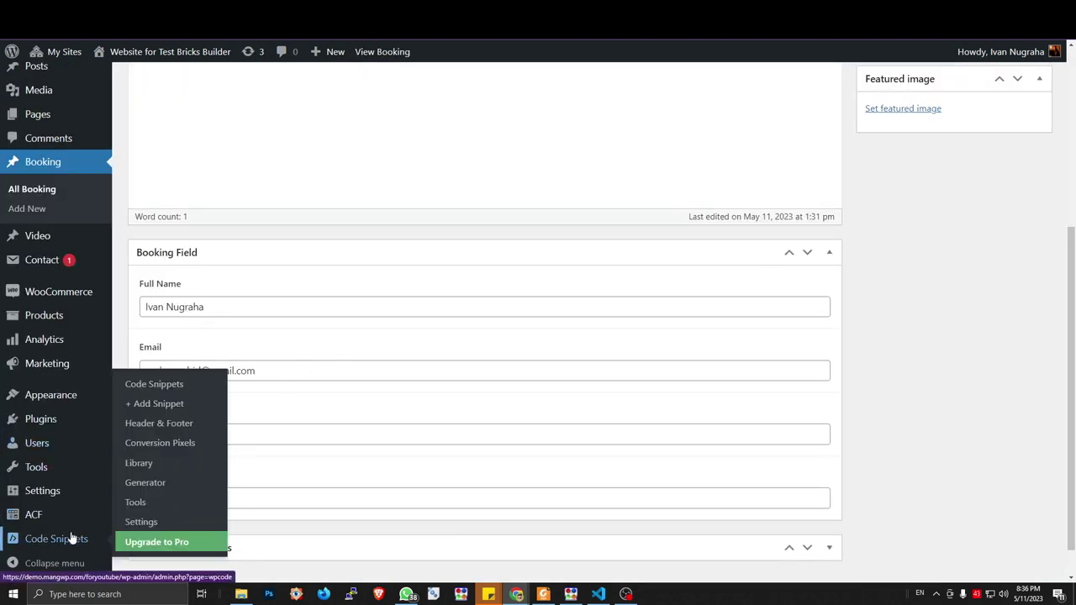
Change line 5's meta key from booking_date to book_date and update the snippet
mouse_move(72, 501)
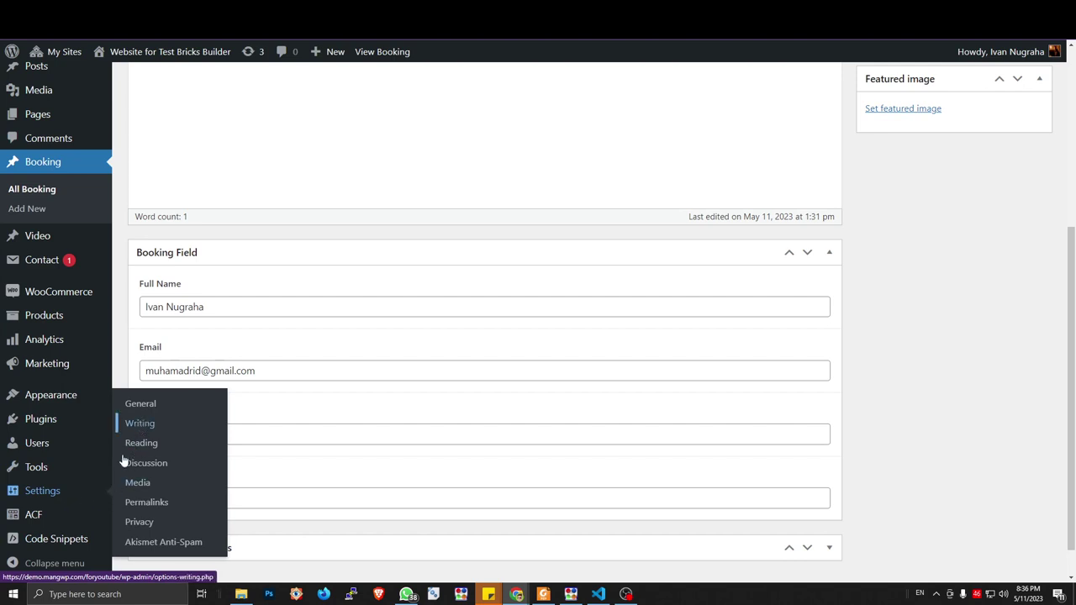
mouse_move(73, 542)
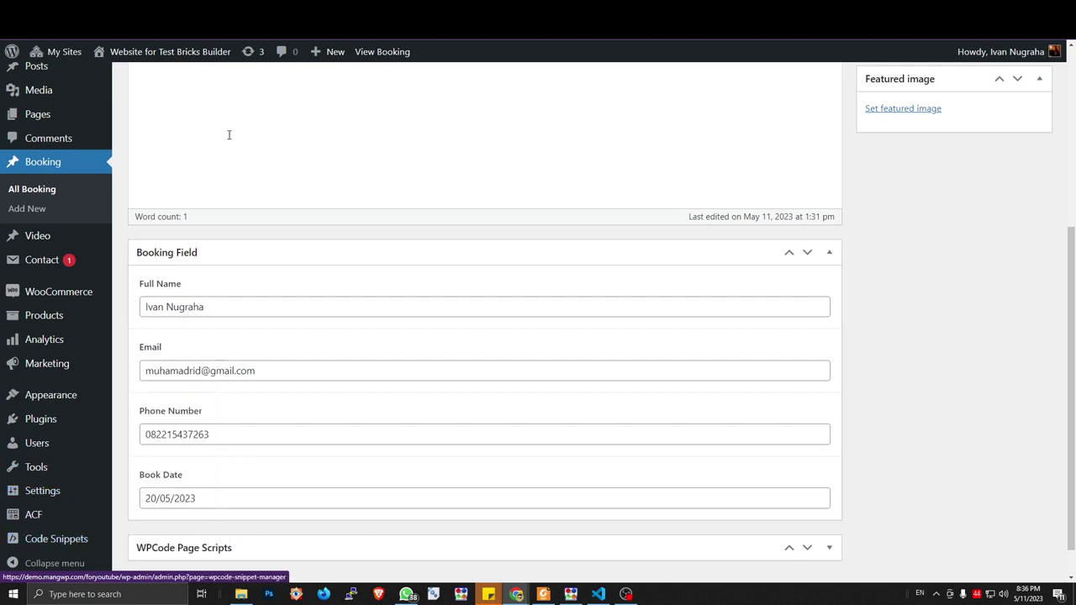
mouse_move(308, 51)
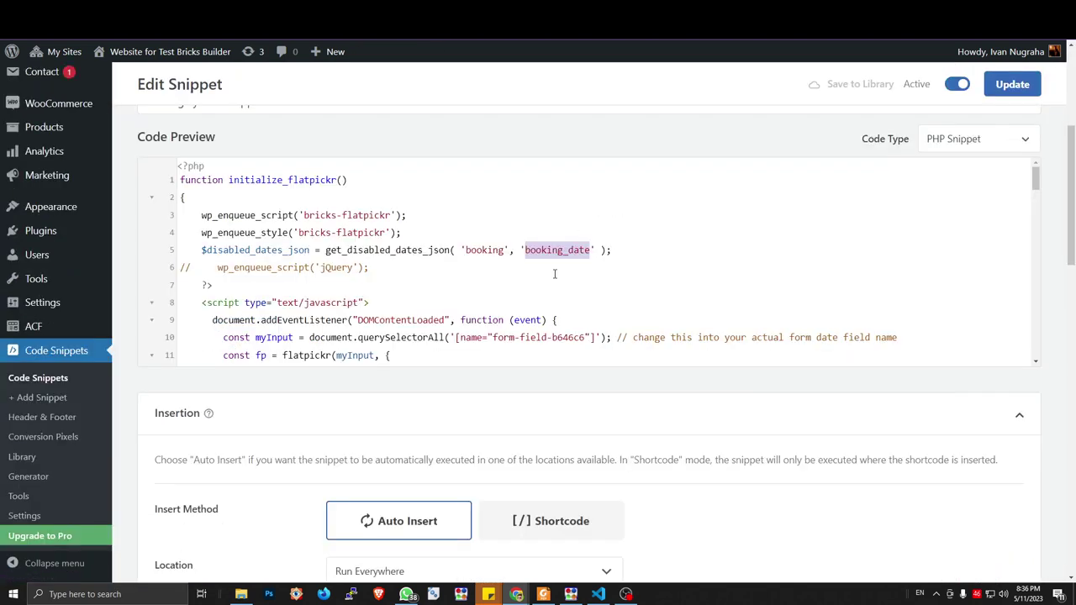
left_click(554, 273)
double_click(584, 250)
type("book_date")
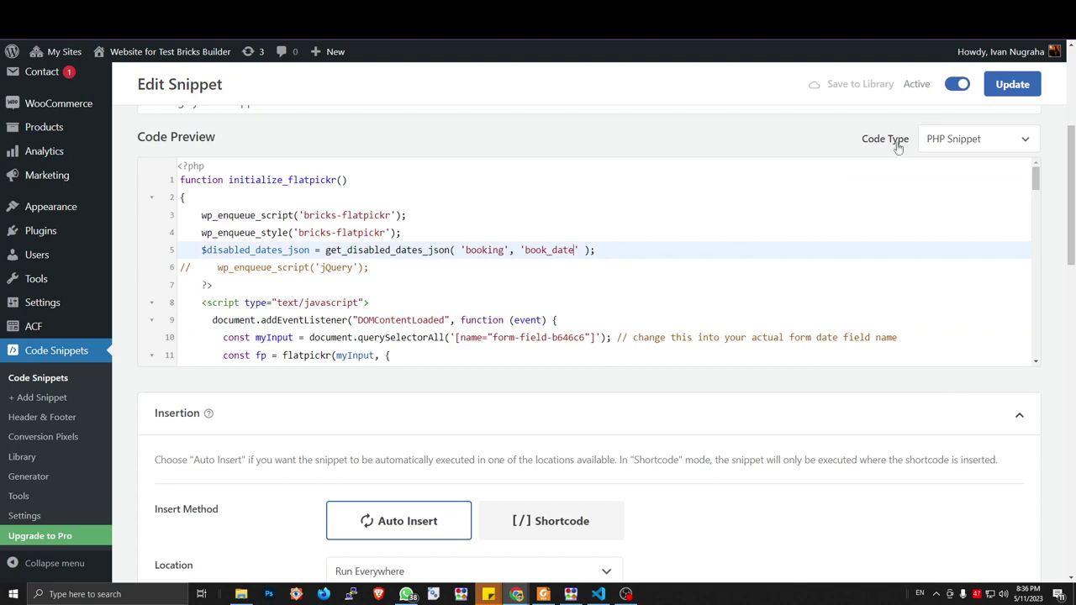
left_click(993, 90)
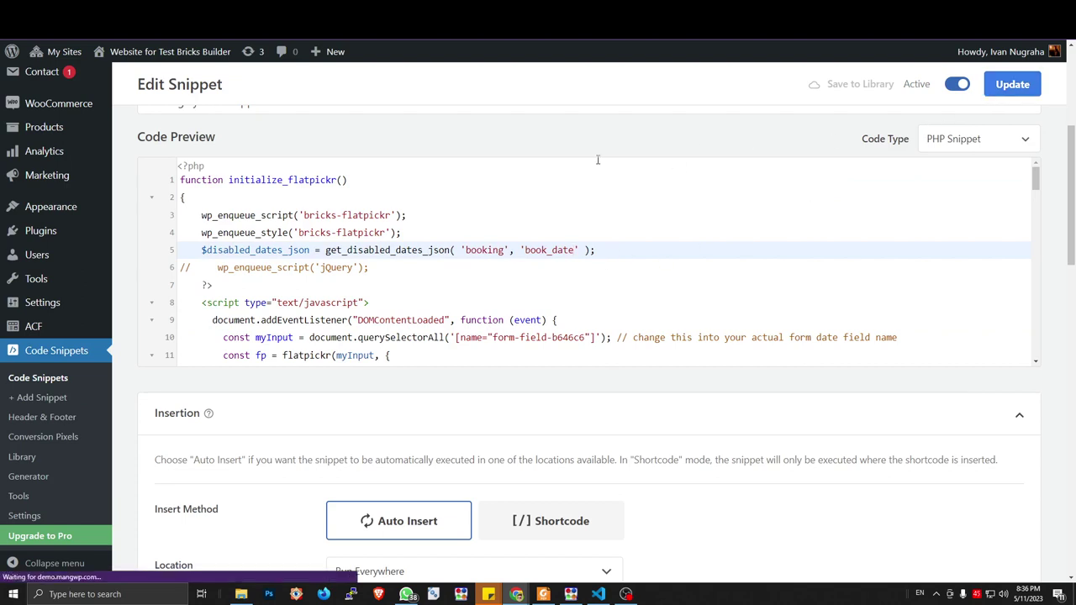
Reload the Rent a Room form page so the snippet change applies
scroll(496, 245, "down", 2)
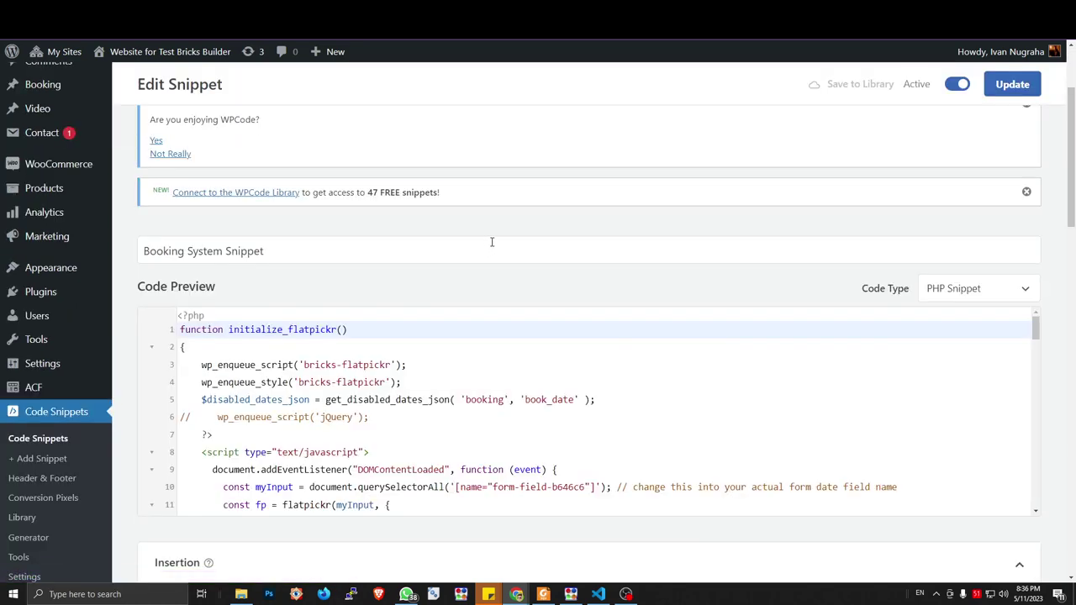
scroll(540, 242, "down", 3)
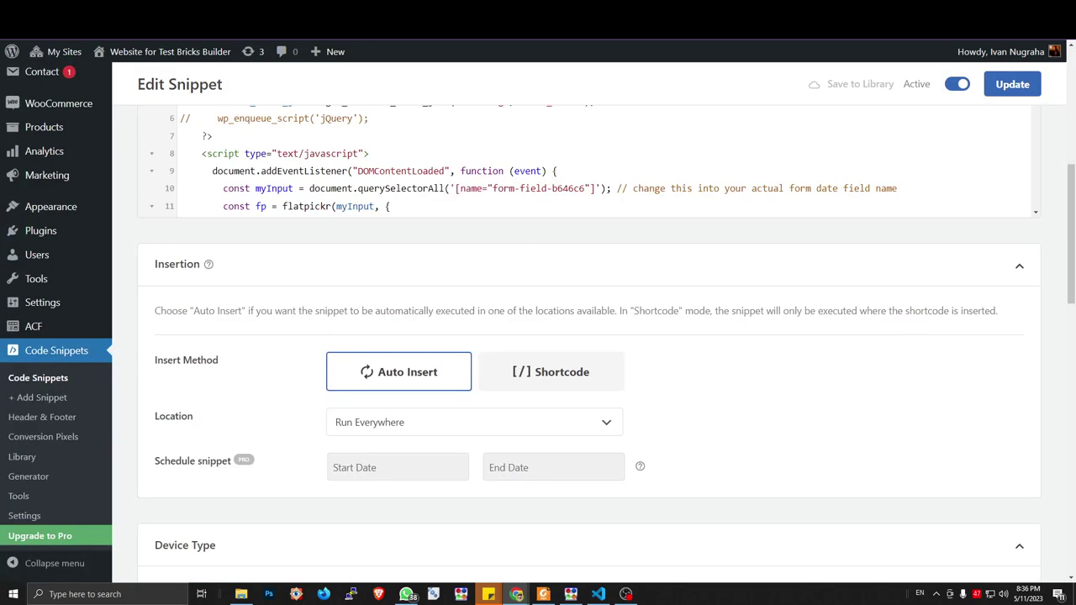
key("ctrl+Tab")
key("F5")
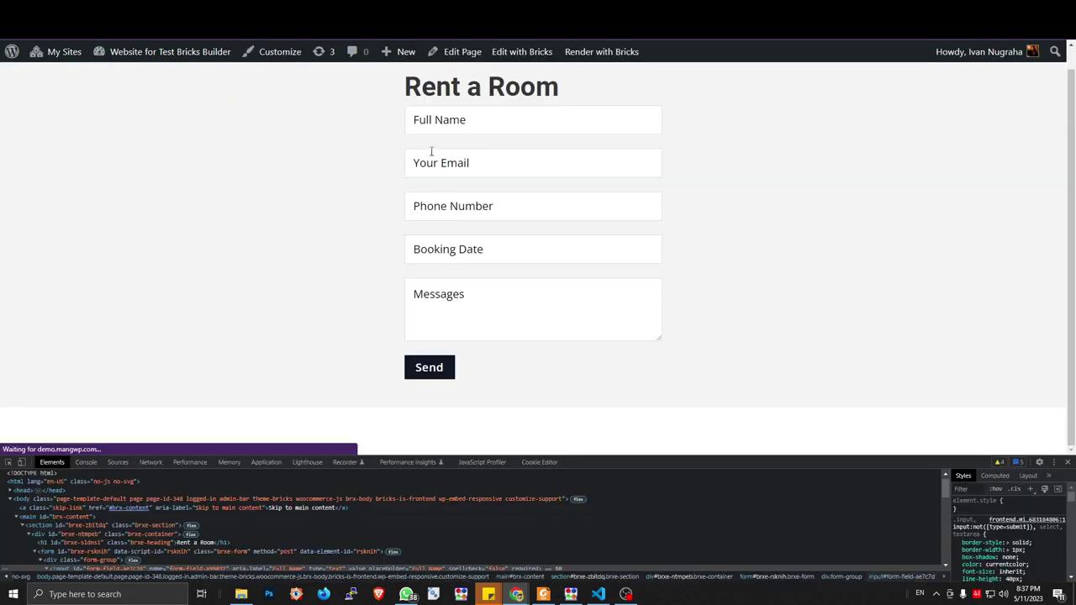
Check the date picker, view the Booking posts list, and reload the Rent a Room form
left_click(461, 244)
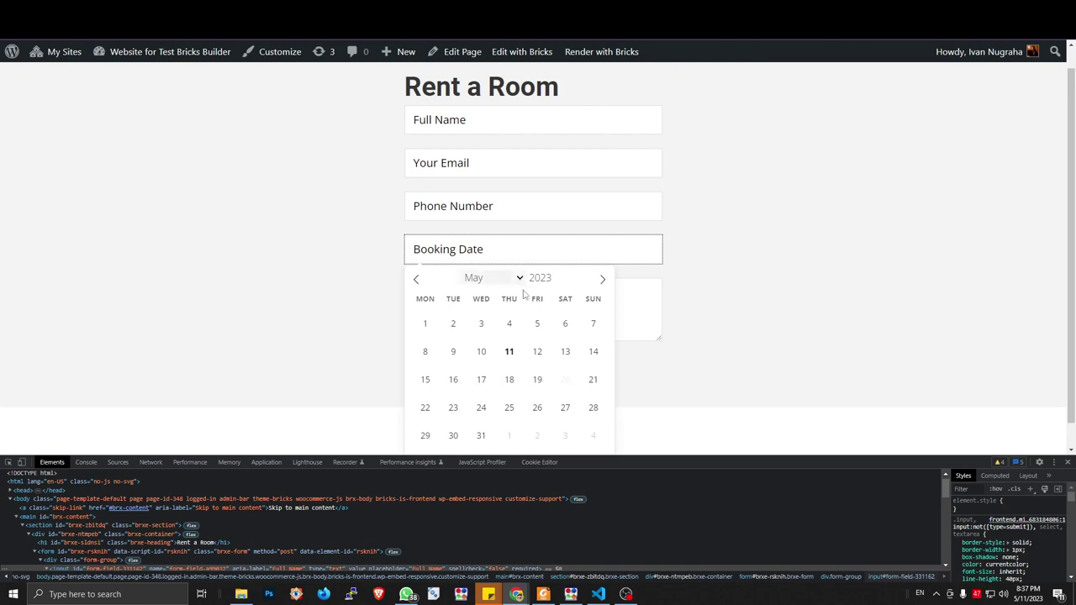
left_click(720, 264)
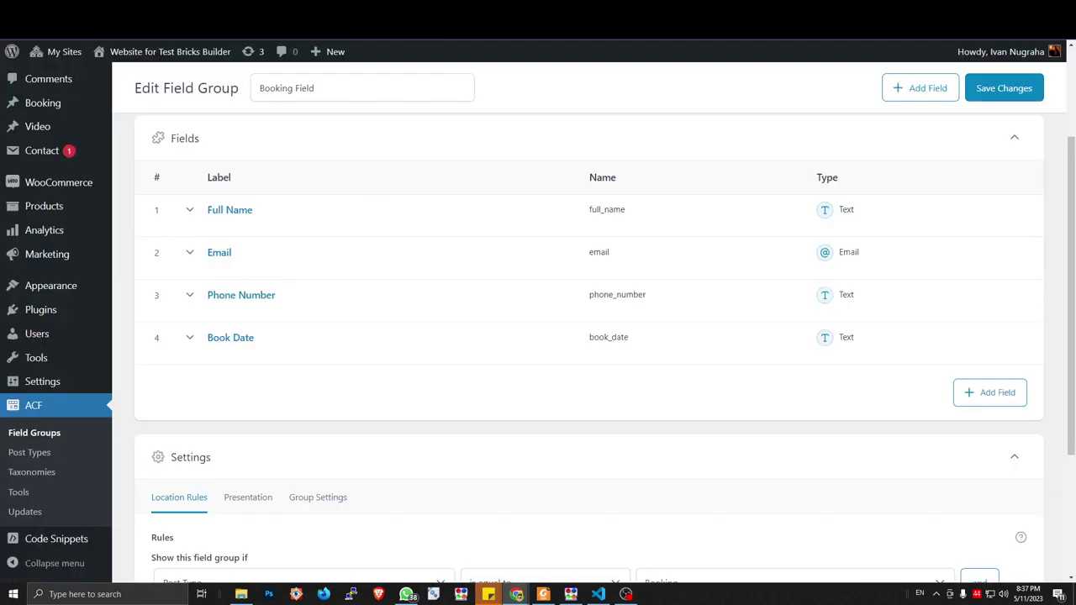
mouse_move(91, 210)
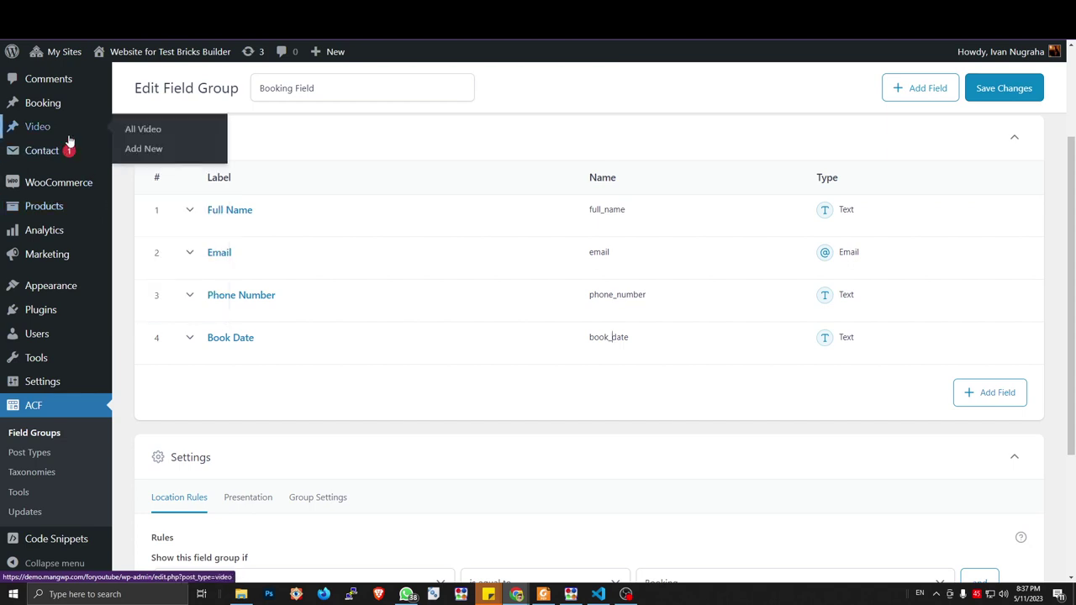
left_click(138, 104)
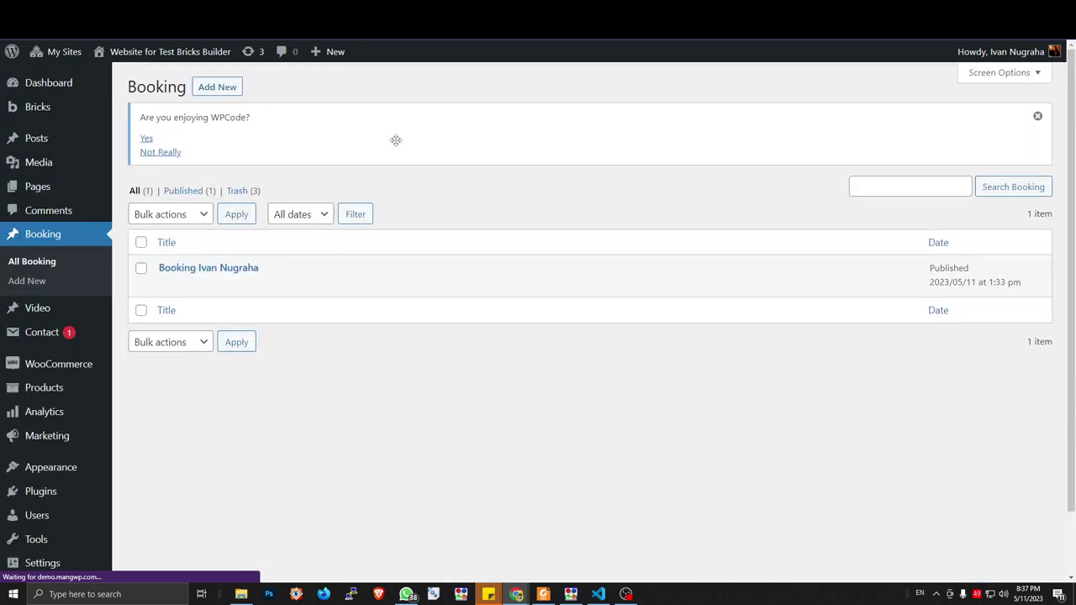
mouse_move(211, 269)
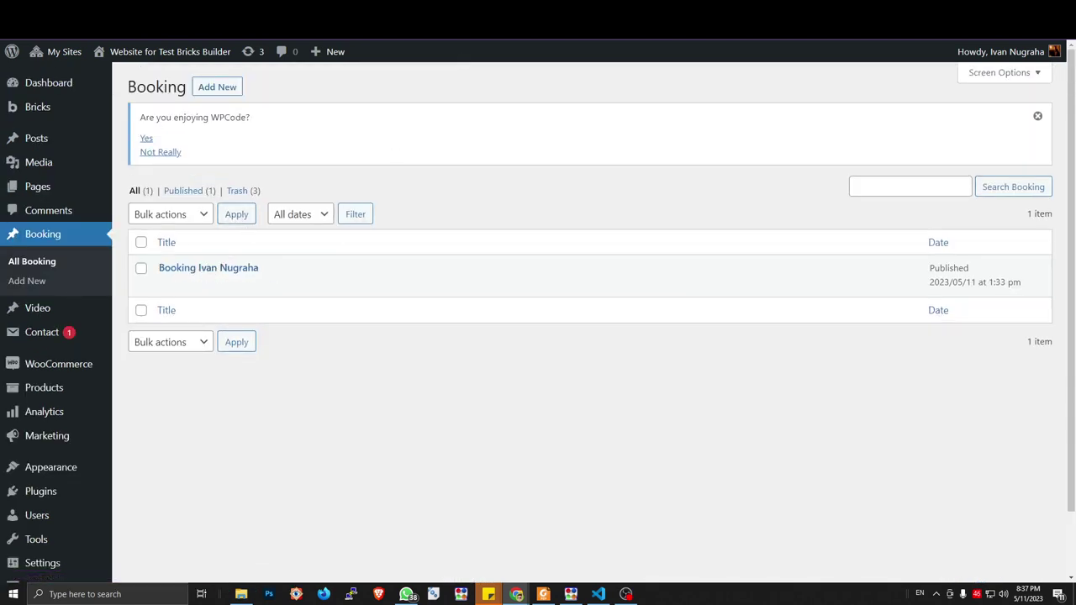
key("ctrl+Tab")
key("ctrl+Tab")
key("ctrl+Tab")
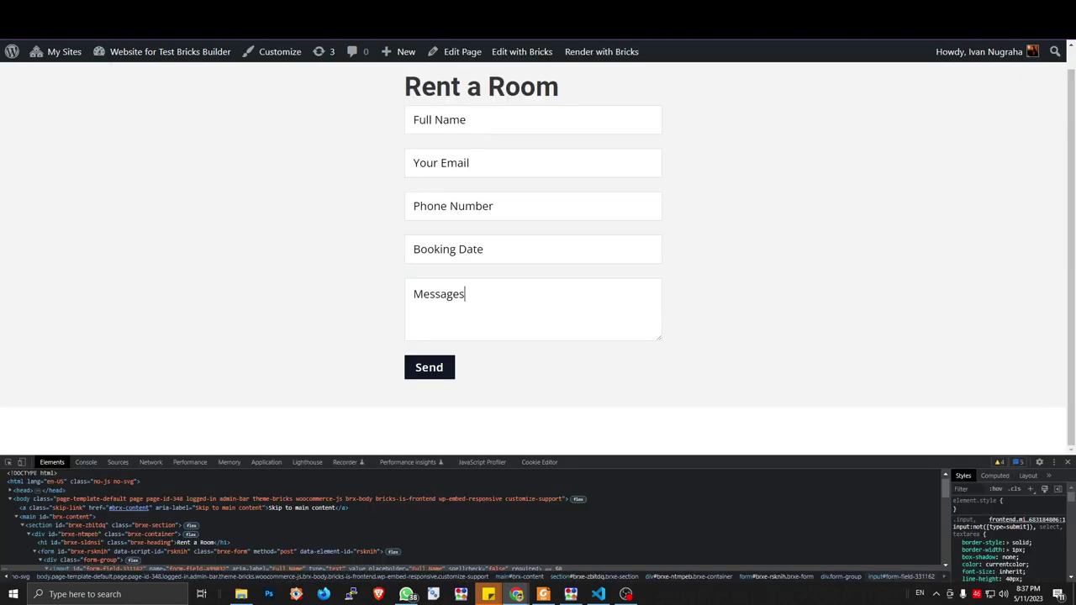
key("F5")
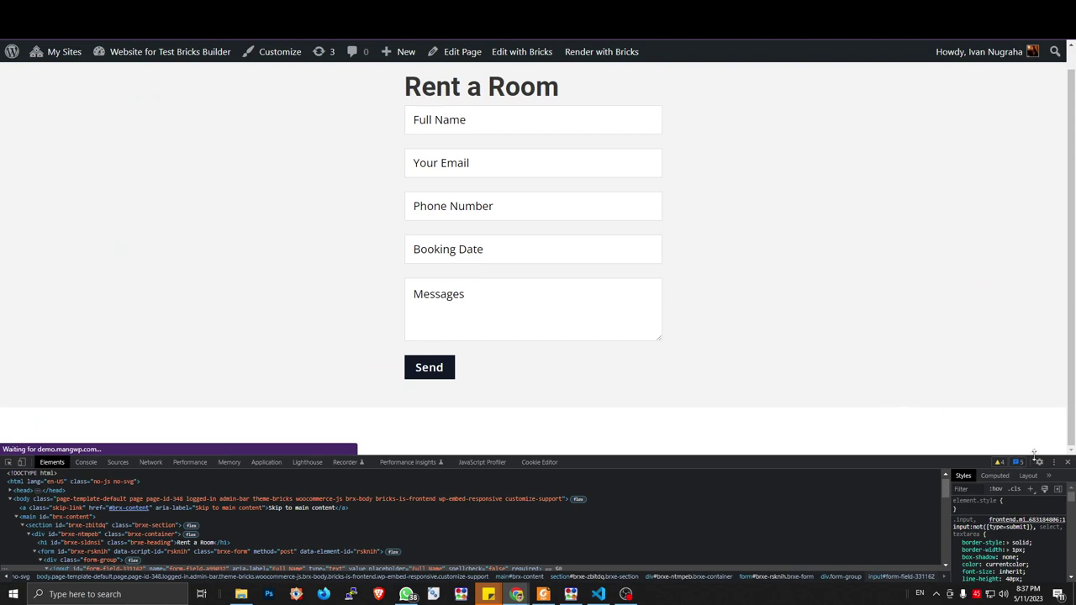
Submit a test booking for 25/05/2023 with the message 'Hi I wanna book this room'
left_click(1069, 464)
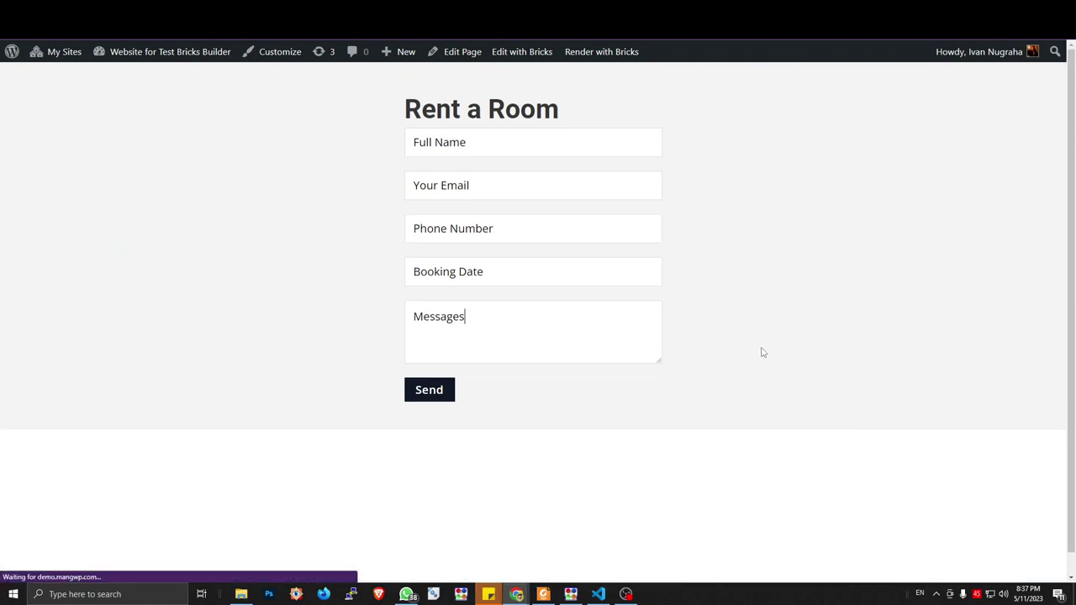
left_click(468, 142)
left_click(496, 180)
left_click(477, 271)
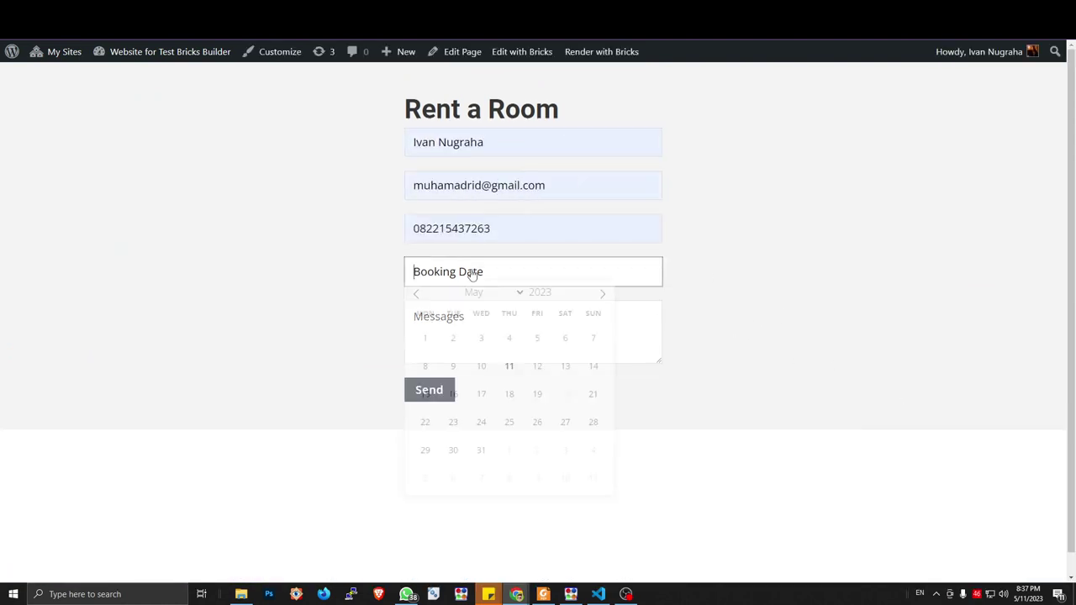
left_click(510, 431)
left_click(483, 333)
type("Hi")
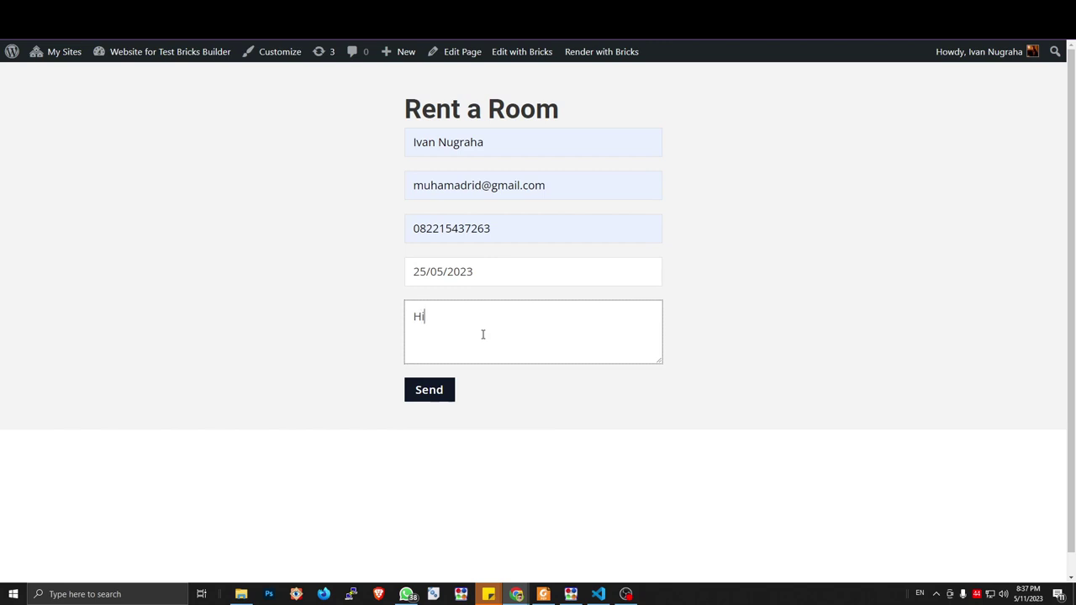
type(" Iwanna book this room")
left_click(431, 322)
left_click(440, 389)
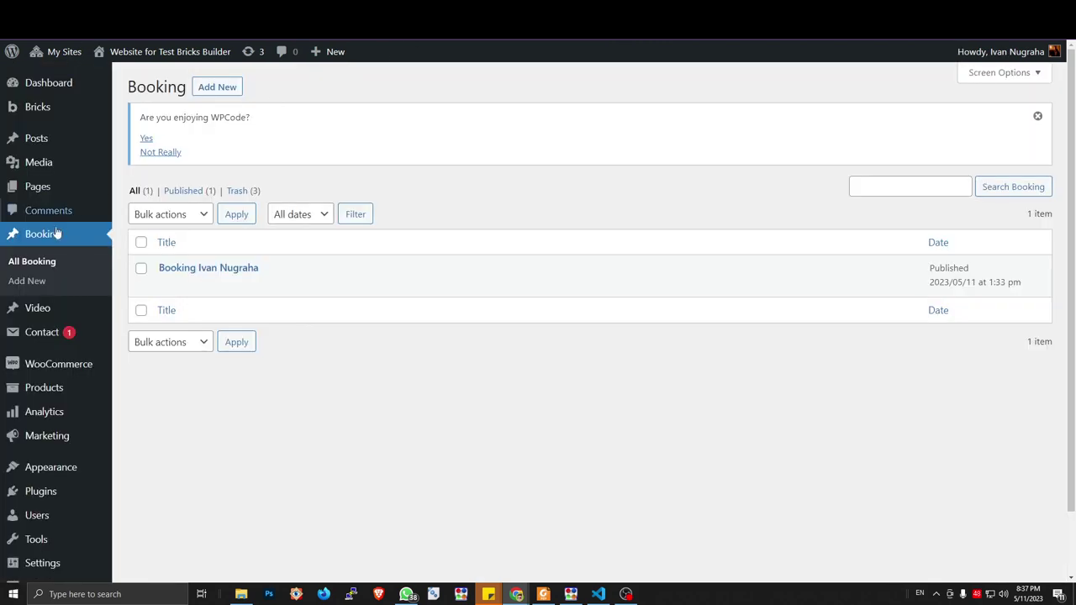
Refresh the Booking list and check 25 May in the reloaded form's date picker
left_click(183, 267)
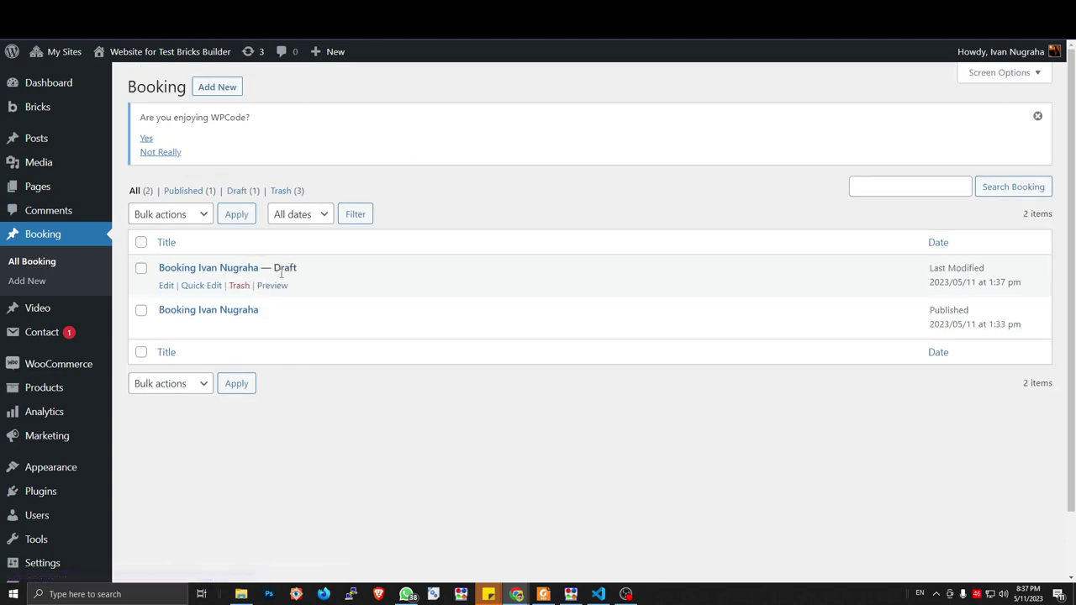
key("ctrl+Tab")
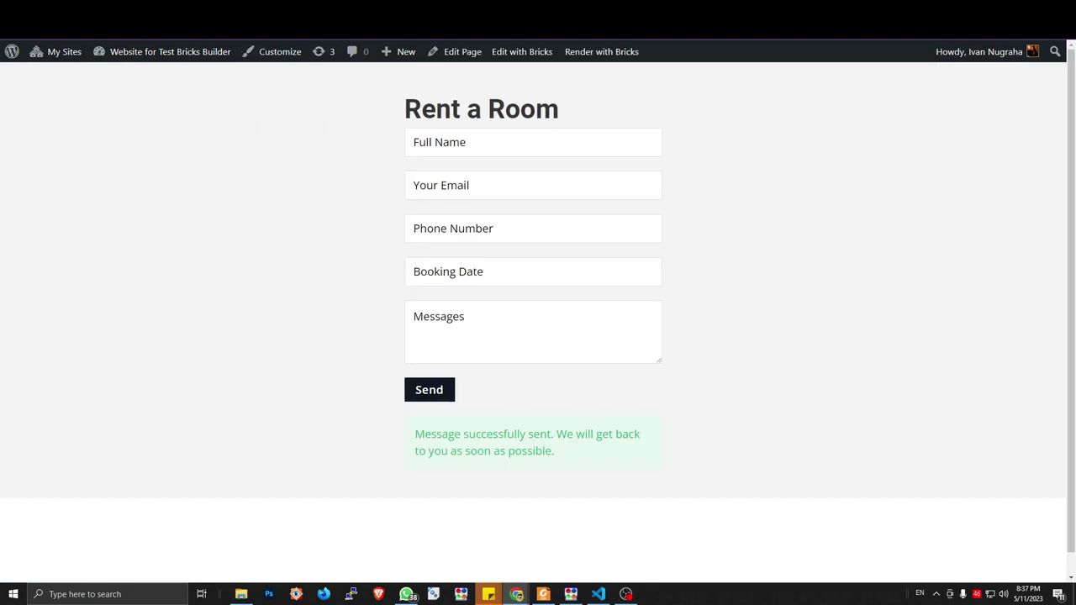
key("F5")
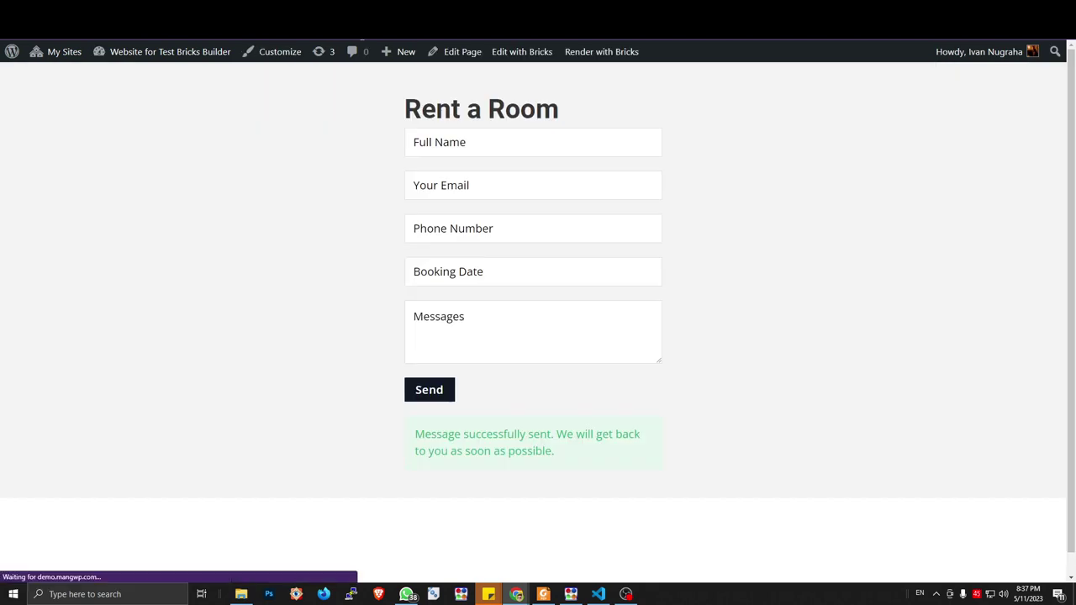
left_click(479, 276)
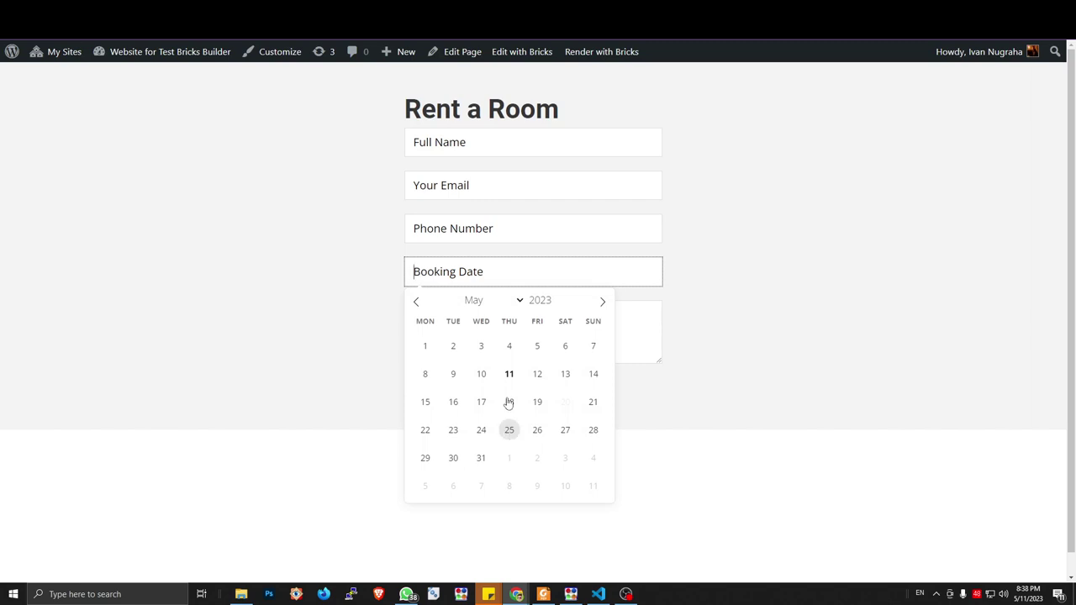
Publish the draft test booking and reload the Rent a Room form
key("ctrl+Tab")
left_click(167, 286)
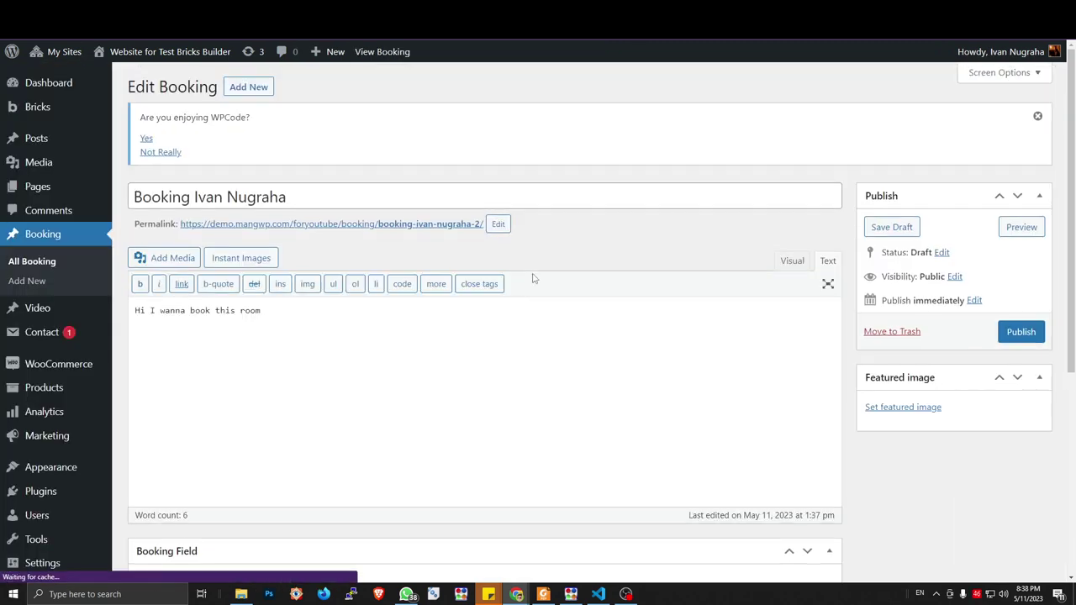
scroll(421, 336, "down", 4)
scroll(172, 463, "up", 5)
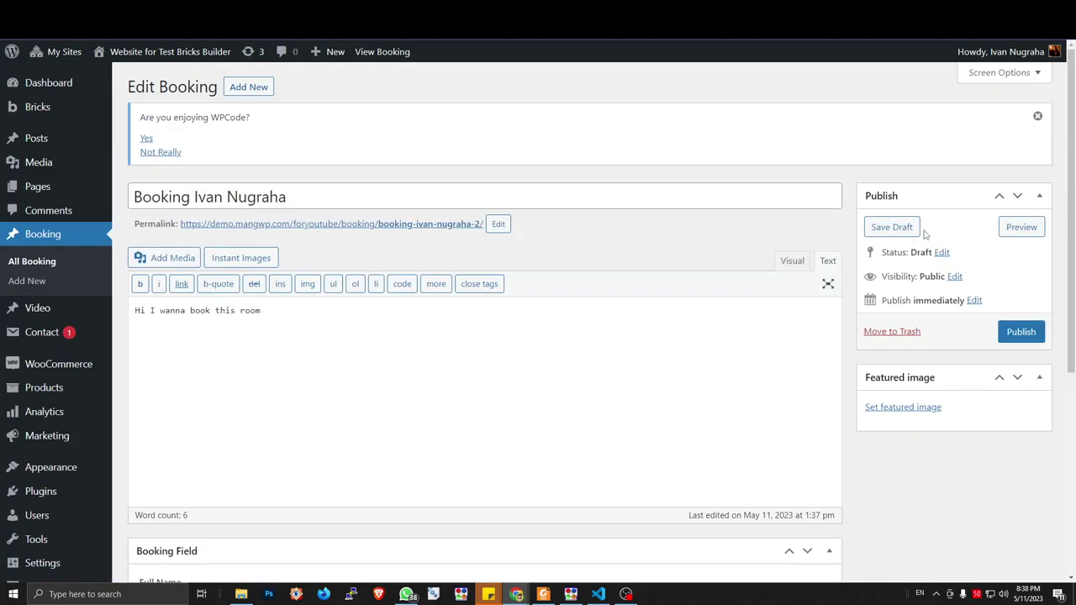
left_click(1021, 332)
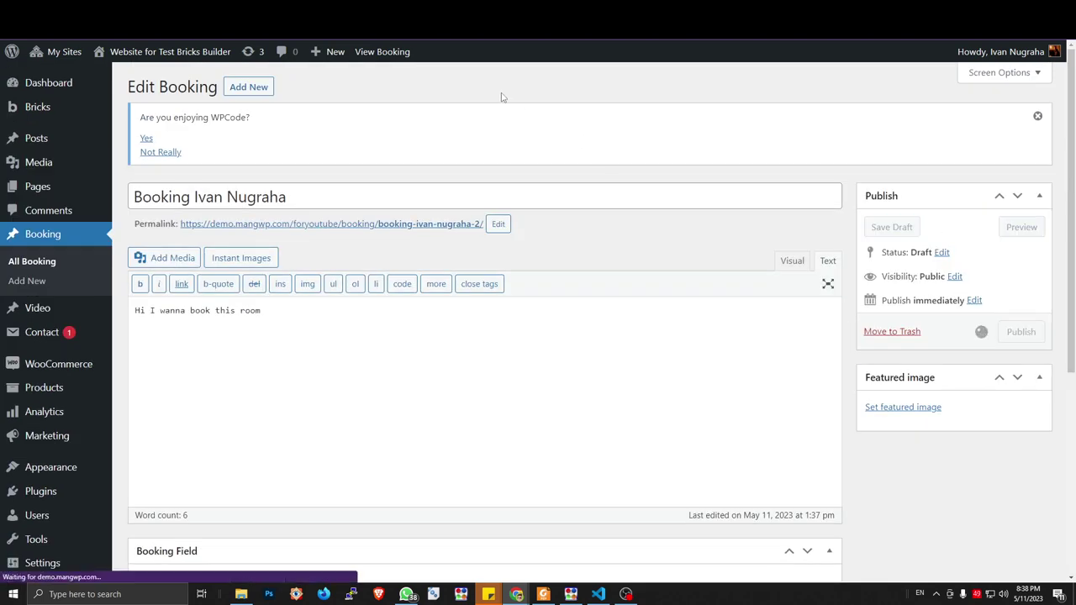
scroll(506, 94, "down", 2)
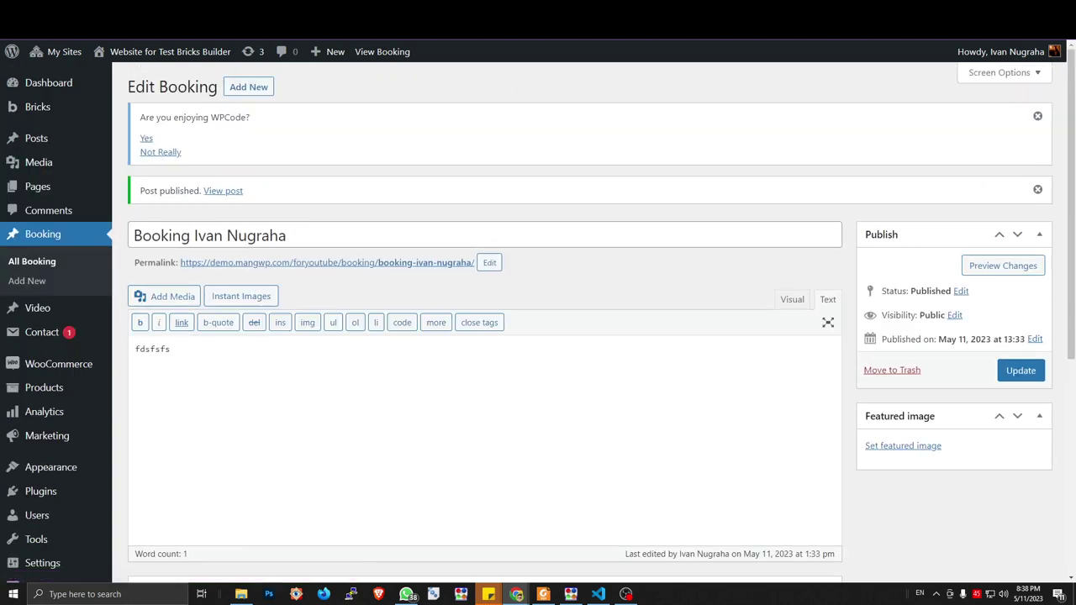
key("ctrl+Tab")
key("F5")
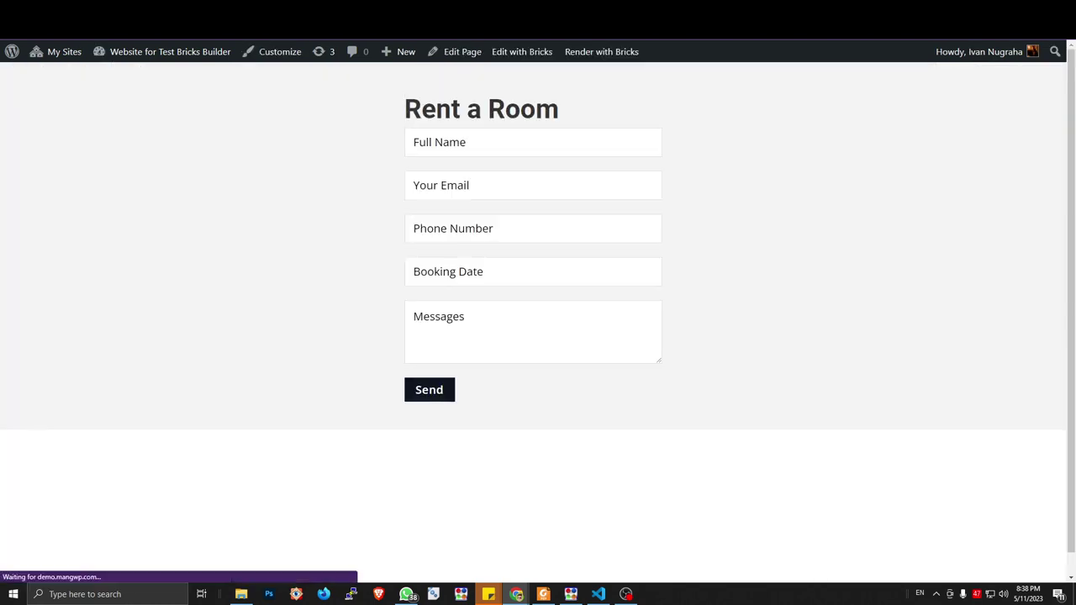
left_click(481, 276)
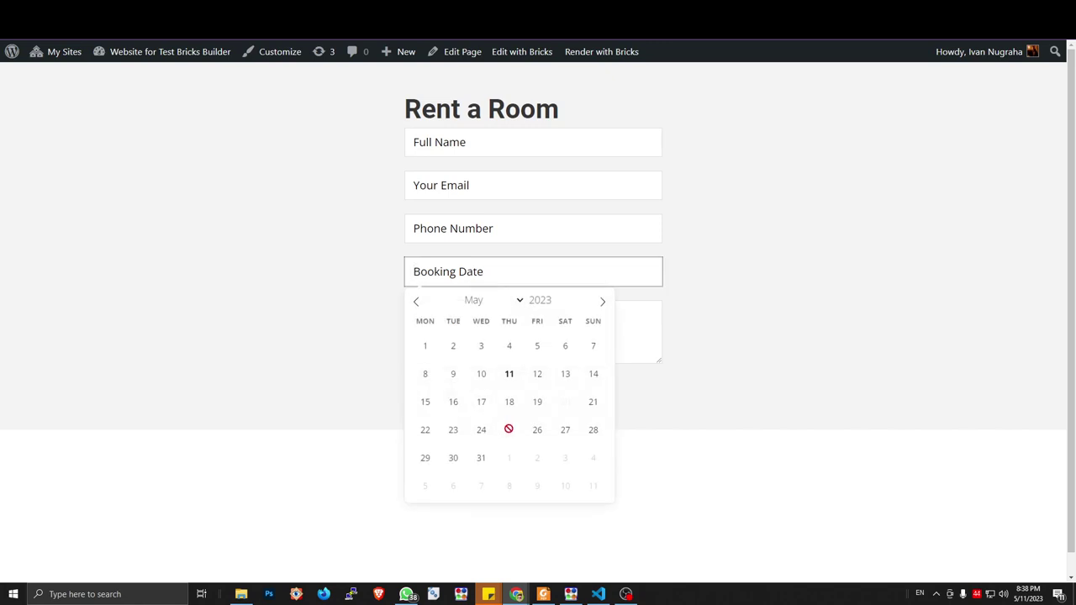
left_click(691, 365)
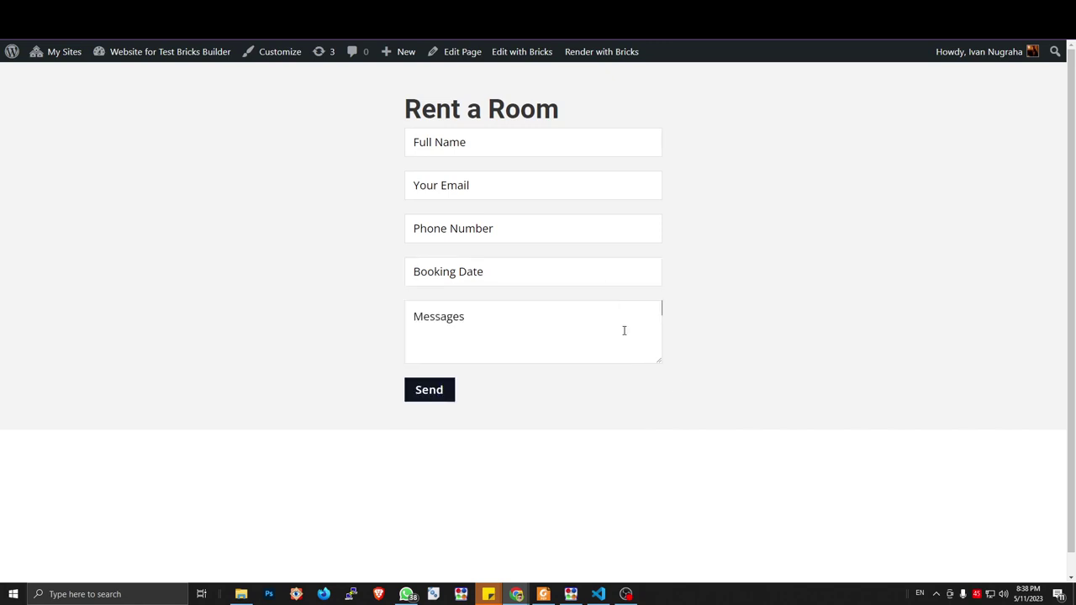
left_click(470, 284)
key("Escape")
left_click(423, 273)
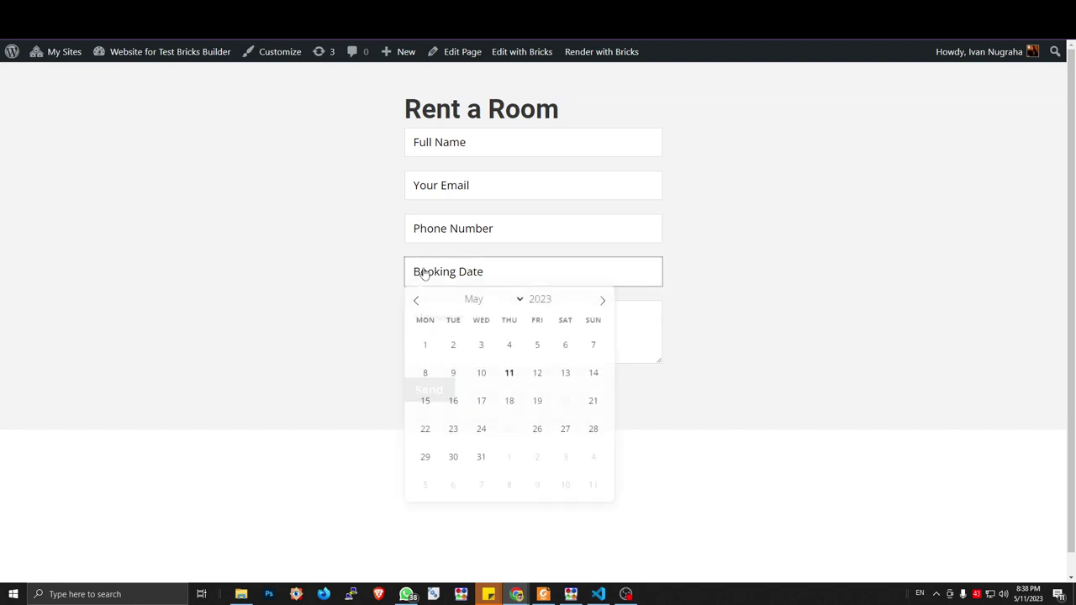
left_click(341, 243)
key("ctrl+Tab")
key("ctrl+Tab")
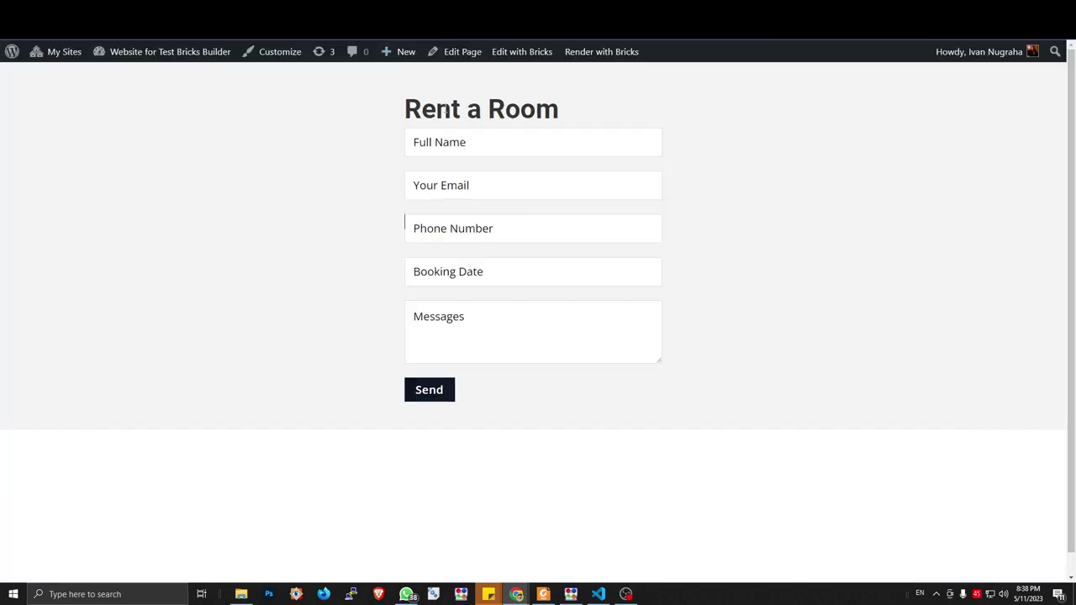
Fill in the Full Name, Email and Phone fields with the tester's details
left_click(448, 142)
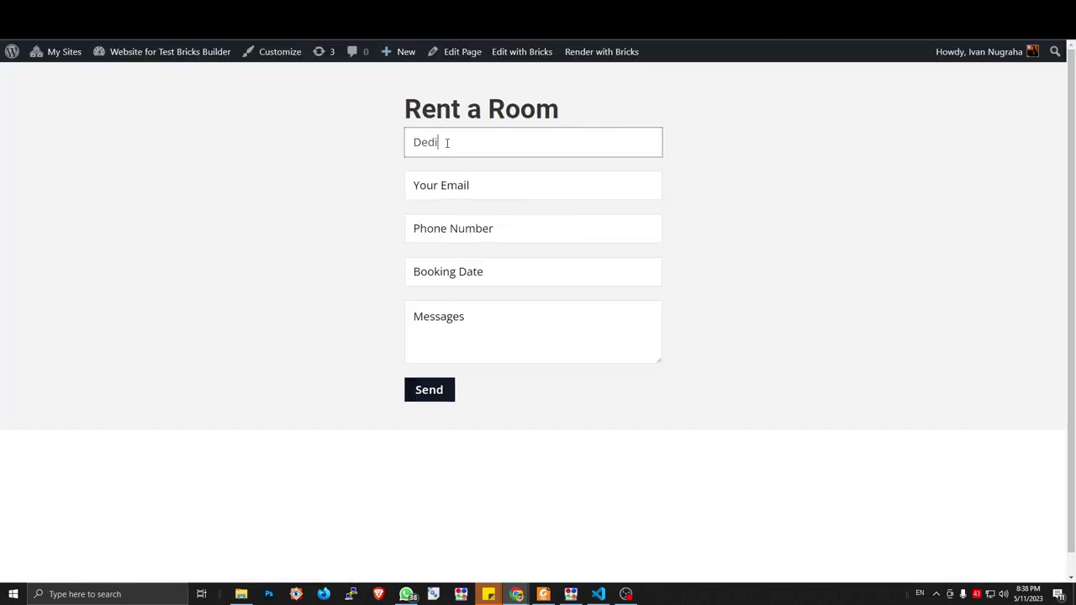
left_click(469, 182)
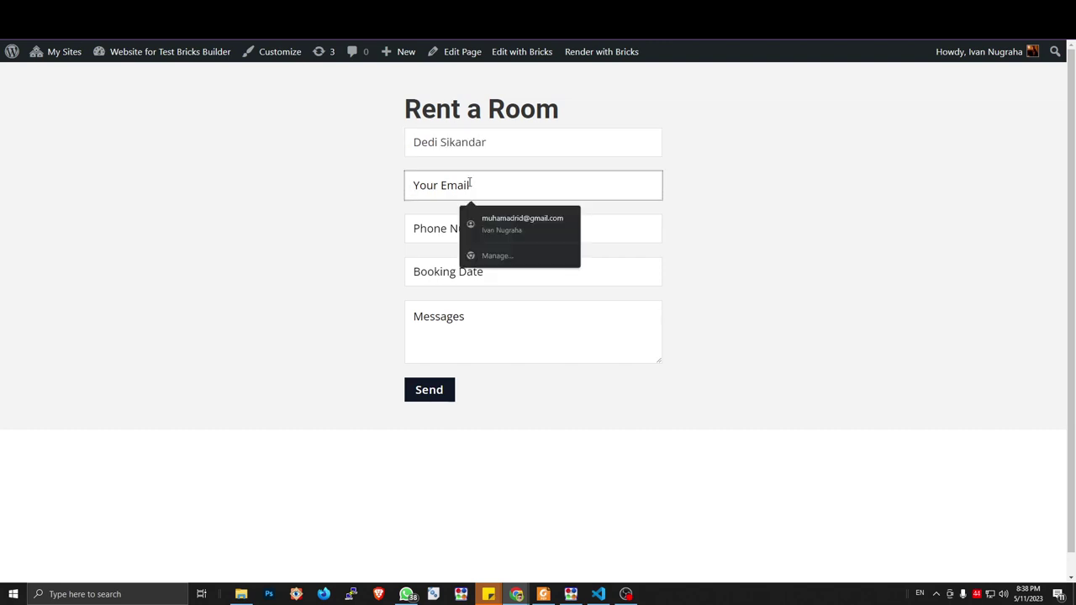
type("dwsa@dfsad.dsa")
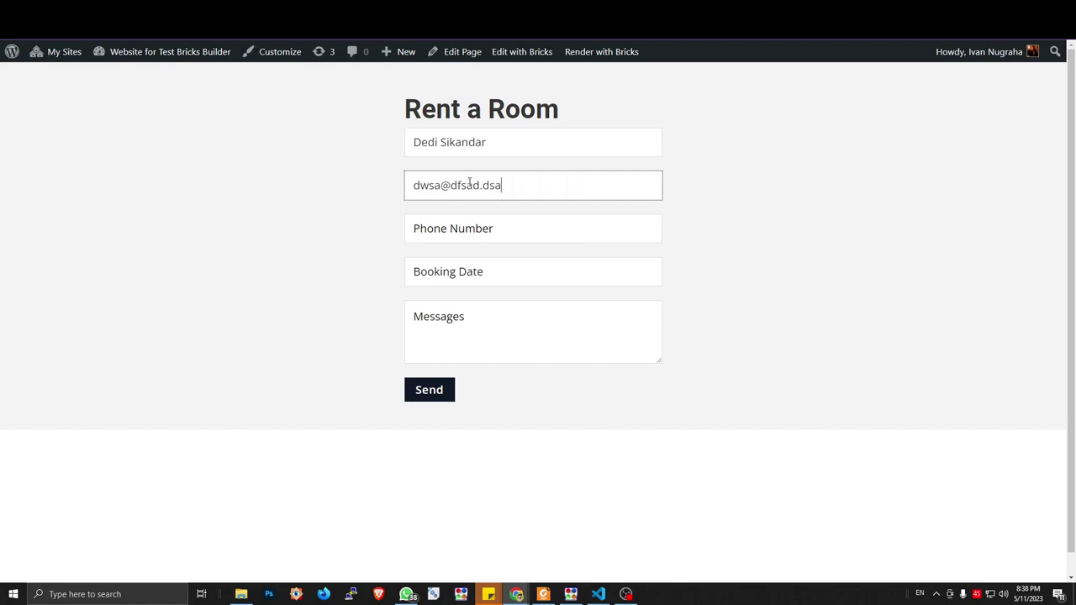
left_click(471, 225)
type("432424234")
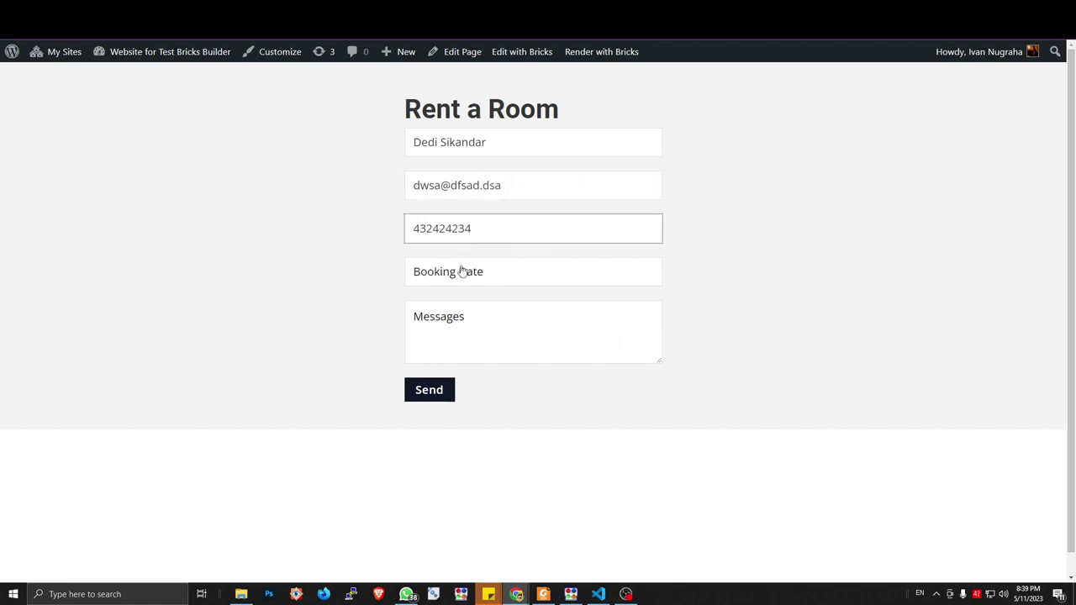
Pick 10 June 2023 as the booking date, write 'Hi', and send the form
left_click(463, 272)
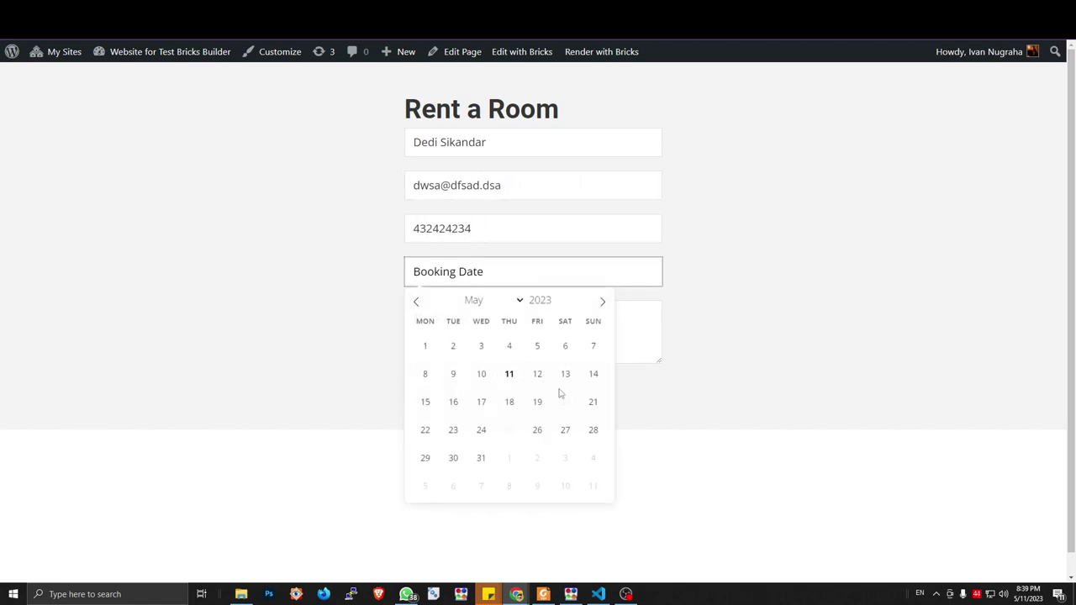
left_click(509, 304)
left_click(484, 382)
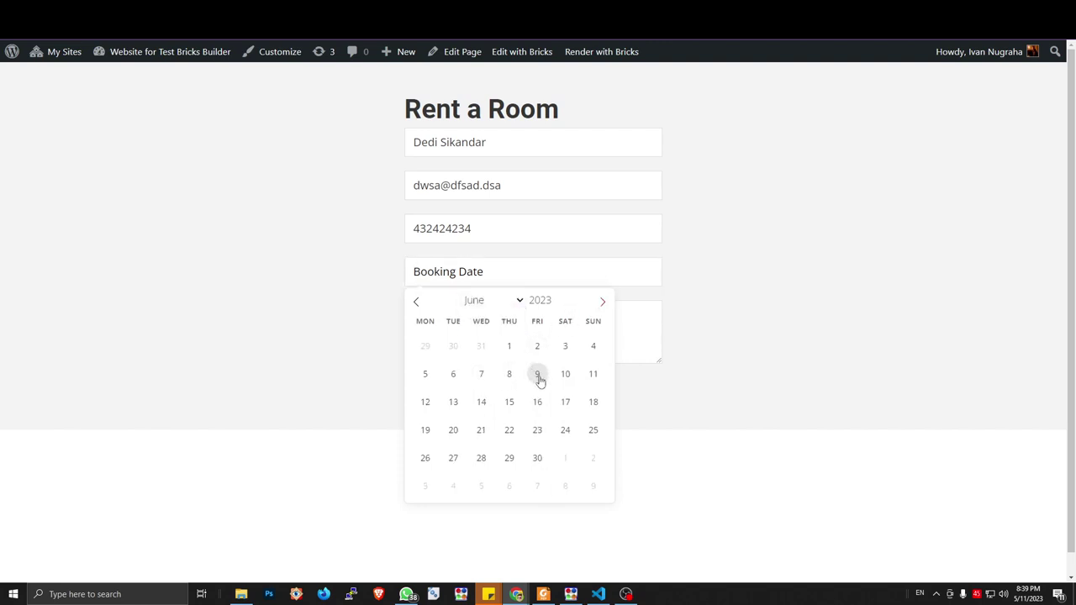
left_click(565, 374)
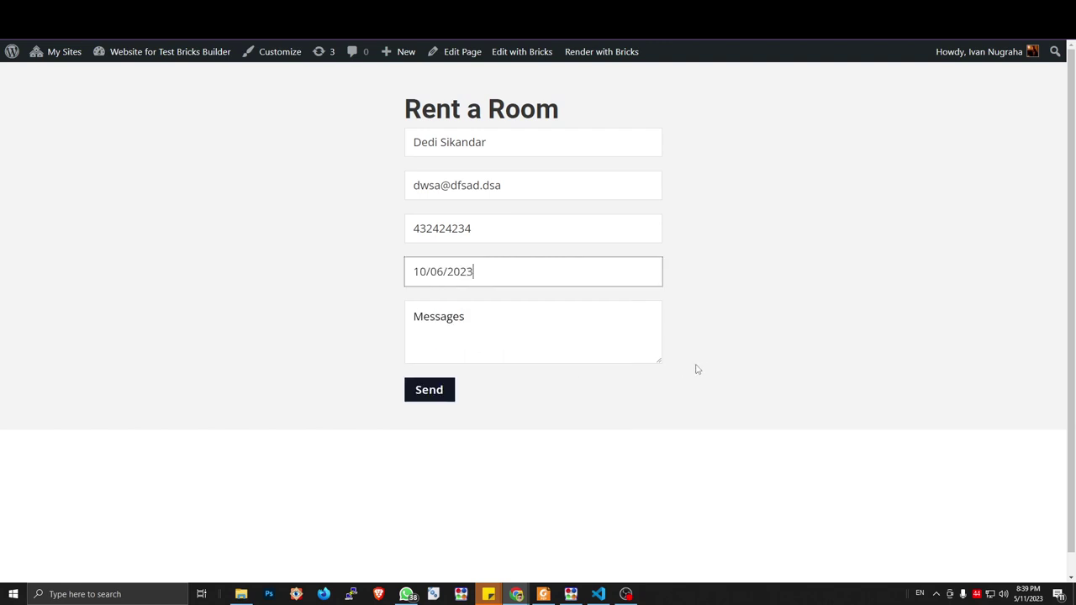
left_click(496, 330)
type("Hi")
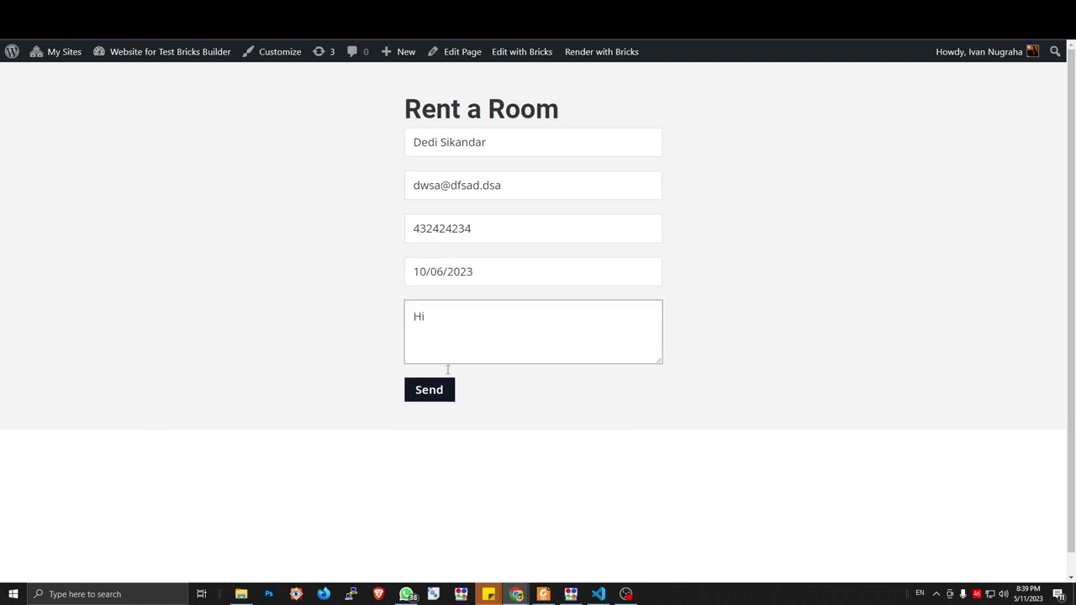
left_click(441, 392)
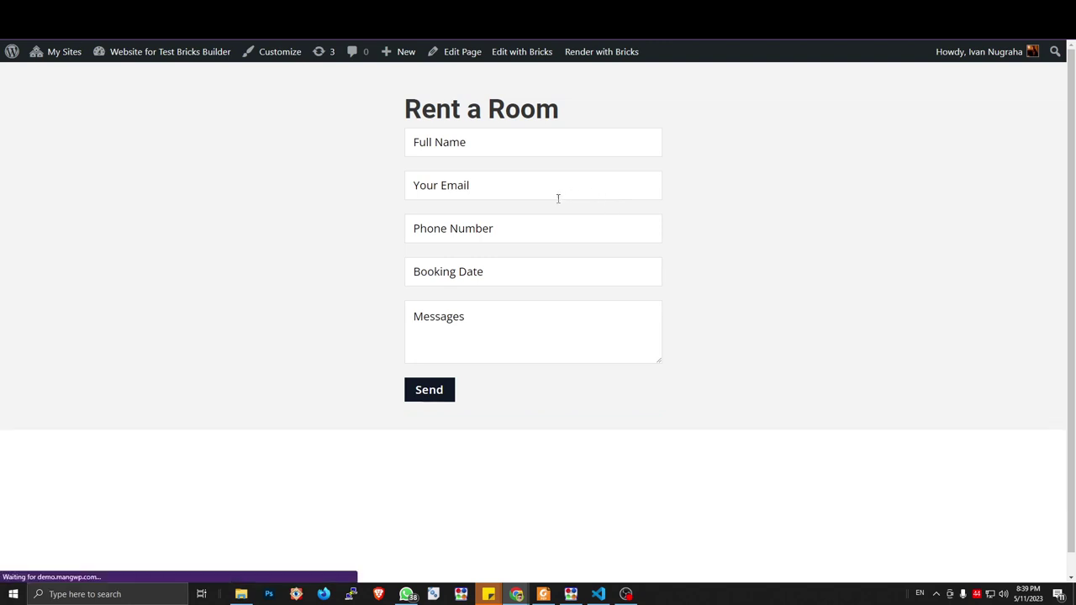
Check the June calendar in the booking date picker without choosing a date
left_click(471, 273)
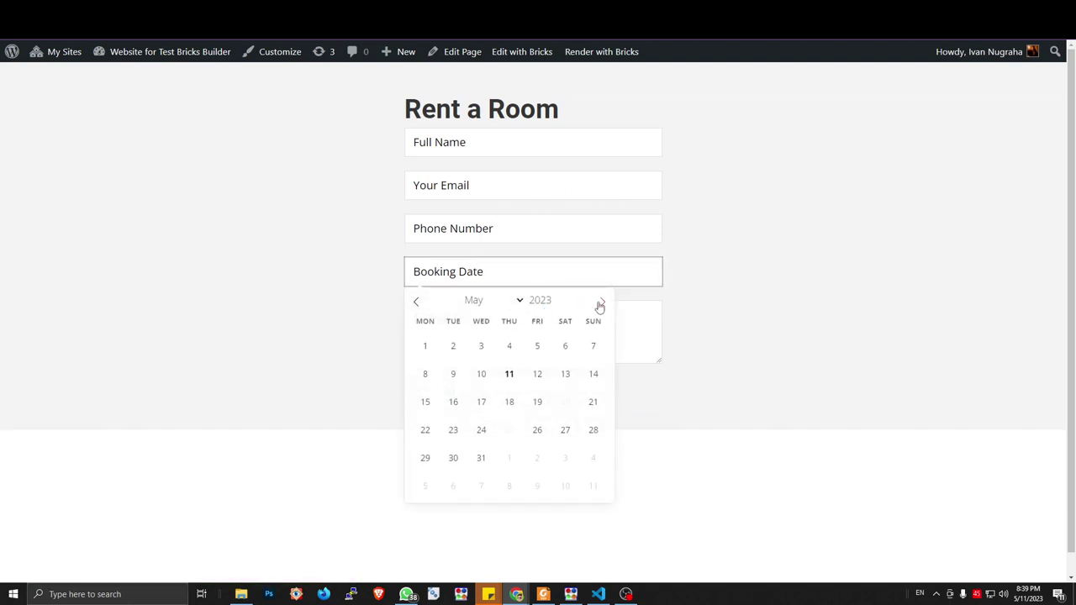
left_click(496, 301)
left_click(488, 384)
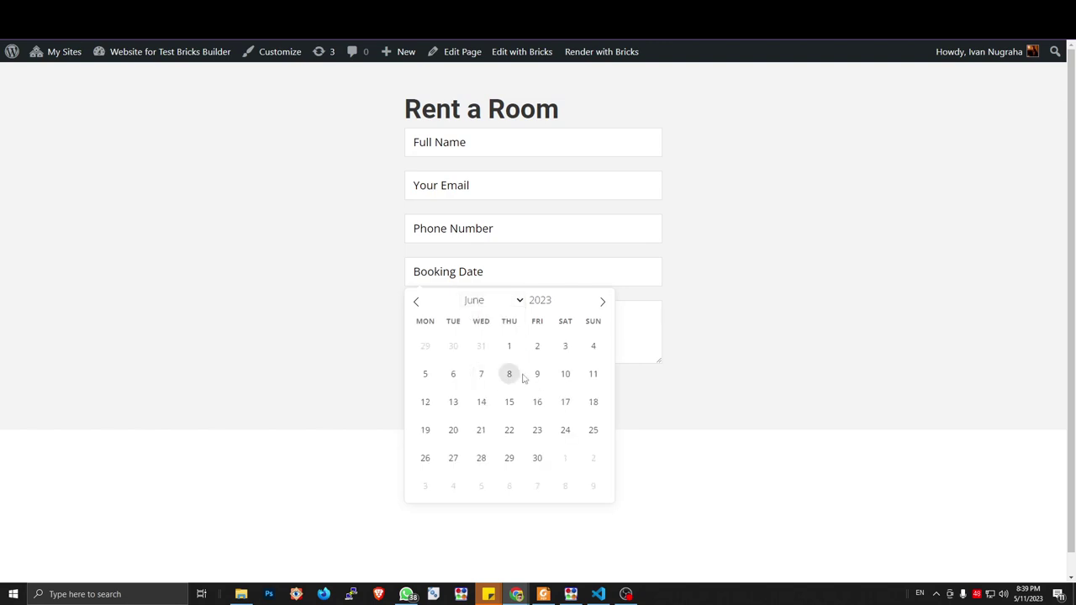
left_click(836, 219)
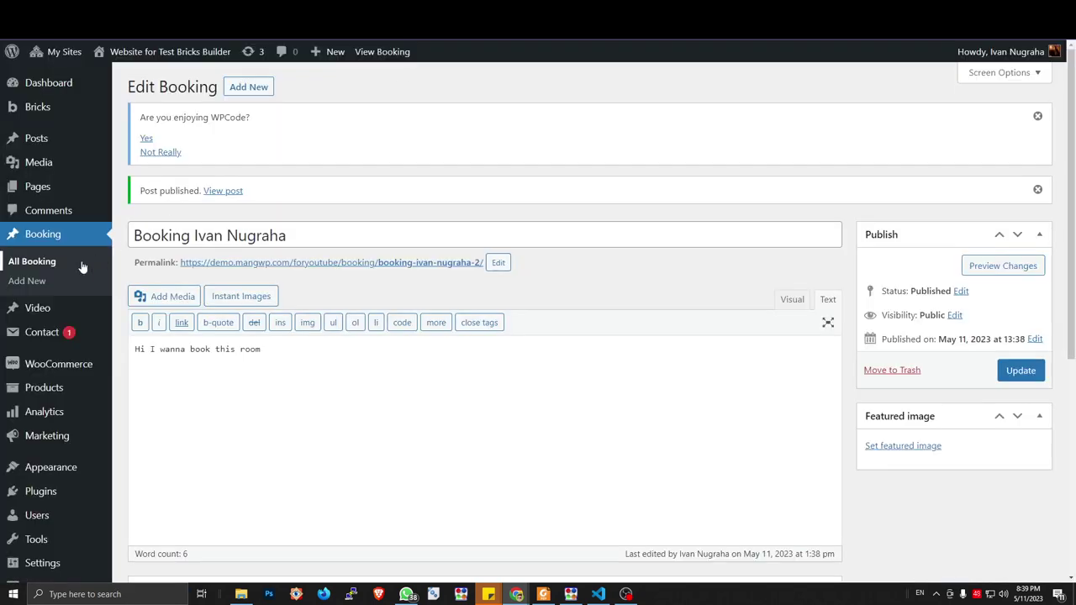
Quick Edit the new draft booking in All Booking and set its status to Published
left_click(82, 267)
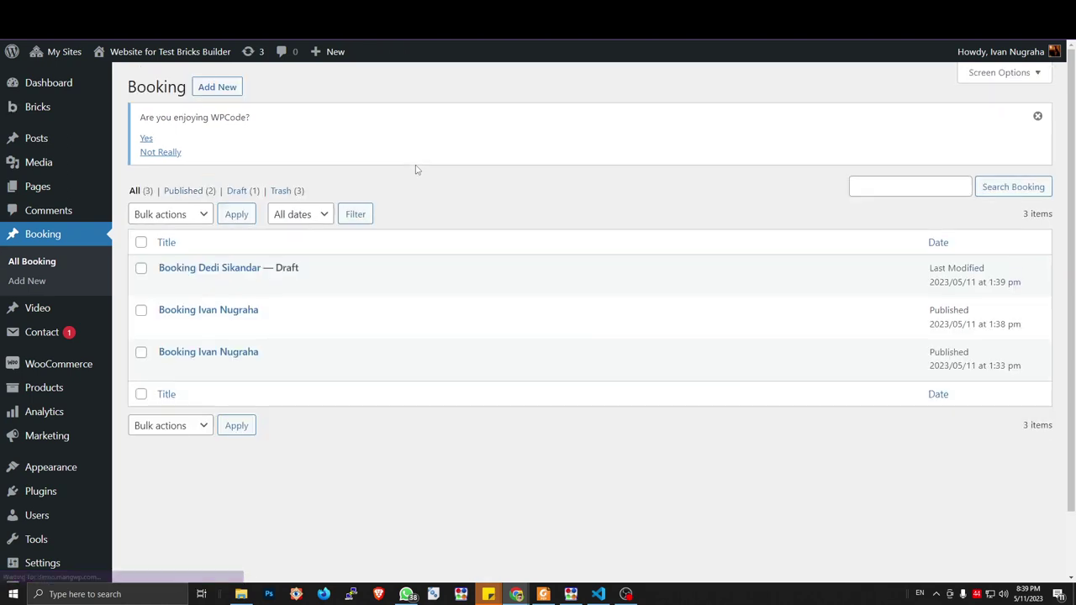
mouse_move(202, 273)
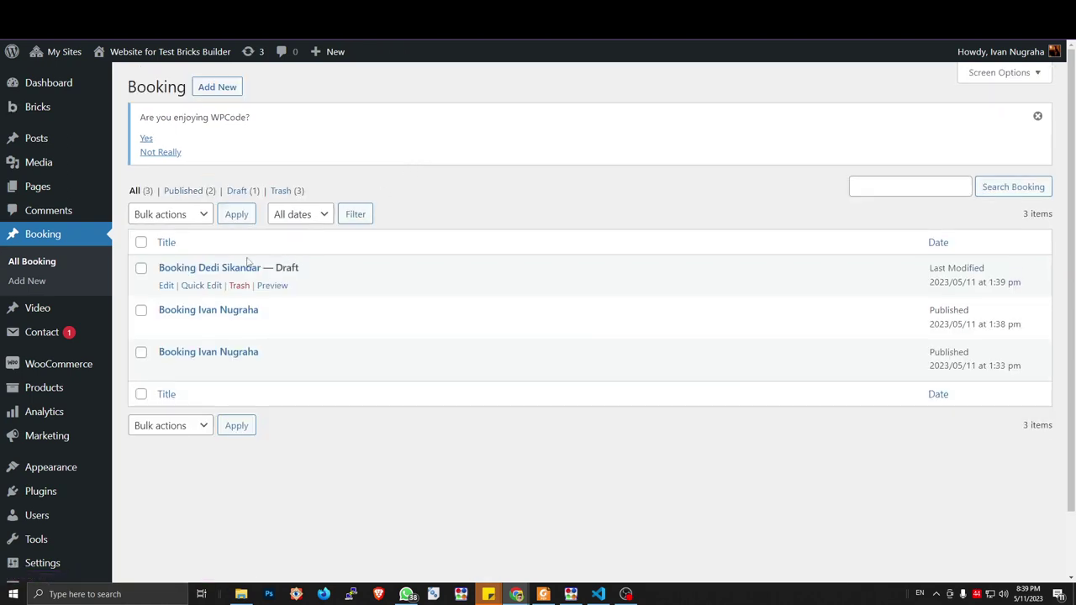
left_click(166, 285)
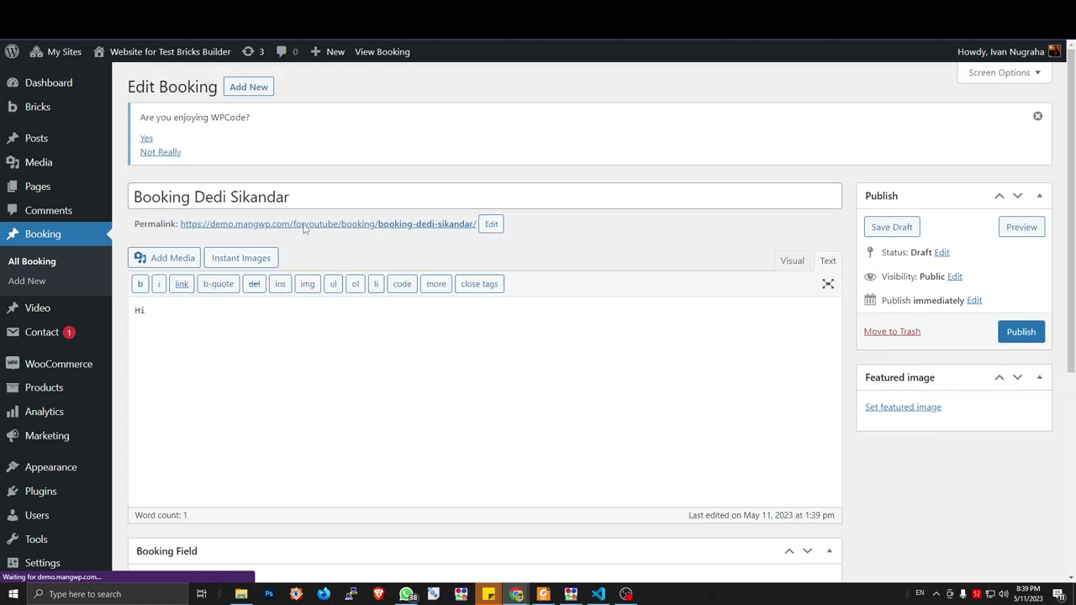
key("alt+Left")
left_click(211, 286)
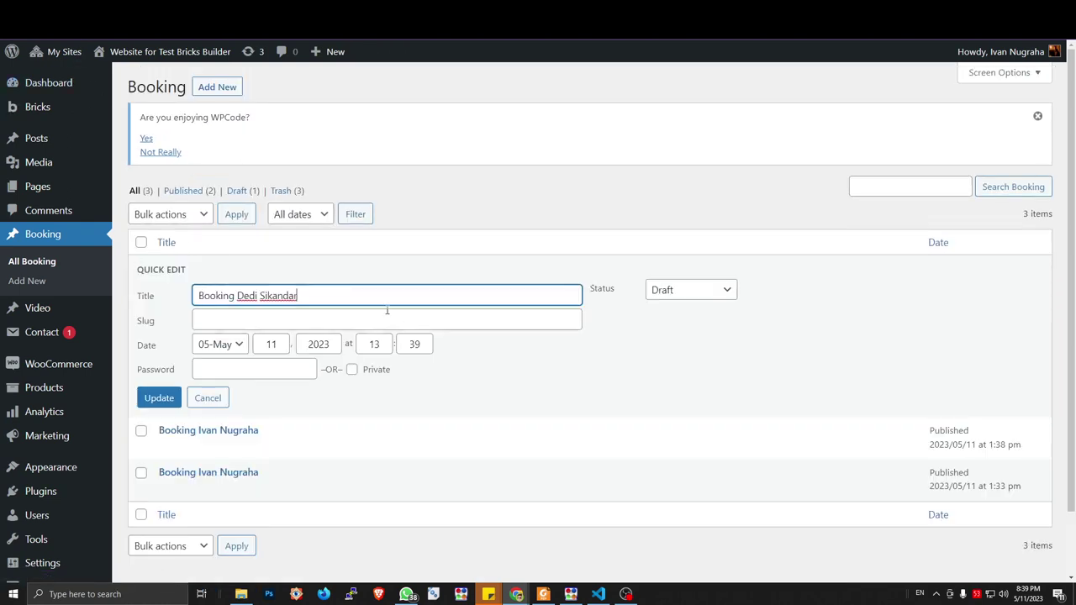
left_click(688, 292)
left_click(685, 308)
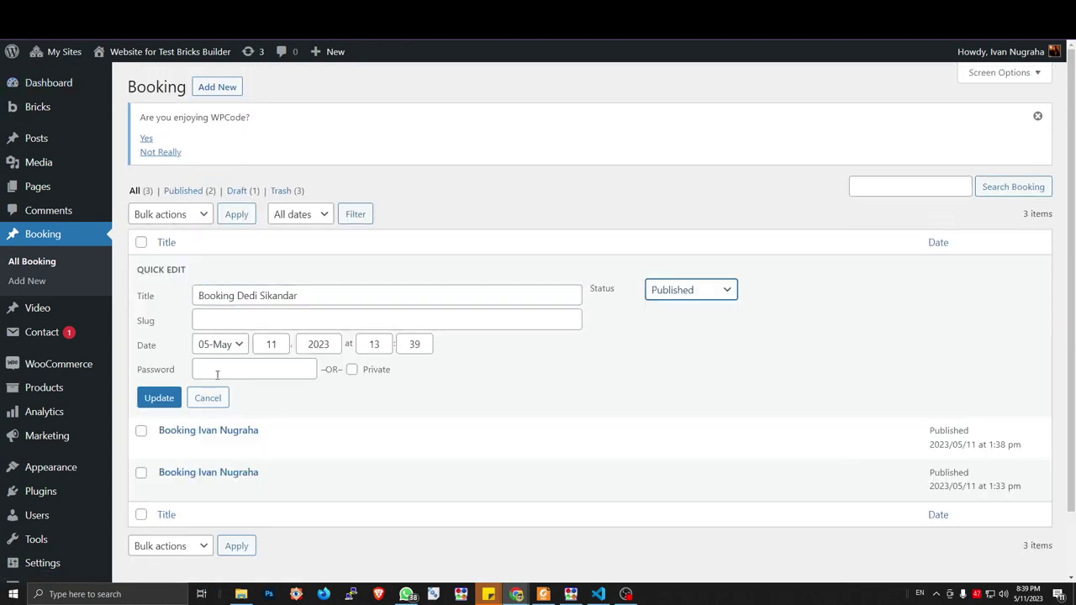
left_click(159, 397)
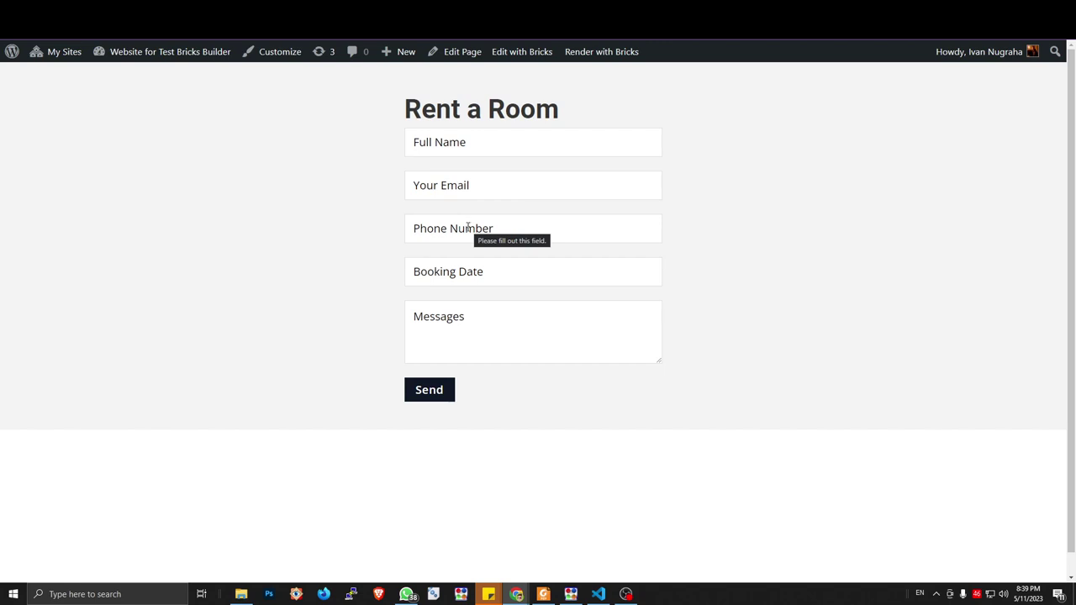
left_click(454, 272)
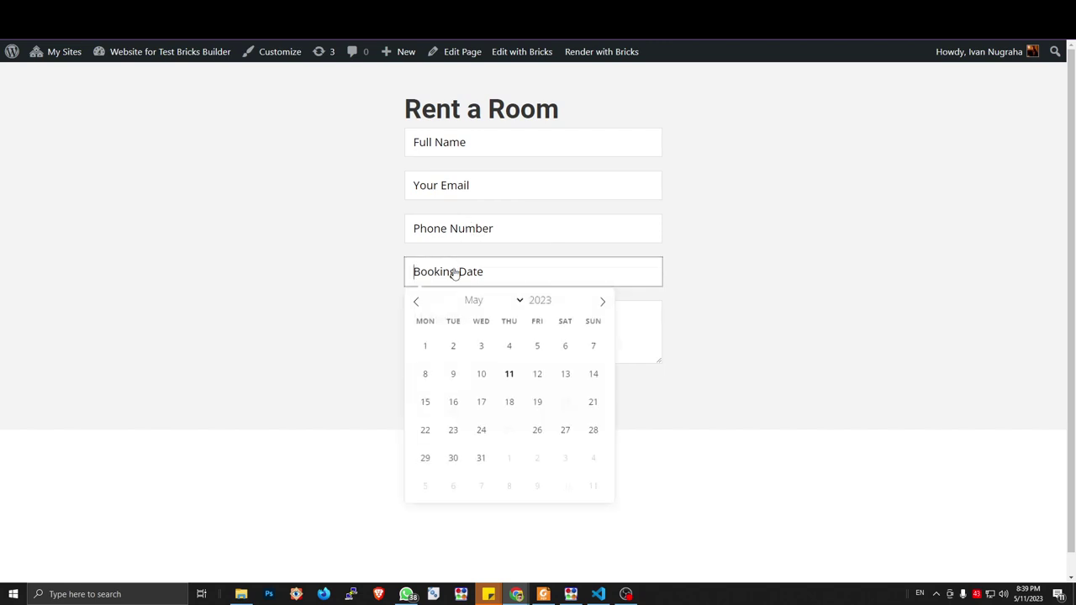
left_click(605, 304)
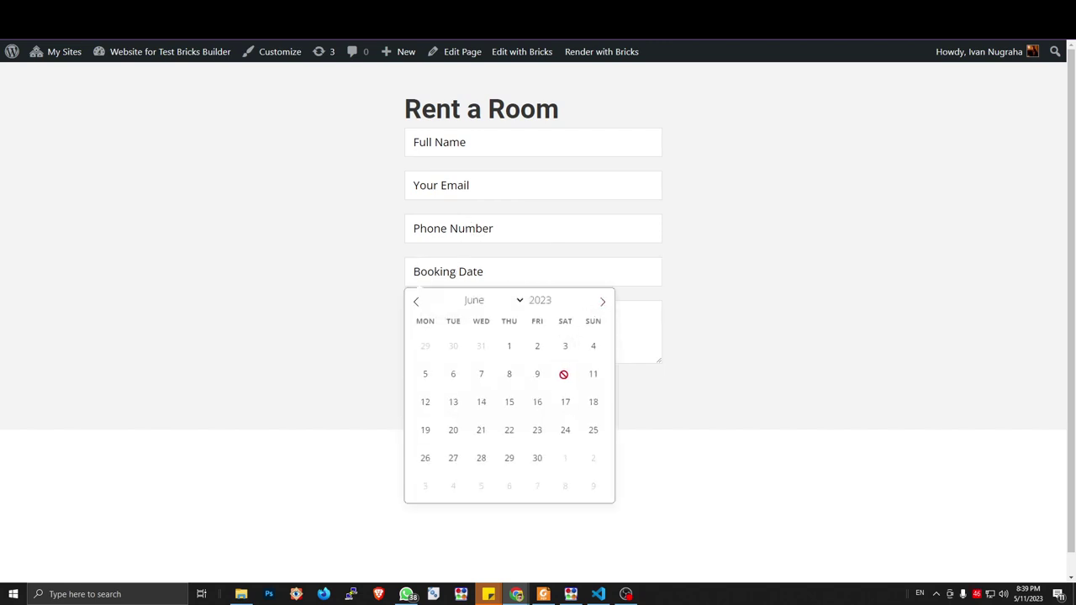
left_click(783, 332)
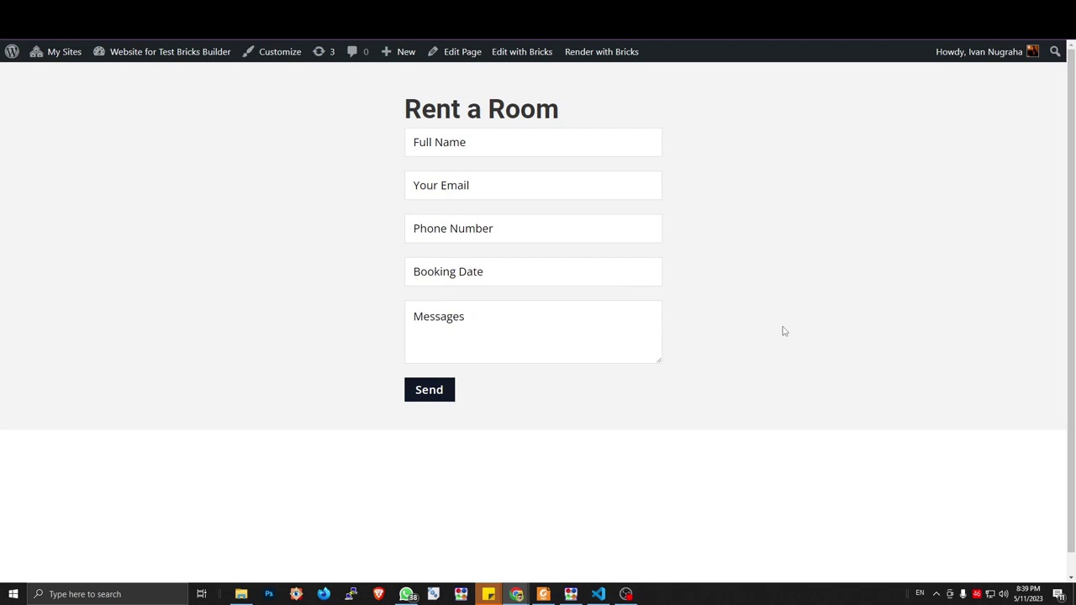